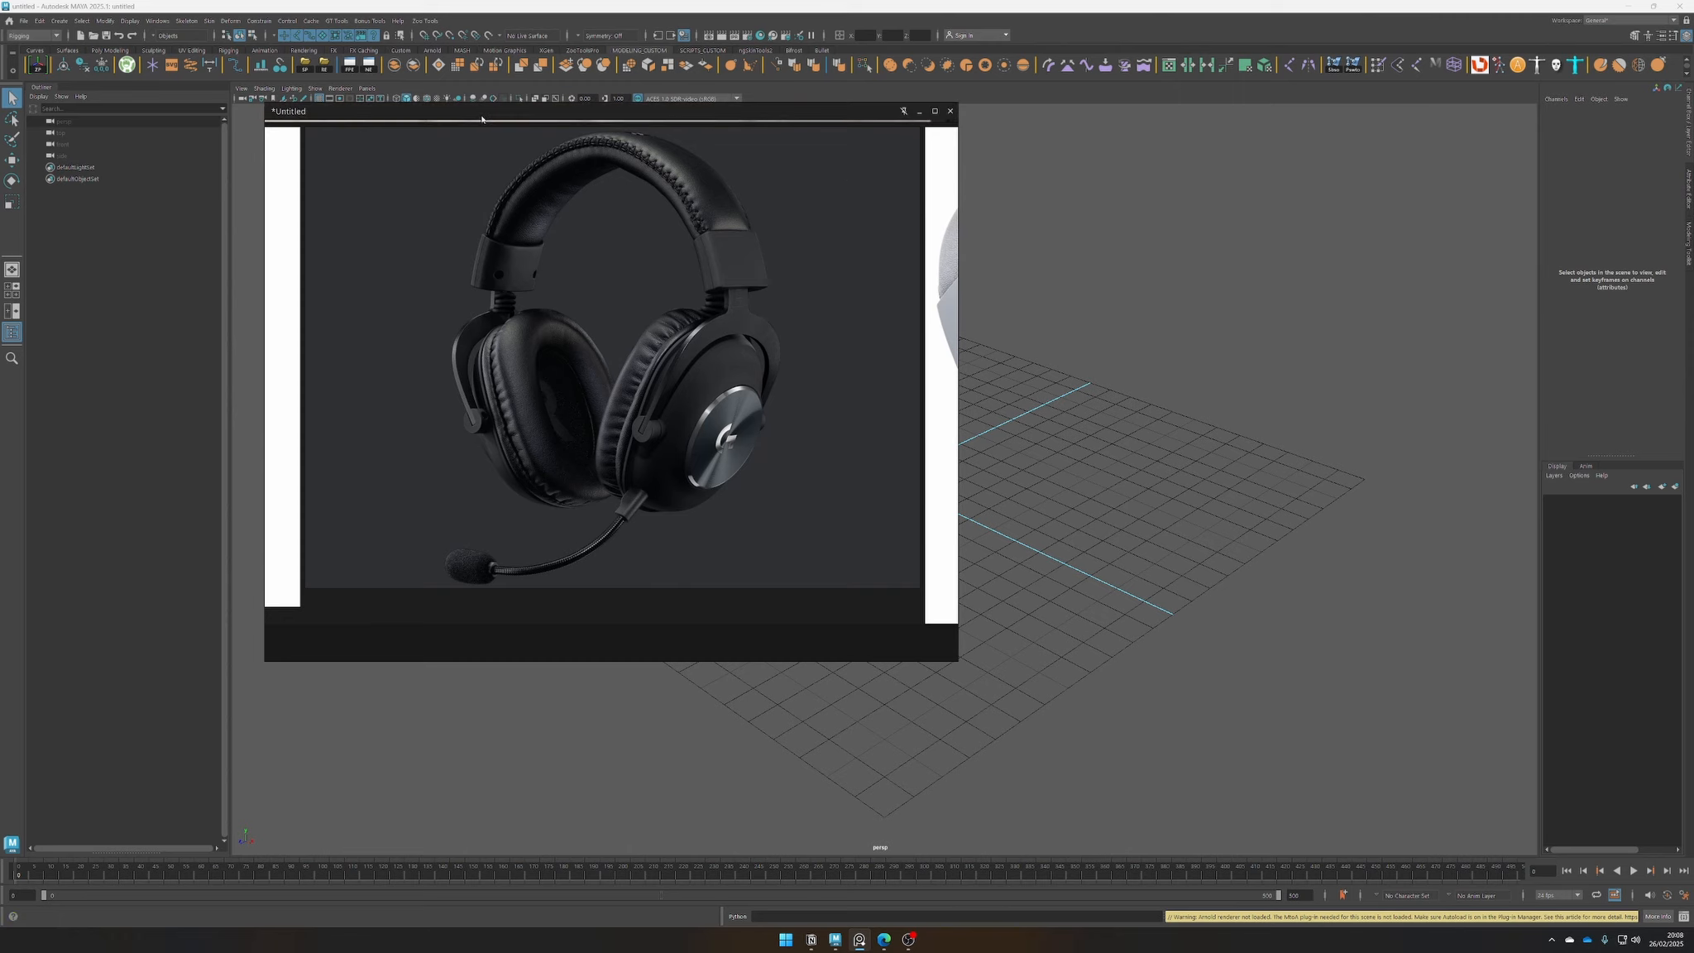
Move the floating headset reference window off the screen and switch the viewport to the front view
{"action": "left_click_drag", "start_coordinate": [481, 119], "coordinate": [512, 212]}
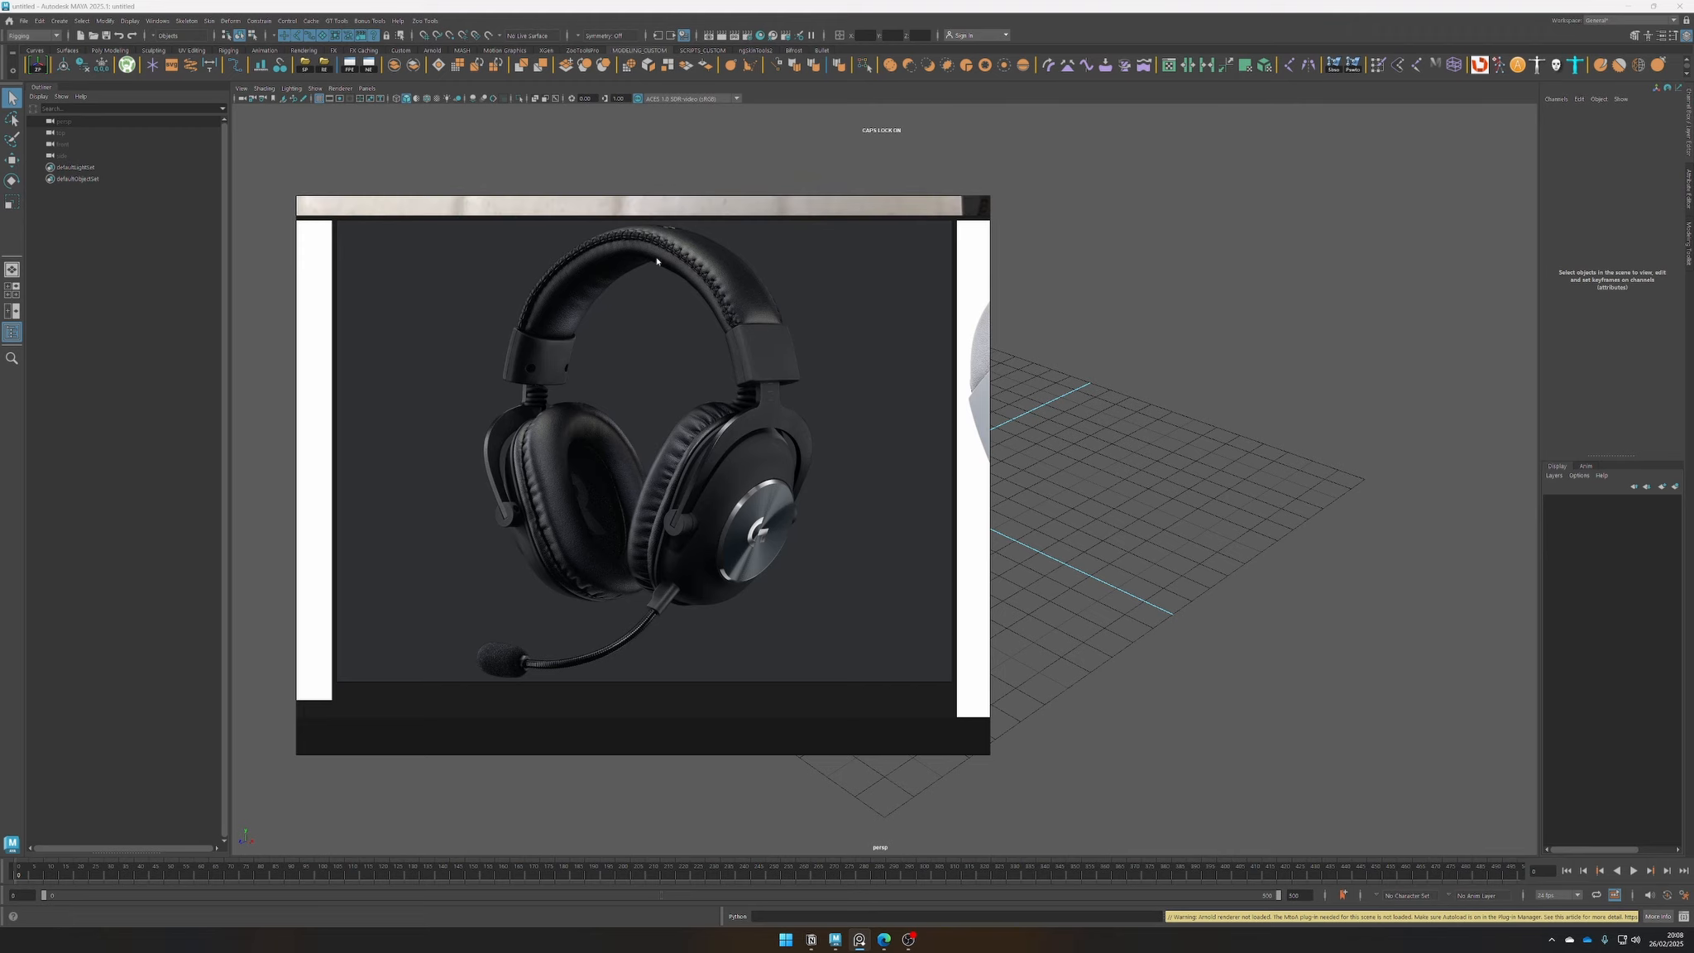
{"action": "left_click_drag", "start_coordinate": [659, 199], "coordinate": [0, 236]}
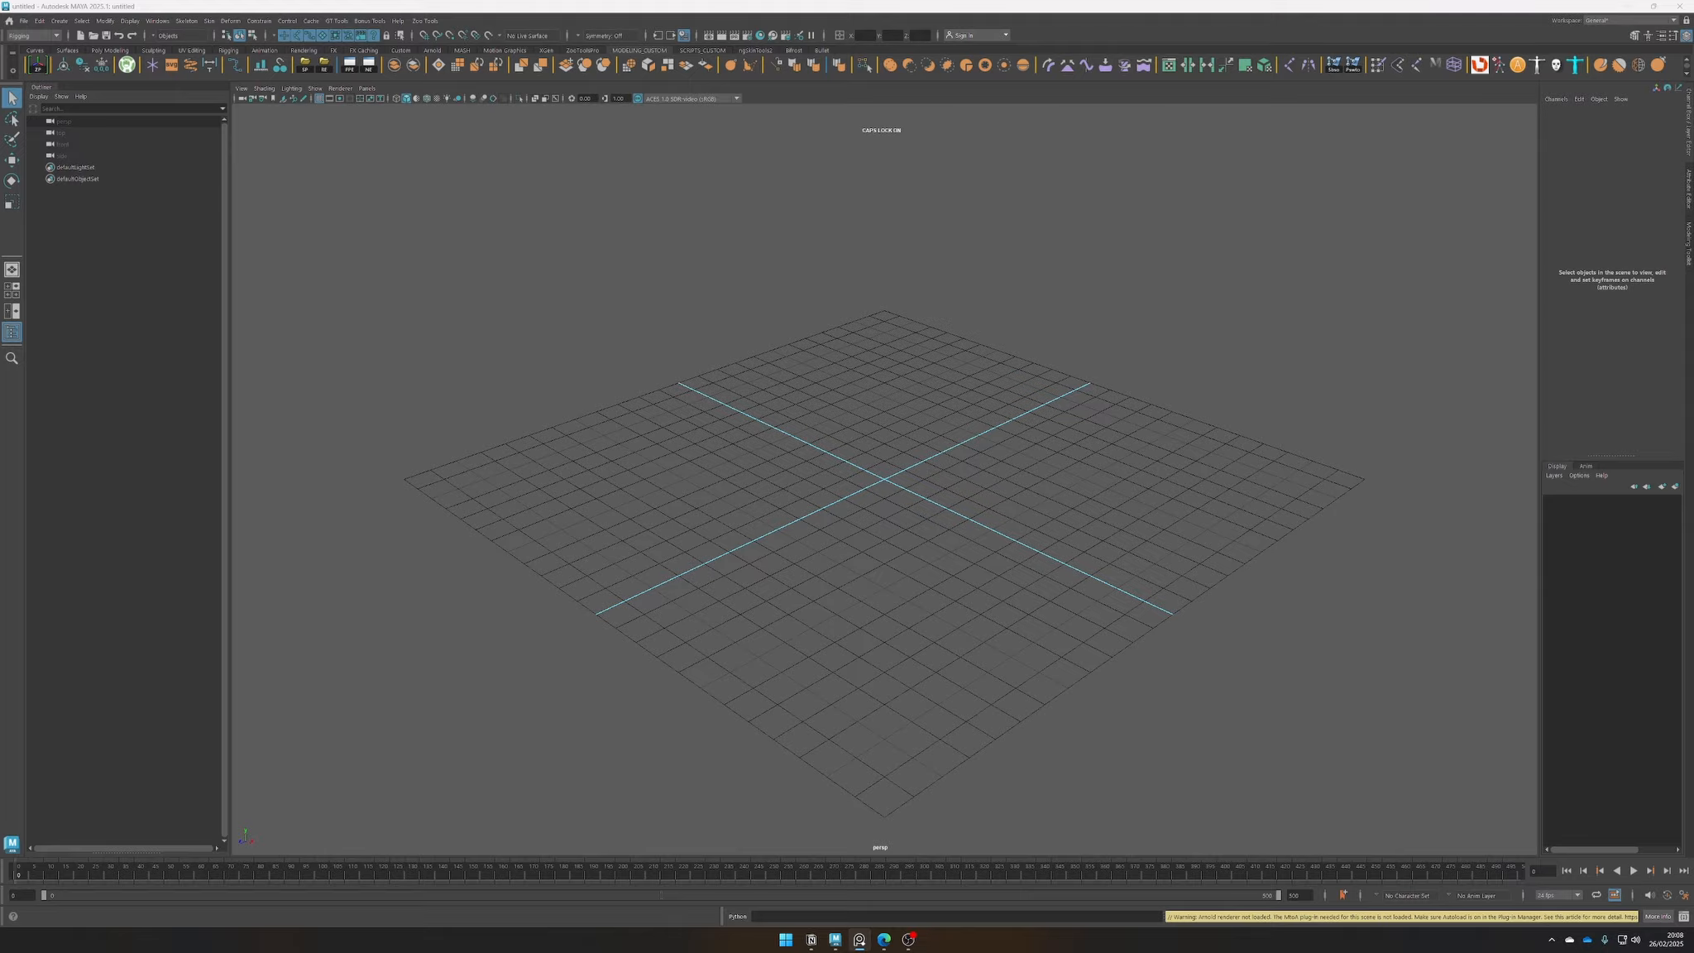
{"action": "key", "text": "space"}
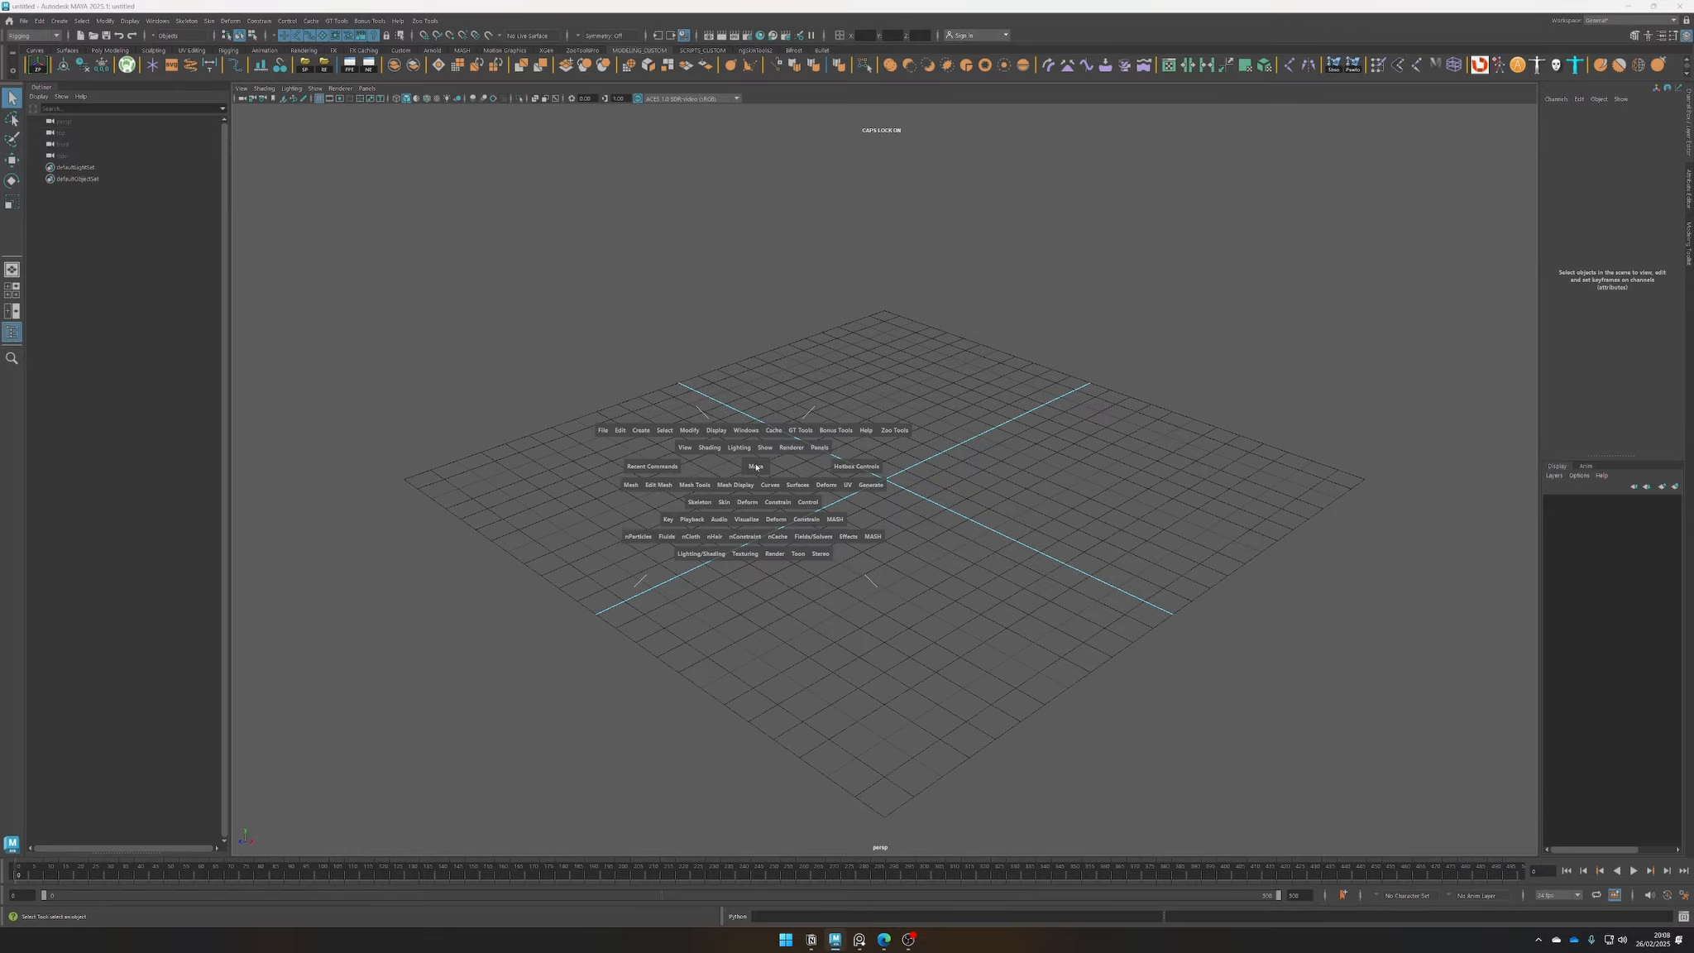
{"action": "left_click_drag", "start_coordinate": [778, 425], "coordinate": [767, 492]}
{"action": "right_click_drag", "start_coordinate": [1161, 526], "coordinate": [922, 491], "text": "alt"}
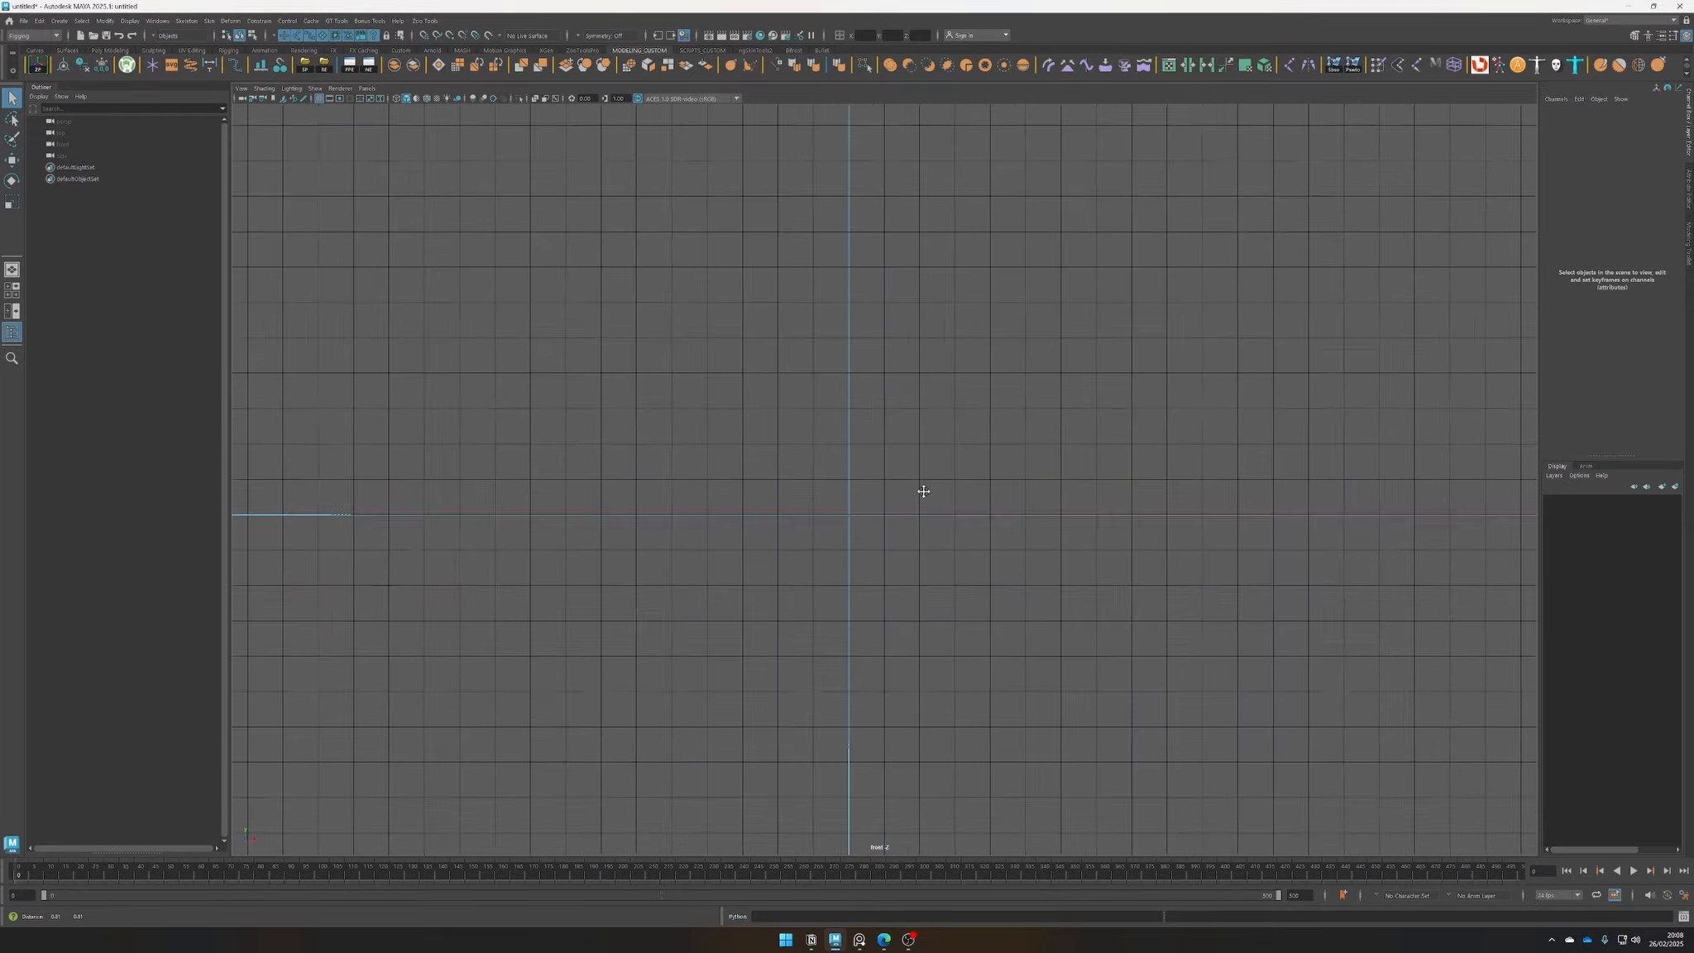
{"action": "middle_click_drag", "start_coordinate": [922, 491], "coordinate": [827, 438], "text": "alt"}
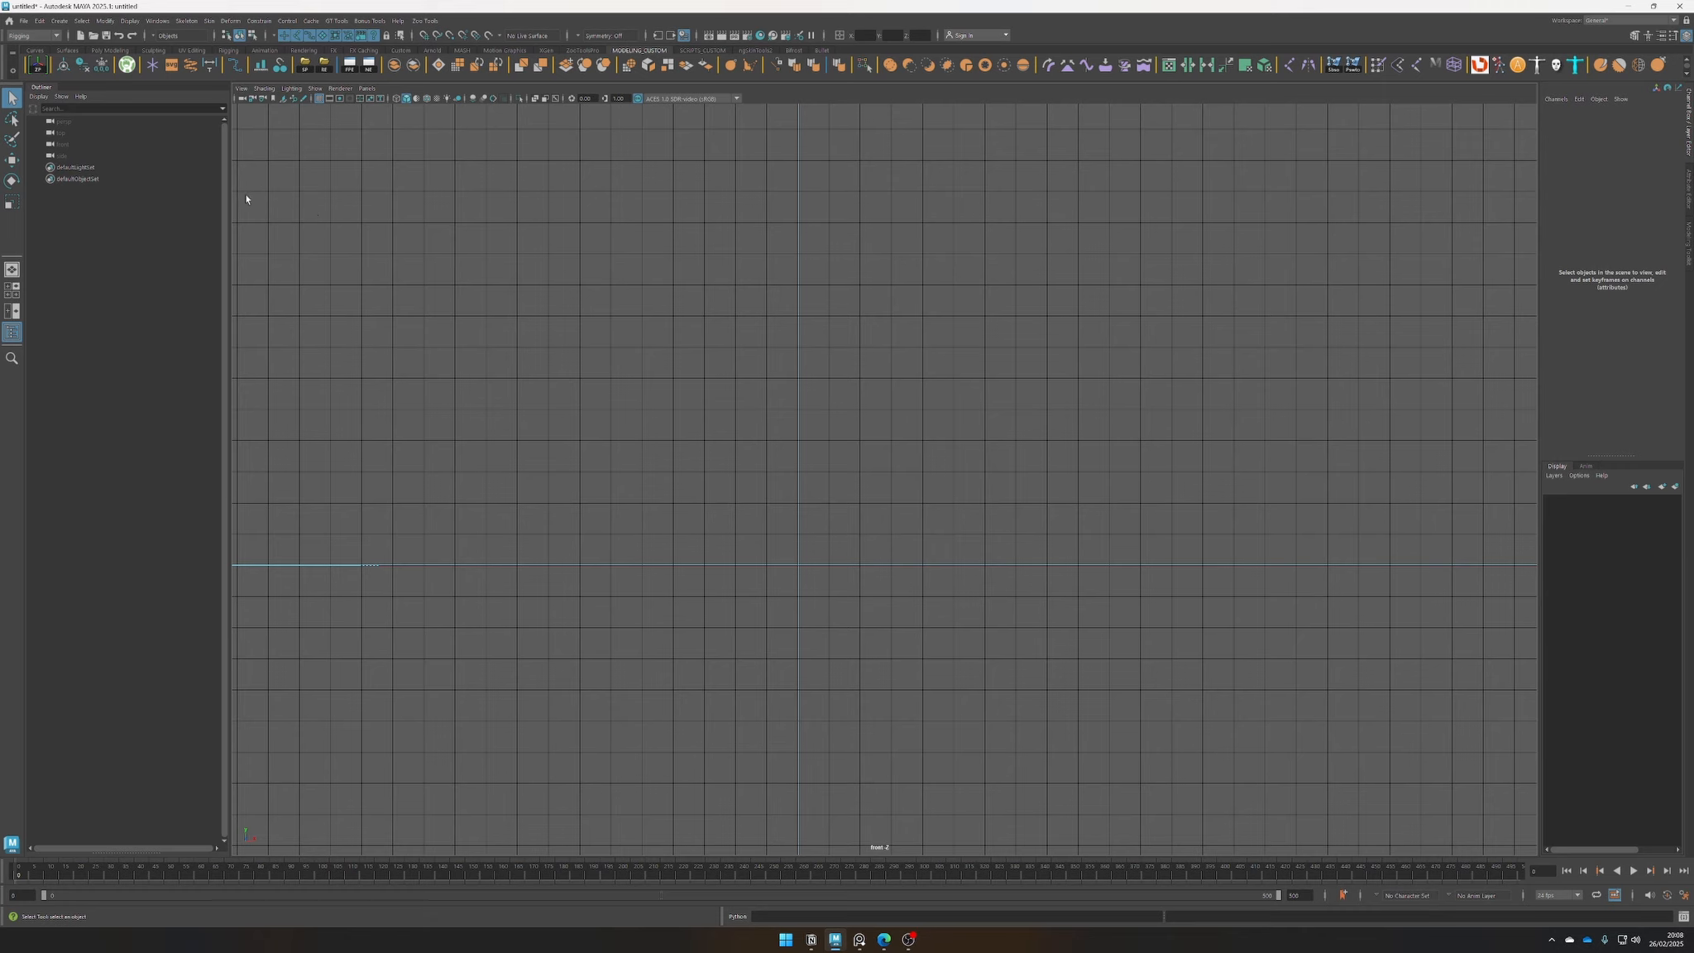
Import the front-view headset image from the Desktop's reference folder as an image plane in the front view
{"action": "left_click", "coordinate": [241, 89]}
{"action": "mouse_move", "coordinate": [347, 344]}
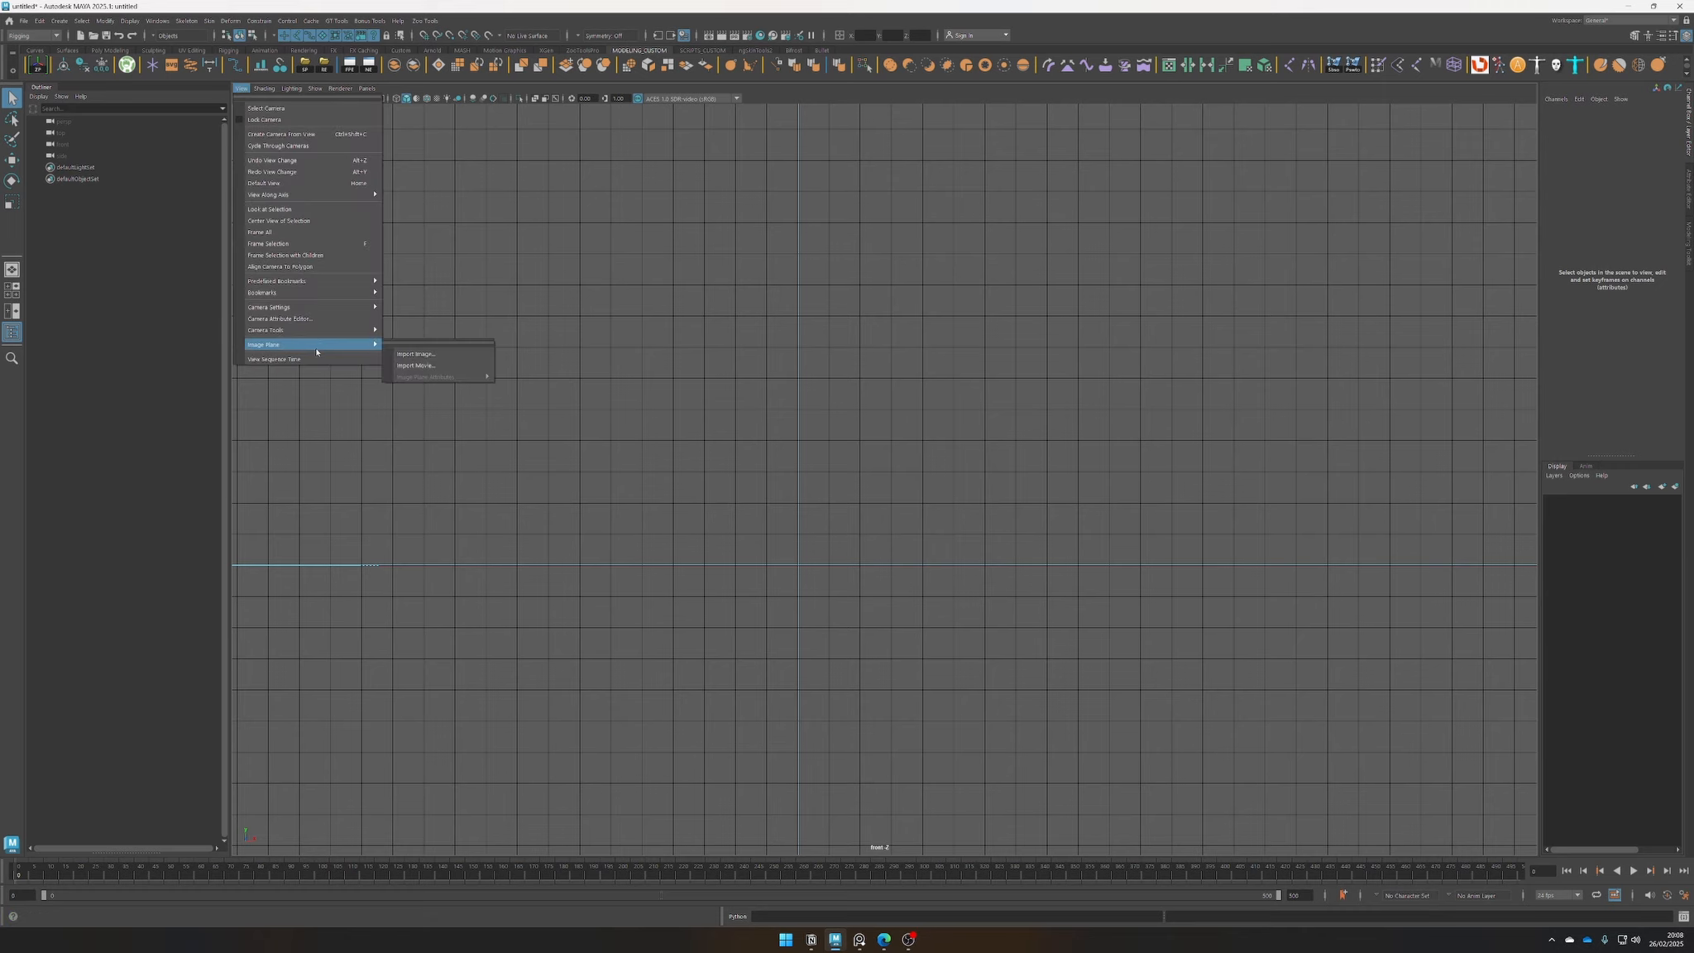
{"action": "left_click", "coordinate": [436, 352]}
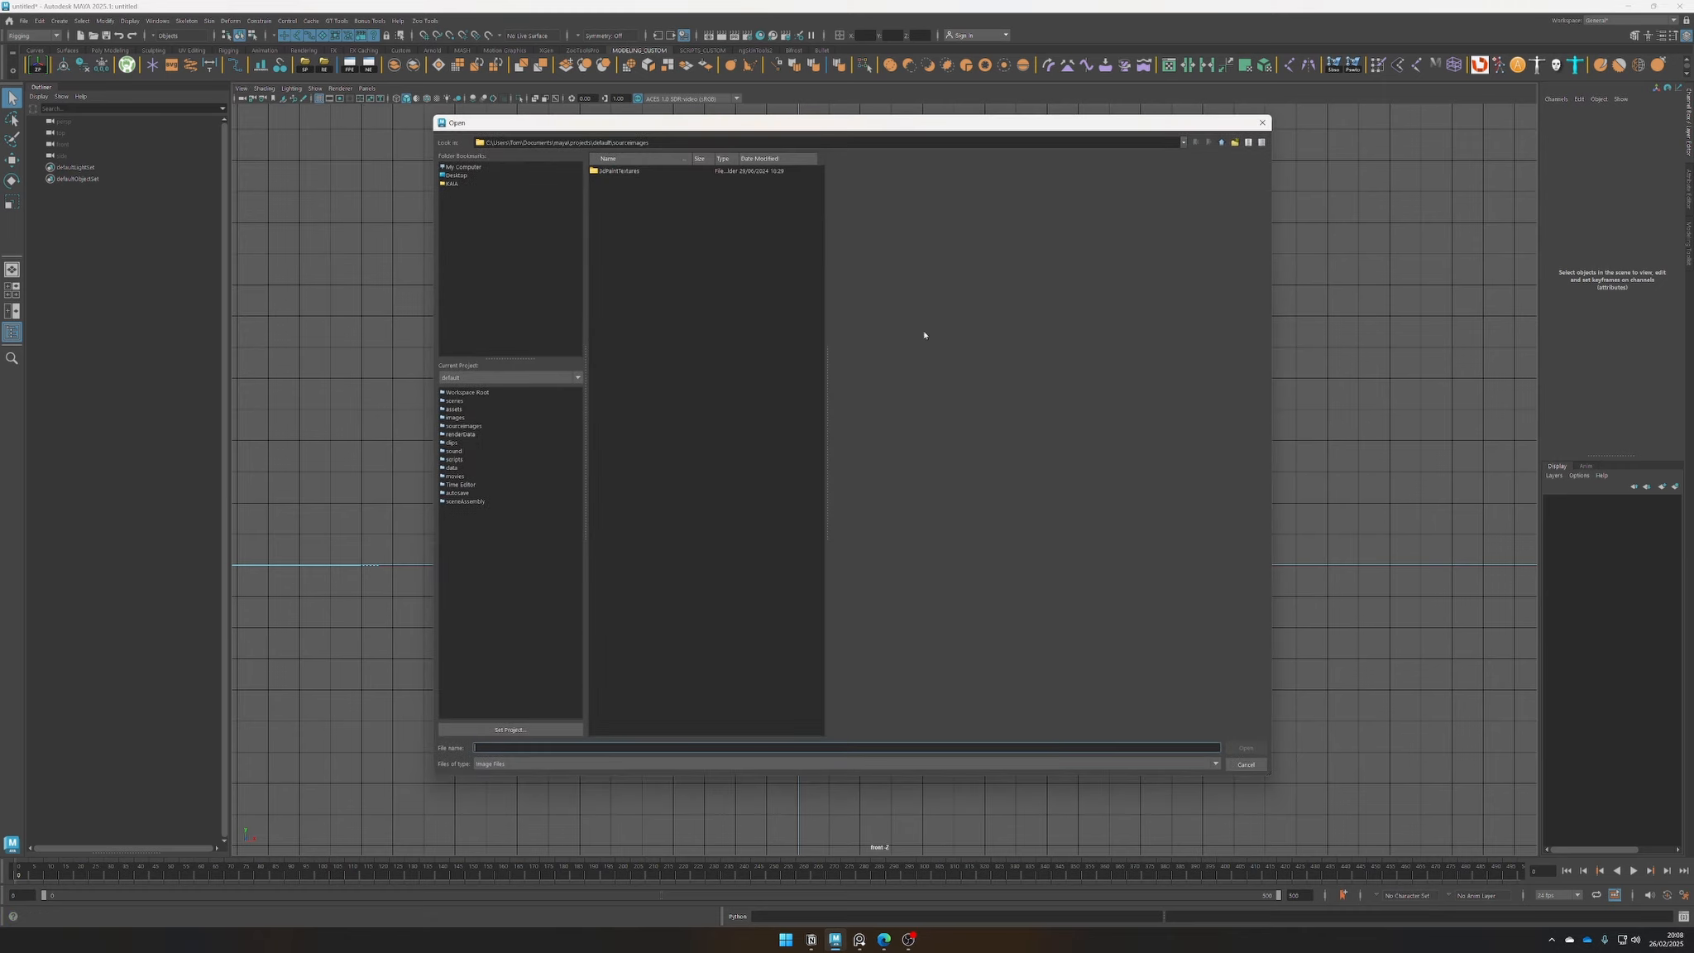
{"action": "left_click", "coordinate": [455, 175]}
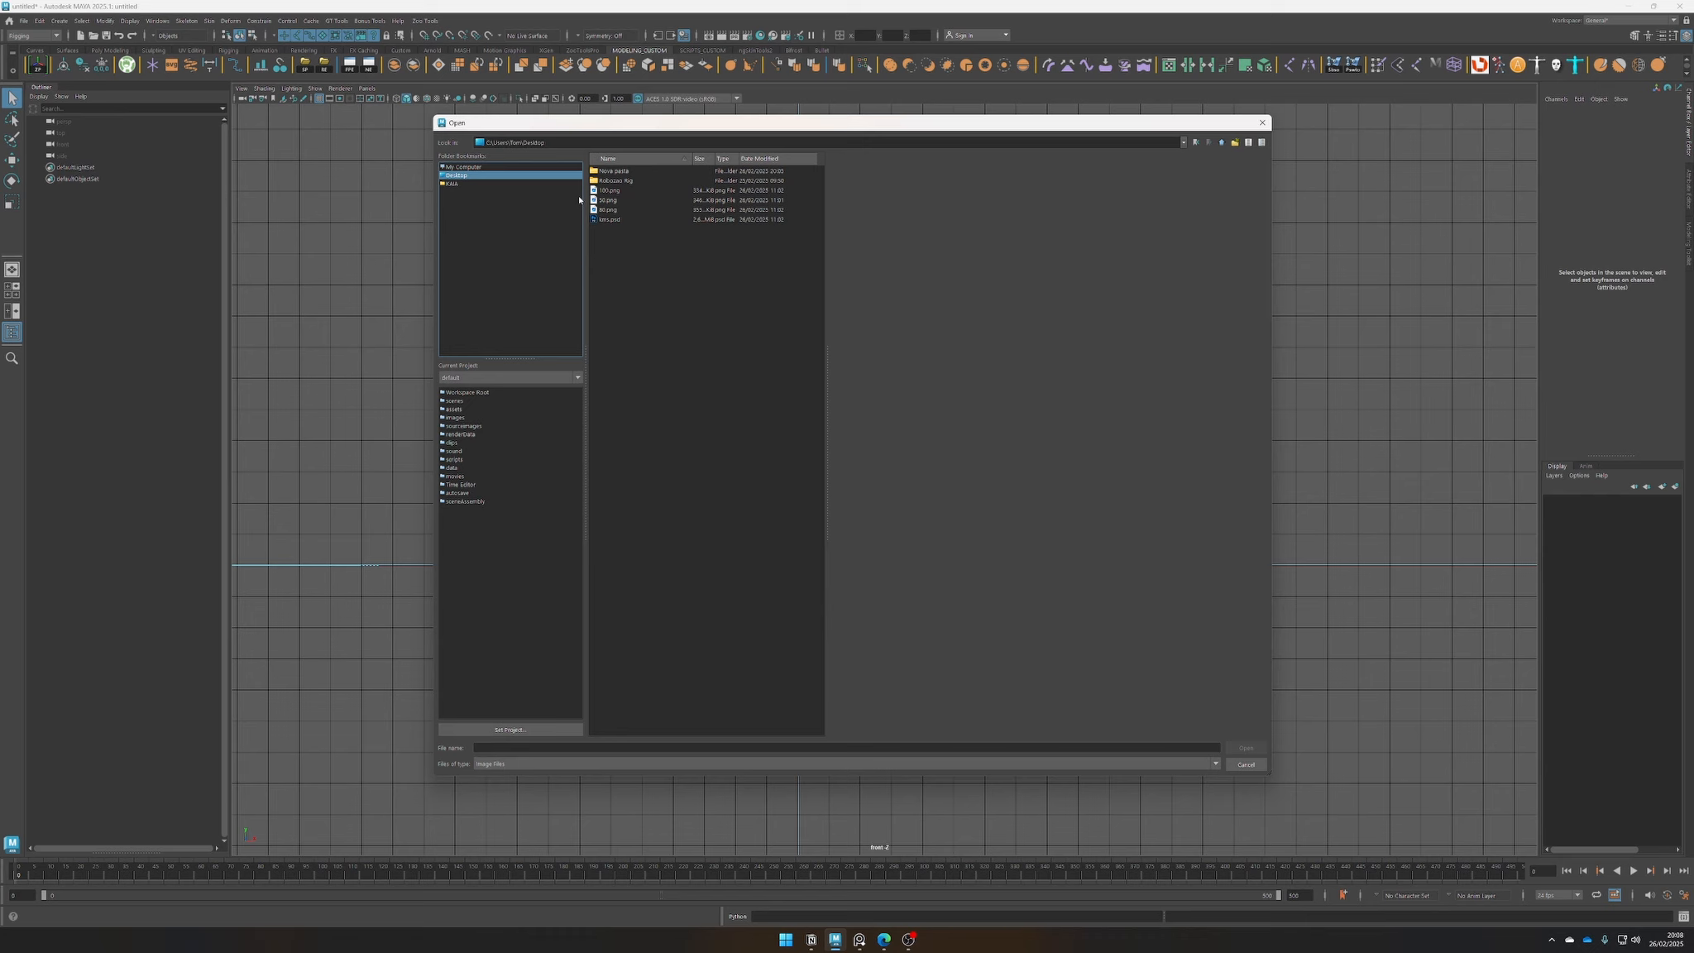
{"action": "double_click", "coordinate": [616, 171]}
{"action": "left_click", "coordinate": [627, 171]}
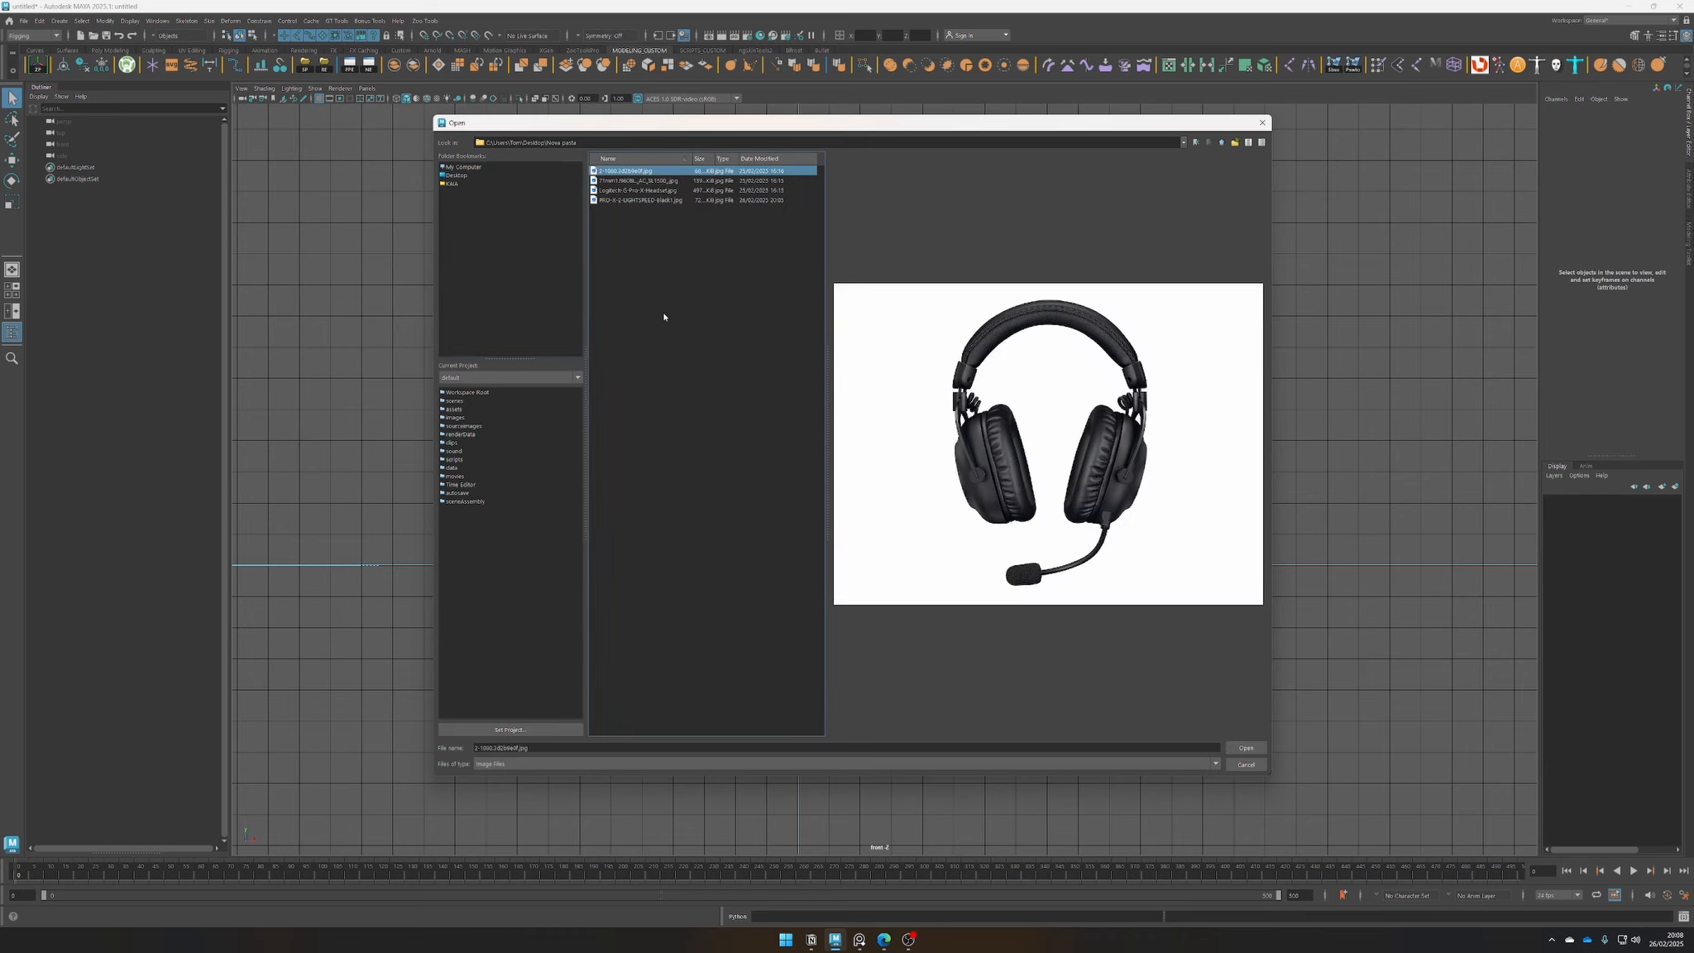
{"action": "left_click", "coordinate": [1246, 749]}
Scale the front image plane uniformly to about 1.58 and raise it about 4.3 units in Y, centred on the vertical axis
{"action": "left_click", "coordinate": [814, 579]}
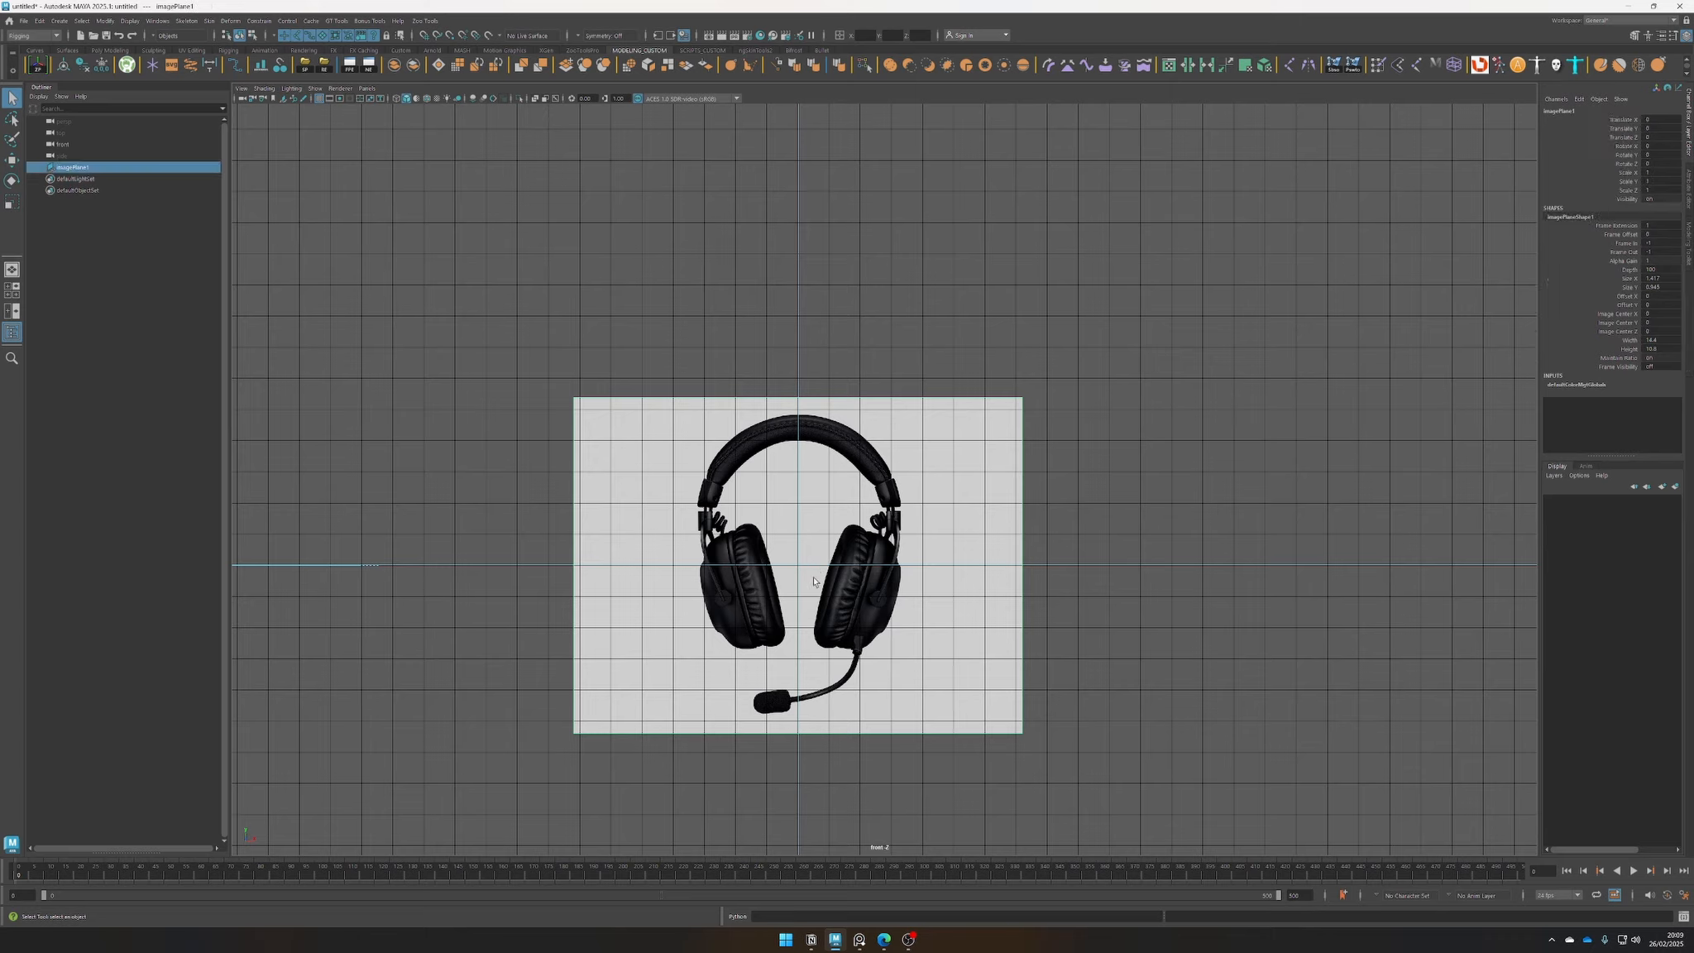
{"action": "key", "text": "r"}
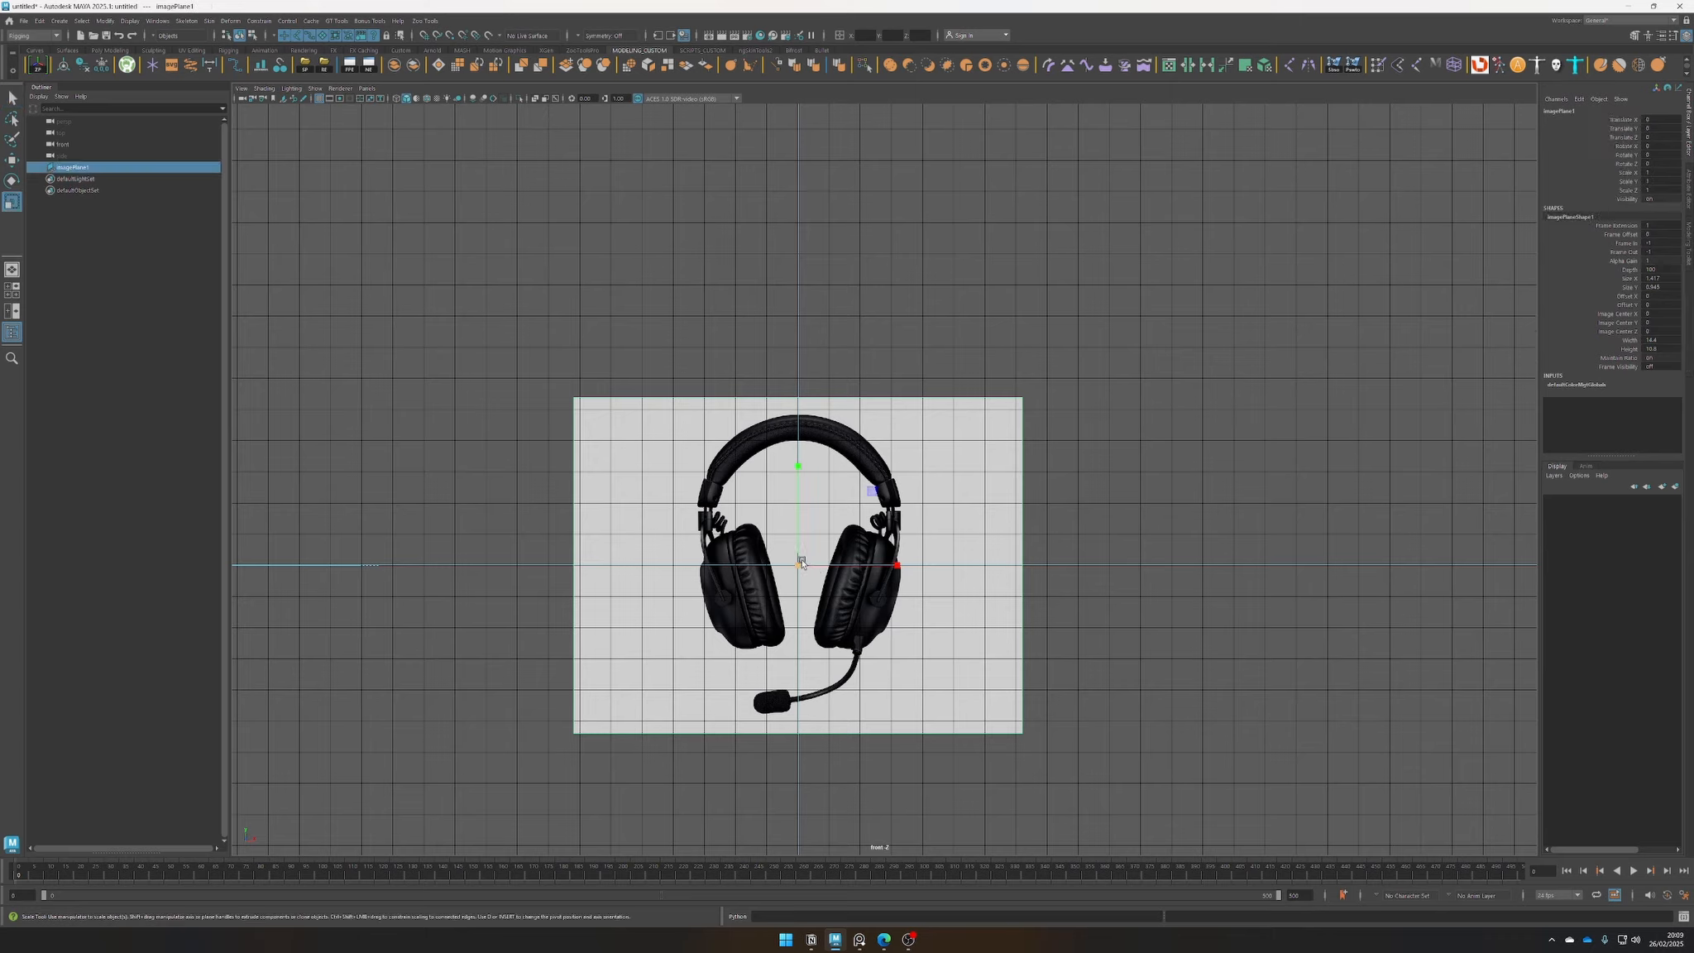
{"action": "left_click_drag", "start_coordinate": [800, 563], "coordinate": [971, 562]}
{"action": "key", "text": "e"}
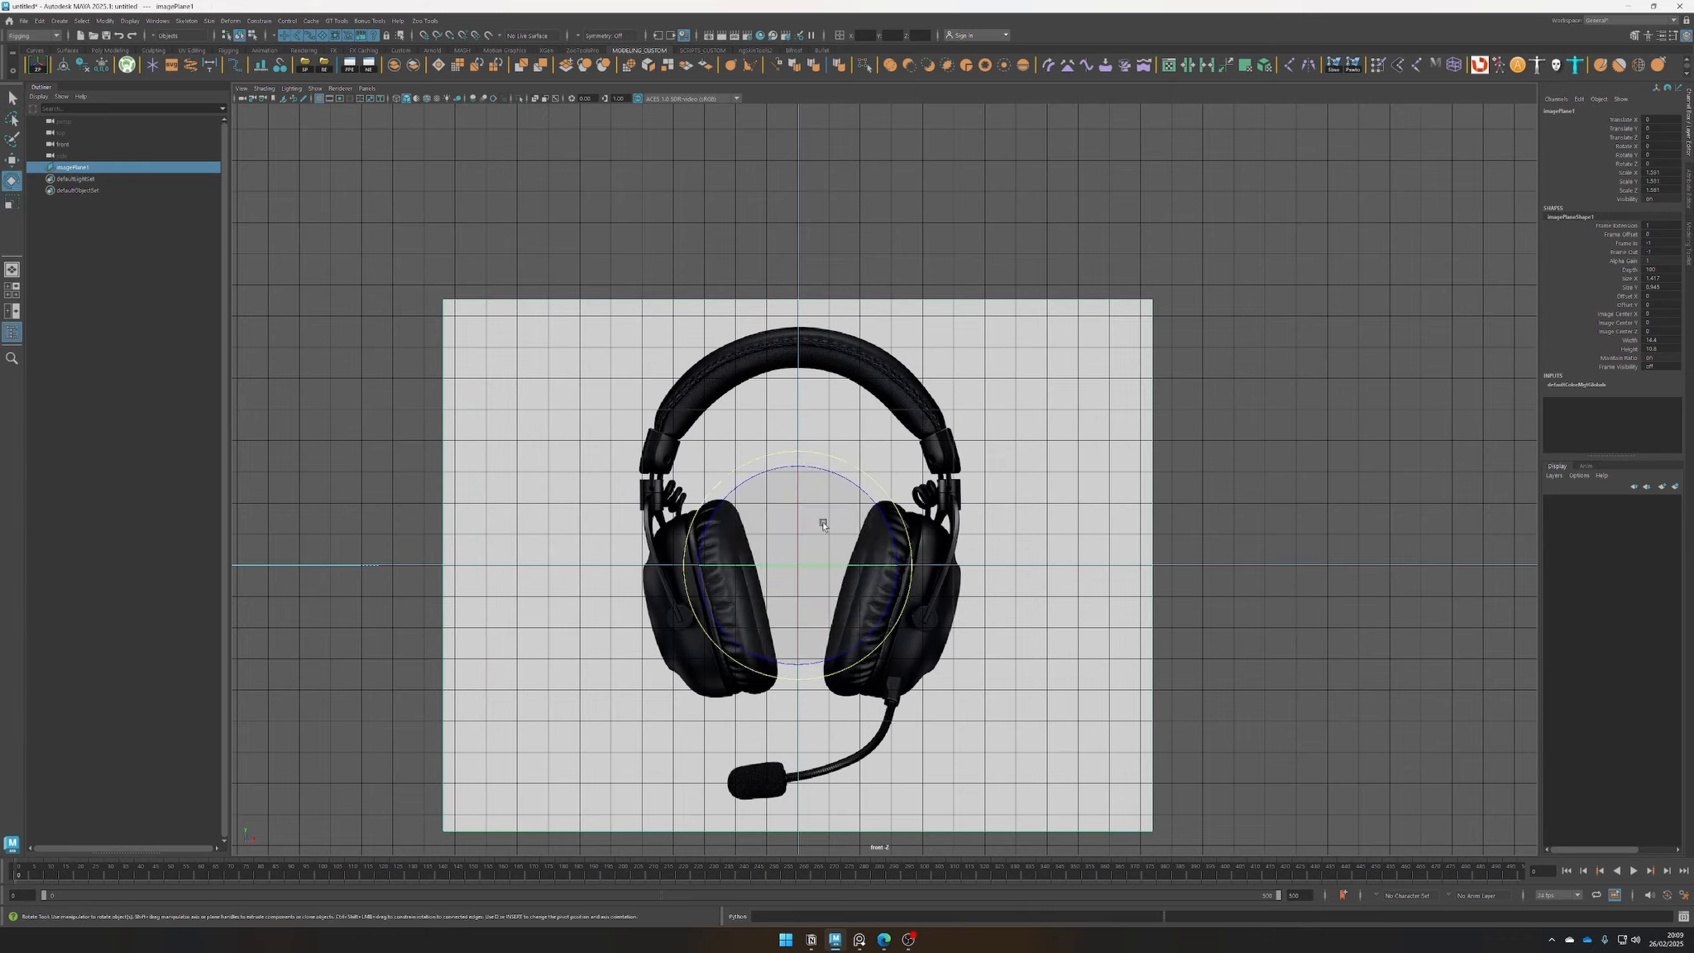
{"action": "key", "text": "w"}
{"action": "left_click_drag", "start_coordinate": [801, 520], "coordinate": [806, 383]}
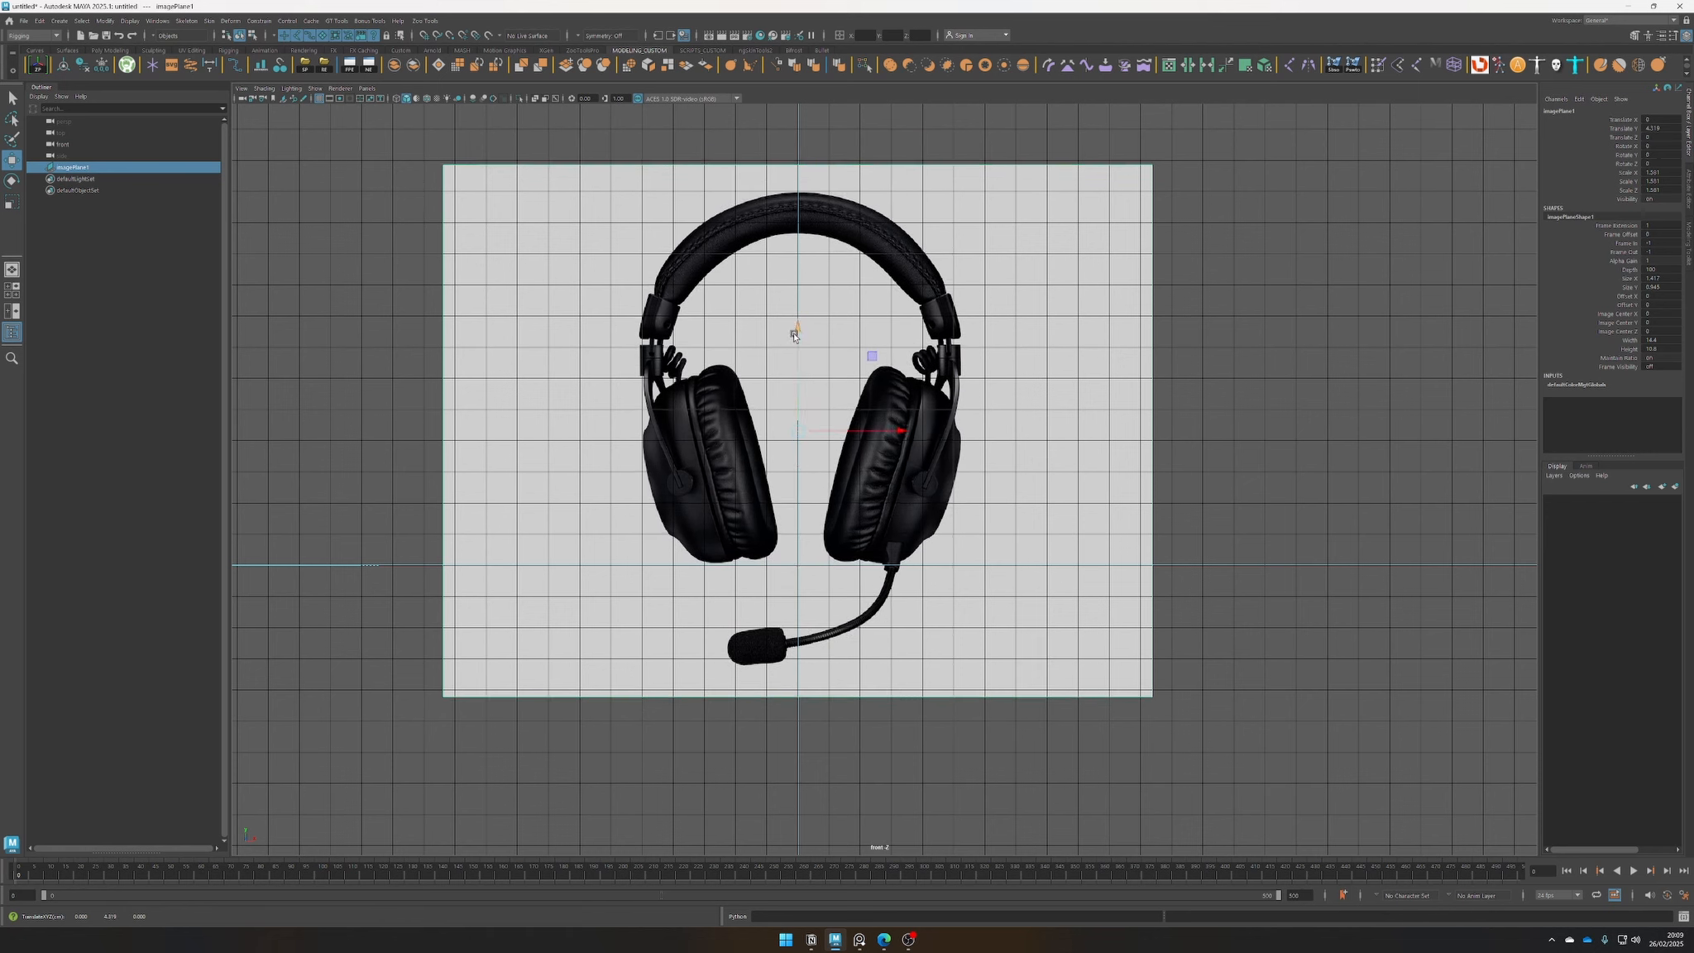
{"action": "left_click_drag", "start_coordinate": [793, 334], "coordinate": [795, 336]}
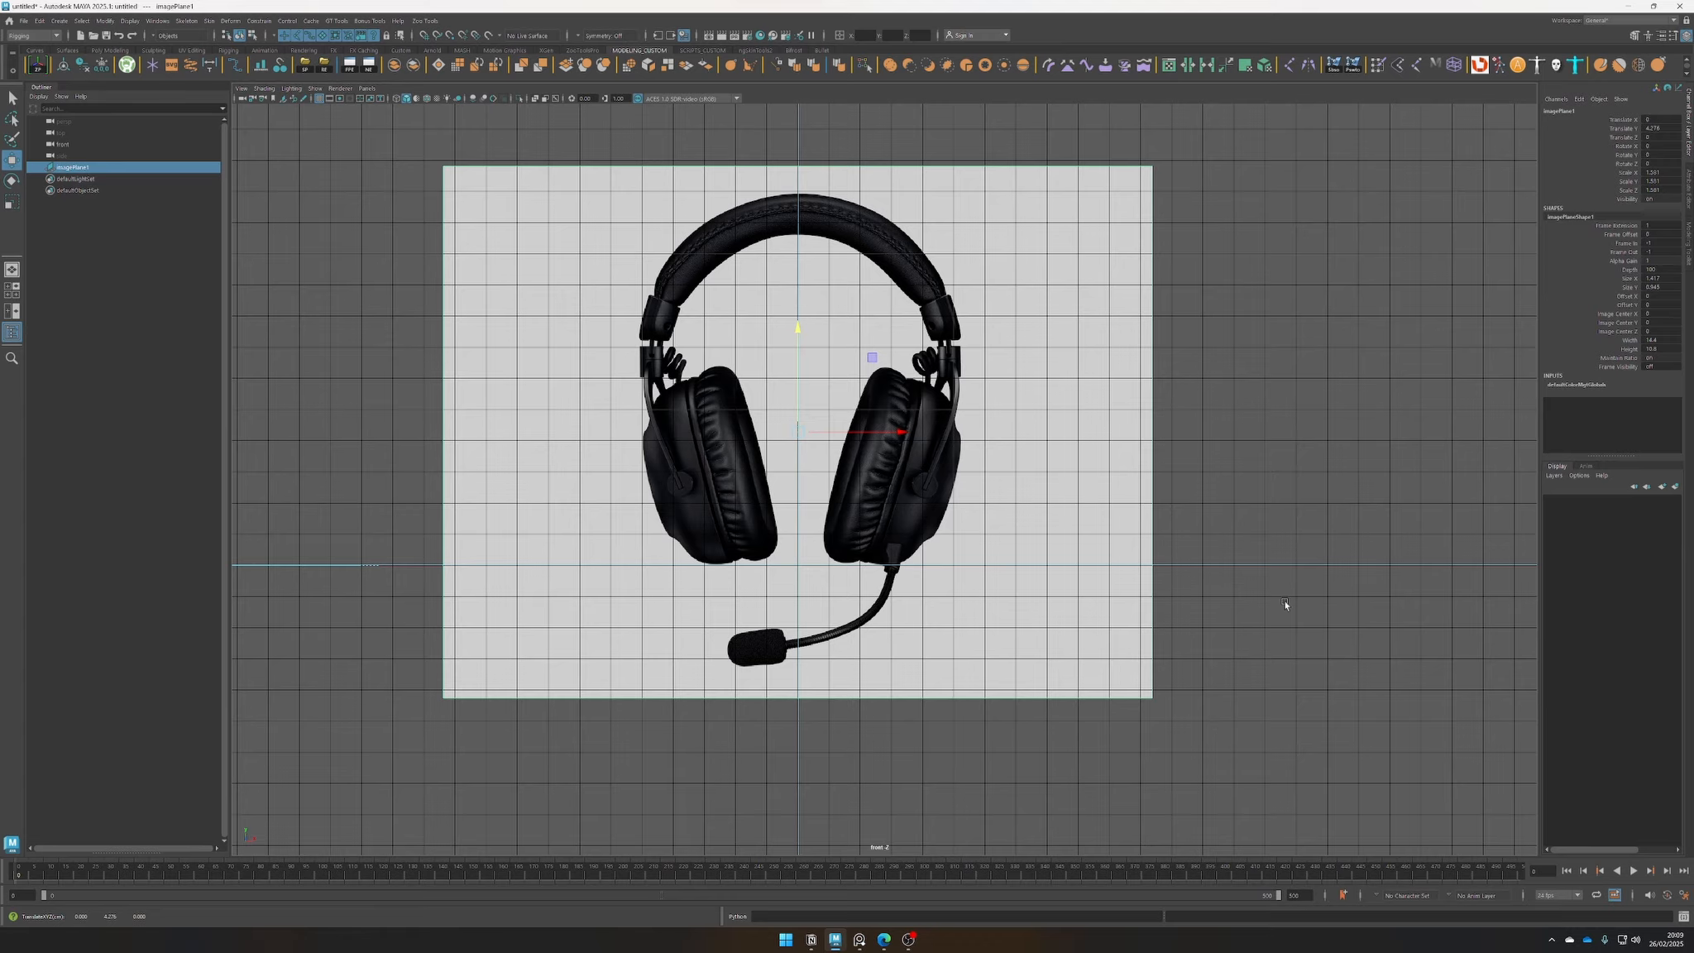
In the perspective view, push the front image plane back along Z toward the rear of the grid
{"action": "key", "text": "space"}
{"action": "left_click_drag", "start_coordinate": [1100, 580], "coordinate": [1100, 547]}
{"action": "key", "text": "space"}
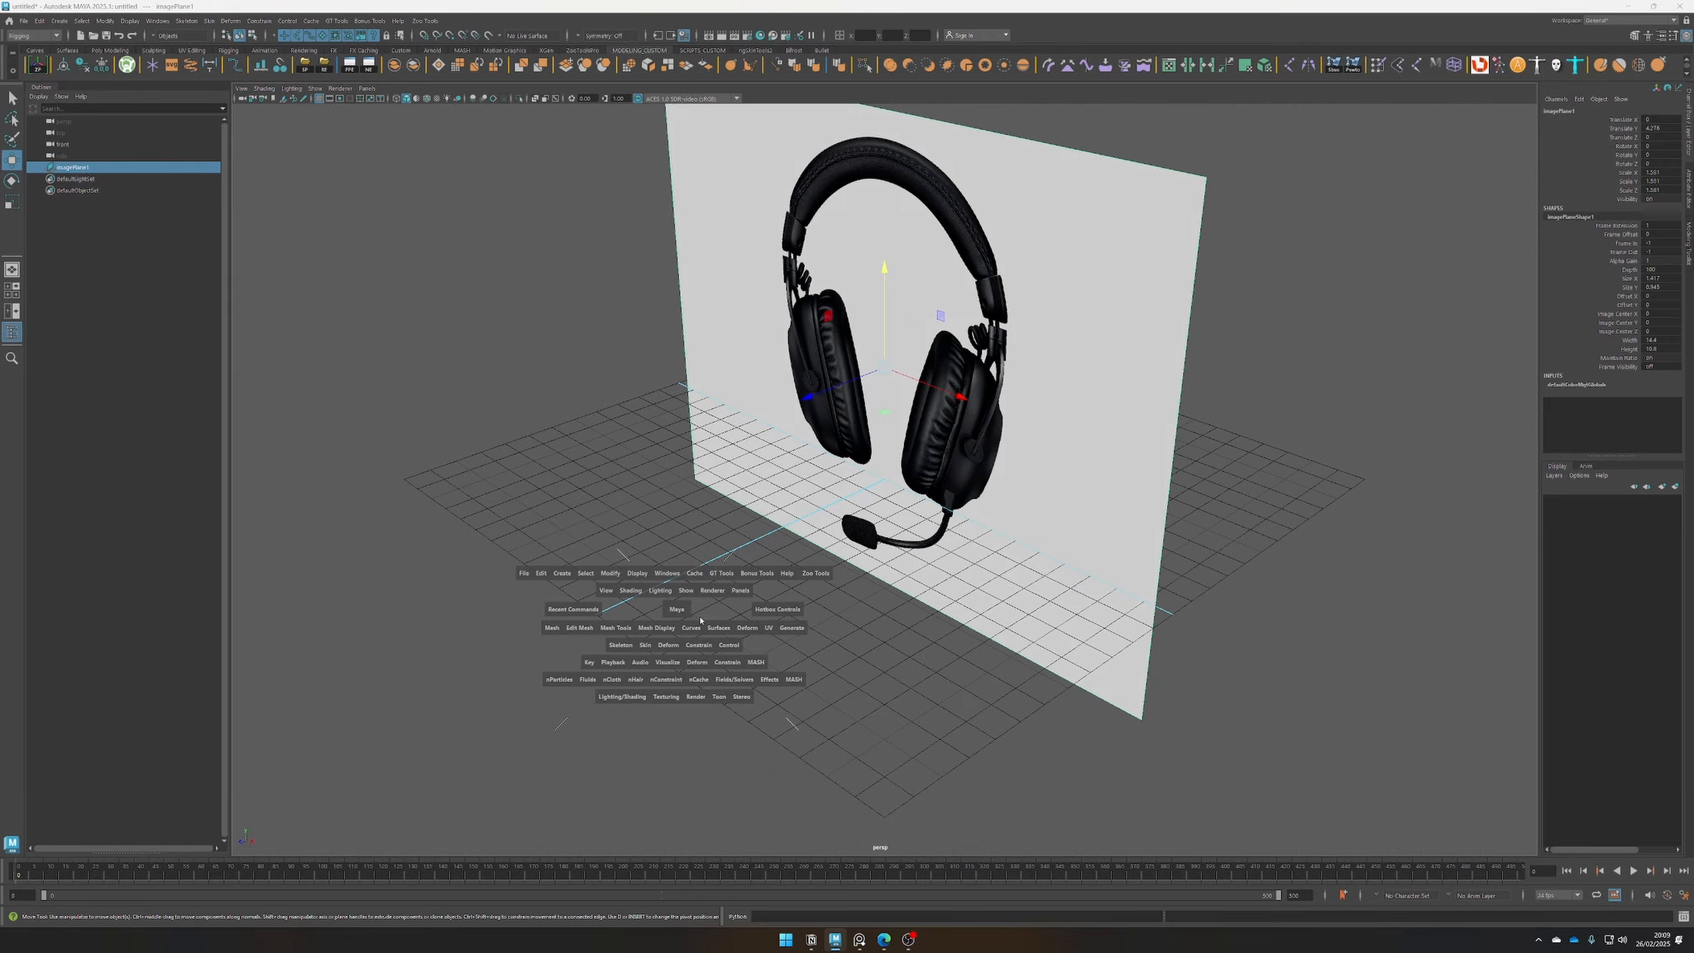
{"action": "left_click_drag", "start_coordinate": [700, 618], "coordinate": [1050, 555]}
{"action": "right_click_drag", "start_coordinate": [1051, 554], "coordinate": [991, 557], "text": "alt"}
{"action": "left_click_drag", "start_coordinate": [990, 553], "coordinate": [979, 592], "text": "alt"}
{"action": "left_click_drag", "start_coordinate": [986, 514], "coordinate": [729, 511]}
{"action": "left_click_drag", "start_coordinate": [900, 654], "coordinate": [1057, 583], "text": "alt"}
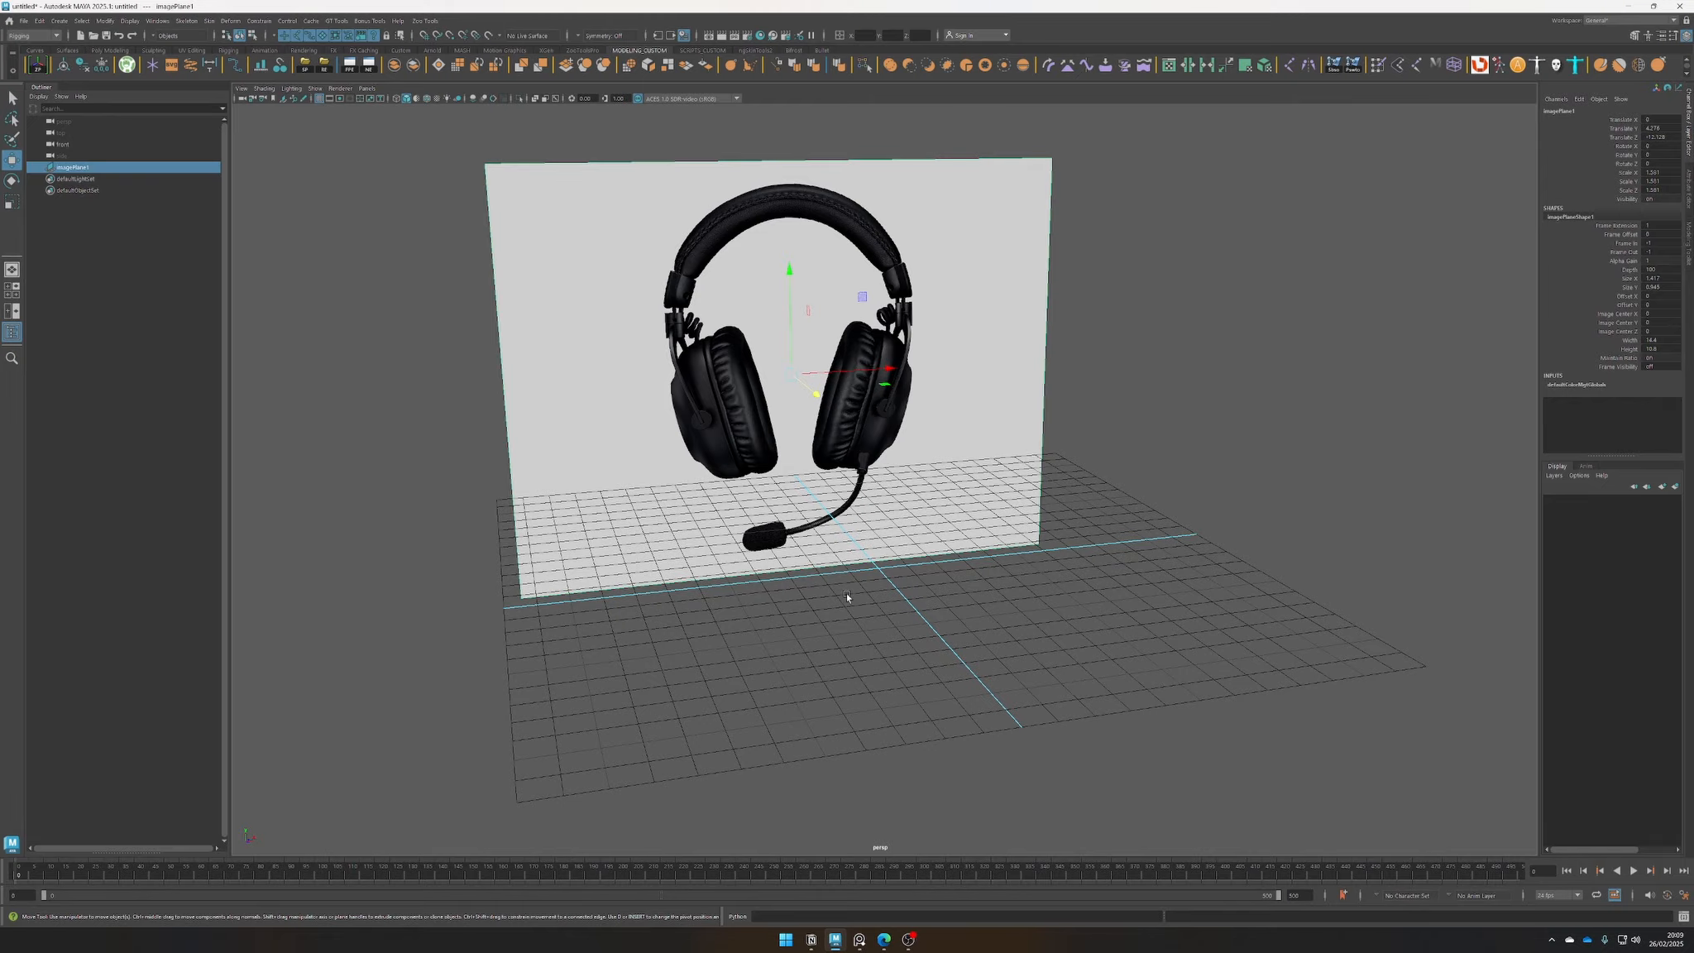
{"action": "left_click_drag", "start_coordinate": [865, 630], "coordinate": [764, 657], "text": "alt"}
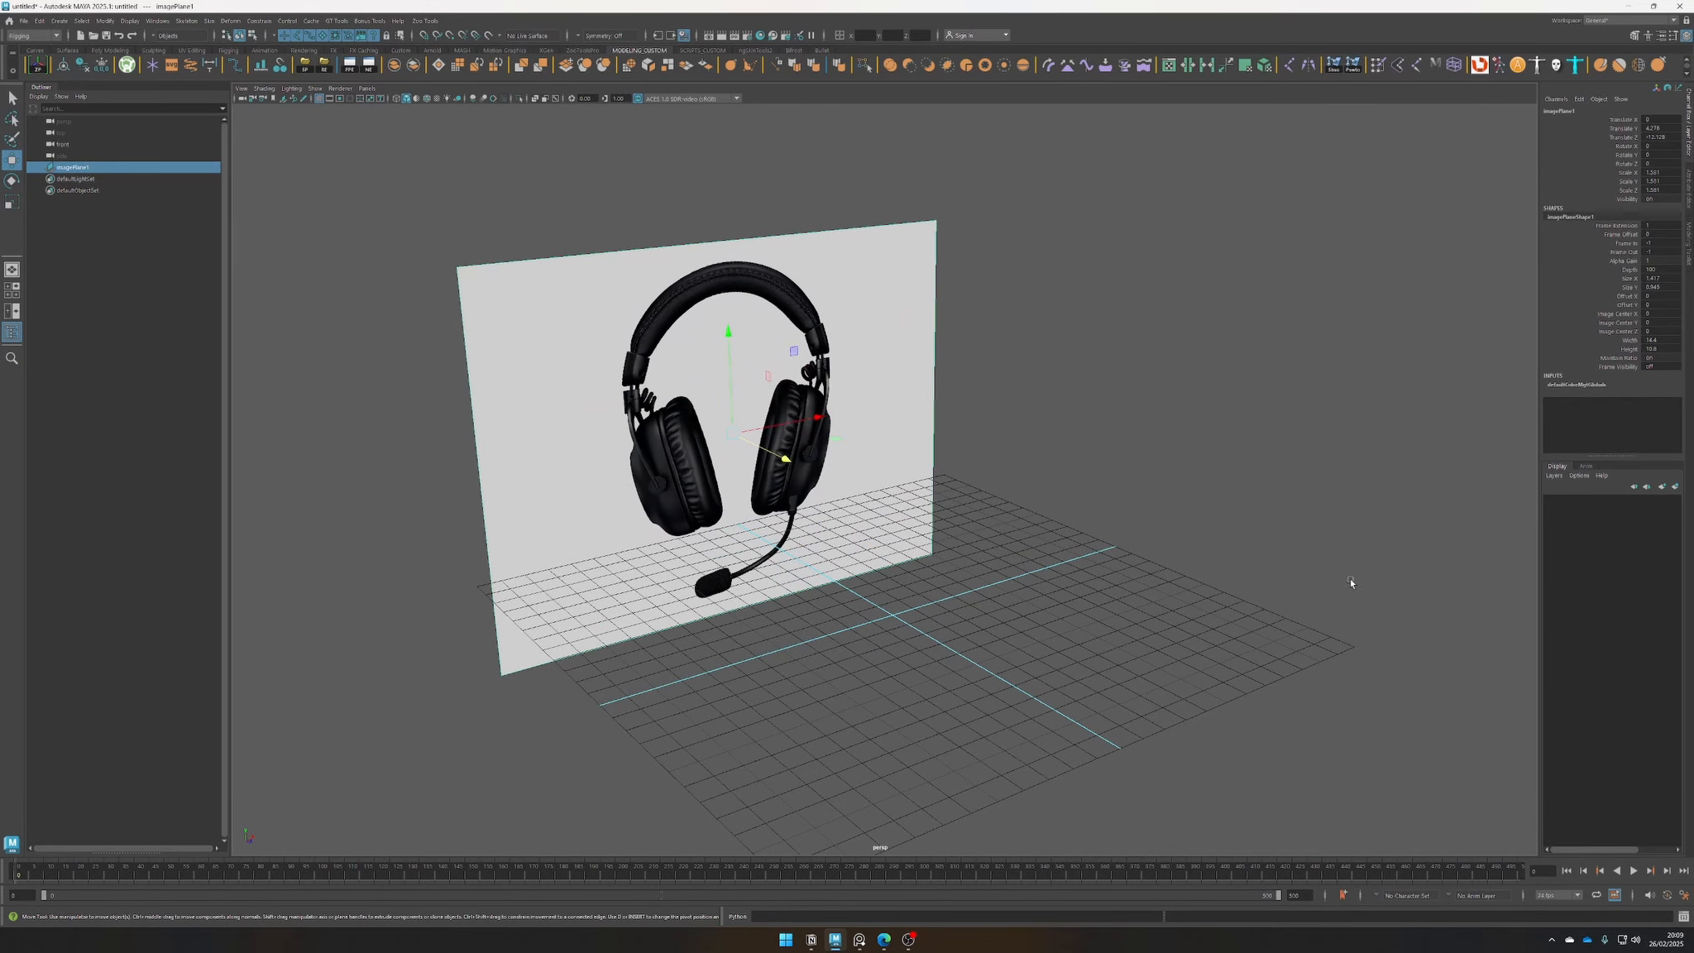
Create a display layer containing the selected front image plane and set the layer to reference mode so it cannot be selected
{"action": "left_click", "coordinate": [1675, 487]}
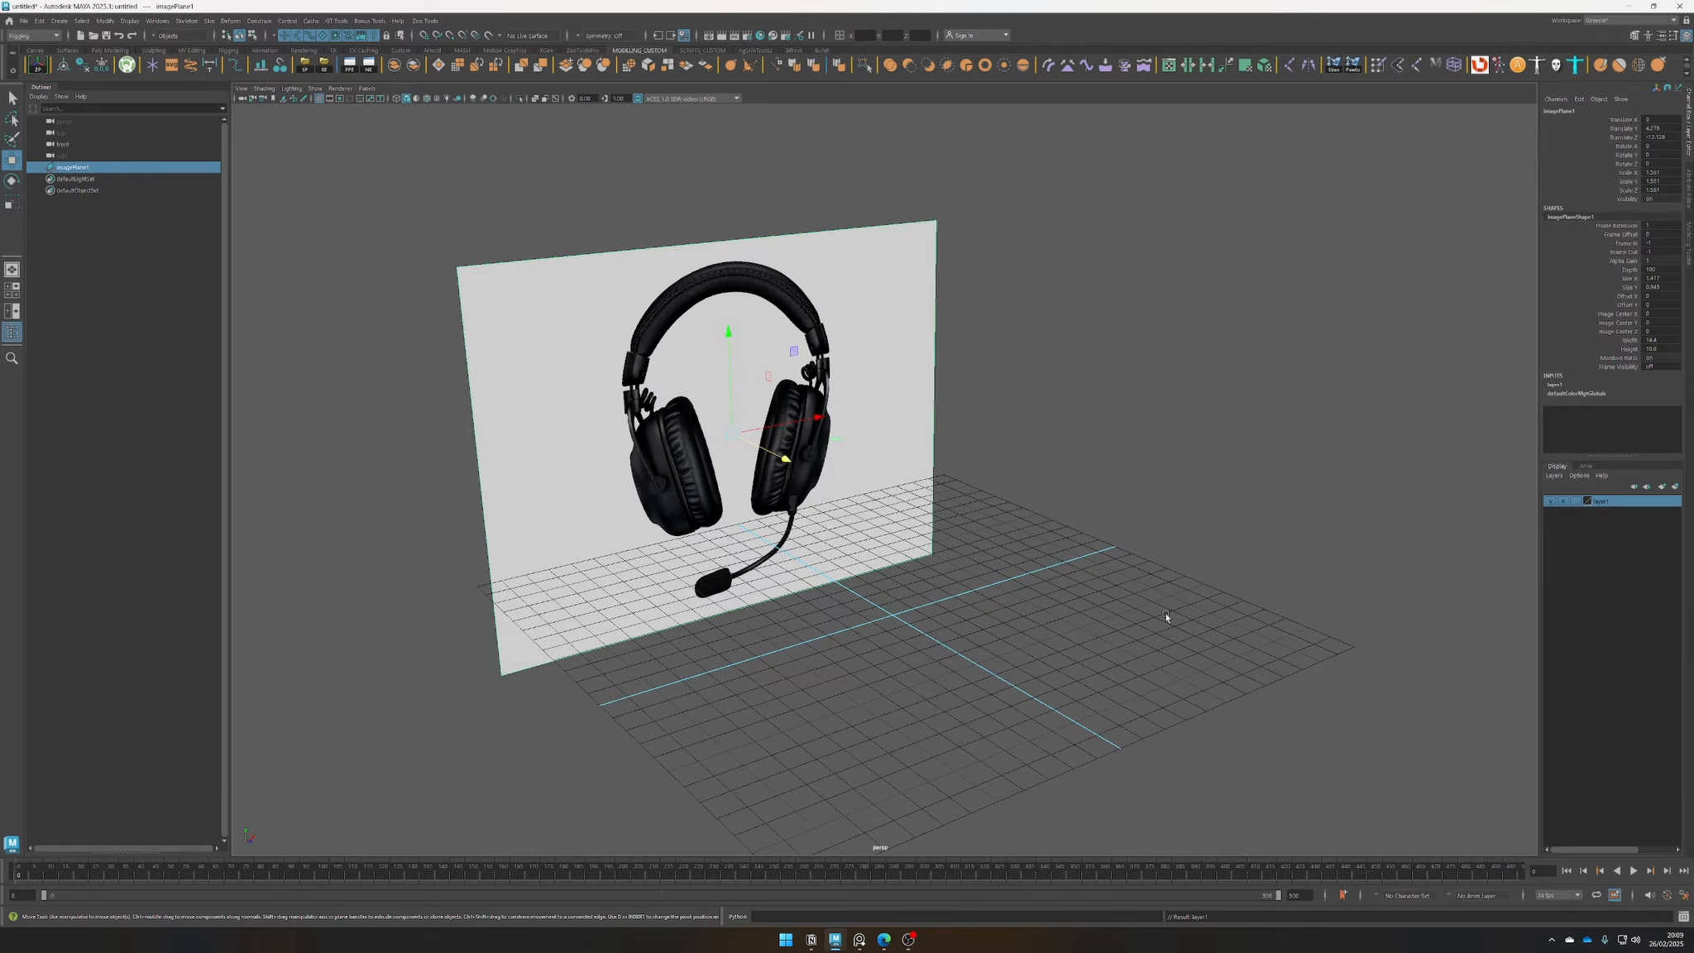
{"action": "left_click_drag", "start_coordinate": [1004, 645], "coordinate": [1471, 604], "text": "alt"}
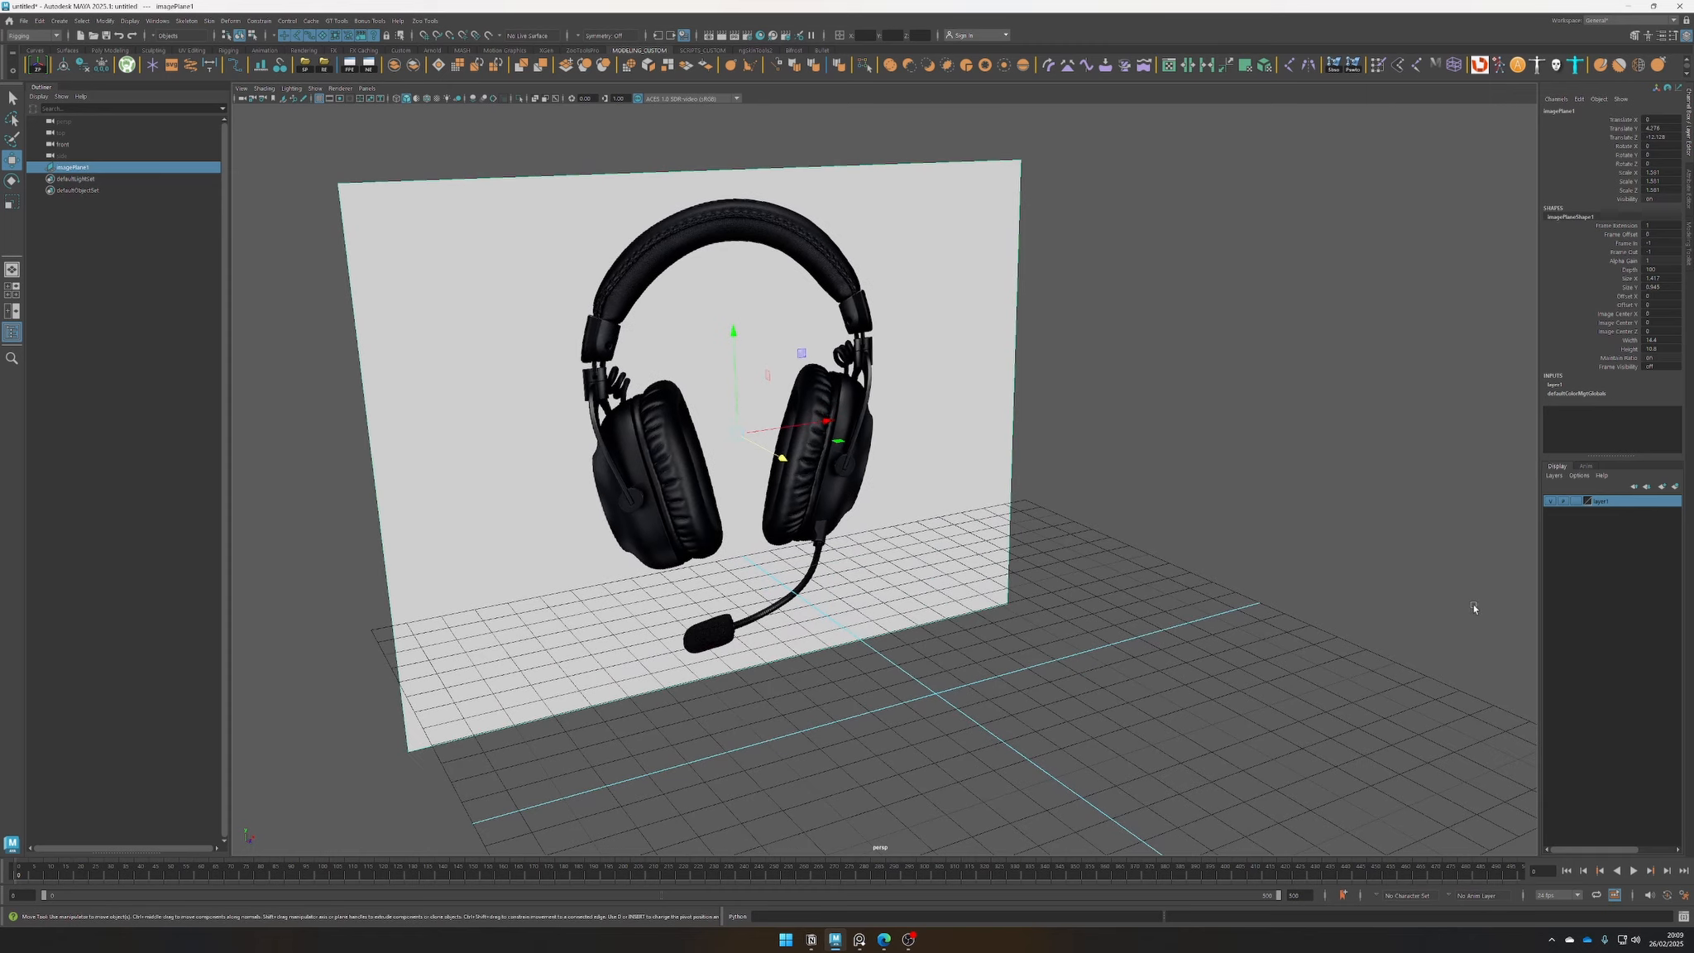
{"action": "left_click", "coordinate": [1574, 502]}
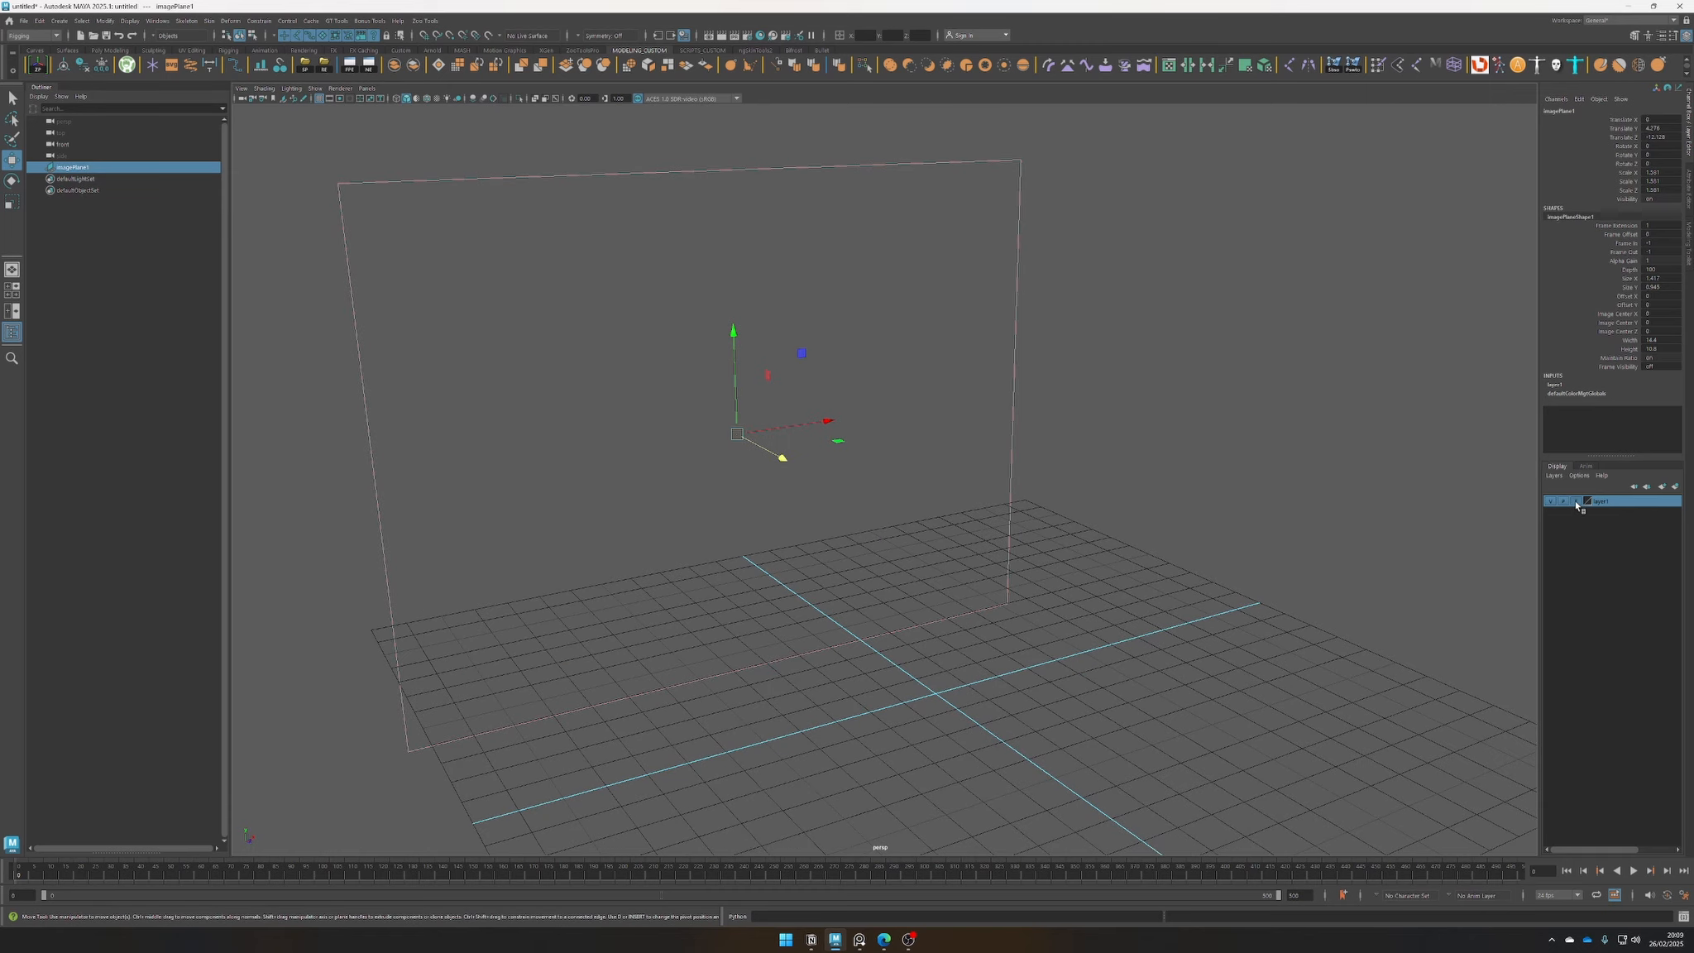
{"action": "left_click", "coordinate": [1574, 500]}
{"action": "left_click_drag", "start_coordinate": [1240, 561], "coordinate": [1001, 609], "text": "alt"}
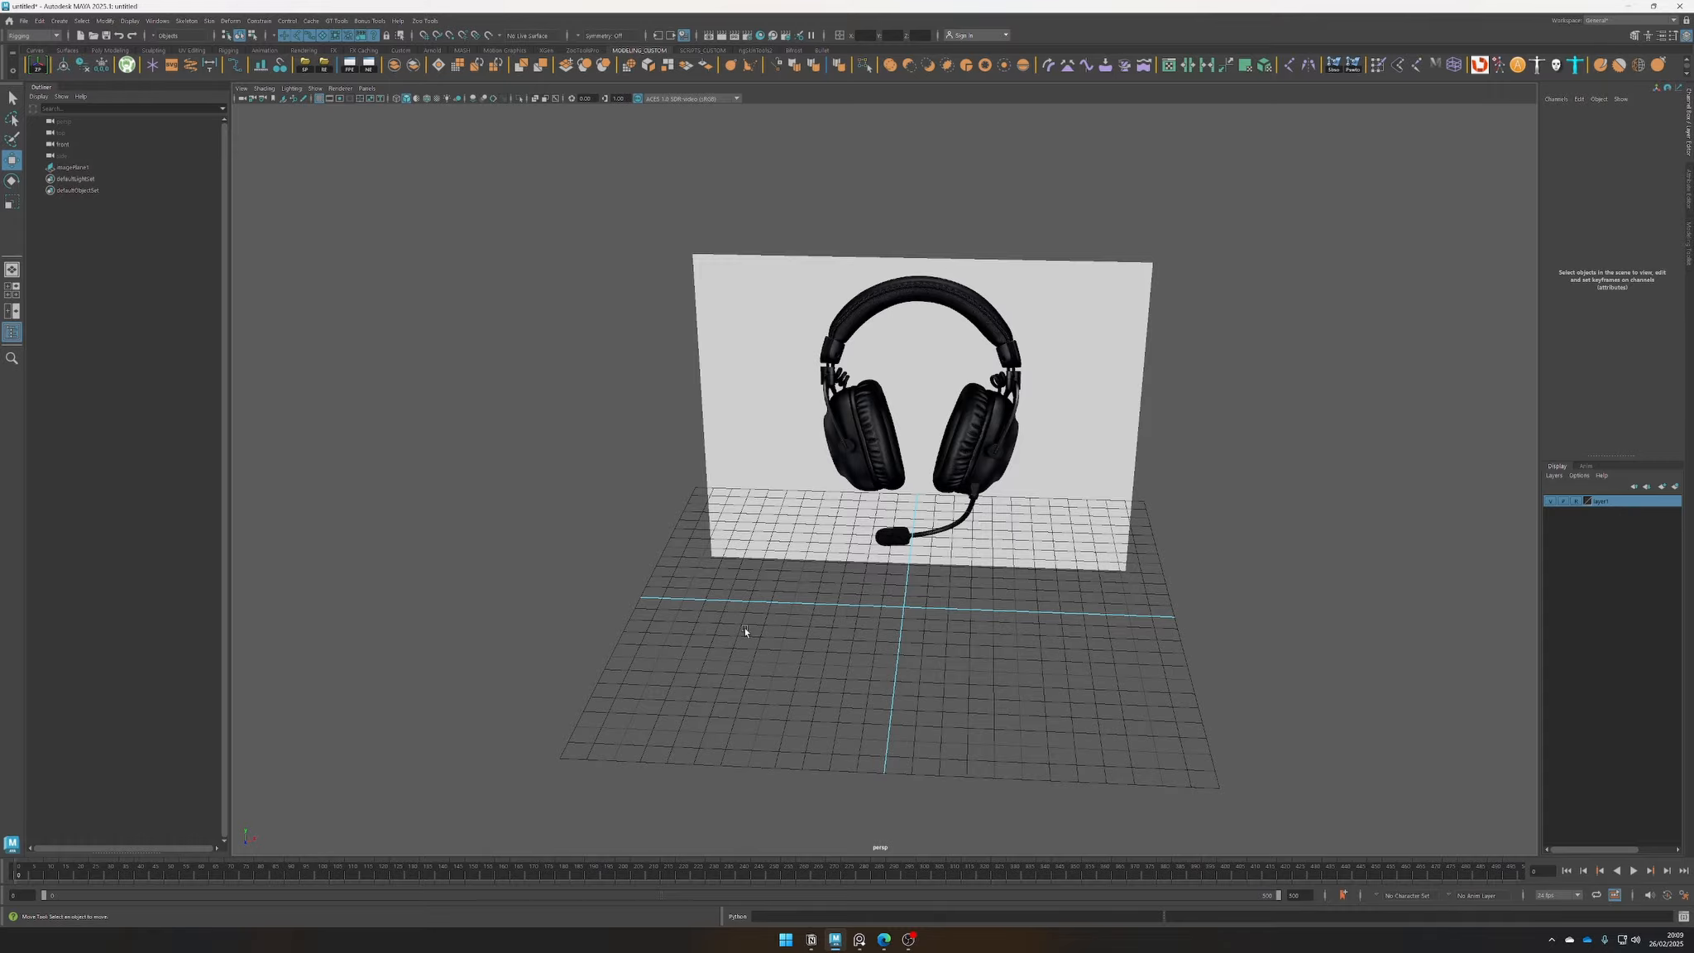
Import the side-view headset image from the Desktop's reference folder as an image plane in the left view
{"action": "left_click_drag", "start_coordinate": [744, 631], "coordinate": [848, 571], "text": "alt"}
{"action": "key", "text": "space"}
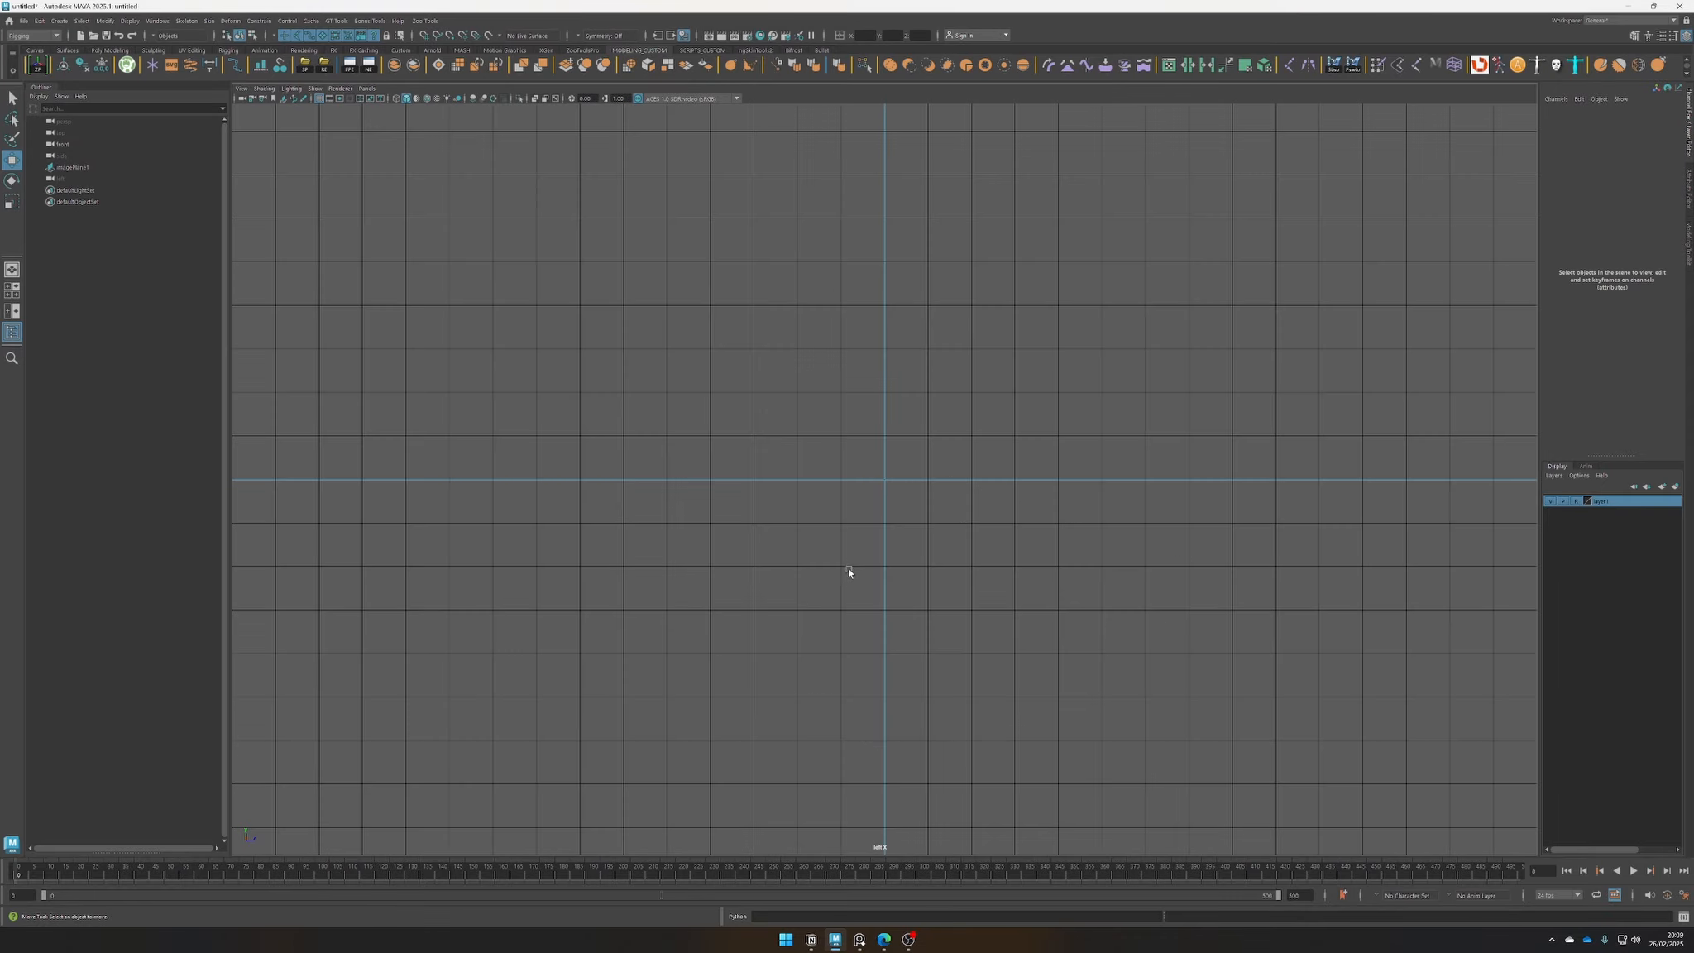
{"action": "scroll", "coordinate": [1037, 541], "scroll_direction": "down", "scroll_amount": 2}
{"action": "scroll", "coordinate": [797, 582], "scroll_direction": "down", "scroll_amount": 4}
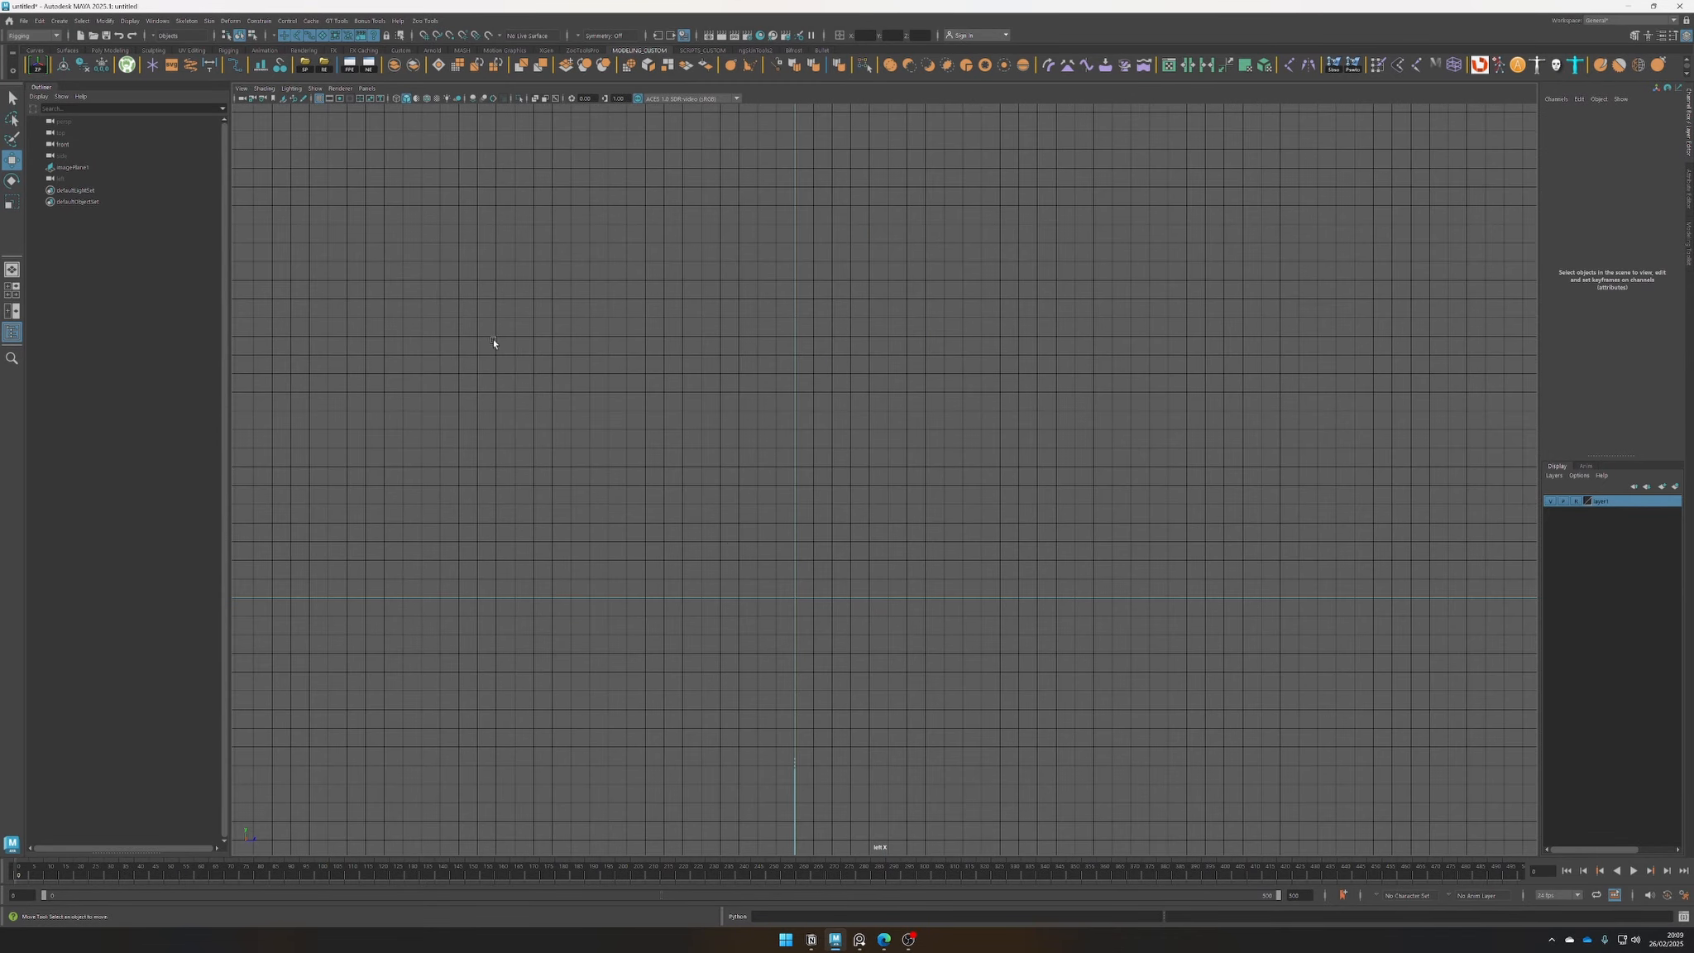
{"action": "left_click", "coordinate": [241, 88]}
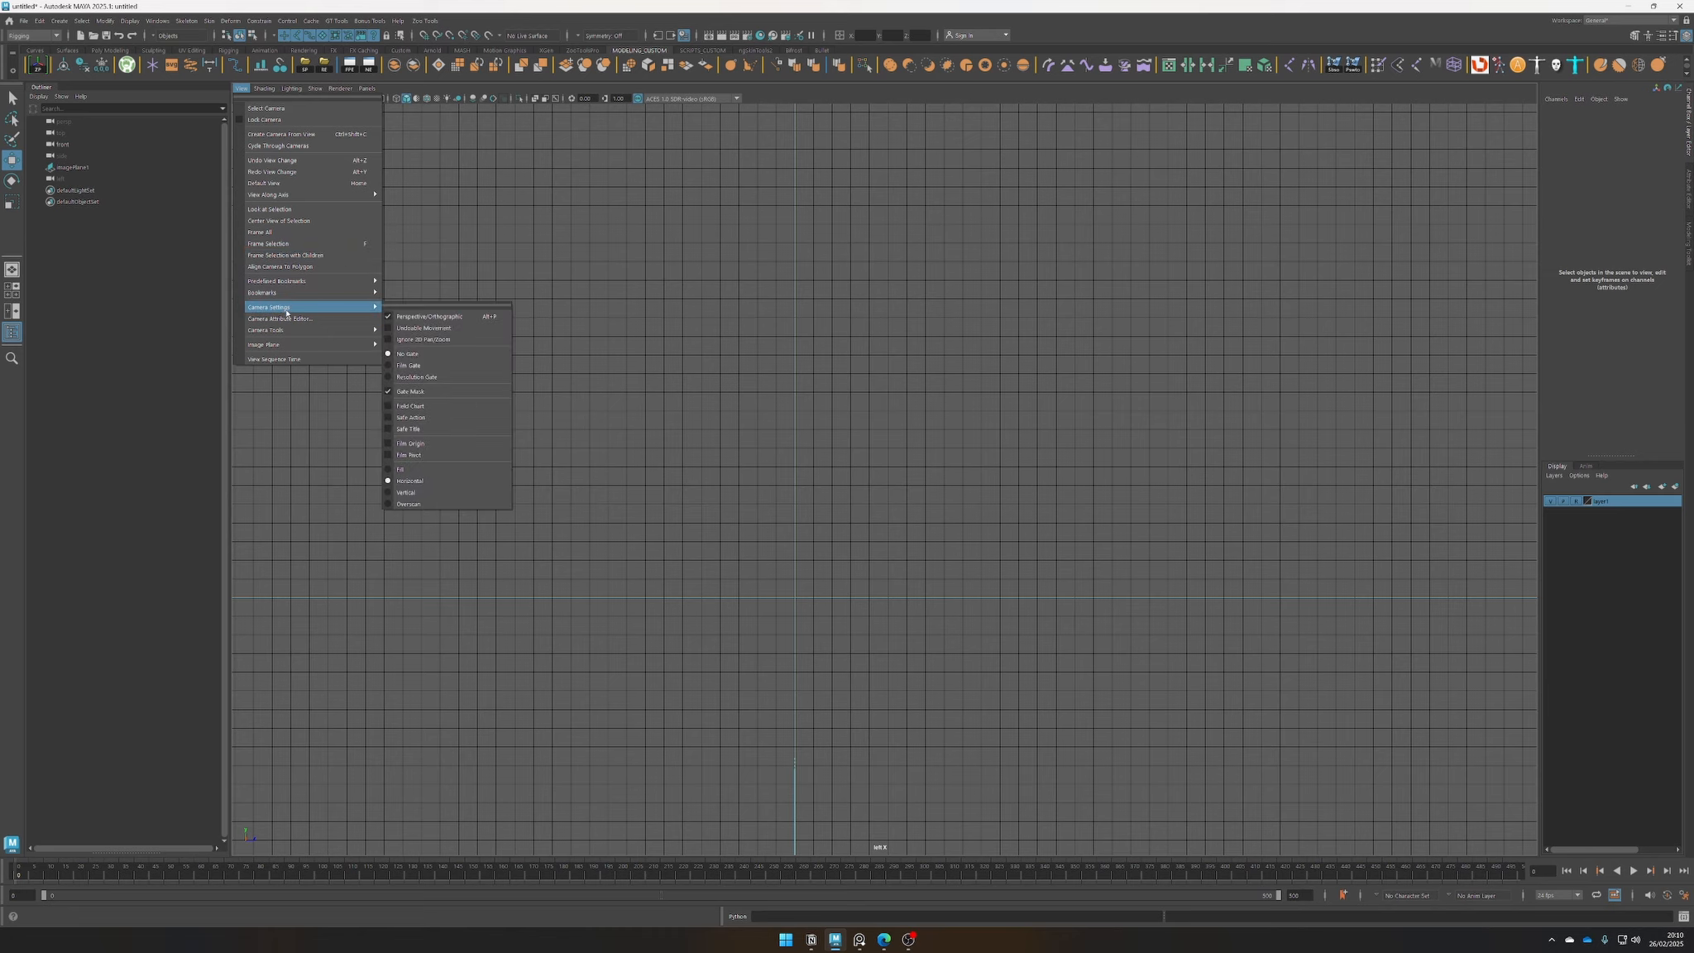
{"action": "mouse_move", "coordinate": [356, 344]}
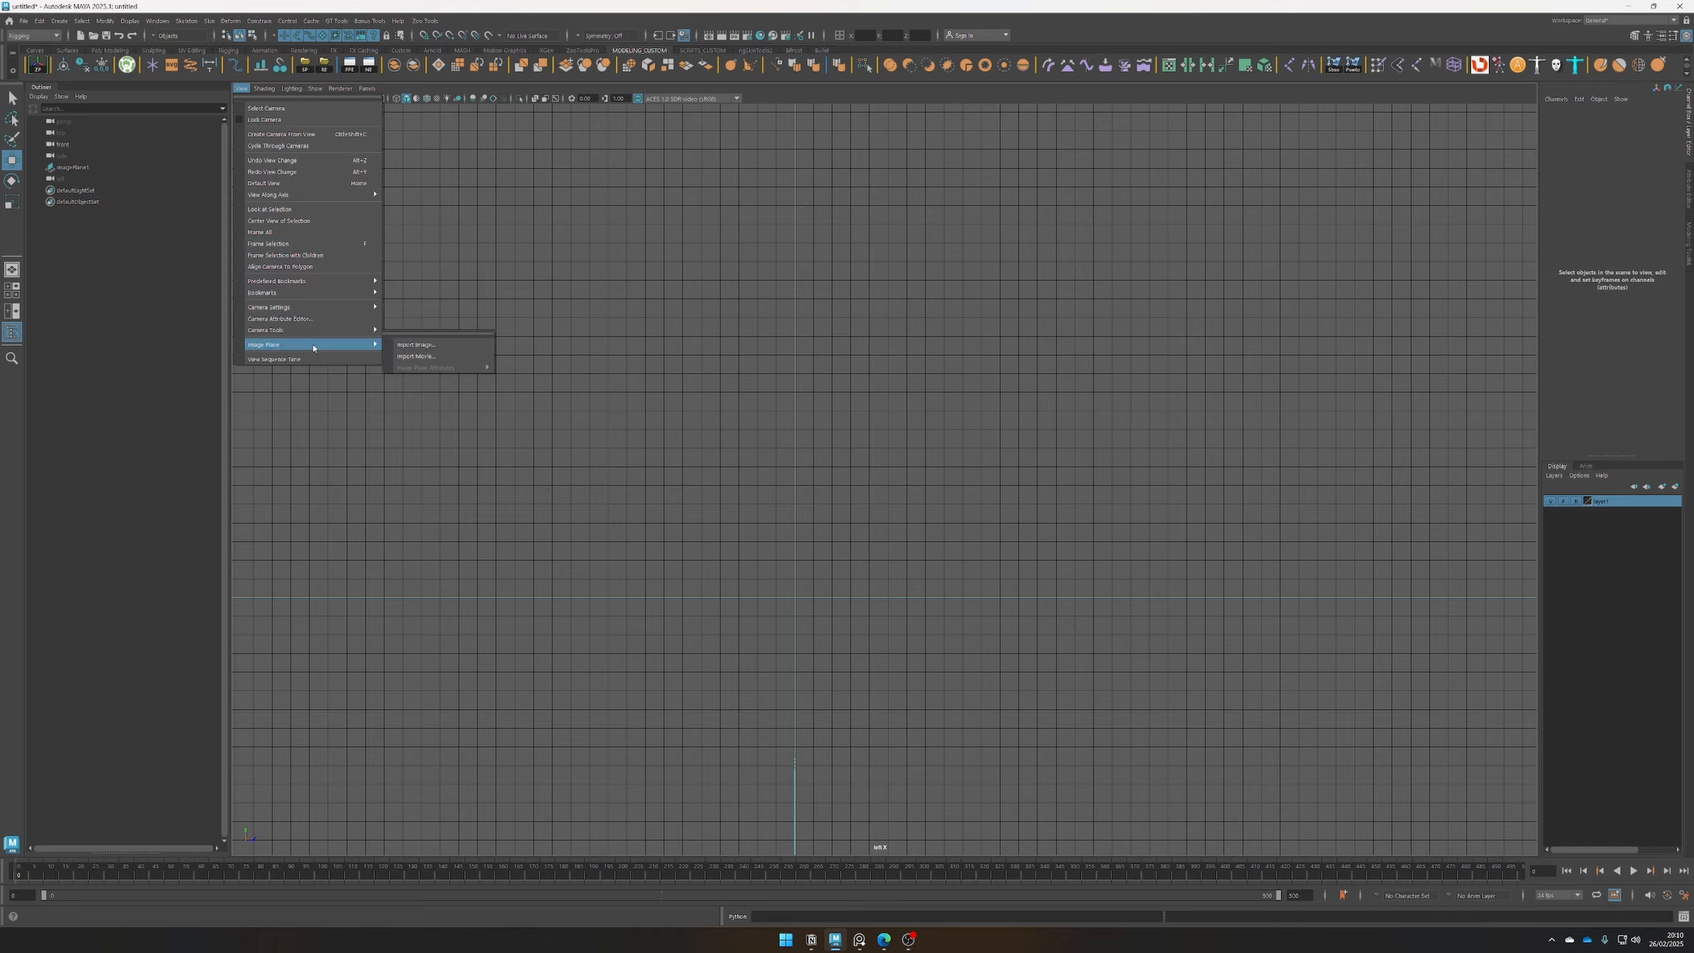
{"action": "left_click", "coordinate": [417, 346]}
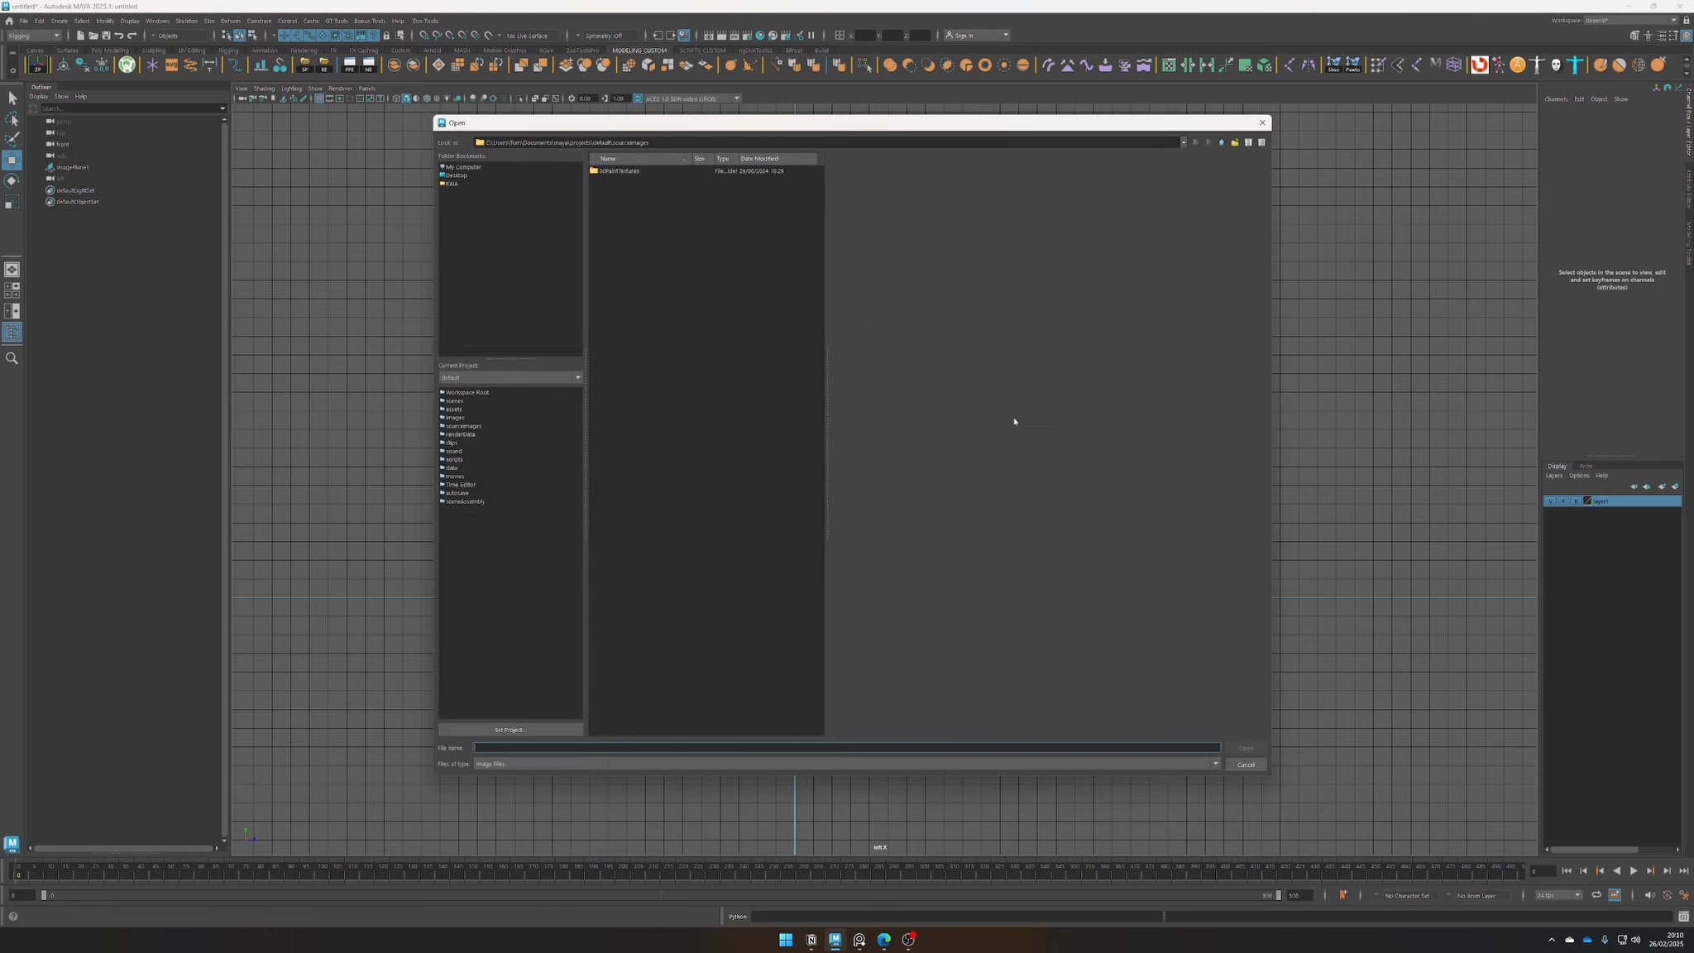
{"action": "left_click", "coordinate": [457, 176]}
{"action": "double_click", "coordinate": [616, 172]}
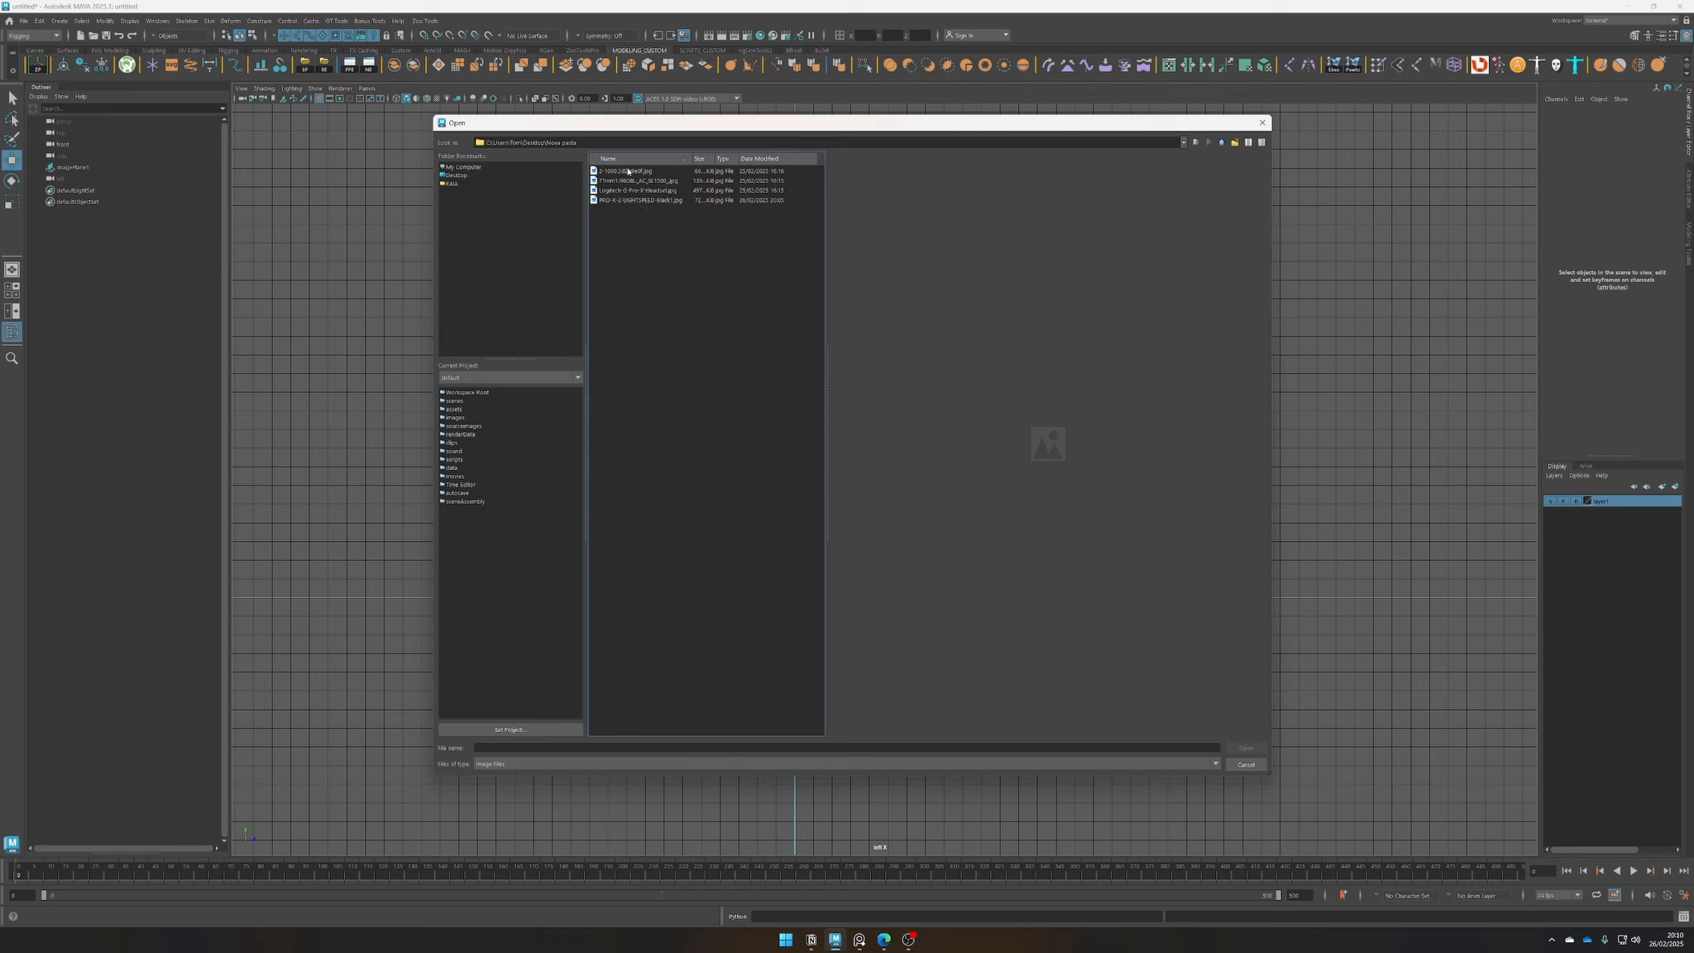
{"action": "key", "text": "Down"}
{"action": "key", "text": "Down"}
{"action": "key", "text": "Down"}
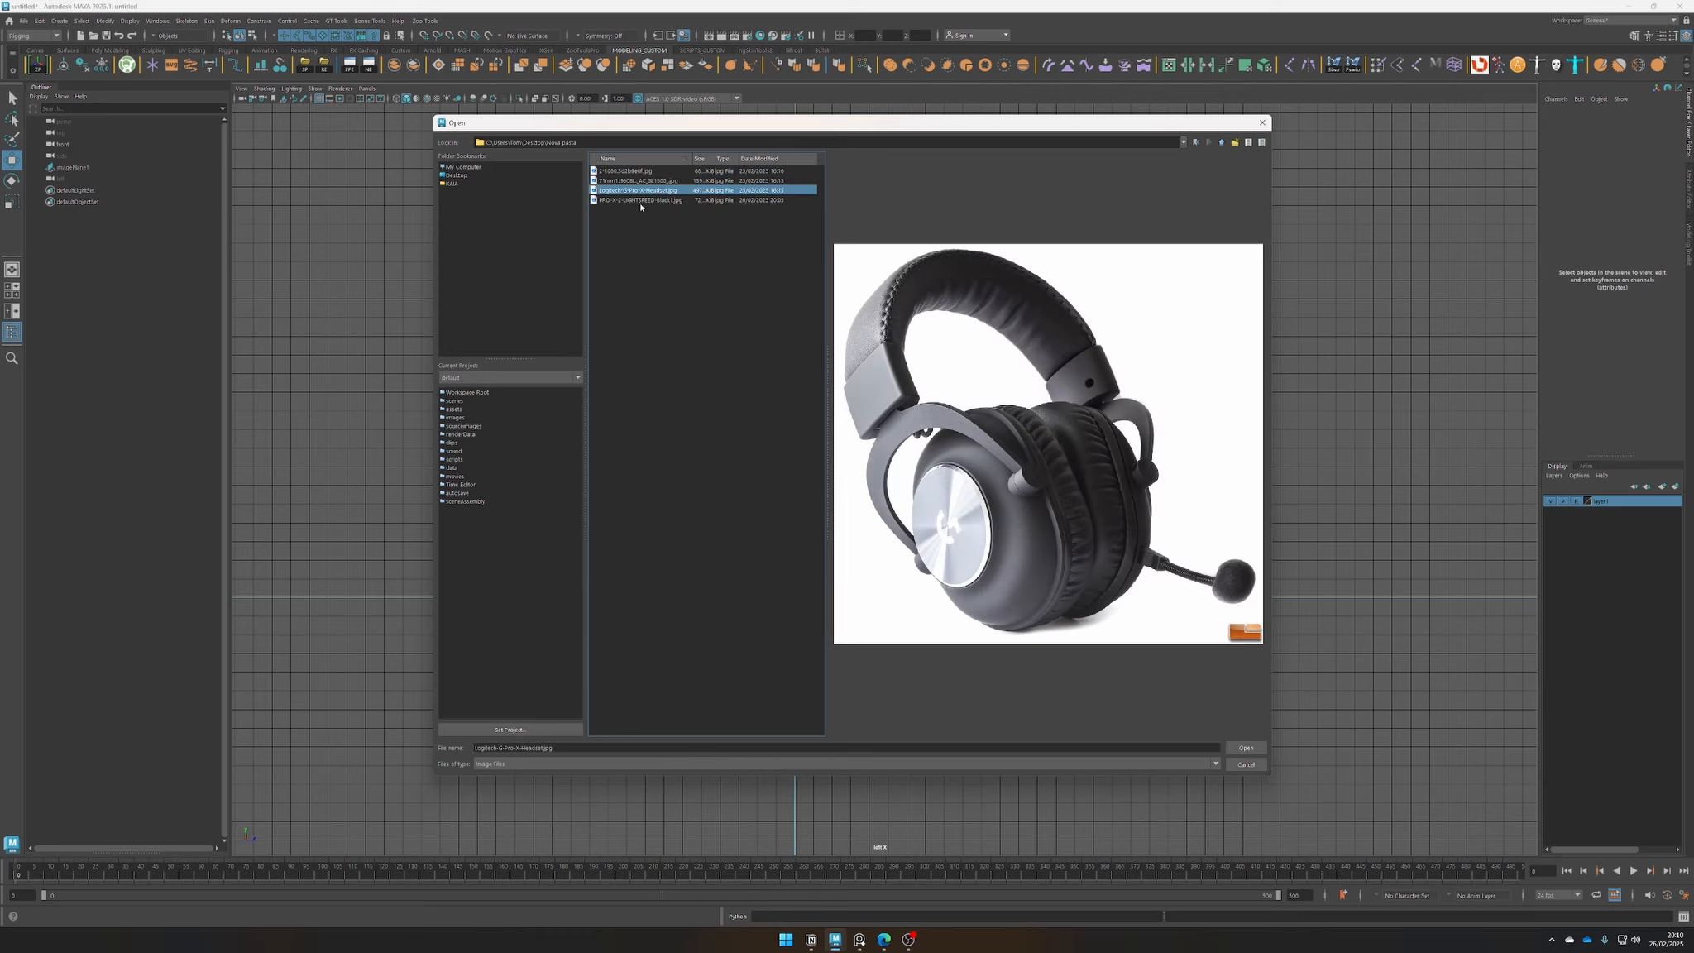
{"action": "left_click", "coordinate": [1240, 753]}
{"action": "scroll", "coordinate": [810, 631], "scroll_direction": "up", "scroll_amount": 4}
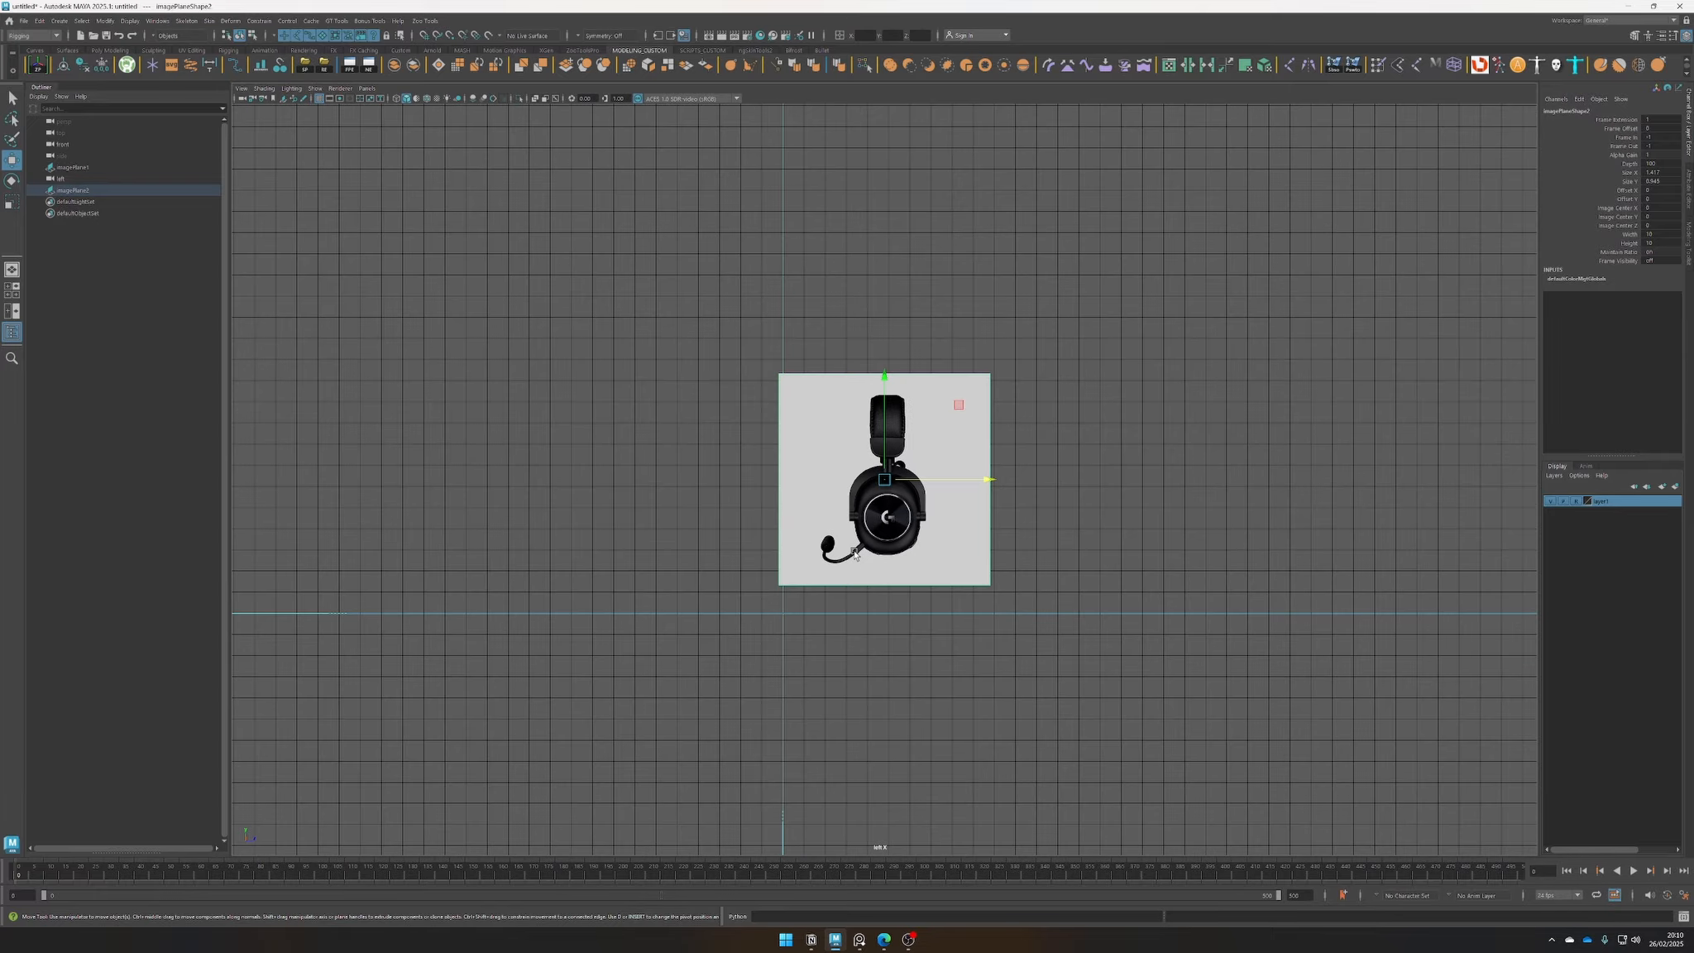
In the perspective view, select the distant side image plane and move it along X onto the grid near the front image plane
{"action": "key", "text": "space"}
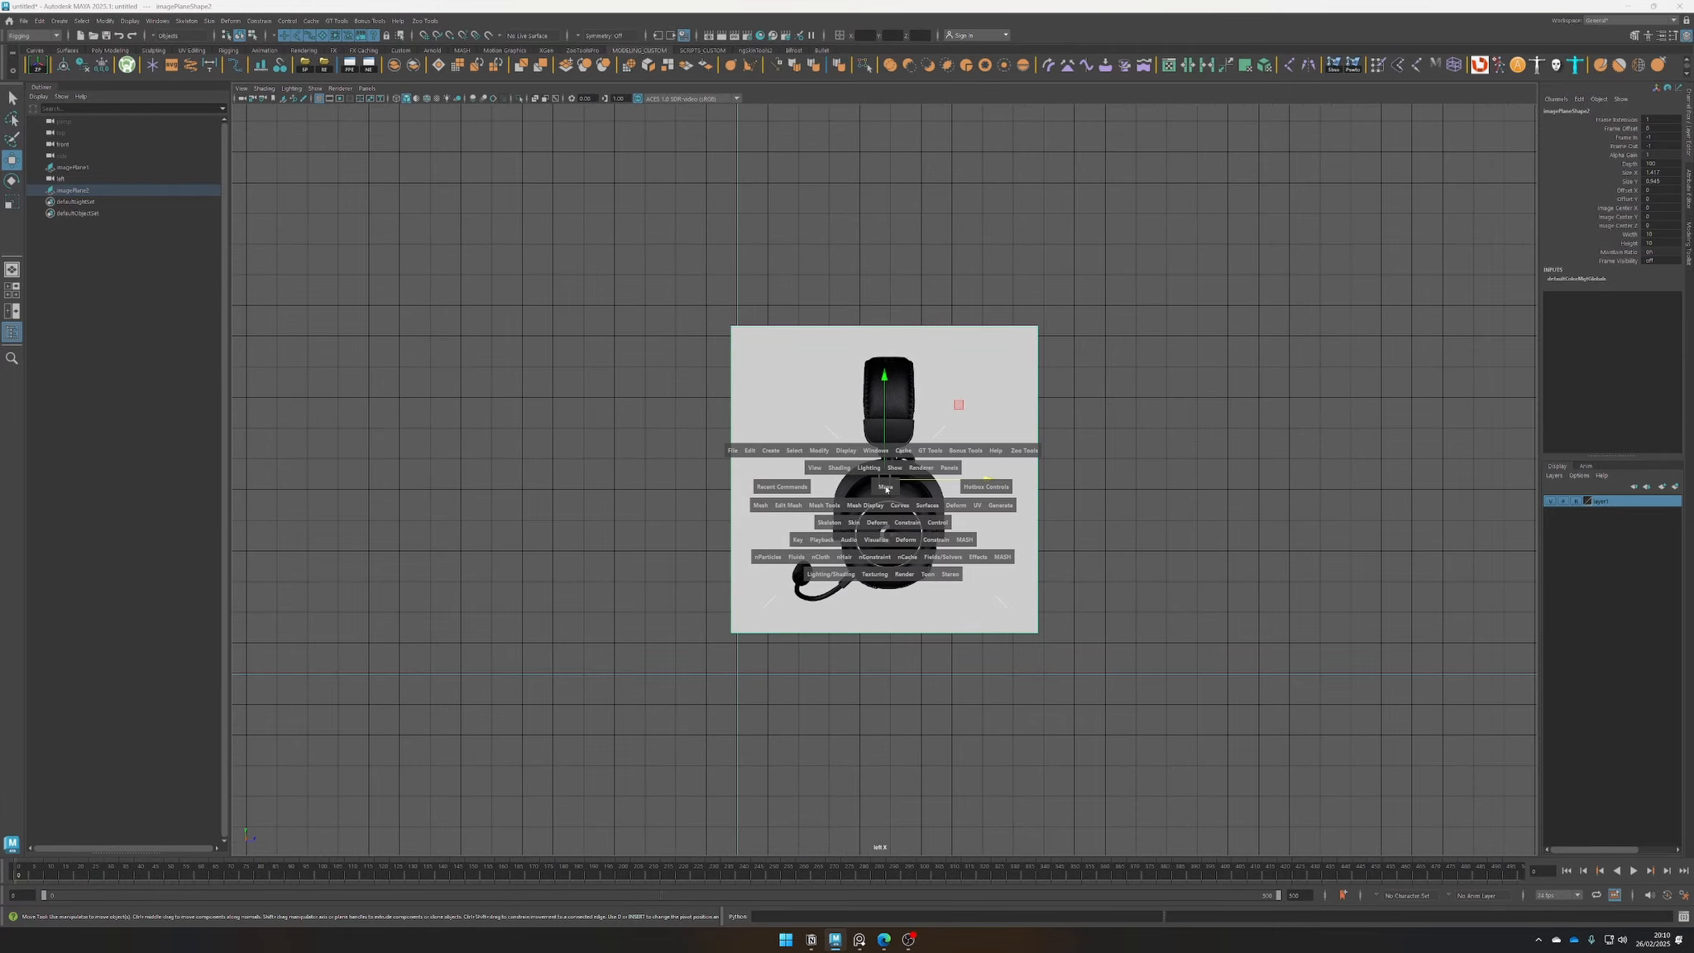
{"action": "left_click_drag", "start_coordinate": [884, 485], "coordinate": [885, 455]}
{"action": "left_click_drag", "start_coordinate": [933, 552], "coordinate": [965, 553], "text": "alt"}
{"action": "right_click_drag", "start_coordinate": [964, 554], "coordinate": [375, 525], "text": "alt"}
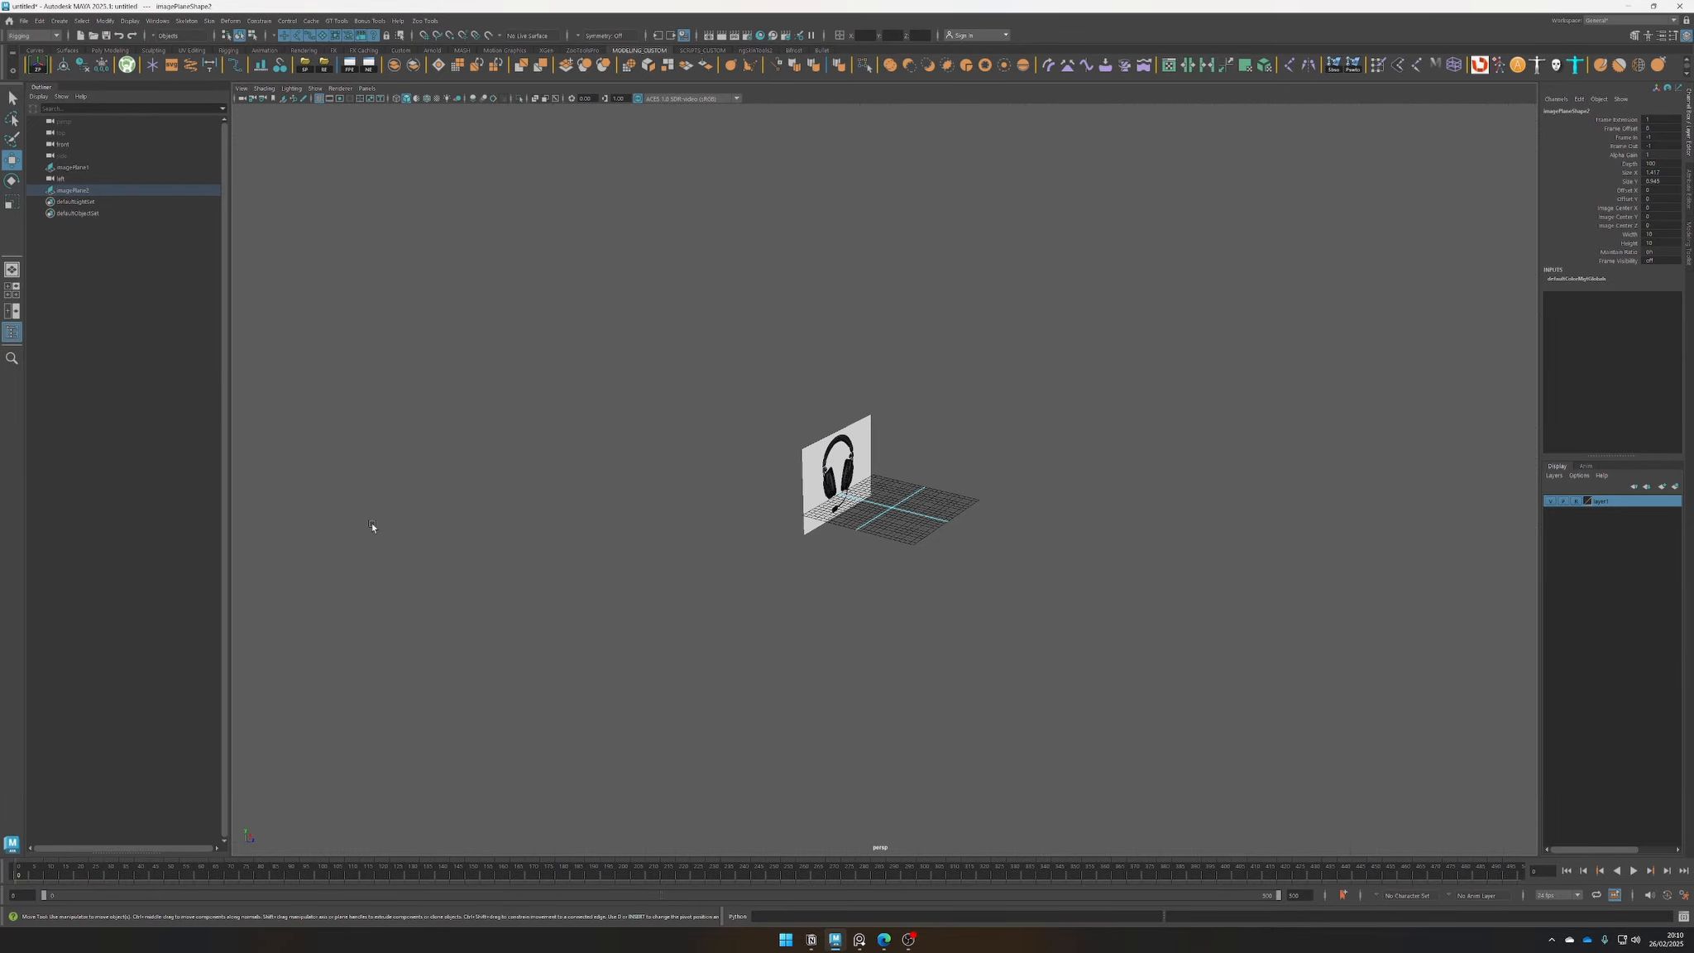
{"action": "mouse_move", "coordinate": [939, 544]}
{"action": "left_mouse_down", "text": "alt"}
{"action": "mouse_move", "coordinate": [786, 577]}
{"action": "mouse_move", "coordinate": [889, 585]}
{"action": "mouse_move", "coordinate": [911, 561]}
{"action": "left_mouse_up", "text": "alt"}
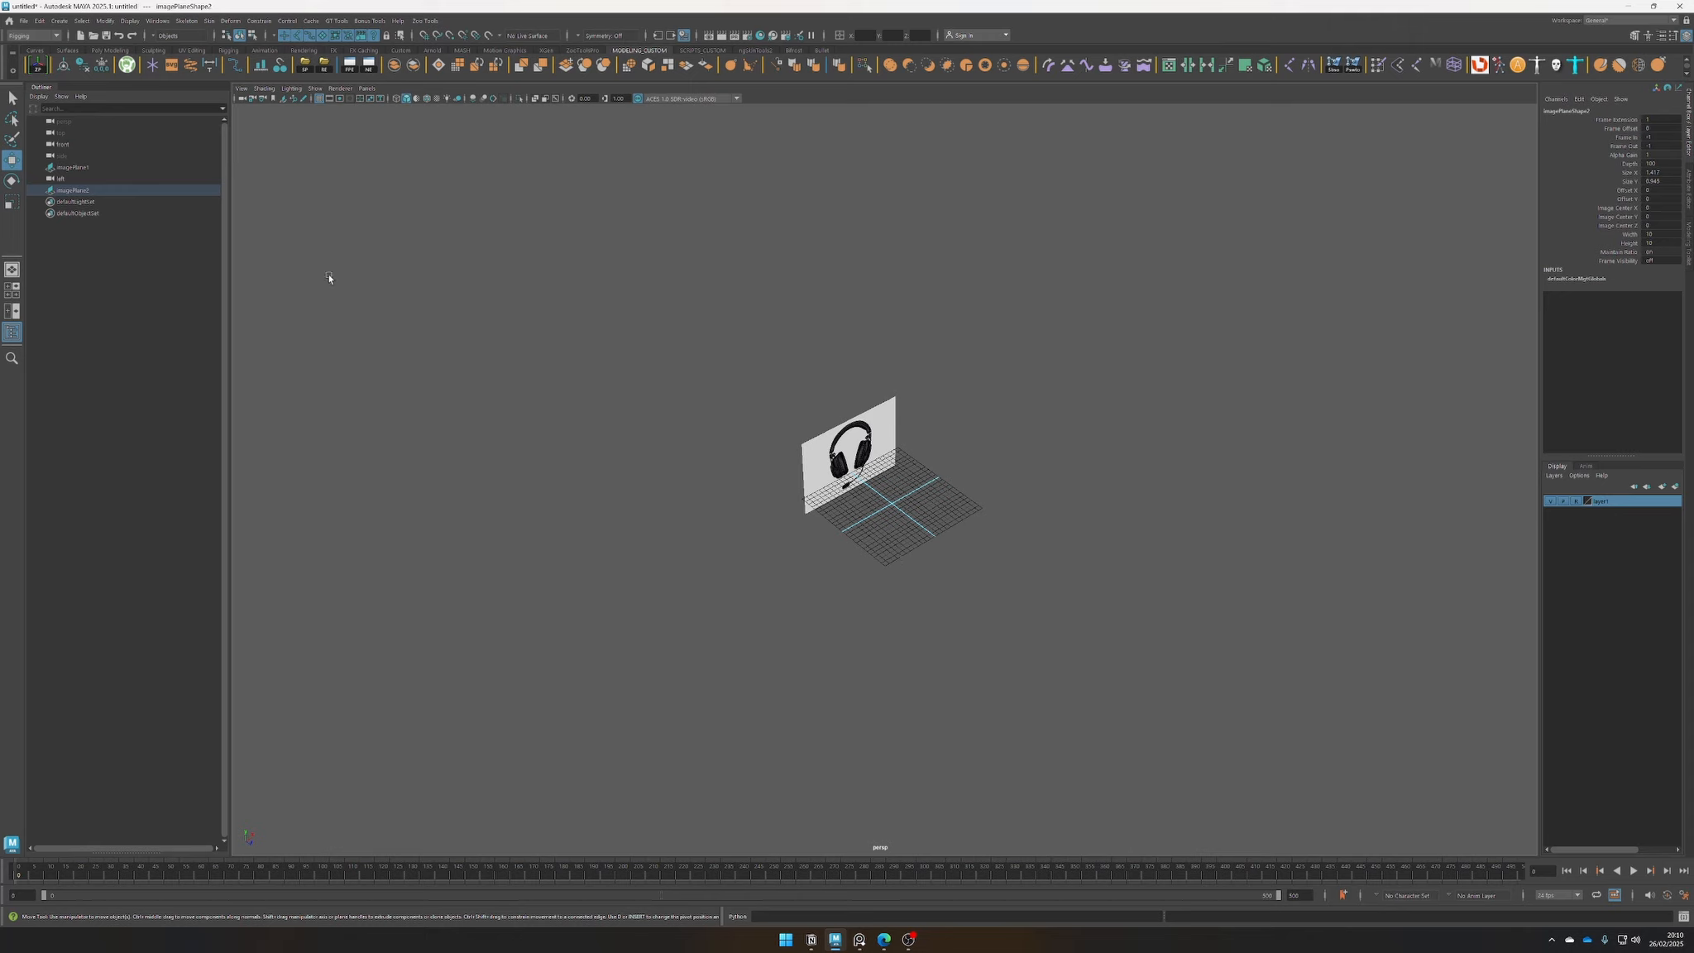
{"action": "left_click", "coordinate": [74, 190]}
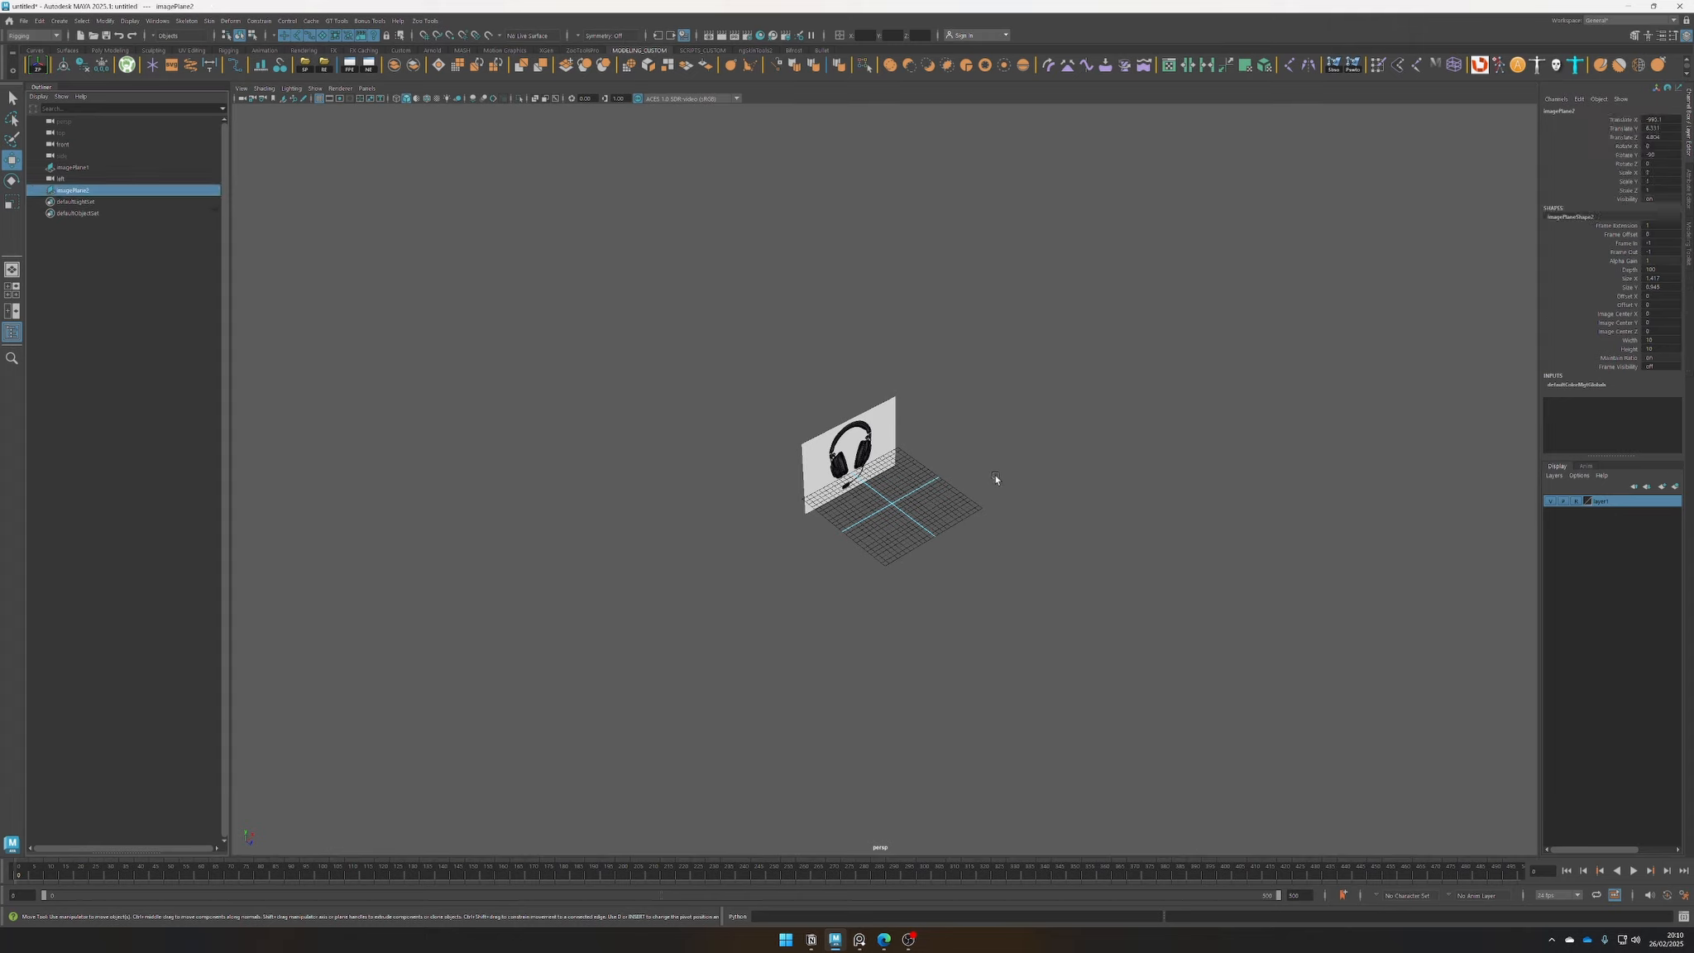
{"action": "key", "text": "f"}
{"action": "right_click_drag", "start_coordinate": [1123, 614], "coordinate": [631, 503], "text": "alt"}
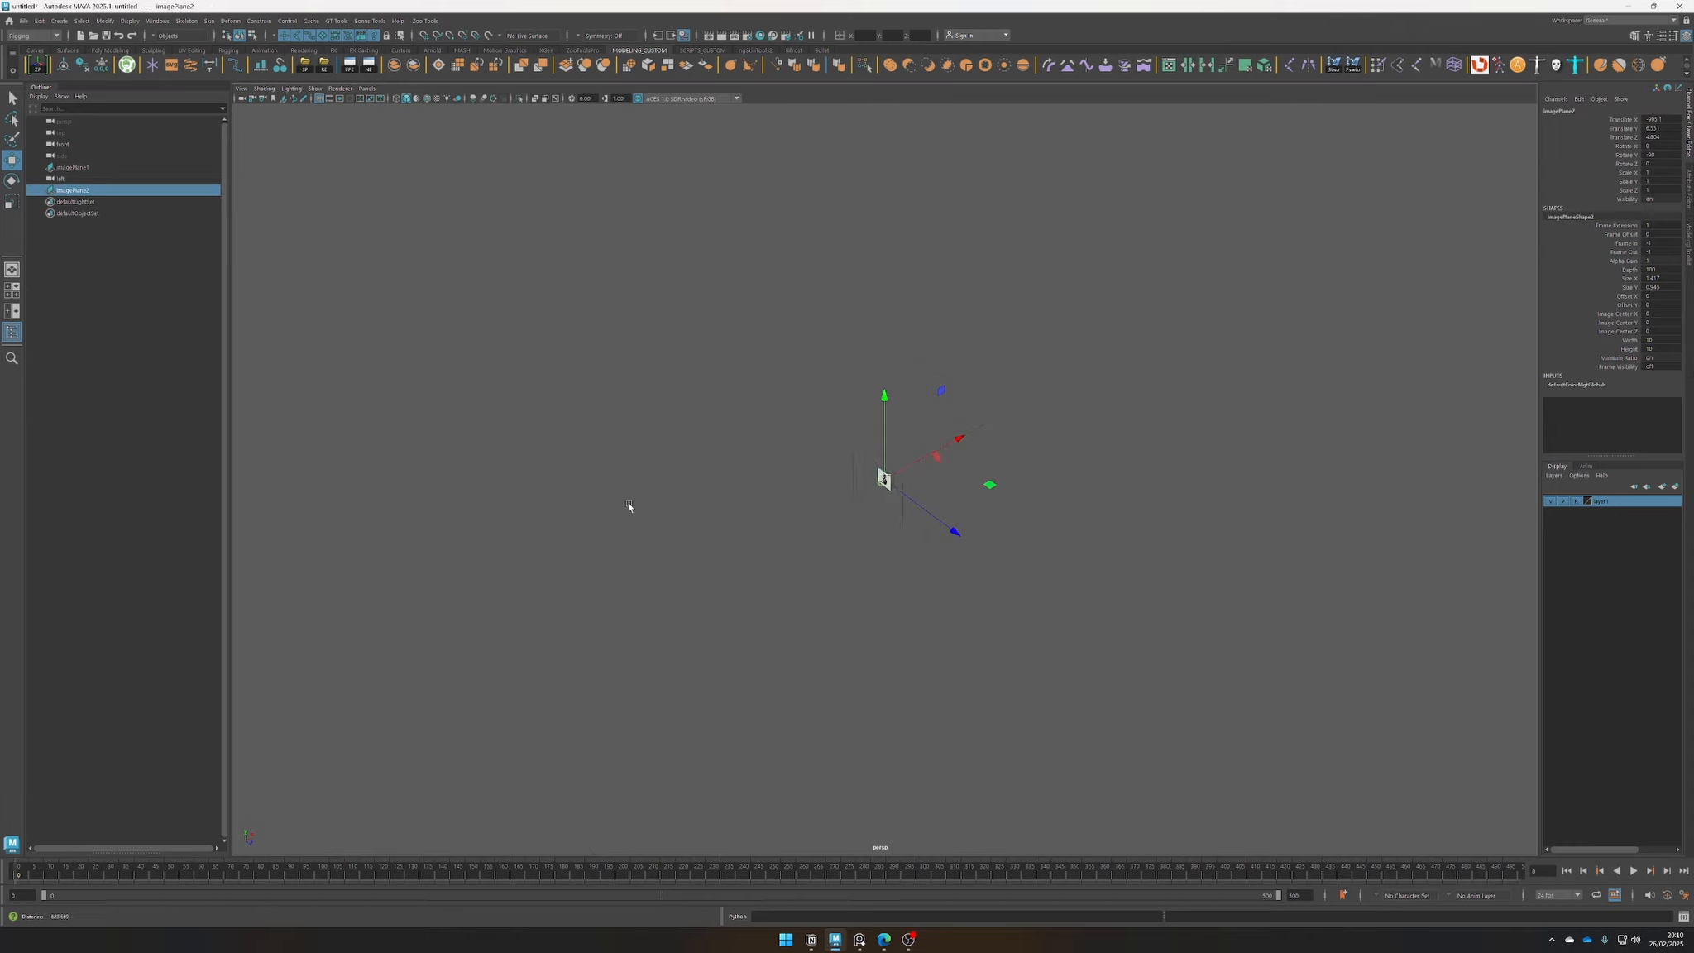
{"action": "middle_click_drag", "start_coordinate": [978, 525], "coordinate": [727, 587], "text": "alt"}
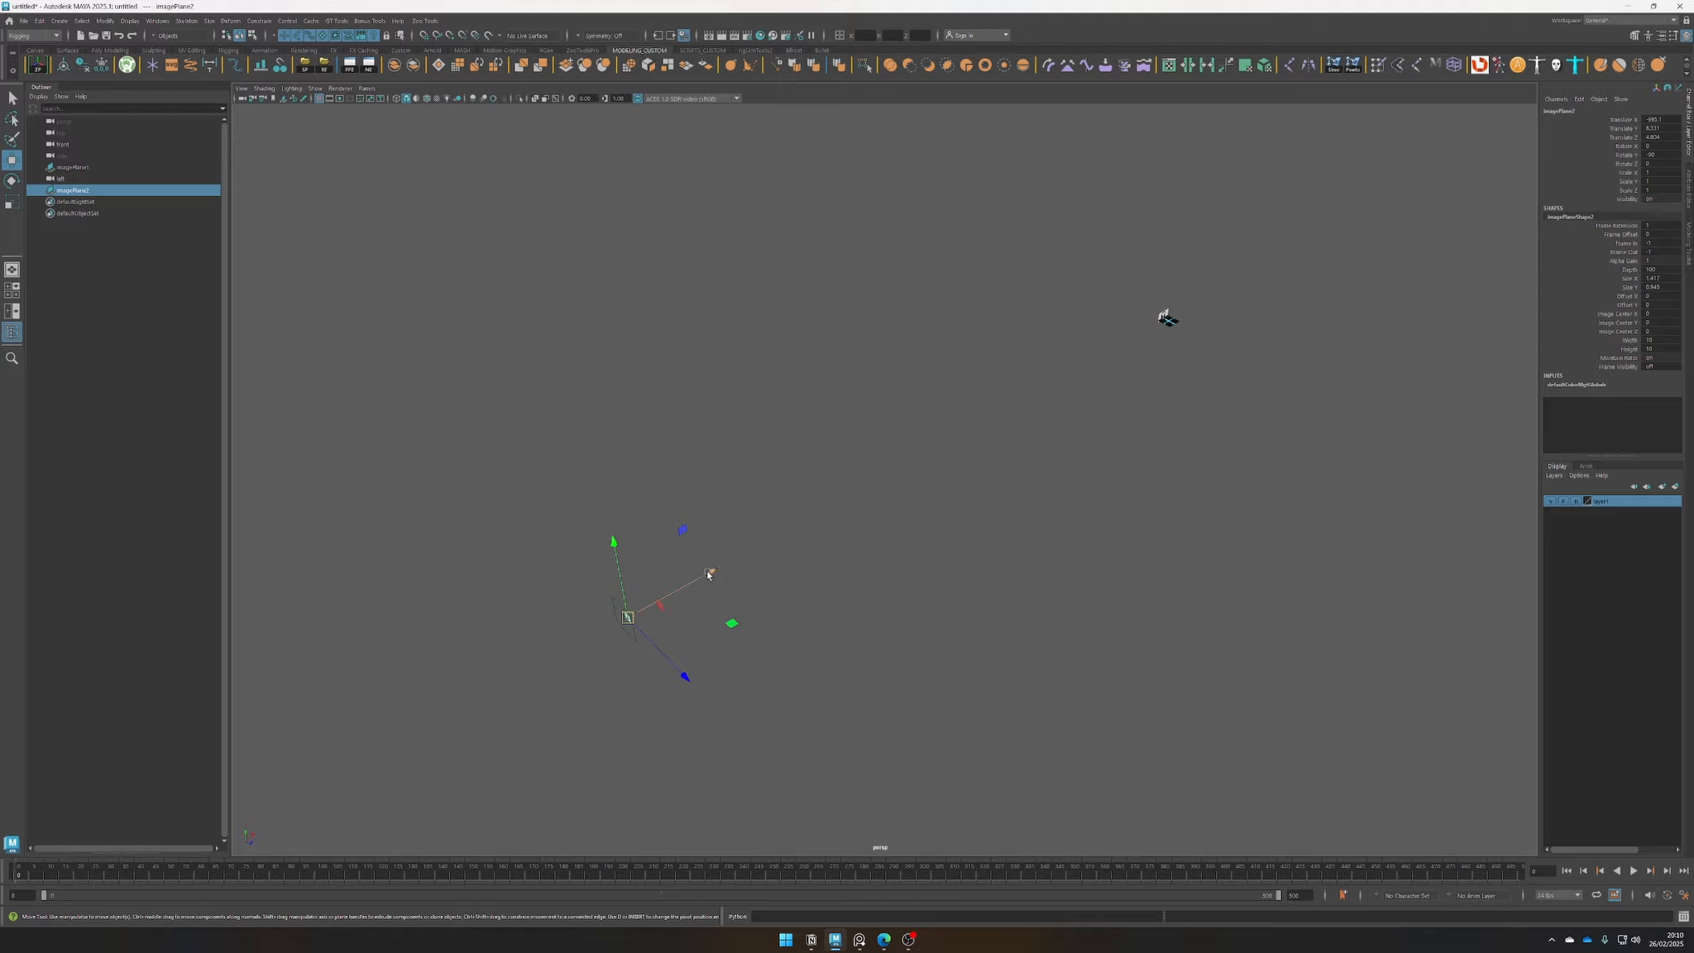
{"action": "left_click_drag", "start_coordinate": [707, 571], "coordinate": [1310, 346]}
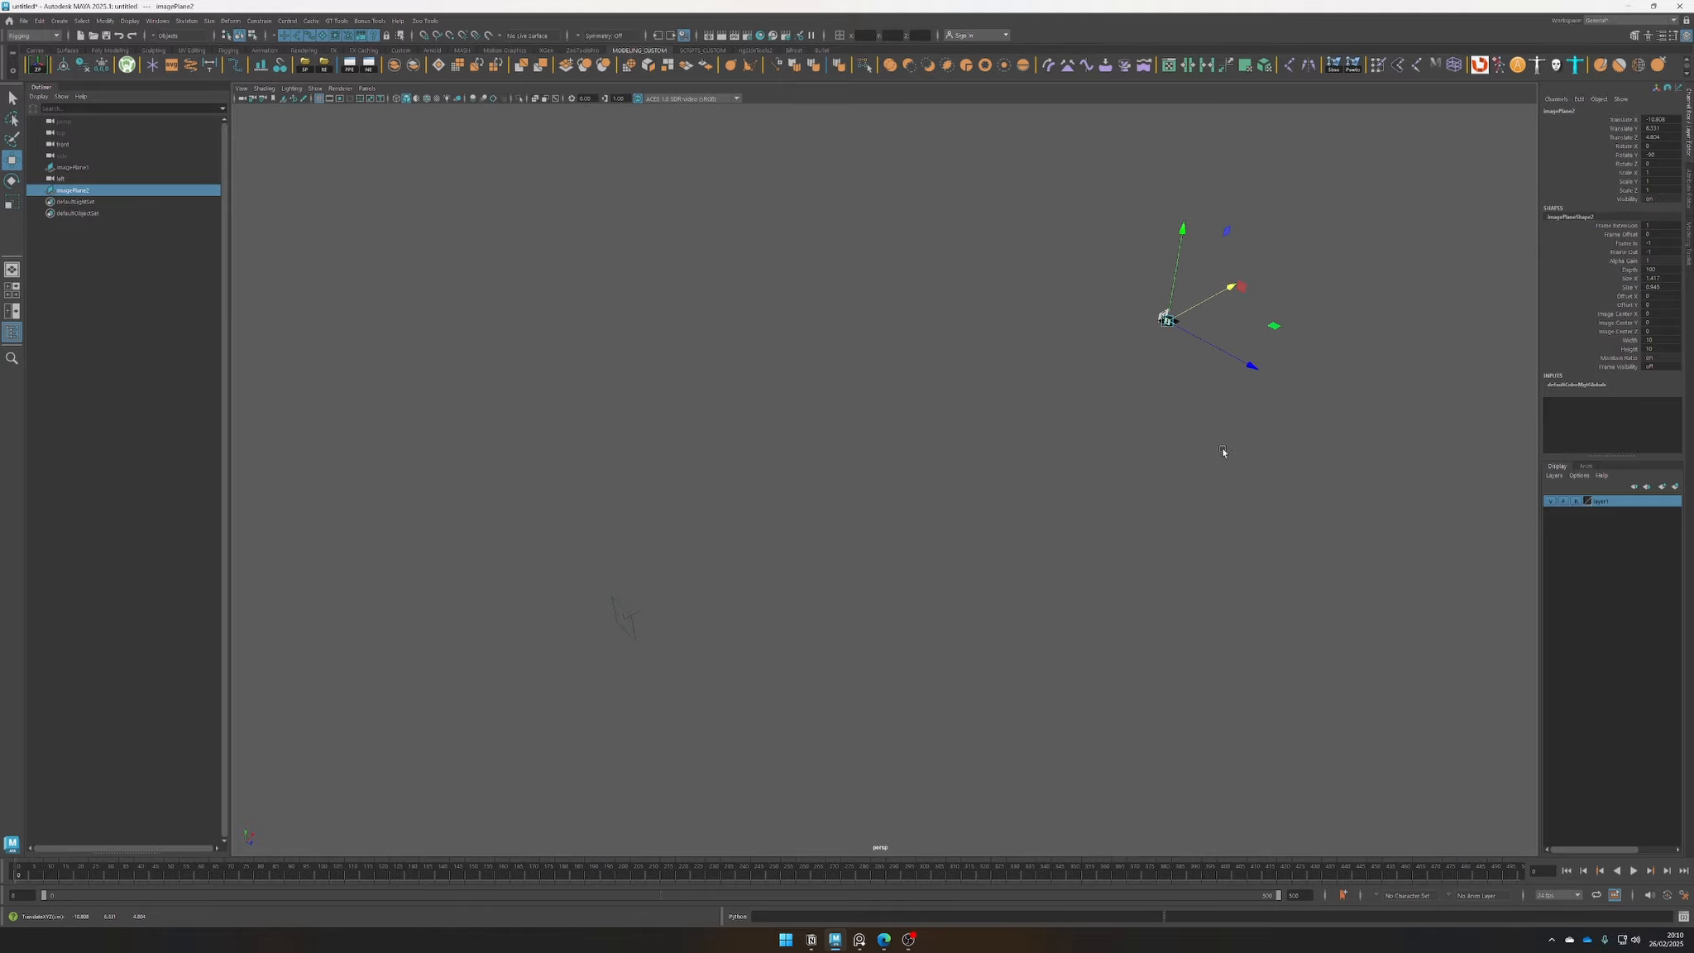
{"action": "key", "text": "f"}
Scale the side image plane up uniformly so its headset roughly matches the size of the front reference
{"action": "right_click_drag", "start_coordinate": [1113, 559], "coordinate": [852, 566], "text": "alt"}
{"action": "left_click_drag", "start_coordinate": [852, 567], "coordinate": [1066, 475], "text": "alt"}
{"action": "key", "text": "r"}
{"action": "key", "text": "w"}
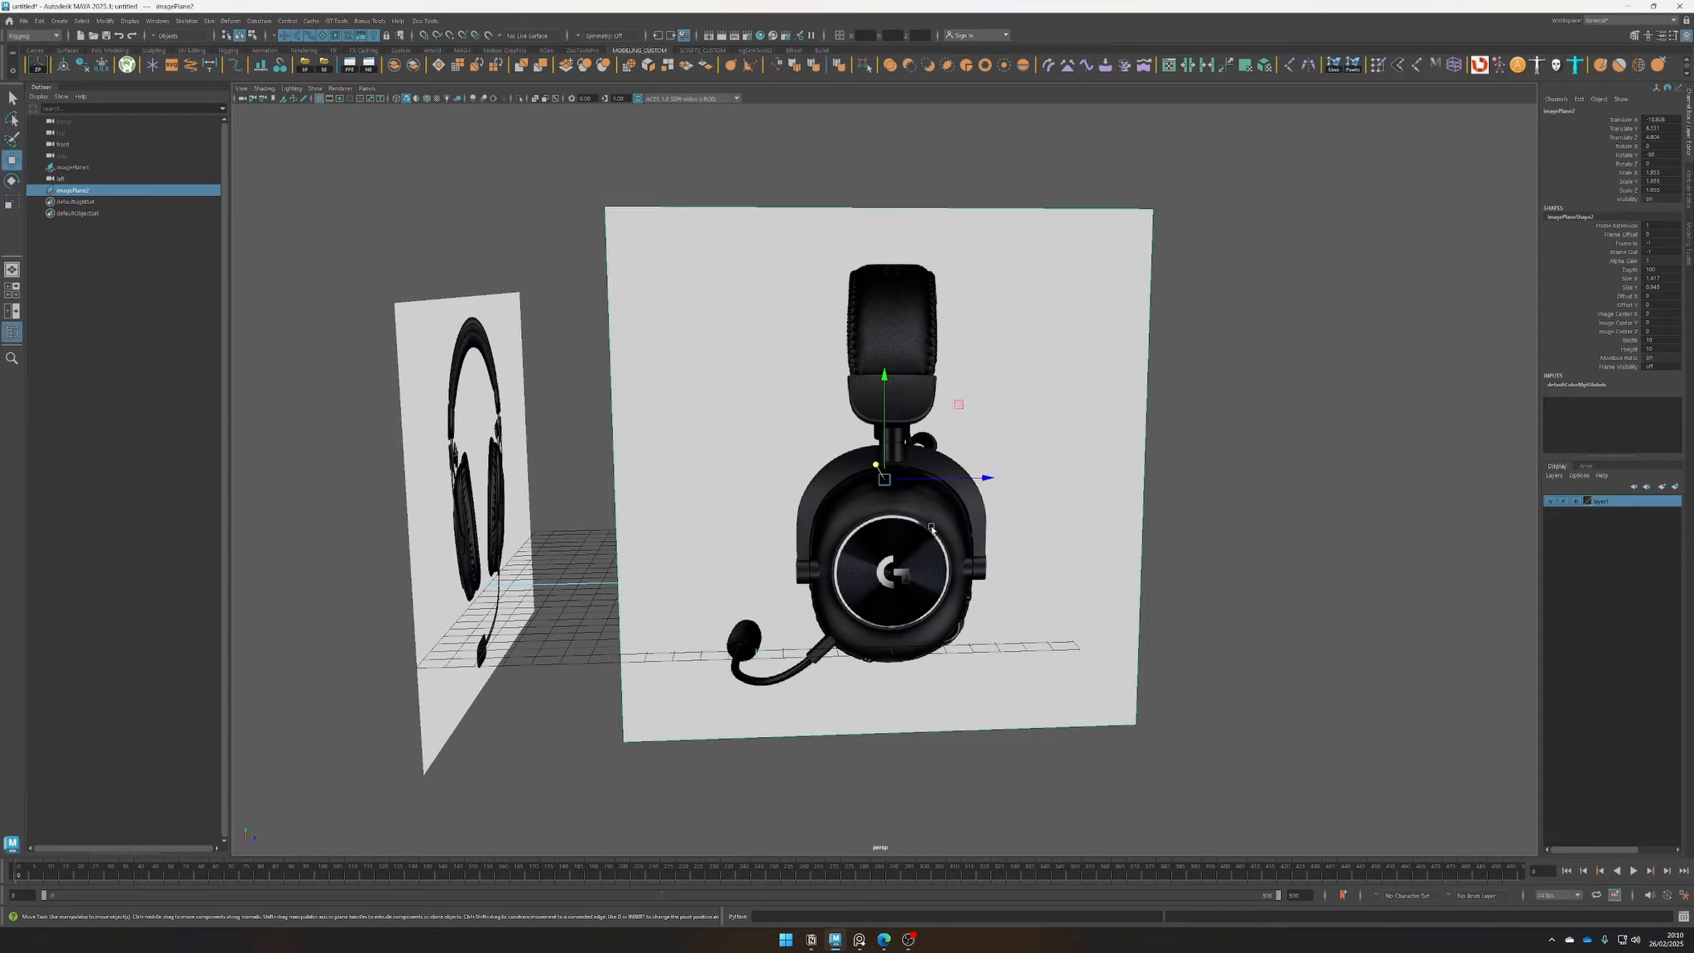
Move the side image plane along X and Z until it intersects the front image plane at the headset for size comparison
{"action": "left_click_drag", "start_coordinate": [931, 530], "coordinate": [897, 481], "text": "alt"}
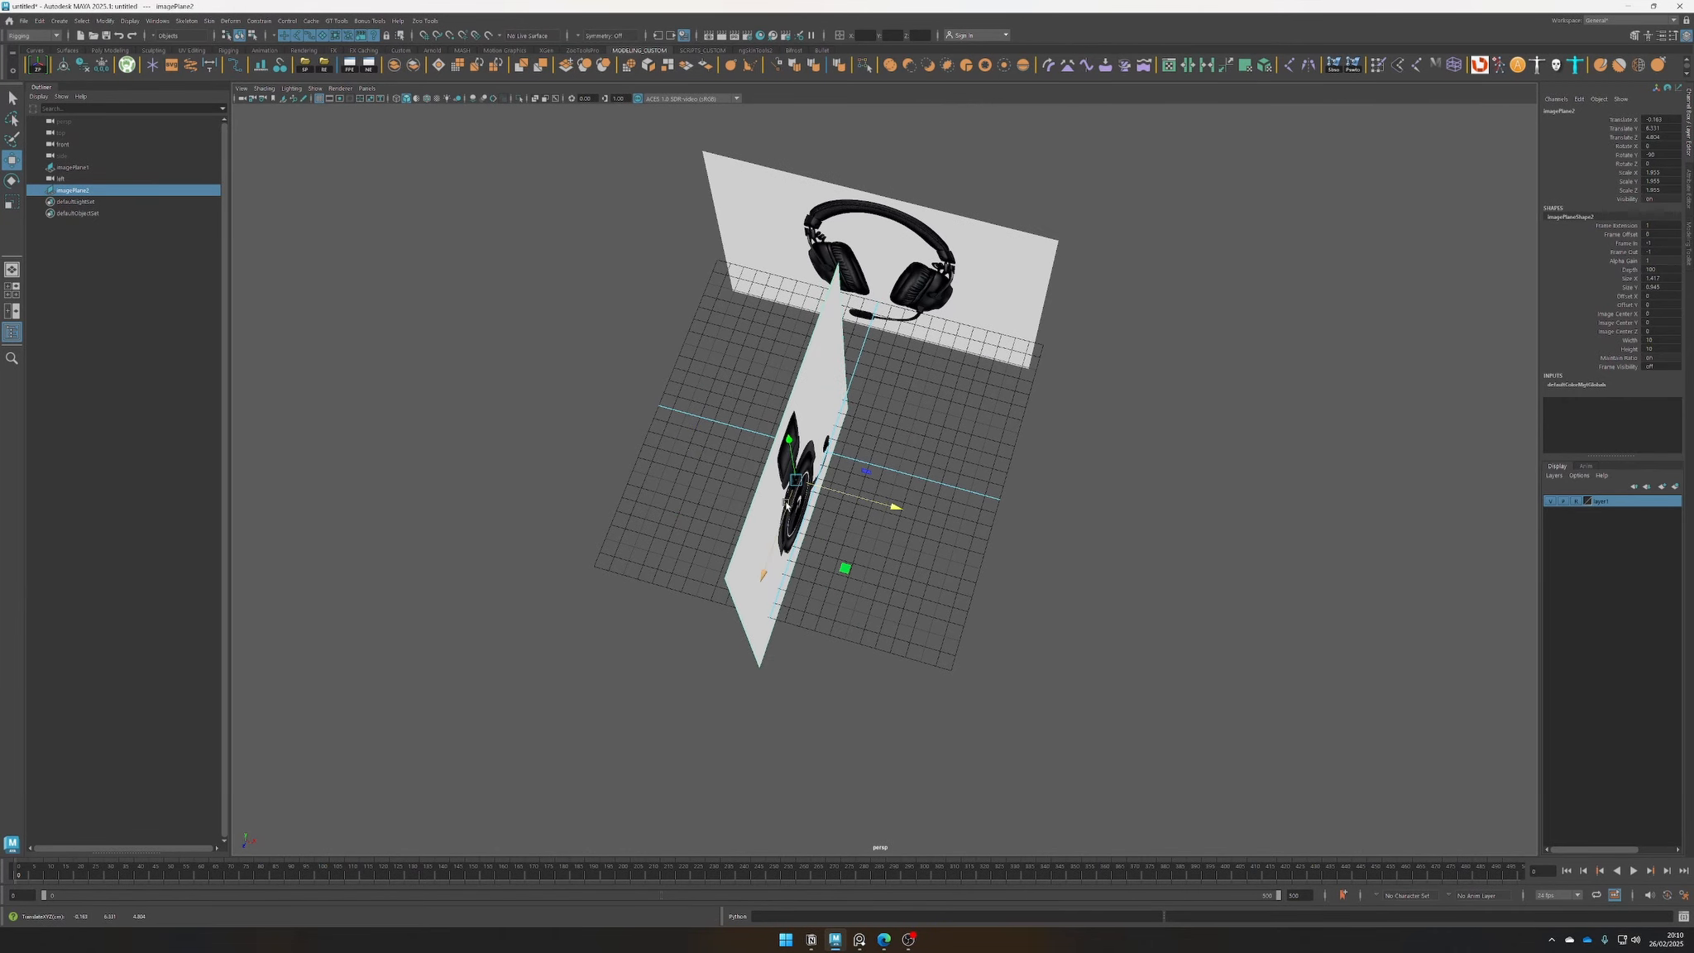
{"action": "left_click_drag", "start_coordinate": [776, 532], "coordinate": [984, 388]}
{"action": "right_click_drag", "start_coordinate": [927, 480], "coordinate": [819, 653], "text": "alt"}
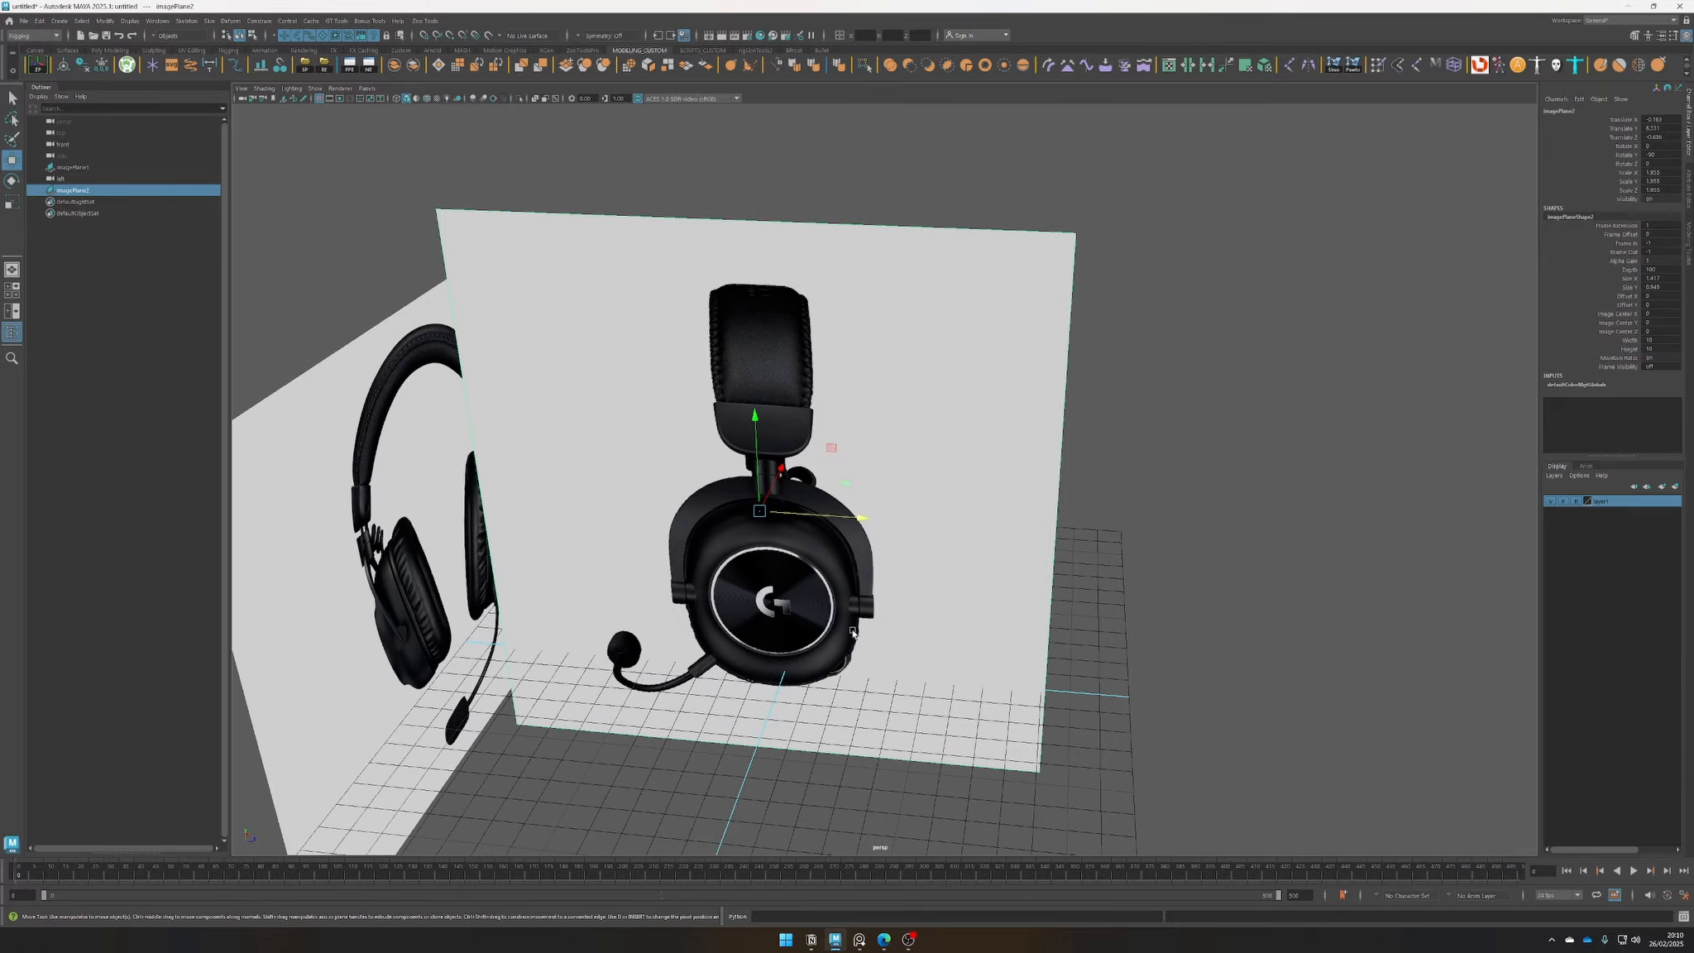
{"action": "middle_click_drag", "start_coordinate": [808, 665], "coordinate": [869, 501], "text": "alt"}
{"action": "left_click_drag", "start_coordinate": [869, 501], "coordinate": [711, 360], "text": "alt"}
{"action": "right_click_drag", "start_coordinate": [728, 373], "coordinate": [883, 460], "text": "alt"}
{"action": "left_click_drag", "start_coordinate": [883, 460], "coordinate": [756, 570], "text": "alt"}
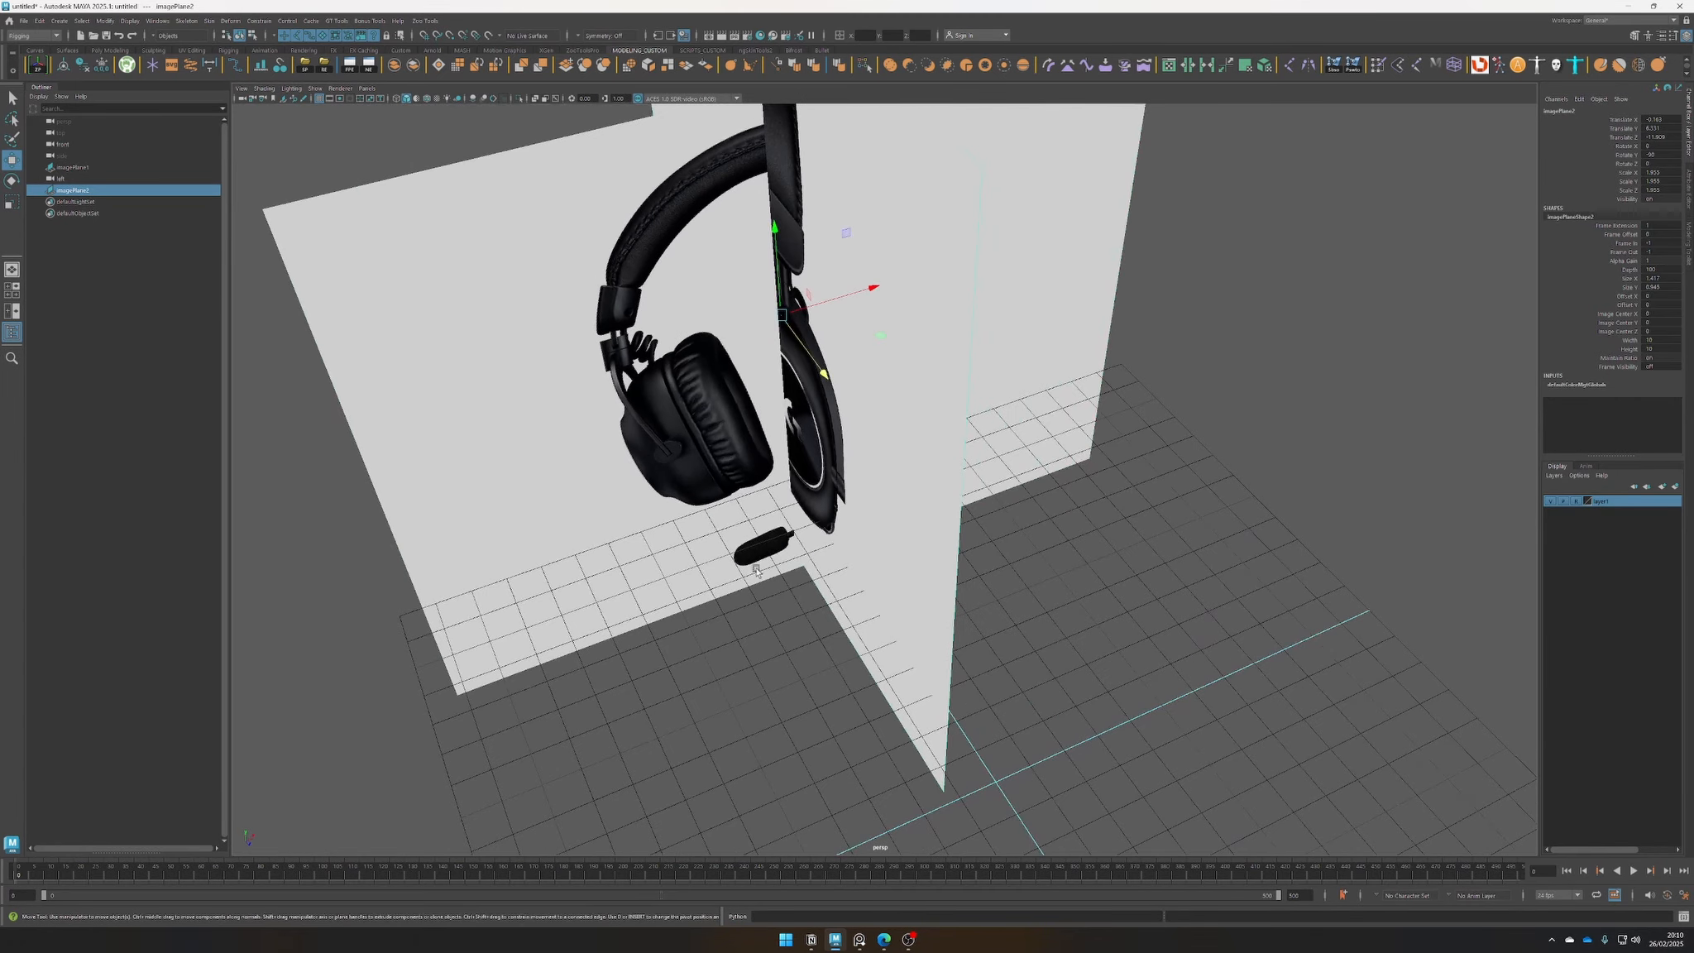
{"action": "left_click_drag", "start_coordinate": [843, 306], "coordinate": [744, 310]}
Scale the side image plane down uniformly to bring its ear cup closer to the front image's ear cup size
{"action": "right_click_drag", "start_coordinate": [744, 313], "coordinate": [783, 543], "text": "alt"}
{"action": "middle_click_drag", "start_coordinate": [783, 547], "coordinate": [827, 400], "text": "alt"}
{"action": "right_click_drag", "start_coordinate": [827, 400], "coordinate": [693, 409], "text": "alt"}
{"action": "key", "text": "r"}
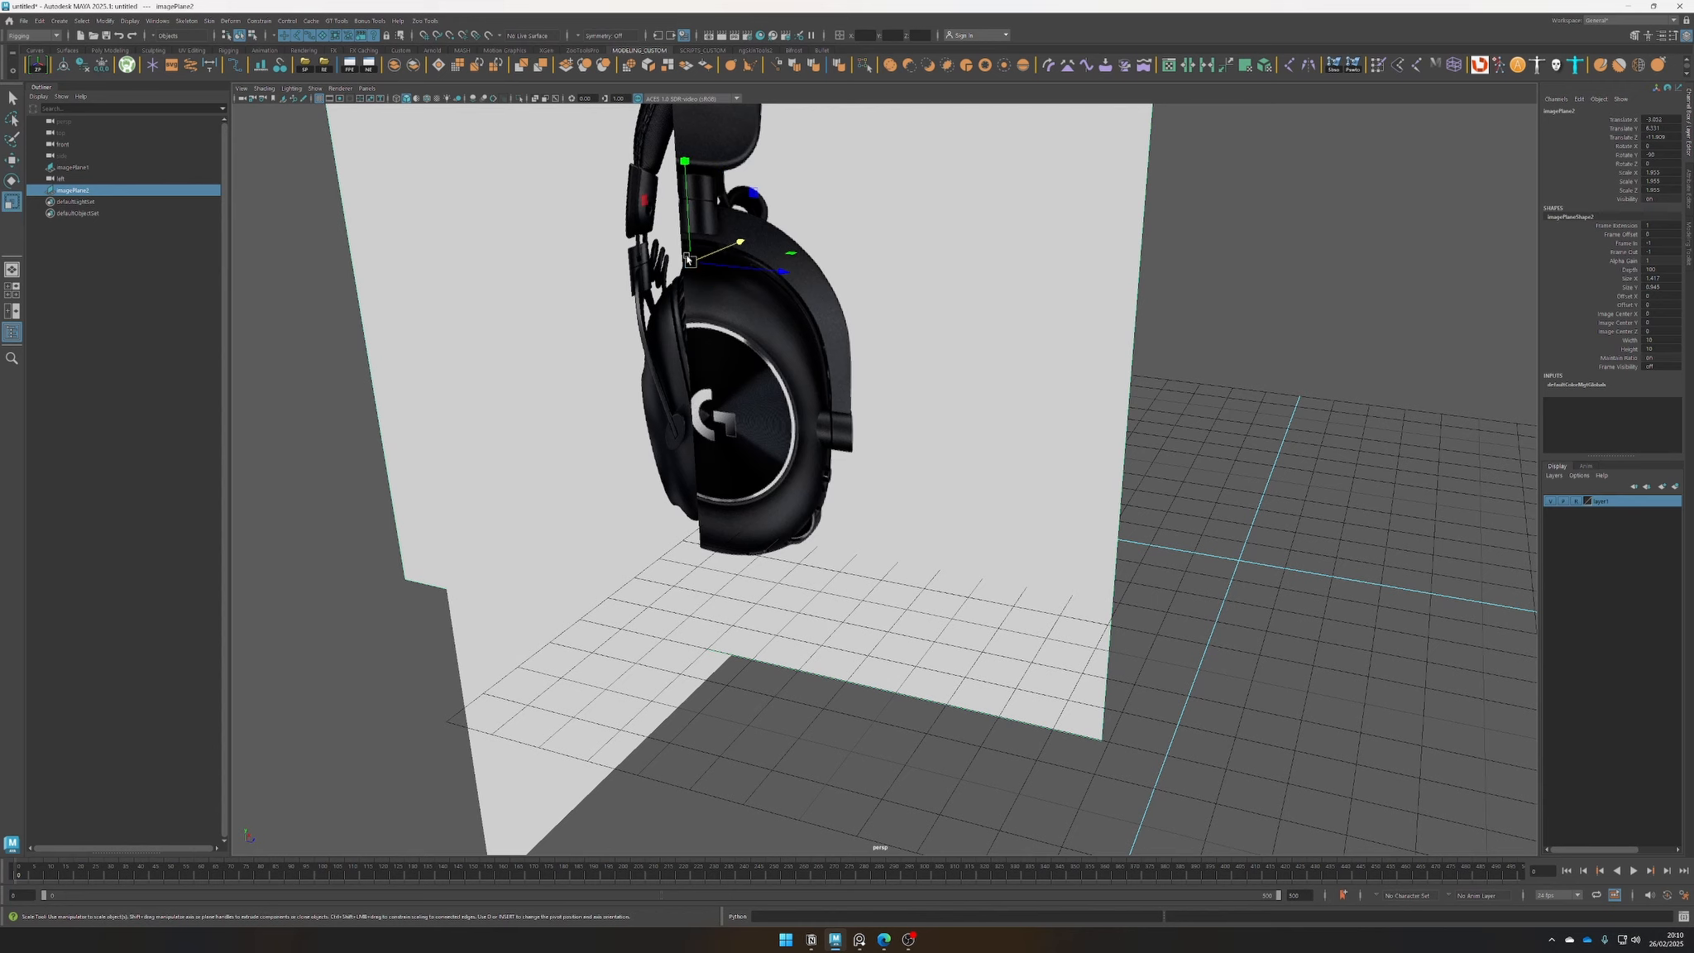
{"action": "left_click_drag", "start_coordinate": [690, 262], "coordinate": [480, 310]}
{"action": "key", "text": "w"}
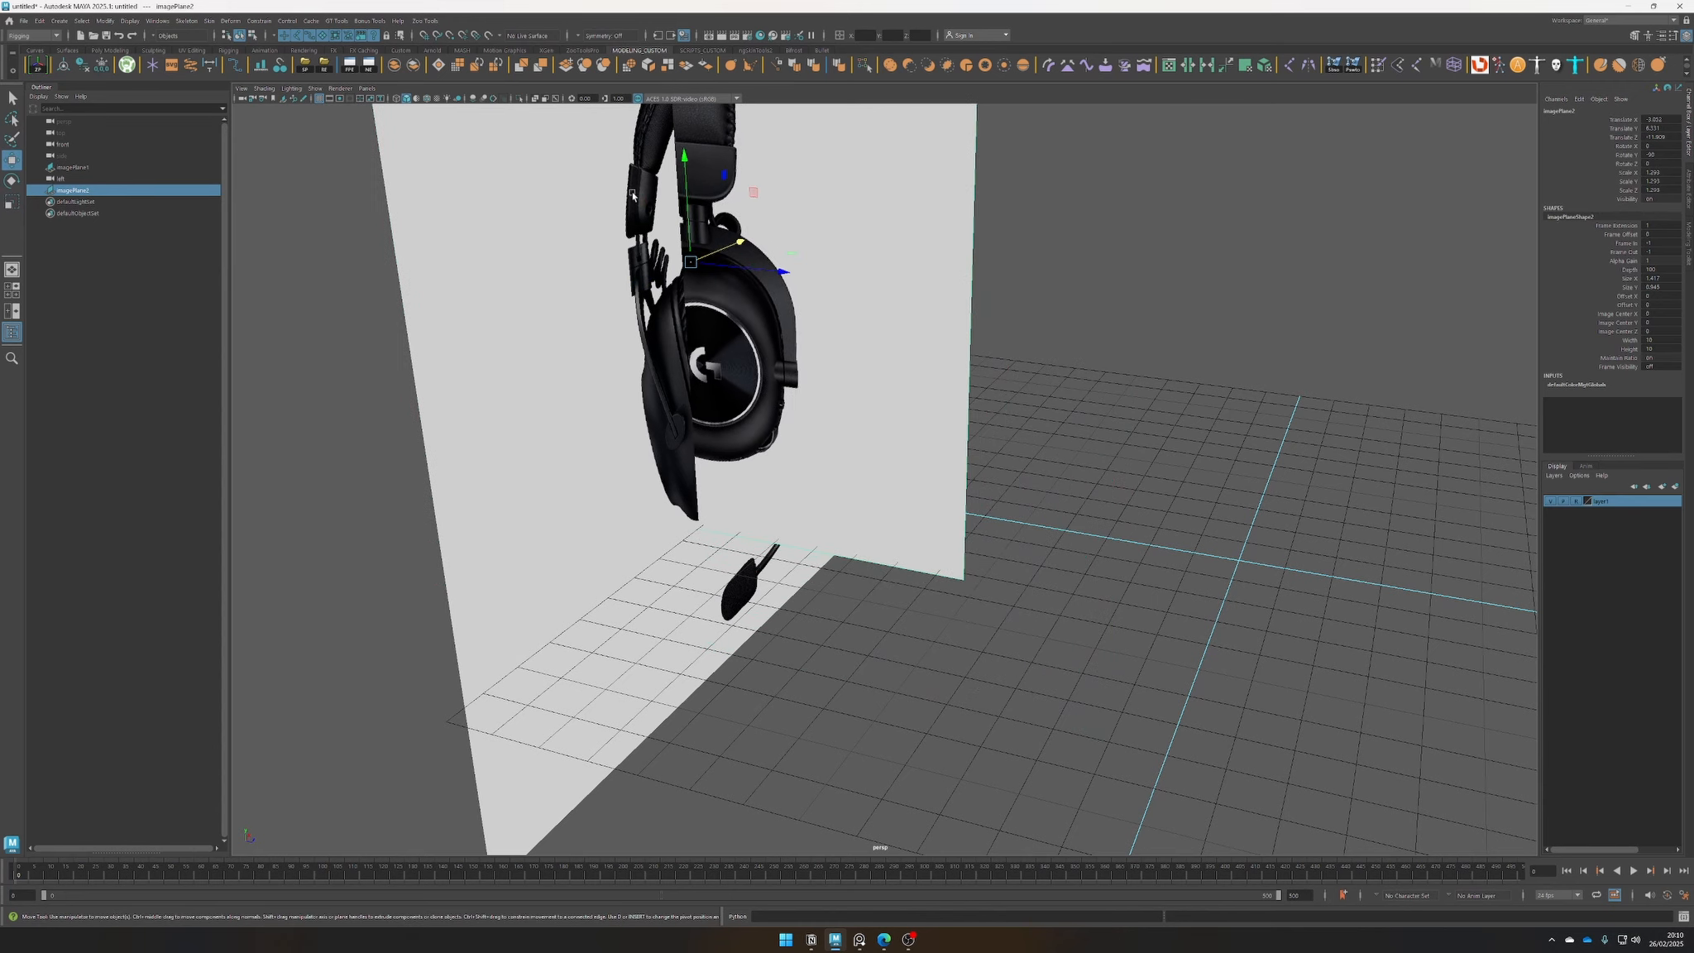
Adjust the side image plane's height and set its uniform scale to about 1.53 so the headband and ear cups align with the front image
{"action": "left_click_drag", "start_coordinate": [693, 159], "coordinate": [742, 447]}
{"action": "key", "text": "r"}
{"action": "left_click_drag", "start_coordinate": [757, 281], "coordinate": [702, 234]}
{"action": "key", "text": "w"}
{"action": "key", "text": "r"}
{"action": "key", "text": "w"}
{"action": "left_click_drag", "start_coordinate": [826, 465], "coordinate": [826, 482], "text": "alt"}
{"action": "left_click_drag", "start_coordinate": [758, 289], "coordinate": [834, 386]}
{"action": "right_click_drag", "start_coordinate": [834, 386], "coordinate": [608, 361], "text": "alt"}
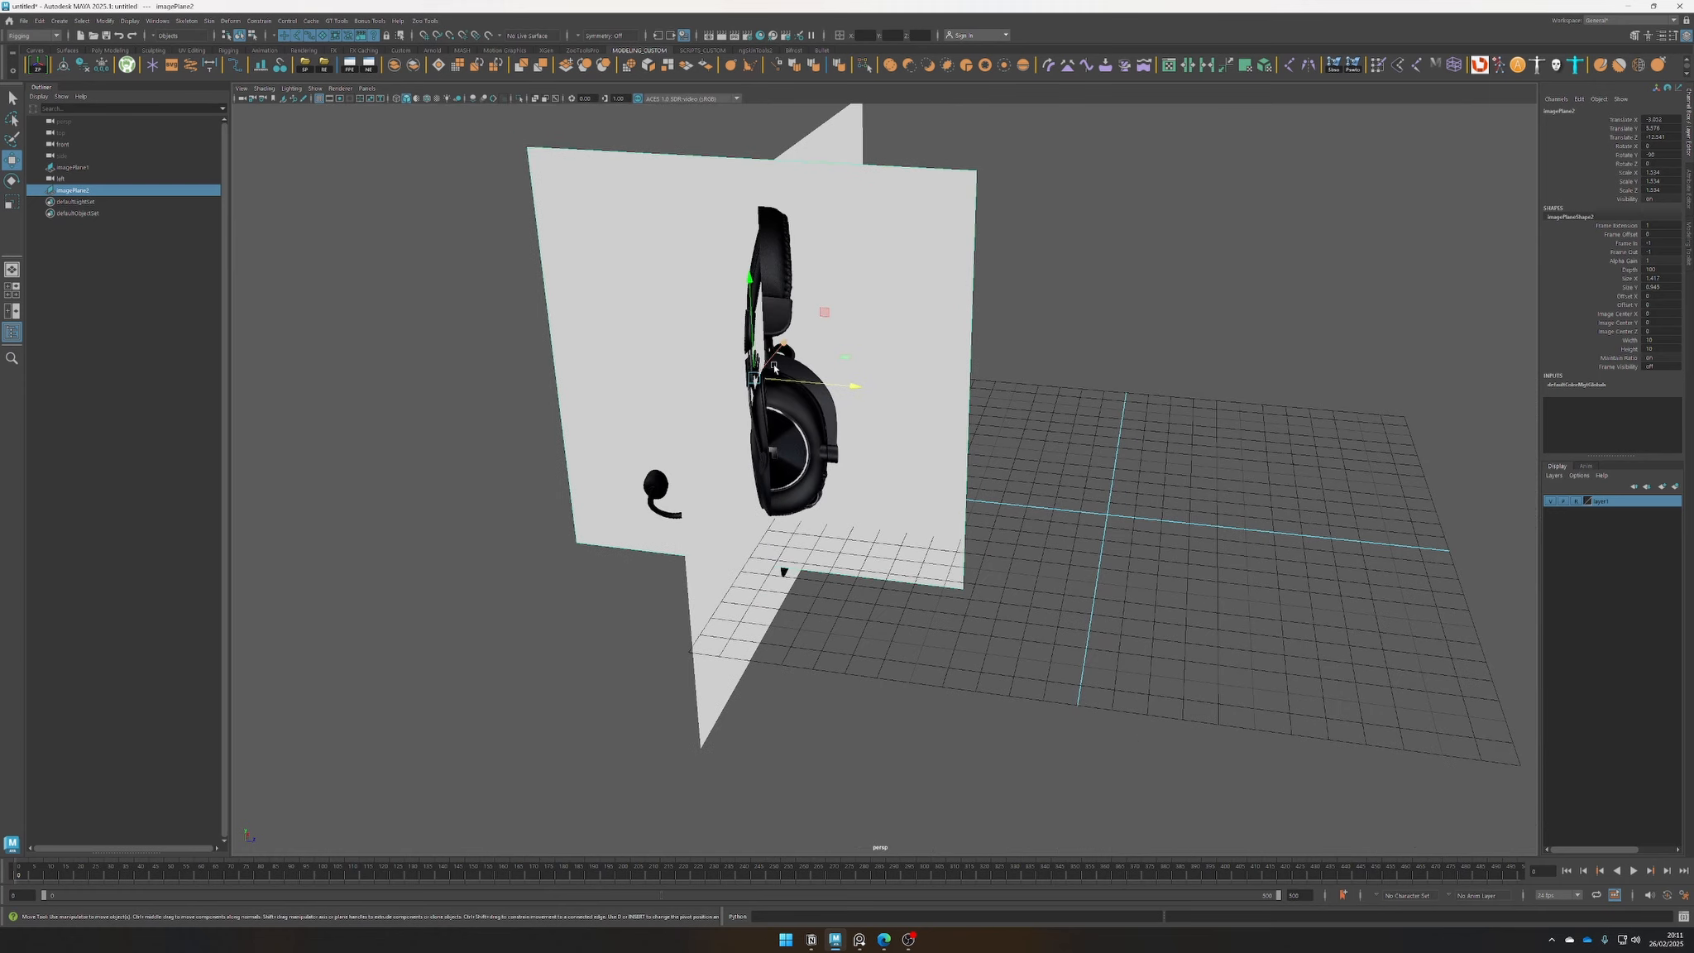
Move the side image plane forward along Z to the grid's centre and out along X to the grid's side edge
{"action": "left_click_drag", "start_coordinate": [853, 396], "coordinate": [1209, 466]}
{"action": "right_click_drag", "start_coordinate": [1209, 466], "coordinate": [1026, 479], "text": "alt"}
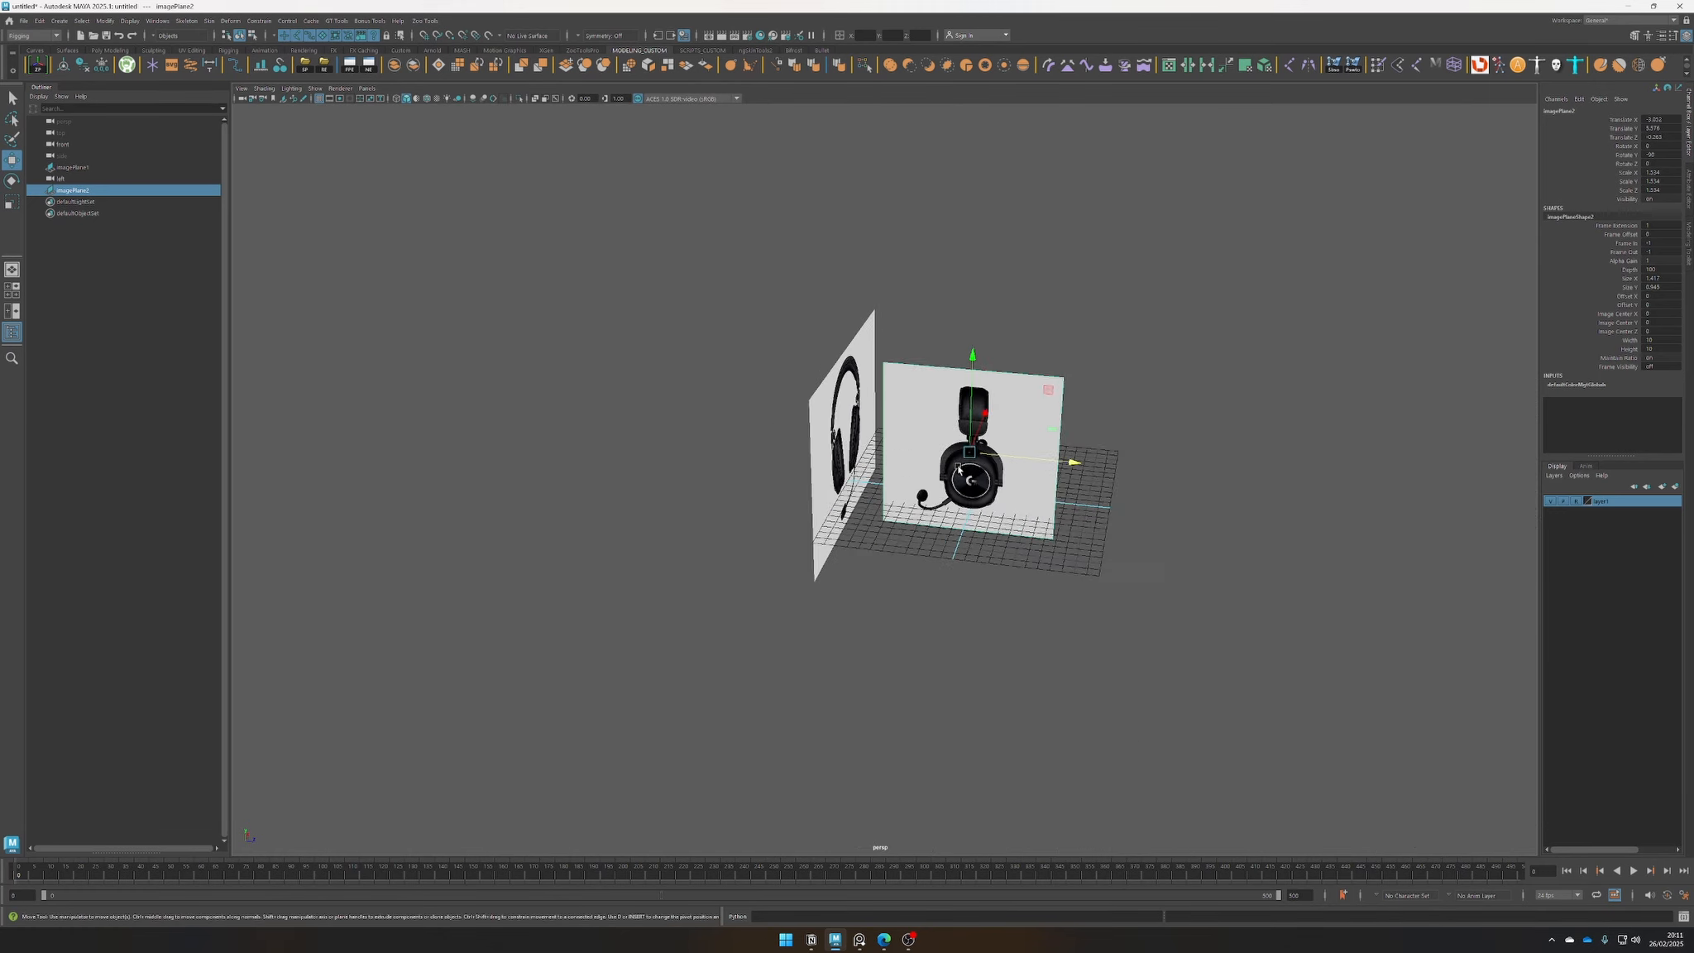
{"action": "left_click_drag", "start_coordinate": [1026, 480], "coordinate": [828, 533], "text": "alt"}
{"action": "left_click_drag", "start_coordinate": [914, 503], "coordinate": [1235, 559]}
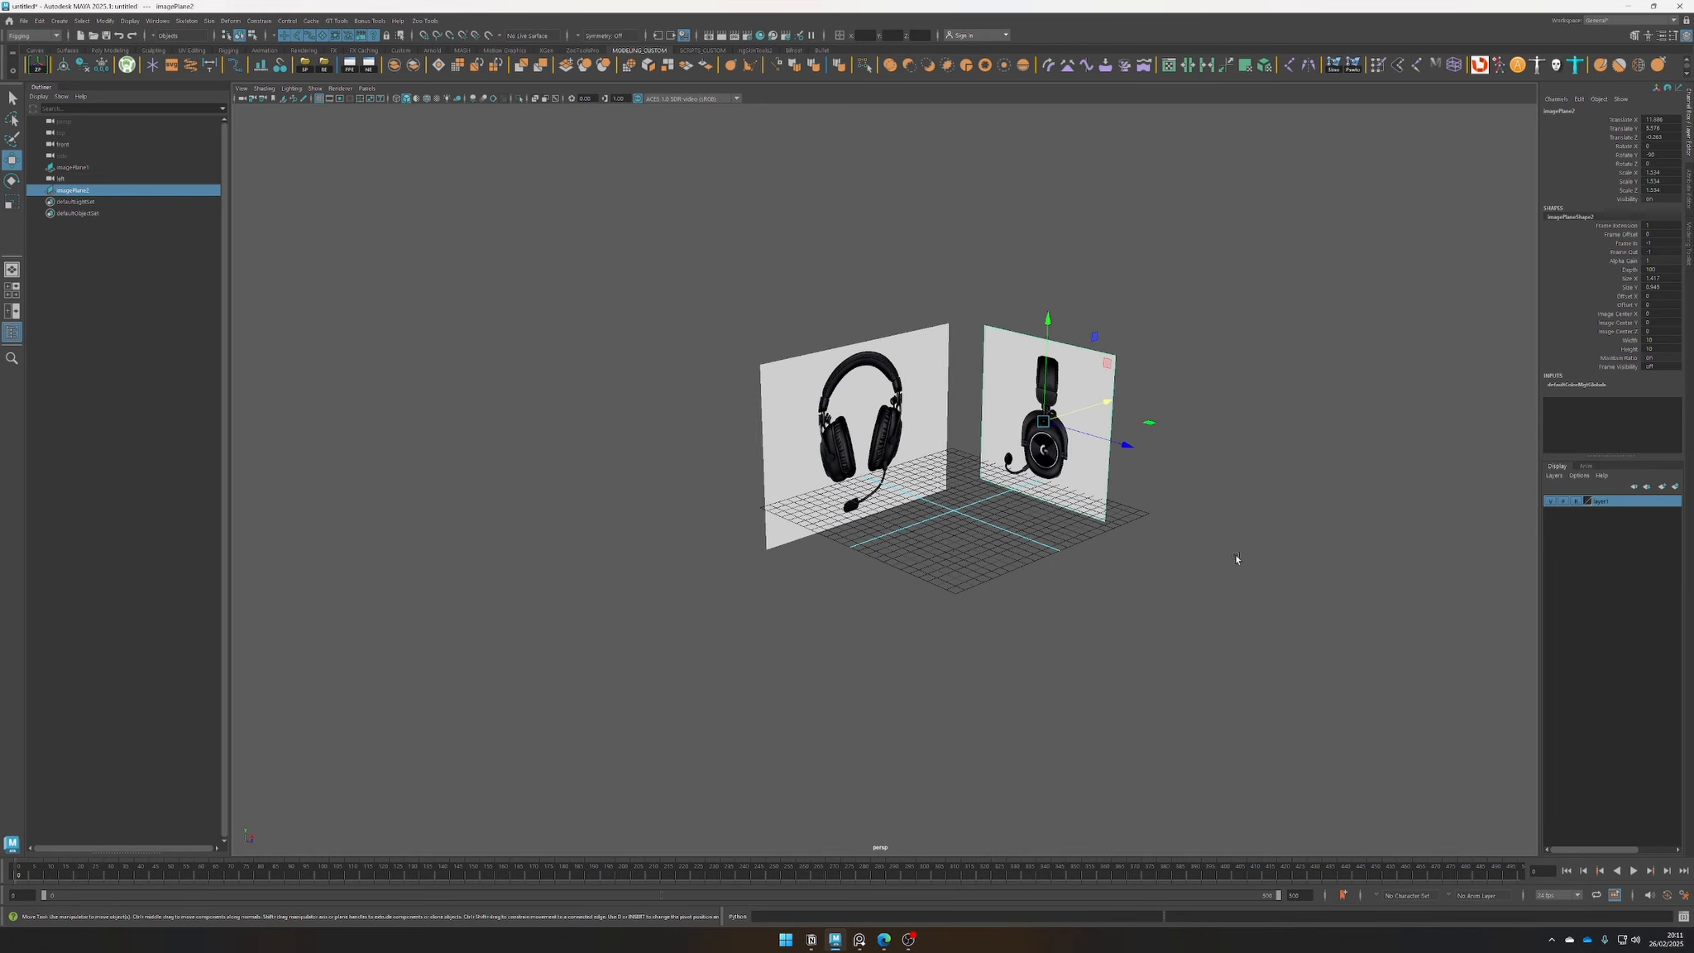
Add the selected side image plane to the existing reference display layer so it can no longer be selected
{"action": "right_click", "coordinate": [1621, 499]}
{"action": "left_click", "coordinate": [1321, 539]}
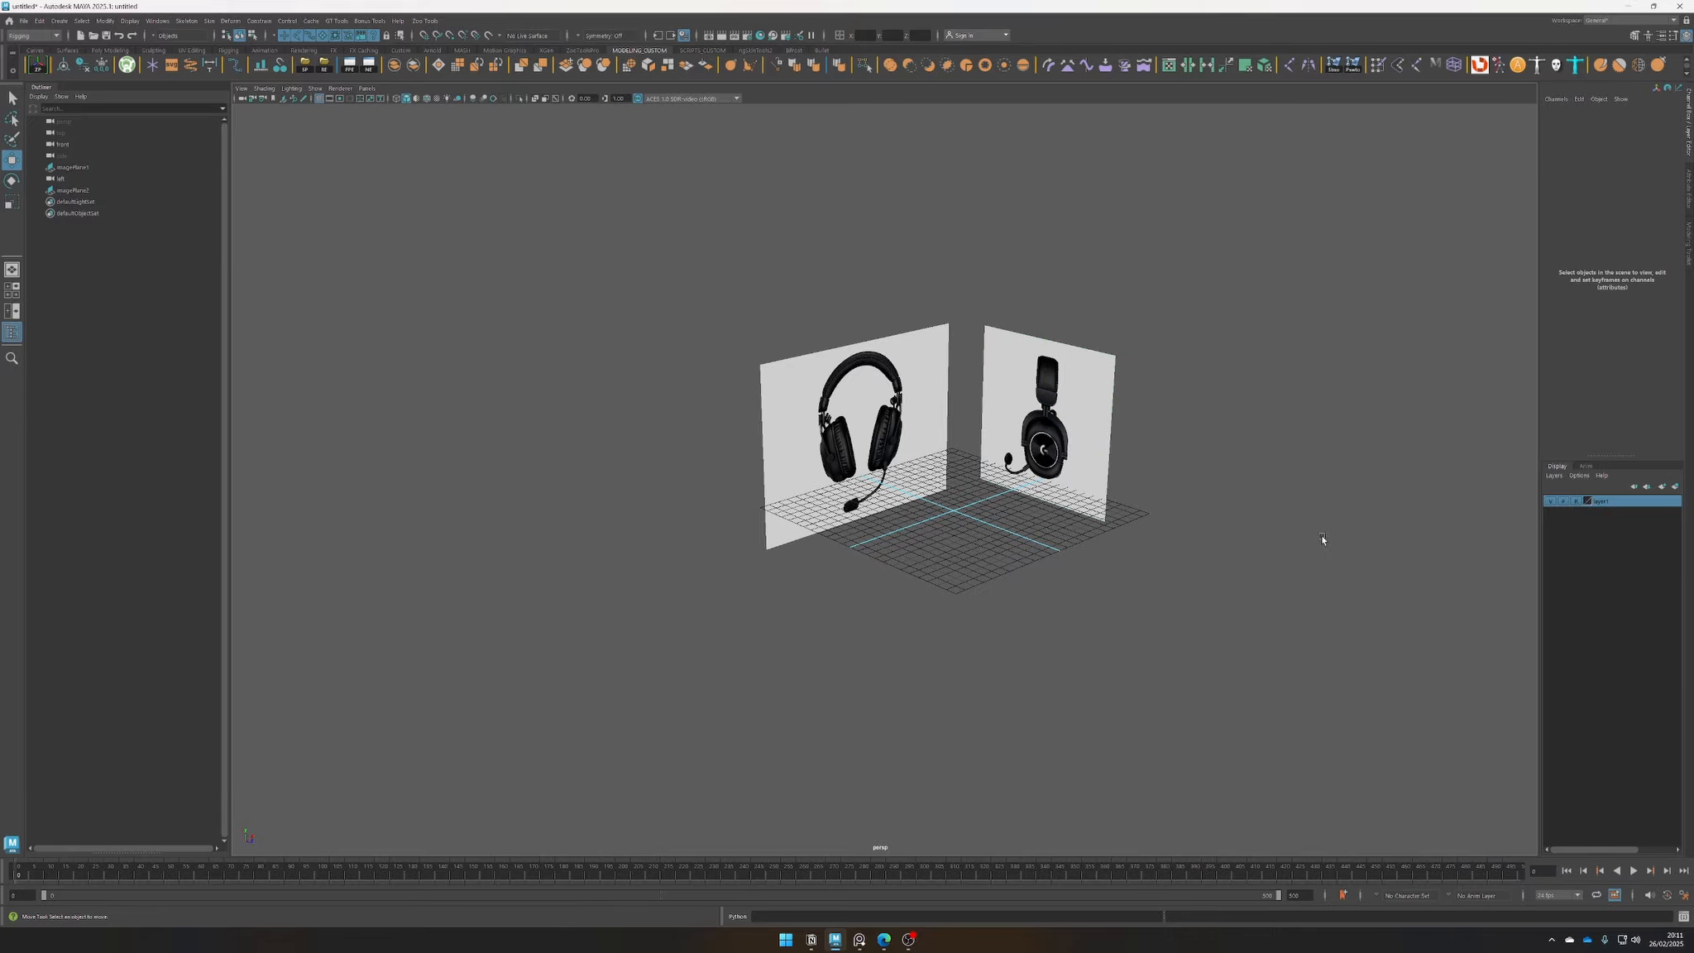
Examine the front and side headset references from several angles, including the headband, ear cups and microphone
{"action": "left_click_drag", "start_coordinate": [913, 682], "coordinate": [966, 621], "text": "alt"}
{"action": "right_click_drag", "start_coordinate": [966, 621], "coordinate": [1191, 662], "text": "alt"}
{"action": "middle_click_drag", "start_coordinate": [1191, 662], "coordinate": [1043, 678], "text": "alt"}
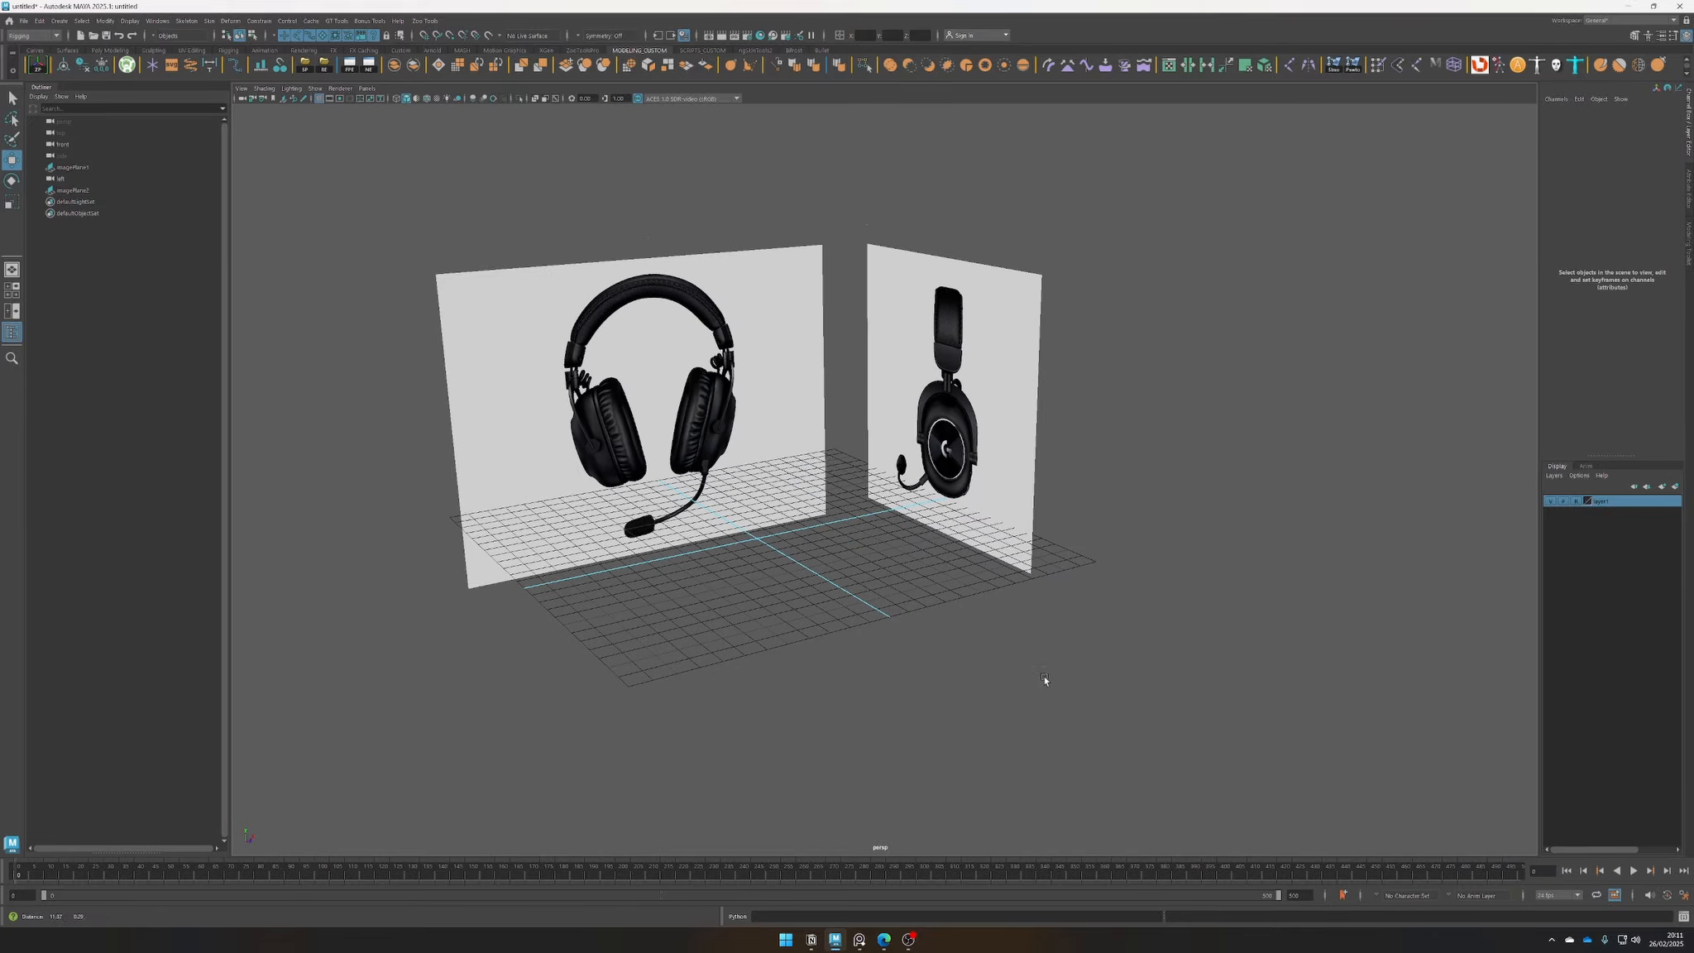
{"action": "right_click_drag", "start_coordinate": [1044, 678], "coordinate": [1014, 621], "text": "alt"}
{"action": "mouse_move", "coordinate": [1014, 622]}
{"action": "left_mouse_down", "text": "alt"}
{"action": "mouse_move", "coordinate": [1085, 618]}
{"action": "mouse_move", "coordinate": [914, 622]}
{"action": "mouse_move", "coordinate": [994, 617]}
{"action": "left_mouse_up", "text": "alt"}
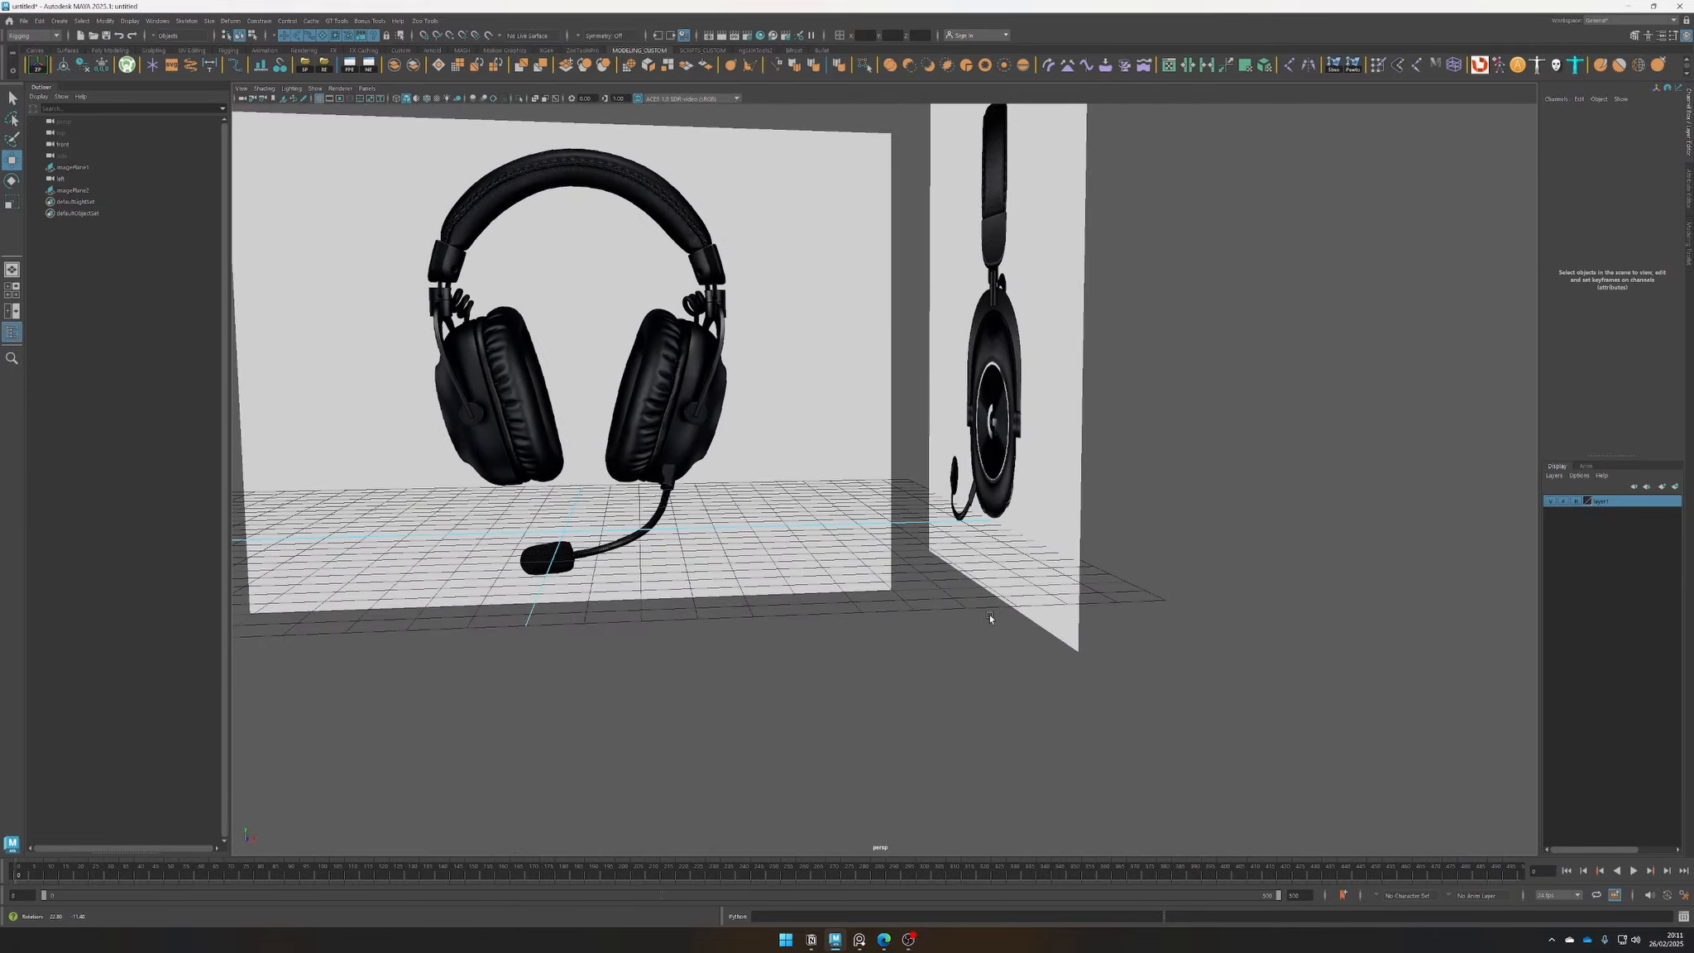
{"action": "right_click_drag", "start_coordinate": [994, 617], "coordinate": [824, 590], "text": "alt"}
{"action": "middle_click_drag", "start_coordinate": [824, 590], "coordinate": [899, 593], "text": "alt"}
{"action": "right_click_drag", "start_coordinate": [898, 589], "coordinate": [904, 615], "text": "alt"}
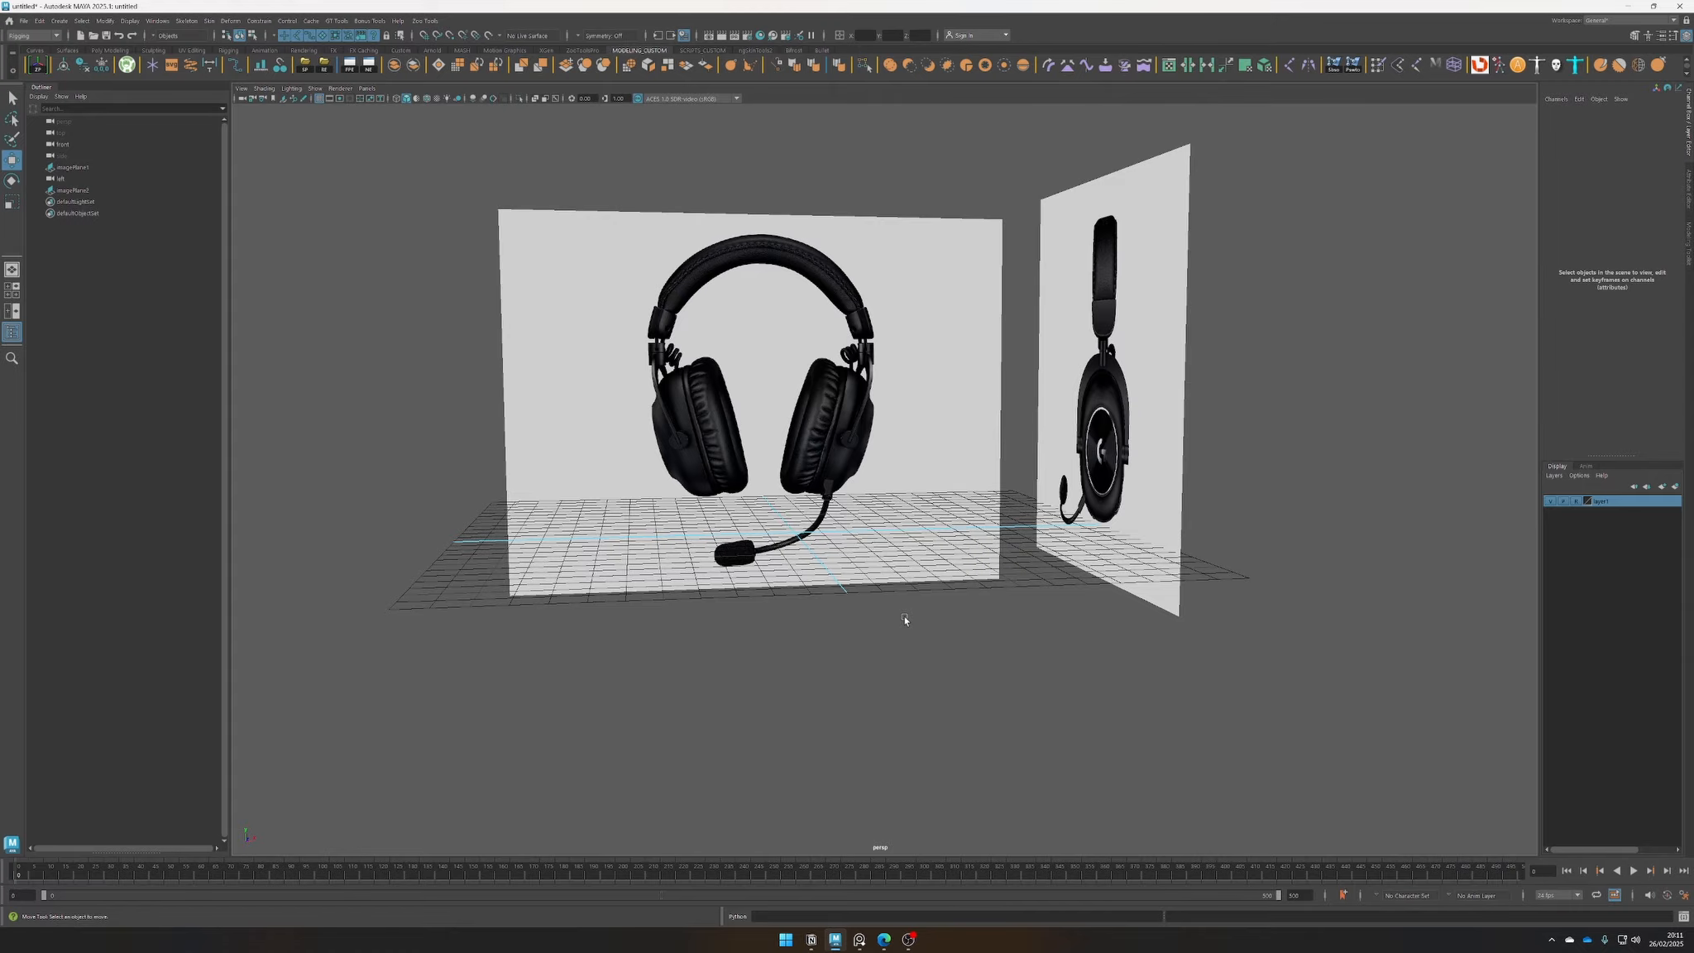
{"action": "left_click_drag", "start_coordinate": [736, 608], "coordinate": [756, 560], "text": "alt"}
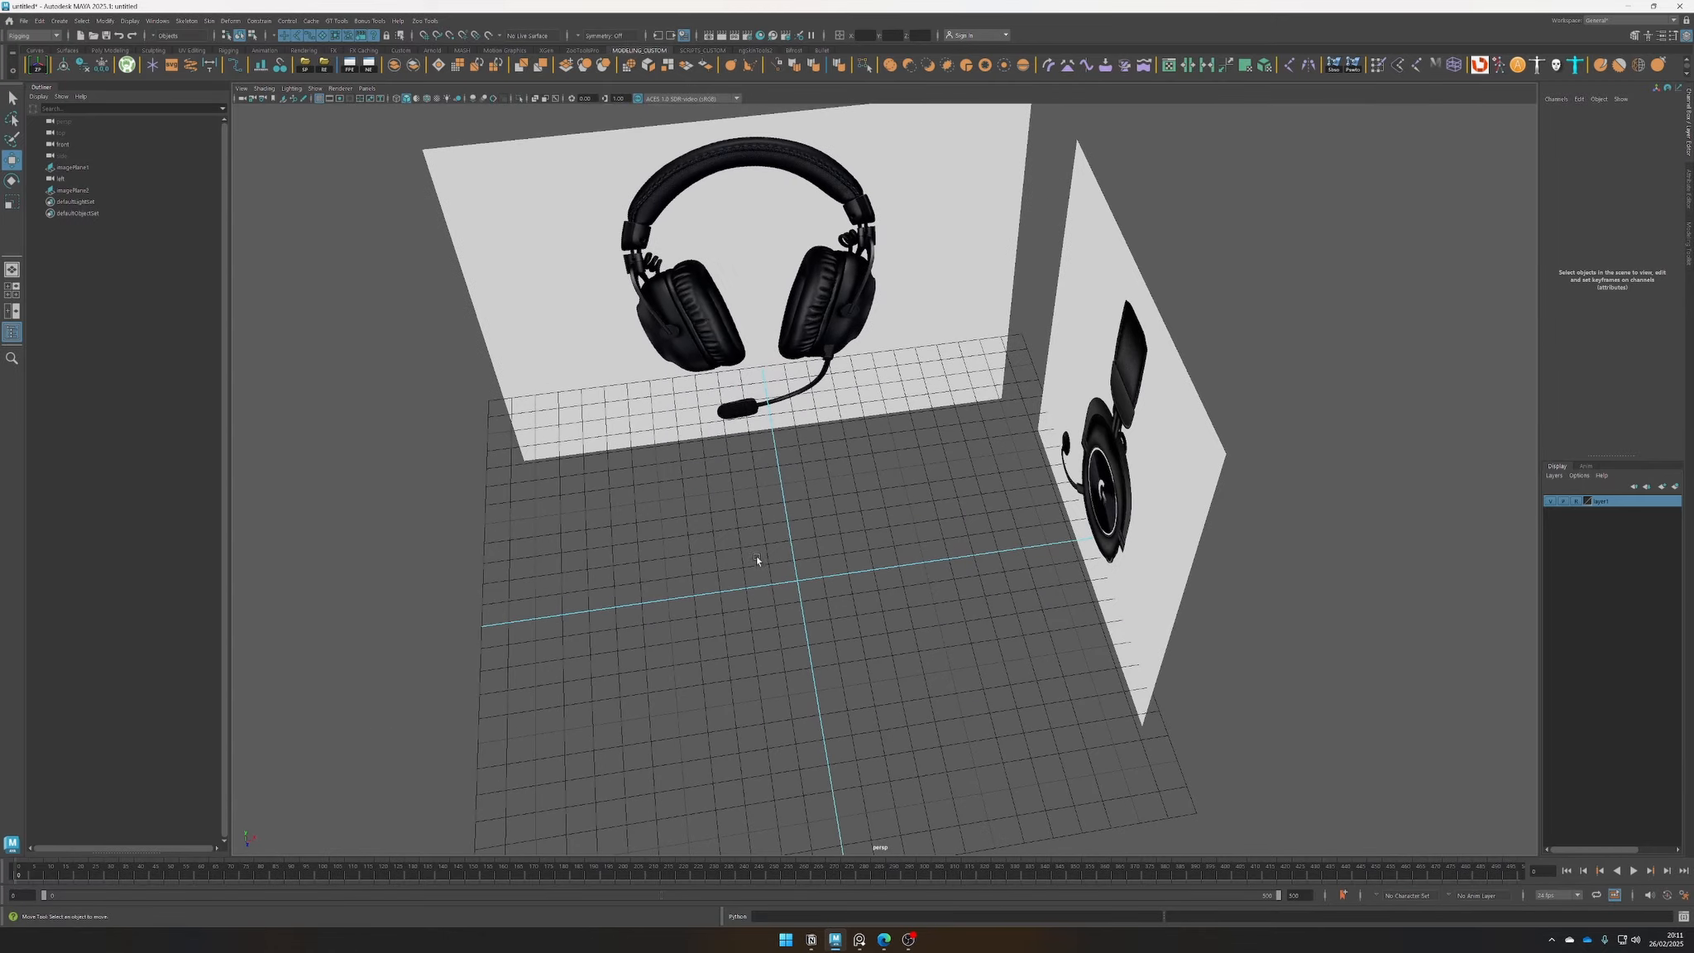
{"action": "right_click_drag", "start_coordinate": [756, 560], "coordinate": [850, 548], "text": "alt"}
{"action": "left_click_drag", "start_coordinate": [850, 548], "coordinate": [835, 636], "text": "alt"}
{"action": "right_click_drag", "start_coordinate": [877, 616], "coordinate": [1017, 587], "text": "alt"}
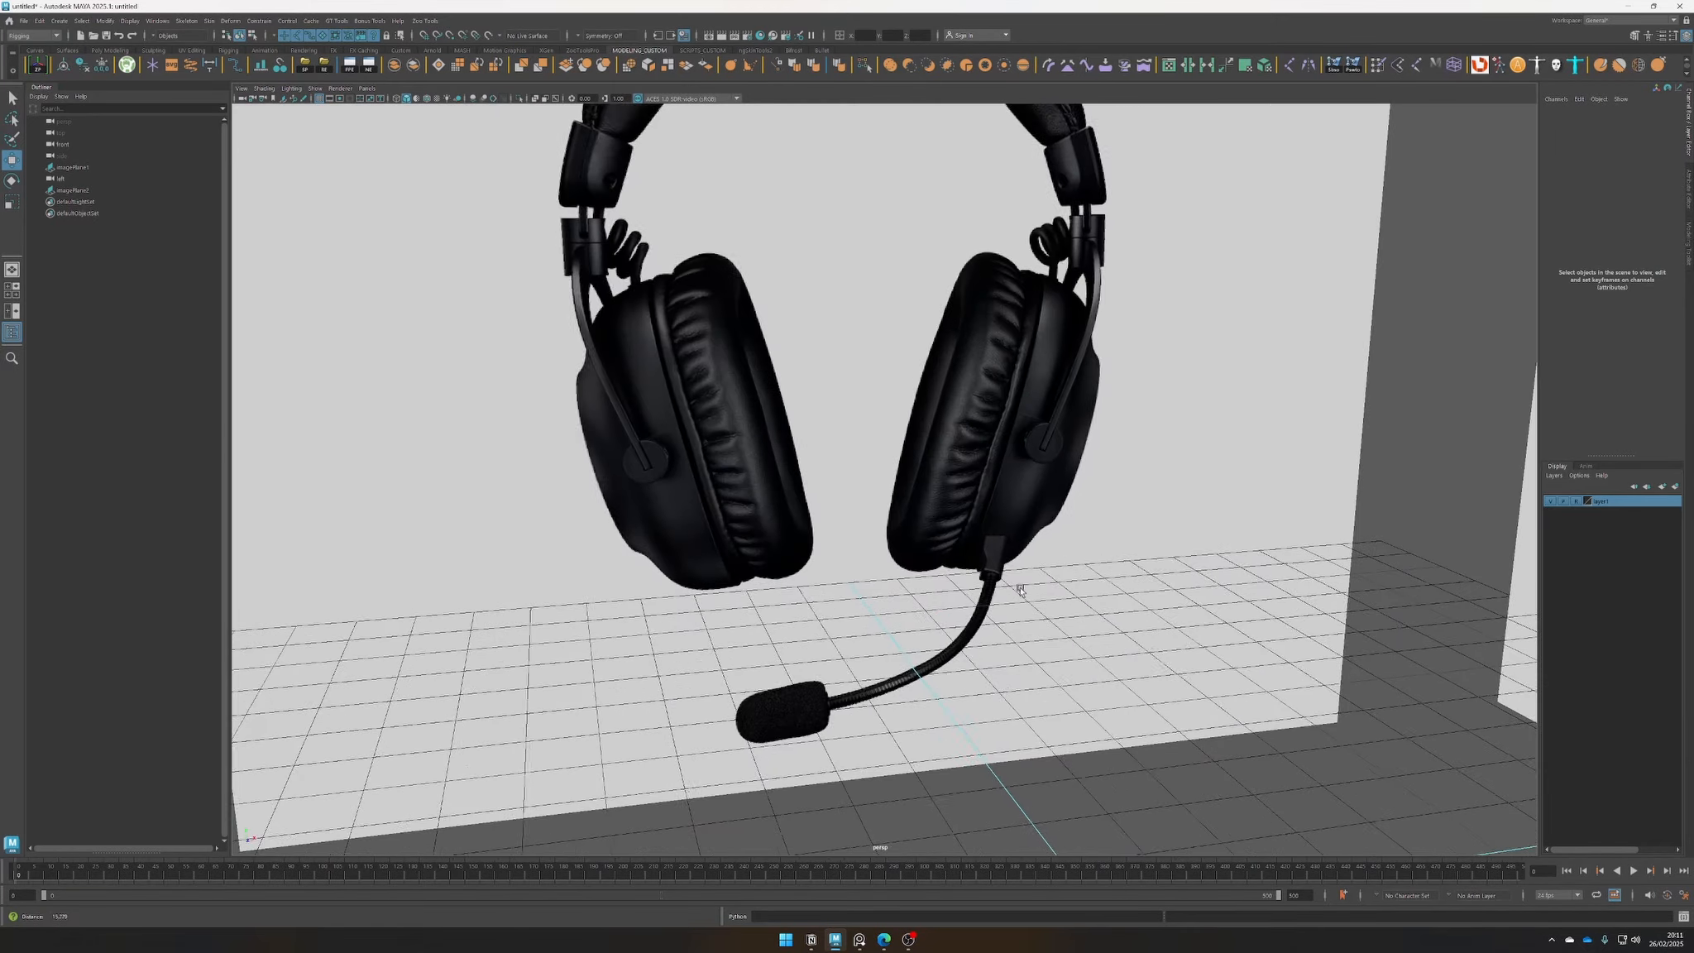
{"action": "left_click_drag", "start_coordinate": [1017, 587], "coordinate": [843, 582], "text": "alt"}
{"action": "right_click_drag", "start_coordinate": [1174, 528], "coordinate": [1019, 470], "text": "alt"}
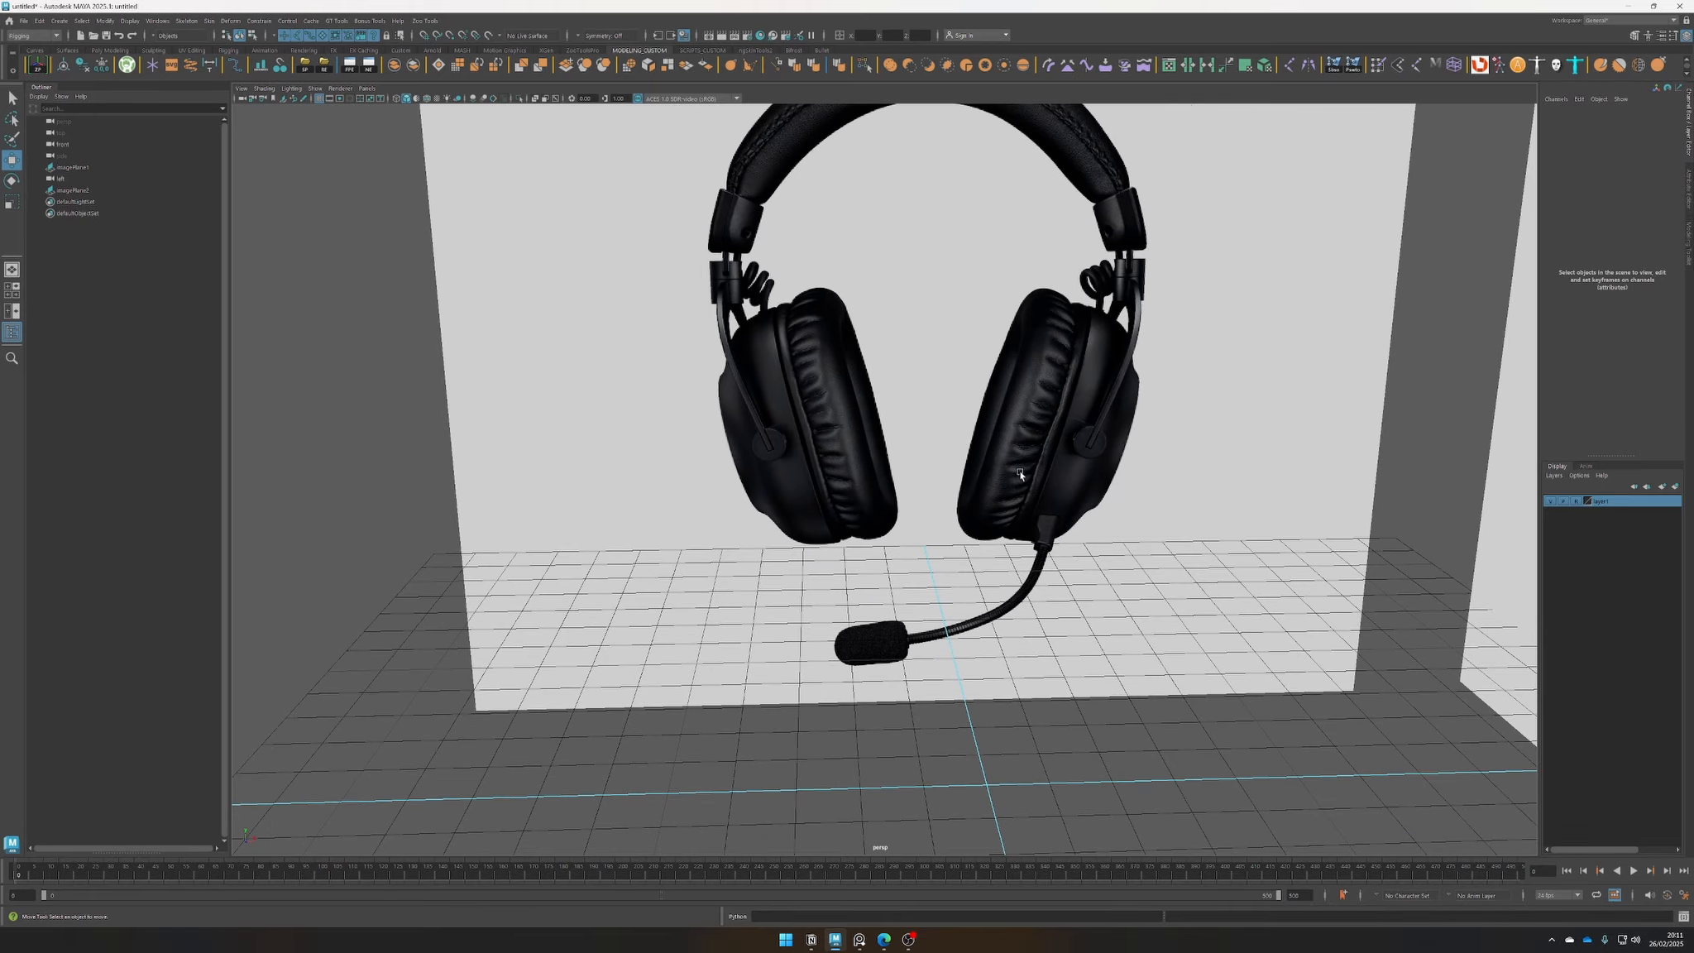
{"action": "middle_click_drag", "start_coordinate": [1019, 470], "coordinate": [969, 619], "text": "alt"}
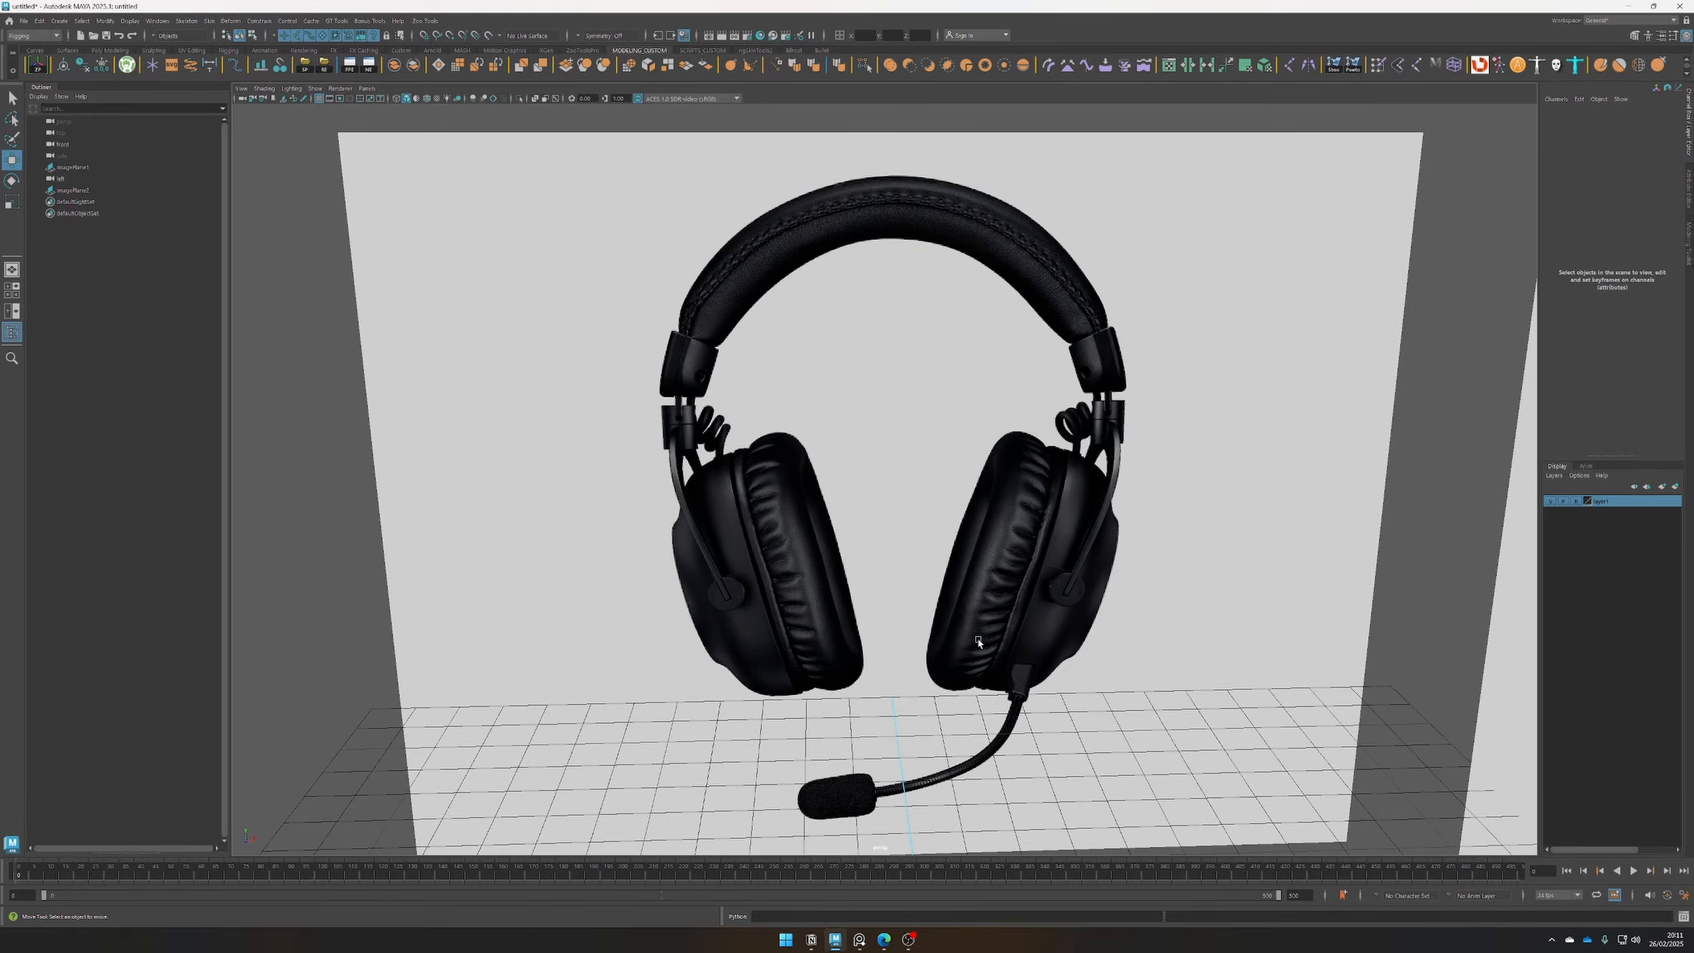
{"action": "left_click_drag", "start_coordinate": [977, 641], "coordinate": [799, 503], "text": "alt"}
{"action": "mouse_move", "coordinate": [822, 671]}
{"action": "left_mouse_down", "text": "alt"}
{"action": "mouse_move", "coordinate": [806, 692]}
{"action": "mouse_move", "coordinate": [813, 673]}
{"action": "left_mouse_up", "text": "alt"}
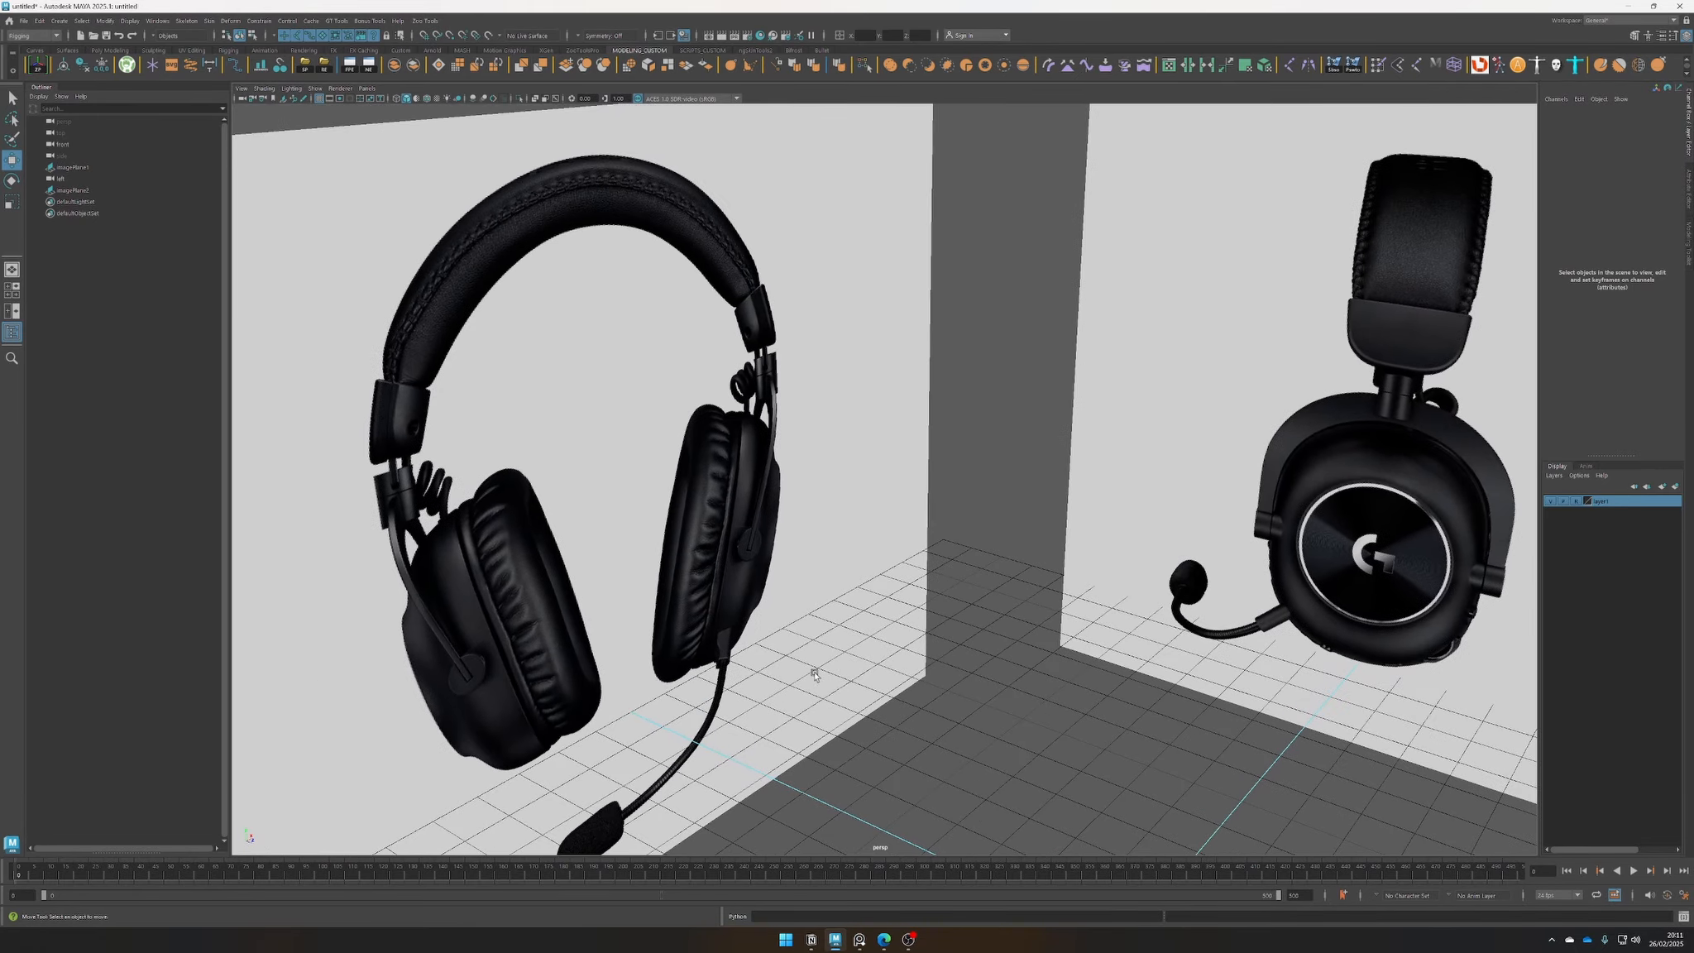
{"action": "middle_click_drag", "start_coordinate": [955, 622], "coordinate": [790, 503], "text": "alt"}
{"action": "right_click_drag", "start_coordinate": [790, 502], "coordinate": [733, 516], "text": "alt"}
{"action": "left_click_drag", "start_coordinate": [732, 515], "coordinate": [601, 442], "text": "alt"}
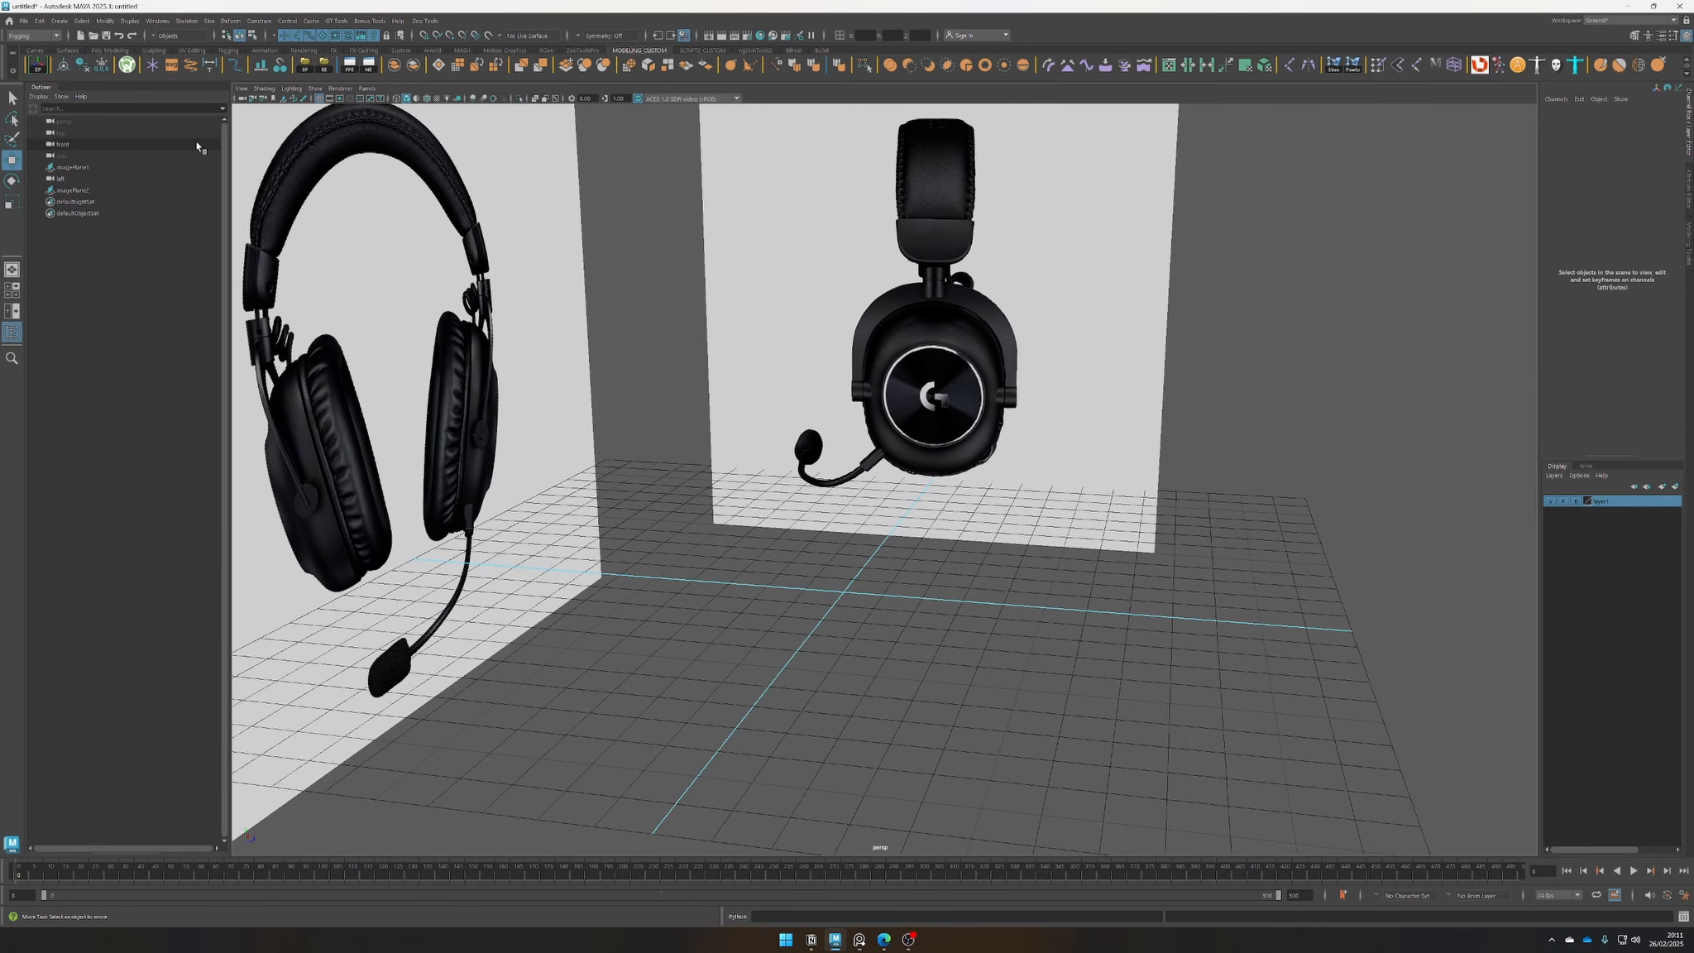
Delete the extra left camera from the scene and clear the selection
{"action": "left_click", "coordinate": [101, 177]}
{"action": "key", "text": "Delete"}
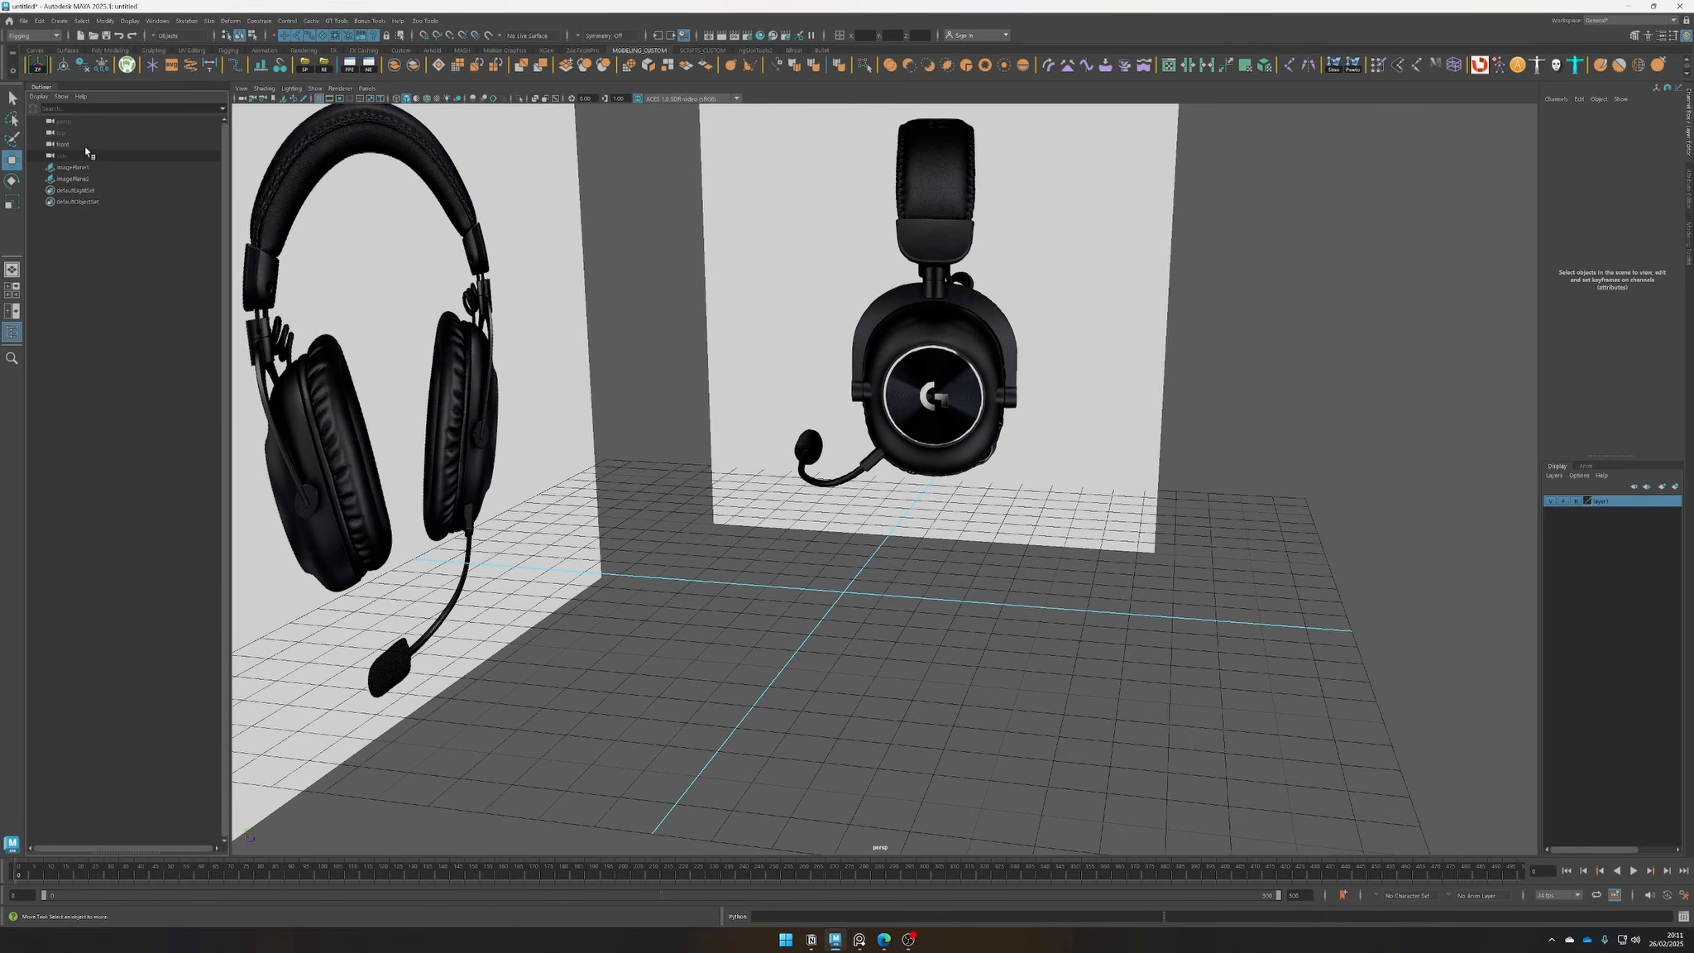
{"action": "left_click", "coordinate": [83, 145]}
{"action": "left_click", "coordinate": [104, 298]}
{"action": "key", "text": "q"}
Start saving the scene and create a folder named Headset Logitech G Pro on the Desktop
{"action": "key", "text": "ctrl+s"}
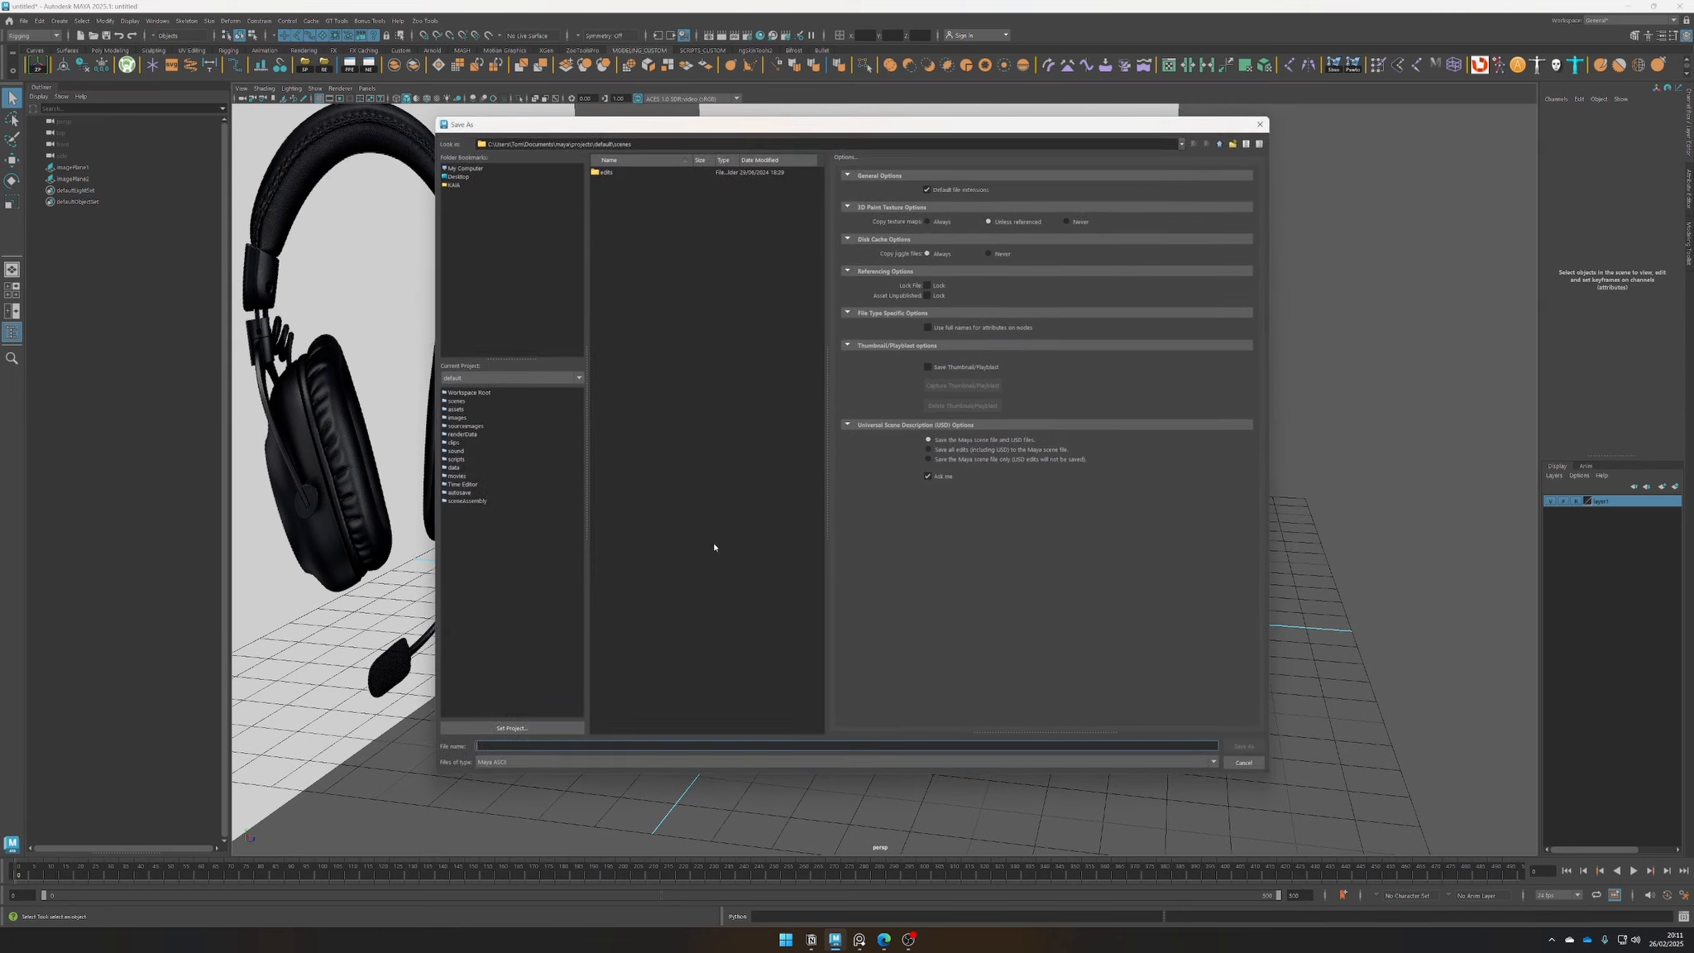
{"action": "left_click", "coordinate": [454, 175]}
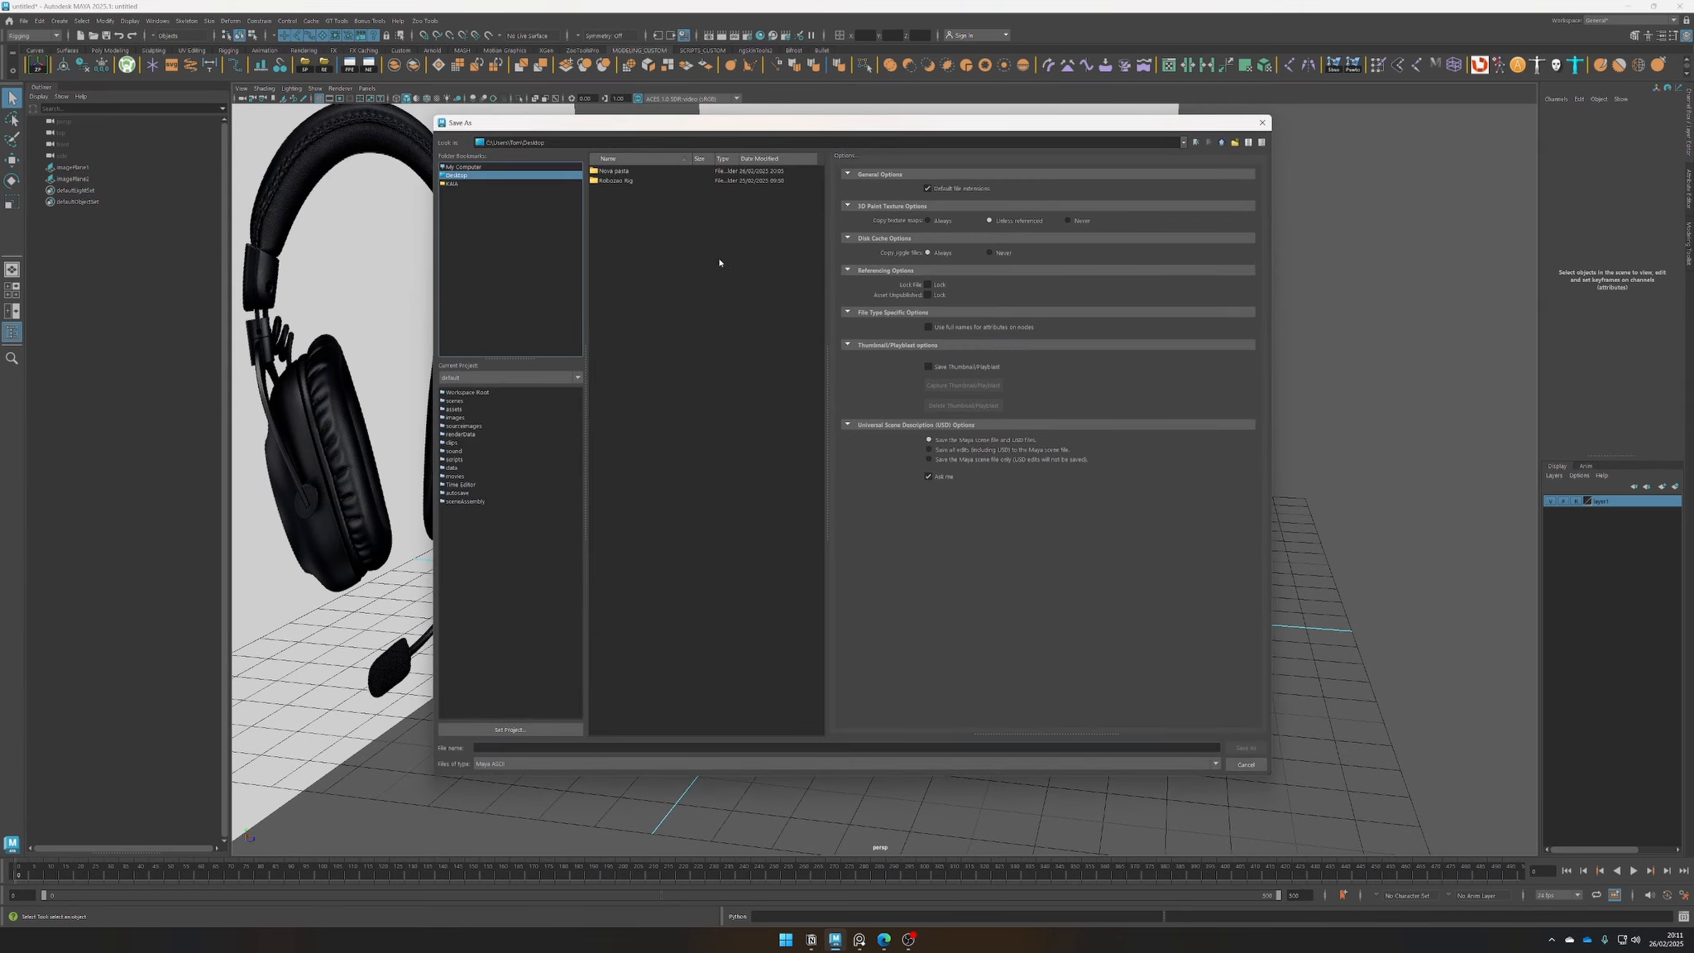
{"action": "right_click", "coordinate": [666, 349]}
{"action": "left_click", "coordinate": [697, 364]}
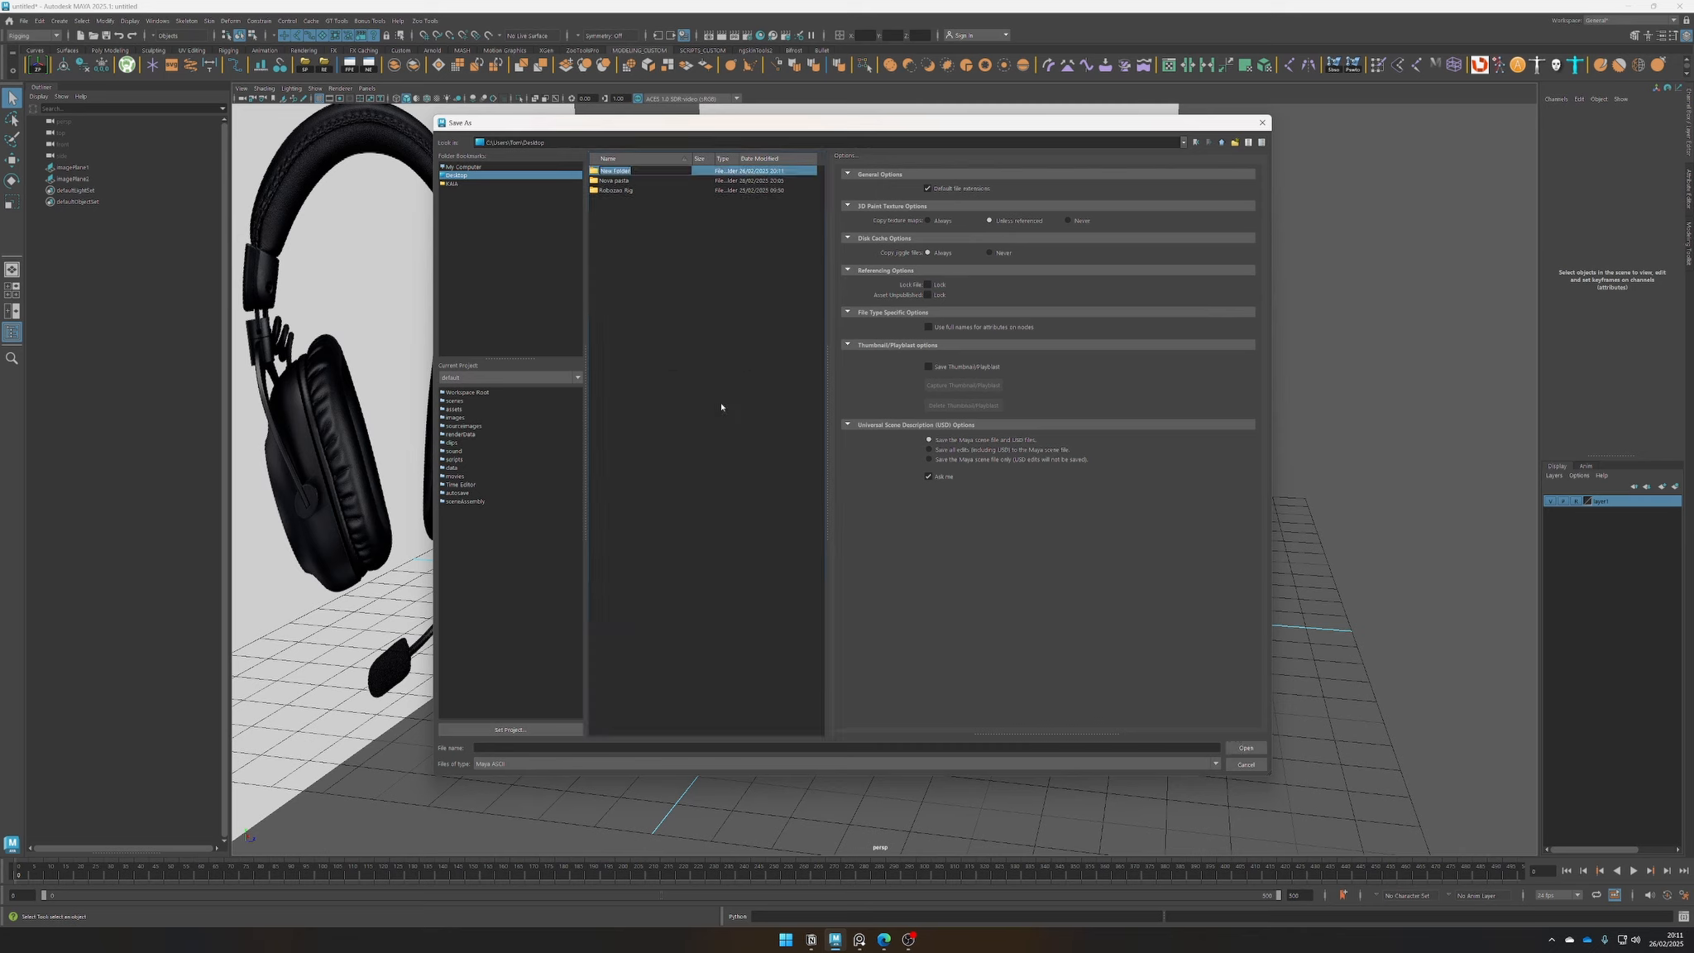
{"action": "type", "text": "Headset"}
{"action": "key", "text": "Return"}
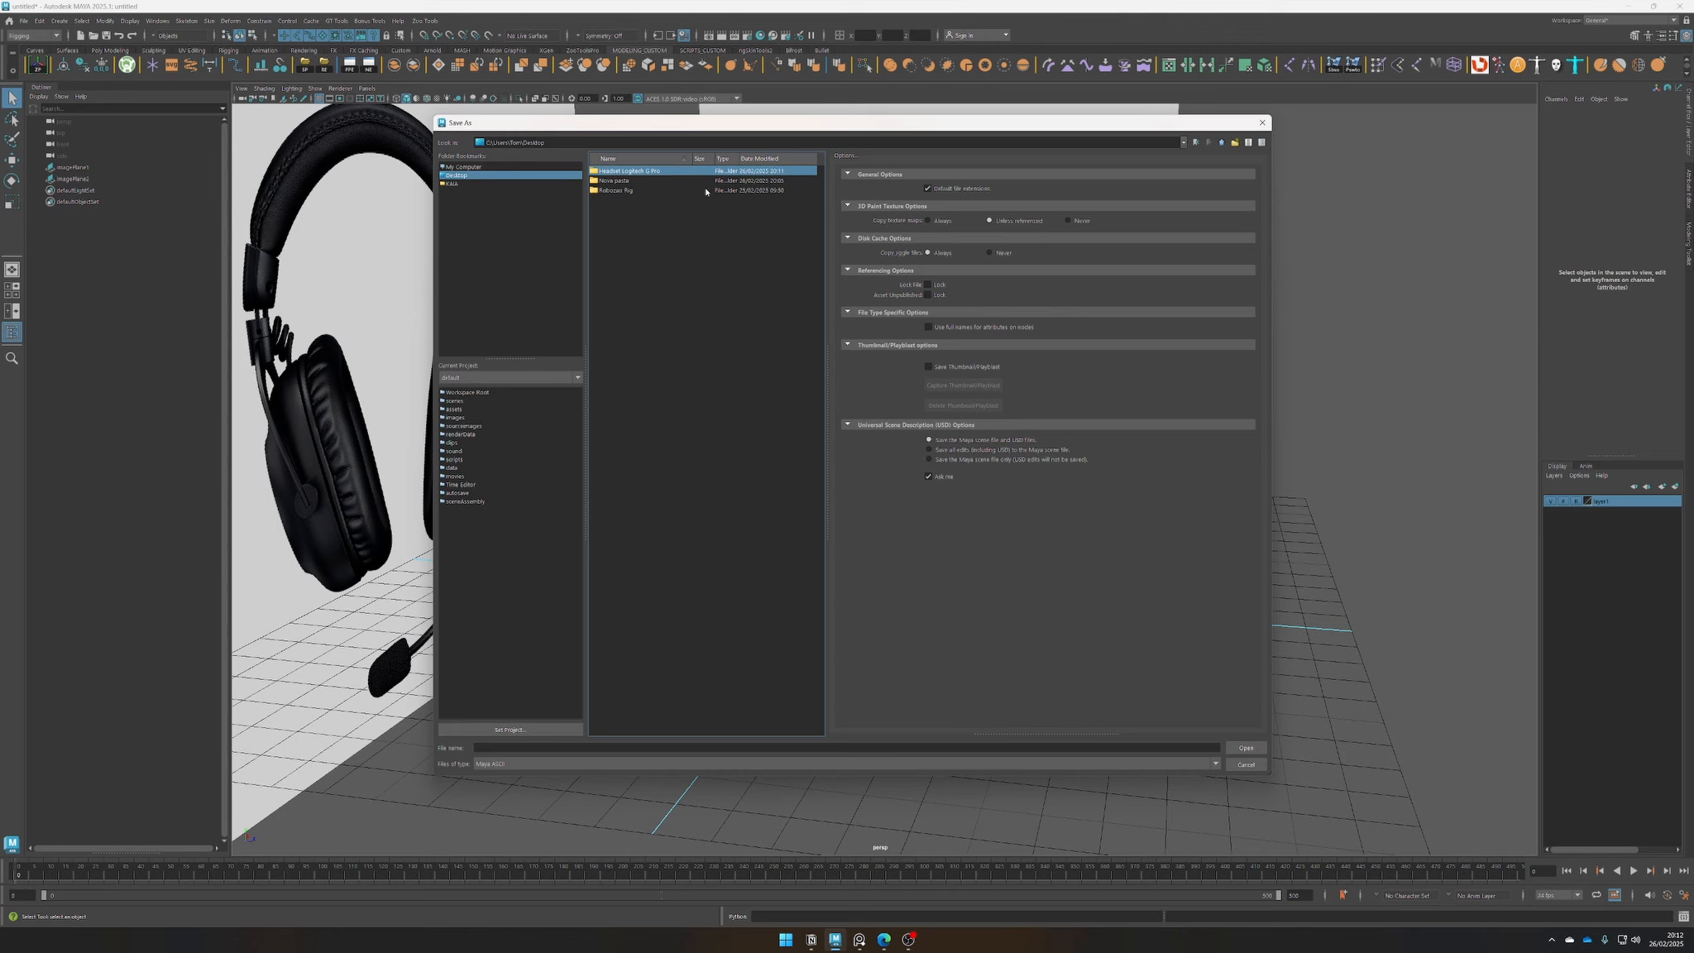
Save the scene as headset_modeling_v01 in the Headset Logitech G Pro folder
{"action": "double_click", "coordinate": [653, 171]}
{"action": "left_click", "coordinate": [530, 748]}
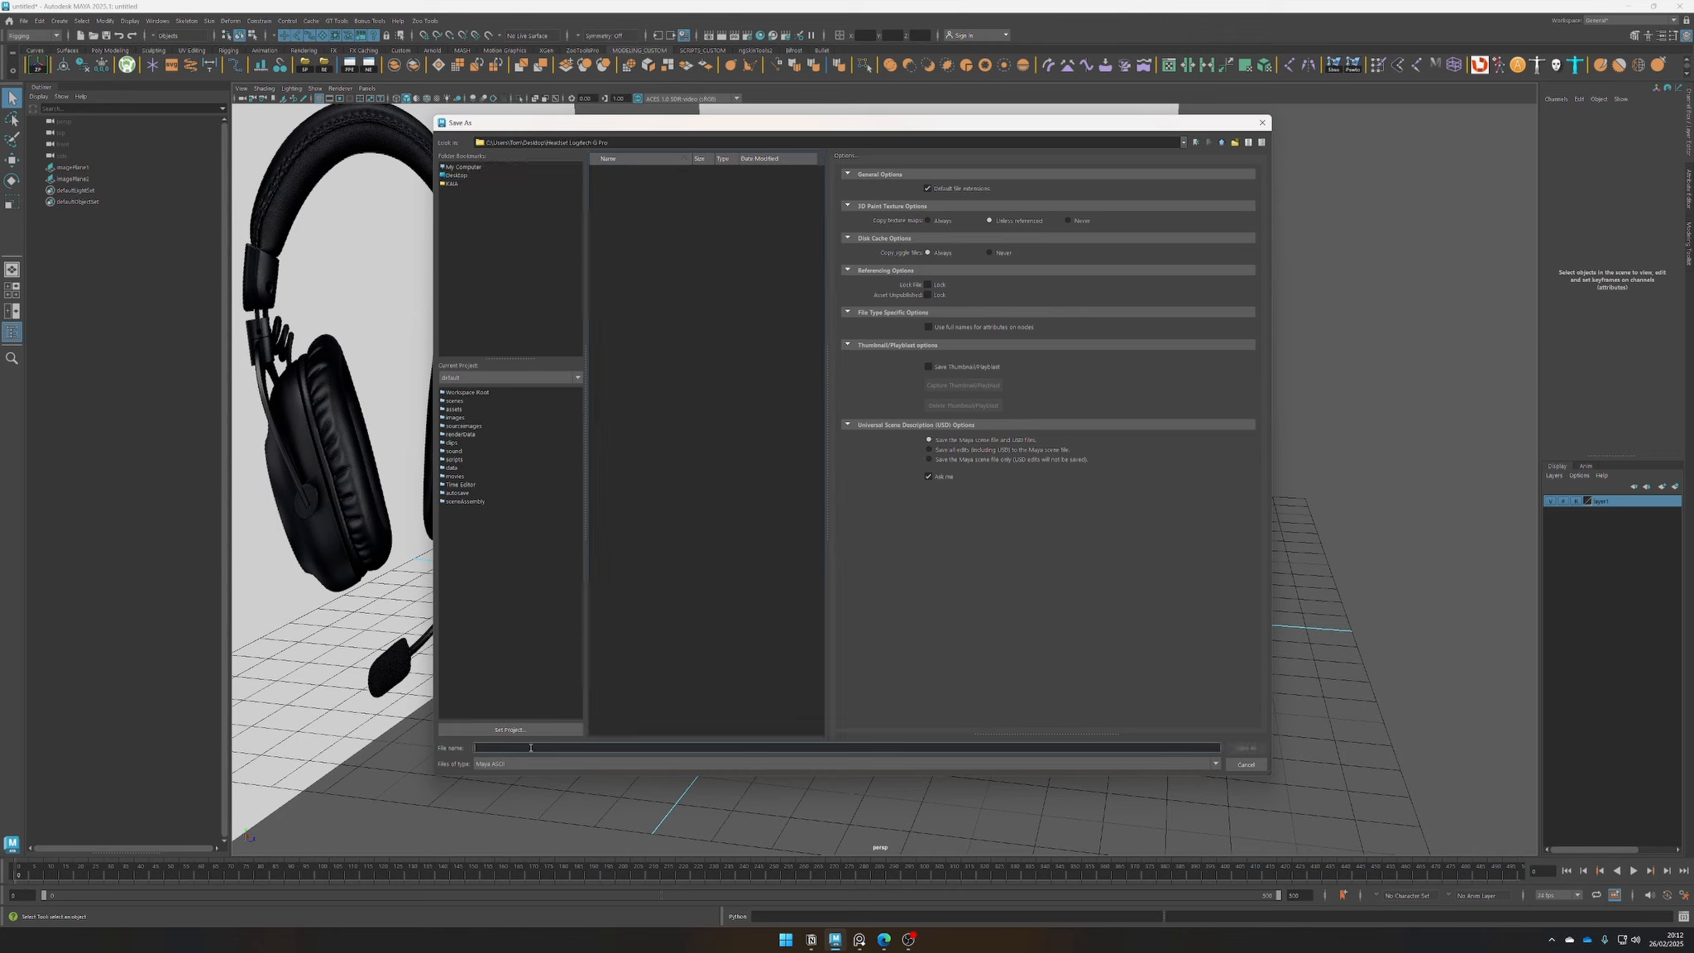
{"action": "type", "text": "headset"}
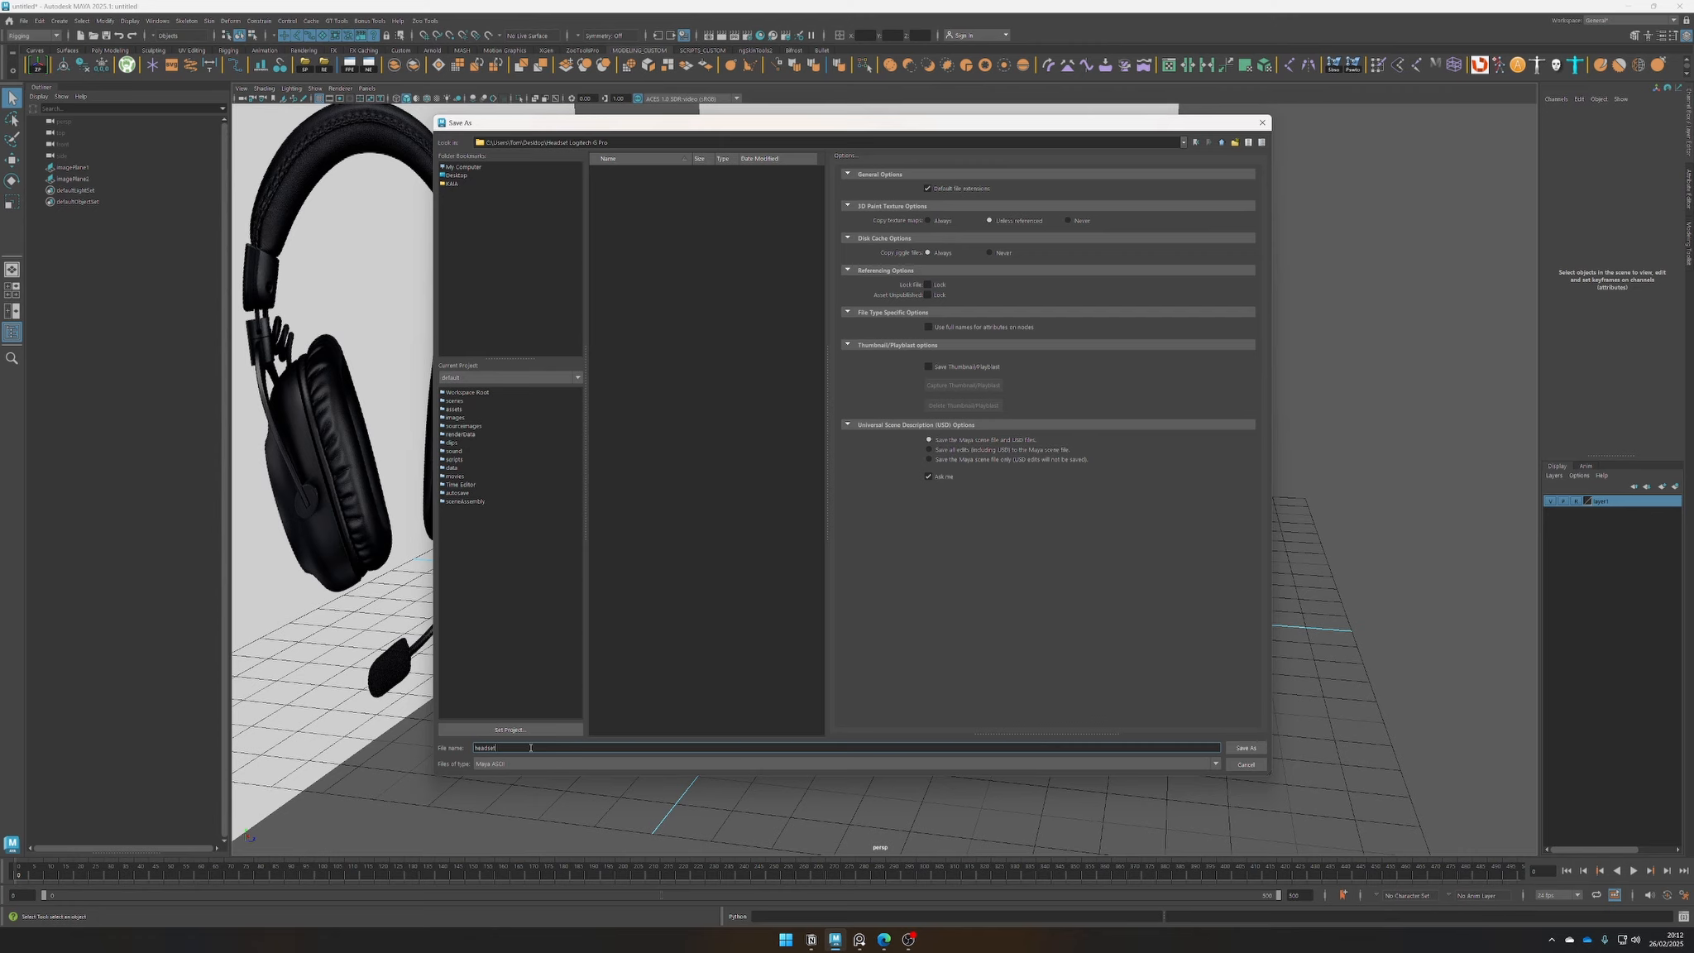
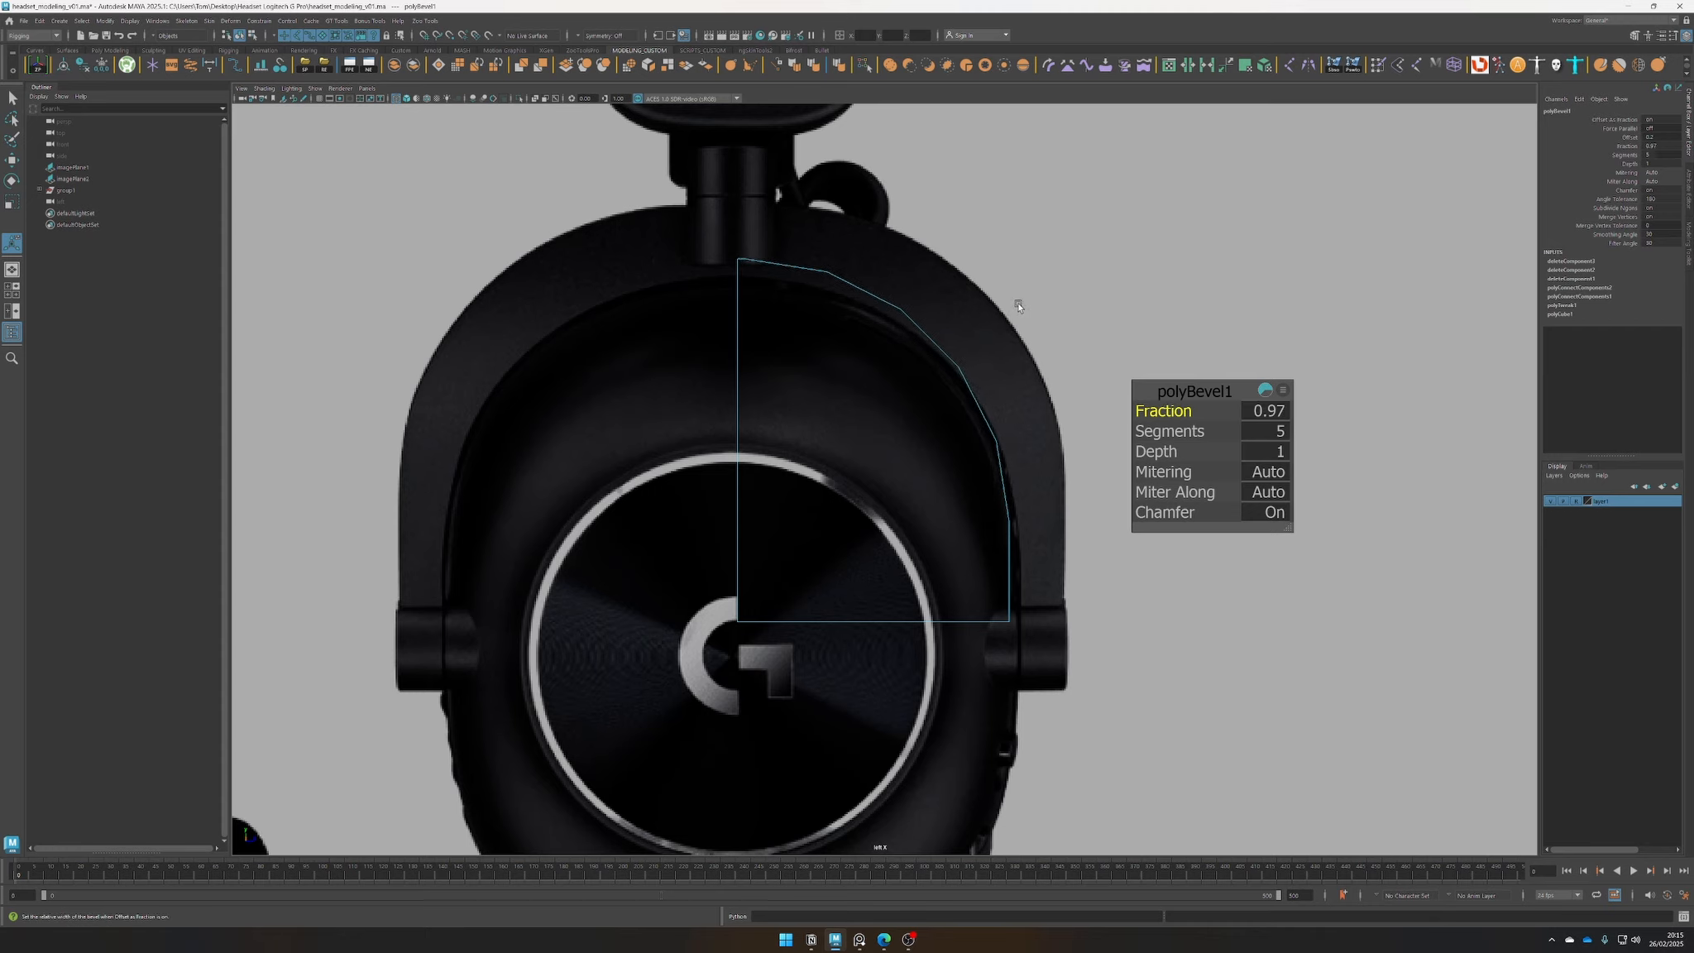
Set the bevel fraction to 1 on the quarter ear cup shape, giving it the fullest rounded corner
{"action": "middle_click_drag", "start_coordinate": [1086, 747], "coordinate": [1071, 666], "text": "alt"}
{"action": "right_click_drag", "start_coordinate": [1071, 666], "coordinate": [1088, 660], "text": "alt"}
{"action": "left_click_drag", "start_coordinate": [1165, 411], "coordinate": [1188, 414]}
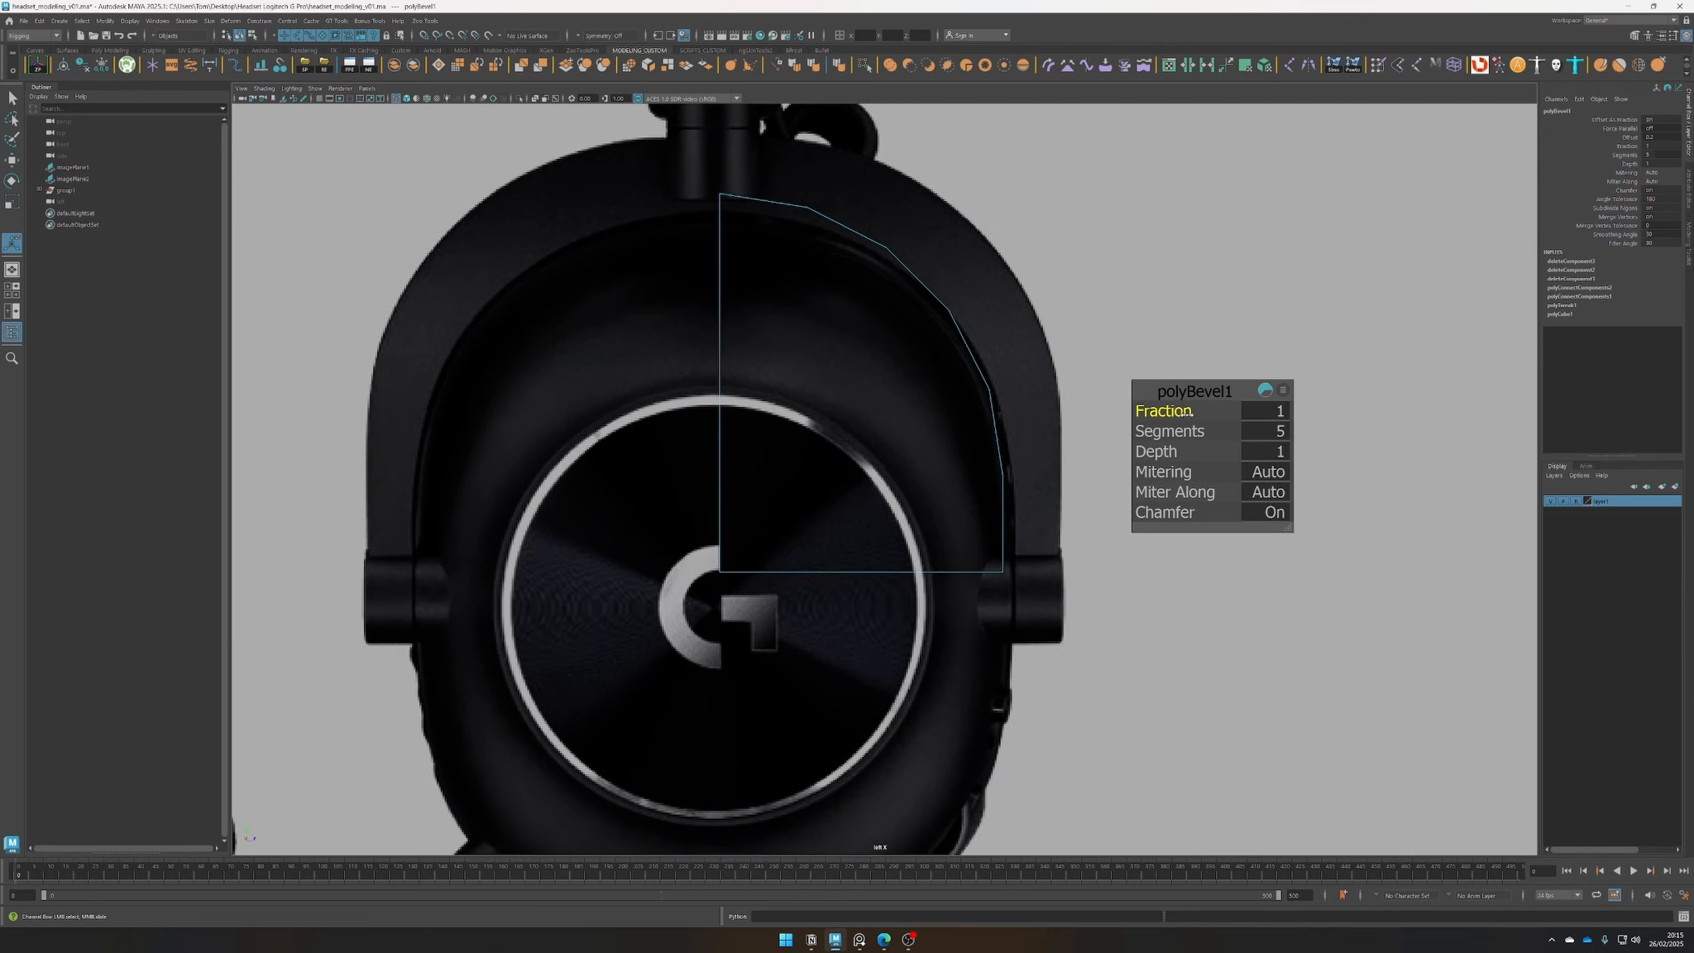
Examine how the bevelled quarter shape follows the ear cup outline in the side reference image, and leave the shape deselected
{"action": "right_click_drag", "start_coordinate": [1033, 454], "coordinate": [1019, 431], "text": "alt"}
{"action": "left_click_drag", "start_coordinate": [1001, 491], "coordinate": [963, 504], "text": "alt"}
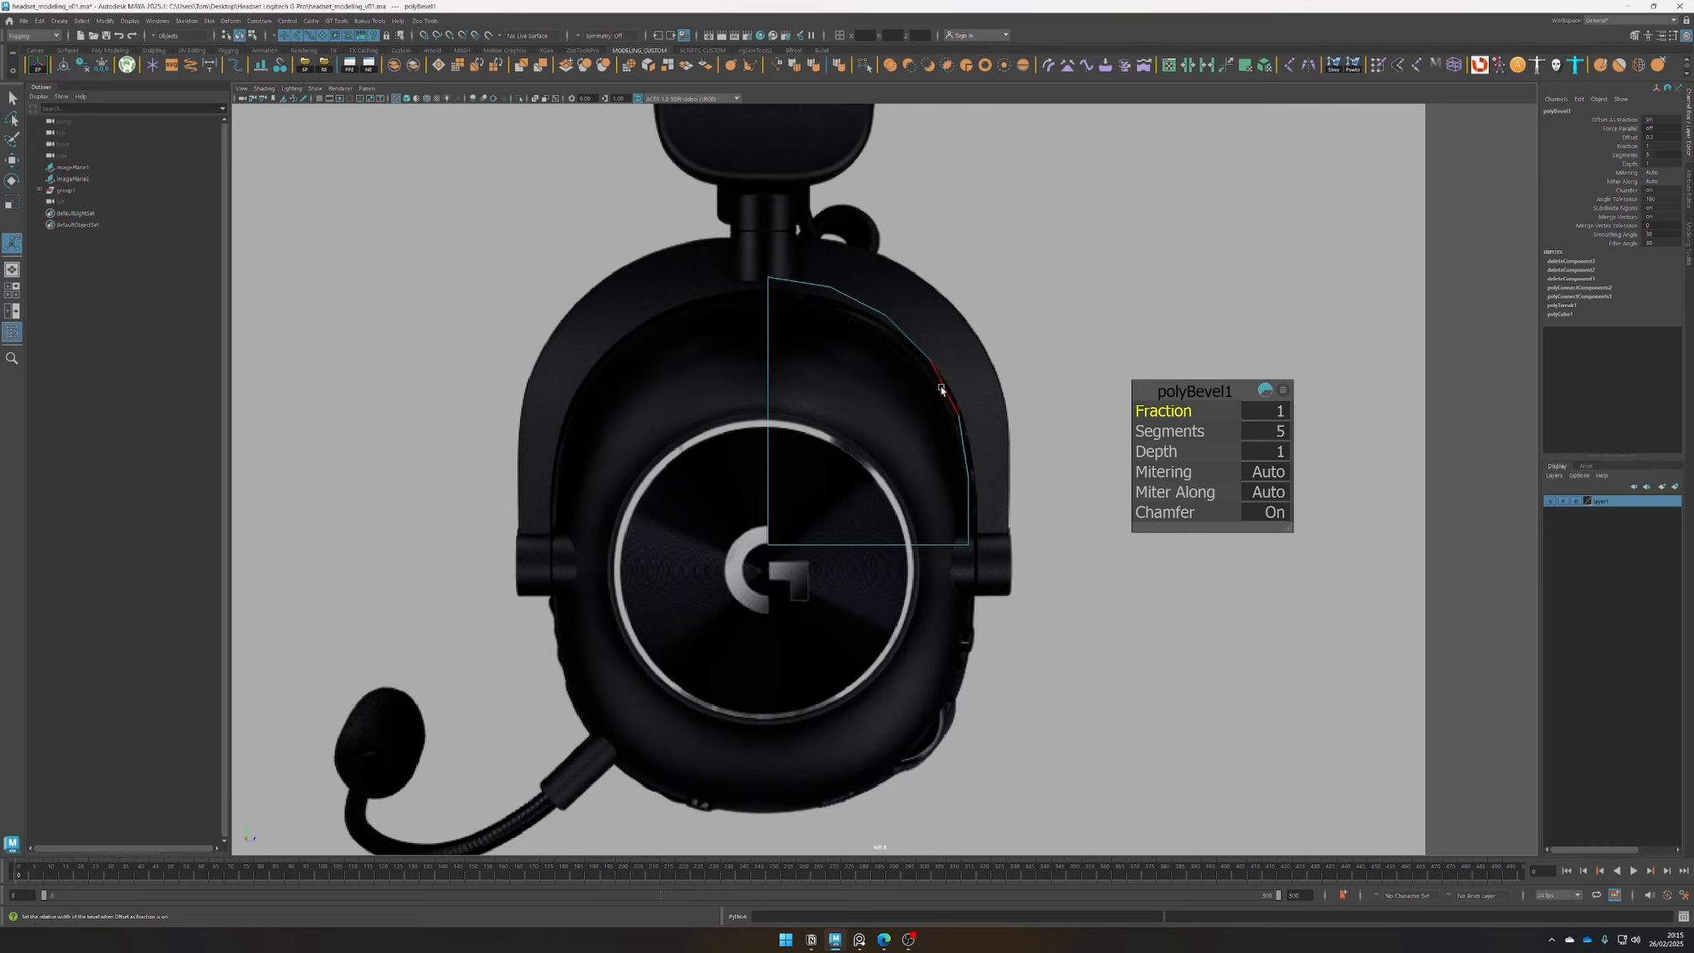
{"action": "middle_click_drag", "start_coordinate": [930, 672], "coordinate": [922, 563], "text": "alt"}
{"action": "right_click_drag", "start_coordinate": [922, 563], "coordinate": [928, 478], "text": "alt"}
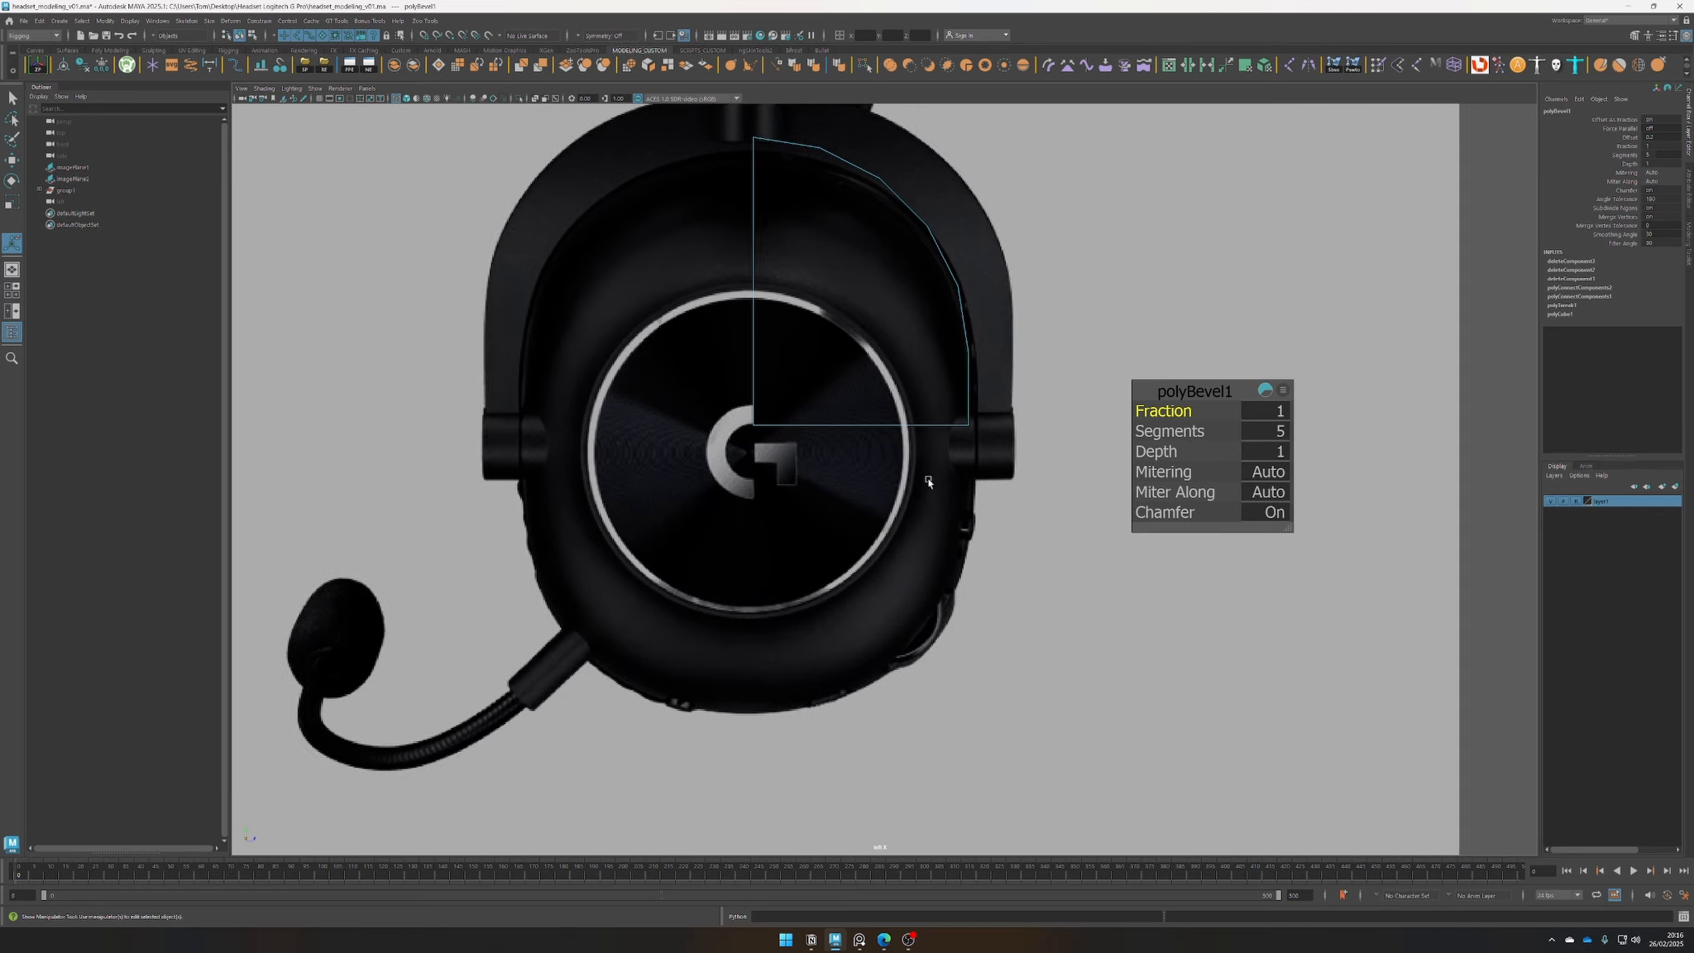
{"action": "middle_click_drag", "start_coordinate": [928, 478], "coordinate": [924, 618], "text": "alt"}
{"action": "right_click_drag", "start_coordinate": [994, 305], "coordinate": [1022, 301]}
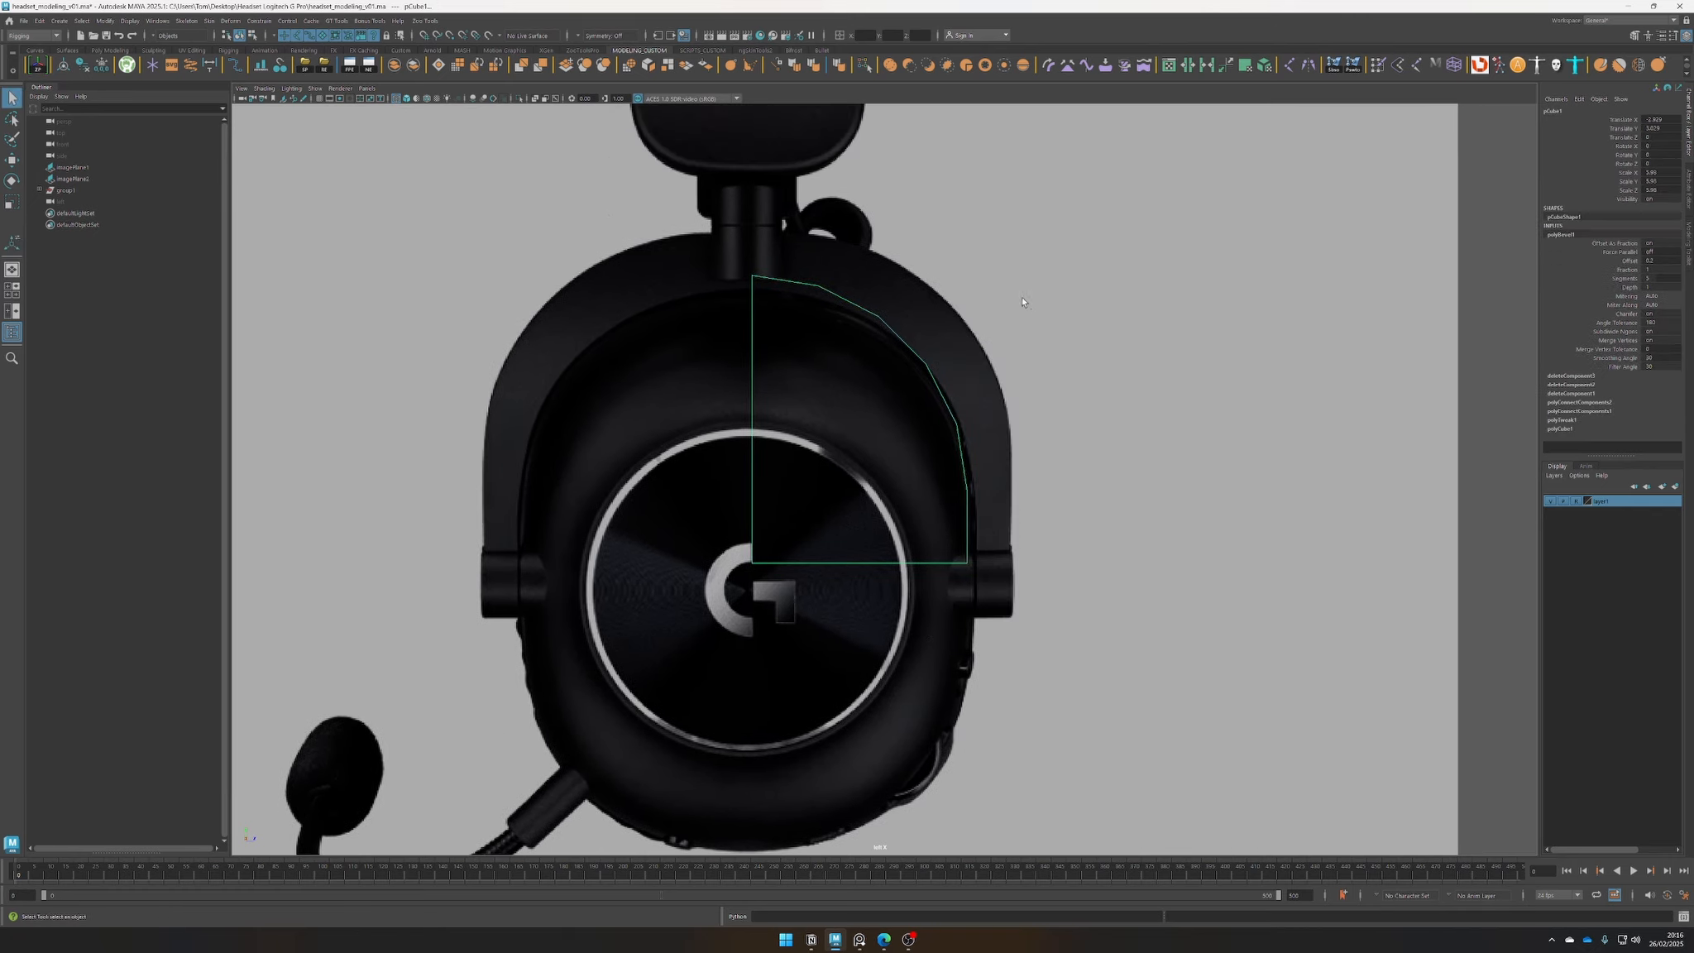
{"action": "left_click", "coordinate": [1095, 496]}
{"action": "right_click_drag", "start_coordinate": [1095, 498], "coordinate": [1010, 514], "text": "alt"}
{"action": "left_click", "coordinate": [839, 484]}
{"action": "right_click_drag", "start_coordinate": [1112, 579], "coordinate": [1217, 585], "text": "alt"}
With Multi-Cut, cut a horizontal edge across one side face, from the lowest curve vertex to the straight vertical edge
{"action": "key", "text": "ctrl+shift+x"}
{"action": "left_click", "coordinate": [926, 362]}
{"action": "key", "text": "space"}
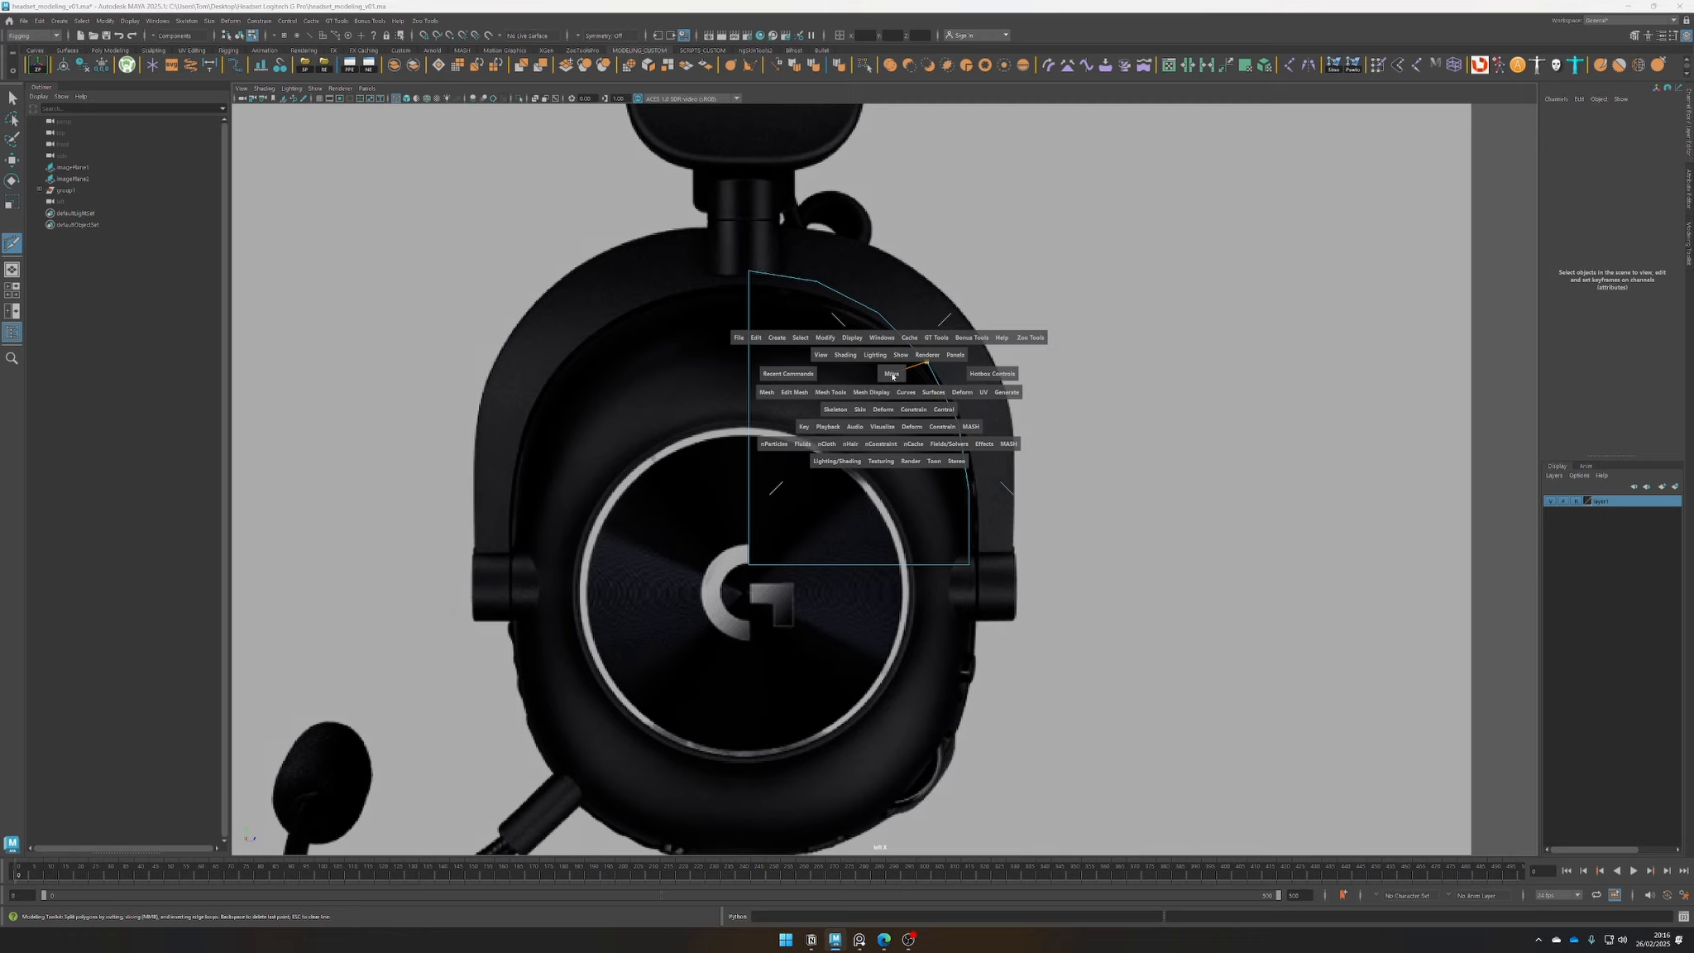
{"action": "left_click_drag", "start_coordinate": [891, 376], "coordinate": [862, 442]}
{"action": "right_click_drag", "start_coordinate": [862, 443], "coordinate": [1292, 661], "text": "alt"}
{"action": "middle_click_drag", "start_coordinate": [1191, 695], "coordinate": [1172, 401], "text": "alt"}
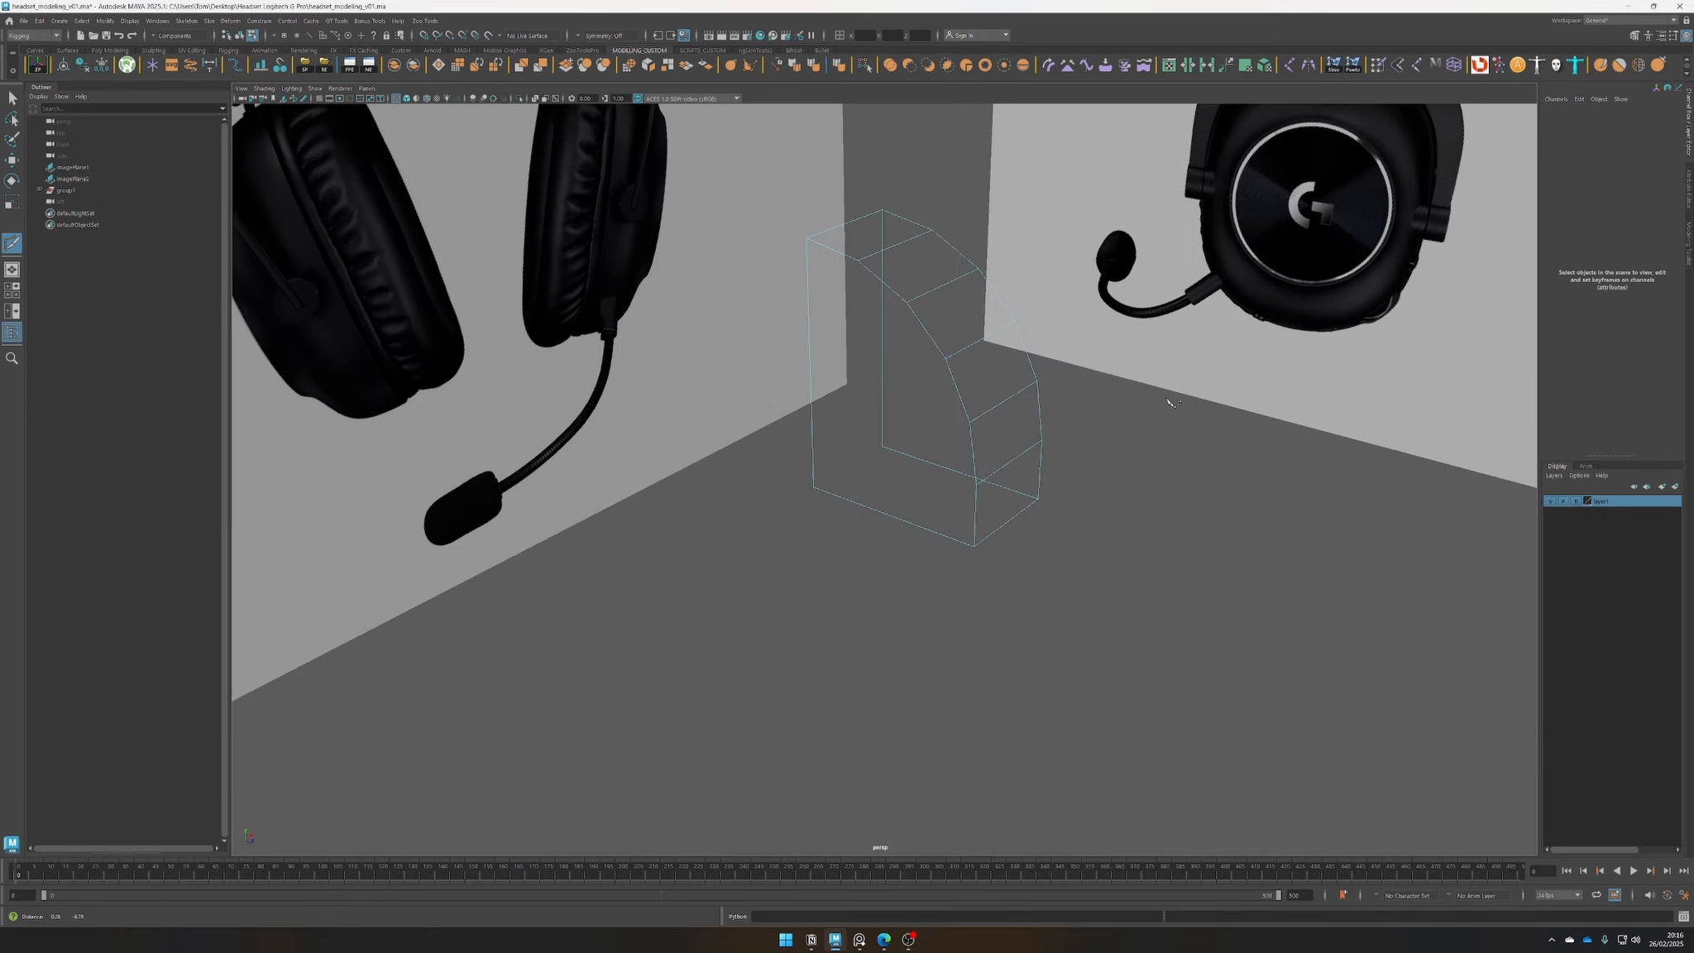
{"action": "left_click_drag", "start_coordinate": [957, 479], "coordinate": [1079, 559], "text": "alt"}
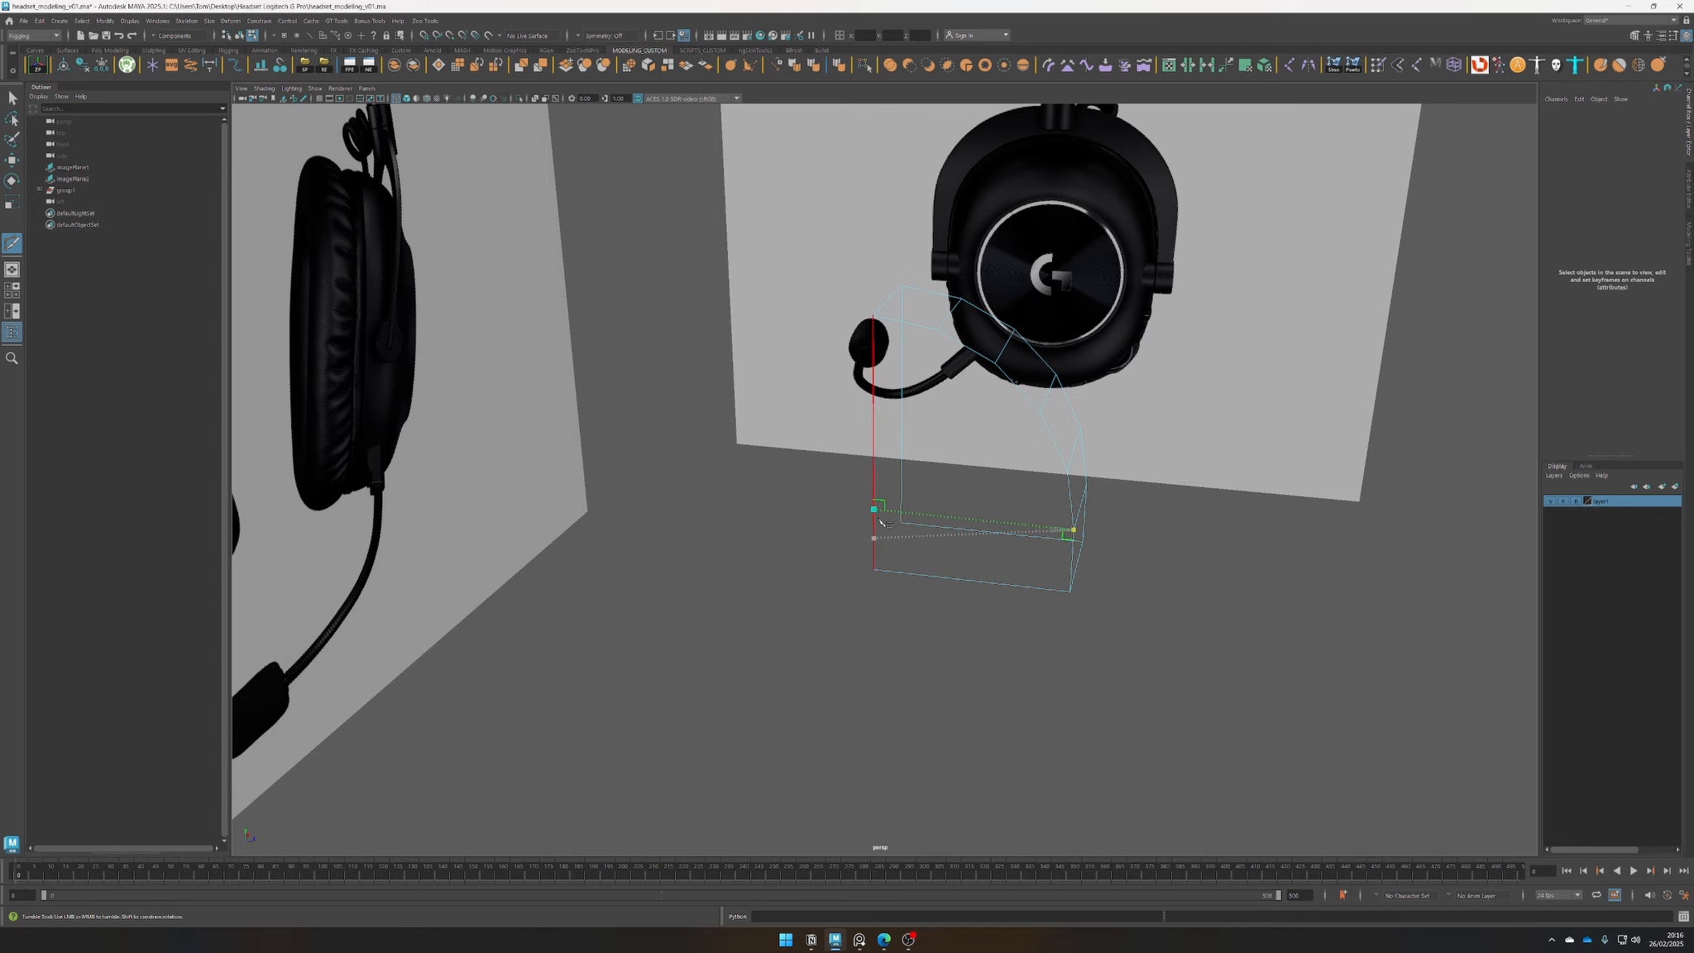
{"action": "left_click_drag", "start_coordinate": [1166, 616], "coordinate": [695, 624], "text": "alt"}
{"action": "key", "text": "q"}
Cut the matching horizontal edge on the opposite side face, from its lowest curve vertex to the straight vertical edge
{"action": "middle_click_drag", "start_coordinate": [696, 624], "coordinate": [782, 645], "text": "alt"}
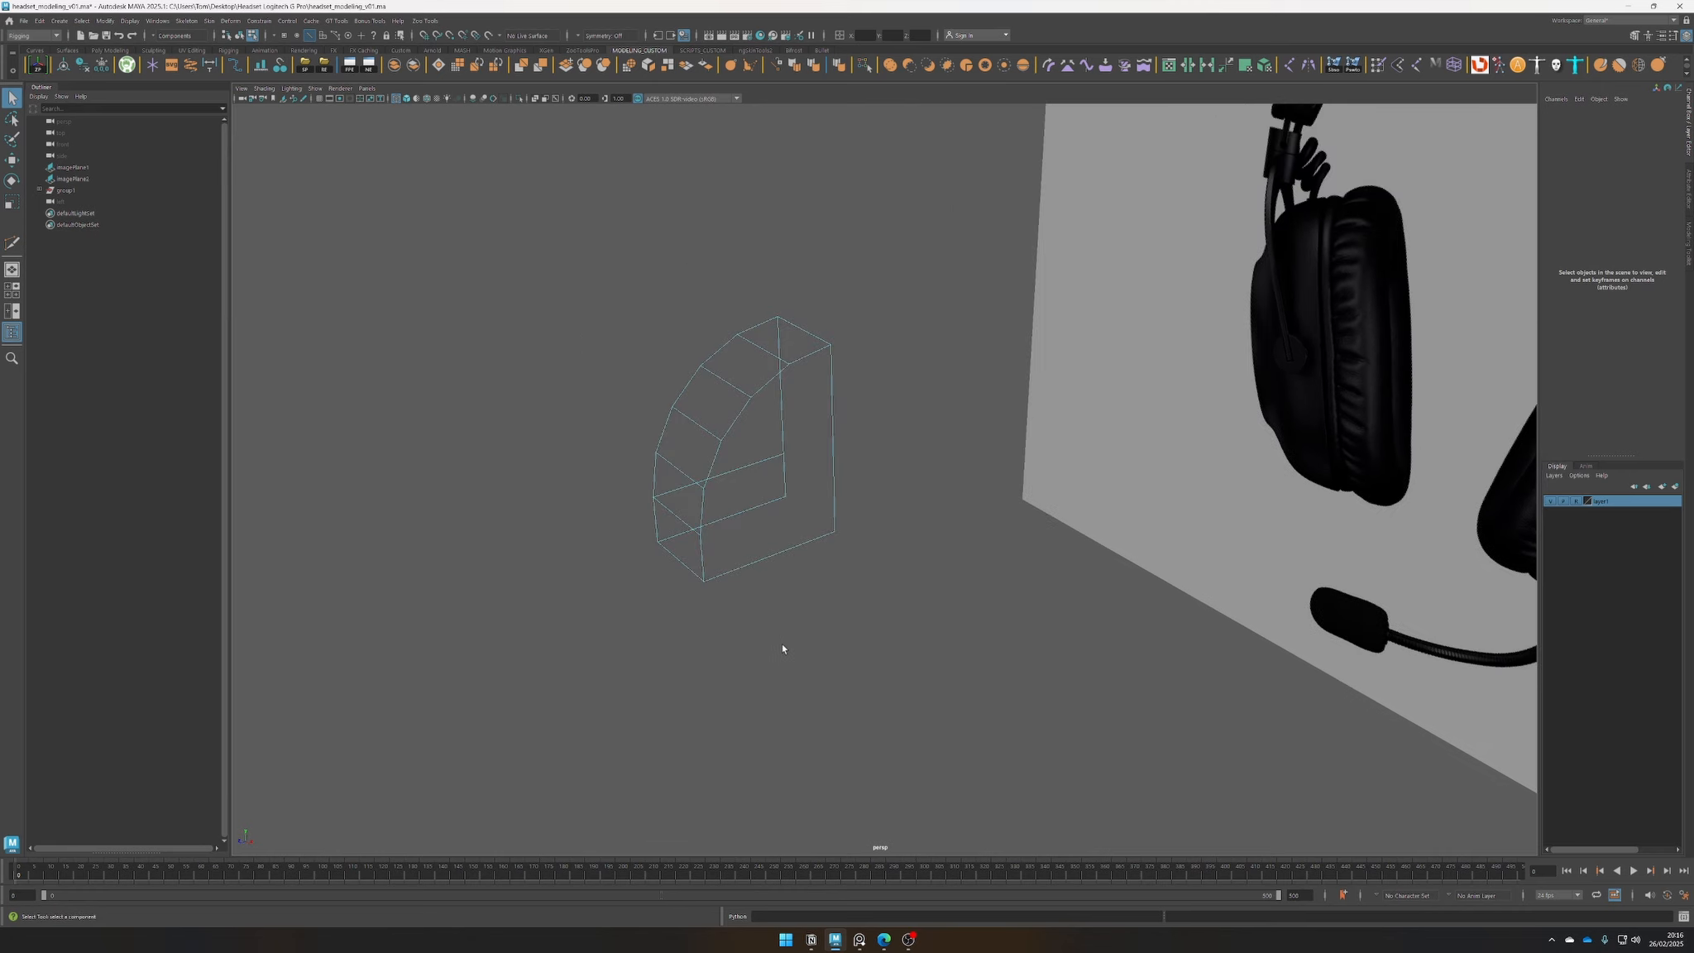
{"action": "scroll", "coordinate": [784, 642], "scroll_direction": "up", "scroll_amount": 5}
{"action": "left_click_drag", "start_coordinate": [794, 578], "coordinate": [718, 560], "text": "alt"}
{"action": "middle_click_drag", "start_coordinate": [718, 560], "coordinate": [784, 570], "text": "alt"}
{"action": "scroll", "coordinate": [777, 566], "scroll_direction": "up", "scroll_amount": 1}
{"action": "right_click_drag", "start_coordinate": [716, 517], "coordinate": [662, 521]}
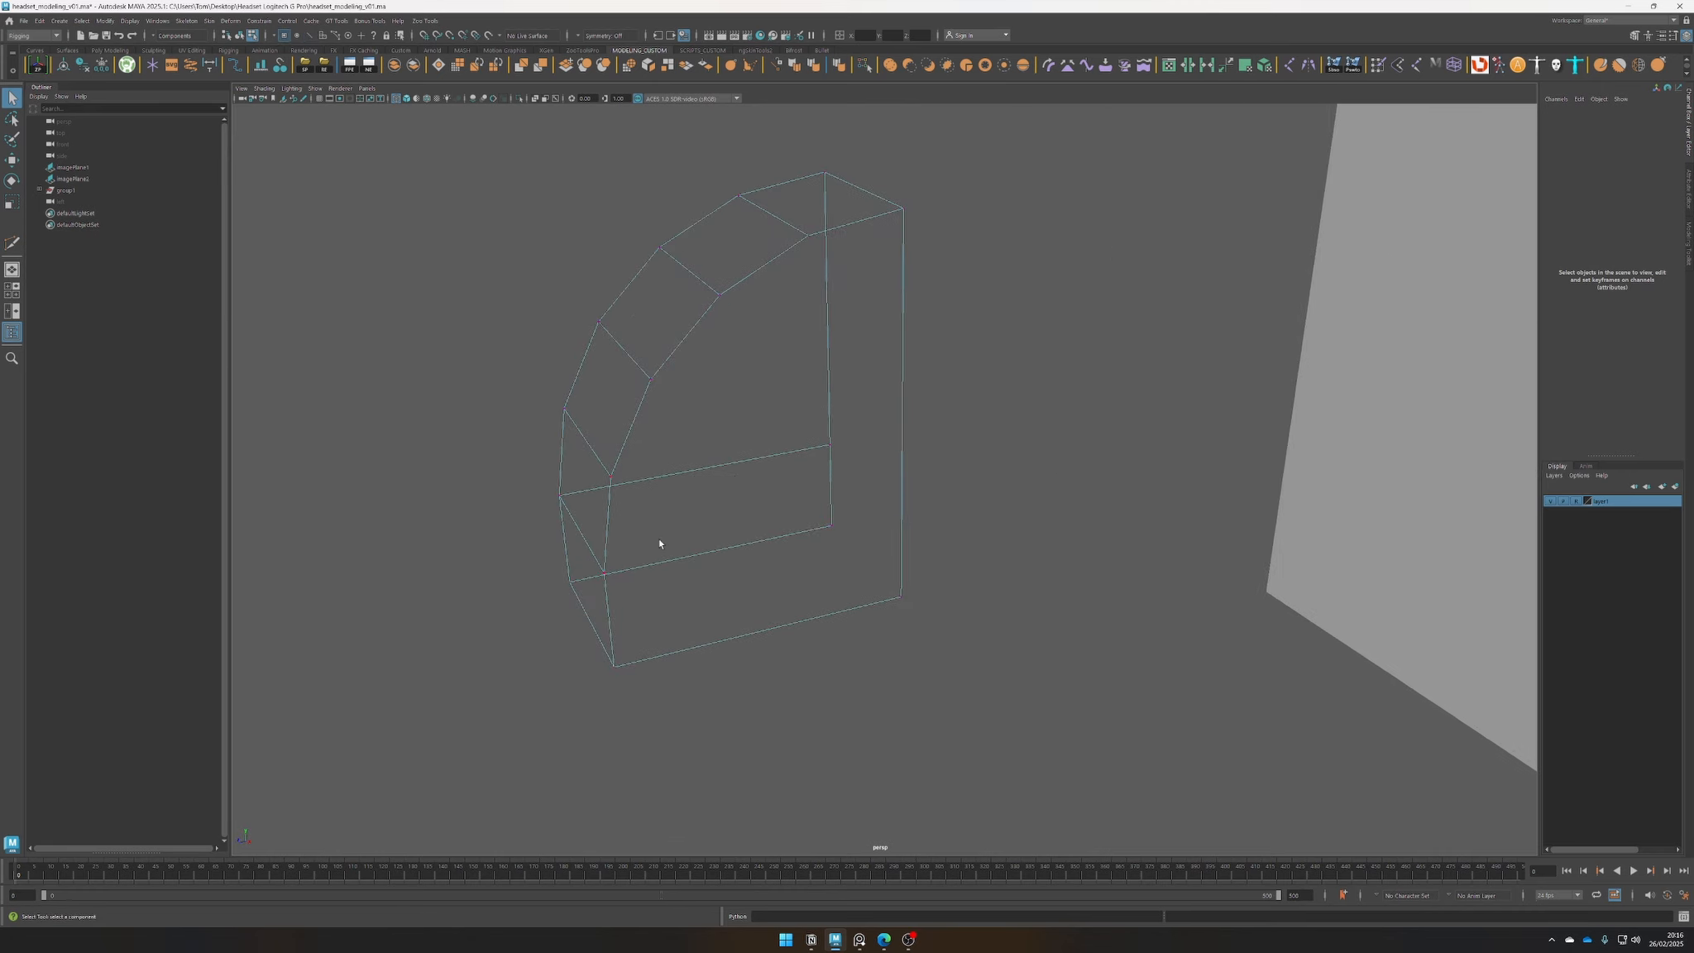
{"action": "left_click", "coordinate": [603, 578]}
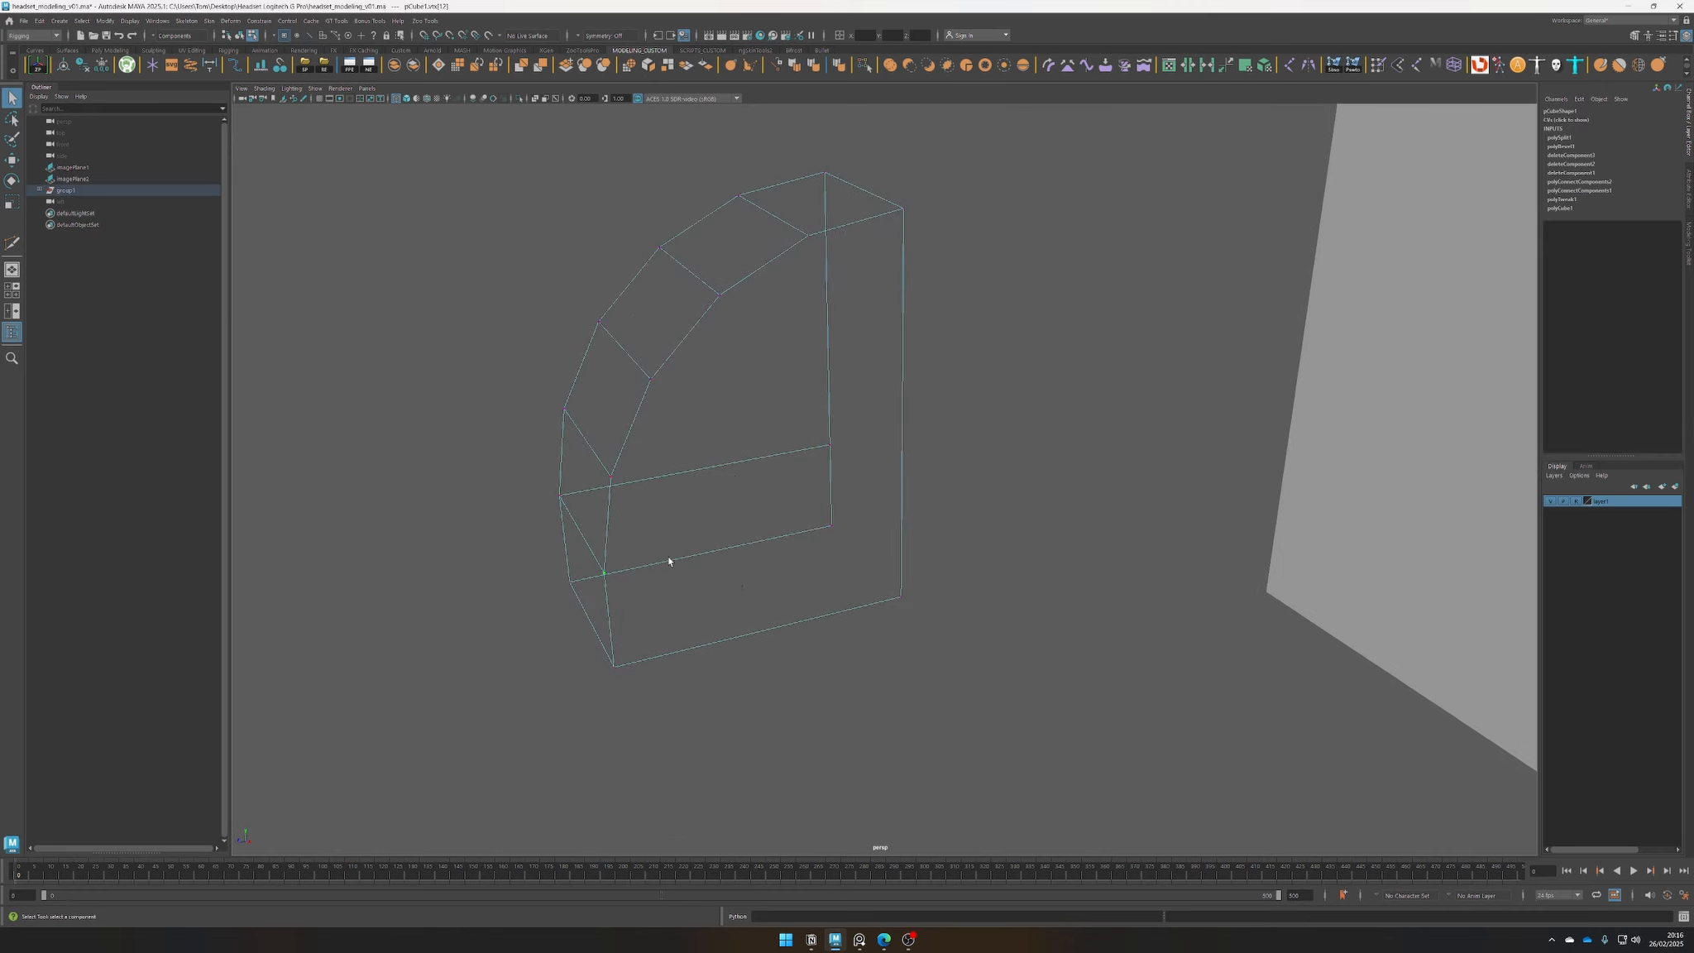
{"action": "right_click_drag", "start_coordinate": [666, 552], "coordinate": [644, 542], "text": "shift"}
{"action": "left_click", "coordinate": [965, 625]}
{"action": "key", "text": "ctrl+shift+x"}
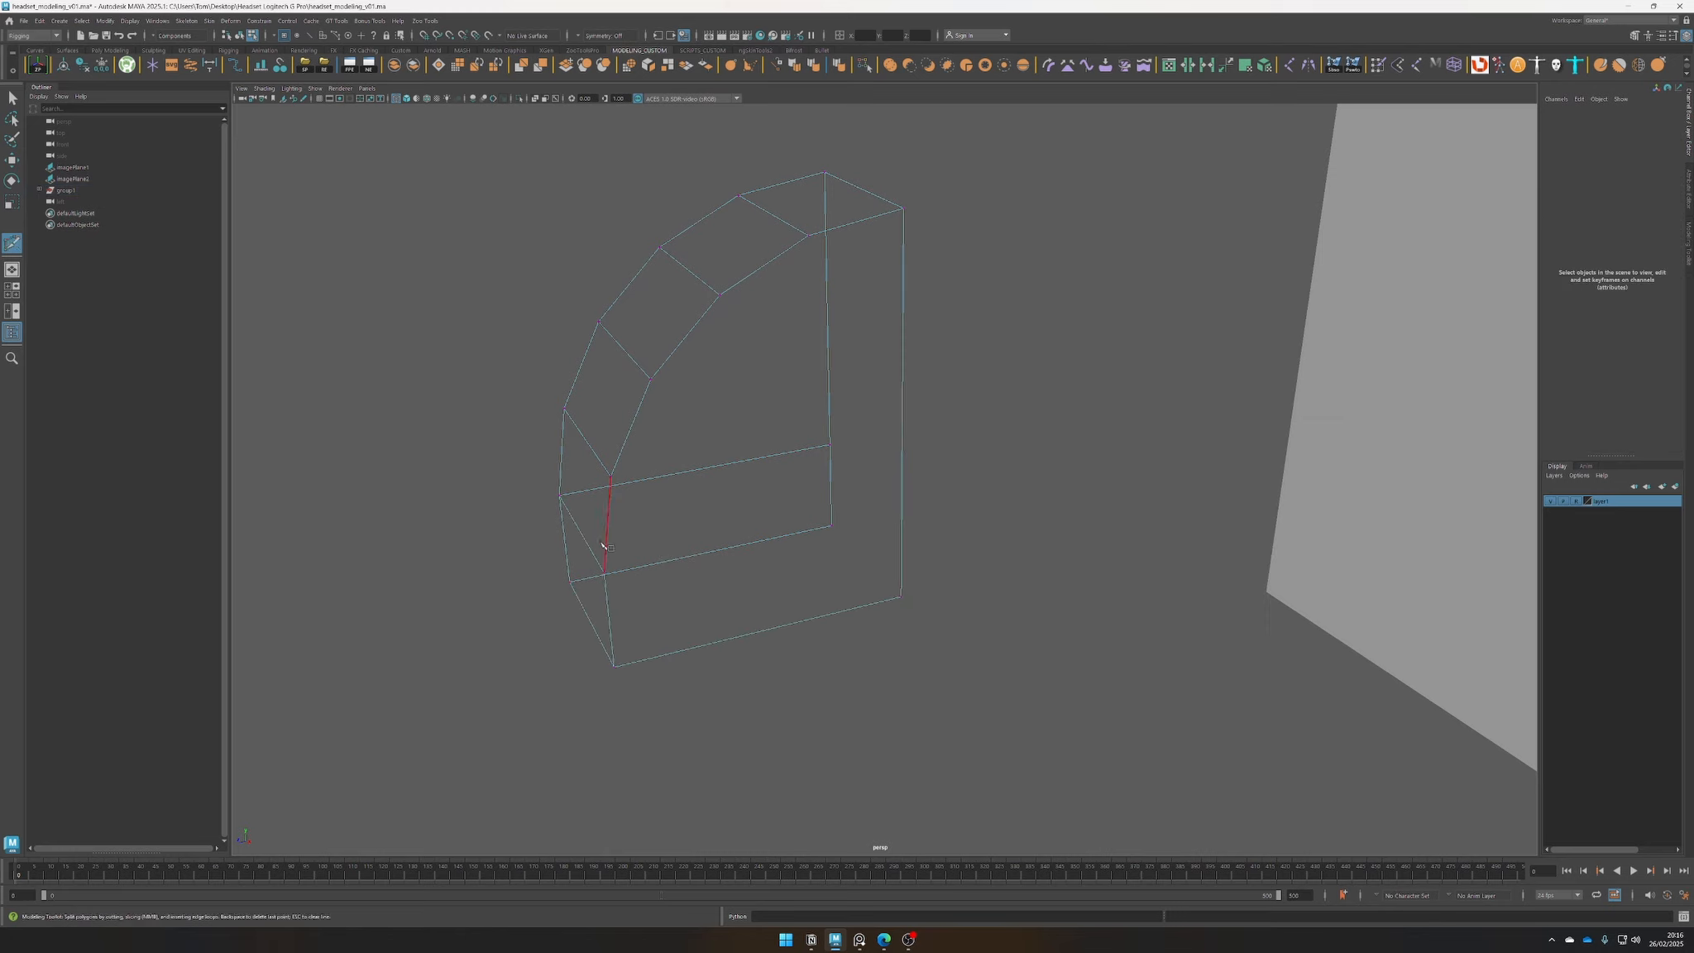
{"action": "left_click", "coordinate": [605, 572]}
{"action": "left_click", "coordinate": [920, 541]}
{"action": "key", "text": "Return"}
Cut a second horizontal edge on both side faces, starting from the next curve vertex up
{"action": "left_click_drag", "start_coordinate": [1001, 593], "coordinate": [923, 612], "text": "alt"}
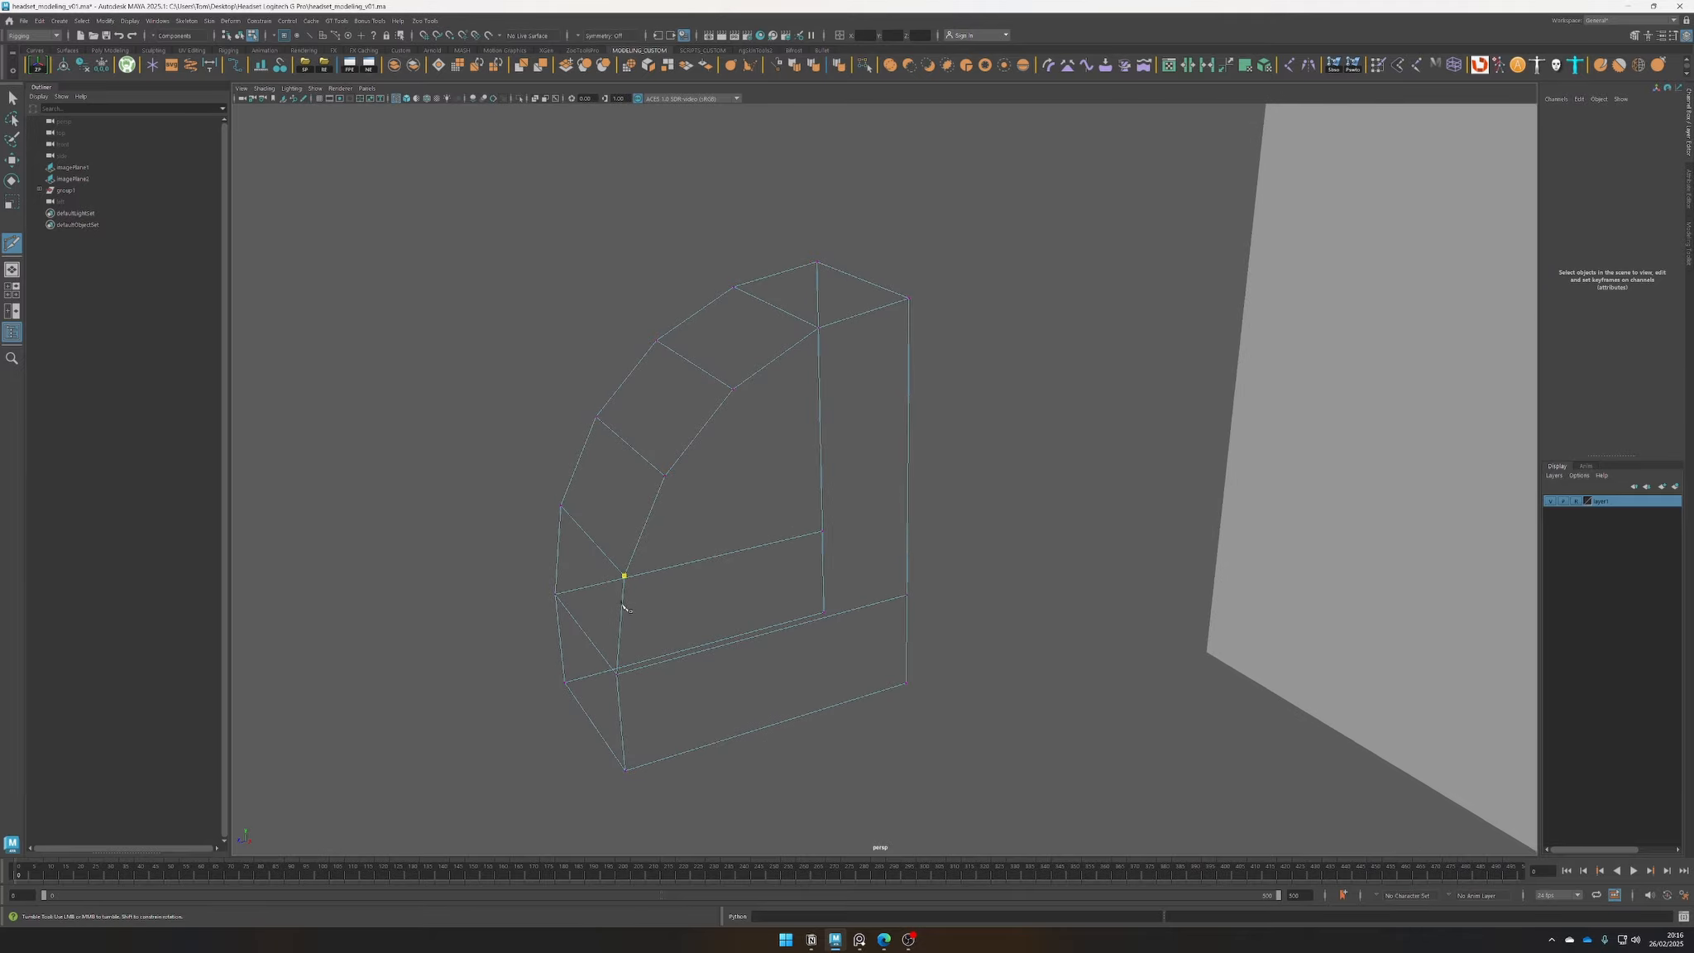
{"action": "left_click", "coordinate": [907, 513]}
{"action": "key", "text": "Return"}
{"action": "left_click_drag", "start_coordinate": [1005, 518], "coordinate": [937, 666], "text": "alt"}
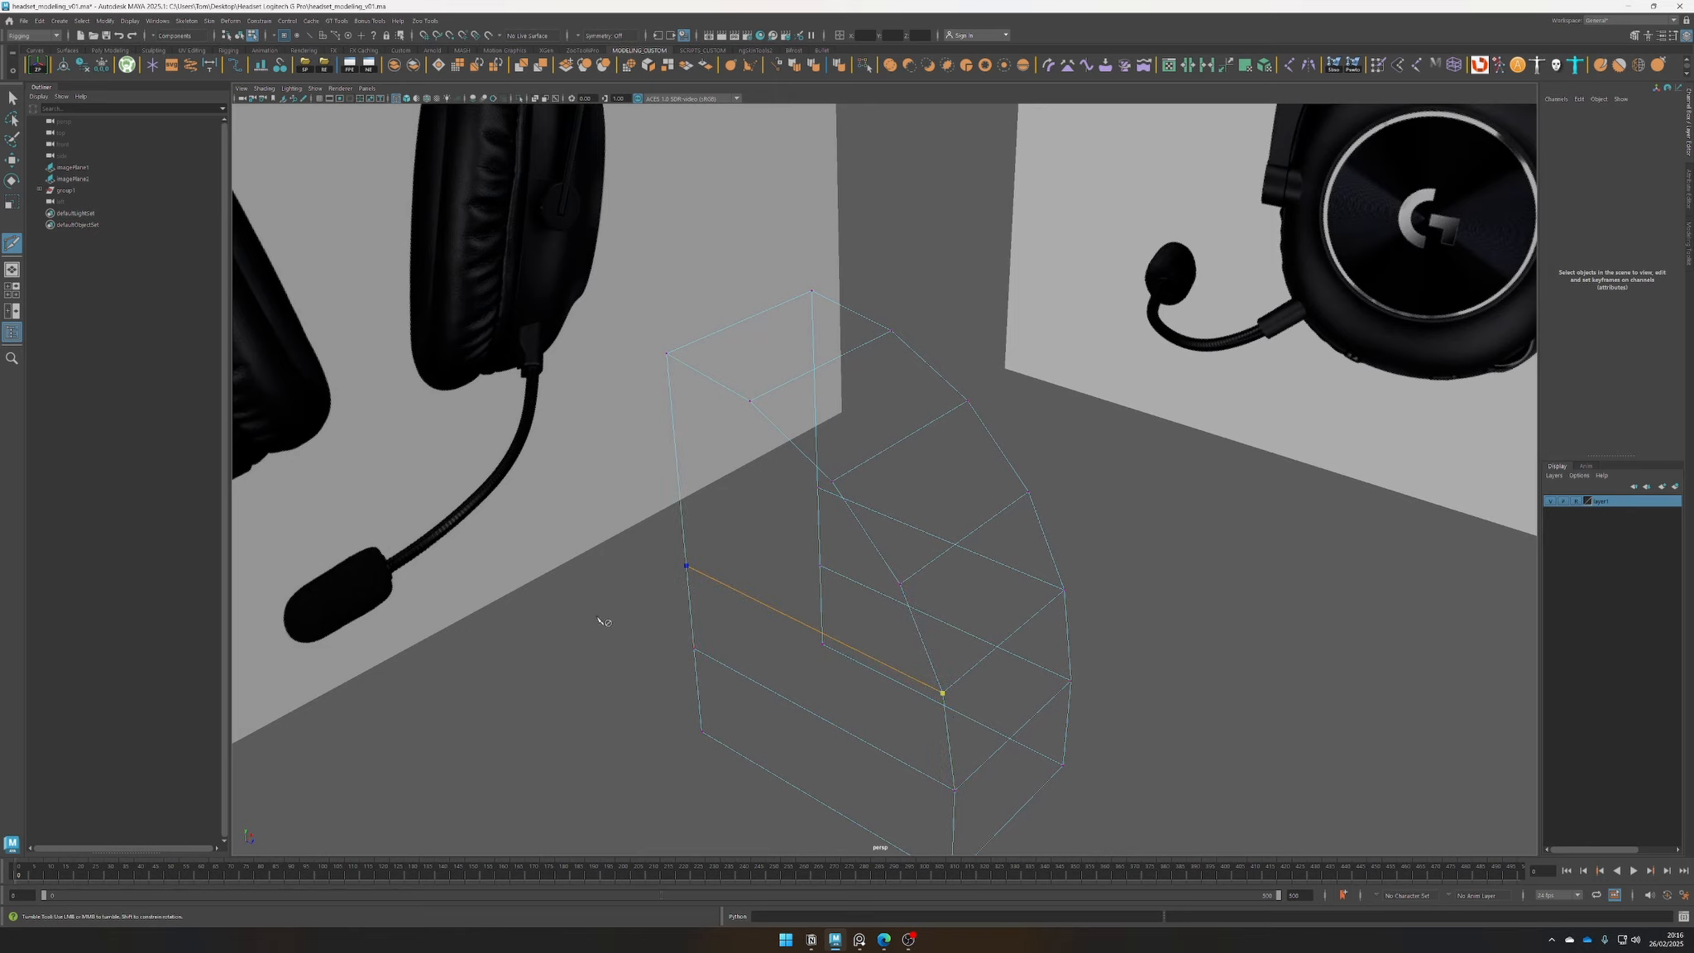
{"action": "left_click", "coordinate": [687, 566]}
Cut a vertical edge on both side faces, from the uppermost curve vertex straight down to the bottom edge
{"action": "left_click_drag", "start_coordinate": [911, 678], "coordinate": [900, 557], "text": "alt"}
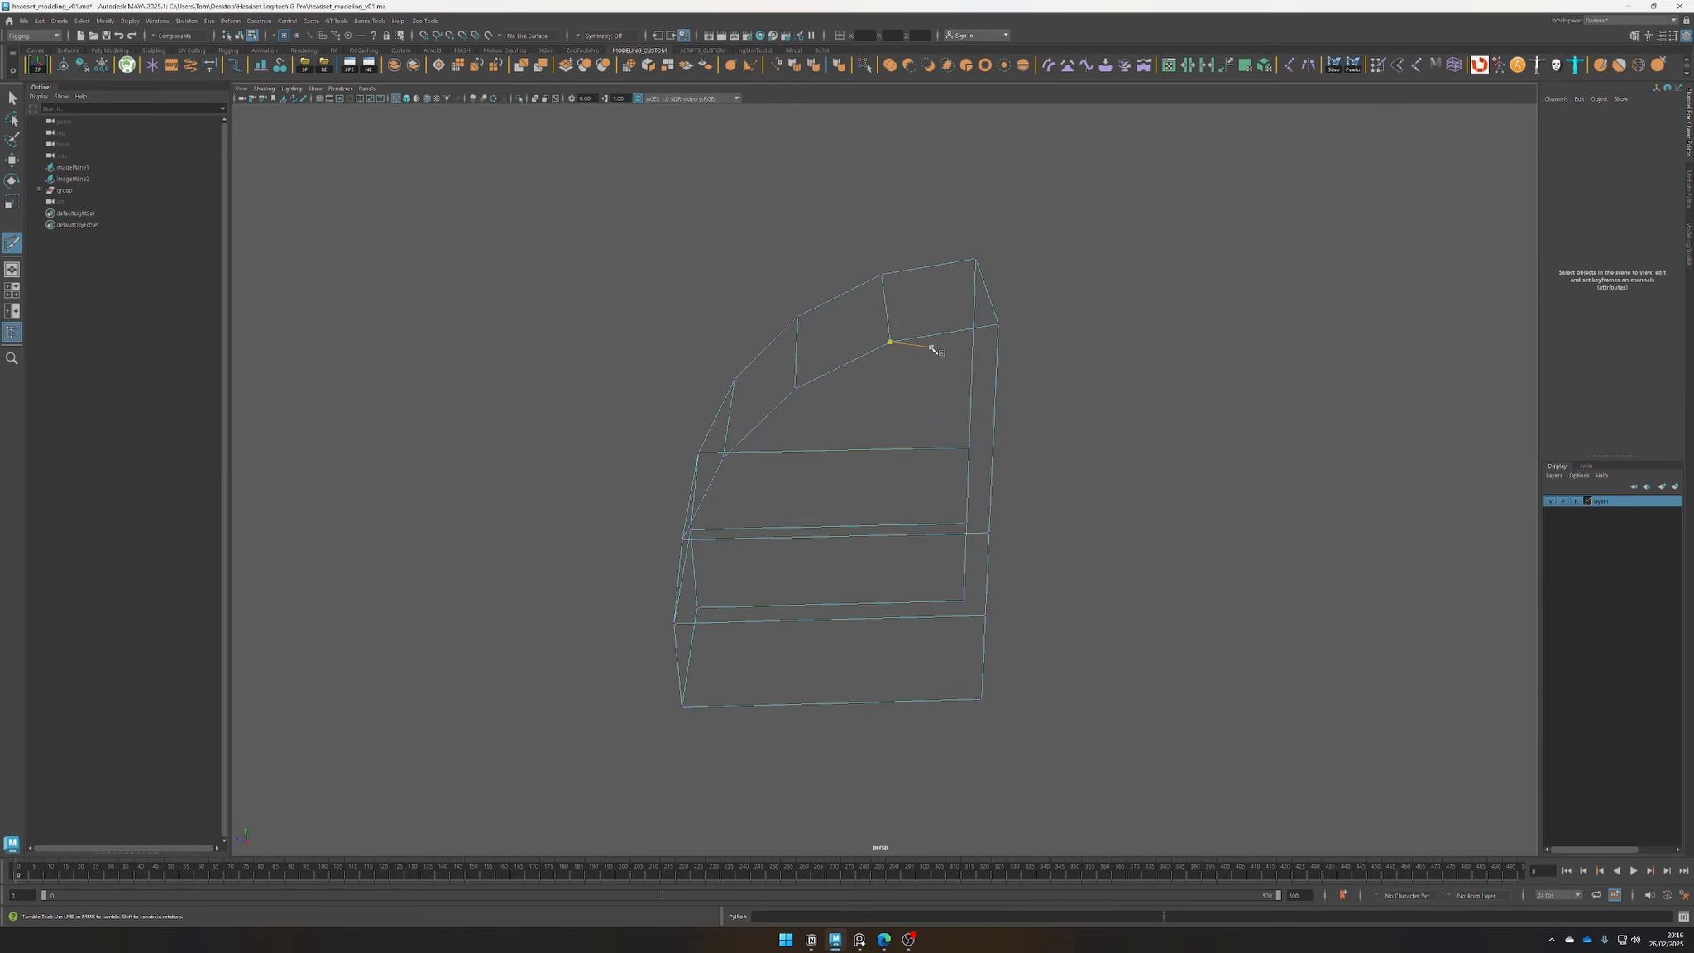
{"action": "middle_click_drag", "start_coordinate": [901, 695], "coordinate": [907, 710], "text": "alt"}
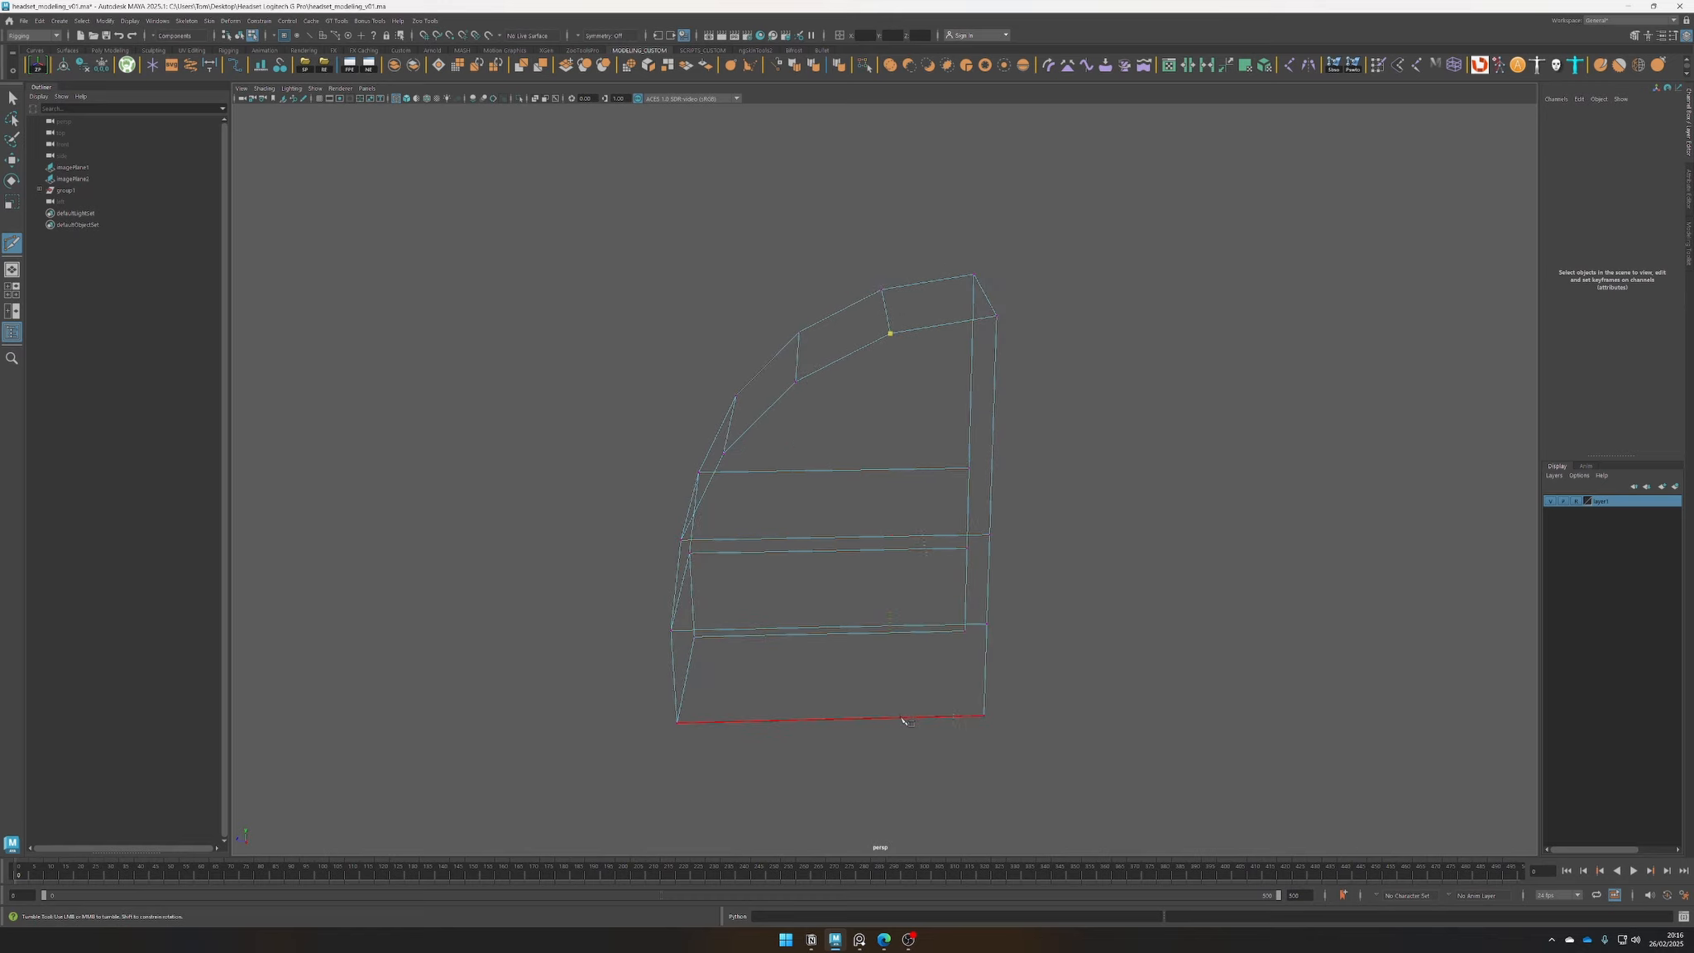
{"action": "left_click", "coordinate": [890, 718]}
{"action": "key", "text": "Return"}
{"action": "left_click_drag", "start_coordinate": [1075, 674], "coordinate": [885, 608], "text": "alt"}
{"action": "right_click_drag", "start_coordinate": [910, 571], "coordinate": [851, 629], "text": "alt"}
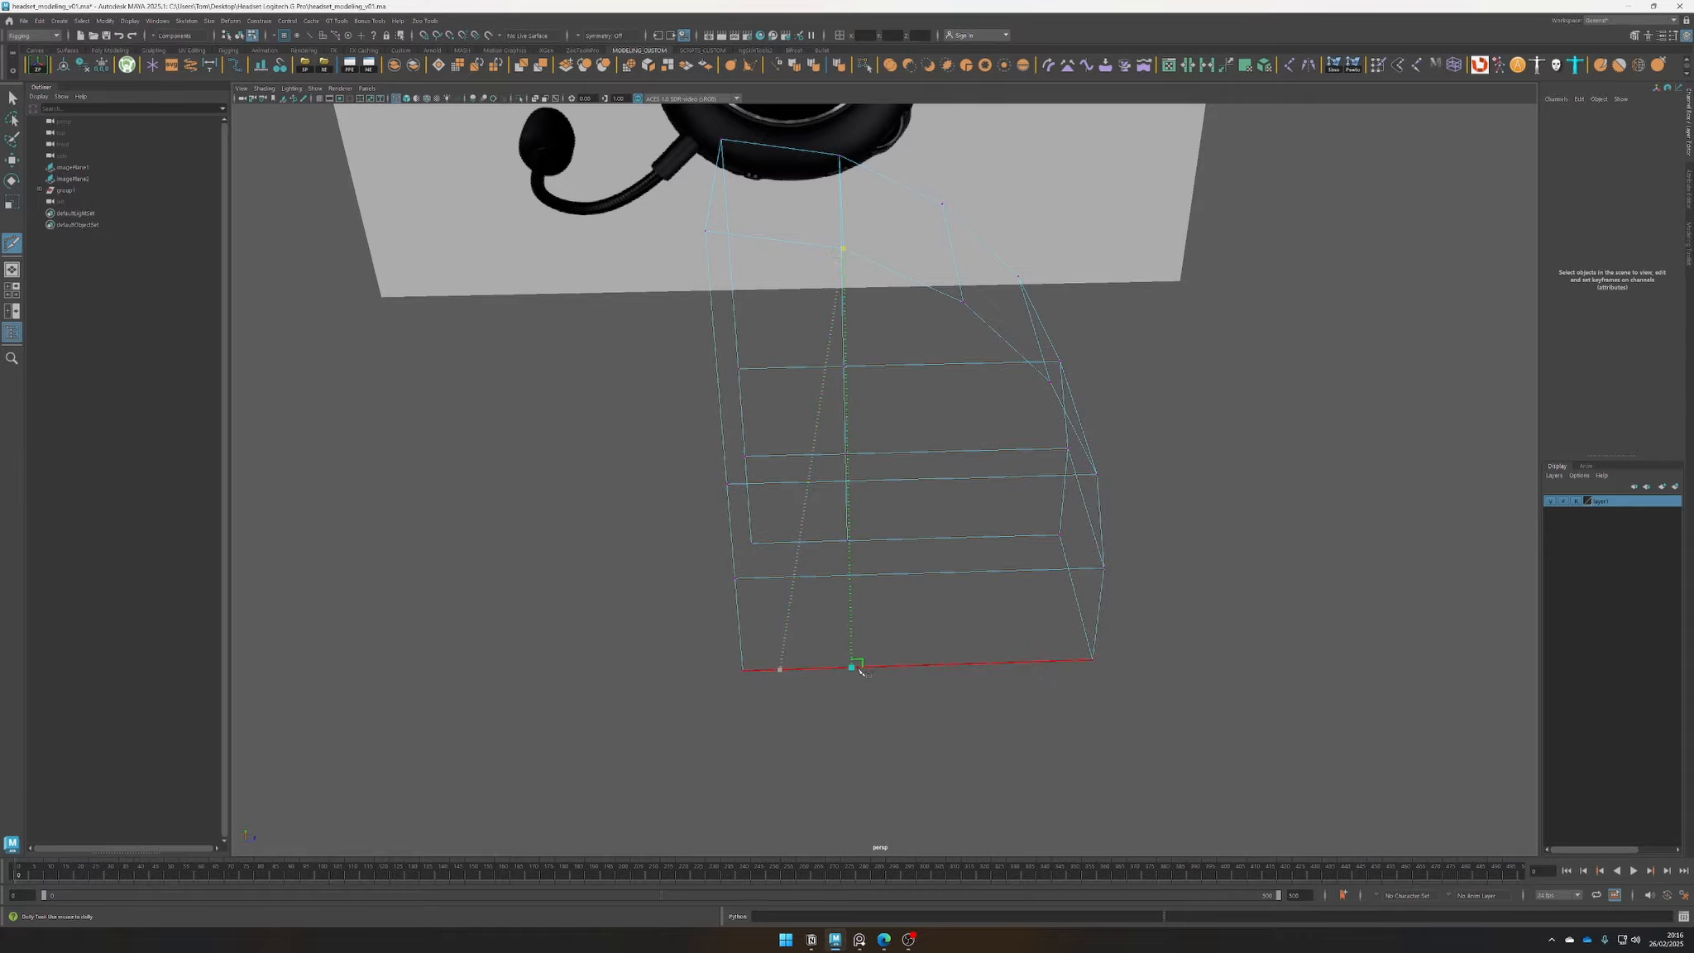
{"action": "left_click_drag", "start_coordinate": [1126, 684], "coordinate": [979, 540], "text": "alt"}
{"action": "middle_click_drag", "start_coordinate": [924, 628], "coordinate": [896, 443], "text": "alt"}
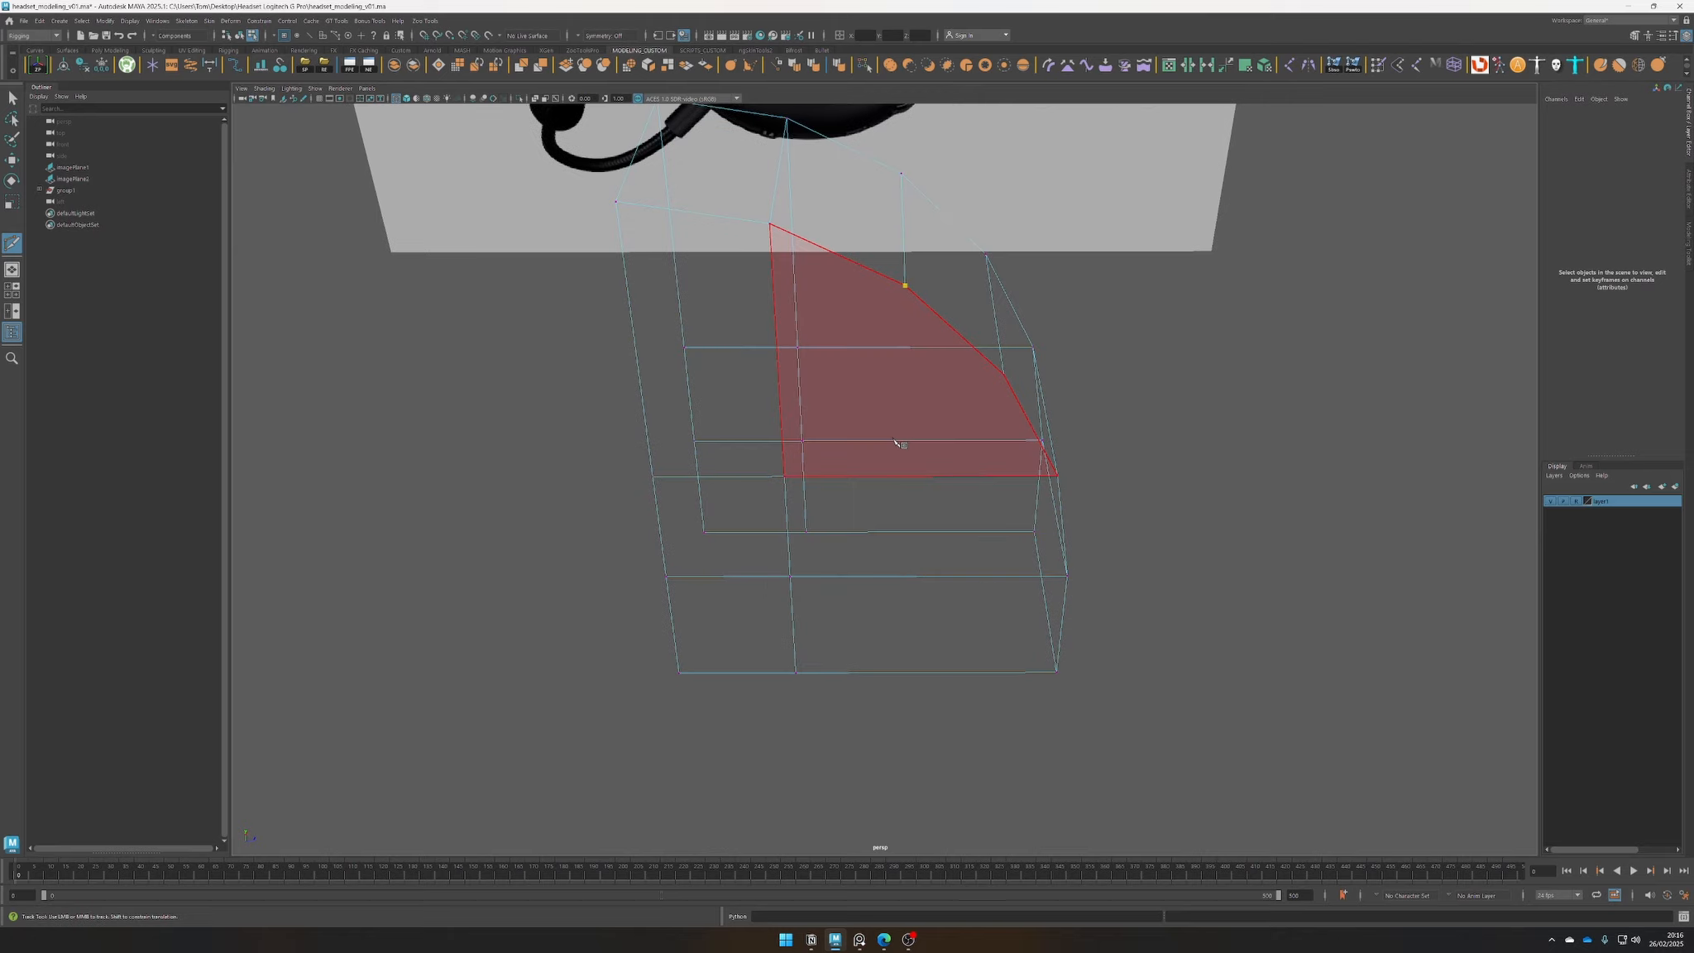
Cut a second vertical edge on both side faces from the next curve vertex down, and return to object selection
{"action": "scroll", "coordinate": [895, 444], "scroll_direction": "up", "scroll_amount": 1}
{"action": "left_click", "coordinate": [902, 688]}
{"action": "left_click_drag", "start_coordinate": [924, 688], "coordinate": [1070, 748], "text": "alt"}
{"action": "right_click", "coordinate": [950, 570]}
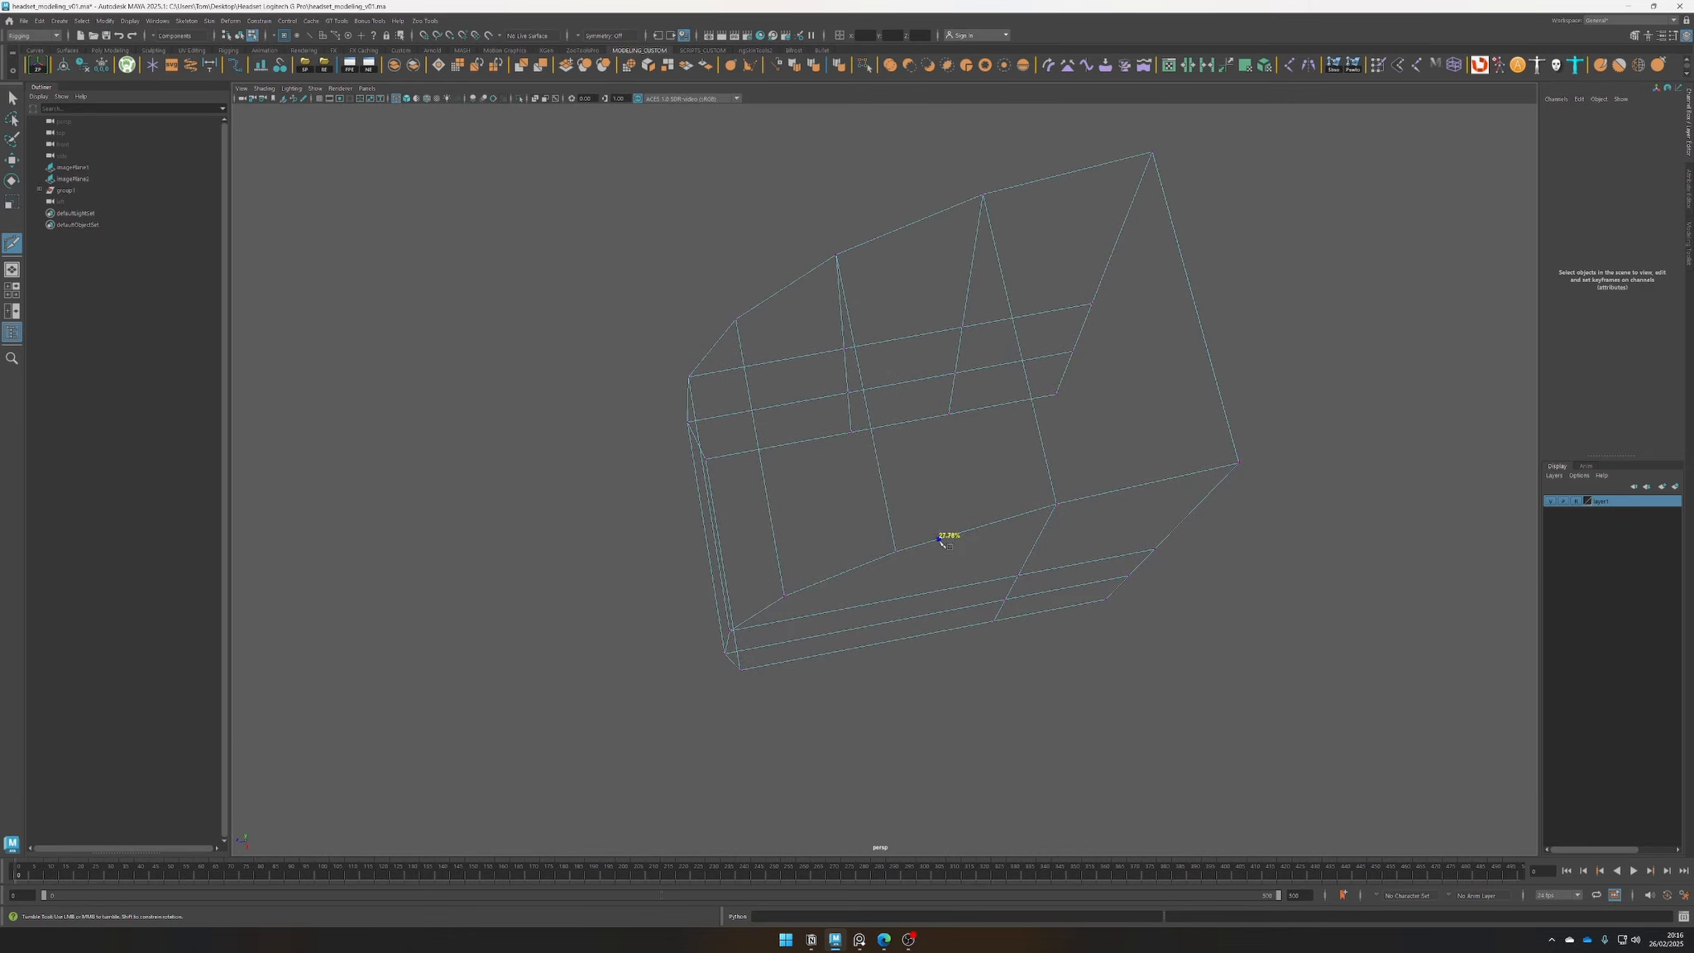
{"action": "left_click_drag", "start_coordinate": [941, 649], "coordinate": [938, 636], "text": "alt"}
{"action": "left_click", "coordinate": [894, 682]}
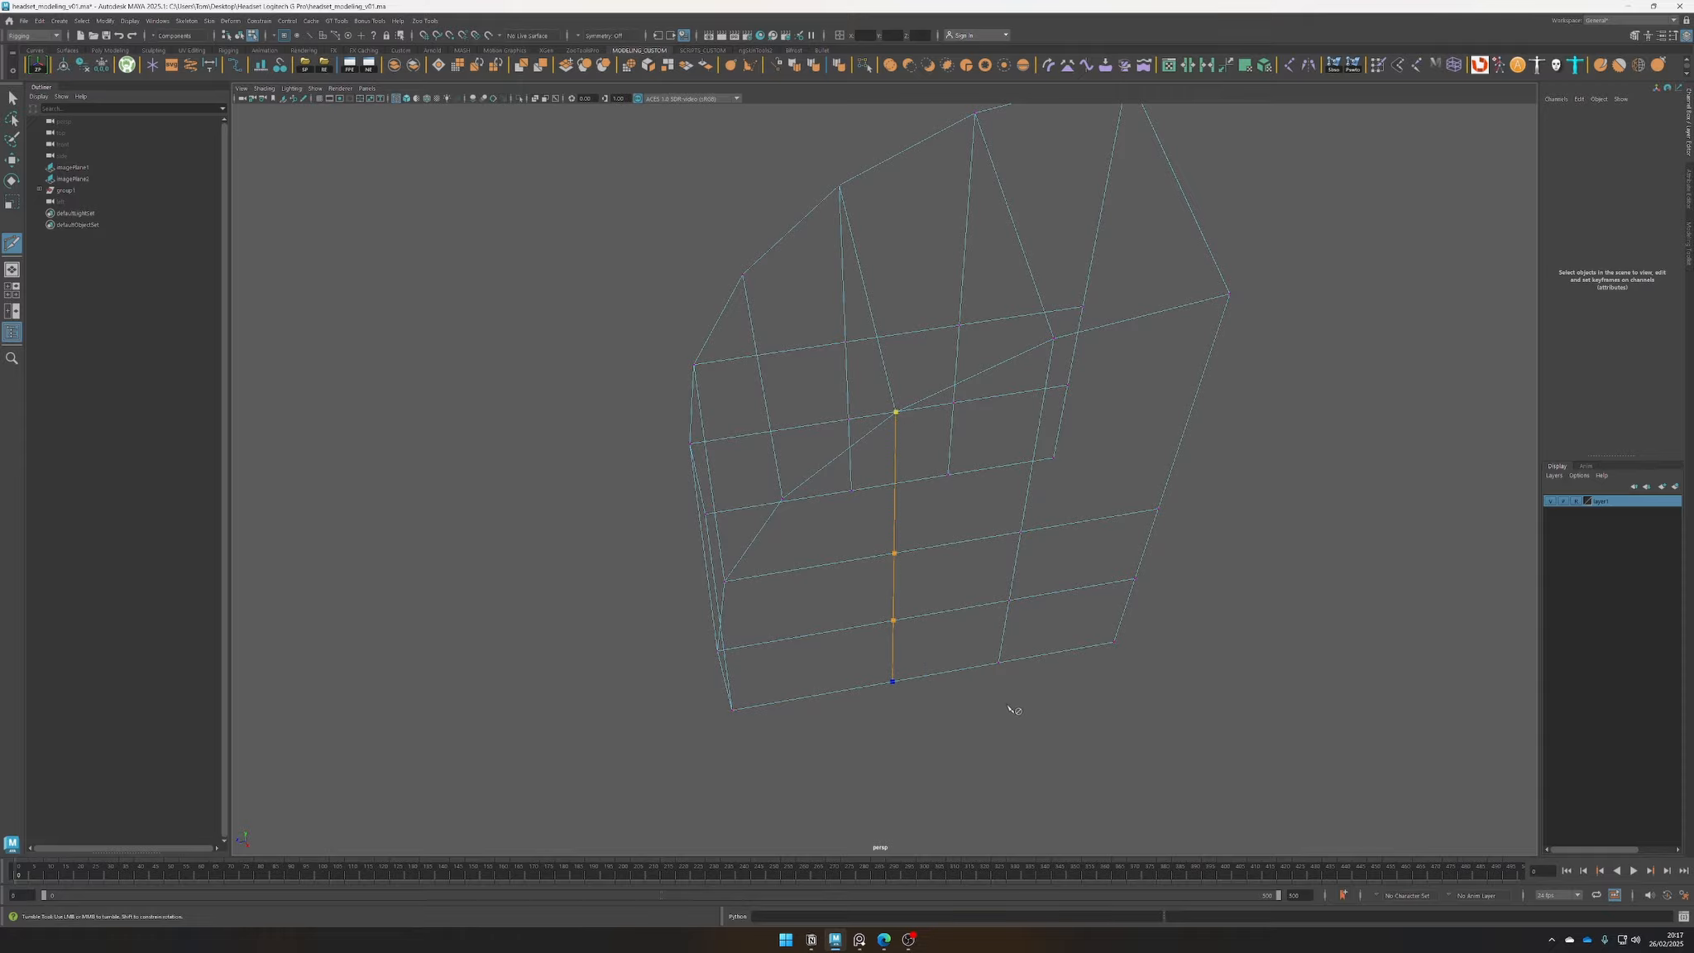
{"action": "right_click", "coordinate": [1010, 708]}
{"action": "left_click_drag", "start_coordinate": [743, 703], "coordinate": [1010, 606], "text": "alt"}
{"action": "key", "text": "q"}
{"action": "key", "text": "F8"}
Try to mirror the quarter ear cup shape on X with the World axis position, and undo the mirror
{"action": "key", "text": "ctrl+m"}
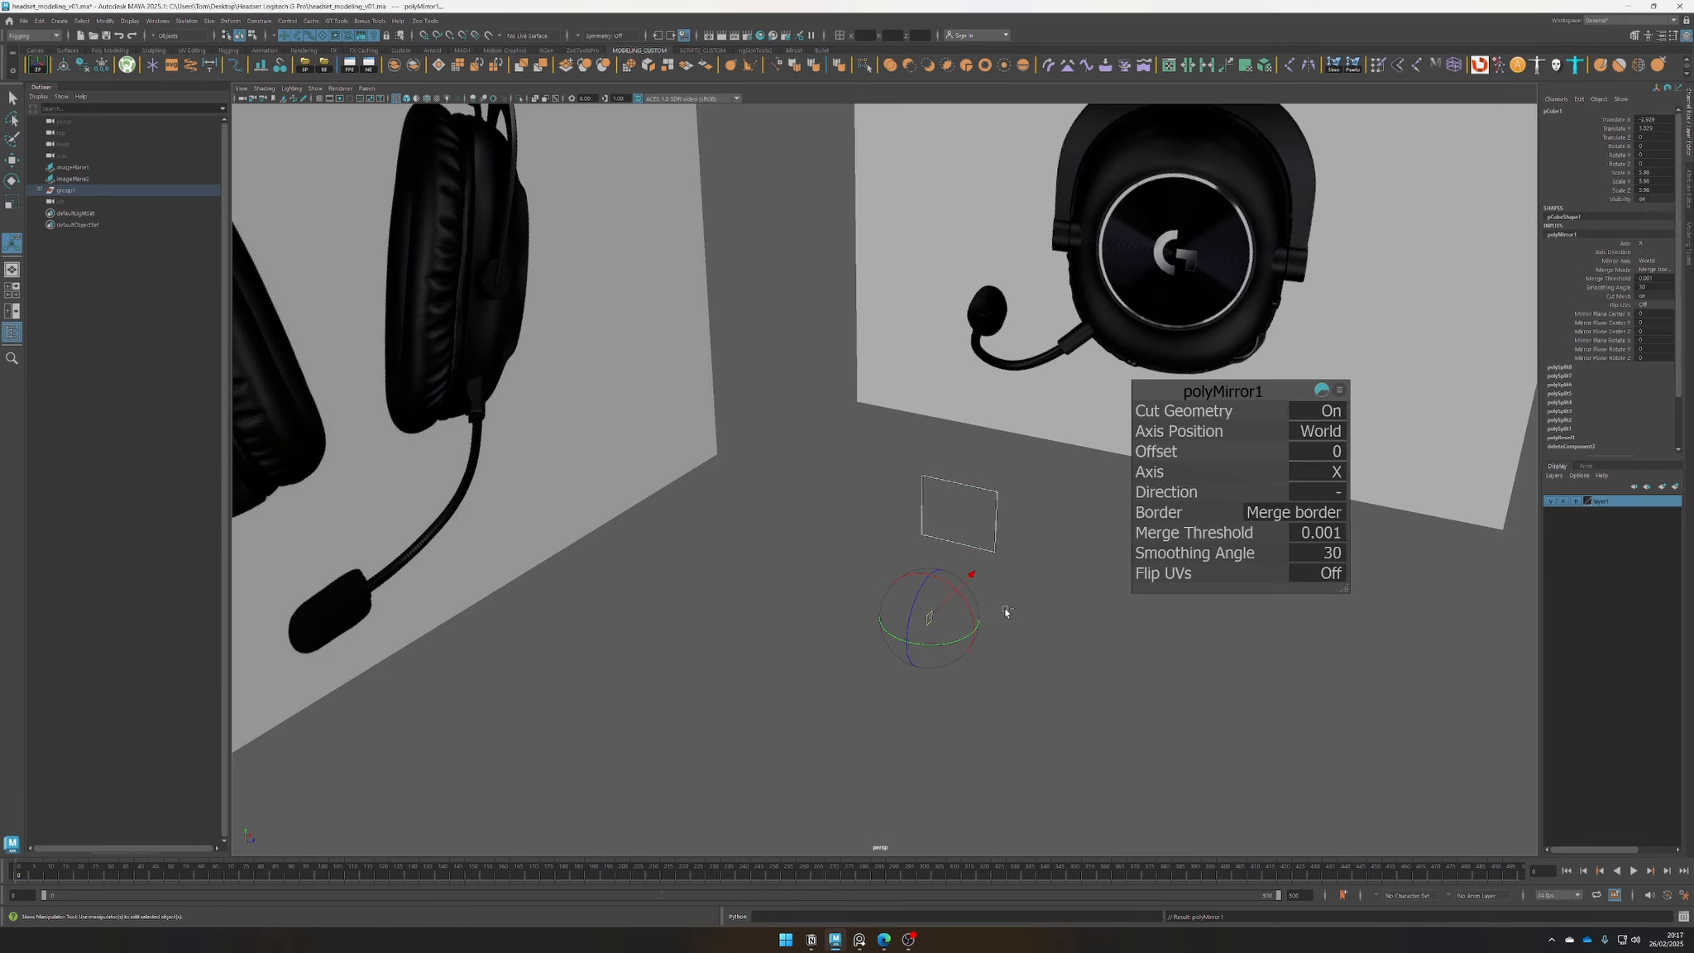
{"action": "key", "text": "ctrl+z"}
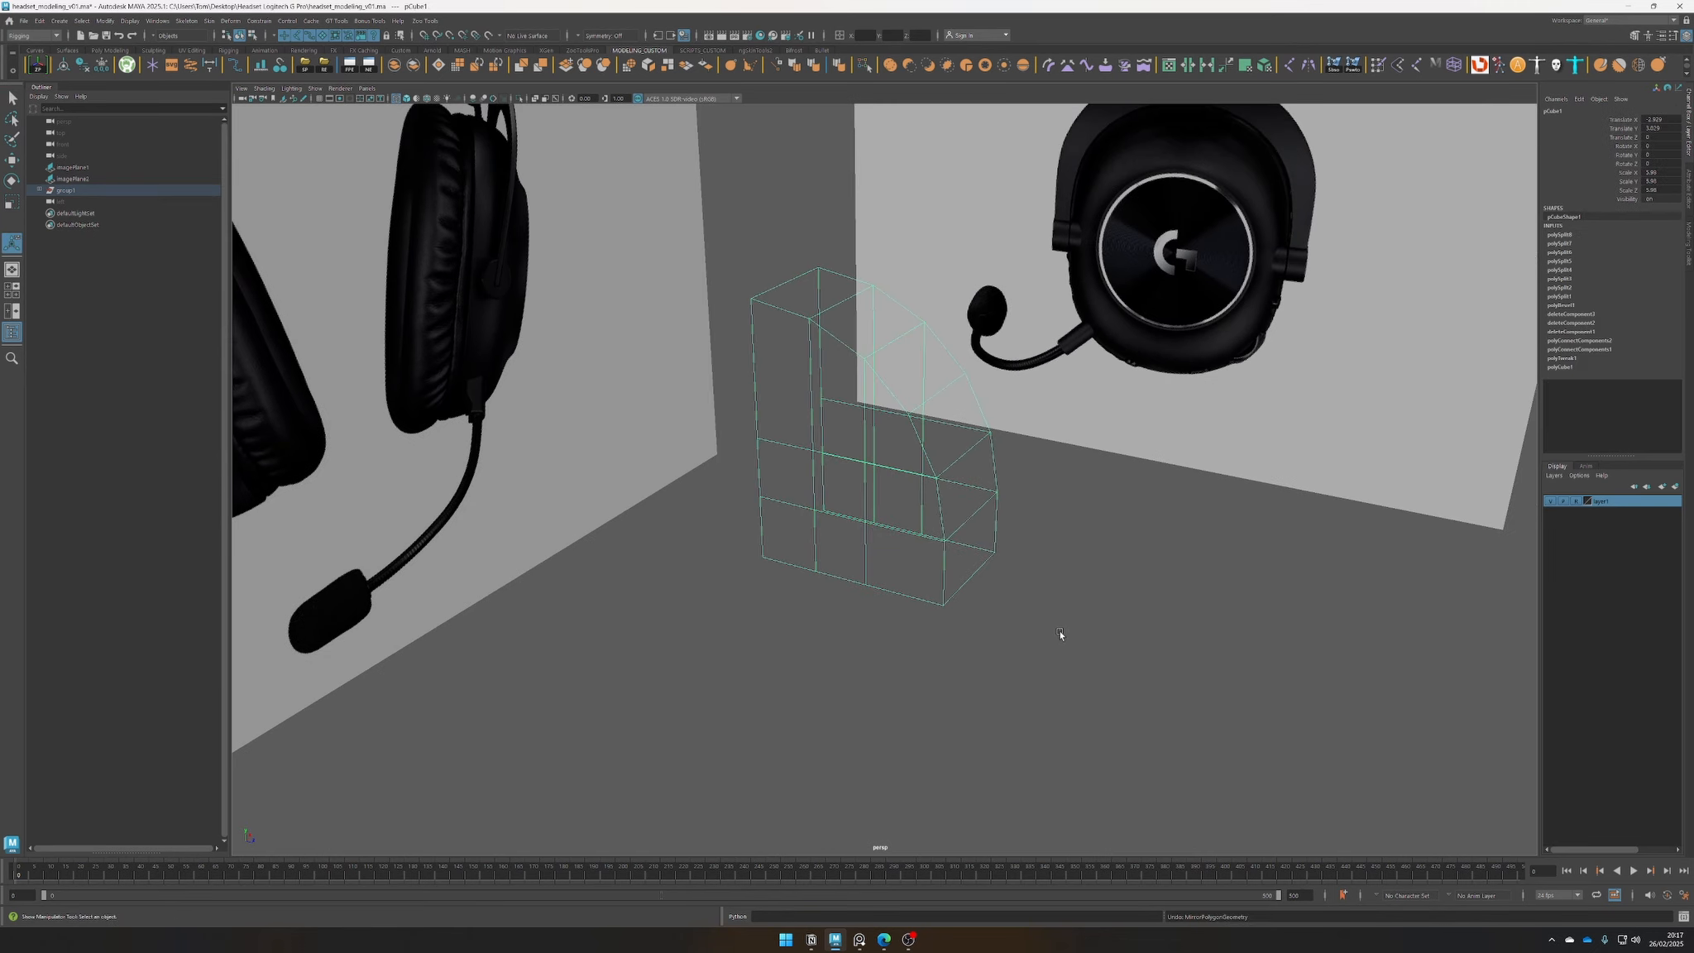
{"action": "left_click_drag", "start_coordinate": [1064, 651], "coordinate": [1024, 653], "text": "alt"}
{"action": "key", "text": "1"}
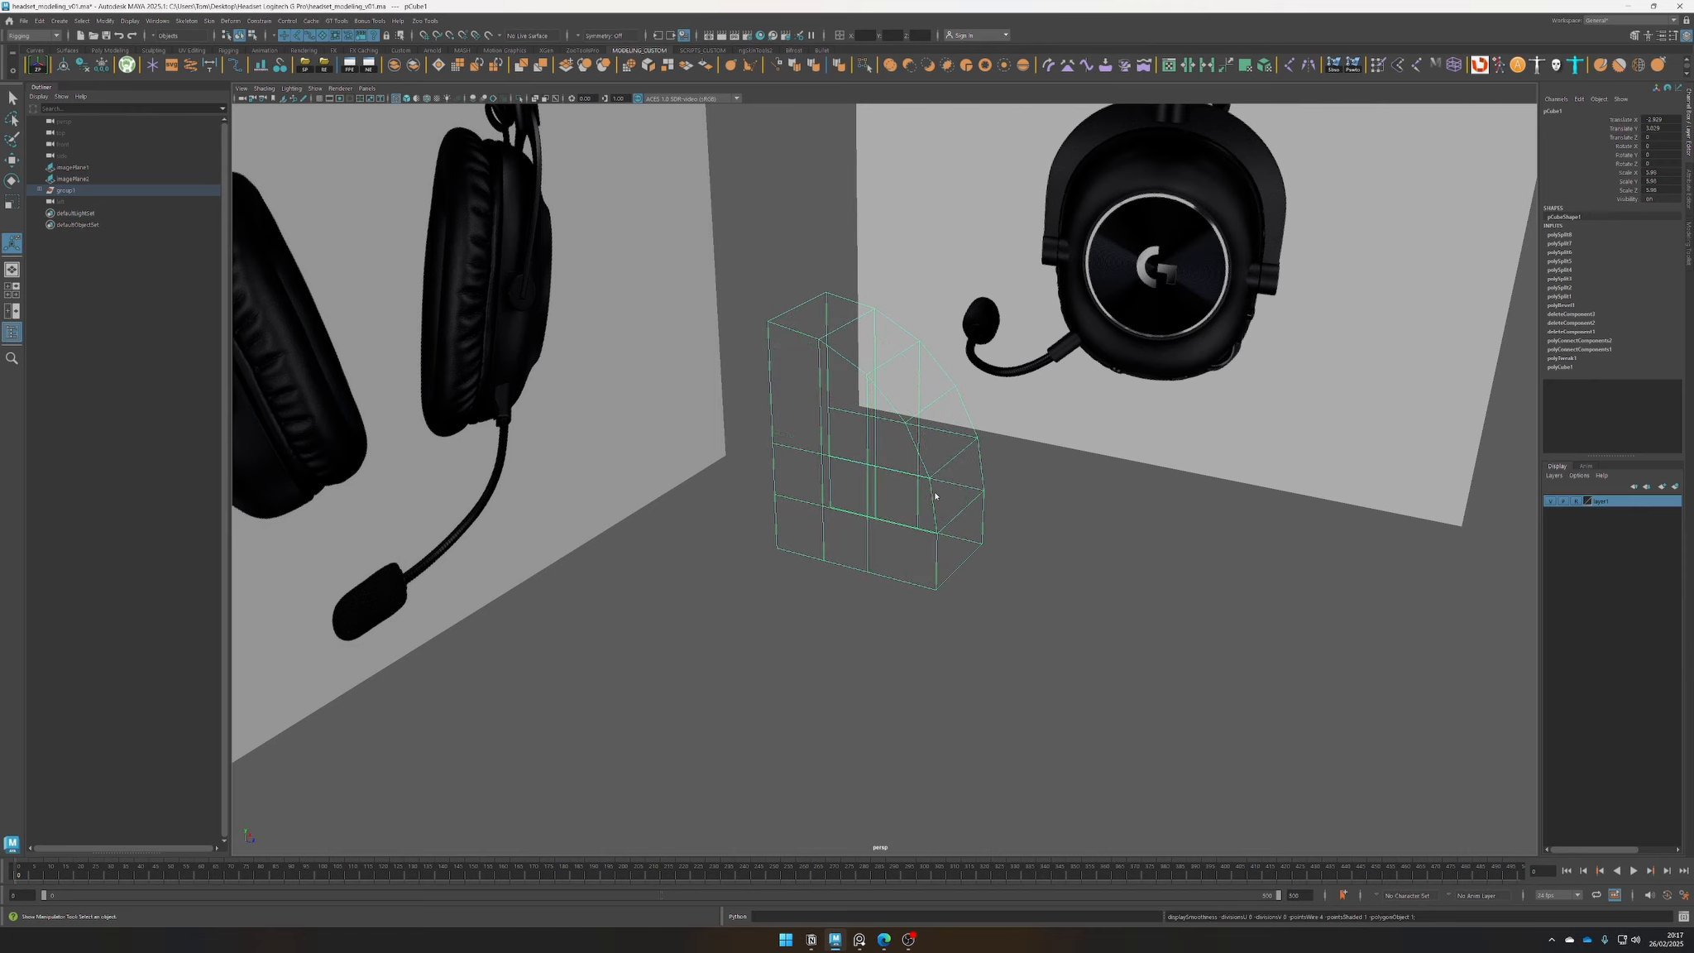
Delete the construction history of the quarter ear cup shape in object mode
{"action": "right_click_drag", "start_coordinate": [934, 494], "coordinate": [975, 480]}
{"action": "key", "text": "alt+shift+d"}
{"action": "middle_click_drag", "start_coordinate": [984, 598], "coordinate": [1030, 663], "text": "alt"}
{"action": "left_click_drag", "start_coordinate": [1031, 663], "coordinate": [1091, 674], "text": "alt"}
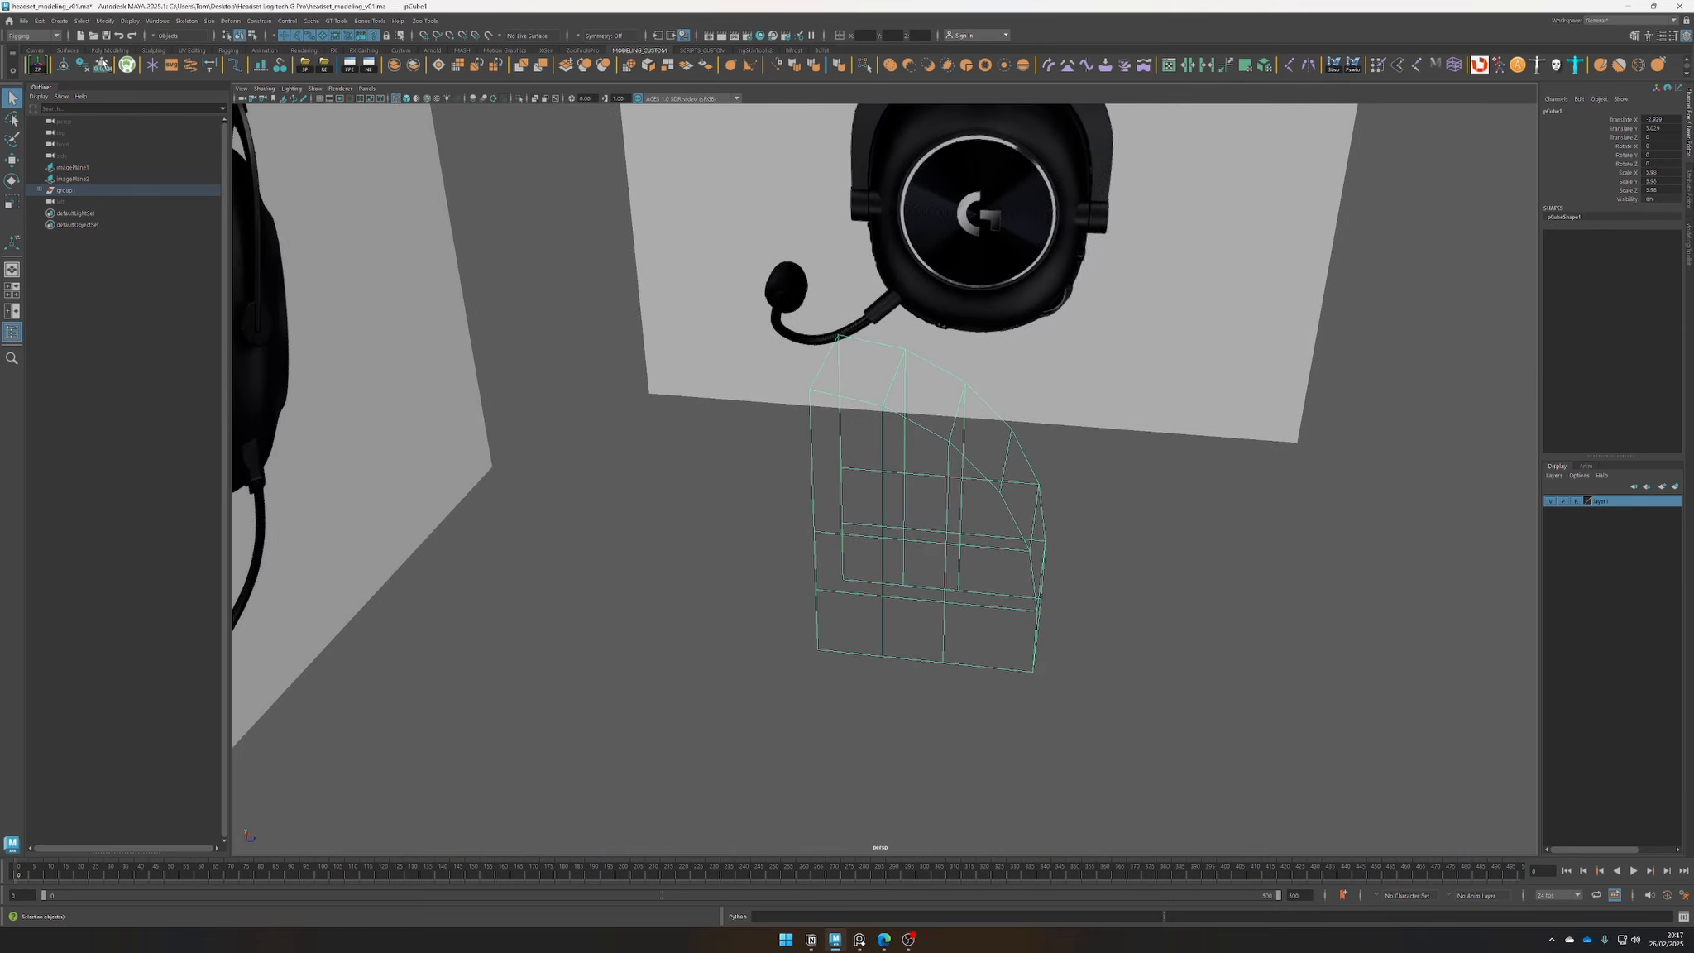
{"action": "left_click_drag", "start_coordinate": [1179, 619], "coordinate": [1074, 618], "text": "alt"}
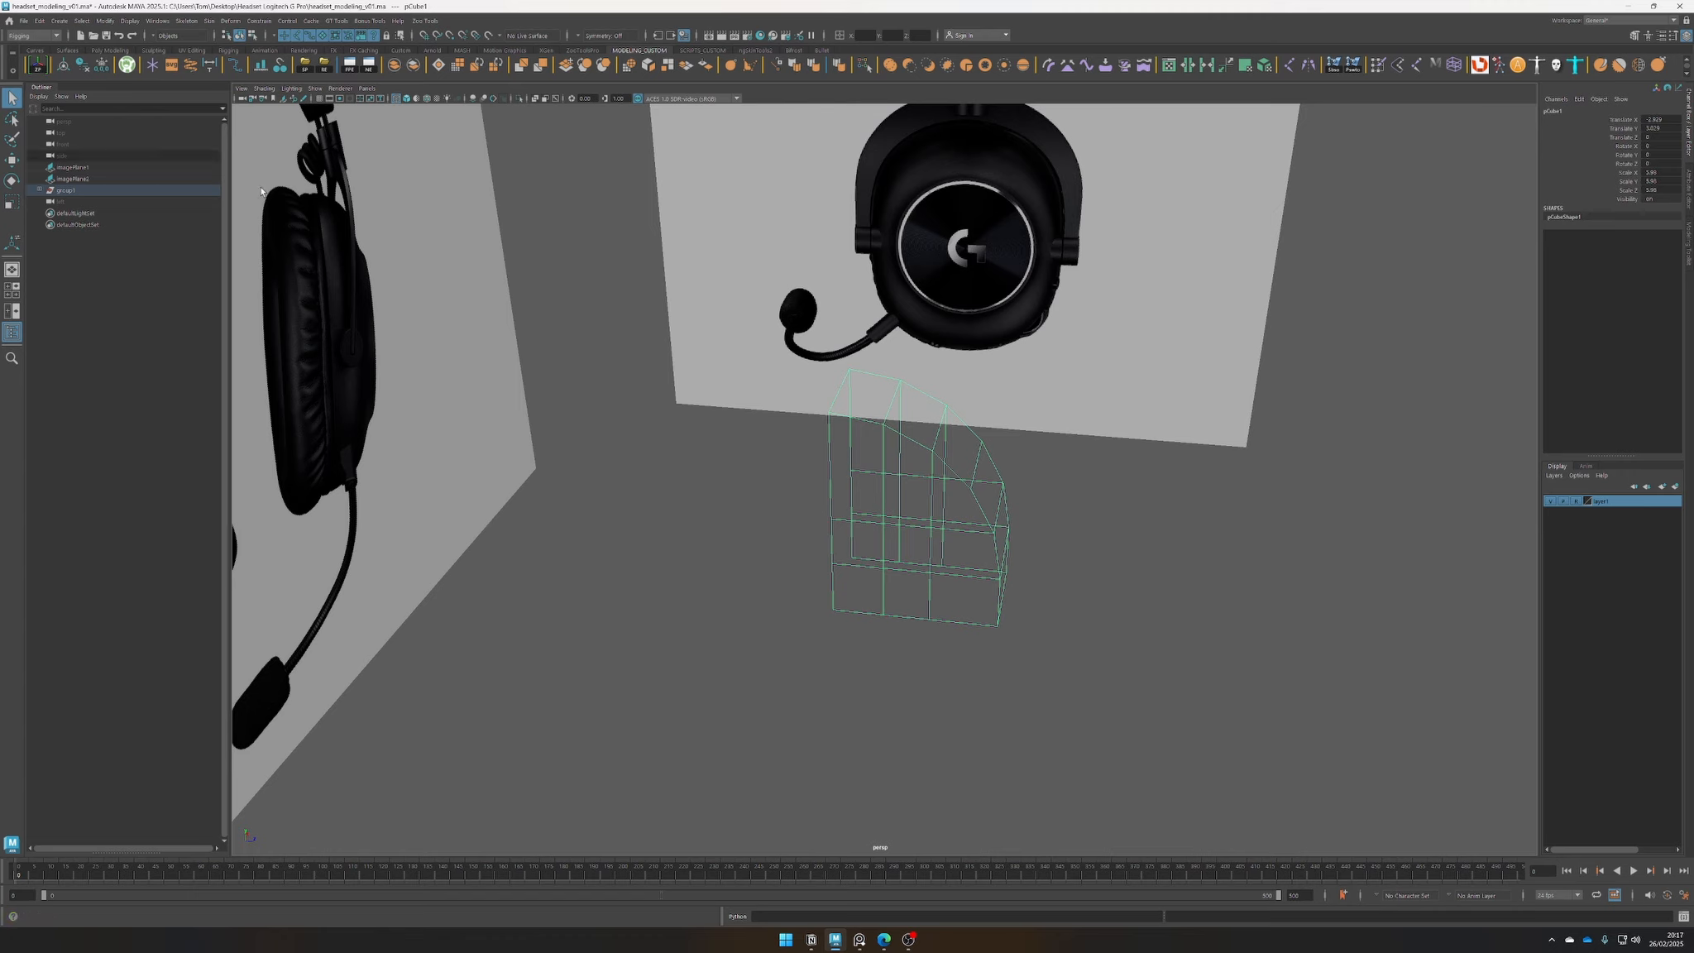
{"action": "left_click", "coordinate": [805, 517]}
{"action": "left_click", "coordinate": [831, 520]}
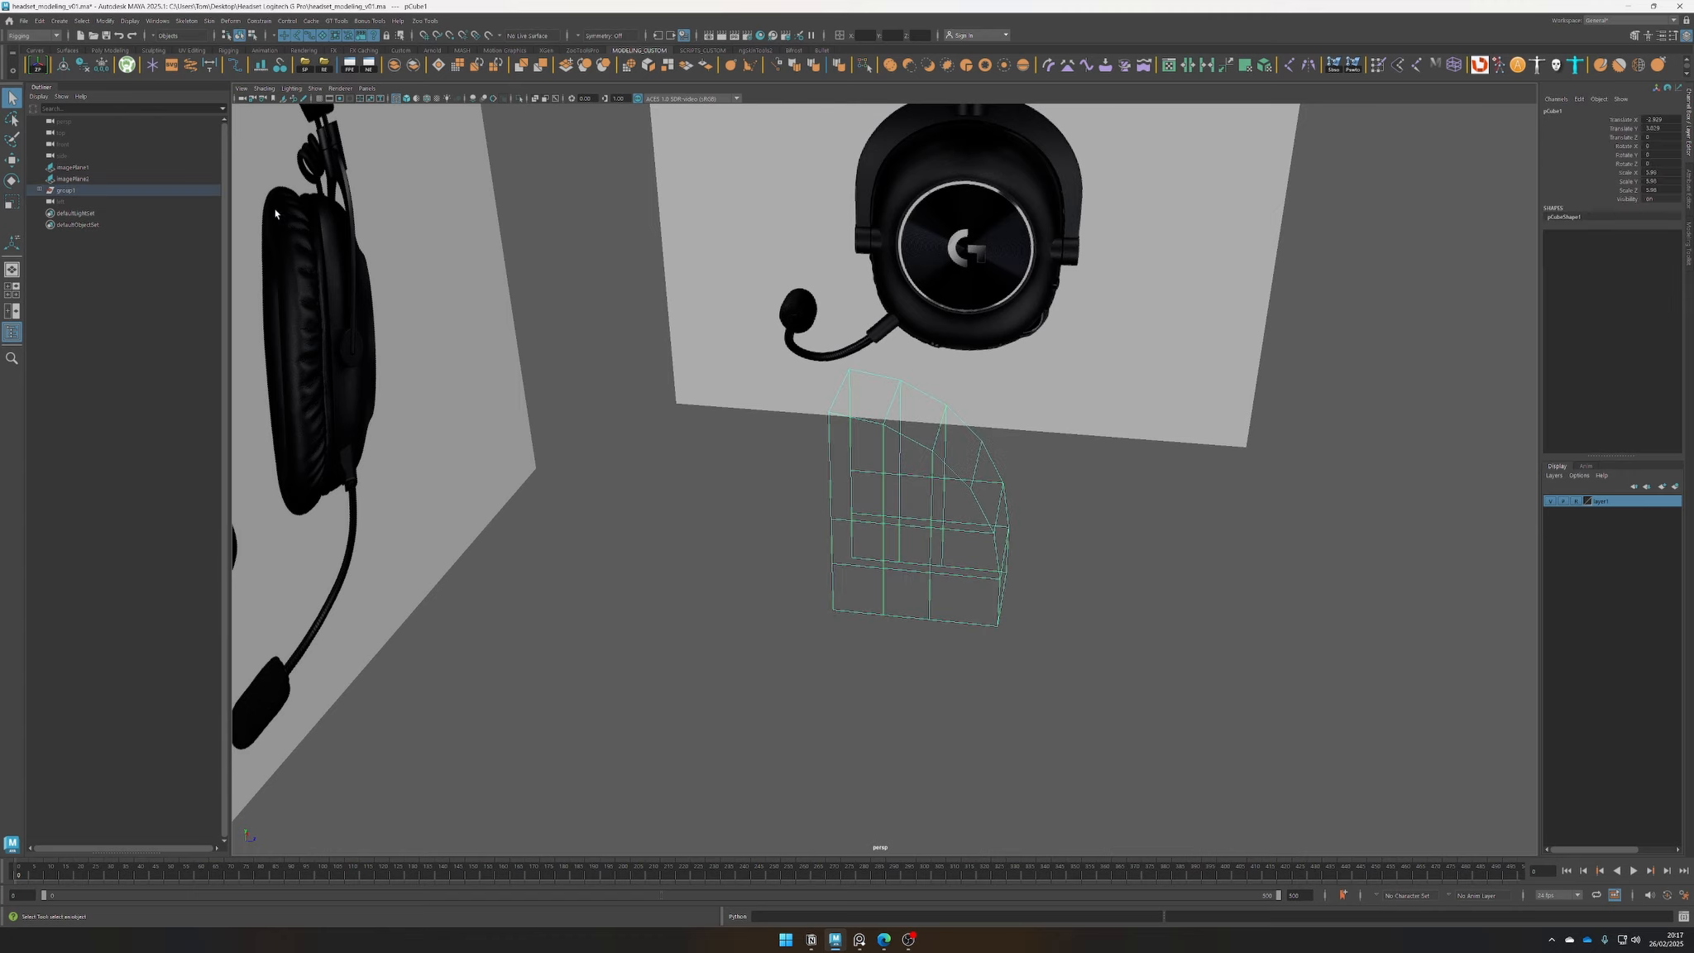
{"action": "left_click", "coordinate": [102, 64]}
{"action": "left_click", "coordinate": [796, 565]}
{"action": "left_click", "coordinate": [849, 566]}
{"action": "left_click", "coordinate": [139, 235]}
{"action": "left_click", "coordinate": [66, 190]}
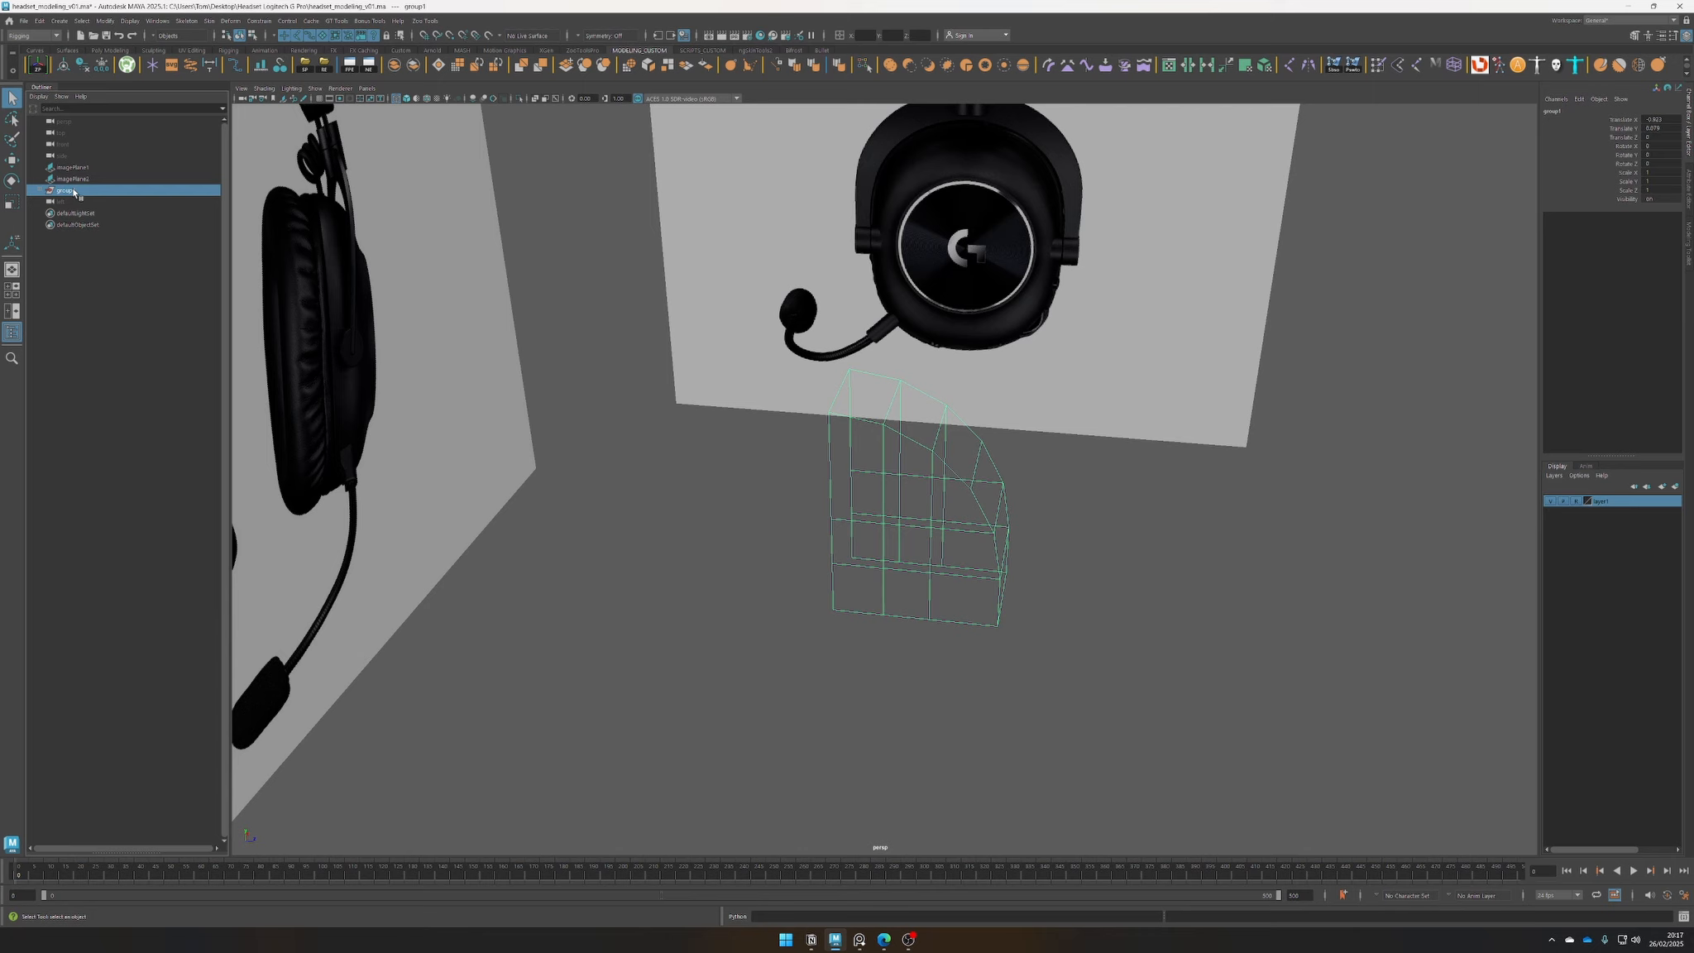
{"action": "left_click", "coordinate": [85, 69]}
{"action": "left_click", "coordinate": [1103, 629]}
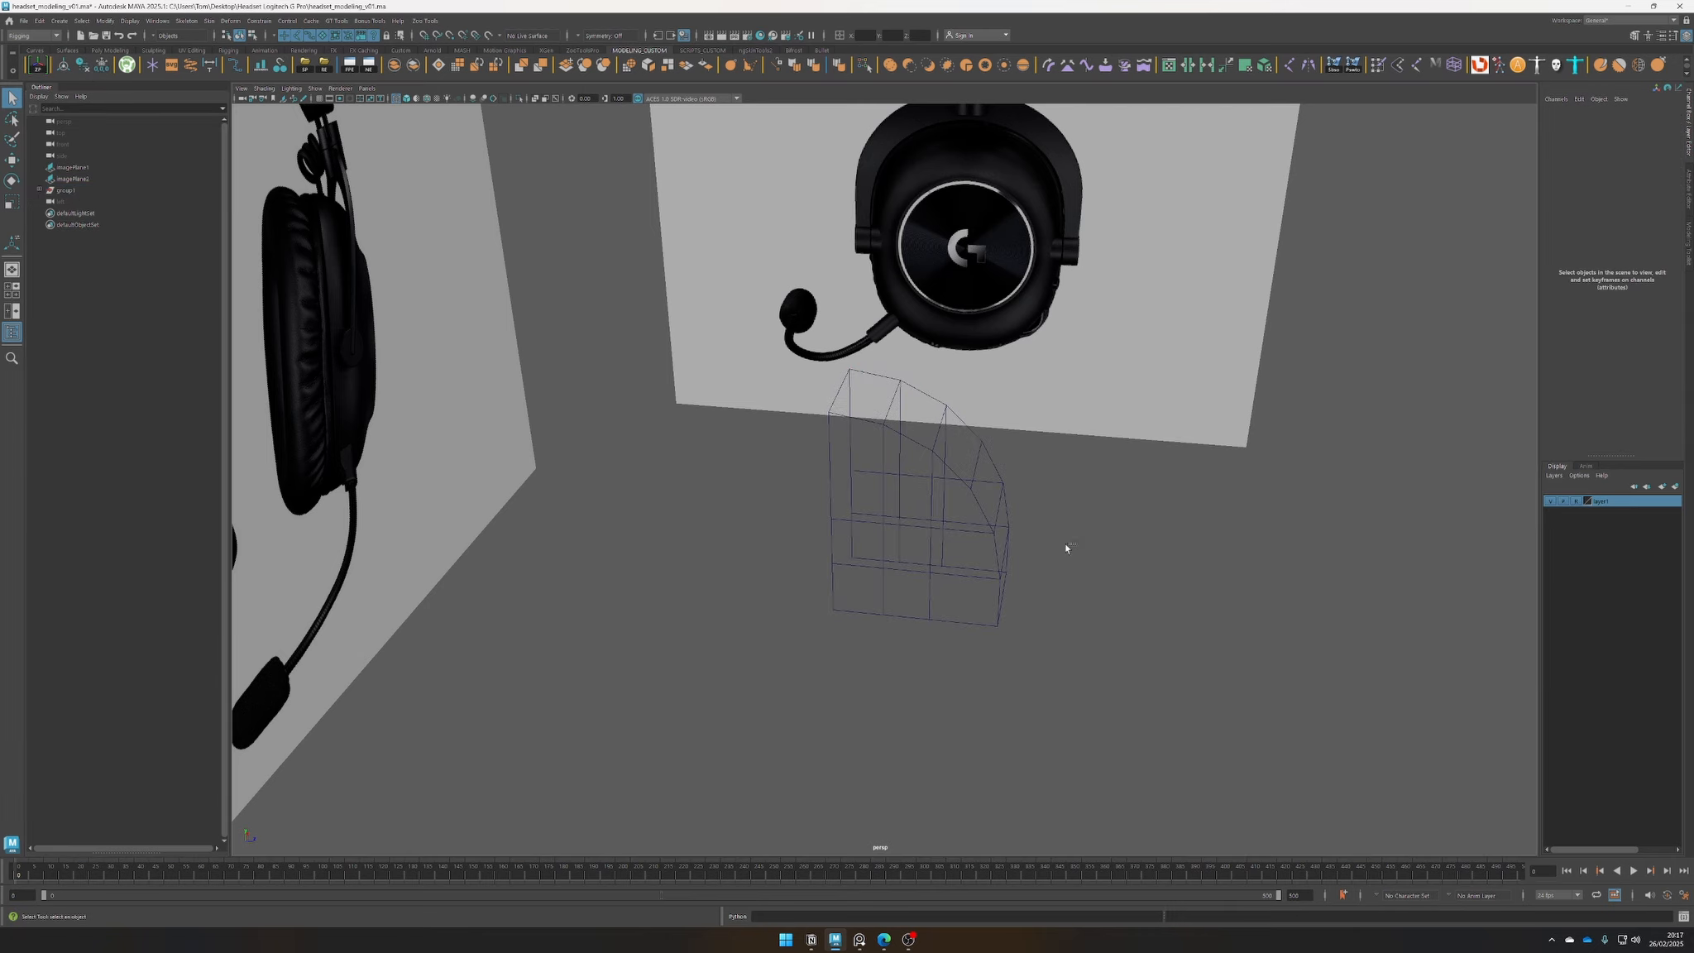
Select the quarter ear cup mesh, expand its parent group in the scene hierarchy, and inspect the mesh's pivot with the Move tool
{"action": "left_click", "coordinate": [1004, 570]}
{"action": "left_click_drag", "start_coordinate": [1076, 612], "coordinate": [953, 568], "text": "alt"}
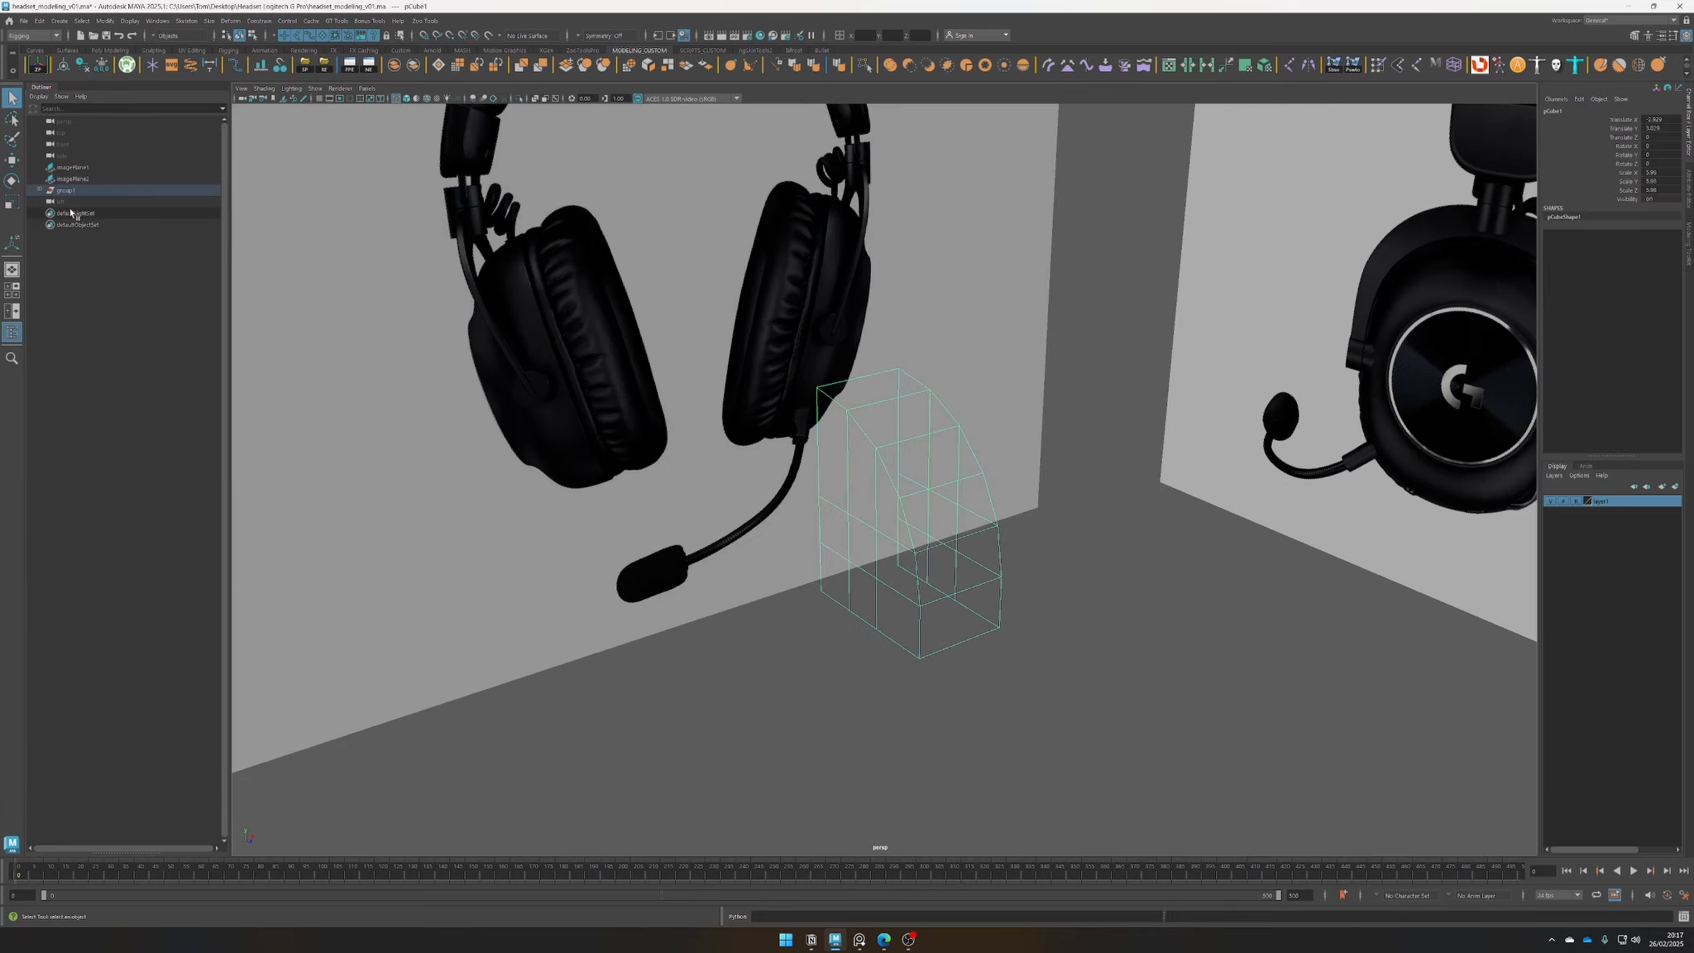
{"action": "left_click", "coordinate": [39, 191]}
{"action": "left_click", "coordinate": [696, 717]}
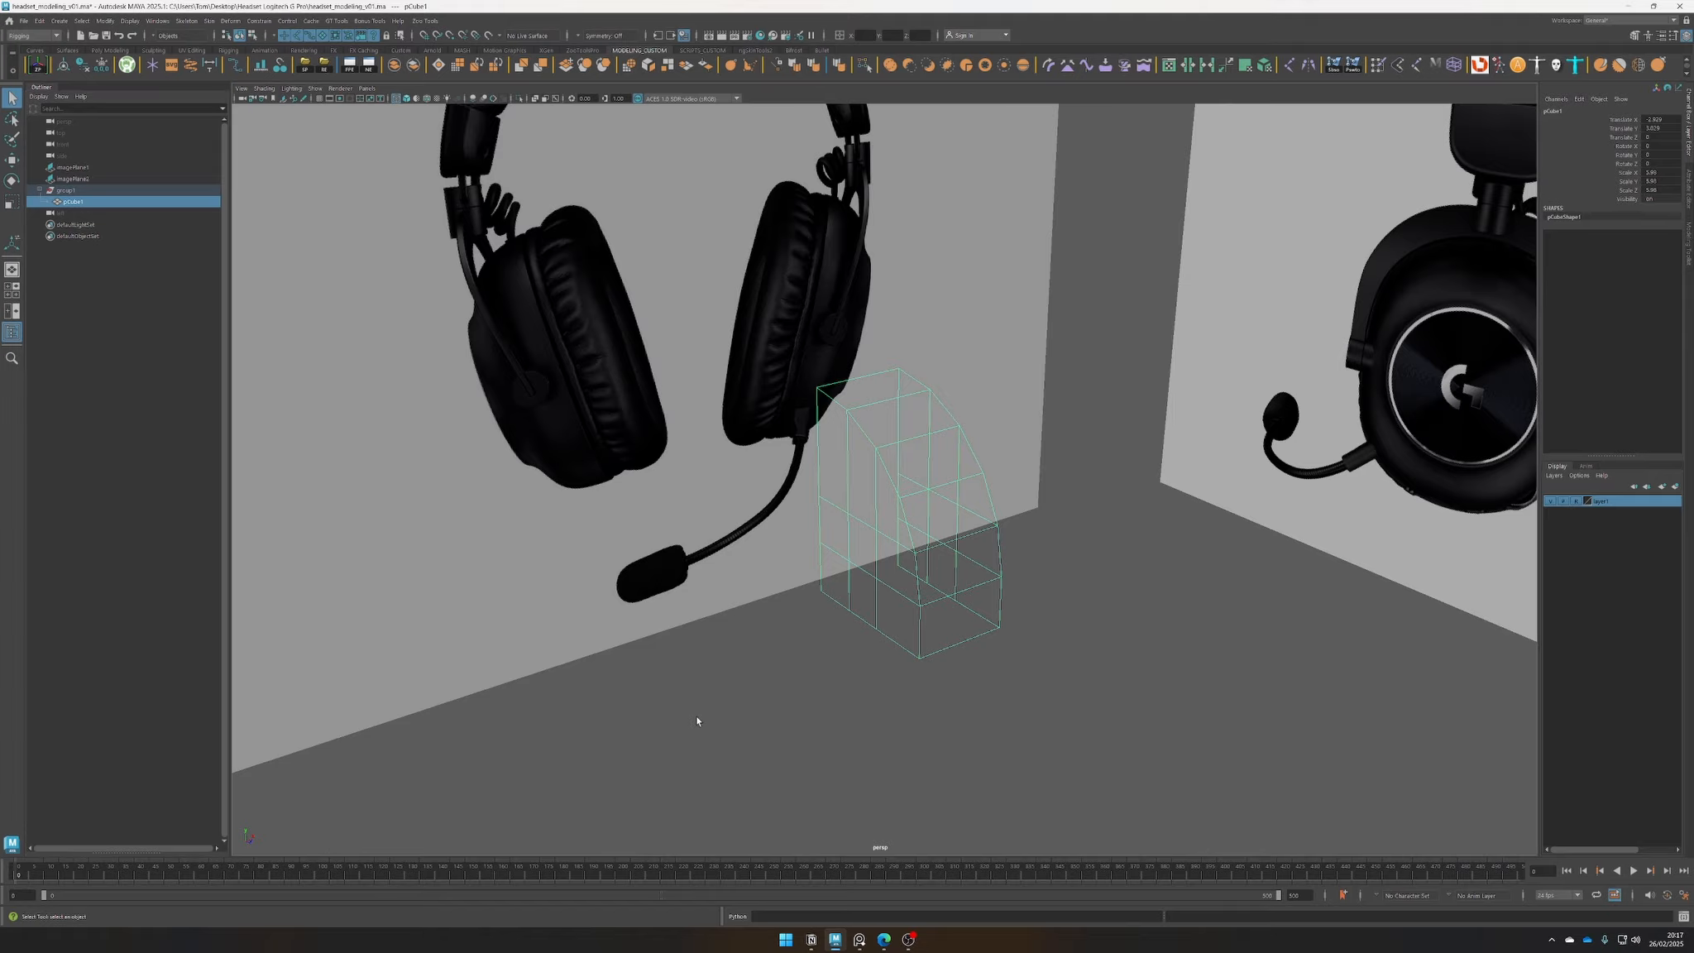
{"action": "mouse_move", "coordinate": [955, 700]}
{"action": "left_mouse_down", "text": "alt"}
{"action": "mouse_move", "coordinate": [963, 735]}
{"action": "mouse_move", "coordinate": [950, 653]}
{"action": "mouse_move", "coordinate": [1039, 696]}
{"action": "mouse_move", "coordinate": [950, 652]}
{"action": "mouse_move", "coordinate": [938, 683]}
{"action": "left_mouse_up", "text": "alt"}
{"action": "left_click", "coordinate": [932, 658]}
{"action": "key", "text": "w"}
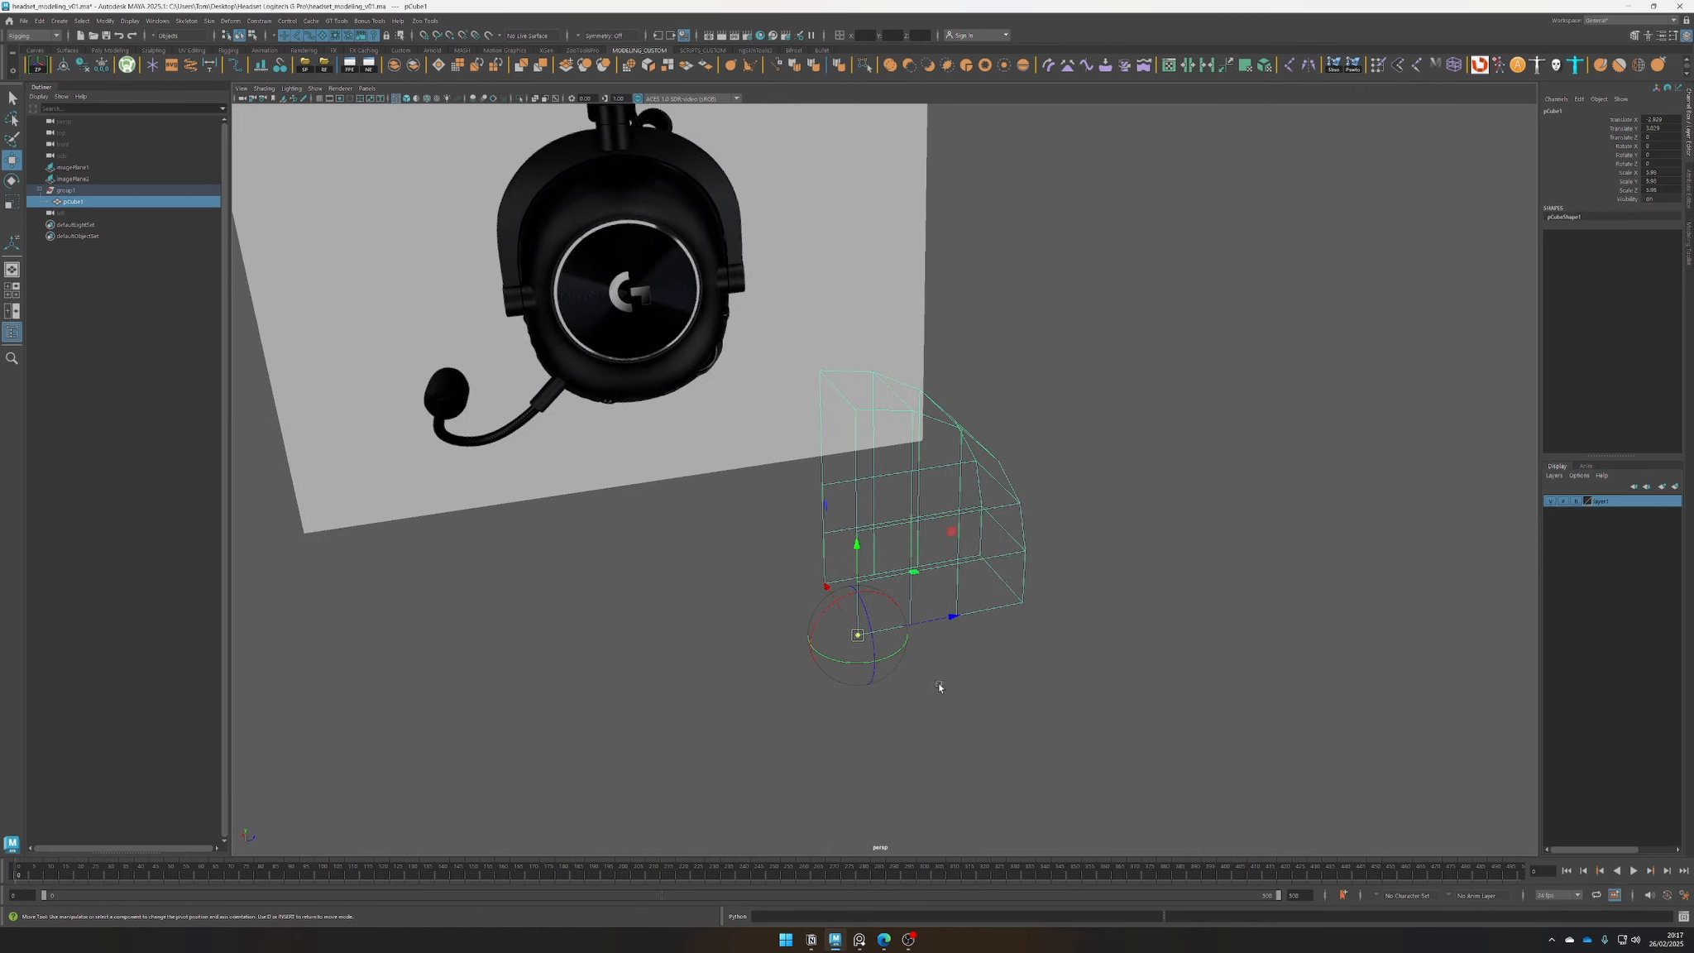
Mirror the quarter ear cup shape with the axis position set to Object
{"action": "left_click_drag", "start_coordinate": [1096, 738], "coordinate": [1021, 735], "text": "alt"}
{"action": "key", "text": "g"}
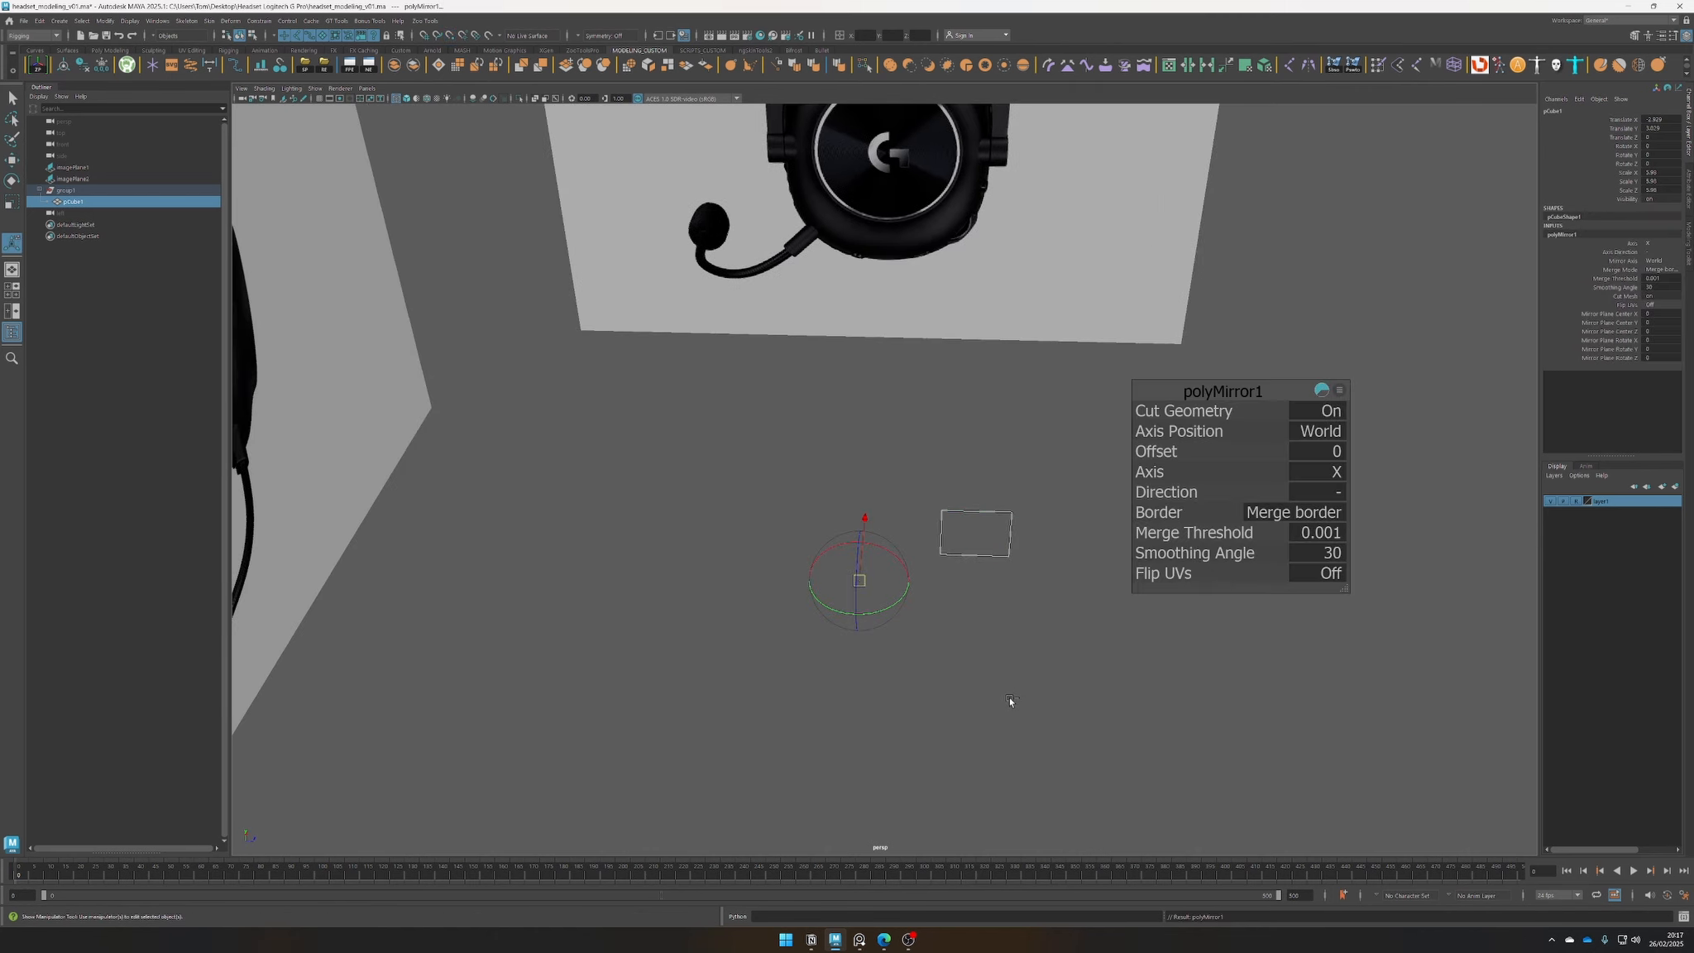
{"action": "left_click", "coordinate": [1324, 434]}
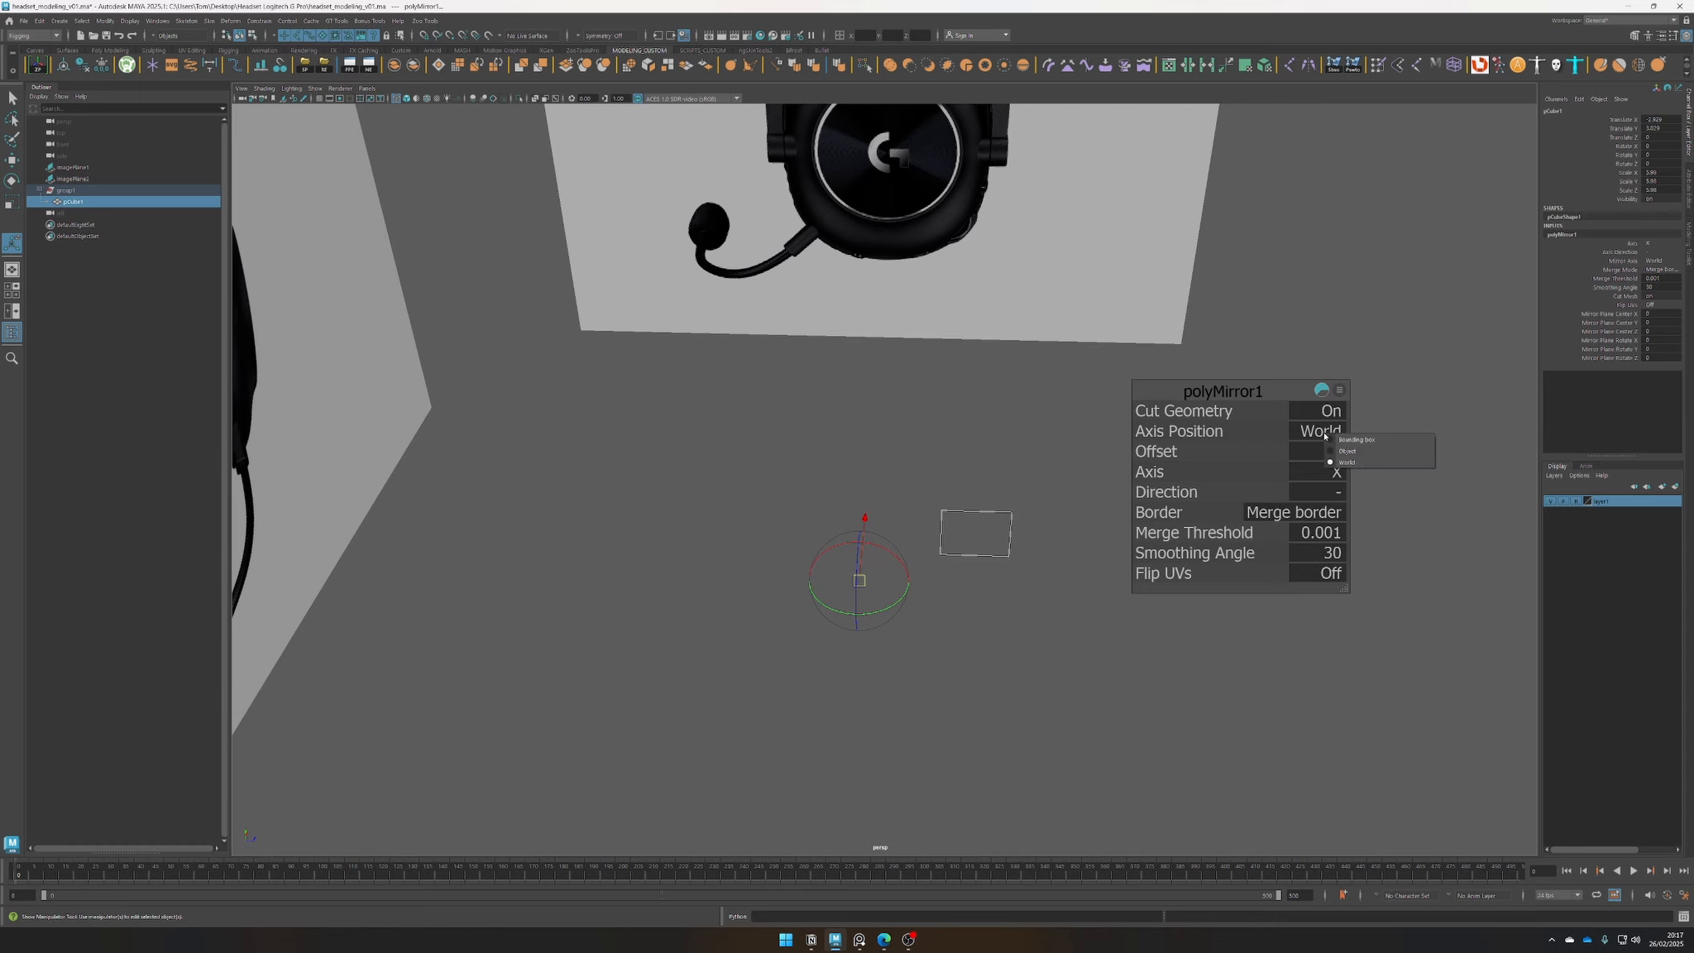
{"action": "left_click", "coordinate": [1381, 451]}
{"action": "left_click_drag", "start_coordinate": [1056, 669], "coordinate": [1039, 667], "text": "alt"}
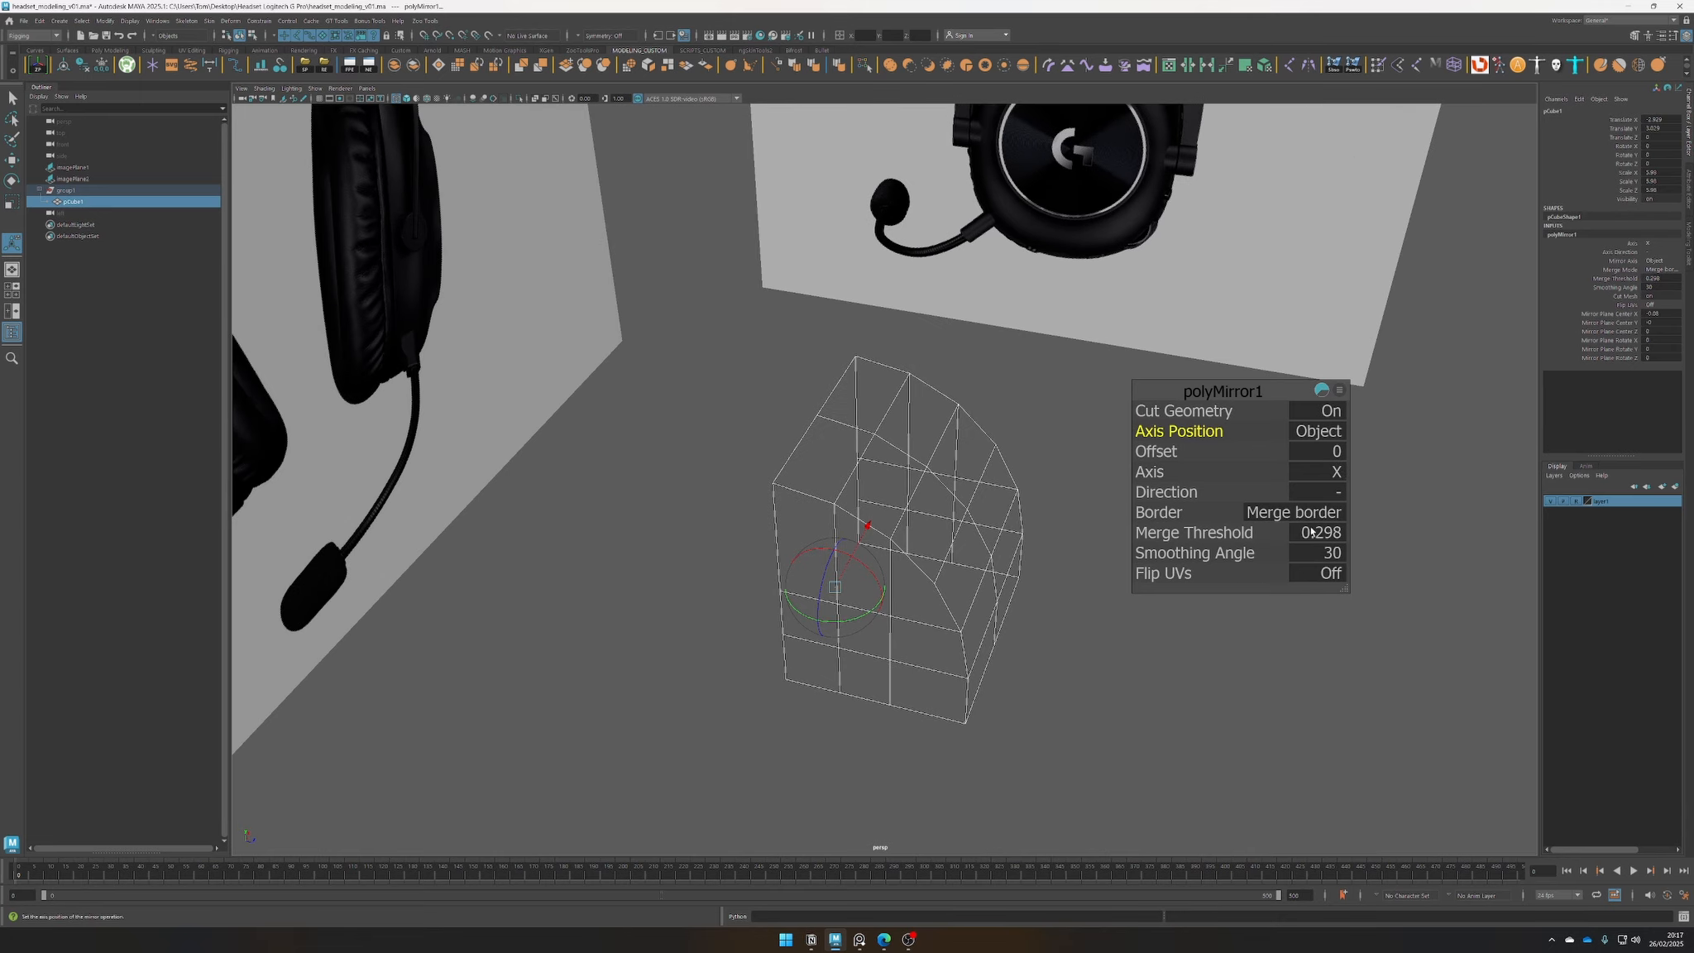
Set the mirror axis to Z and the merge threshold to 0.1 to form the upper half of the ear cup
{"action": "left_click", "coordinate": [1337, 472]}
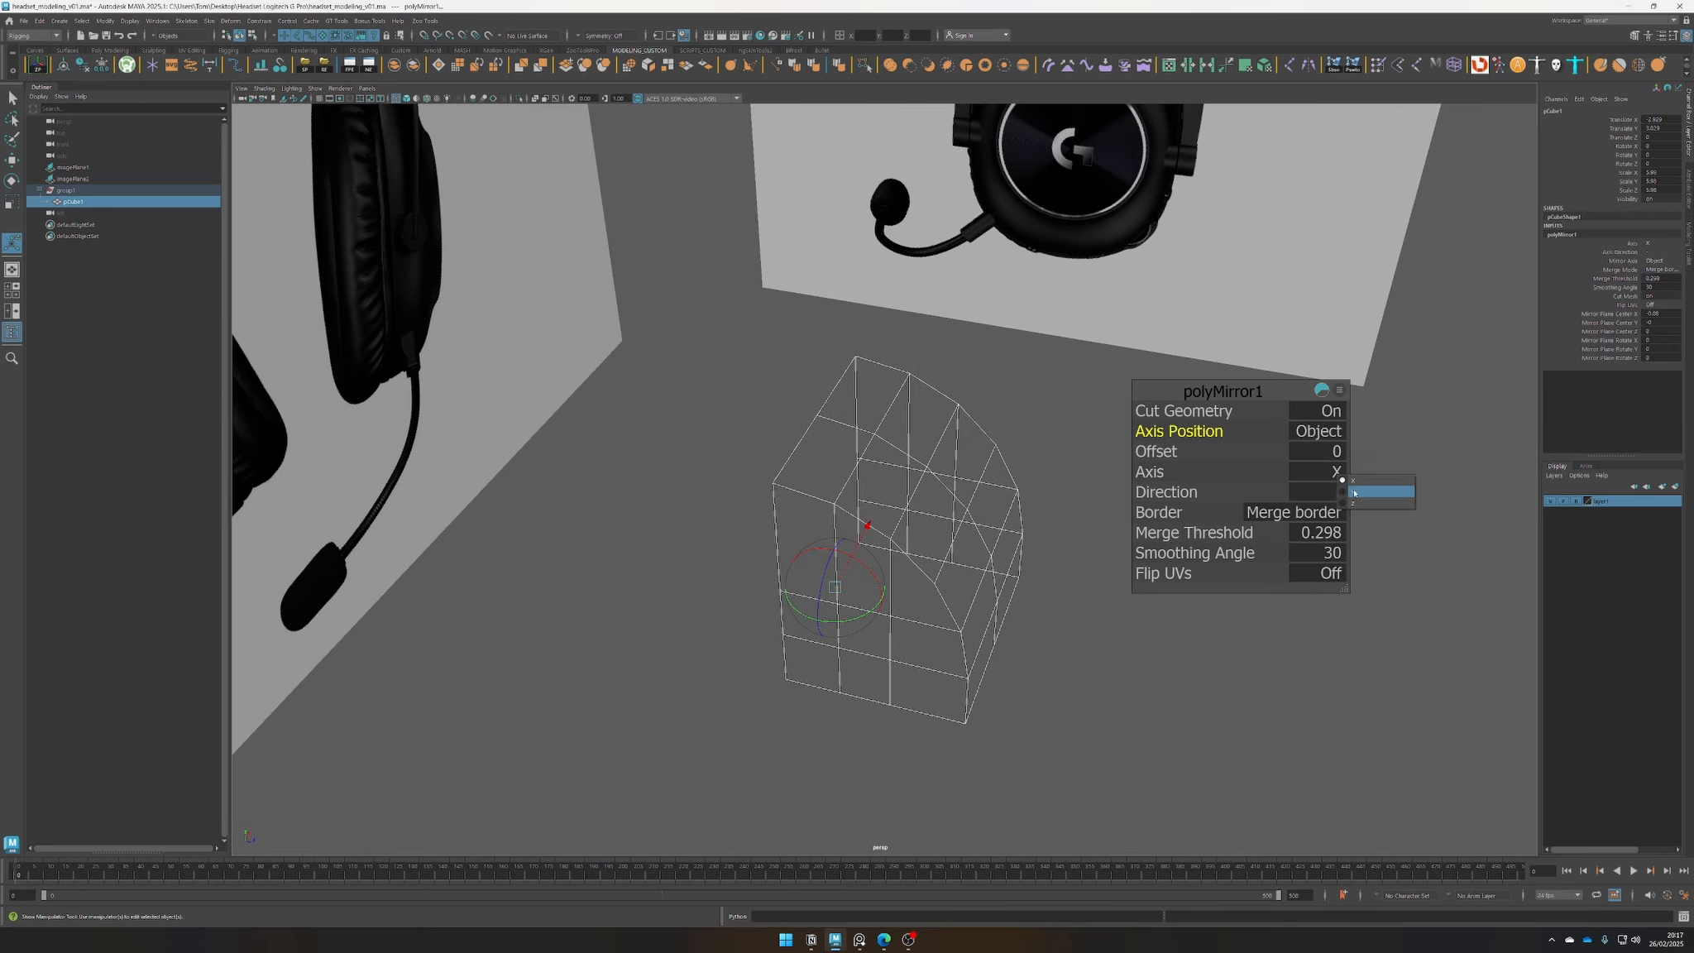
{"action": "left_click", "coordinate": [1359, 503]}
{"action": "left_click_drag", "start_coordinate": [952, 641], "coordinate": [1018, 640], "text": "alt"}
{"action": "left_click_drag", "start_coordinate": [1253, 532], "coordinate": [1237, 532]}
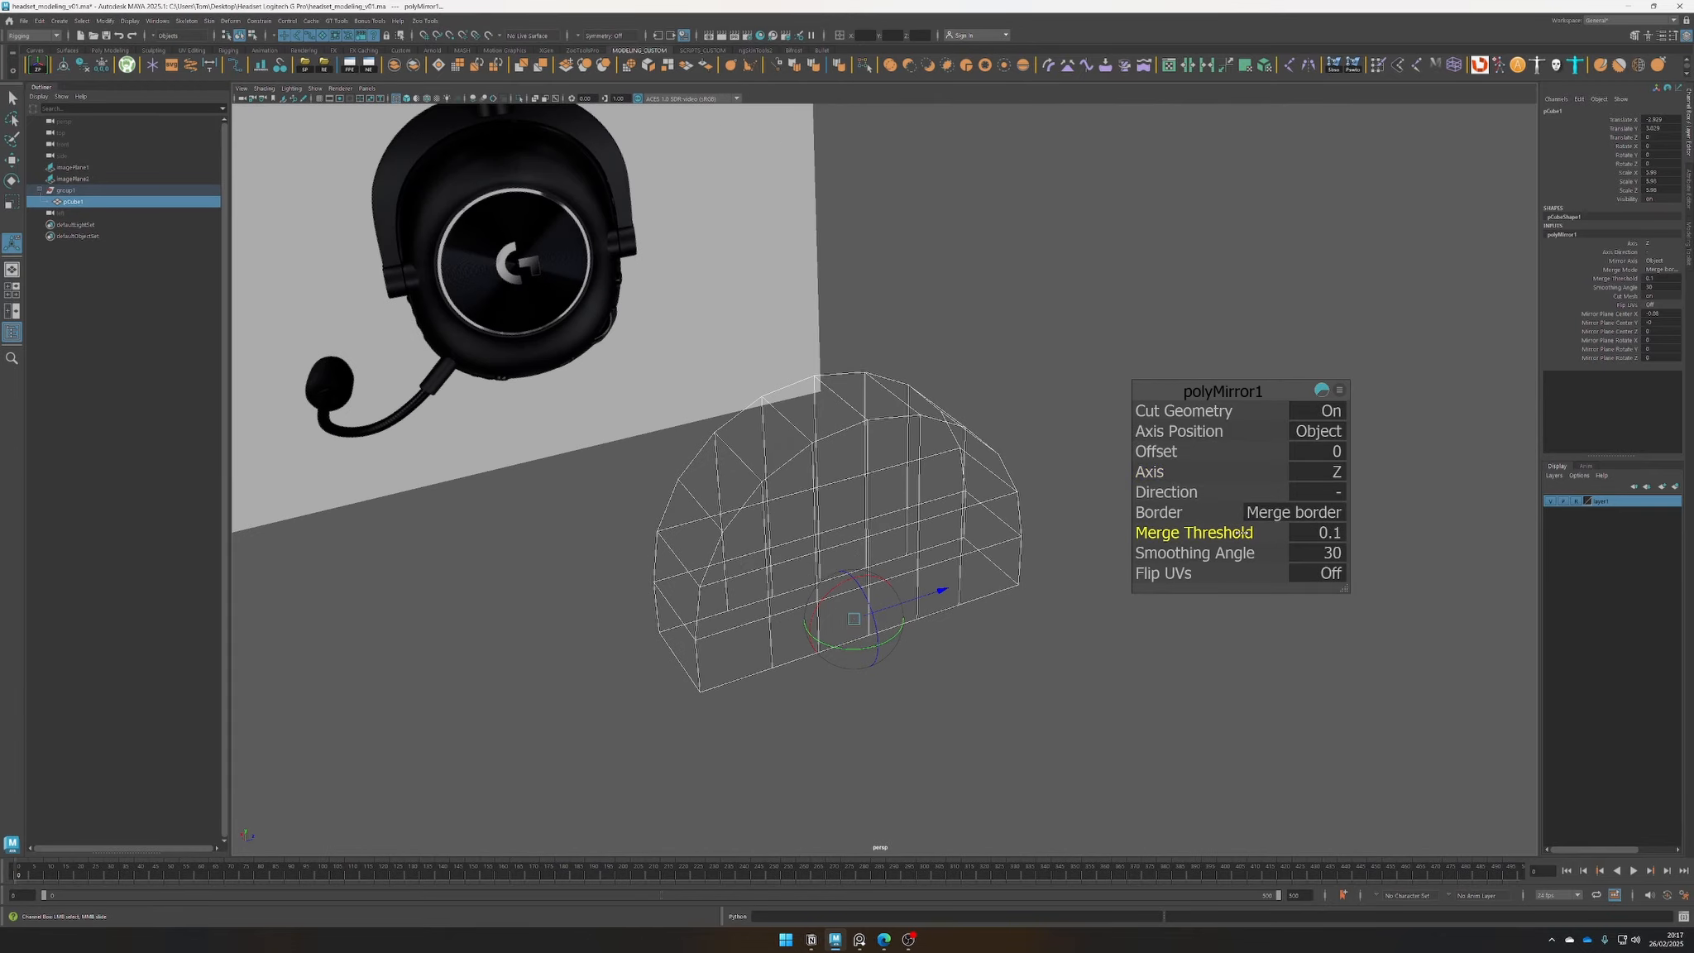
{"action": "left_click_drag", "start_coordinate": [1109, 637], "coordinate": [835, 705], "text": "alt"}
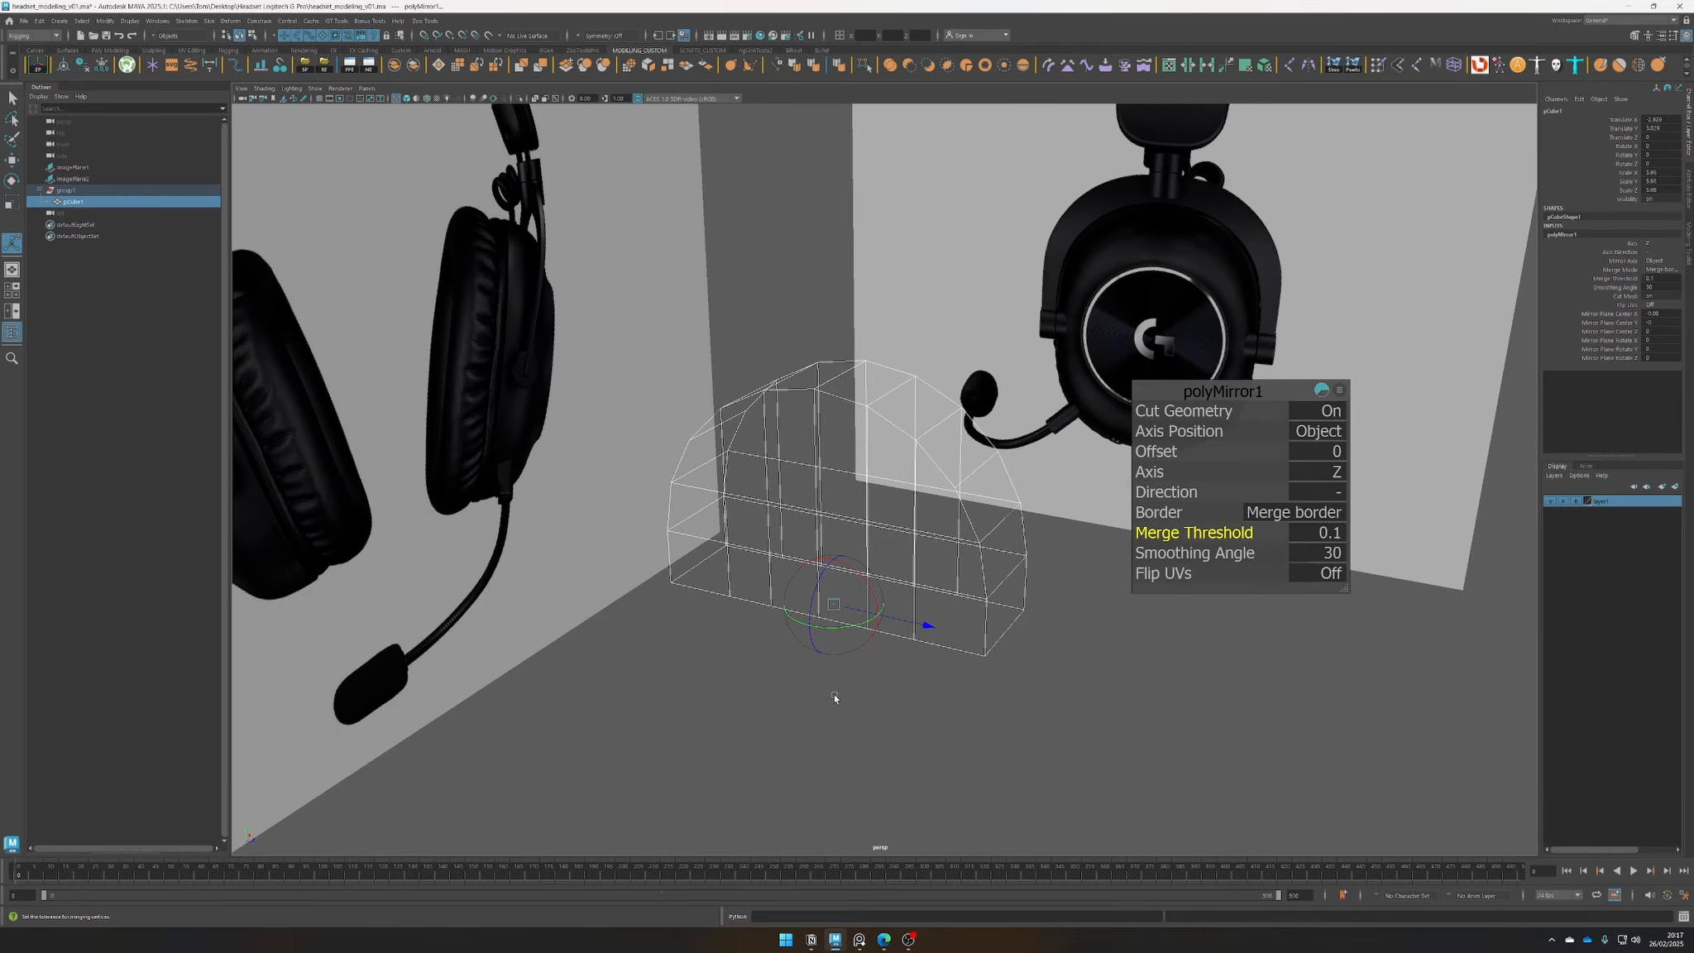
Delete the half ear cup's construction history and mirror it again with the axis position set to Object
{"action": "key", "text": "alt+shift+d"}
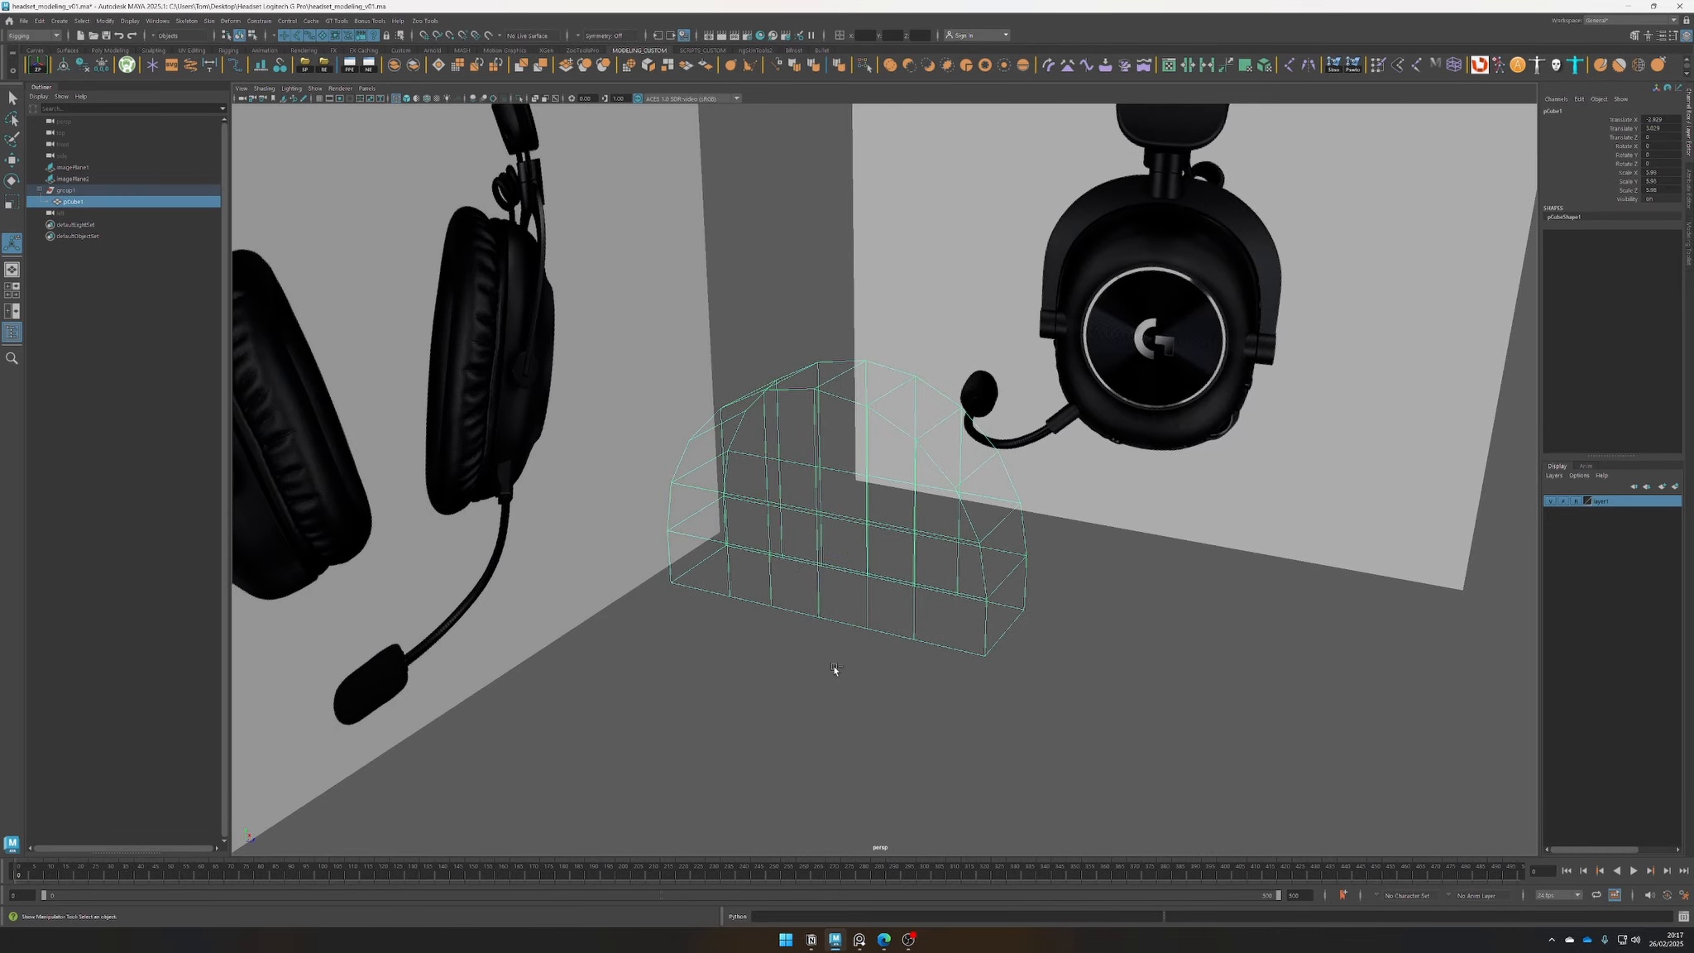
{"action": "key", "text": "g"}
{"action": "left_click", "coordinate": [1341, 437]}
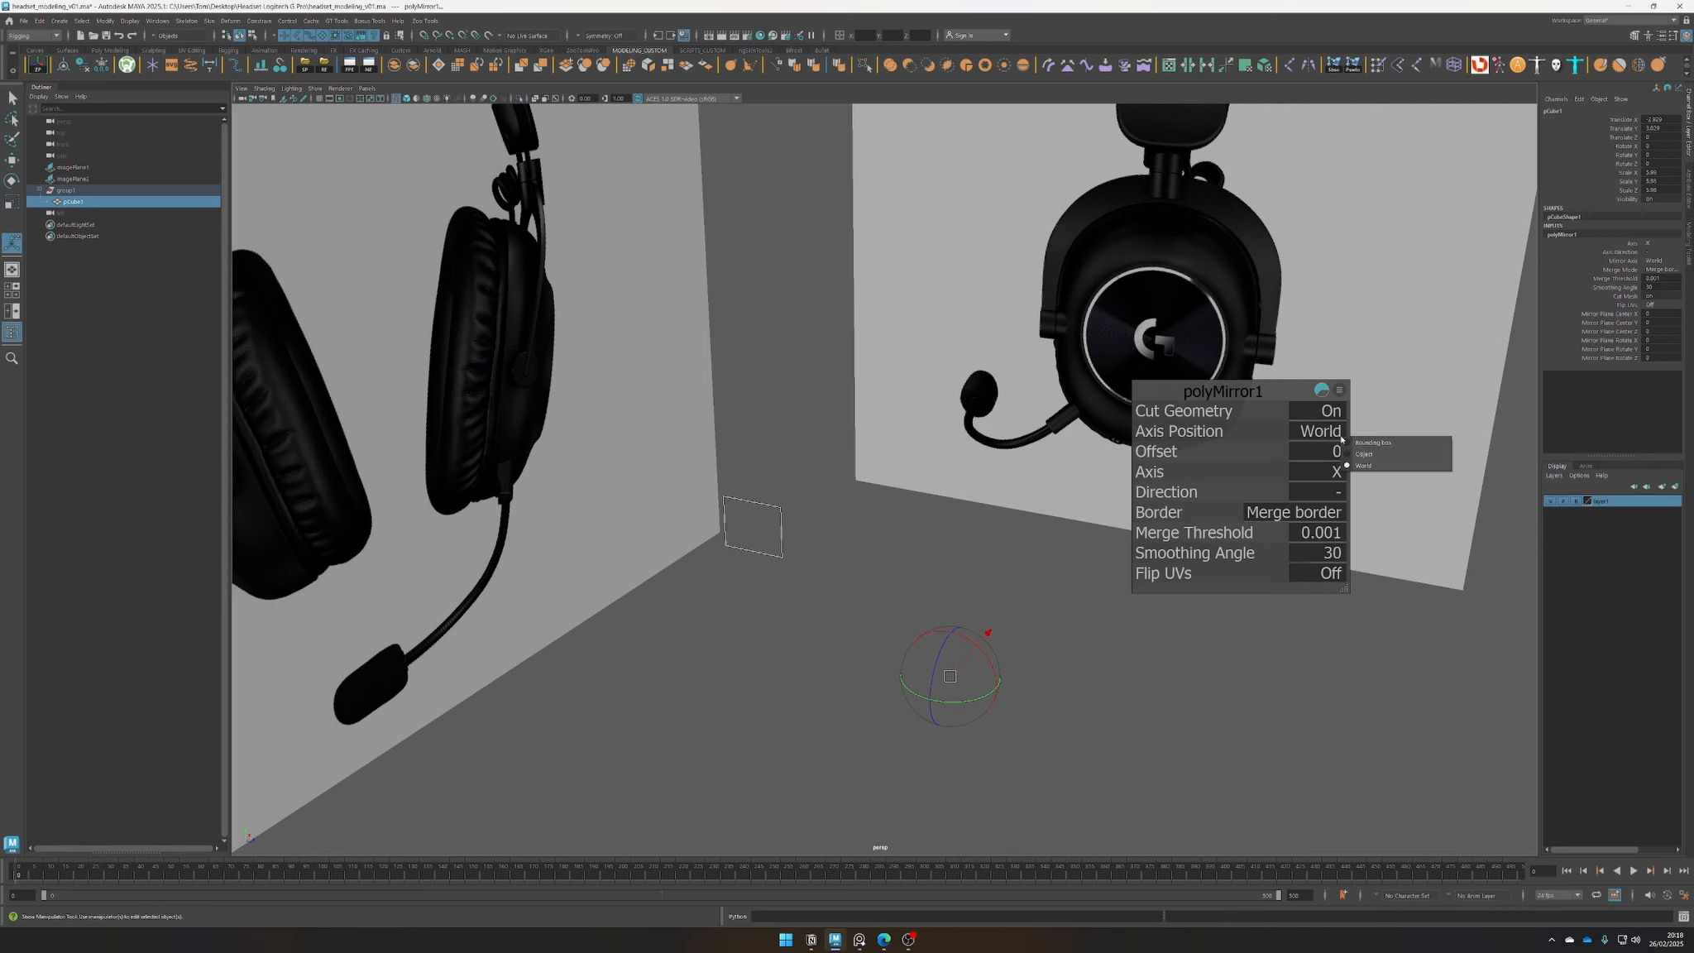
{"action": "left_click", "coordinate": [1363, 454]}
Set the mirror axis to Y to complete the full ear cup shape
{"action": "left_click", "coordinate": [1342, 473]}
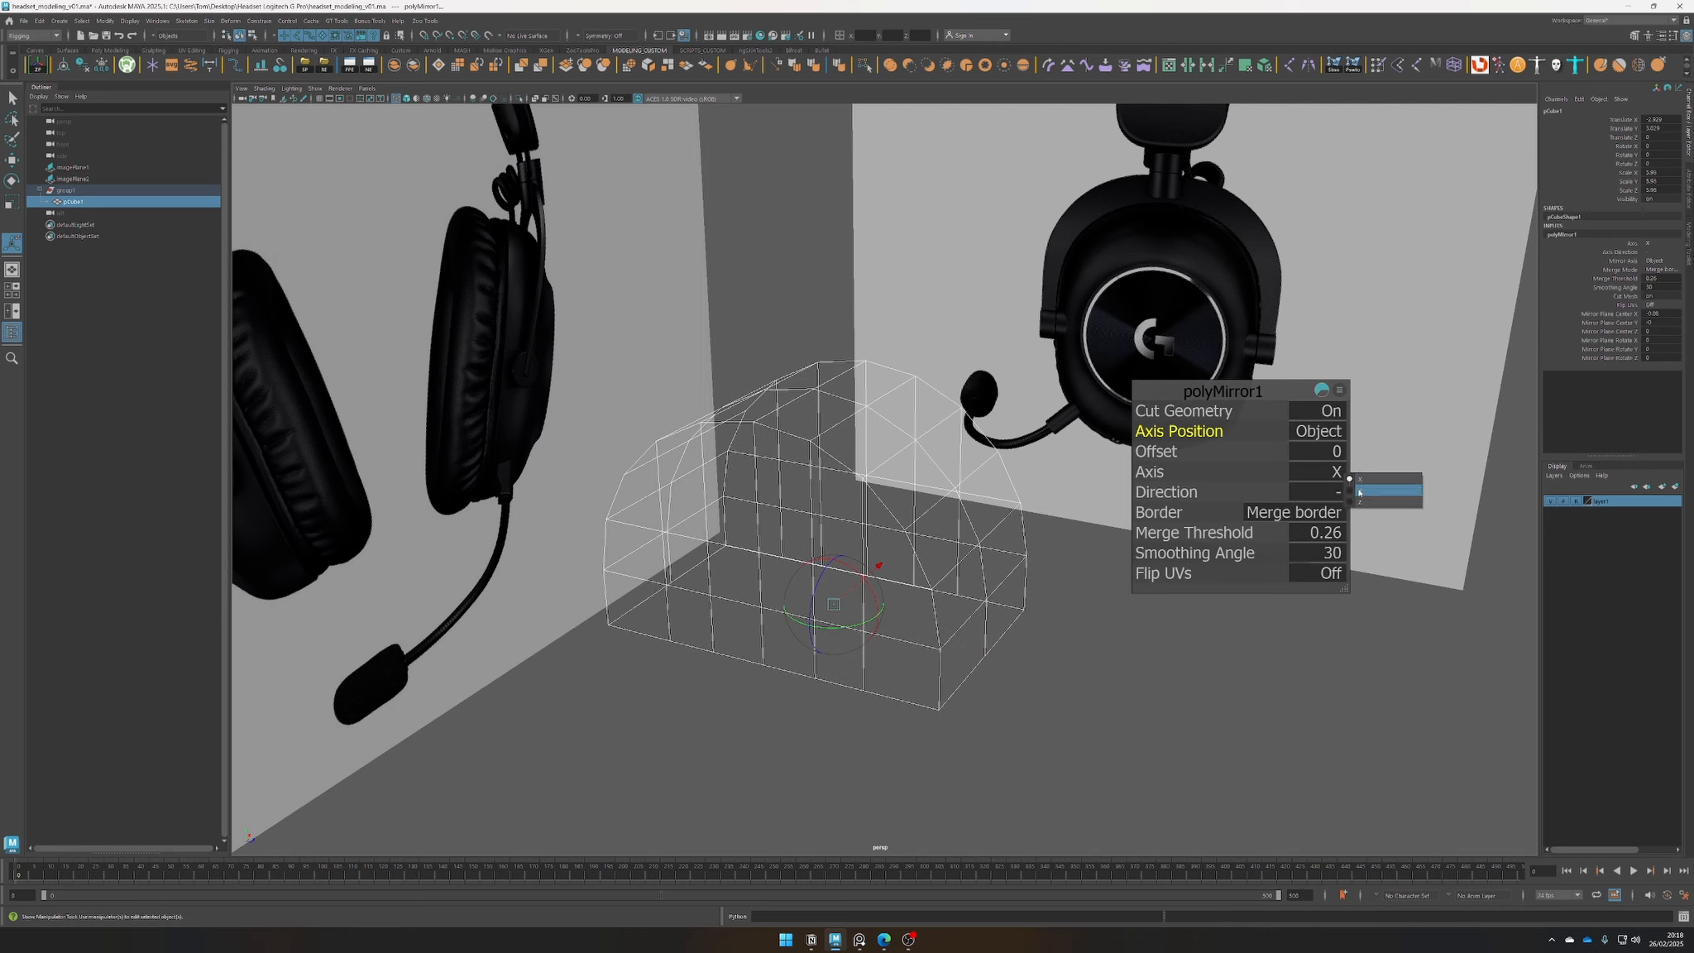
{"action": "left_click", "coordinate": [1360, 502]}
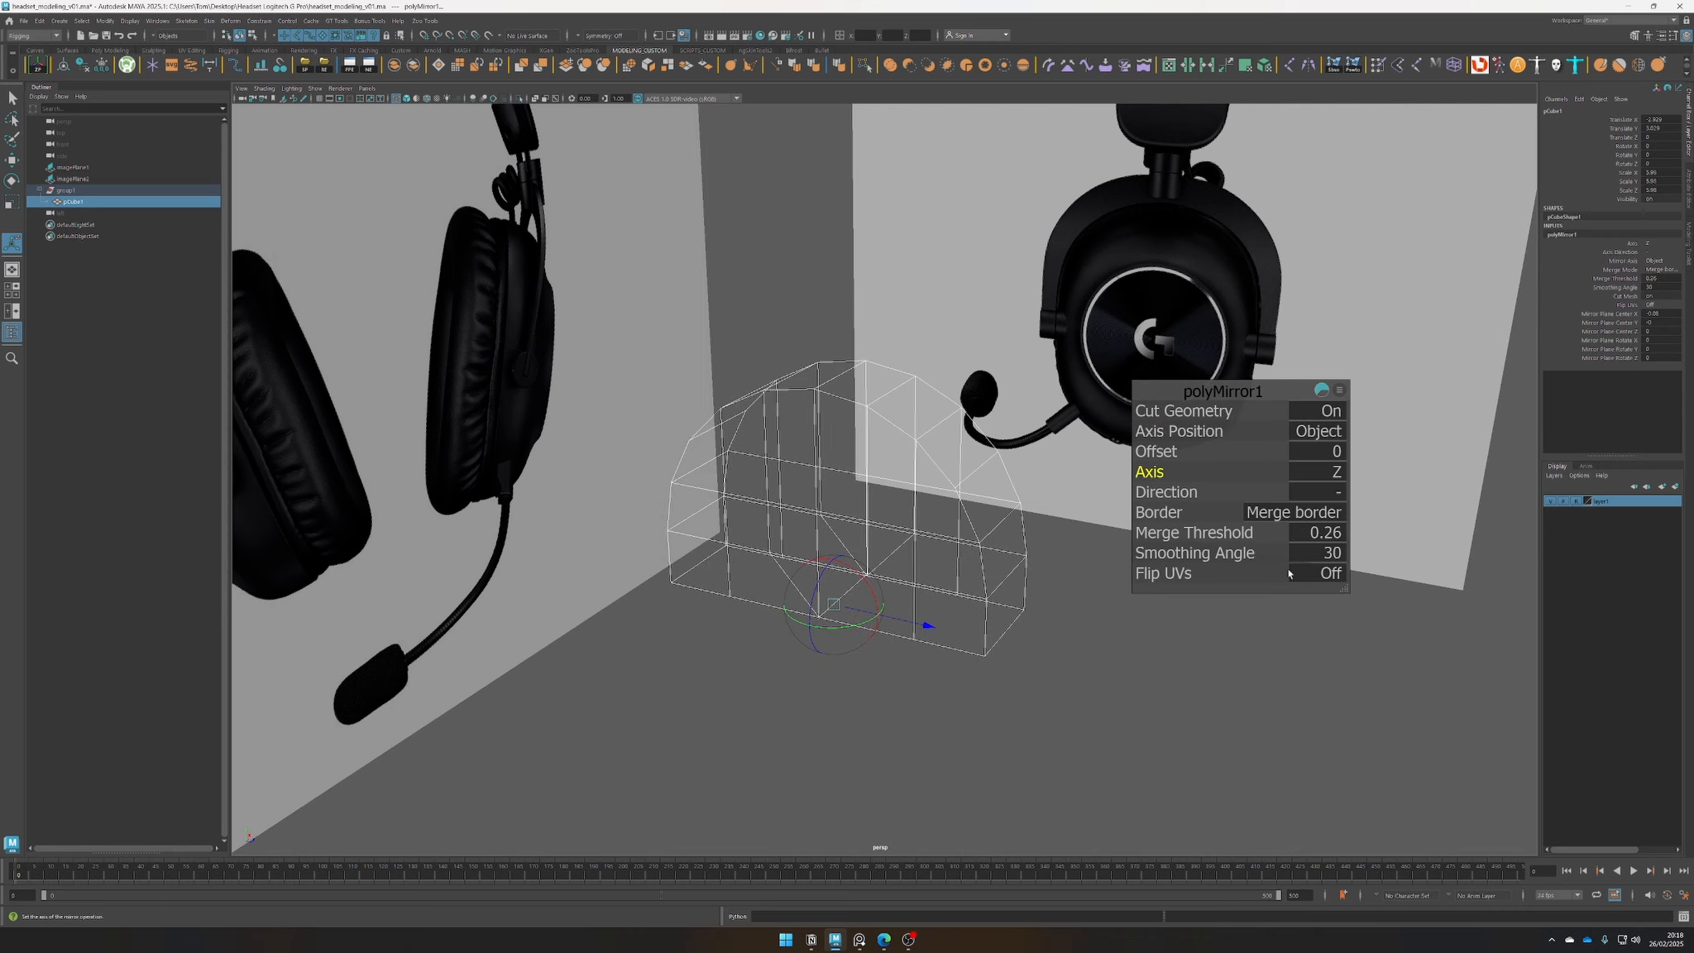
{"action": "left_click", "coordinate": [1336, 473]}
{"action": "left_click", "coordinate": [1365, 488]}
{"action": "left_click_drag", "start_coordinate": [833, 649], "coordinate": [811, 558], "text": "alt"}
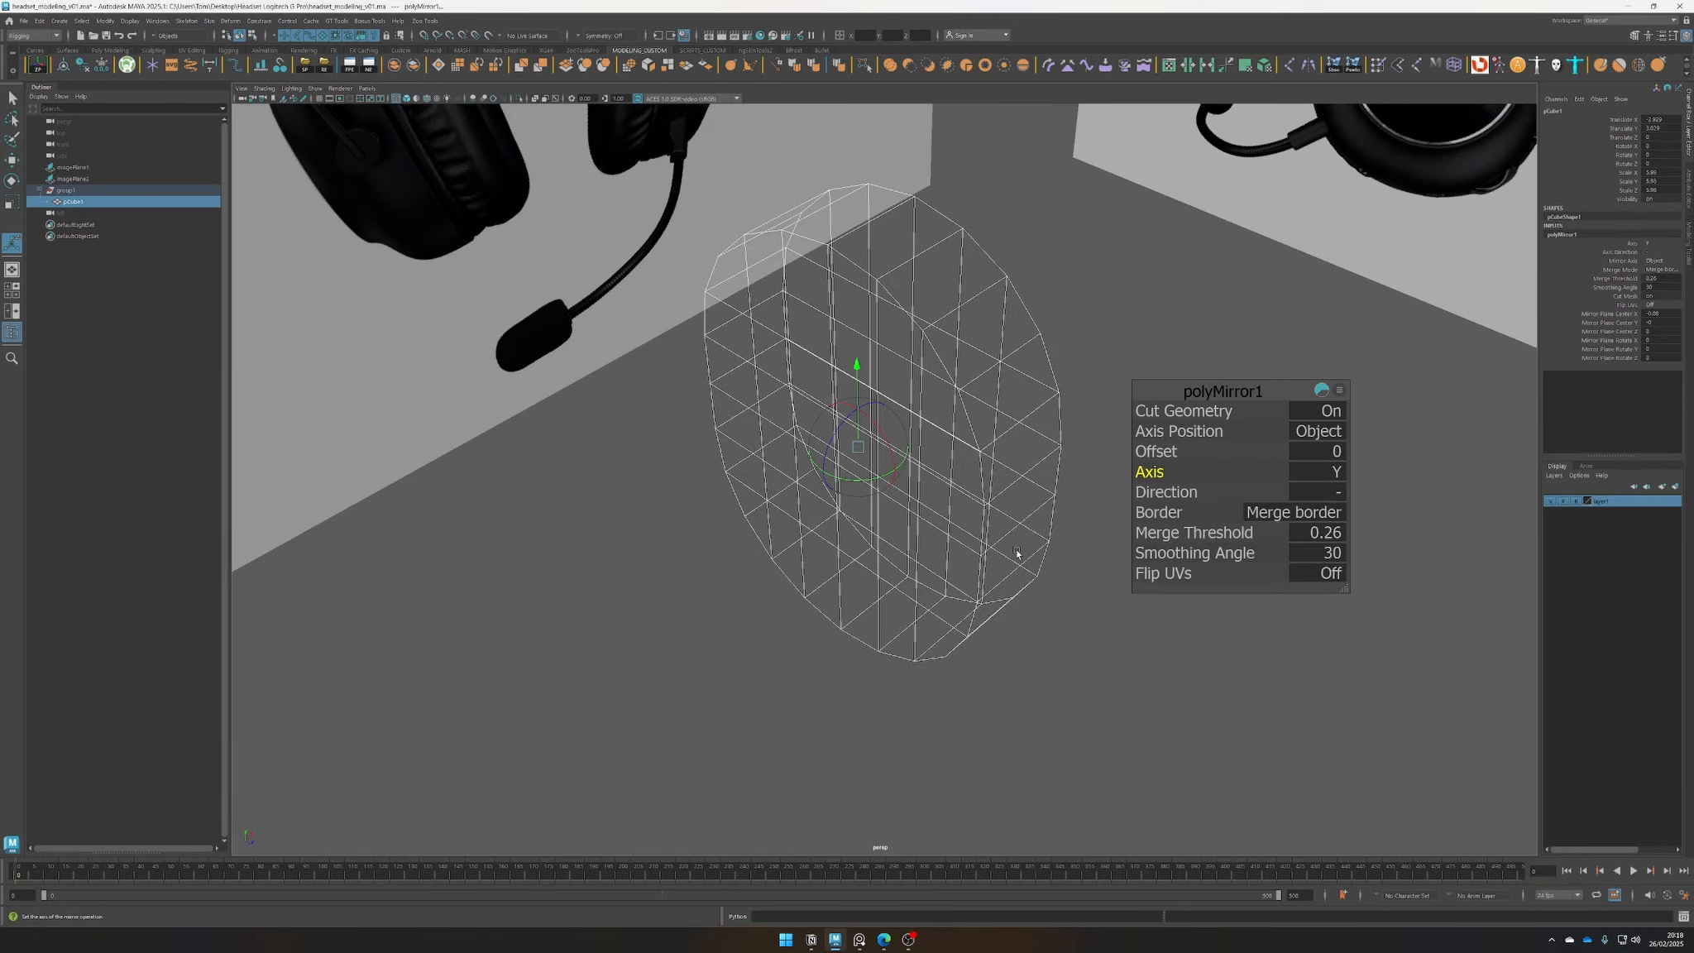
Return the full ear cup to object mode, delete its construction history, and display it shaded
{"action": "right_click_drag", "start_coordinate": [1015, 466], "coordinate": [1073, 447]}
{"action": "key", "text": "alt+shift+d"}
{"action": "left_click_drag", "start_coordinate": [1064, 606], "coordinate": [982, 595], "text": "alt"}
{"action": "key", "text": "5"}
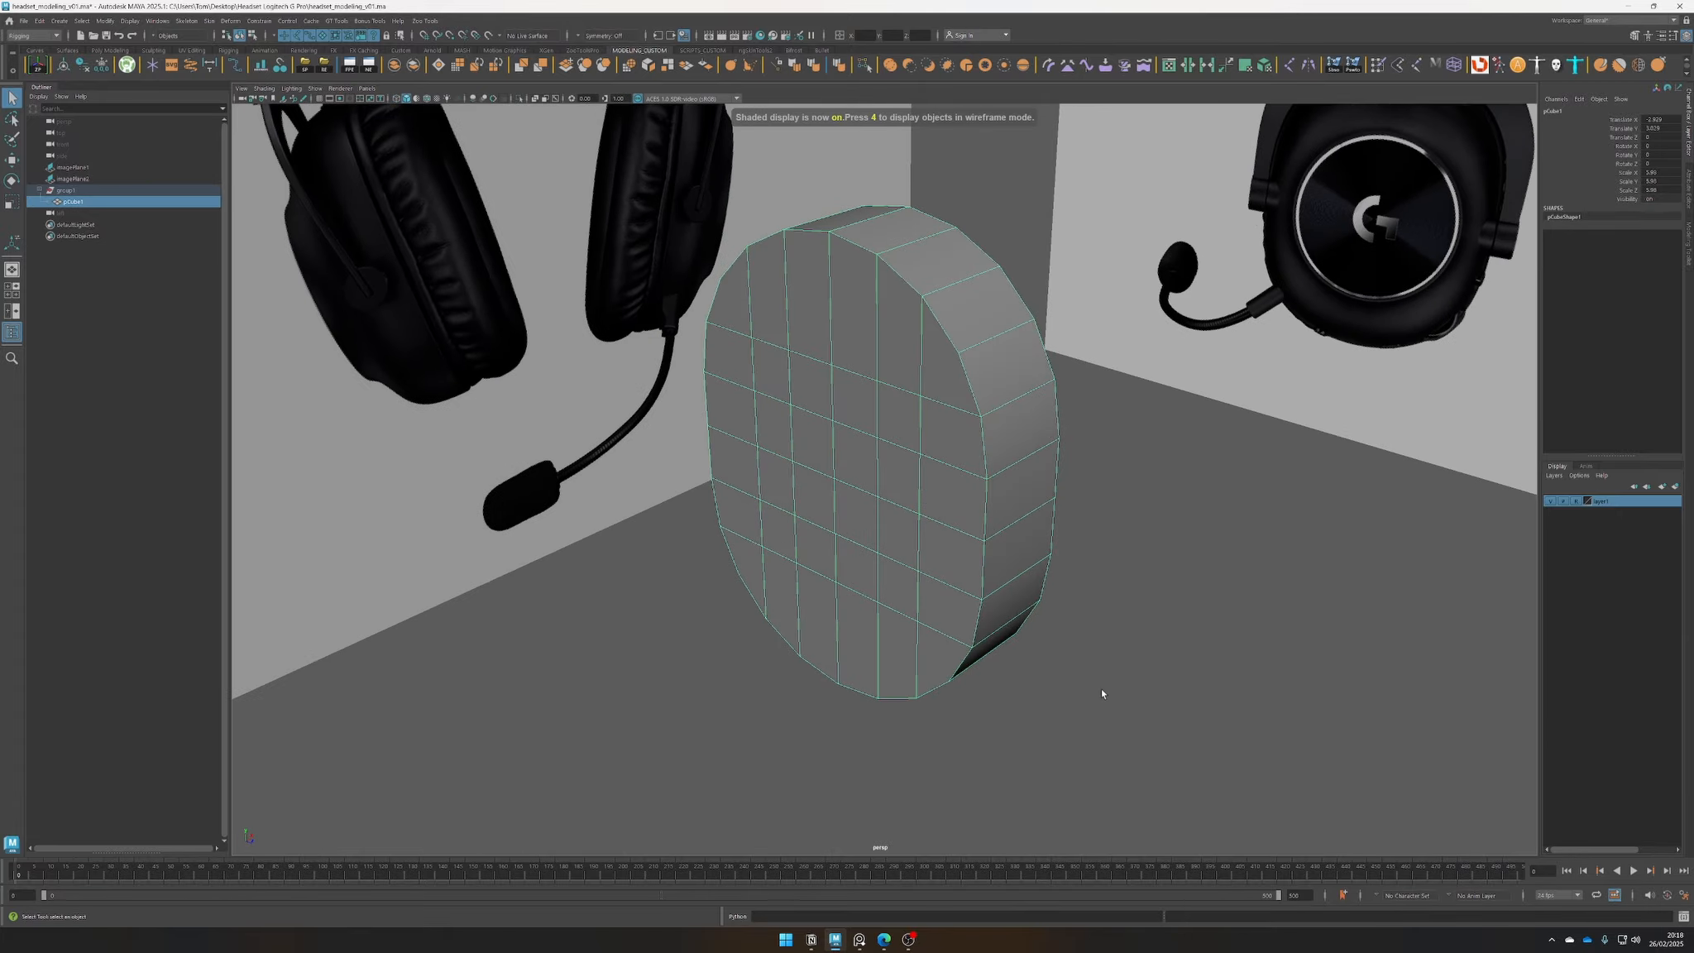
In the side view, show the ear cup in wireframe and move it down to centre it on the reference's circular logo plate
{"action": "mouse_move", "coordinate": [1100, 692]}
{"action": "left_mouse_down", "text": "alt"}
{"action": "mouse_move", "coordinate": [777, 618]}
{"action": "mouse_move", "coordinate": [1082, 660]}
{"action": "mouse_move", "coordinate": [1069, 646]}
{"action": "left_mouse_up", "text": "alt"}
{"action": "key", "text": "space"}
{"action": "scroll", "coordinate": [991, 616], "scroll_direction": "down", "scroll_amount": 5}
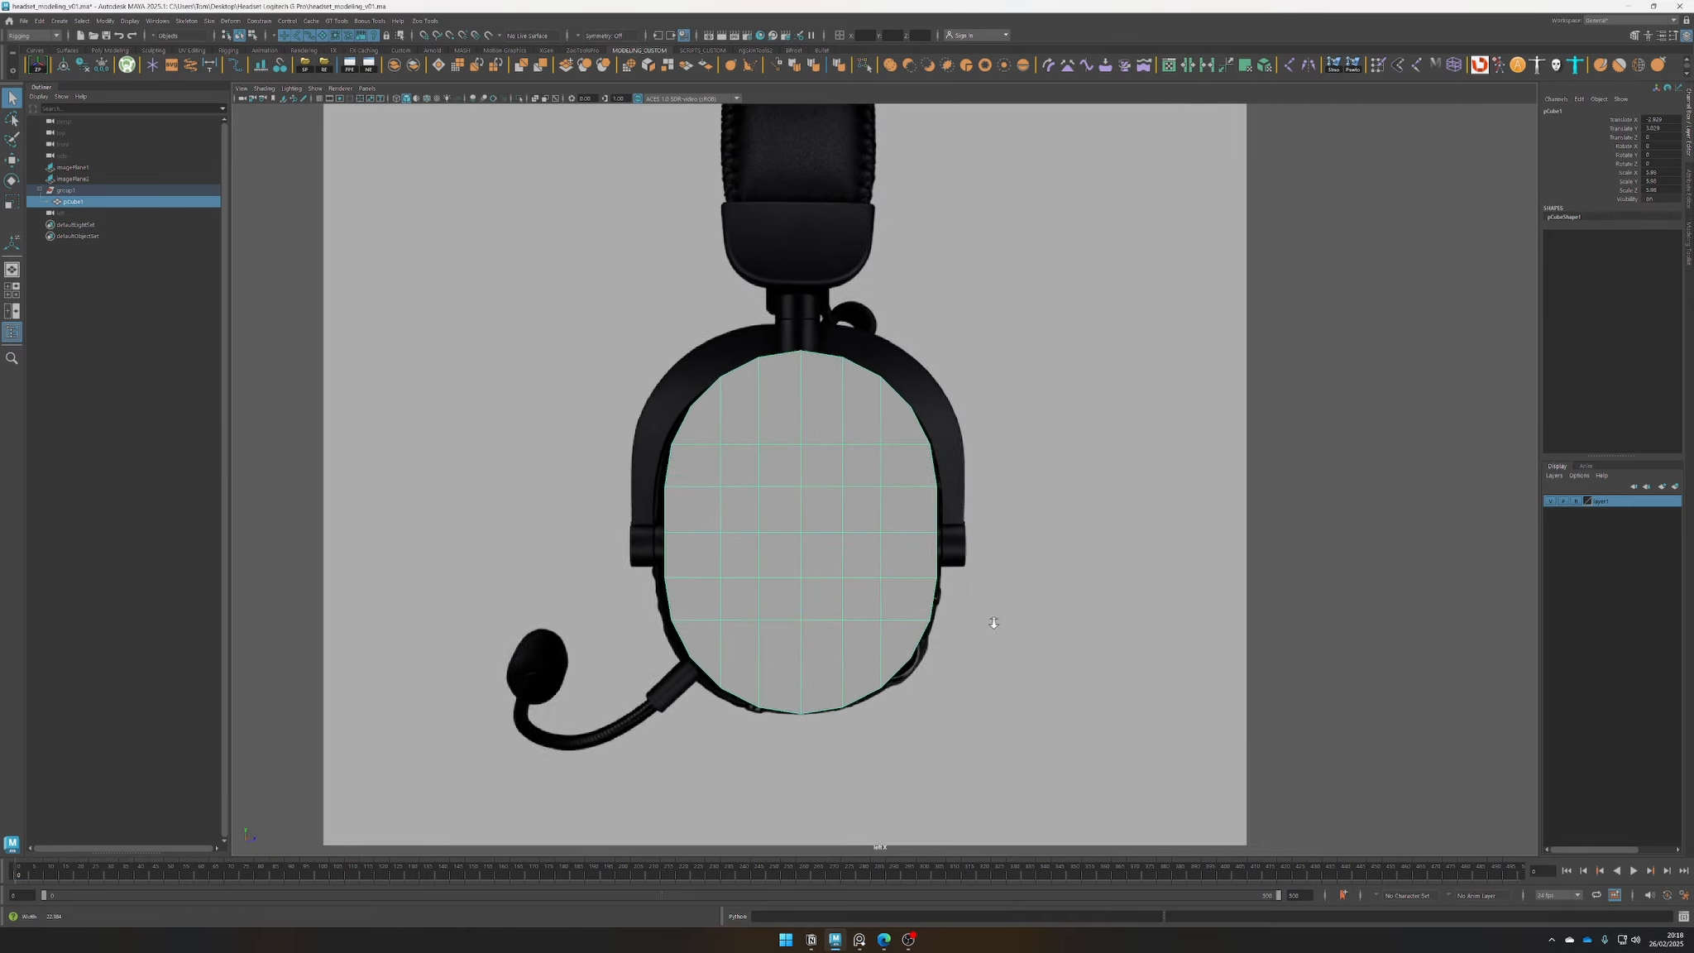
{"action": "scroll", "coordinate": [936, 527], "scroll_direction": "up", "scroll_amount": 2}
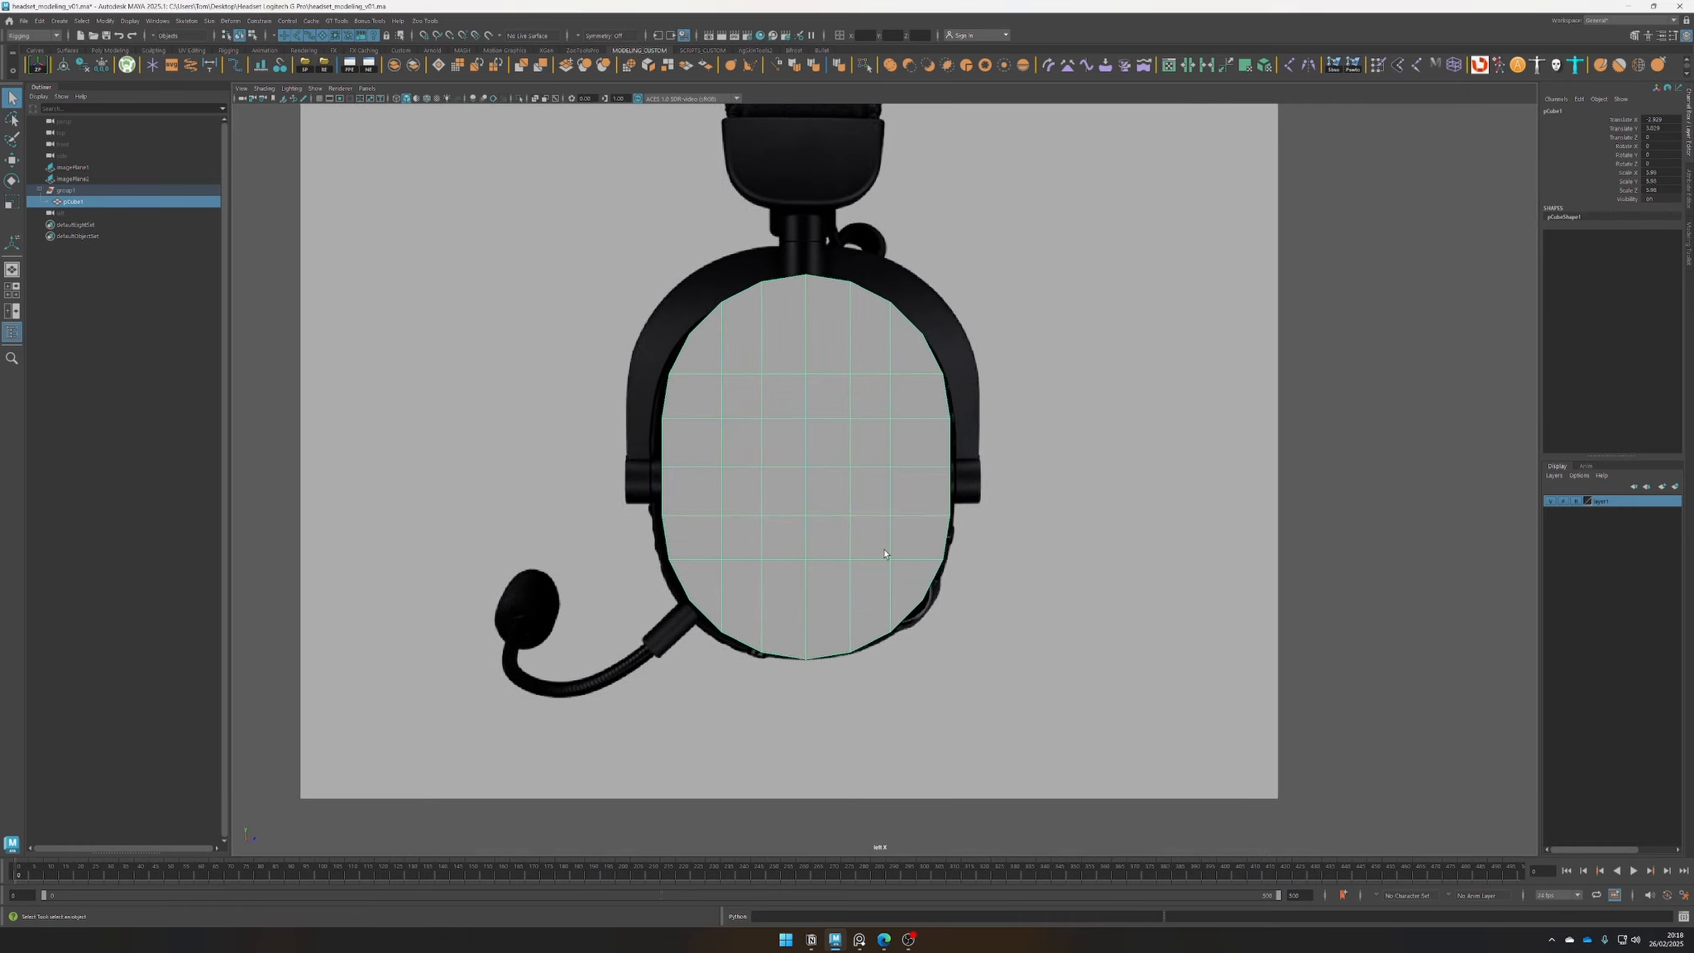
{"action": "key", "text": "4"}
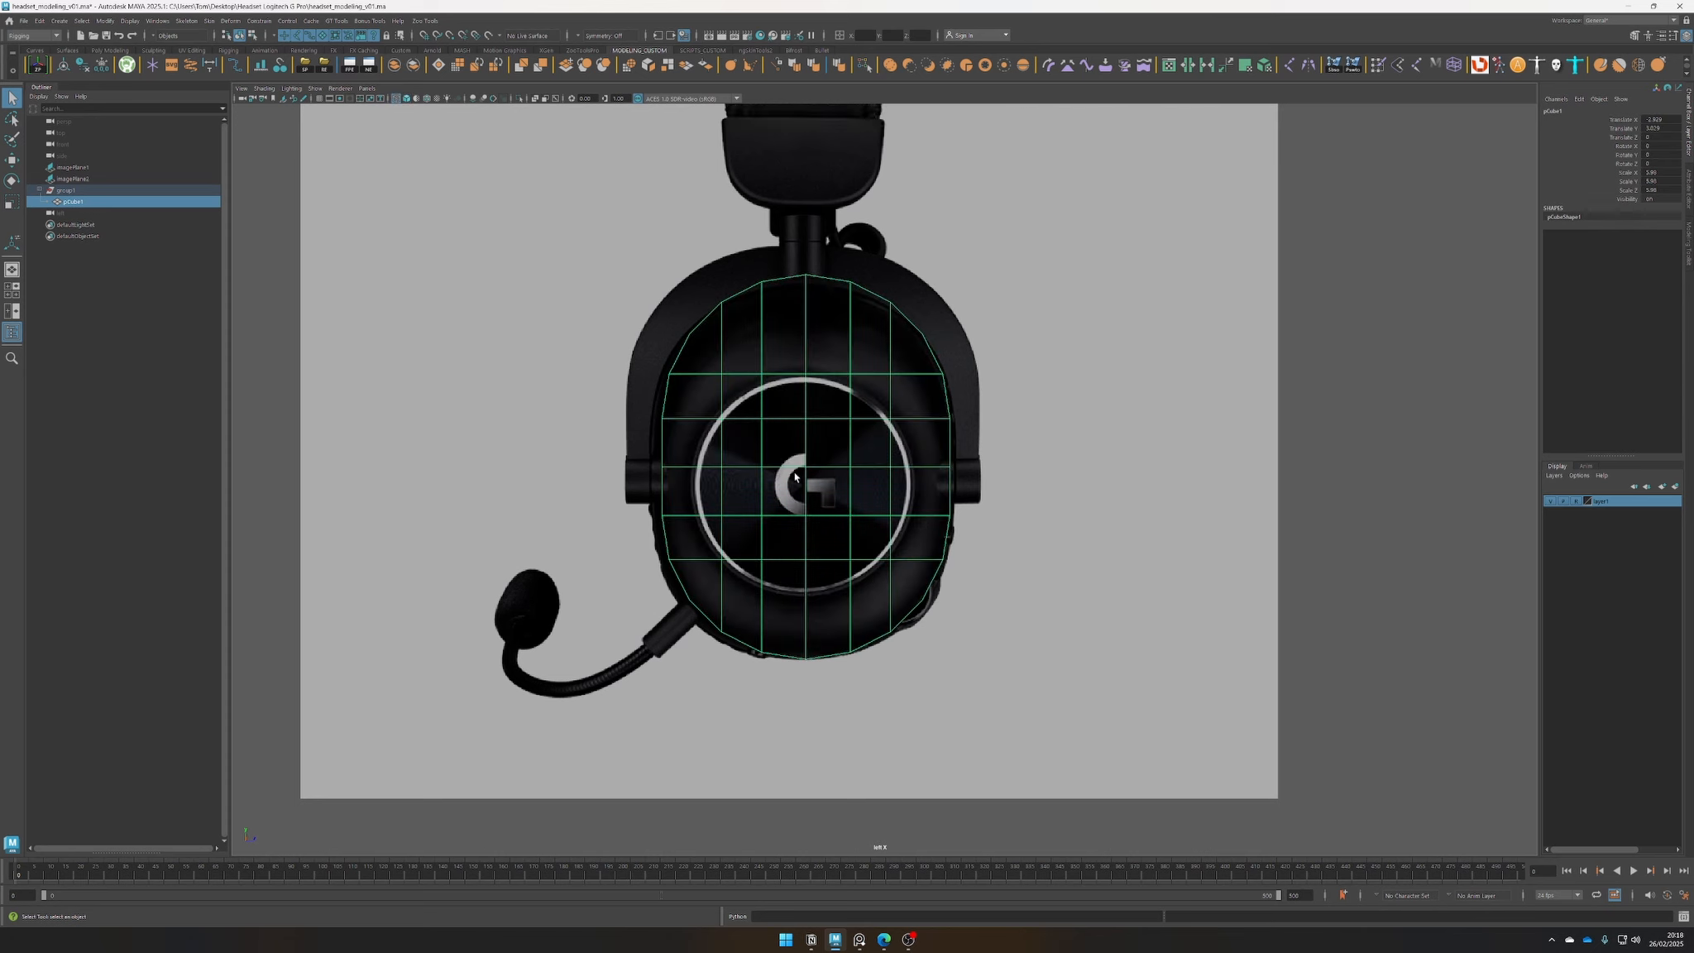
{"action": "key", "text": "w"}
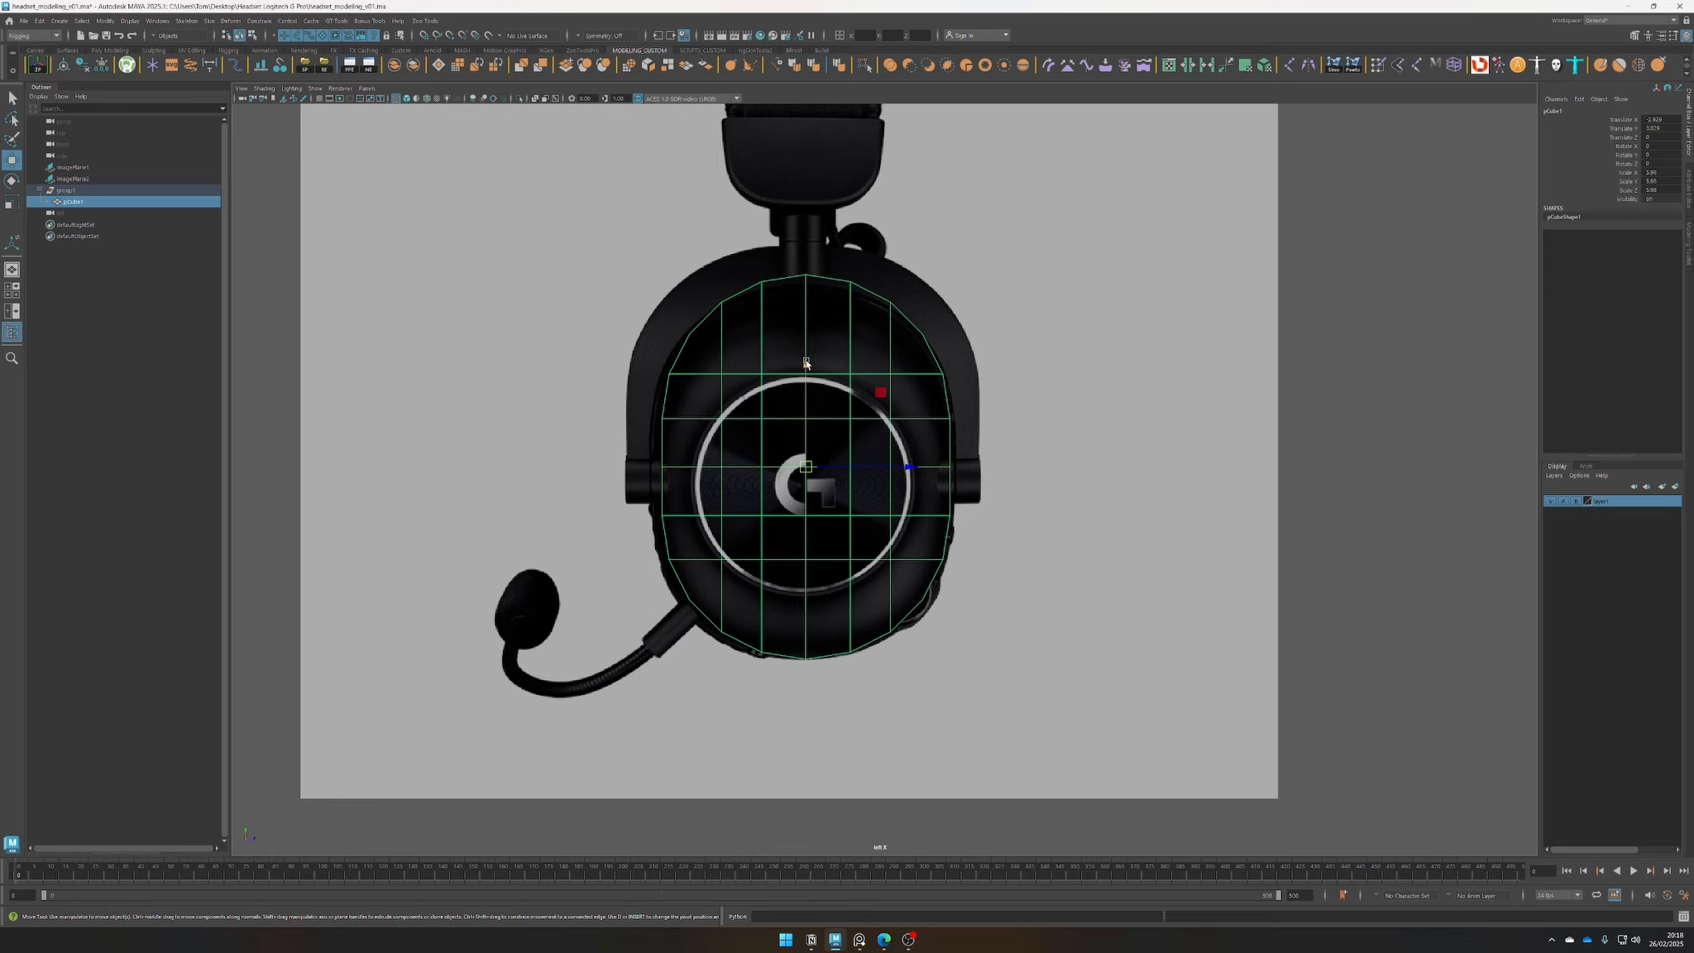
{"action": "left_click_drag", "start_coordinate": [806, 362], "coordinate": [797, 385]}
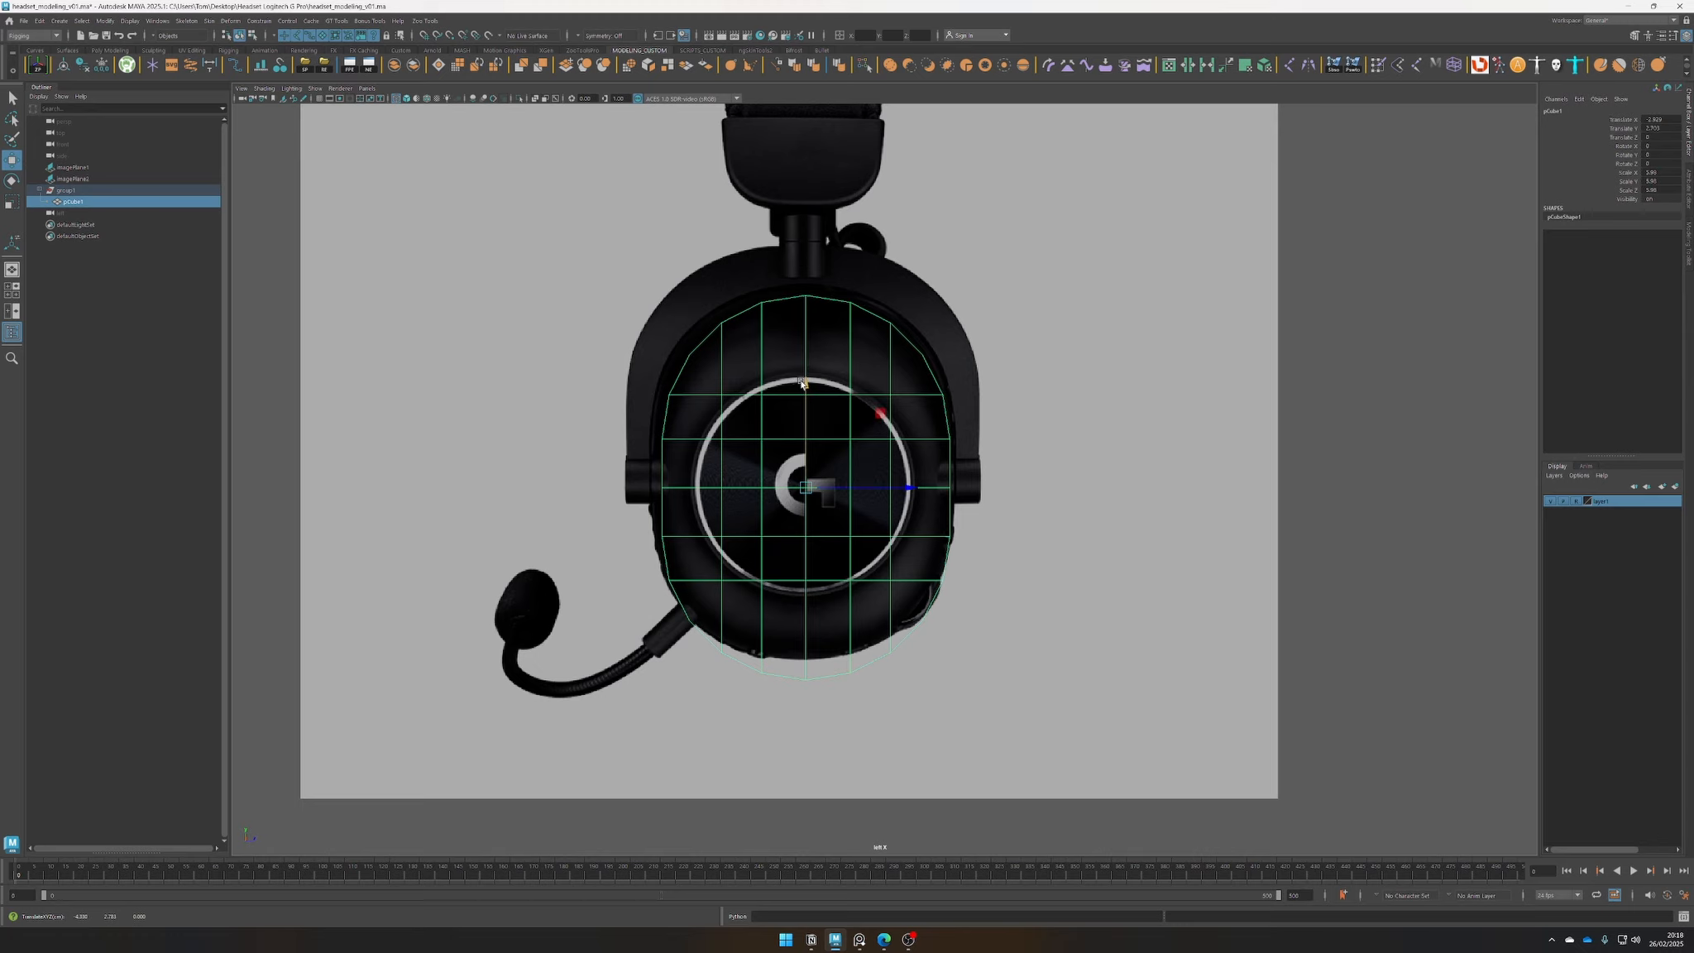
Return to the perspective view, bring up the reference image board, and examine close-up photos of the ear cup's outer housing and logo plate
{"action": "key", "text": "space"}
{"action": "left_click_drag", "start_coordinate": [801, 383], "coordinate": [811, 363]}
{"action": "left_click_drag", "start_coordinate": [805, 494], "coordinate": [453, 531], "text": "alt"}
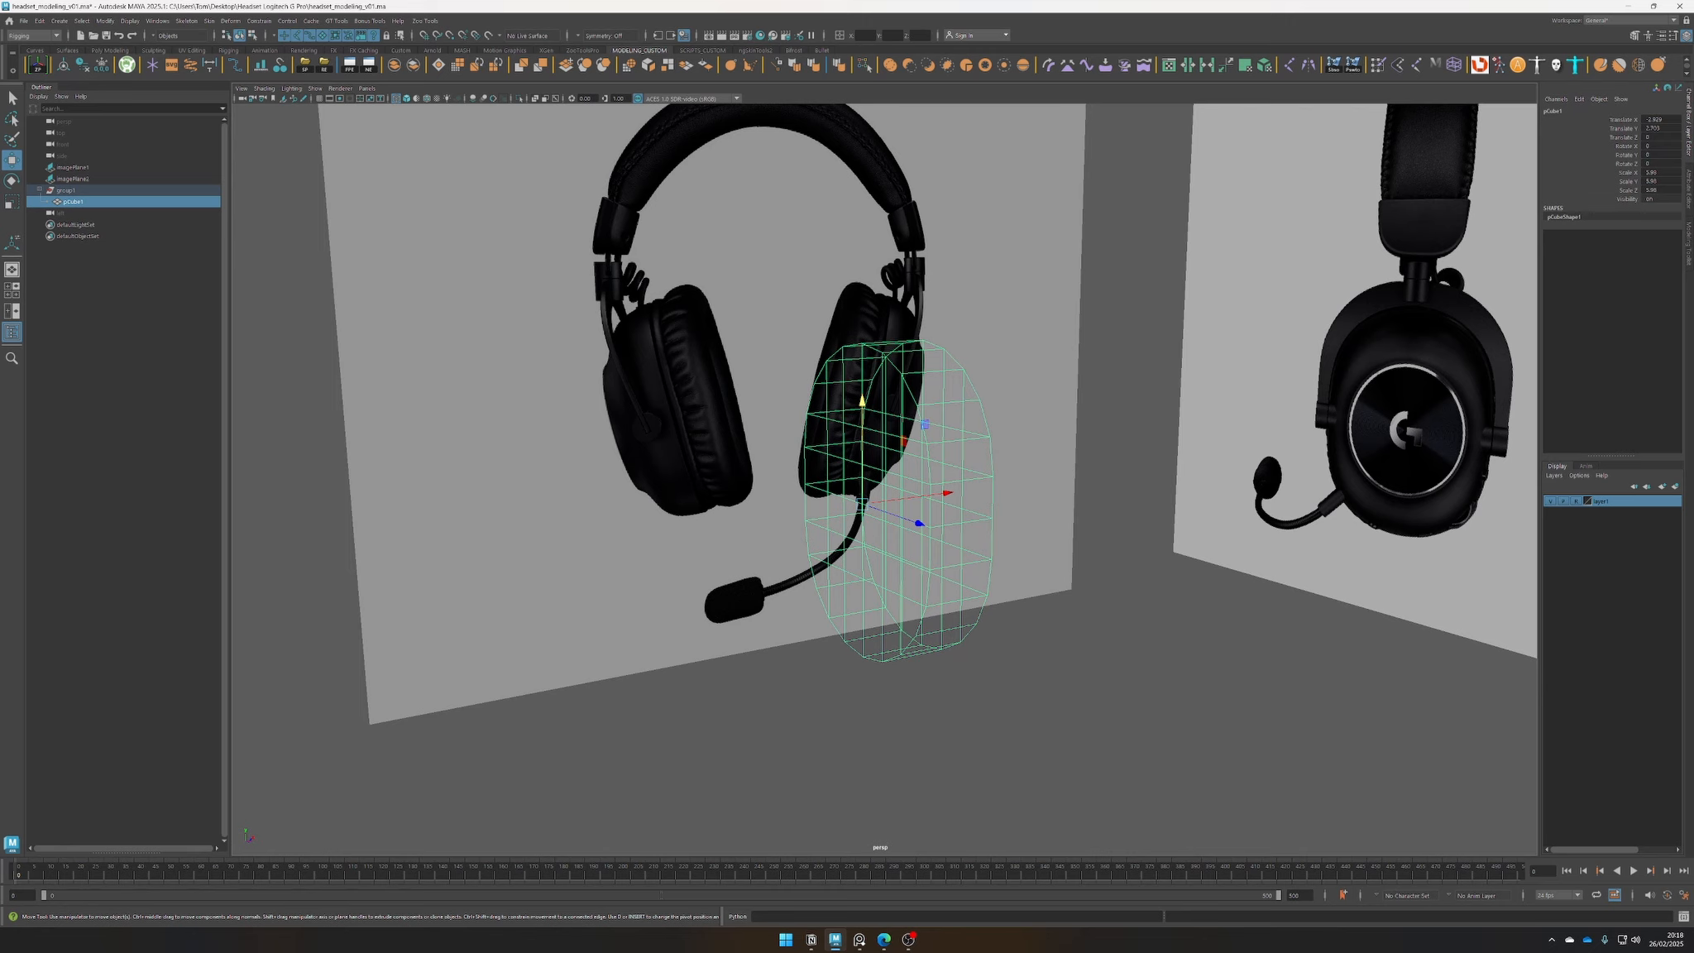
{"action": "left_click_drag", "start_coordinate": [0, 147], "coordinate": [604, 142]}
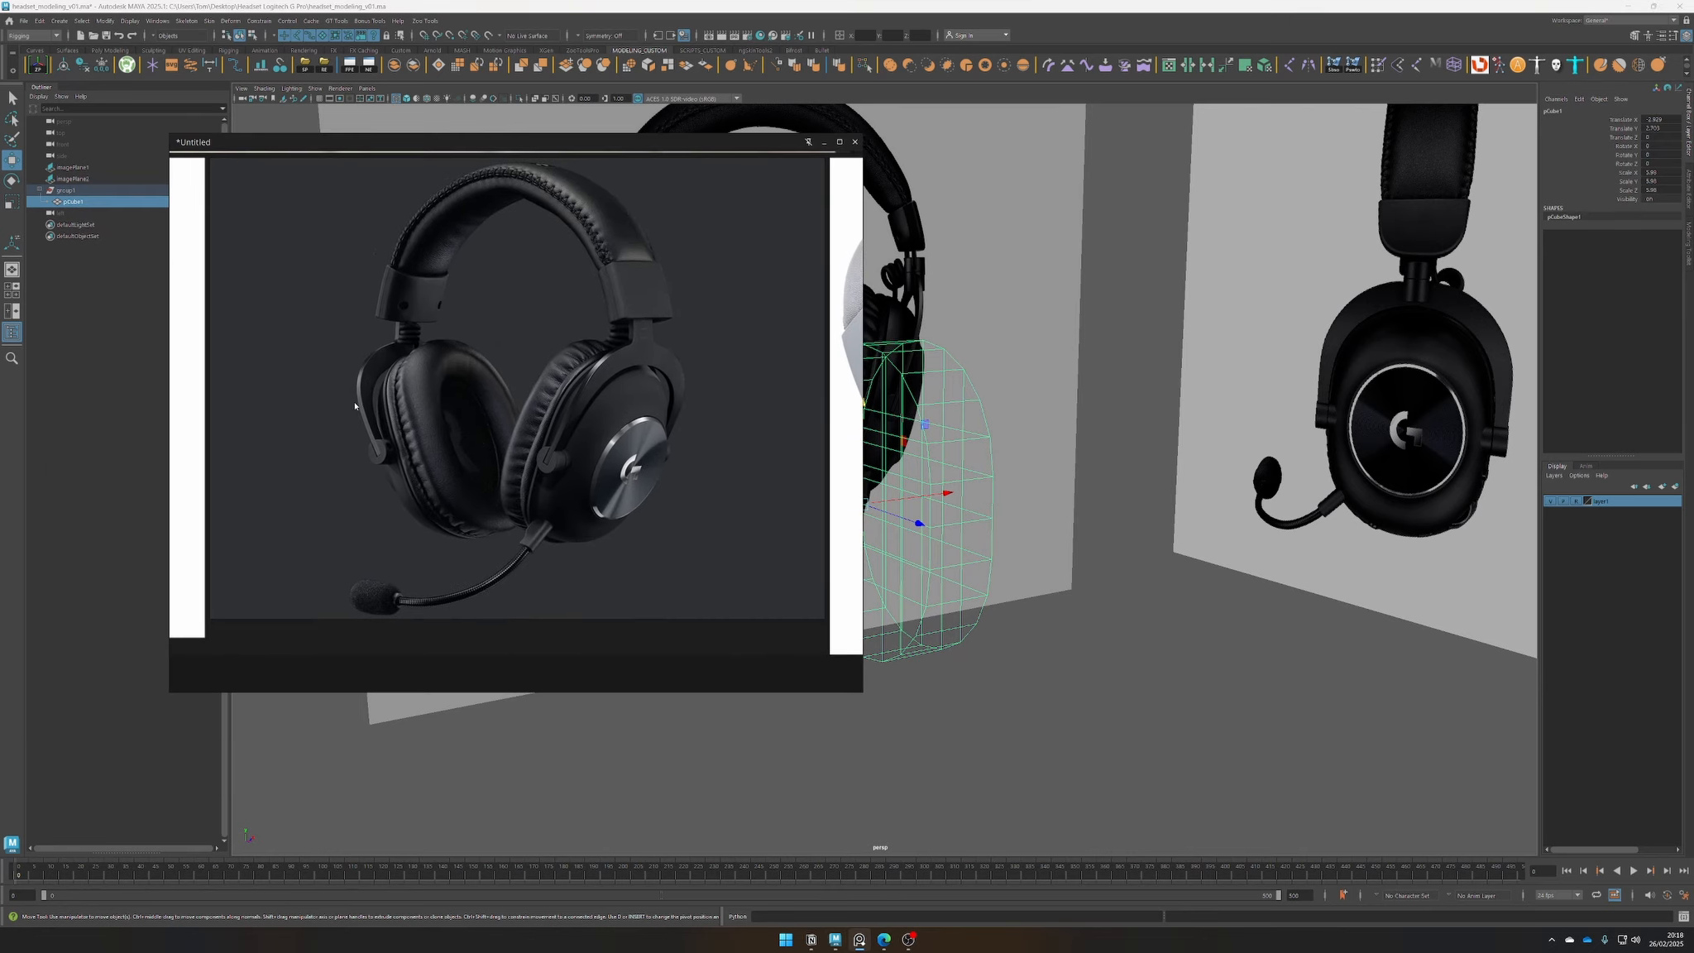
{"action": "scroll", "coordinate": [357, 408], "scroll_direction": "up", "scroll_amount": 4}
{"action": "scroll", "coordinate": [399, 430], "scroll_direction": "down", "scroll_amount": 2}
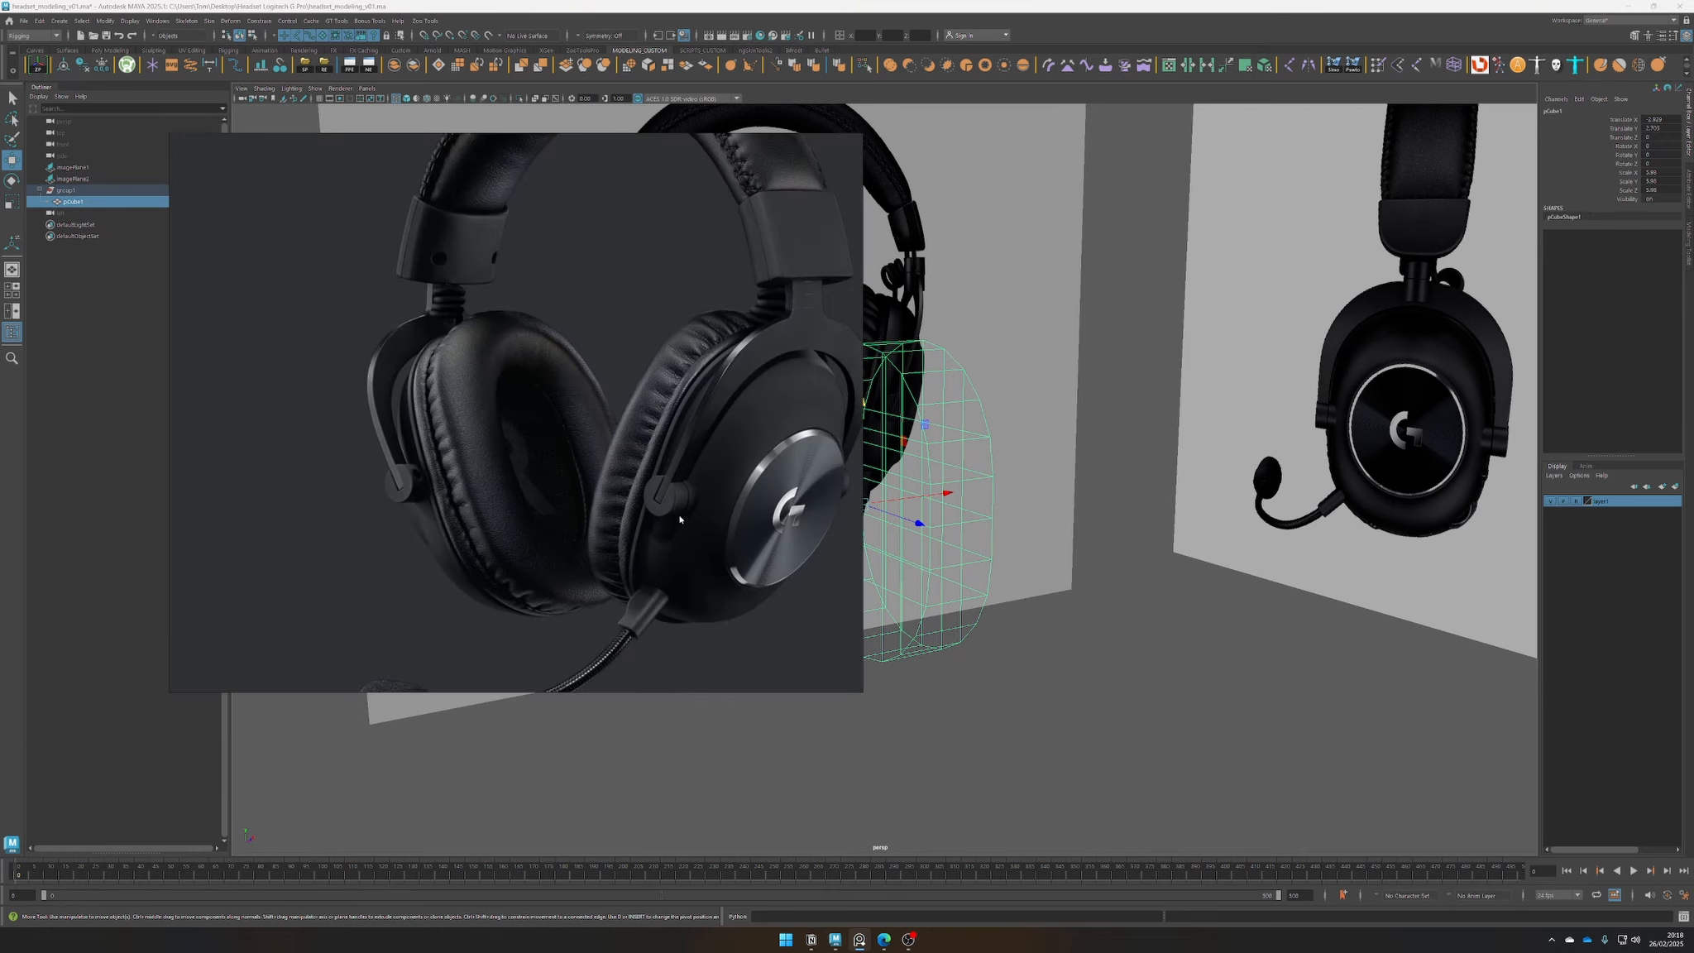
{"action": "scroll", "coordinate": [667, 496], "scroll_direction": "down", "scroll_amount": 4}
{"action": "middle_click_drag", "start_coordinate": [608, 194], "coordinate": [261, 617]}
{"action": "scroll", "coordinate": [465, 469], "scroll_direction": "down", "scroll_amount": 2}
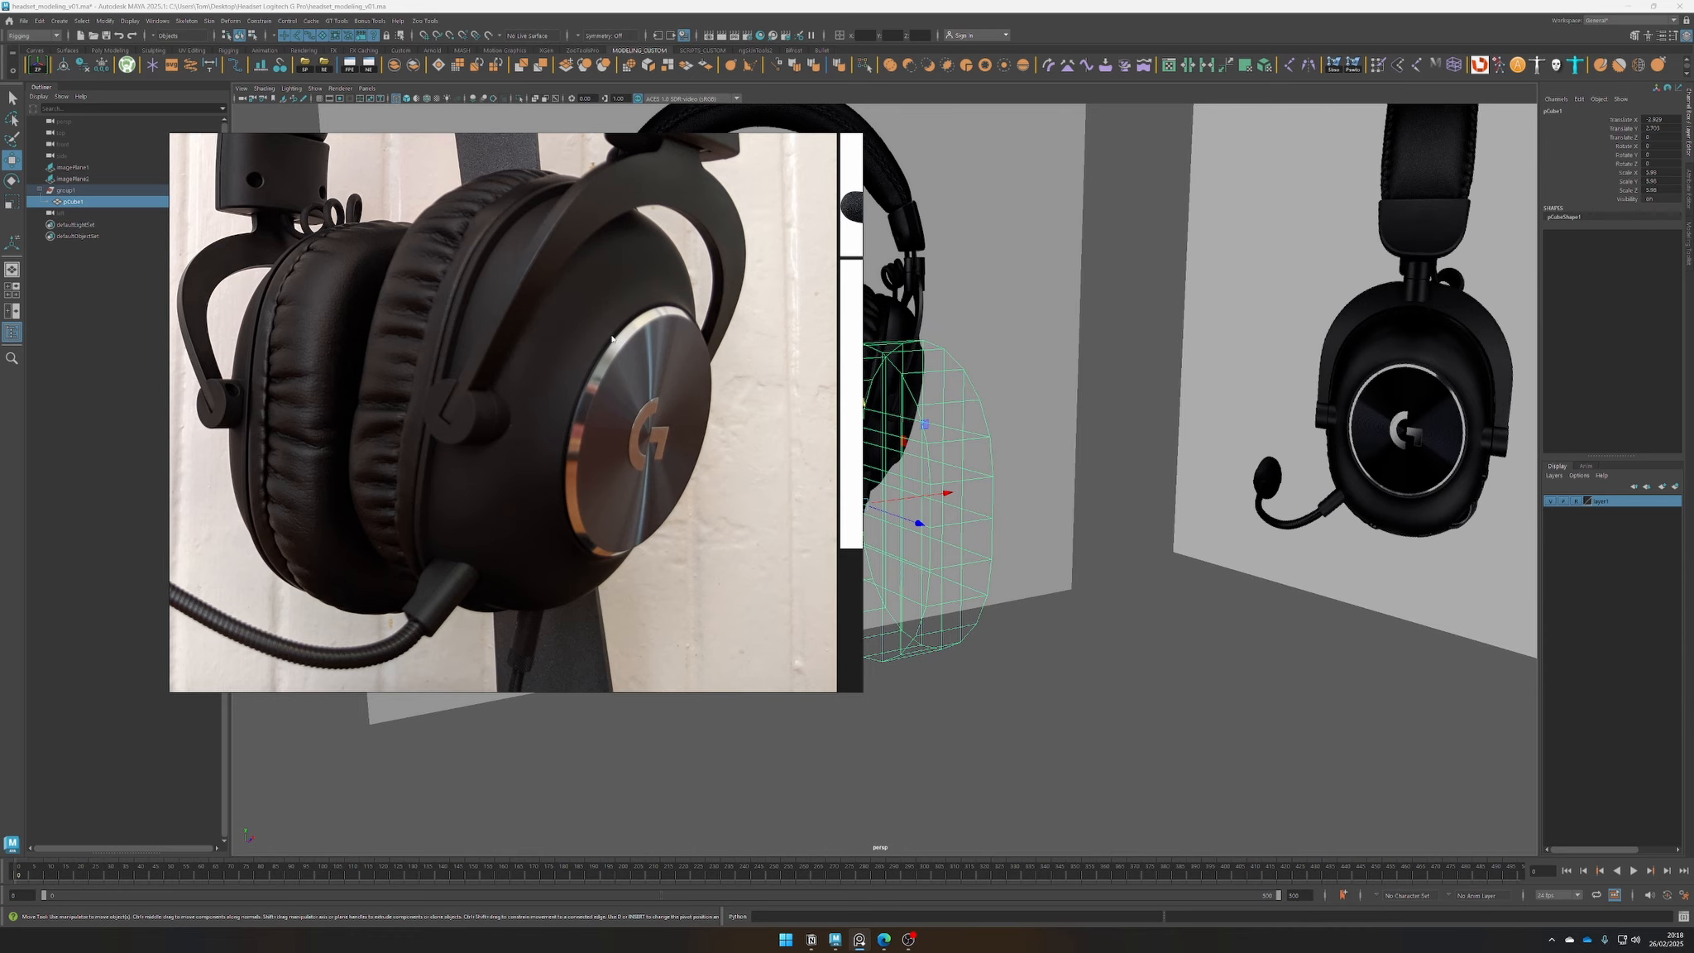
Switch the ear cup to face selection mode with shaded display
{"action": "left_click", "coordinate": [1007, 739]}
{"action": "left_click_drag", "start_coordinate": [1007, 729], "coordinate": [1130, 561], "text": "alt"}
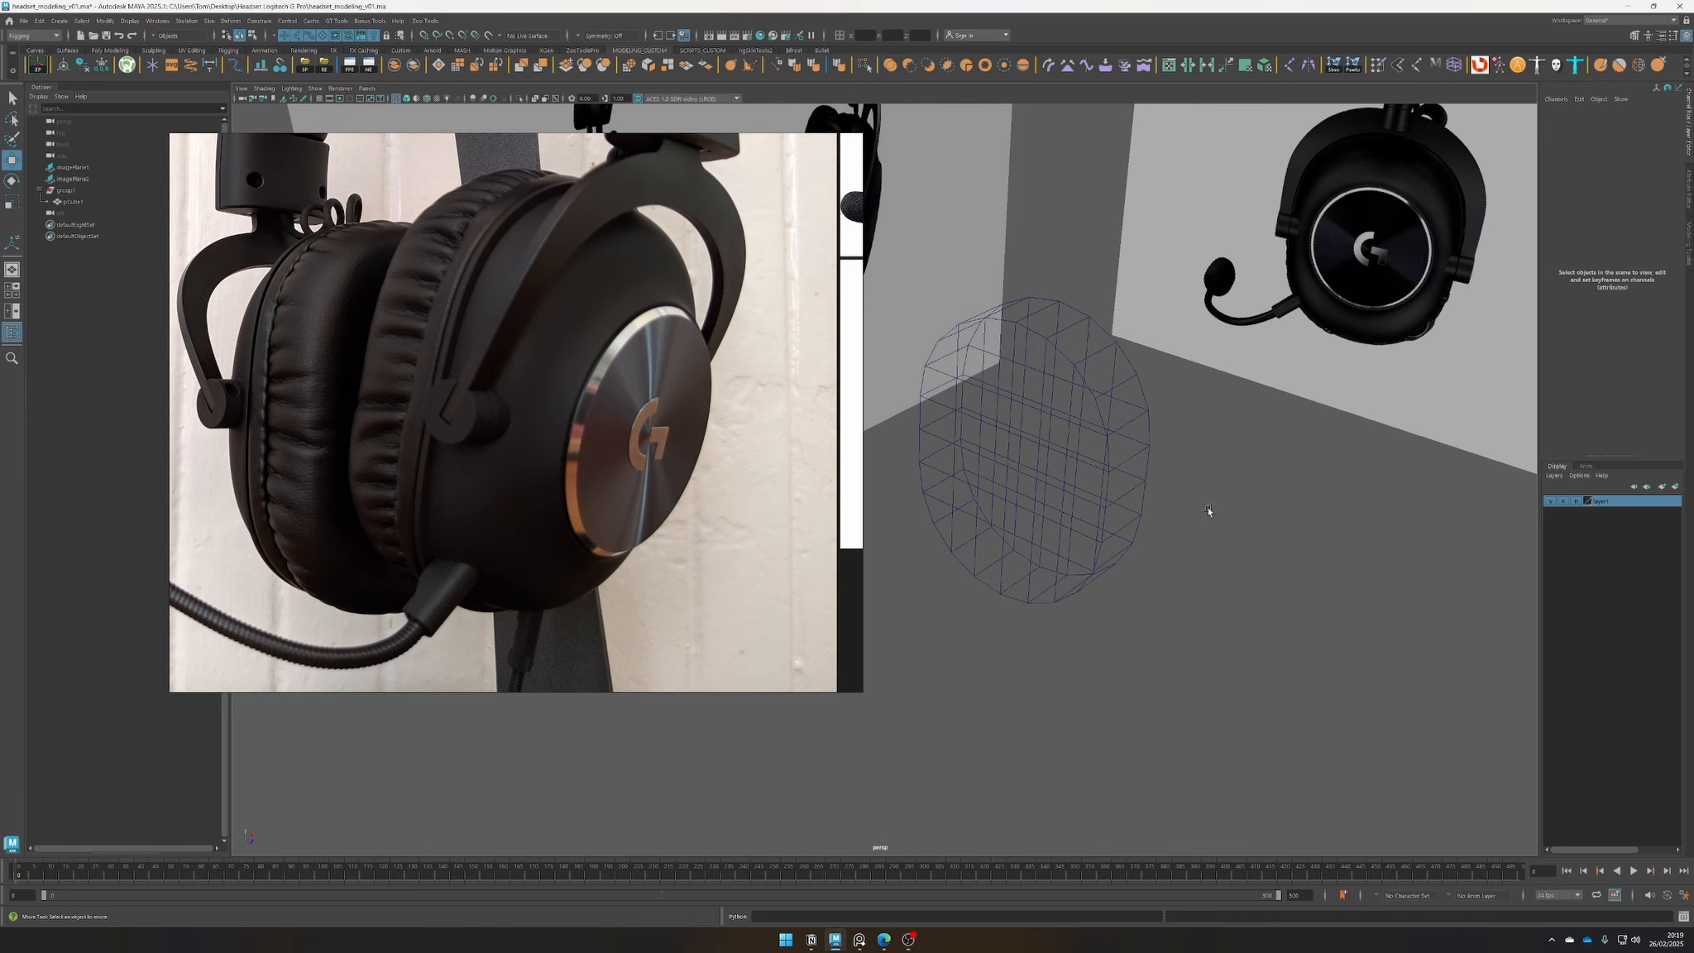
{"action": "left_click_drag", "start_coordinate": [1207, 510], "coordinate": [1037, 543], "text": "alt"}
{"action": "right_click", "coordinate": [1033, 567]}
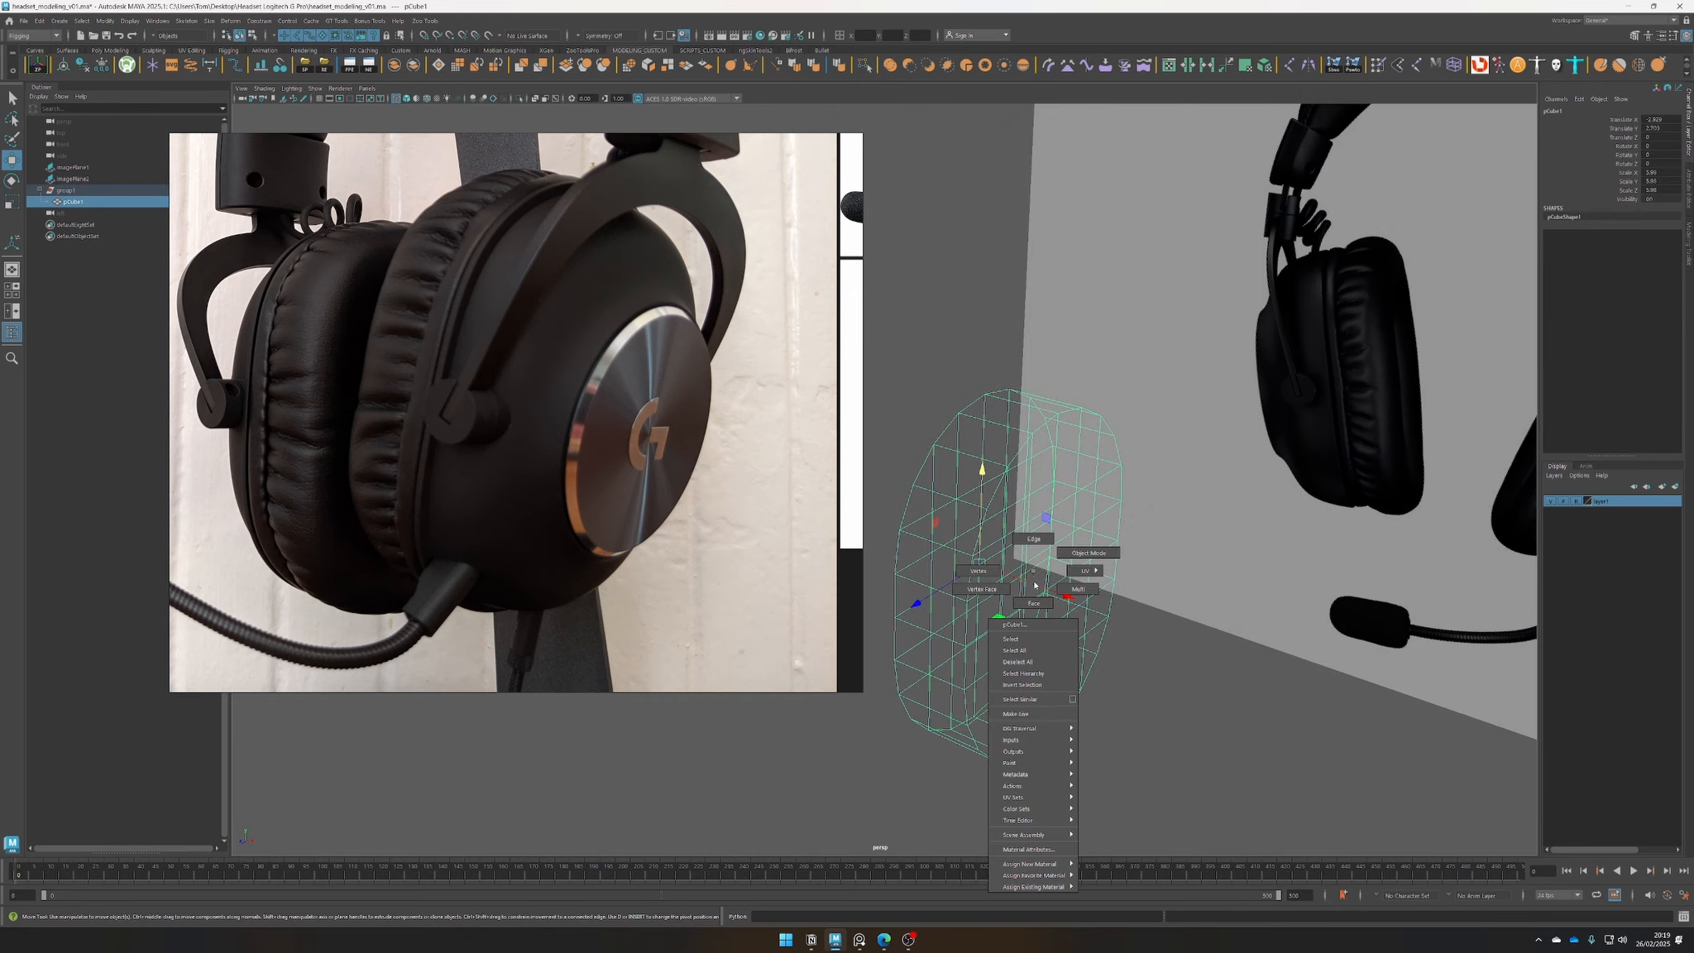
{"action": "left_click", "coordinate": [1195, 735]}
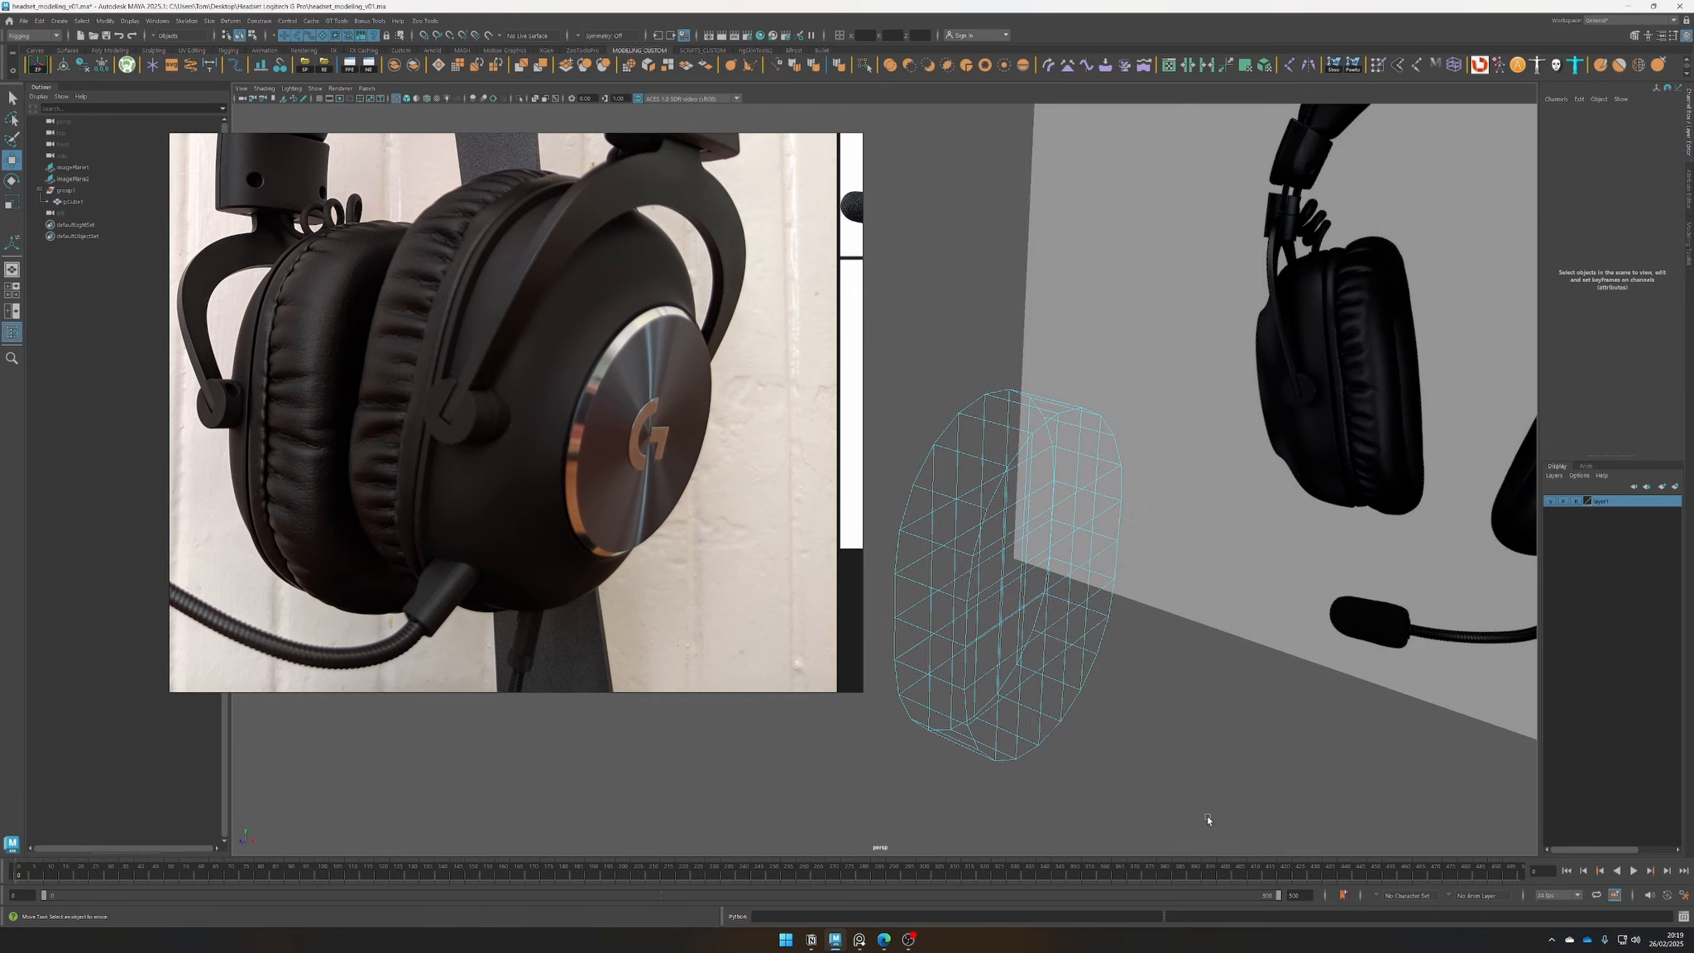
{"action": "key", "text": "6"}
{"action": "mouse_move", "coordinate": [1011, 716]}
{"action": "left_mouse_down", "text": "alt"}
{"action": "mouse_move", "coordinate": [1042, 738]}
{"action": "mouse_move", "coordinate": [1091, 736]}
{"action": "mouse_move", "coordinate": [1098, 718]}
{"action": "left_mouse_up", "text": "alt"}
Select all the faces on the ear cup's flat outer side
{"action": "left_click_drag", "start_coordinate": [1089, 833], "coordinate": [1088, 831]}
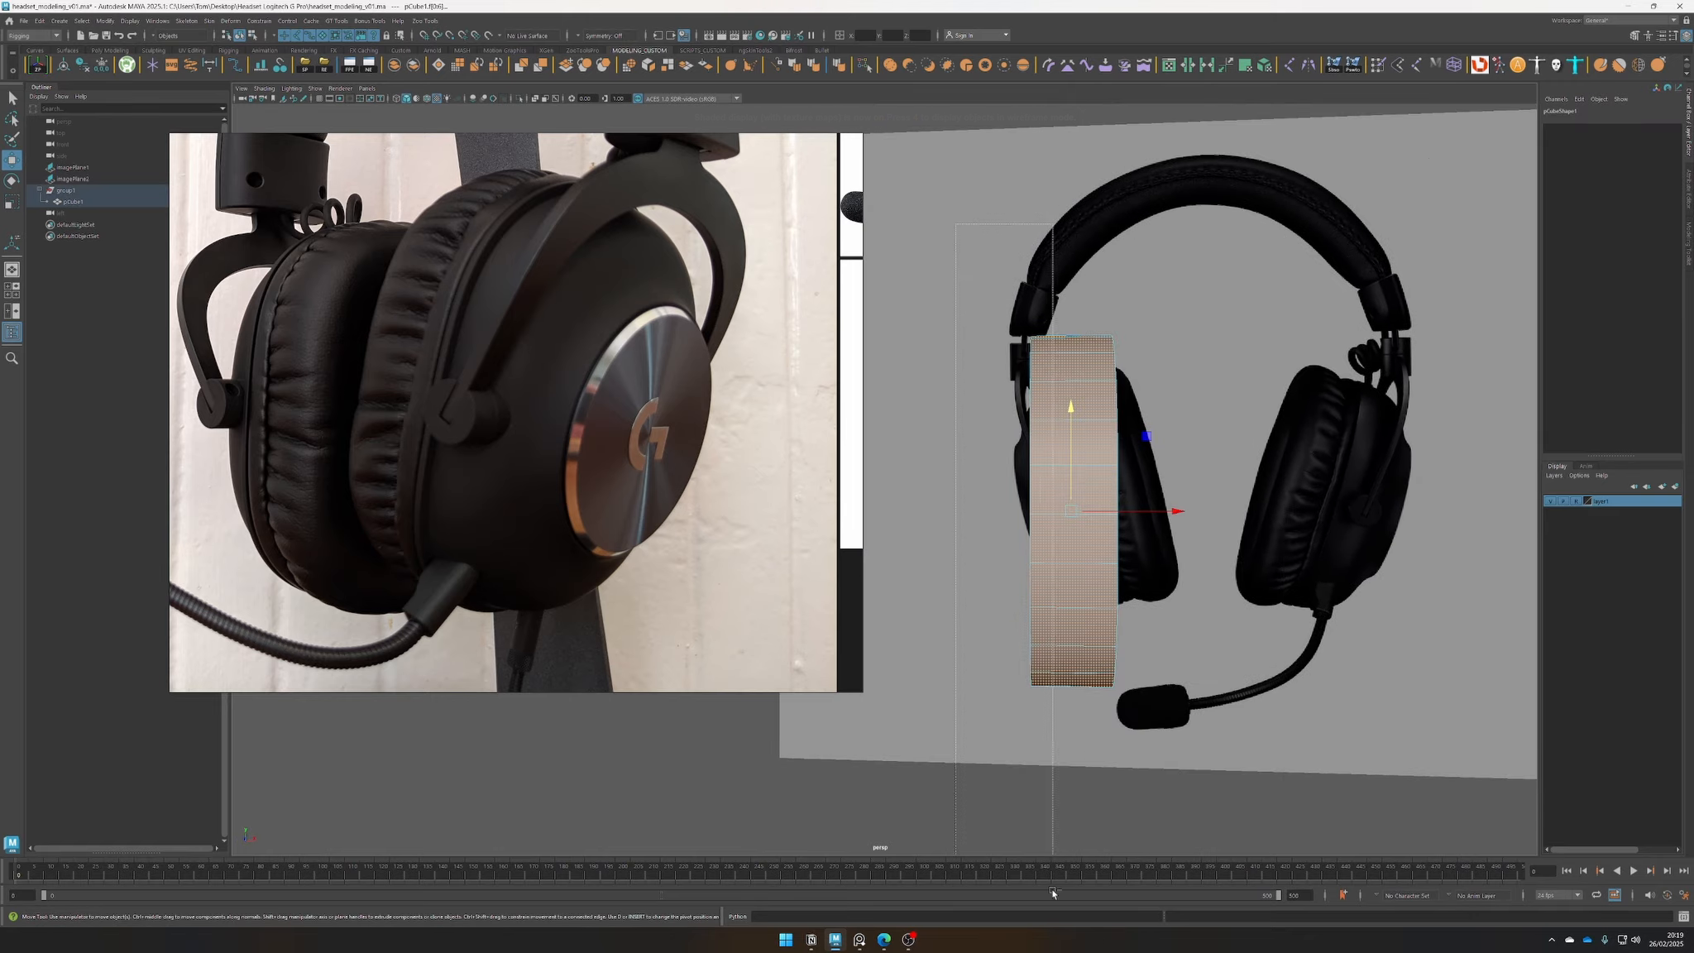
{"action": "left_click", "coordinate": [1215, 590]}
{"action": "left_click_drag", "start_coordinate": [1191, 580], "coordinate": [1210, 674], "text": "alt"}
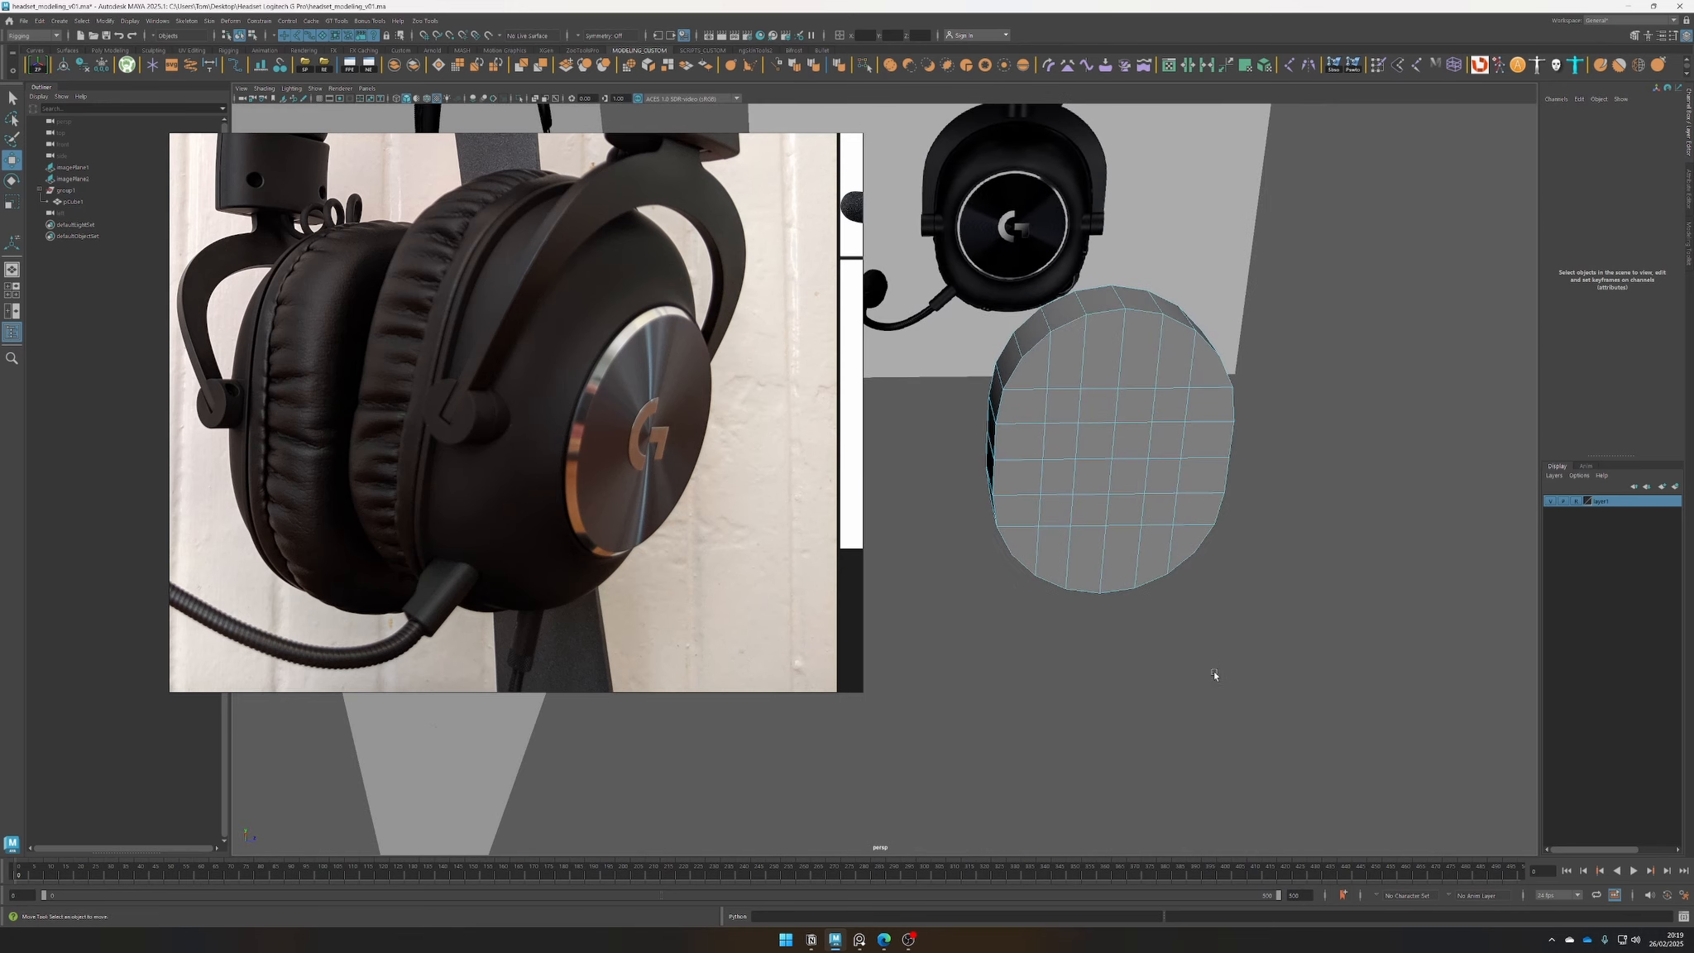
{"action": "mouse_move", "coordinate": [1186, 370]}
{"action": "left_mouse_down"}
{"action": "mouse_move", "coordinate": [1040, 423]}
{"action": "mouse_move", "coordinate": [1064, 560]}
{"action": "mouse_move", "coordinate": [1210, 496]}
{"action": "mouse_move", "coordinate": [1161, 545]}
{"action": "left_mouse_up"}
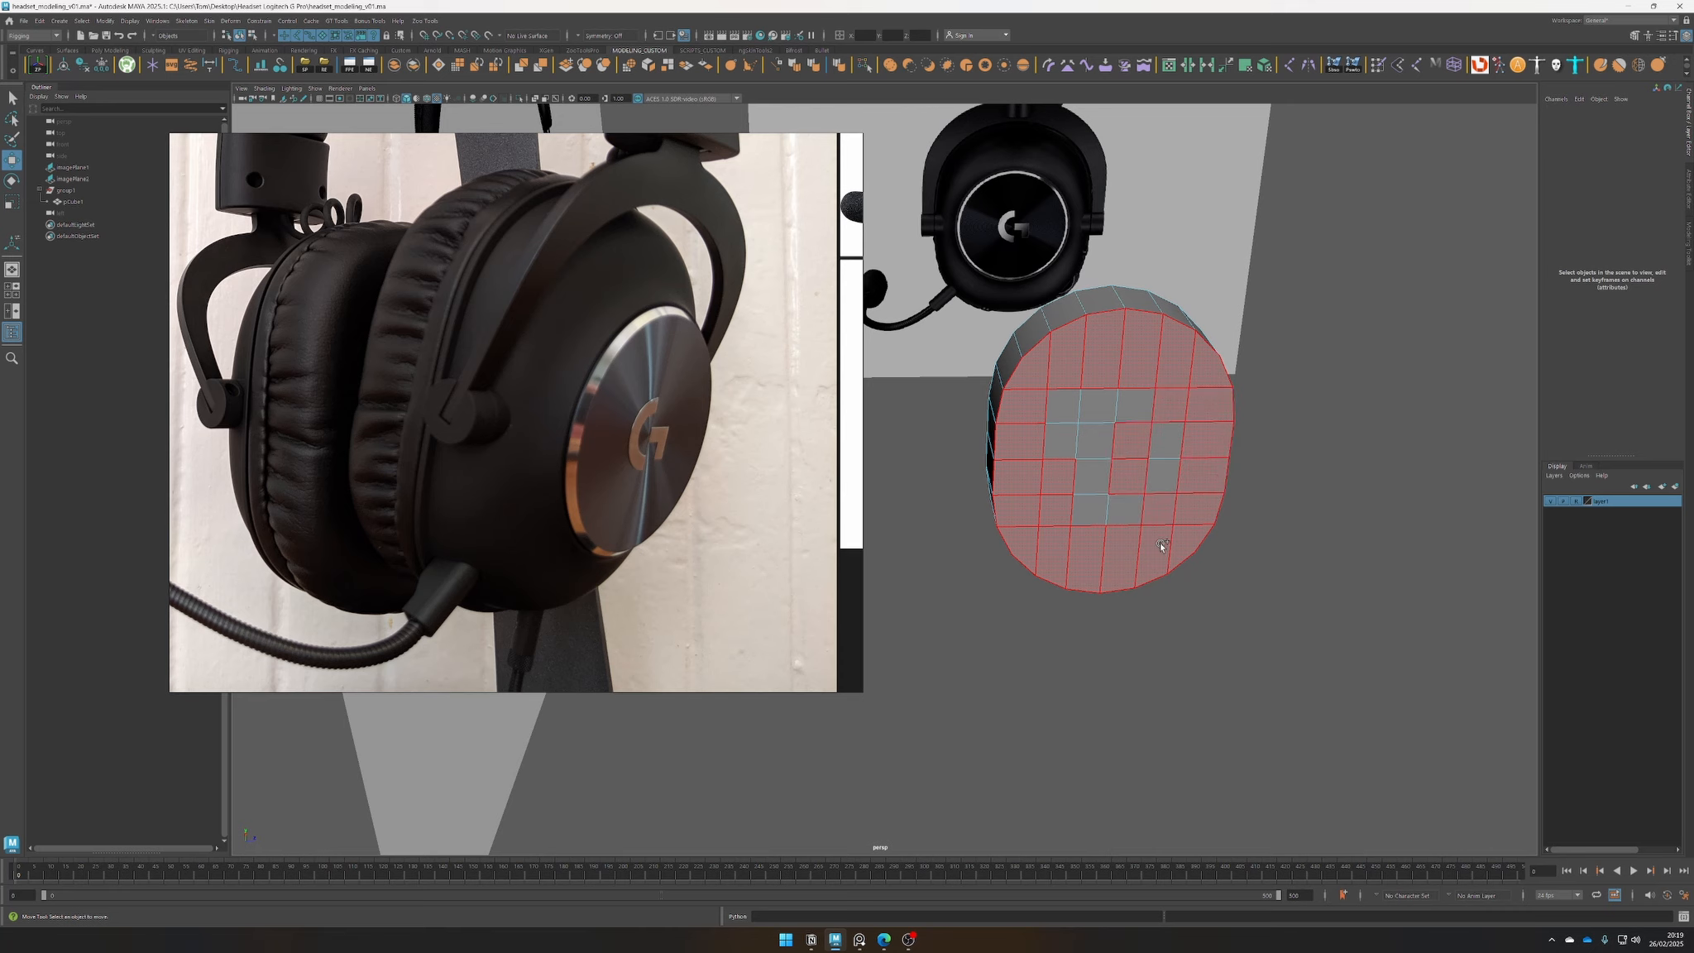
{"action": "left_click_drag", "start_coordinate": [1124, 416], "coordinate": [1064, 447]}
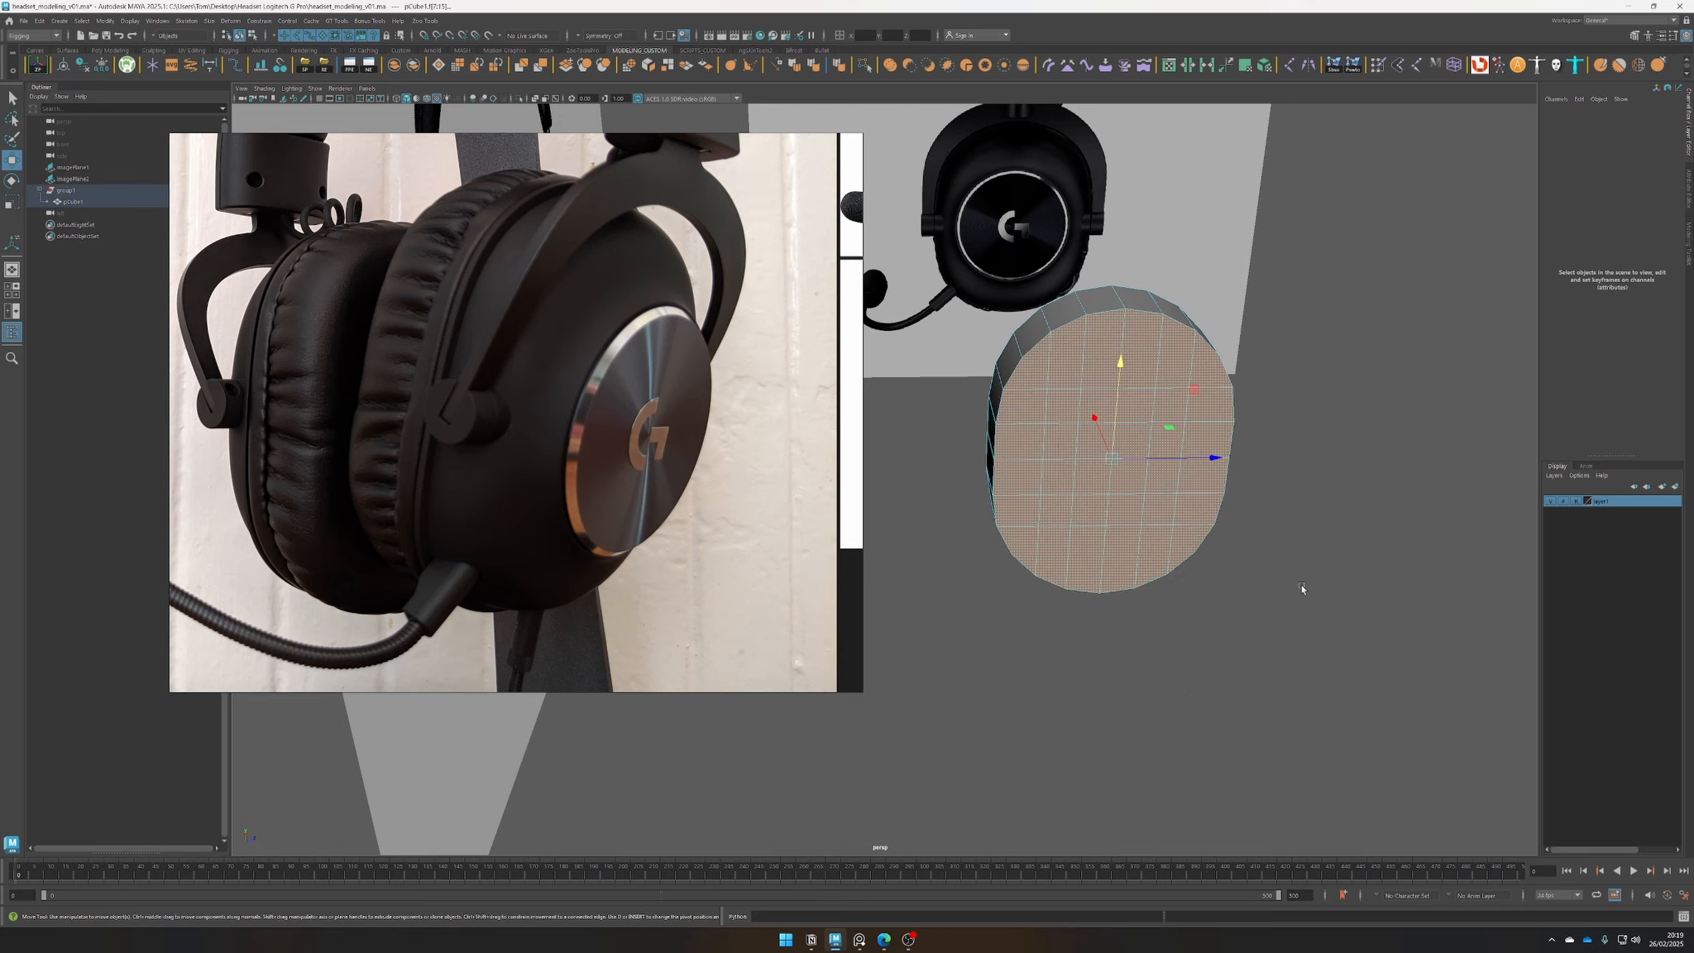
In the front view, move the selected outer faces outward to widen the ear cup against the reference
{"action": "key", "text": "space"}
{"action": "left_click_drag", "start_coordinate": [1302, 588], "coordinate": [1301, 608]}
{"action": "right_click_drag", "start_coordinate": [1289, 620], "coordinate": [922, 542], "text": "alt"}
{"action": "middle_click_drag", "start_coordinate": [922, 542], "coordinate": [1096, 543], "text": "alt"}
{"action": "right_click_drag", "start_coordinate": [1095, 543], "coordinate": [1175, 601], "text": "alt"}
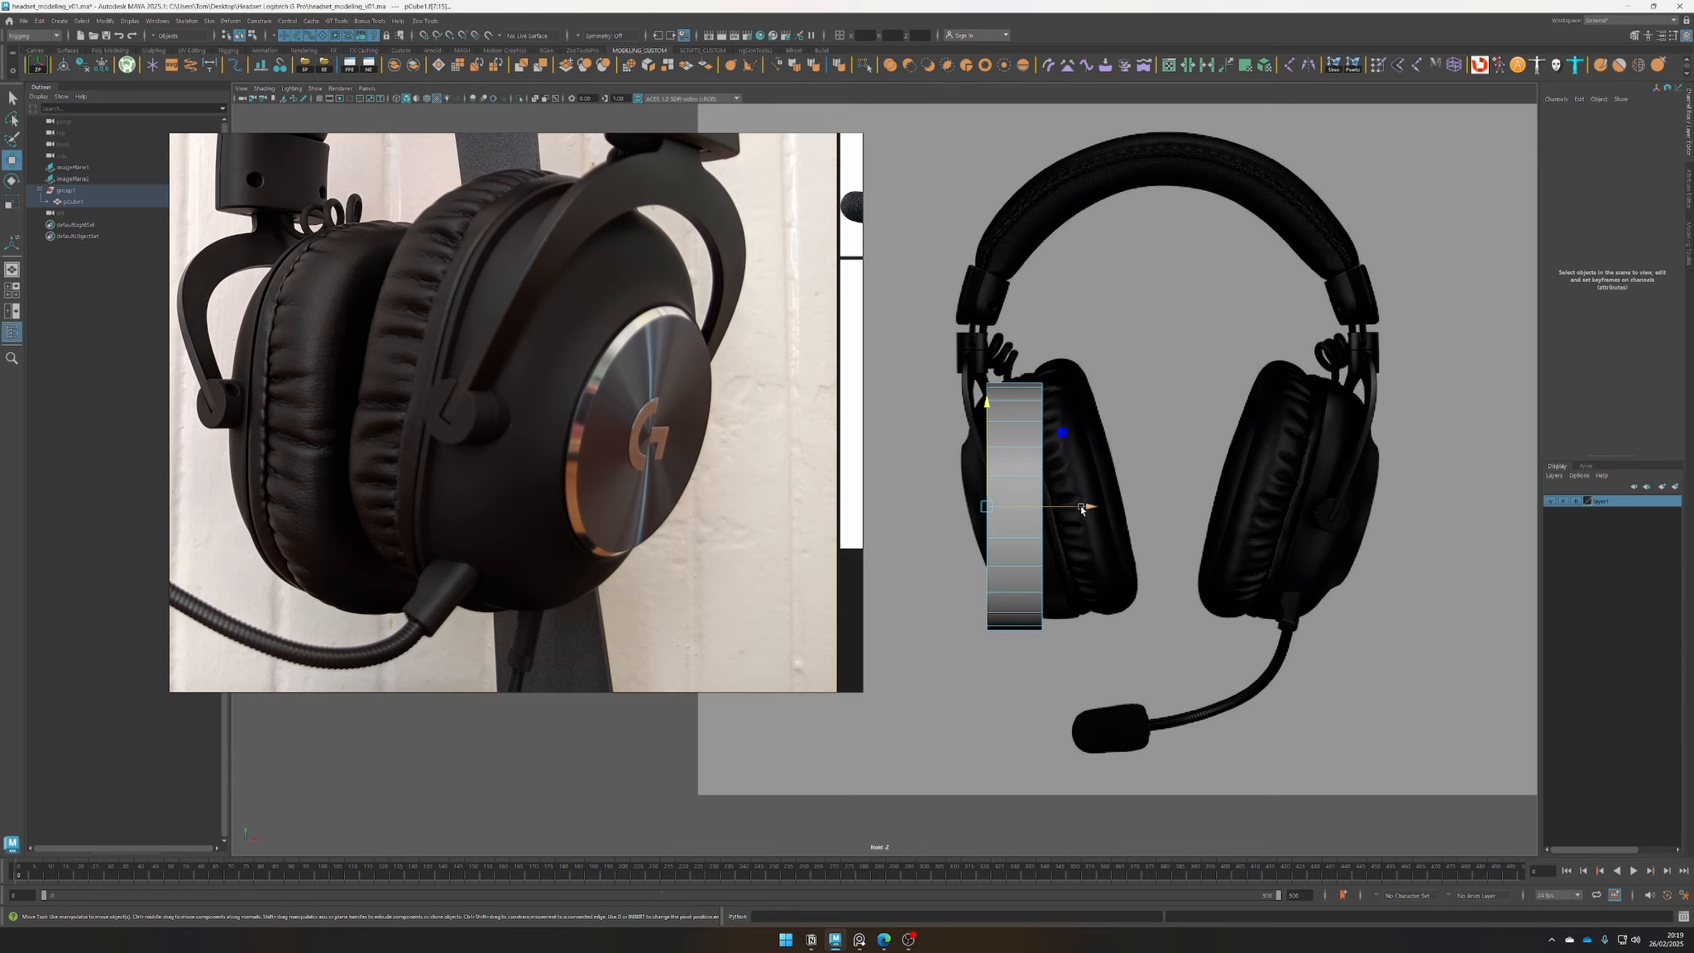
{"action": "left_click_drag", "start_coordinate": [1081, 509], "coordinate": [1070, 506]}
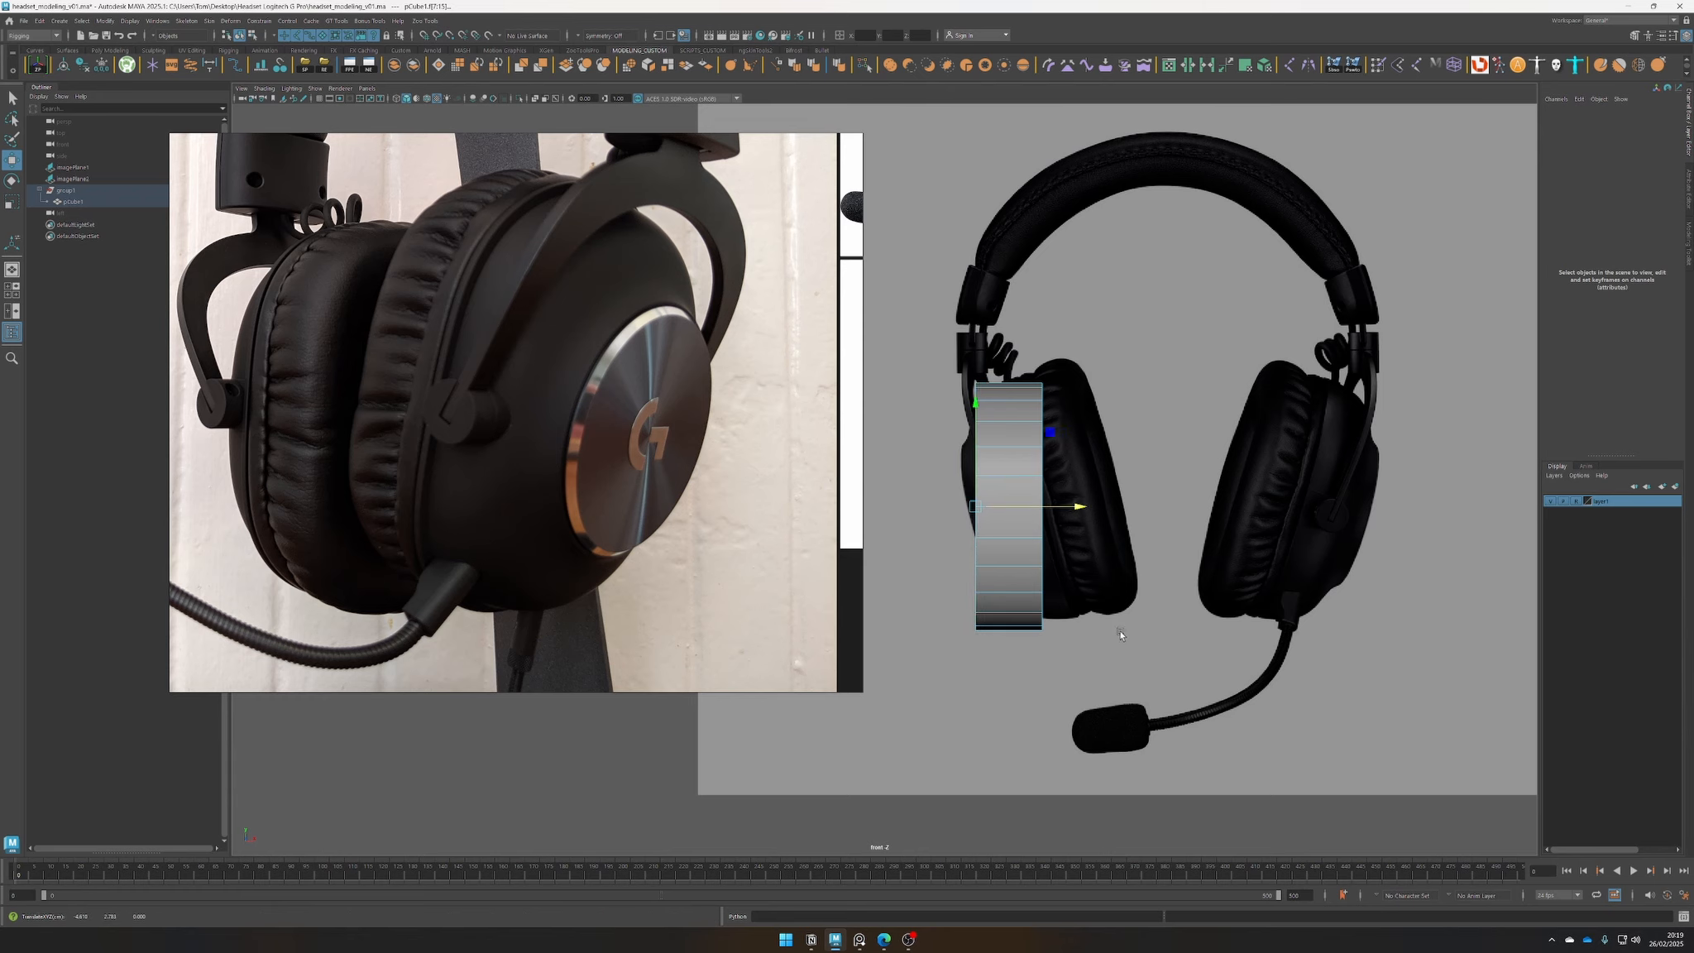
Try to extrude the ear cup's outer faces into a smaller inset patch by scaling them down uniformly
{"action": "key", "text": "space"}
{"action": "left_click_drag", "start_coordinate": [1119, 634], "coordinate": [1083, 625]}
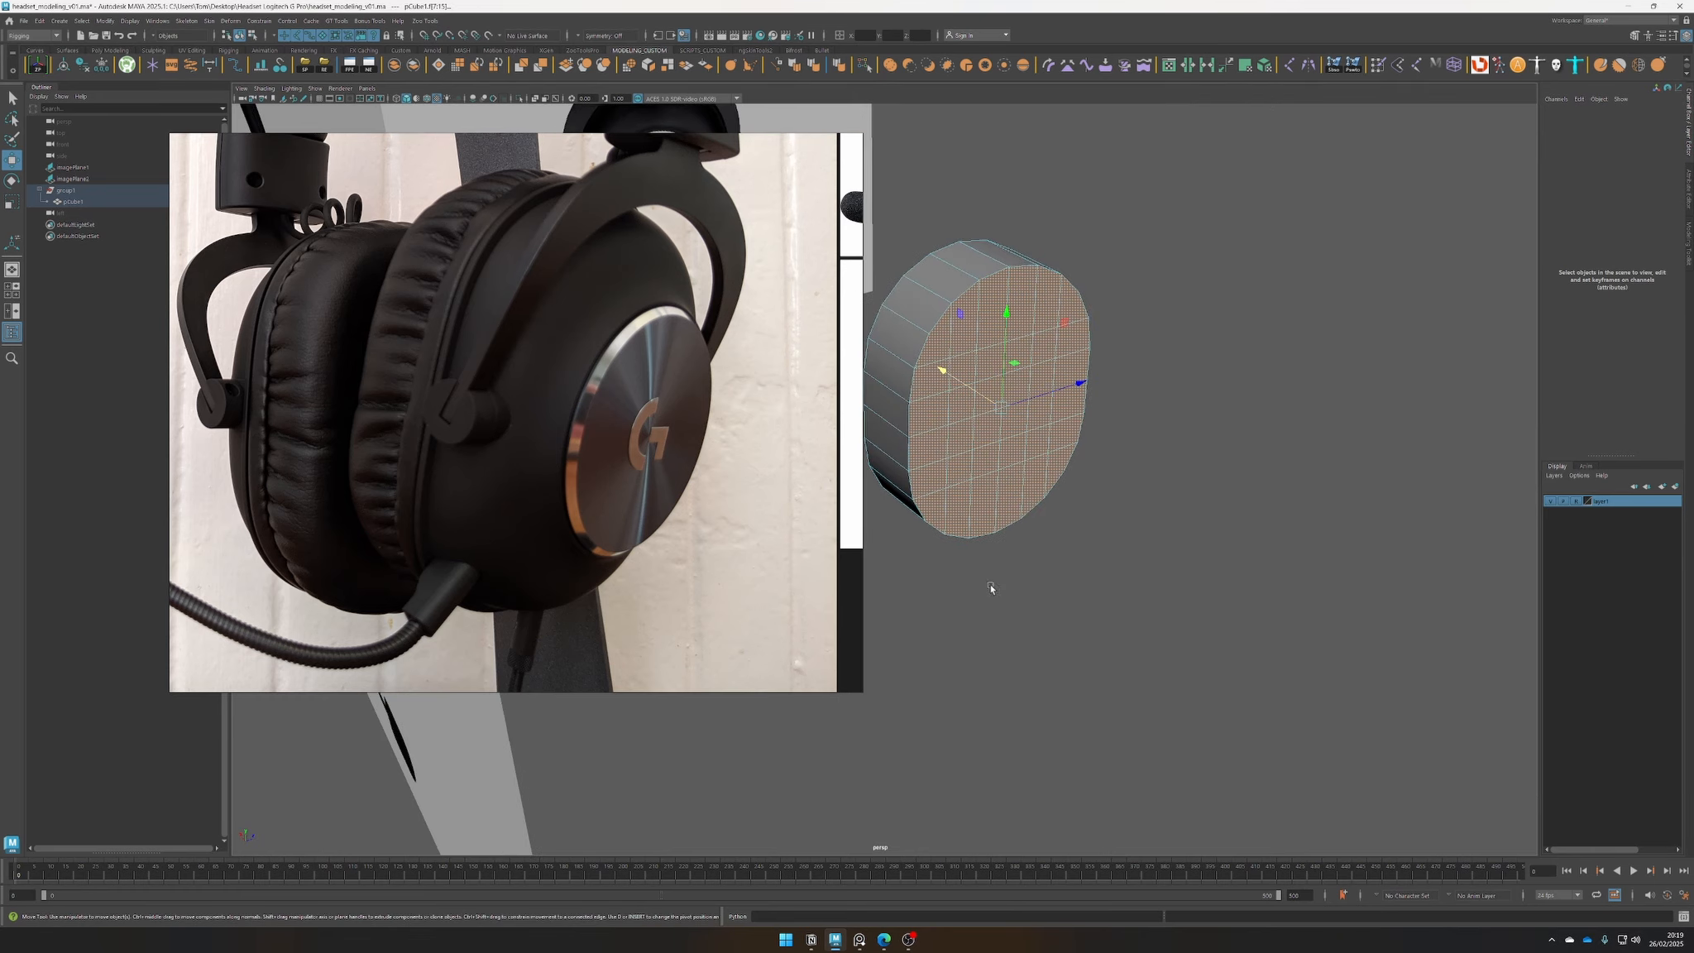
{"action": "right_click_drag", "start_coordinate": [991, 588], "coordinate": [1180, 608], "text": "alt"}
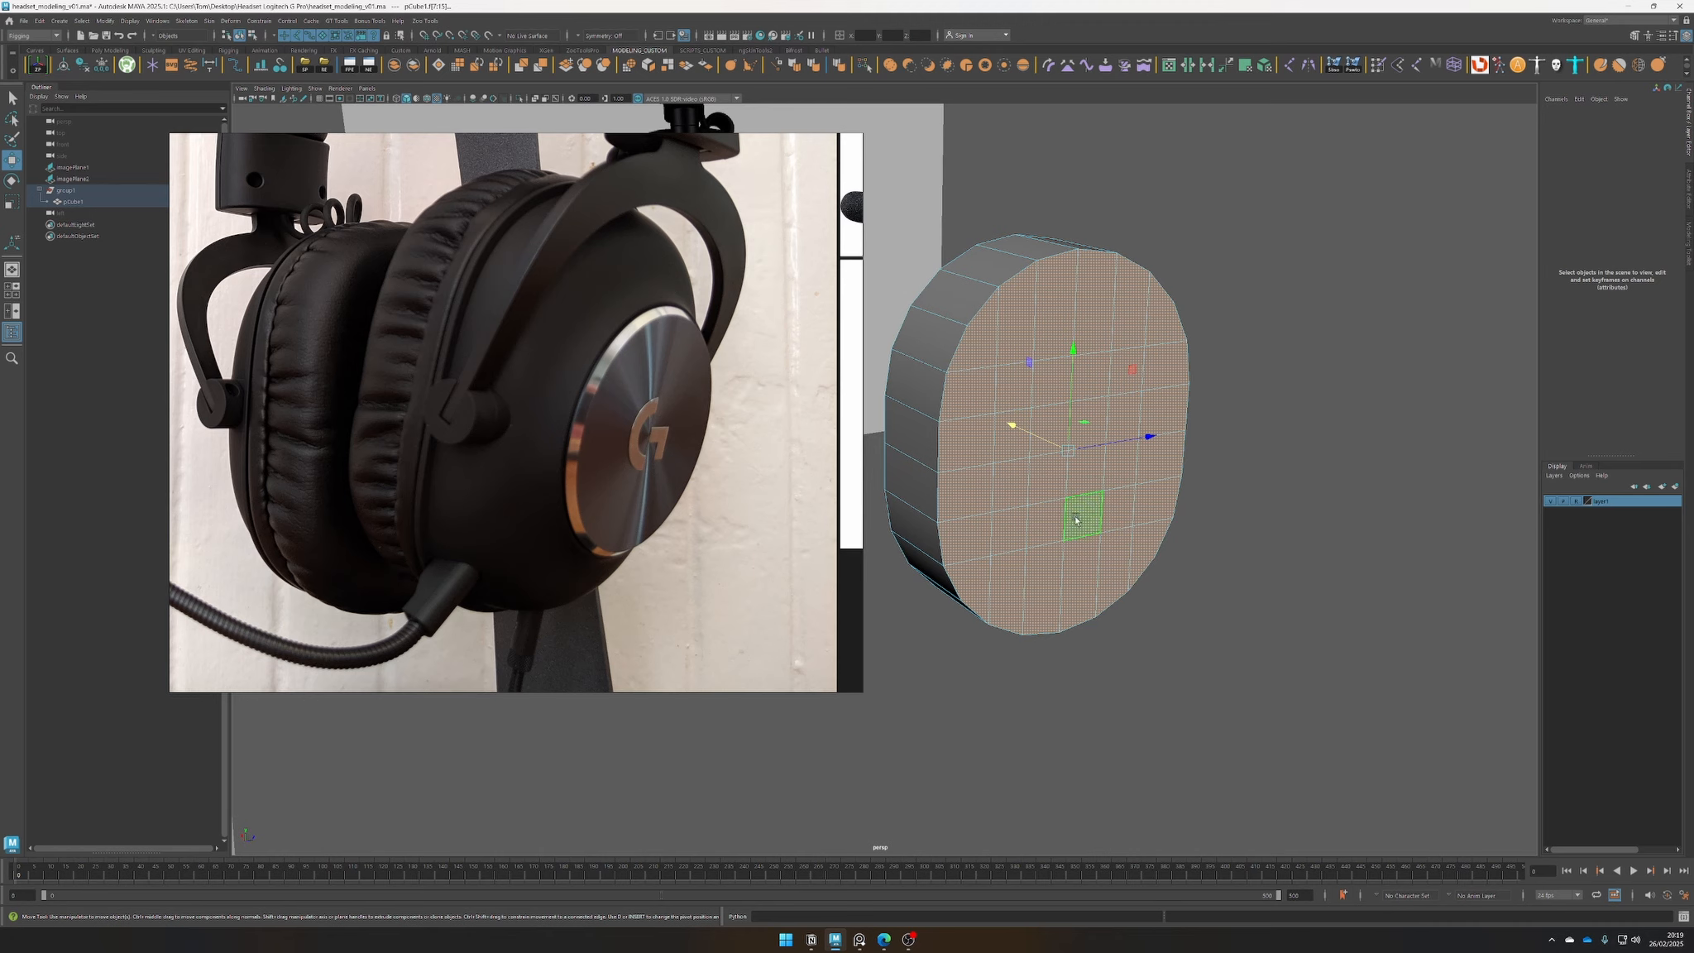
{"action": "key", "text": "r"}
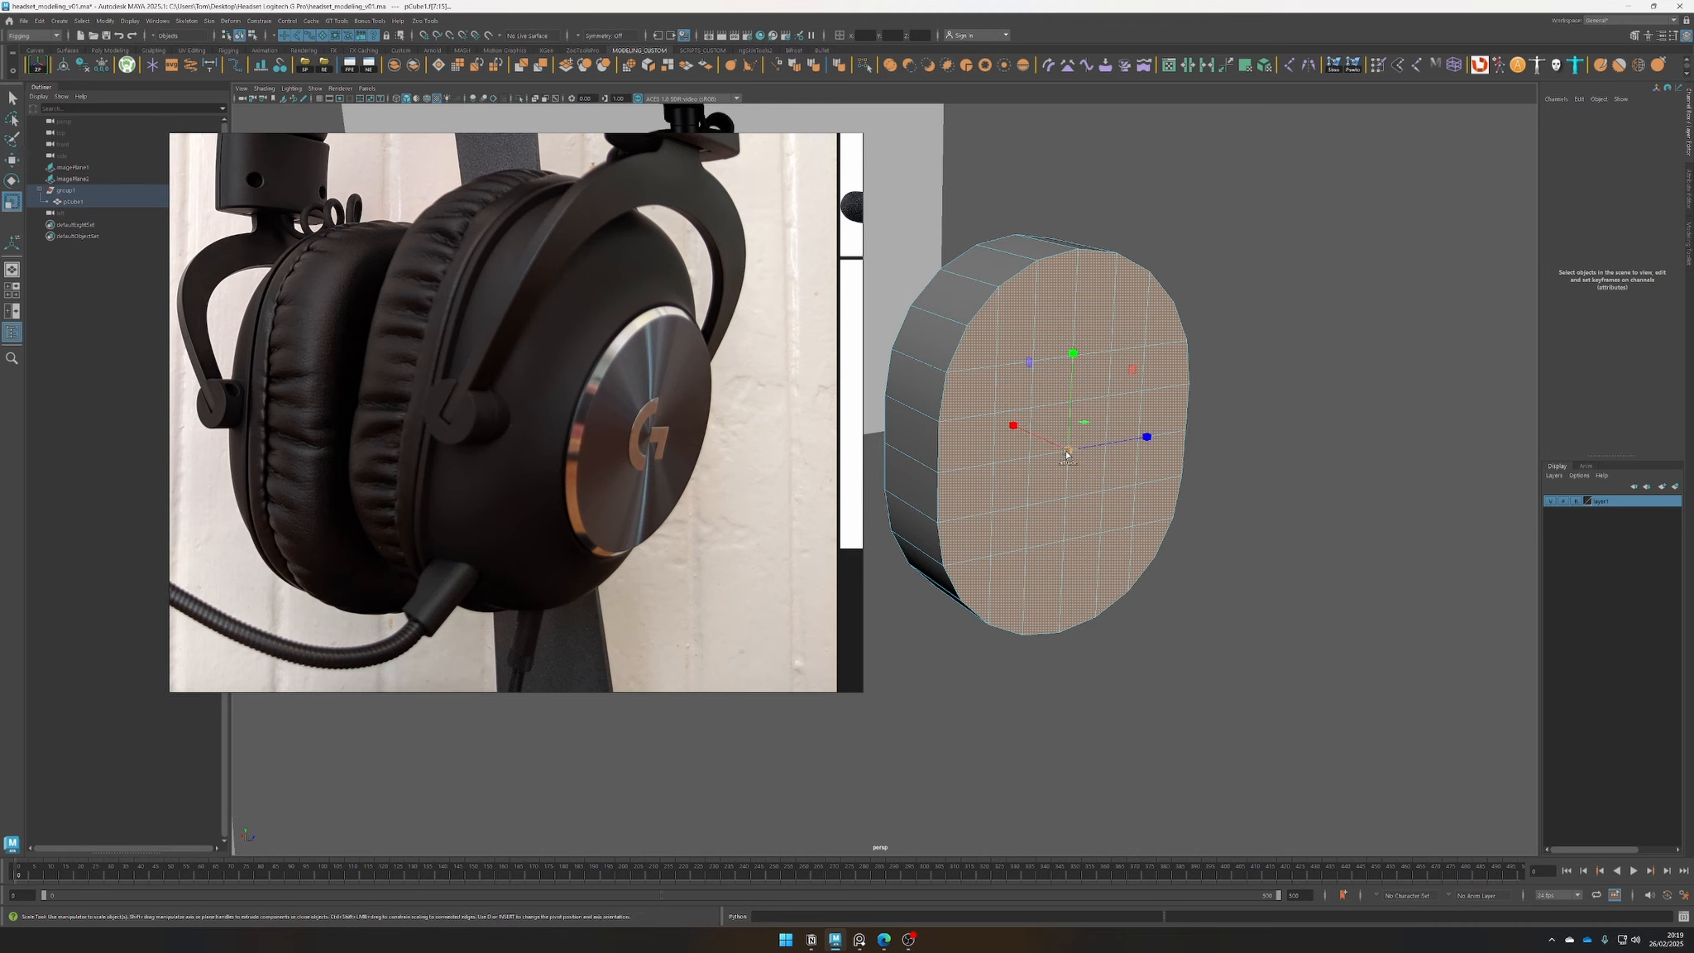
{"action": "left_click_drag", "start_coordinate": [1068, 453], "coordinate": [1001, 485], "text": "shift"}
{"action": "key", "text": "w"}
{"action": "left_click_drag", "start_coordinate": [1081, 549], "coordinate": [1146, 630], "text": "alt"}
{"action": "left_click_drag", "start_coordinate": [979, 469], "coordinate": [1049, 494], "text": "alt"}
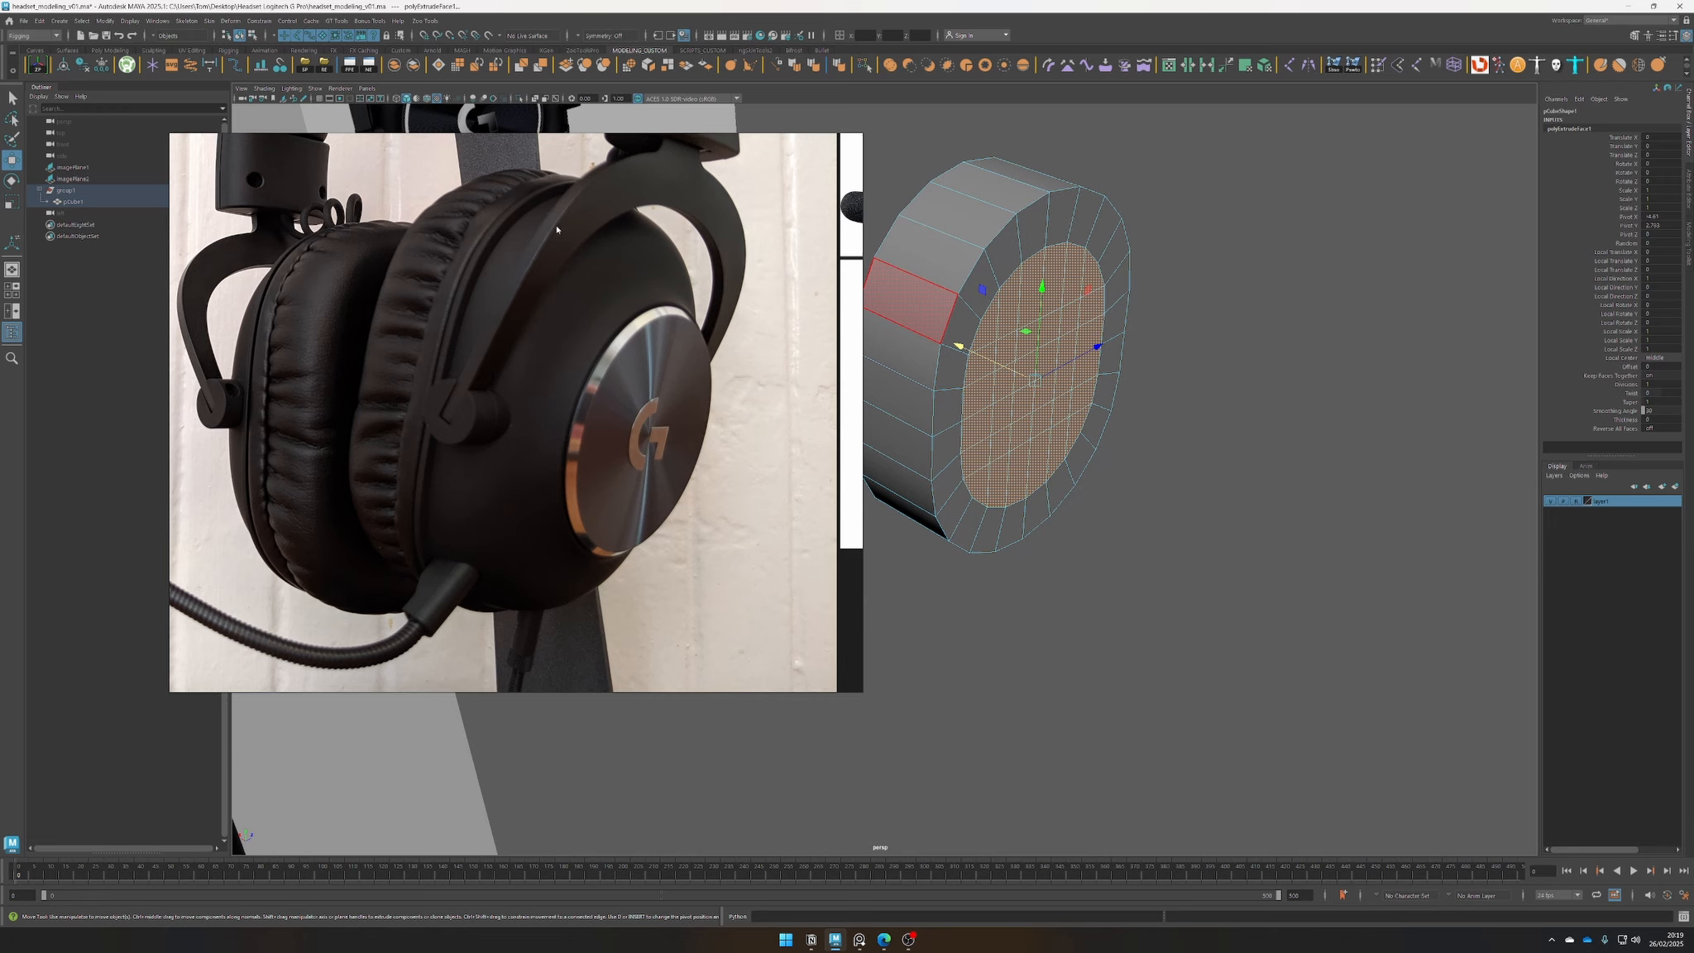
{"action": "key", "text": "ctrl+z"}
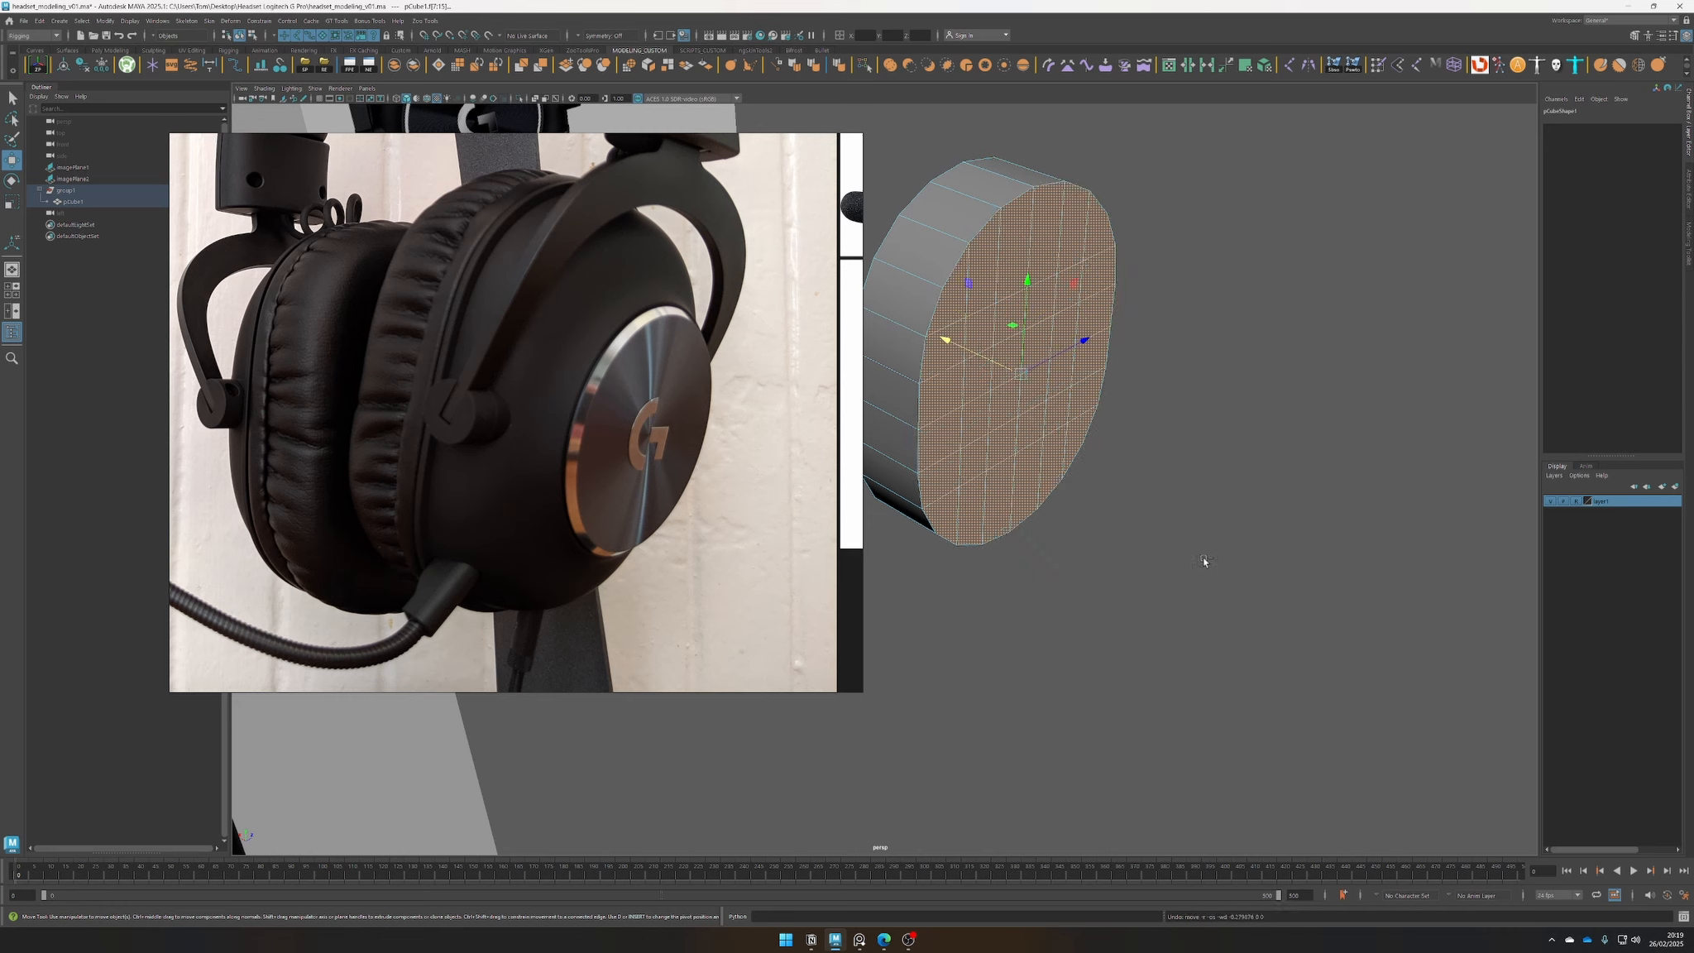
Move the ear cup's outer faces slightly outward along X and deselect them
{"action": "left_click_drag", "start_coordinate": [957, 345], "coordinate": [959, 349]}
{"action": "left_click", "coordinate": [1240, 416]}
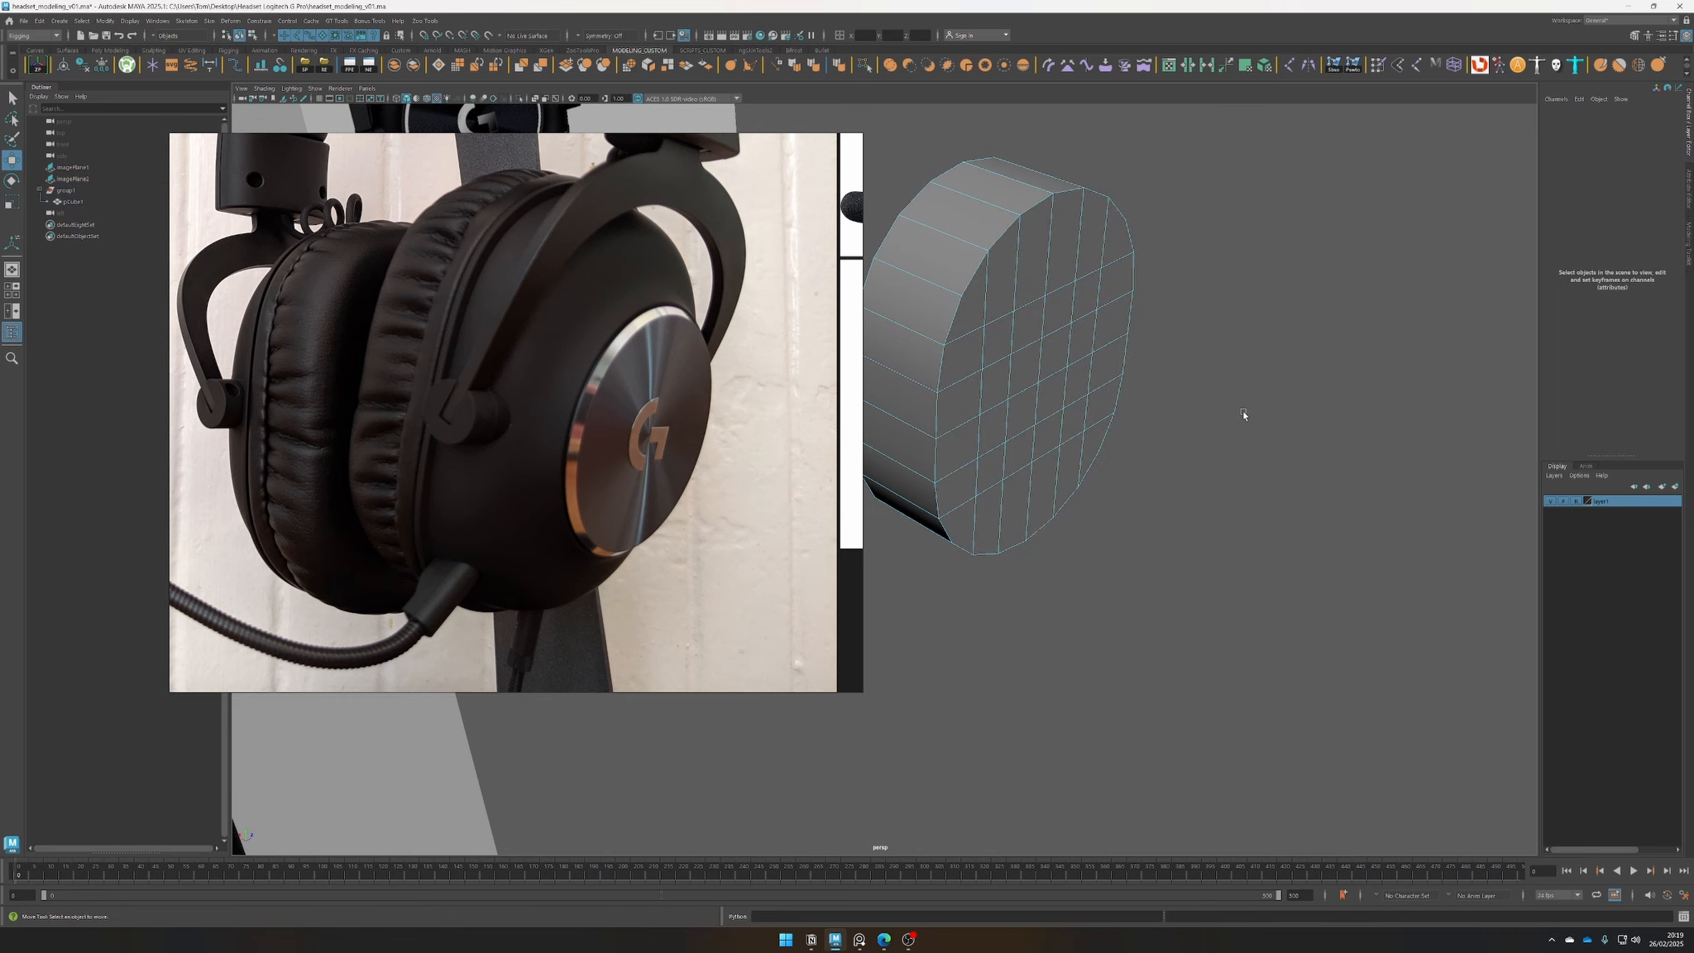
Try to bevel the edge loop around the rim of the ear cup's outer side
{"action": "right_click_drag", "start_coordinate": [1003, 240], "coordinate": [1004, 208]}
{"action": "left_click", "coordinate": [997, 238]}
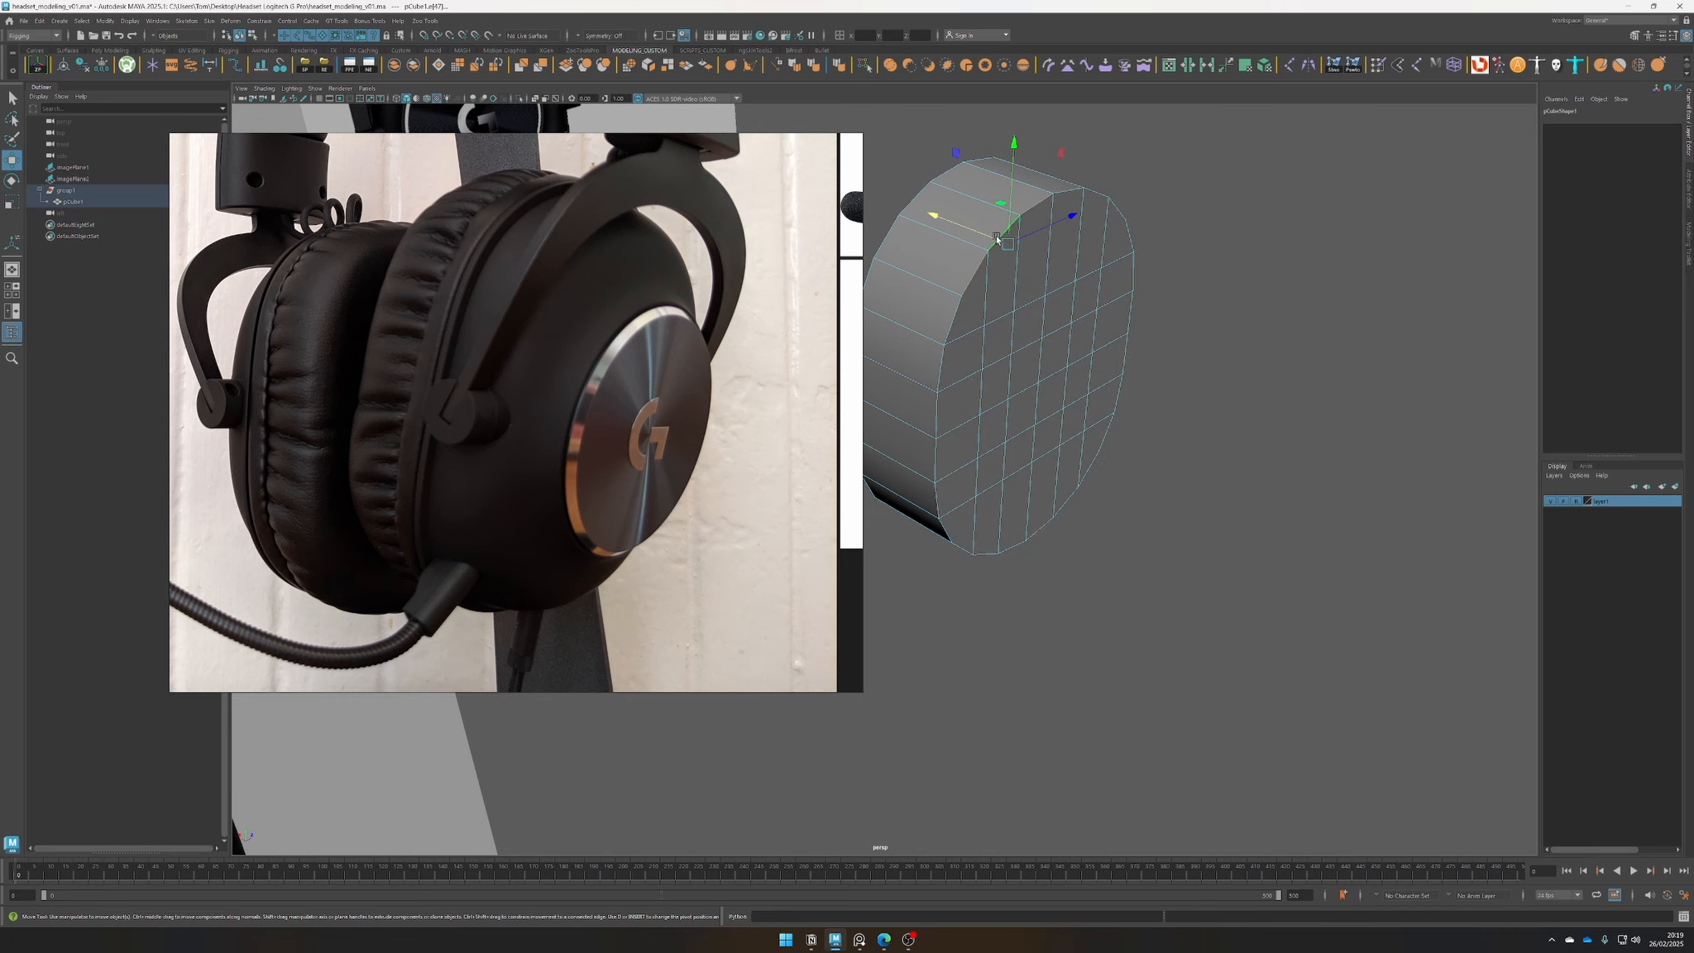
{"action": "left_click", "coordinate": [949, 328]}
{"action": "left_click_drag", "start_coordinate": [1150, 556], "coordinate": [1111, 530], "text": "alt"}
{"action": "left_click", "coordinate": [1310, 423]}
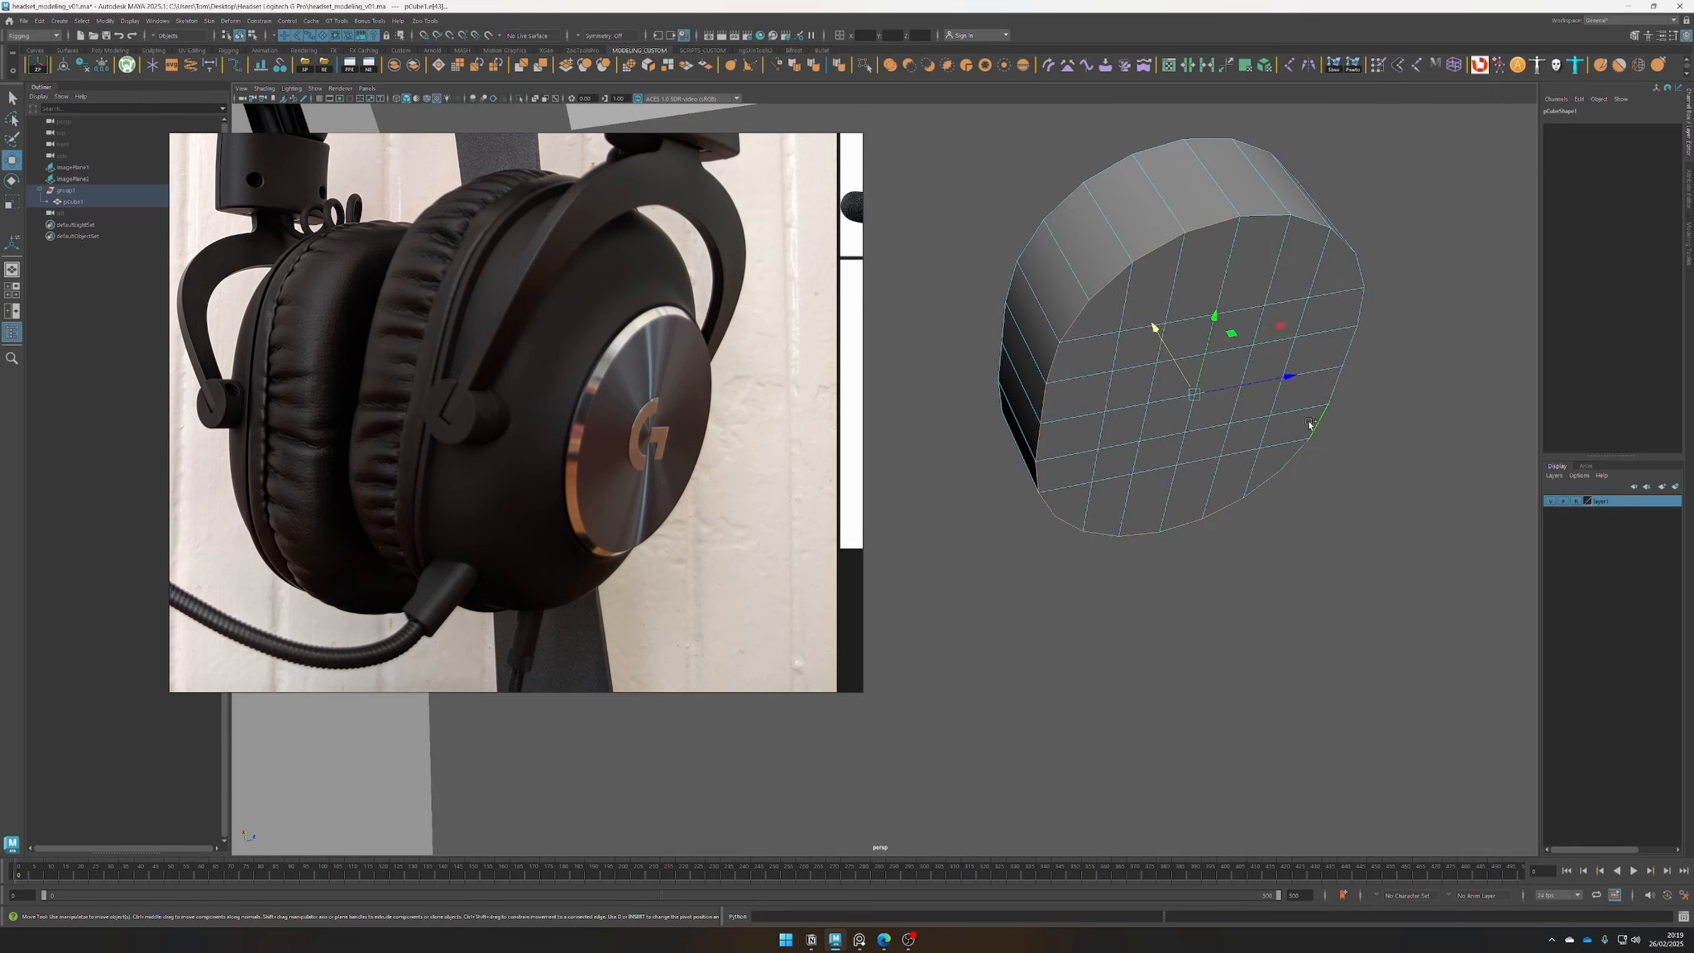
{"action": "left_click_drag", "start_coordinate": [1312, 221], "coordinate": [1208, 410], "text": "alt"}
{"action": "key", "text": "ctrl+b"}
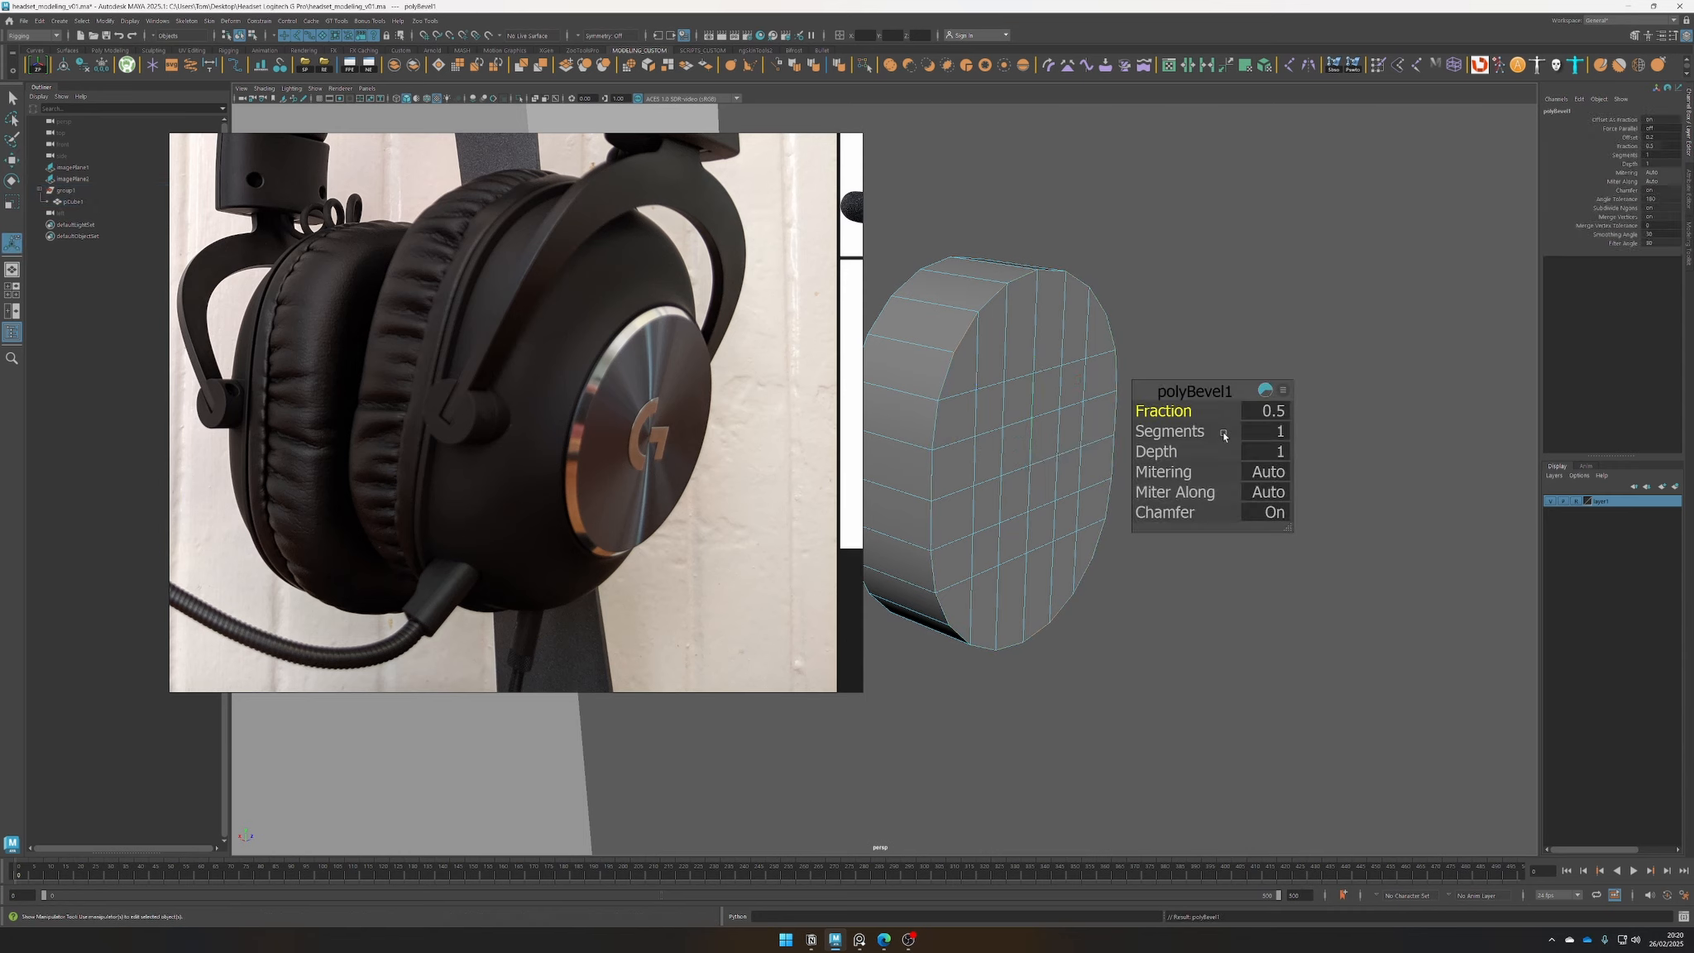
{"action": "key", "text": "q"}
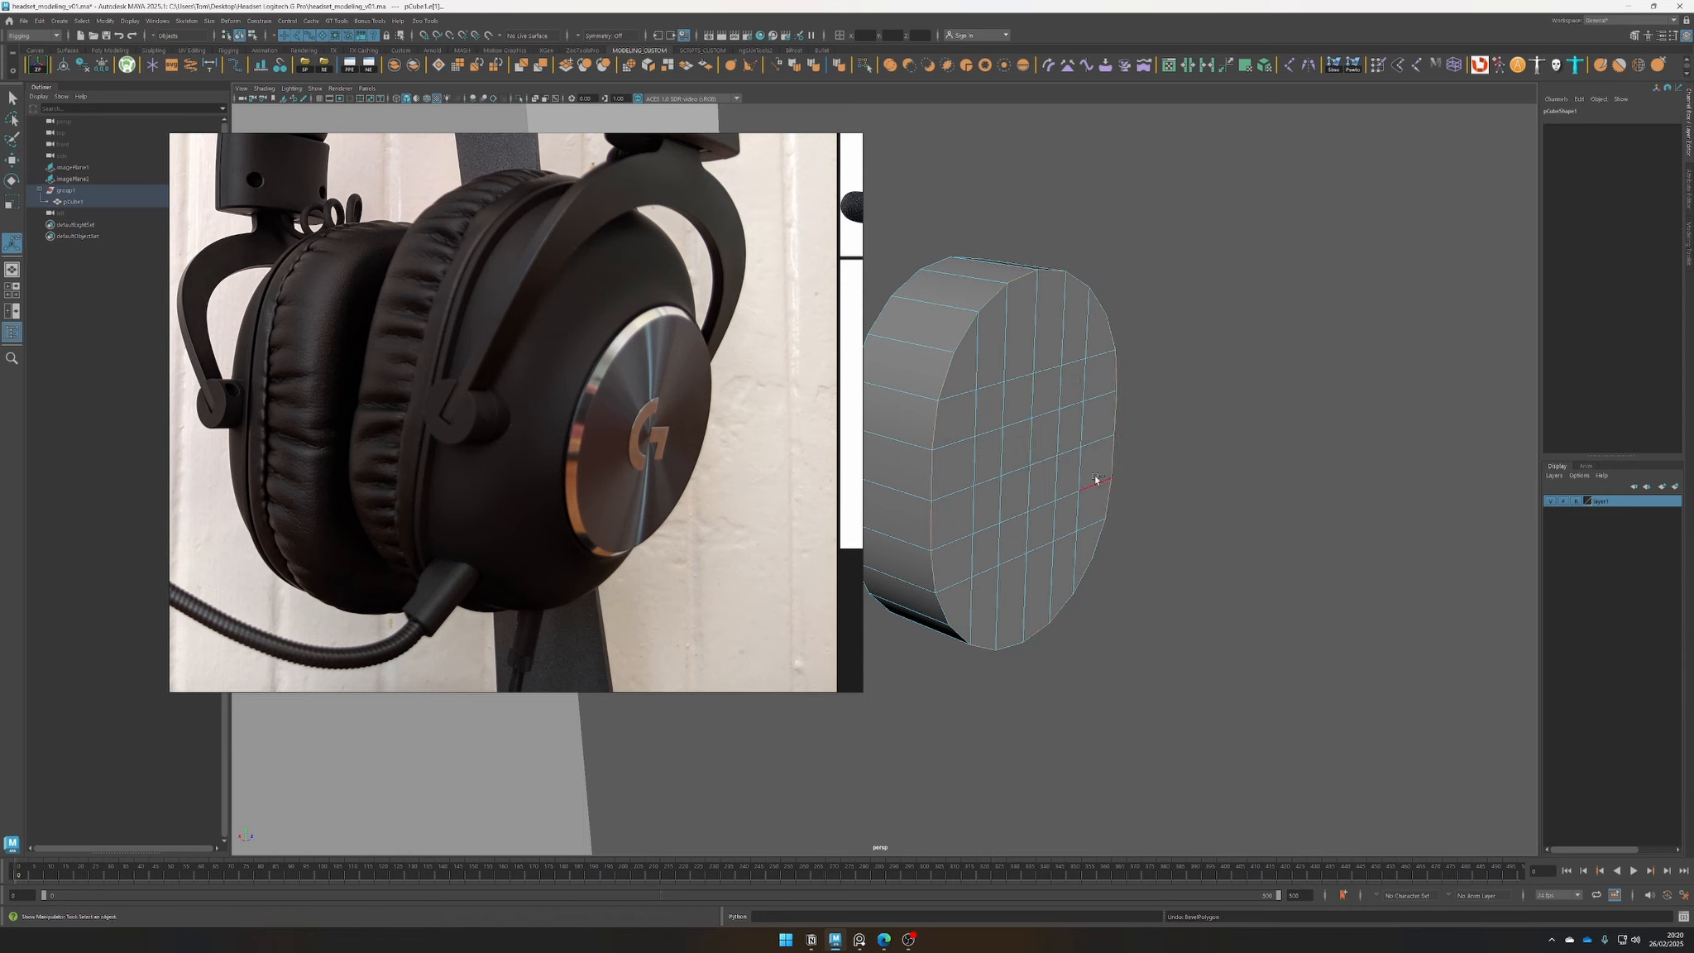
Put the ear cup back in object mode and inspect its shape in smooth mesh preview
{"action": "right_click_drag", "start_coordinate": [1024, 434], "coordinate": [974, 447]}
{"action": "scroll", "coordinate": [977, 565], "scroll_direction": "down", "scroll_amount": 2}
{"action": "left_click_drag", "start_coordinate": [976, 565], "coordinate": [970, 464], "text": "alt"}
{"action": "right_click_drag", "start_coordinate": [1032, 463], "coordinate": [1063, 426]}
{"action": "key", "text": "3"}
{"action": "left_click_drag", "start_coordinate": [1051, 488], "coordinate": [1078, 525], "text": "alt"}
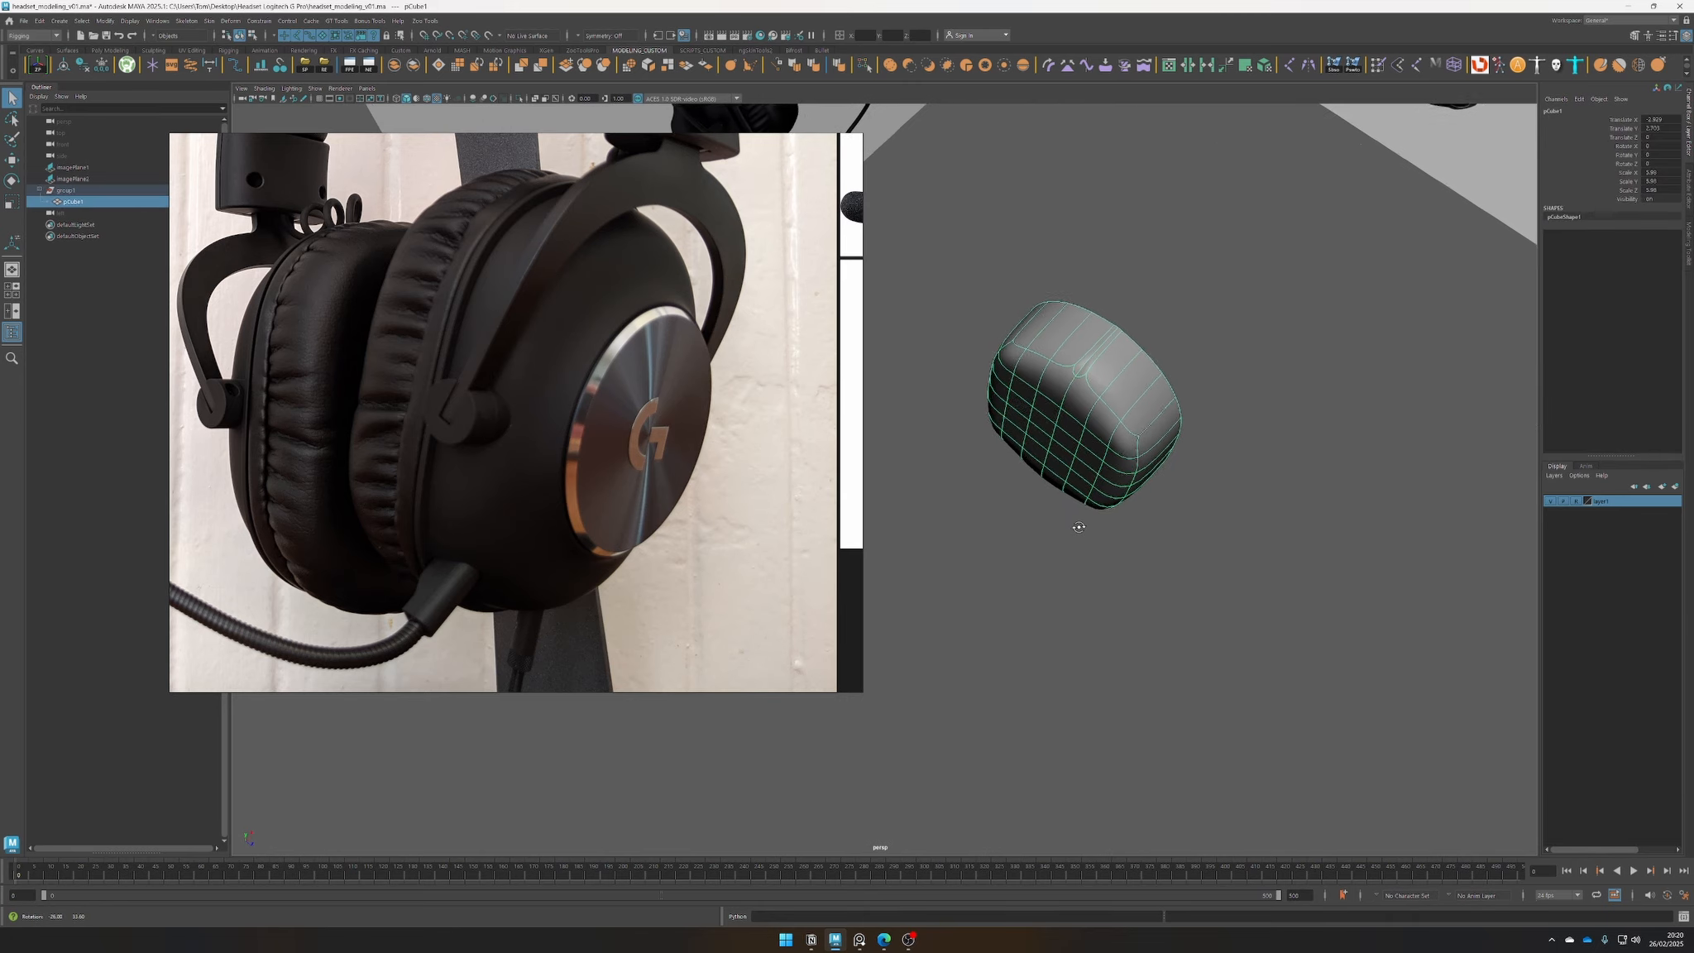
Merge the nearly coincident seam vertices at one end of the ear cup's outer rim
{"action": "right_click_drag", "start_coordinate": [1078, 526], "coordinate": [1266, 462], "text": "alt"}
{"action": "middle_click_drag", "start_coordinate": [1266, 461], "coordinate": [1051, 484], "text": "alt"}
{"action": "right_click_drag", "start_coordinate": [1051, 483], "coordinate": [1136, 470], "text": "alt"}
{"action": "left_click_drag", "start_coordinate": [1137, 471], "coordinate": [1196, 418], "text": "alt"}
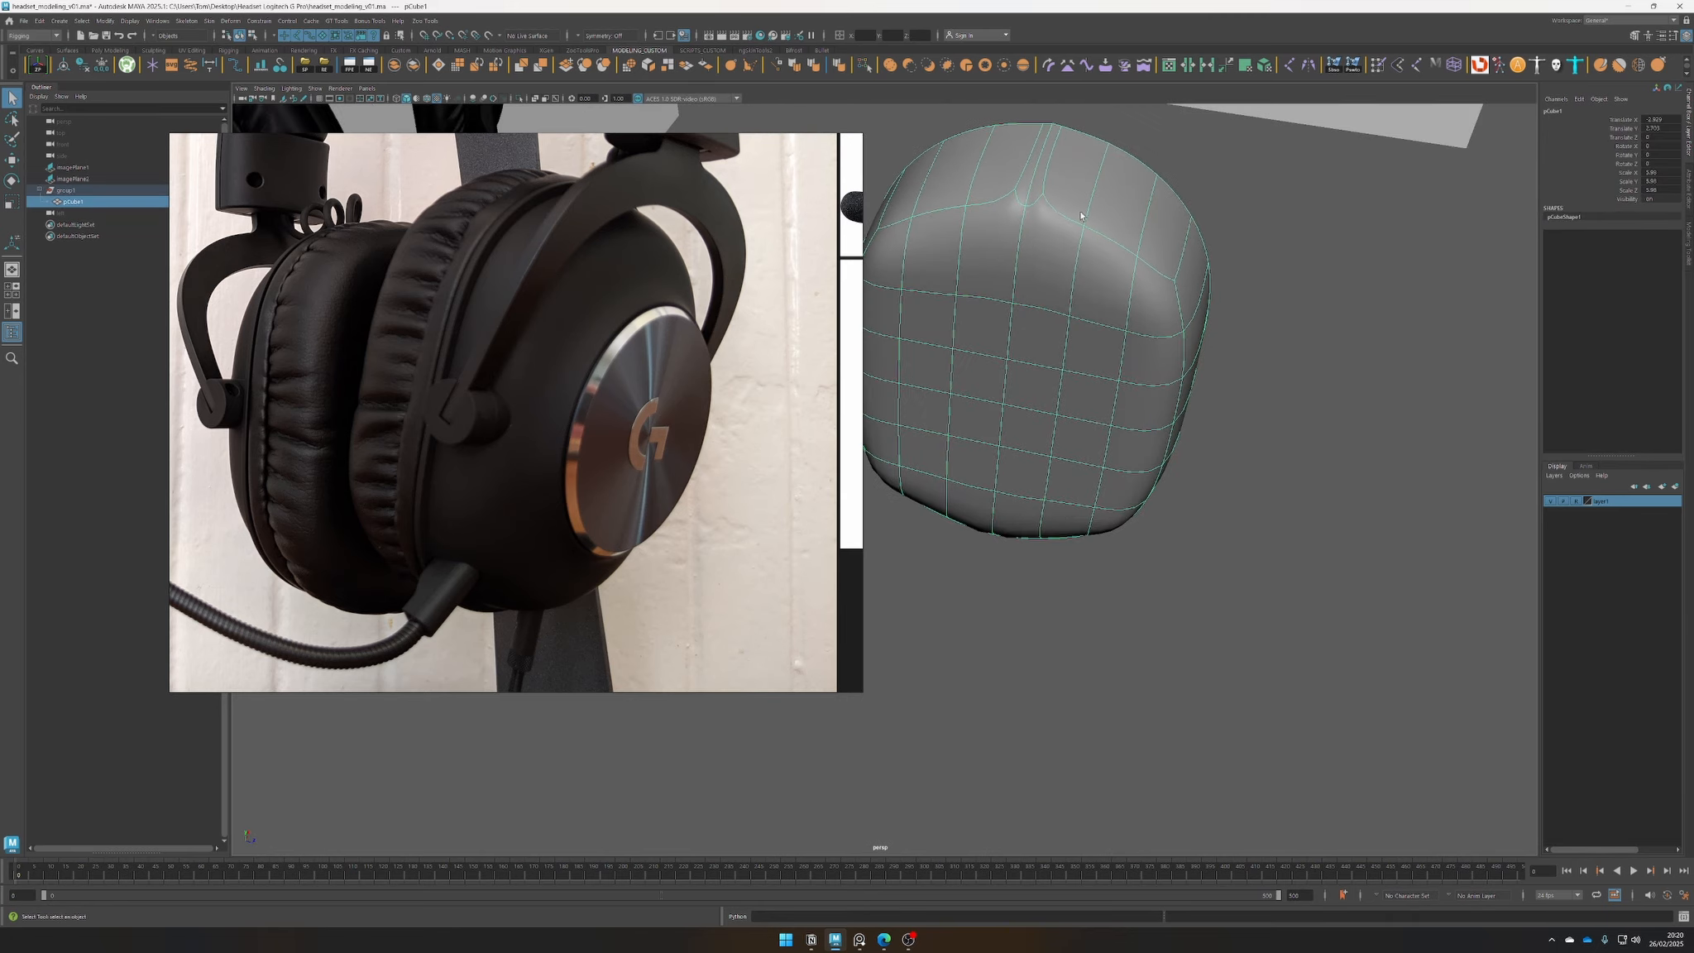
{"action": "right_click_drag", "start_coordinate": [1058, 152], "coordinate": [1010, 152]}
{"action": "middle_click_drag", "start_coordinate": [1064, 258], "coordinate": [1102, 372], "text": "alt"}
{"action": "left_click_drag", "start_coordinate": [1103, 373], "coordinate": [1097, 303], "text": "alt"}
{"action": "right_click_drag", "start_coordinate": [1343, 254], "coordinate": [1344, 191], "text": "shift"}
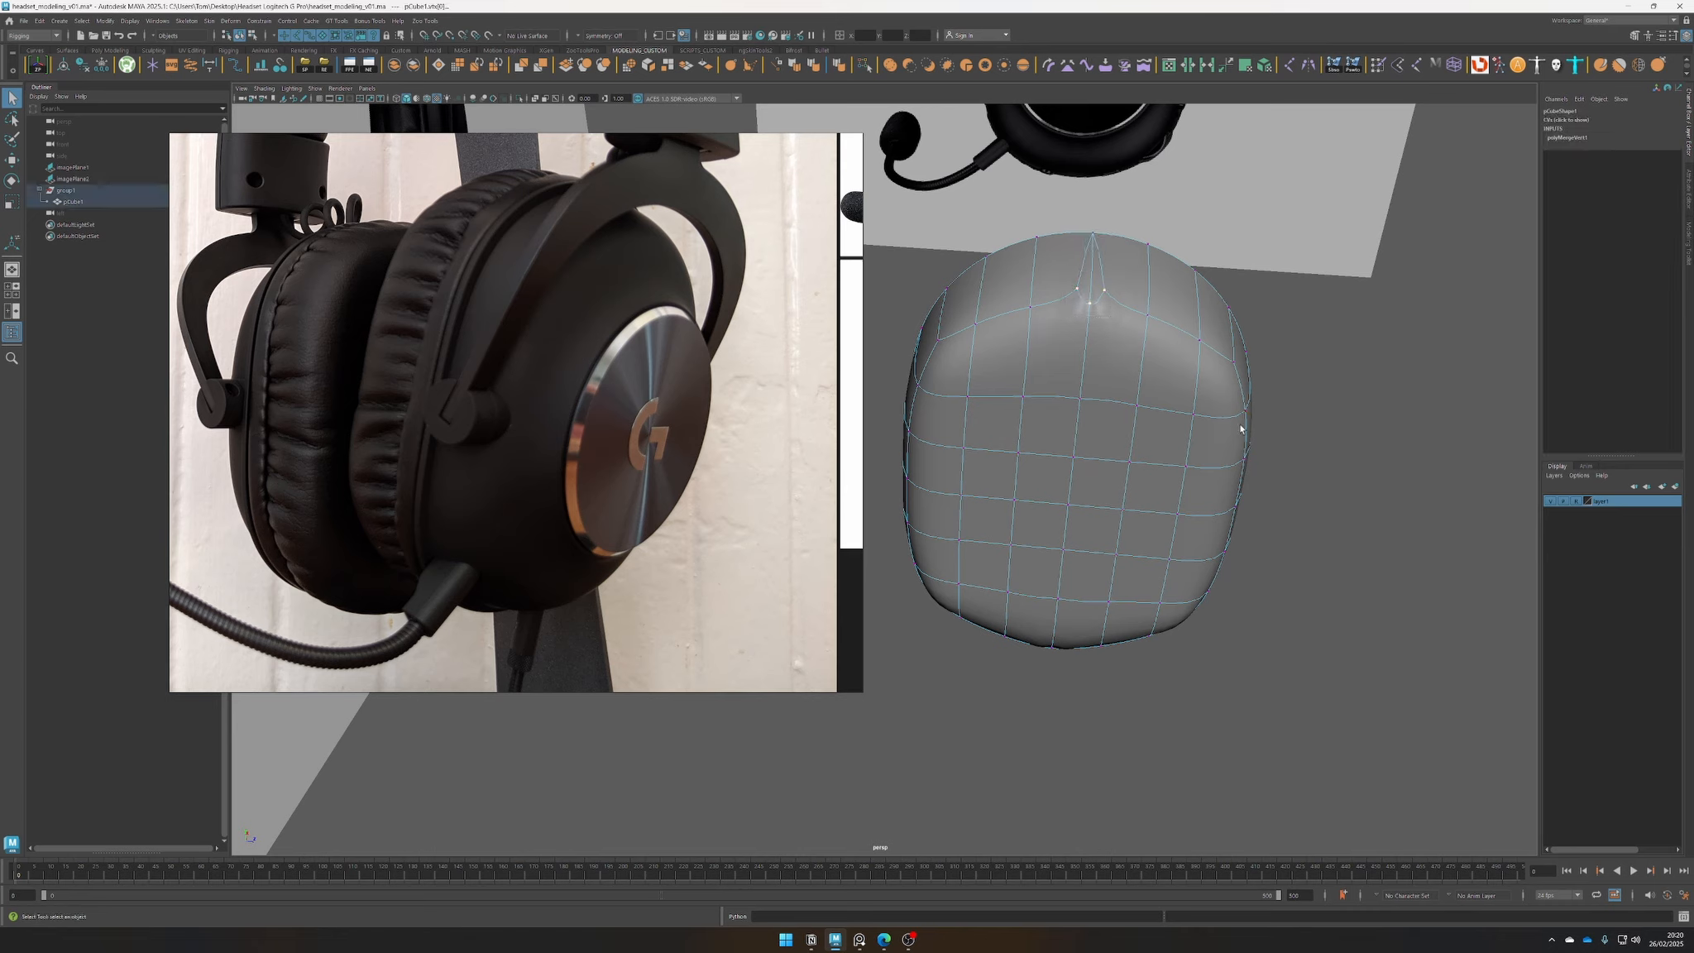
Repeat the vertex merge on the remaining doubled seam vertices, including those at the opposite end of the ear cup
{"action": "key", "text": "g"}
{"action": "left_click_drag", "start_coordinate": [1235, 603], "coordinate": [1212, 488], "text": "alt"}
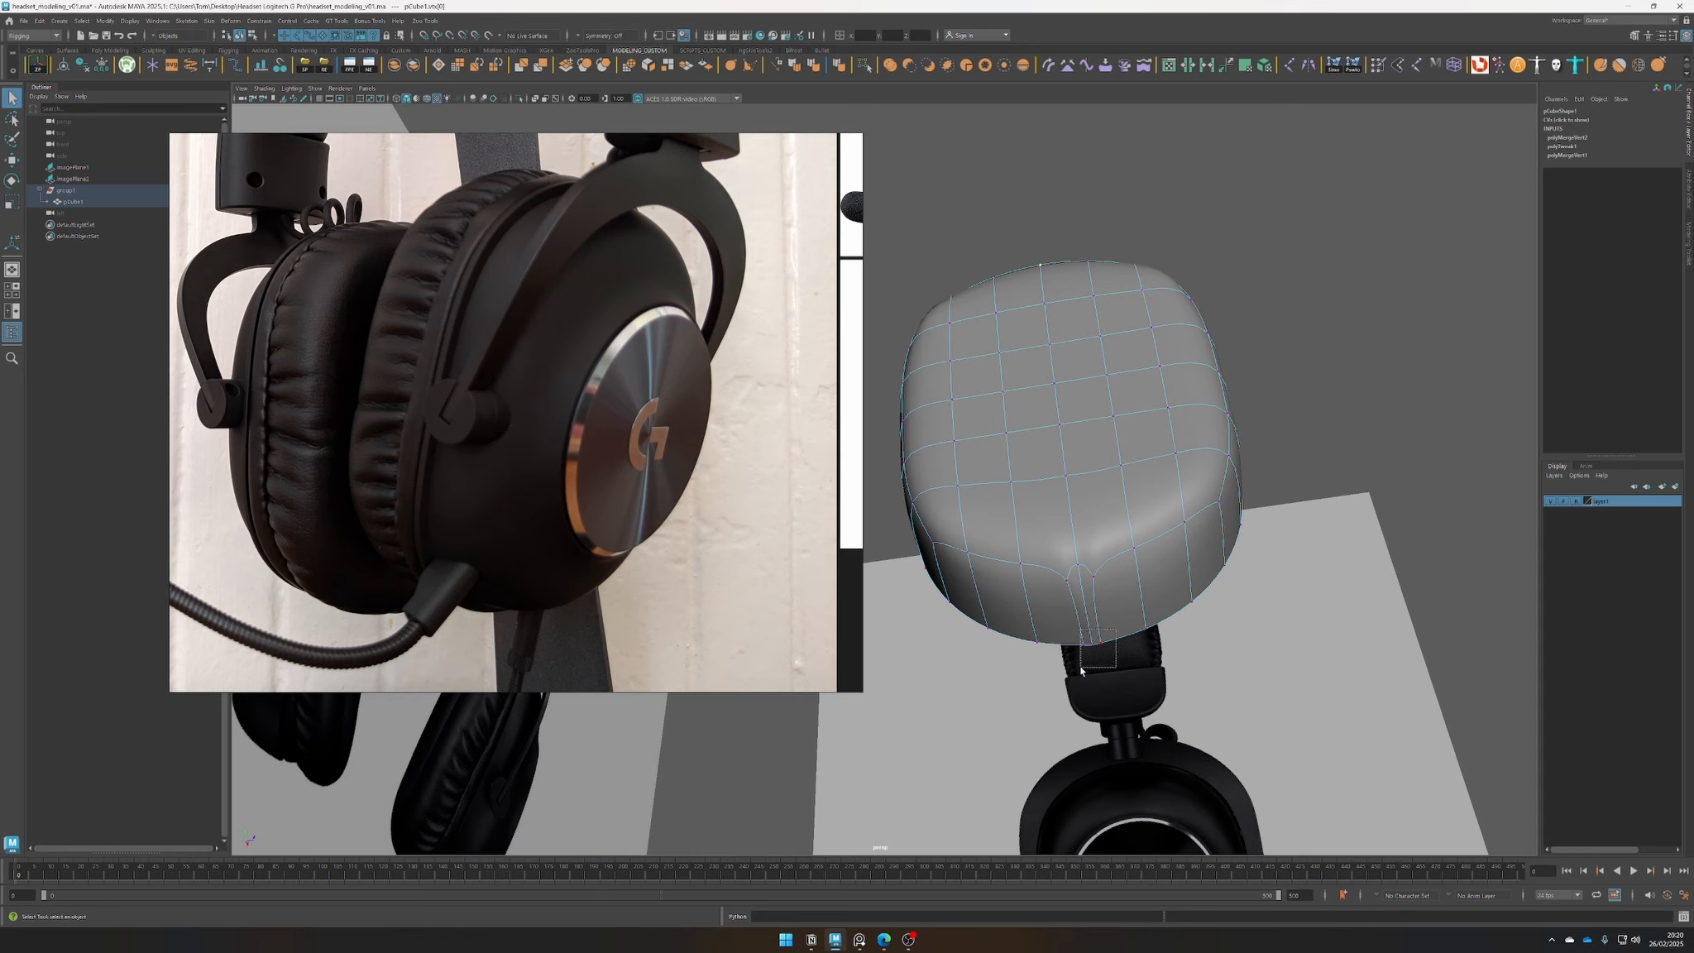
{"action": "key", "text": "g"}
{"action": "key", "text": "g"}
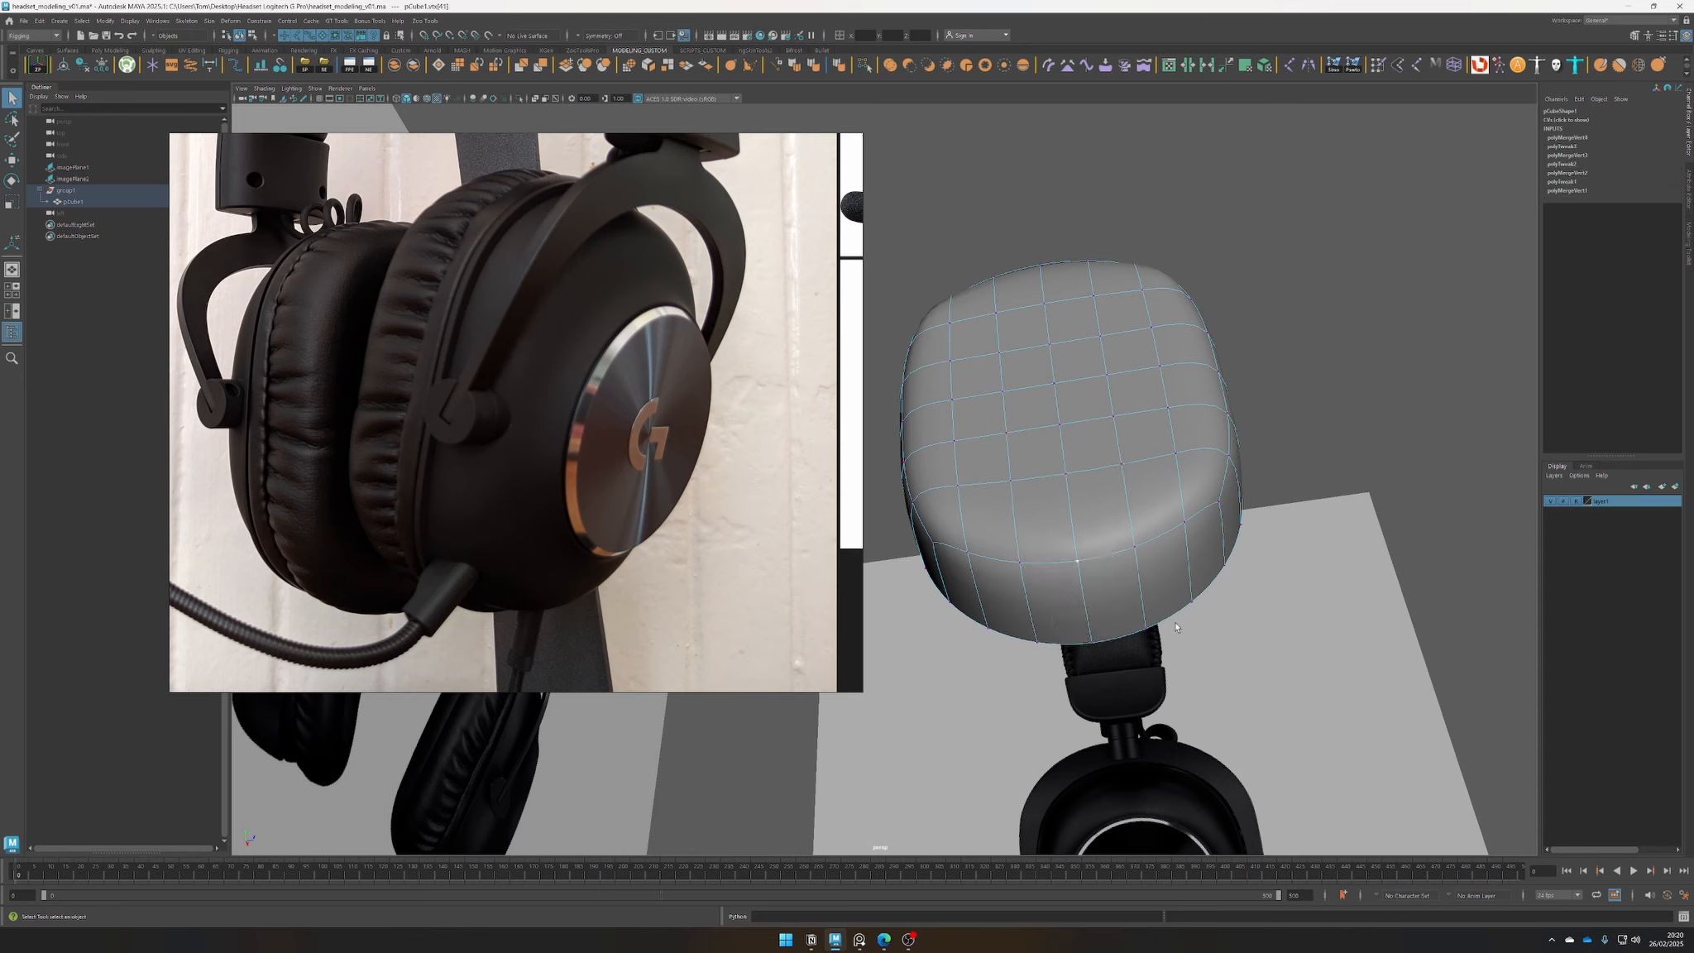
{"action": "left_click_drag", "start_coordinate": [1052, 598], "coordinate": [1100, 564], "text": "alt"}
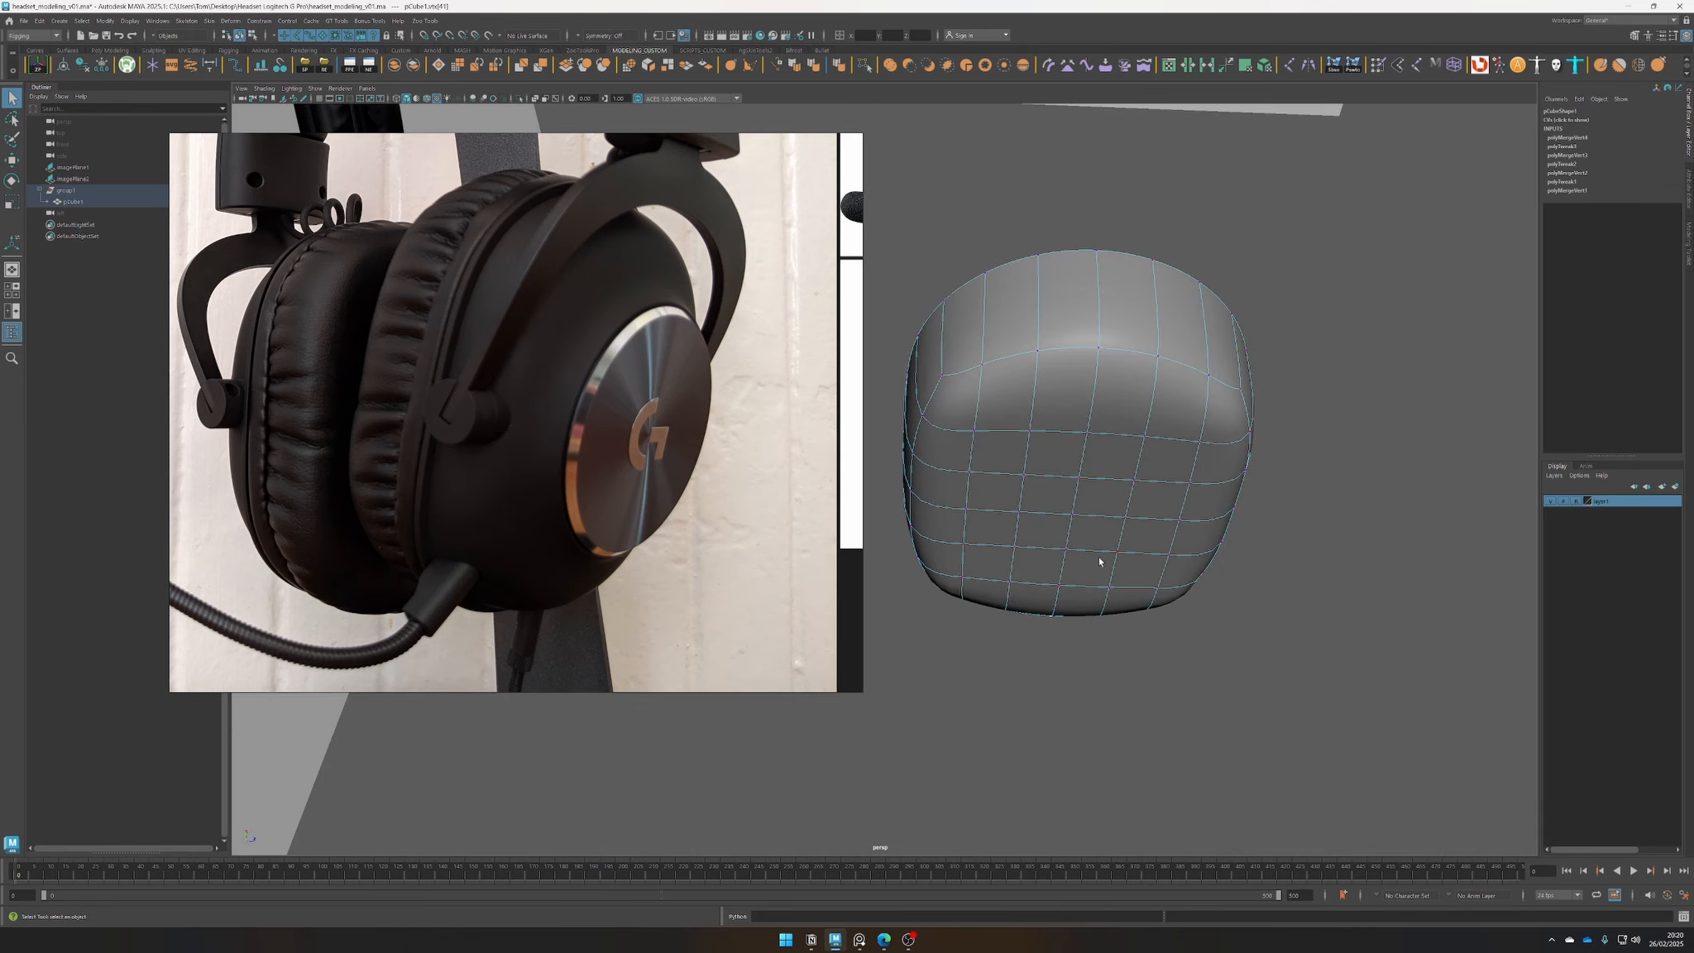
Turn off smooth preview and bevel the full edge loop around the ear cup's outer rim
{"action": "key", "text": "1"}
{"action": "right_click_drag", "start_coordinate": [1102, 348], "coordinate": [1121, 311]}
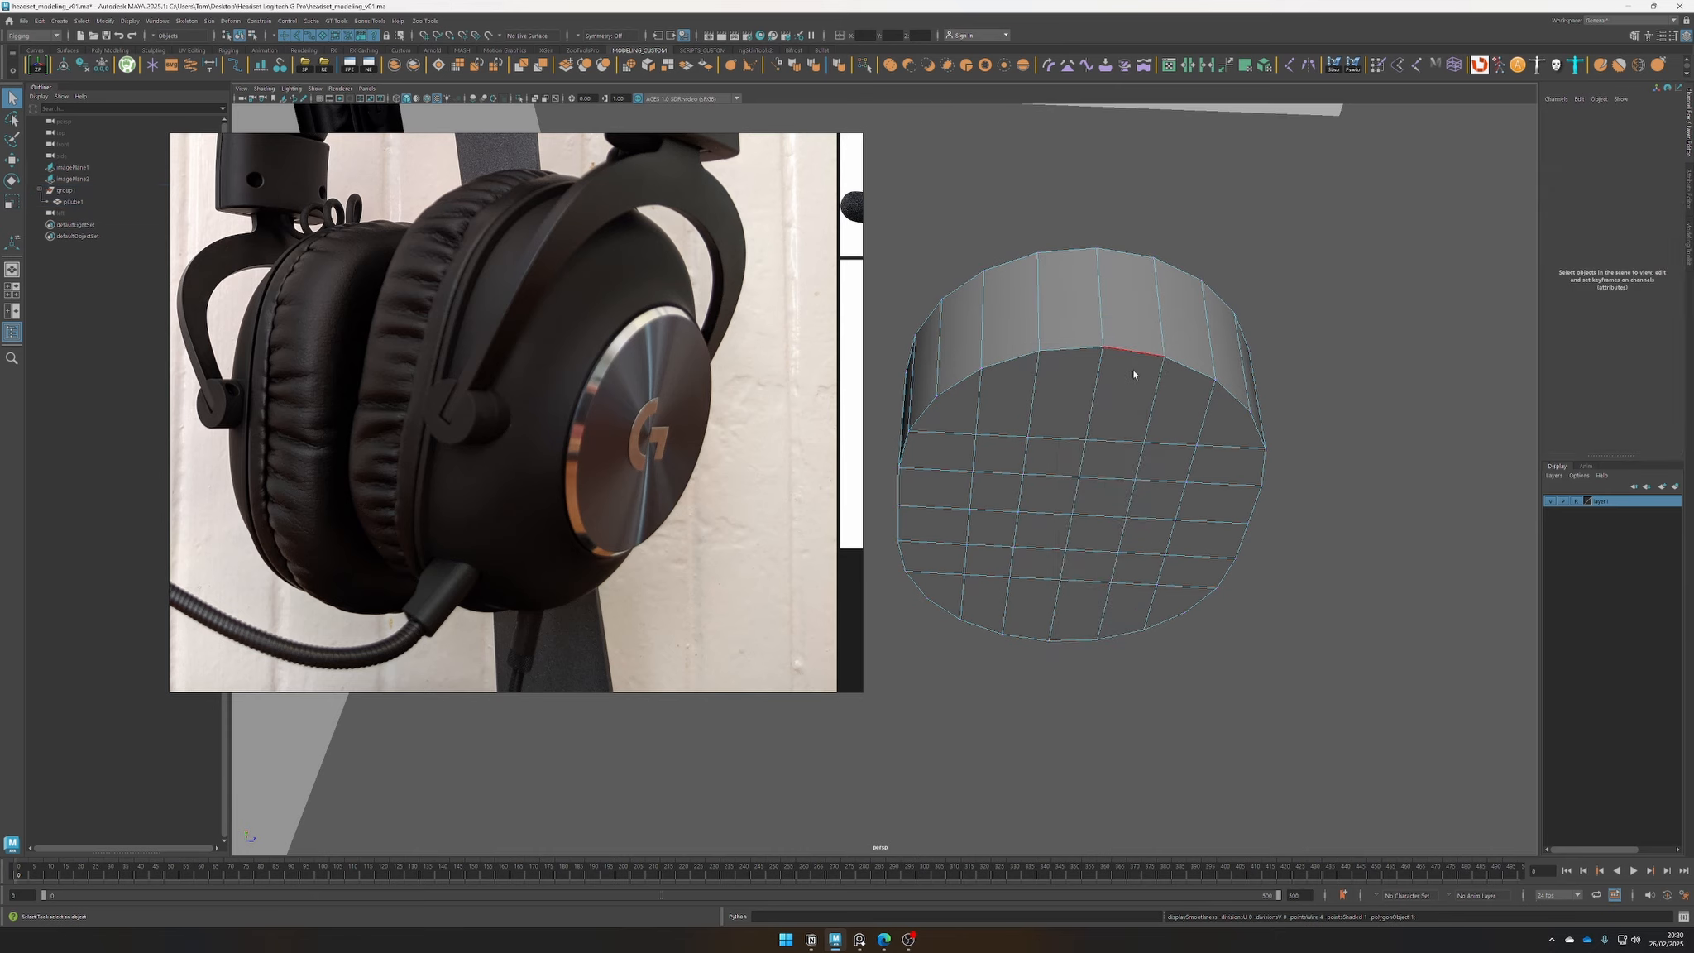
{"action": "left_click", "coordinate": [1130, 356]}
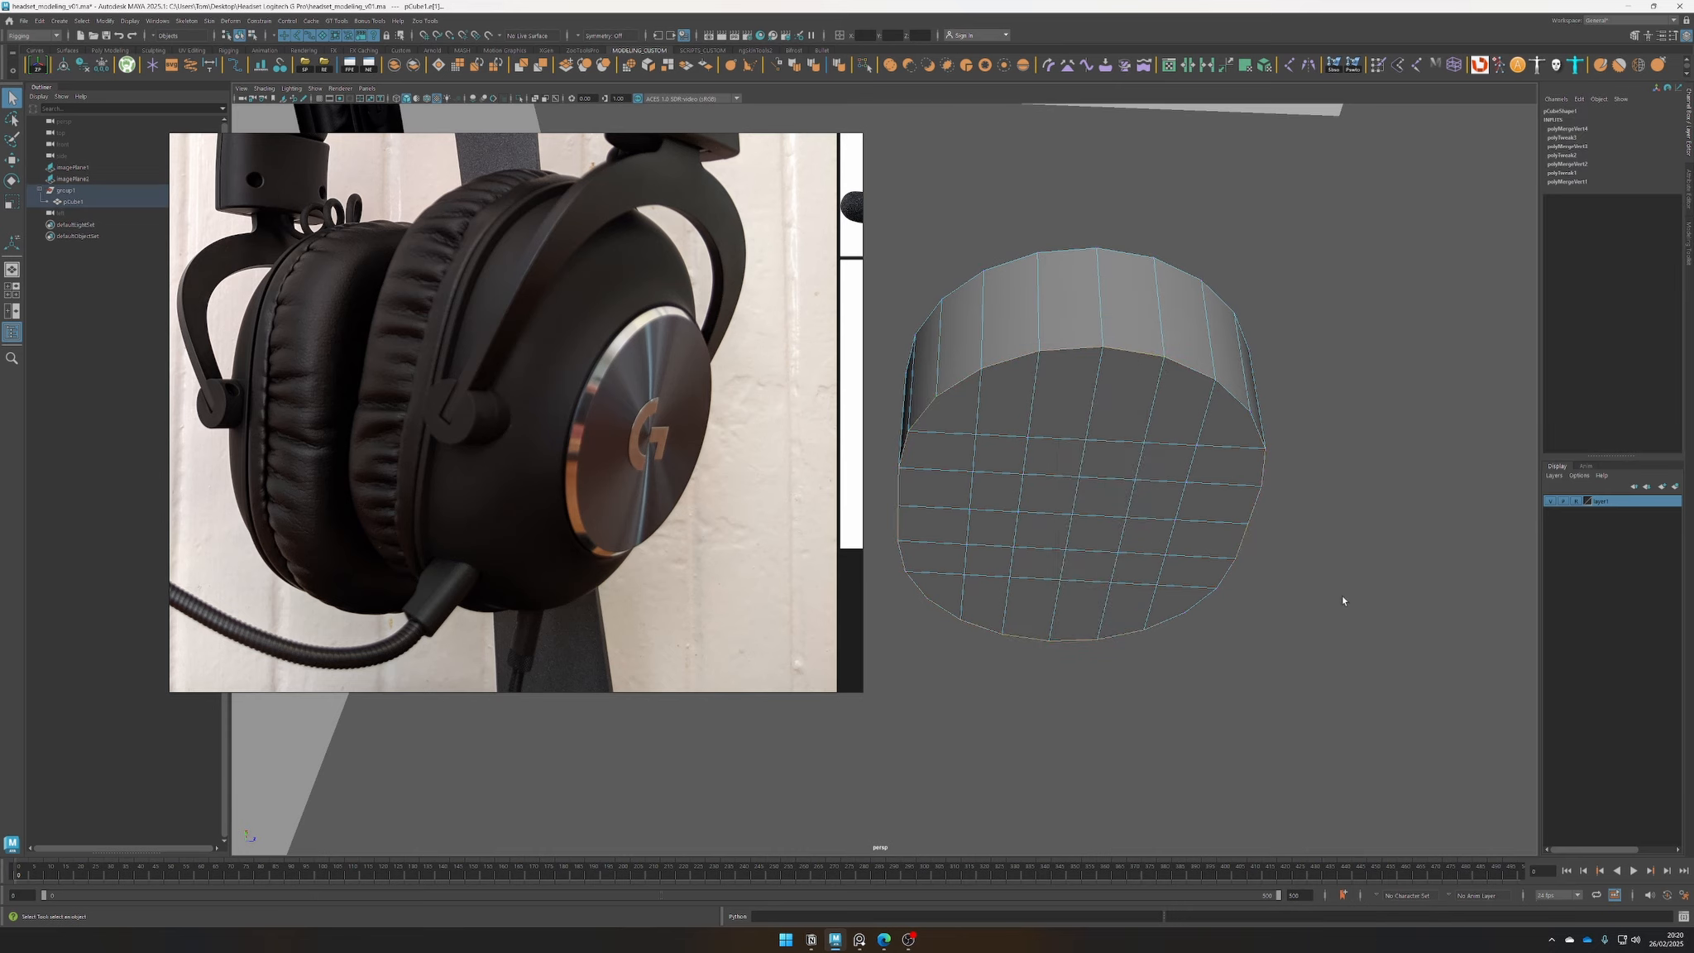
{"action": "left_click_drag", "start_coordinate": [1343, 600], "coordinate": [885, 591], "text": "alt"}
{"action": "left_click_drag", "start_coordinate": [584, 144], "coordinate": [433, 23]}
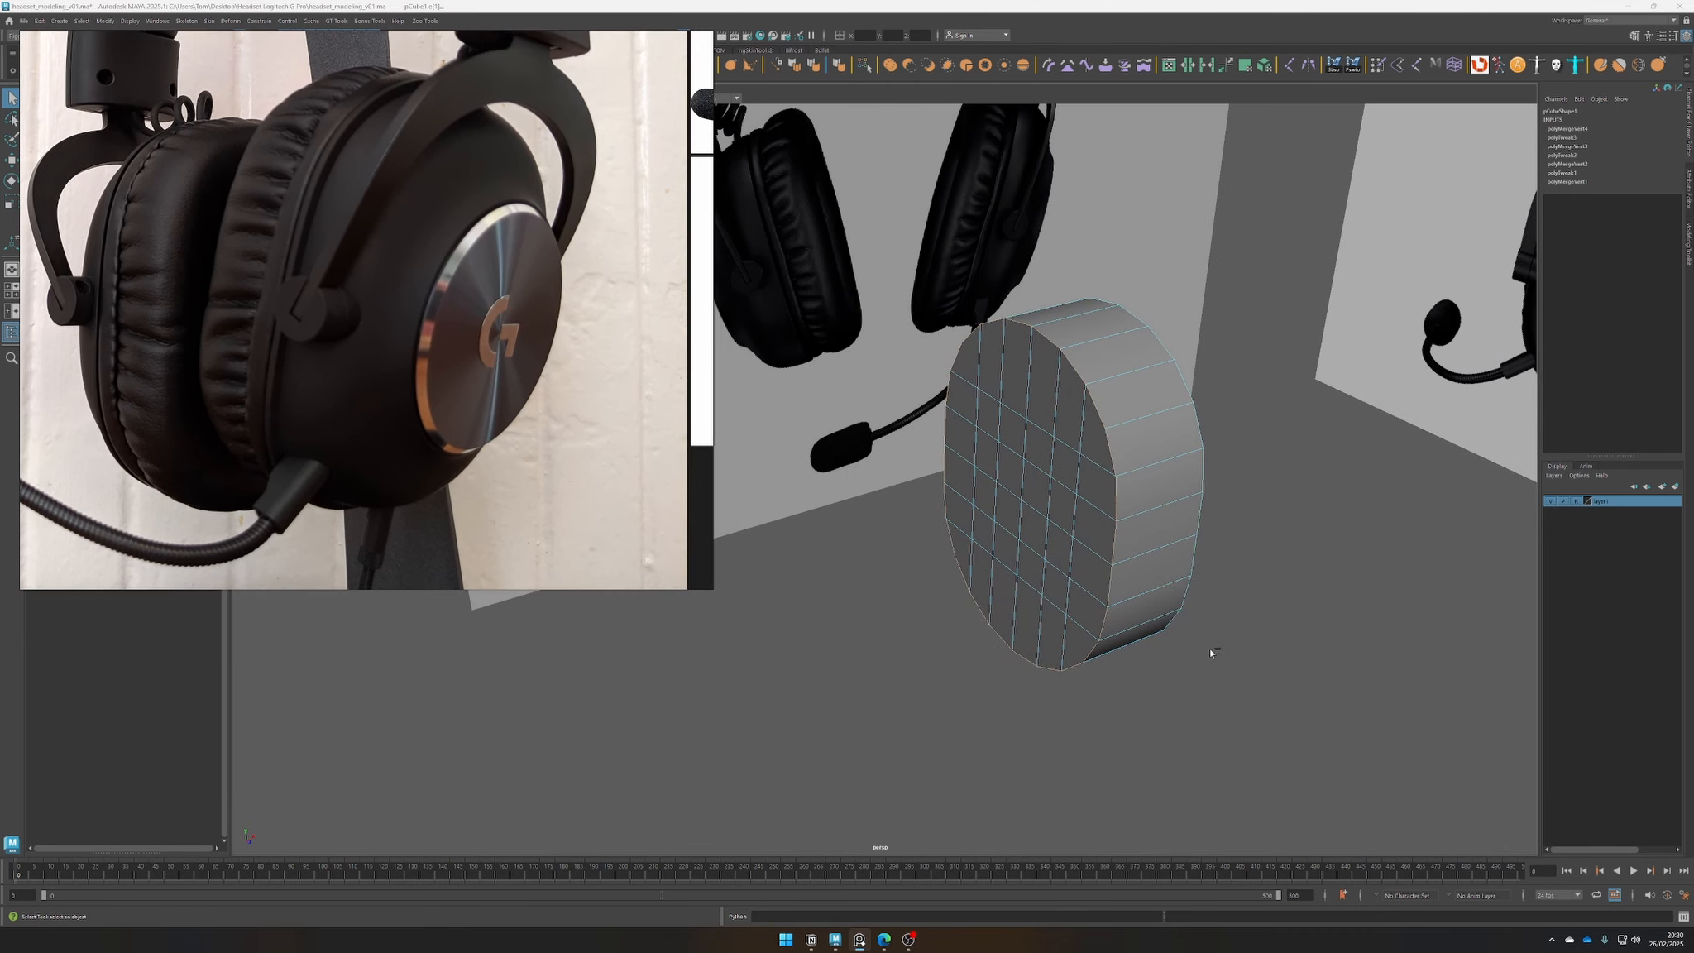
{"action": "key", "text": "ctrl+b"}
Set the rim bevel's fraction to 1 and its segments to 3, comparing the profile with the front headset reference
{"action": "right_click_drag", "start_coordinate": [1127, 593], "coordinate": [1181, 613], "text": "alt"}
{"action": "middle_click_drag", "start_coordinate": [1181, 613], "coordinate": [998, 597], "text": "alt"}
{"action": "left_click_drag", "start_coordinate": [1151, 410], "coordinate": [1198, 432]}
{"action": "key", "text": "space"}
{"action": "left_click_drag", "start_coordinate": [968, 400], "coordinate": [971, 431]}
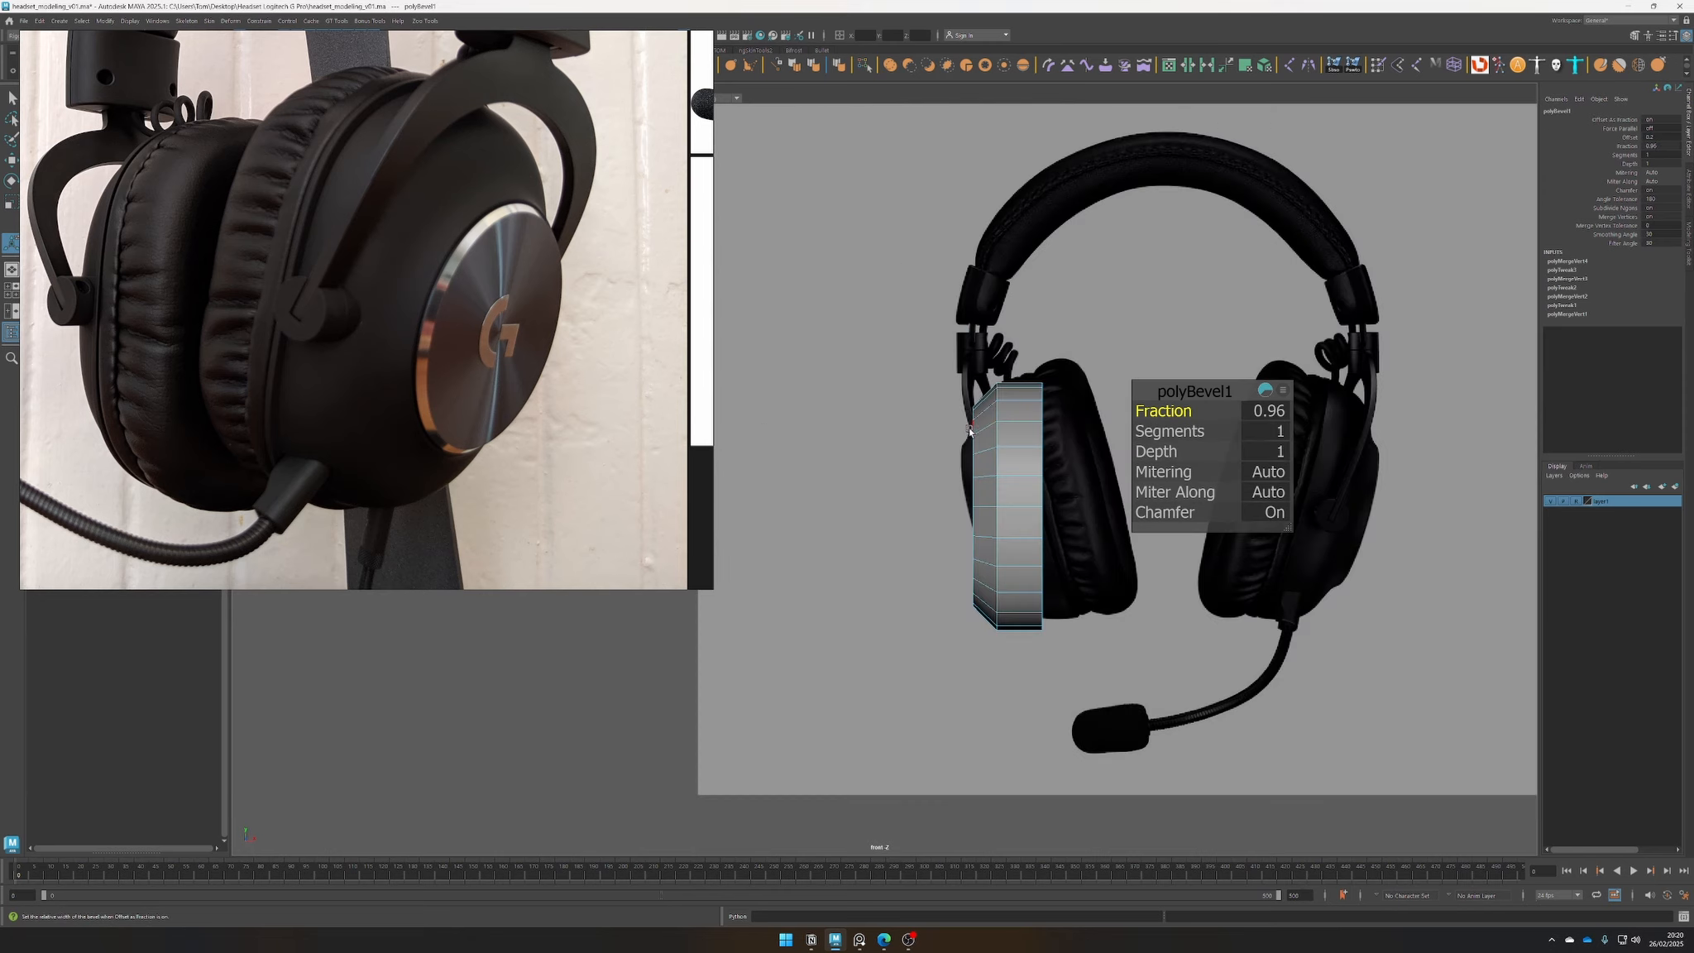
{"action": "scroll", "coordinate": [1189, 410], "scroll_direction": "up", "scroll_amount": 5}
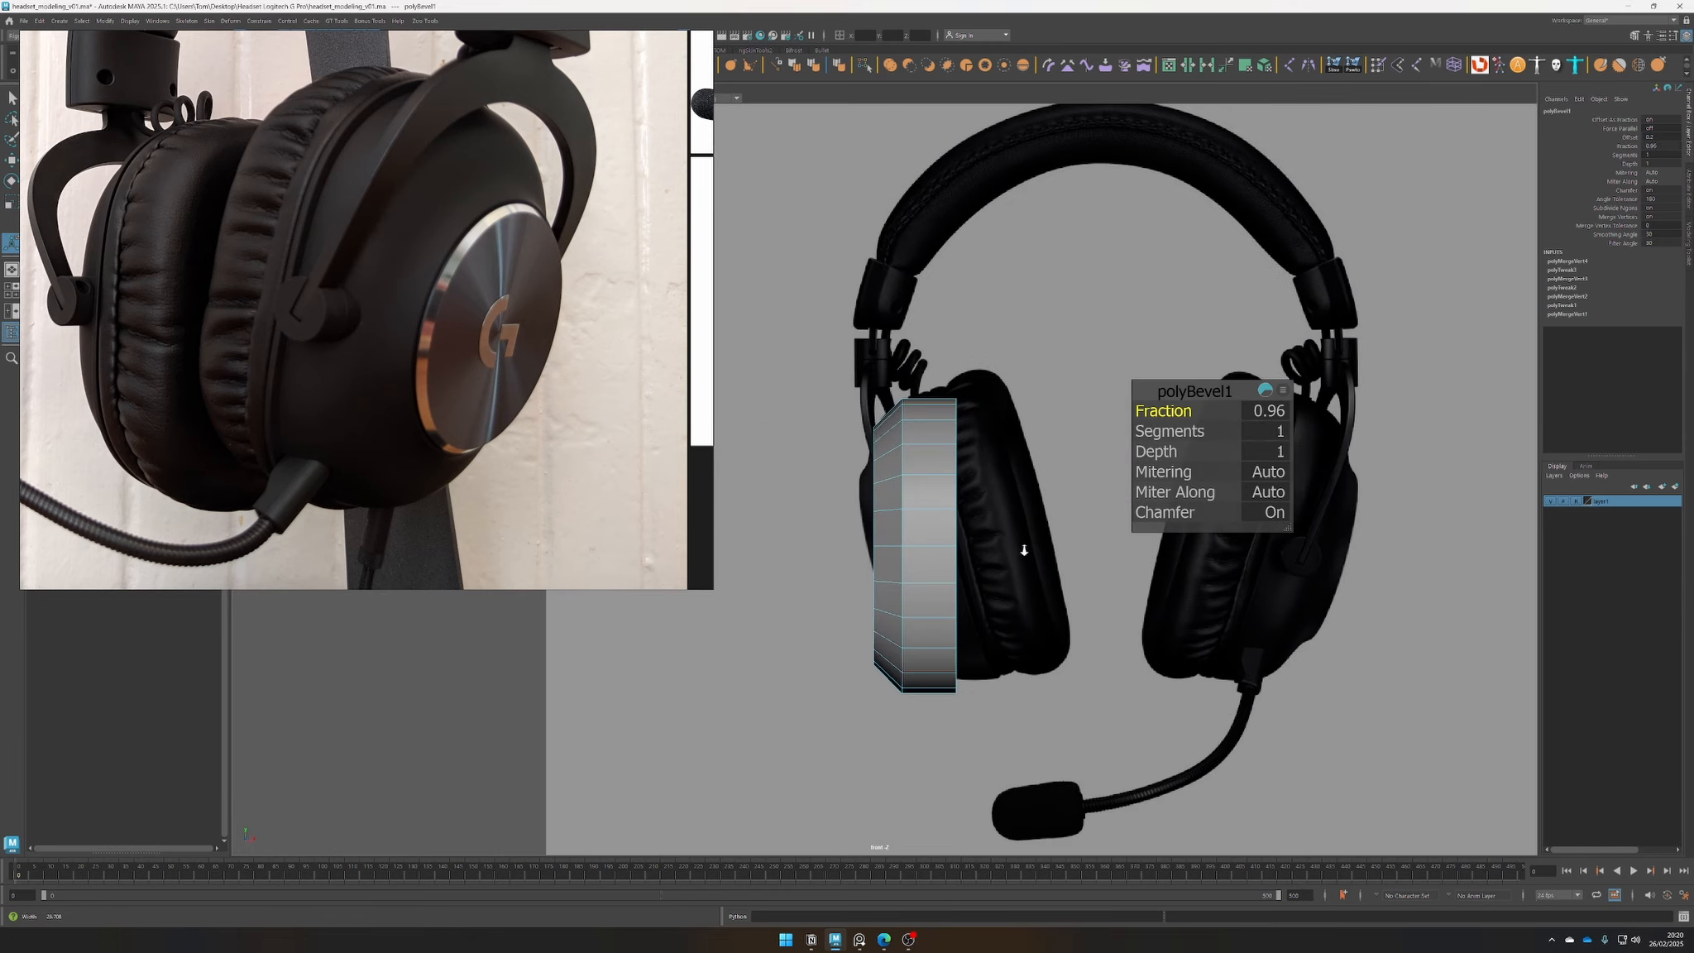
{"action": "left_click_drag", "start_coordinate": [1193, 408], "coordinate": [1200, 431]}
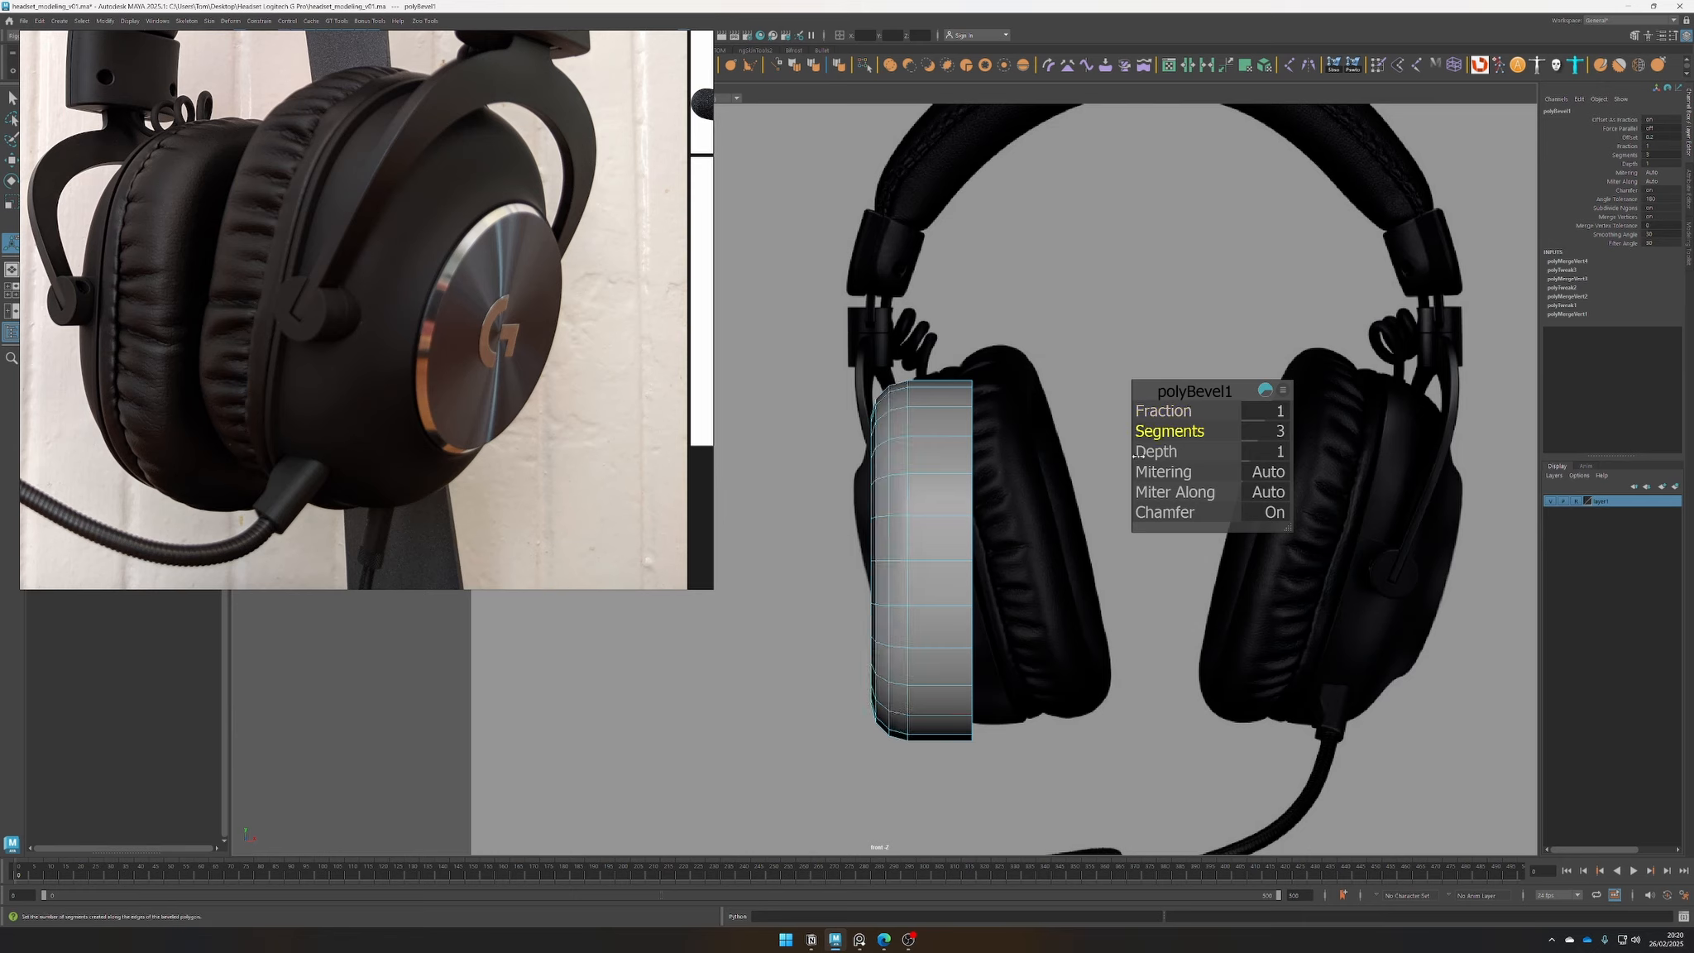
Select the flat outer faces of the ear cup by growing a face selection from the center and trimming it inside the bevel
{"action": "left_click_drag", "start_coordinate": [900, 503], "coordinate": [976, 511], "text": "alt"}
{"action": "key", "text": "space"}
{"action": "right_click_drag", "start_coordinate": [955, 430], "coordinate": [954, 462]}
{"action": "left_click", "coordinate": [990, 488]}
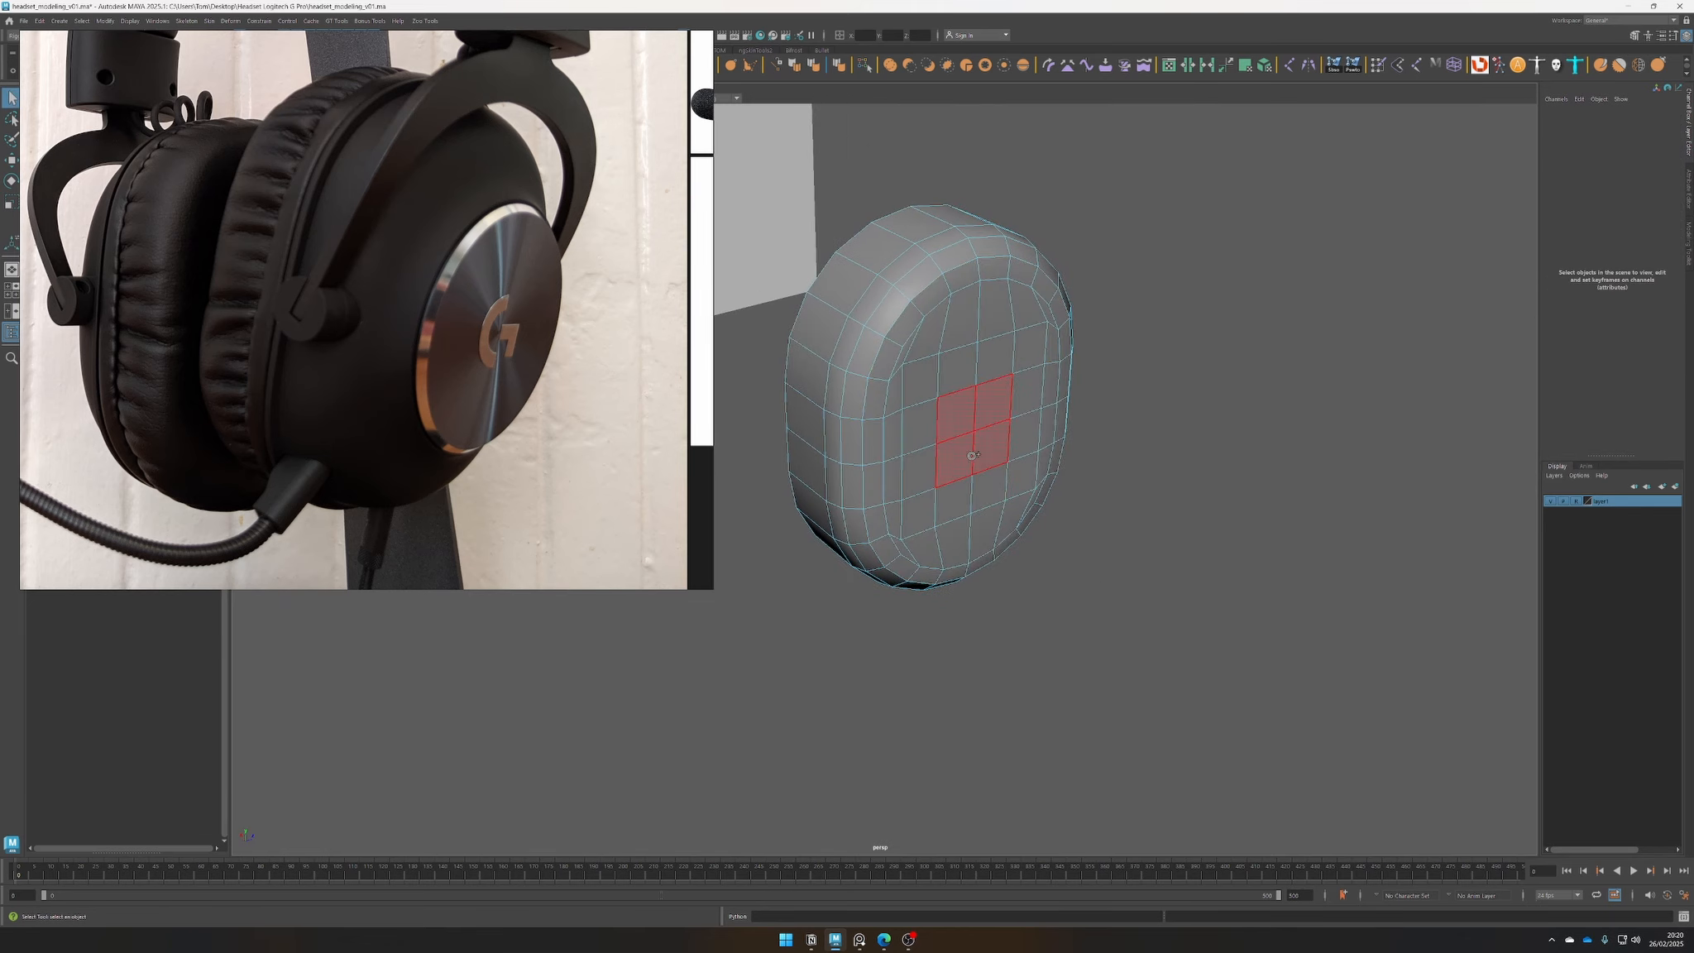
{"action": "left_click", "coordinate": [973, 456]}
{"action": "key", "text": "shift+period"}
{"action": "key", "text": "shift+period"}
{"action": "key", "text": "shift+period"}
{"action": "key", "text": "shift+period"}
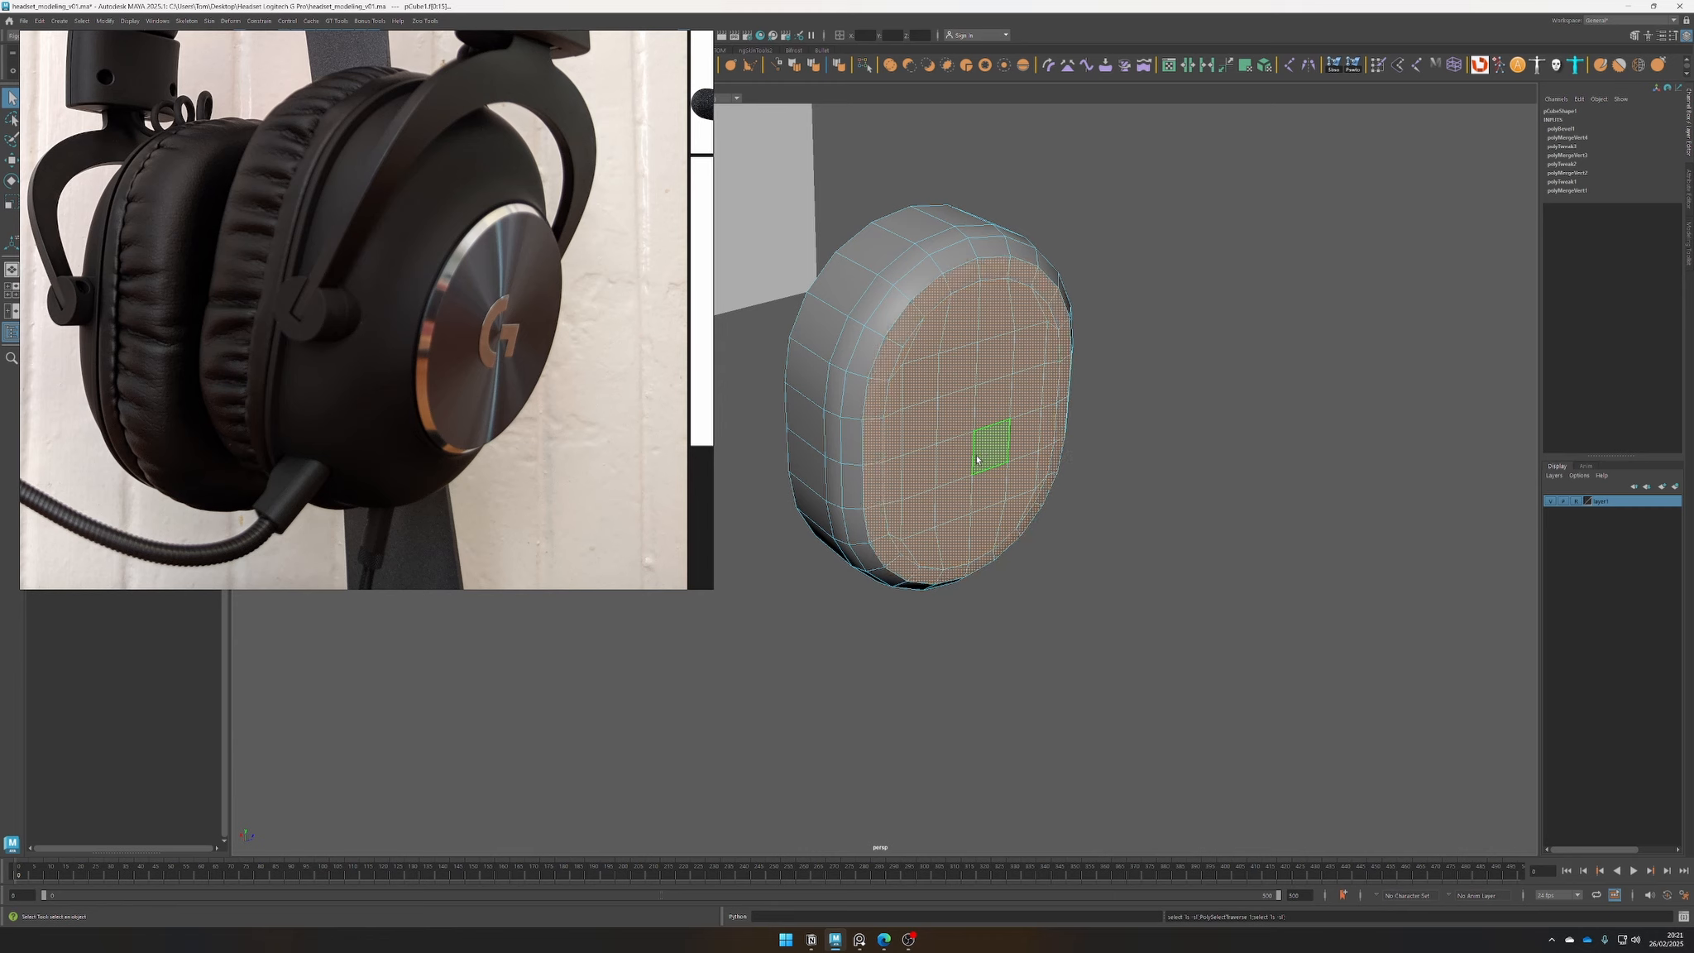
{"action": "key", "text": "shift+comma"}
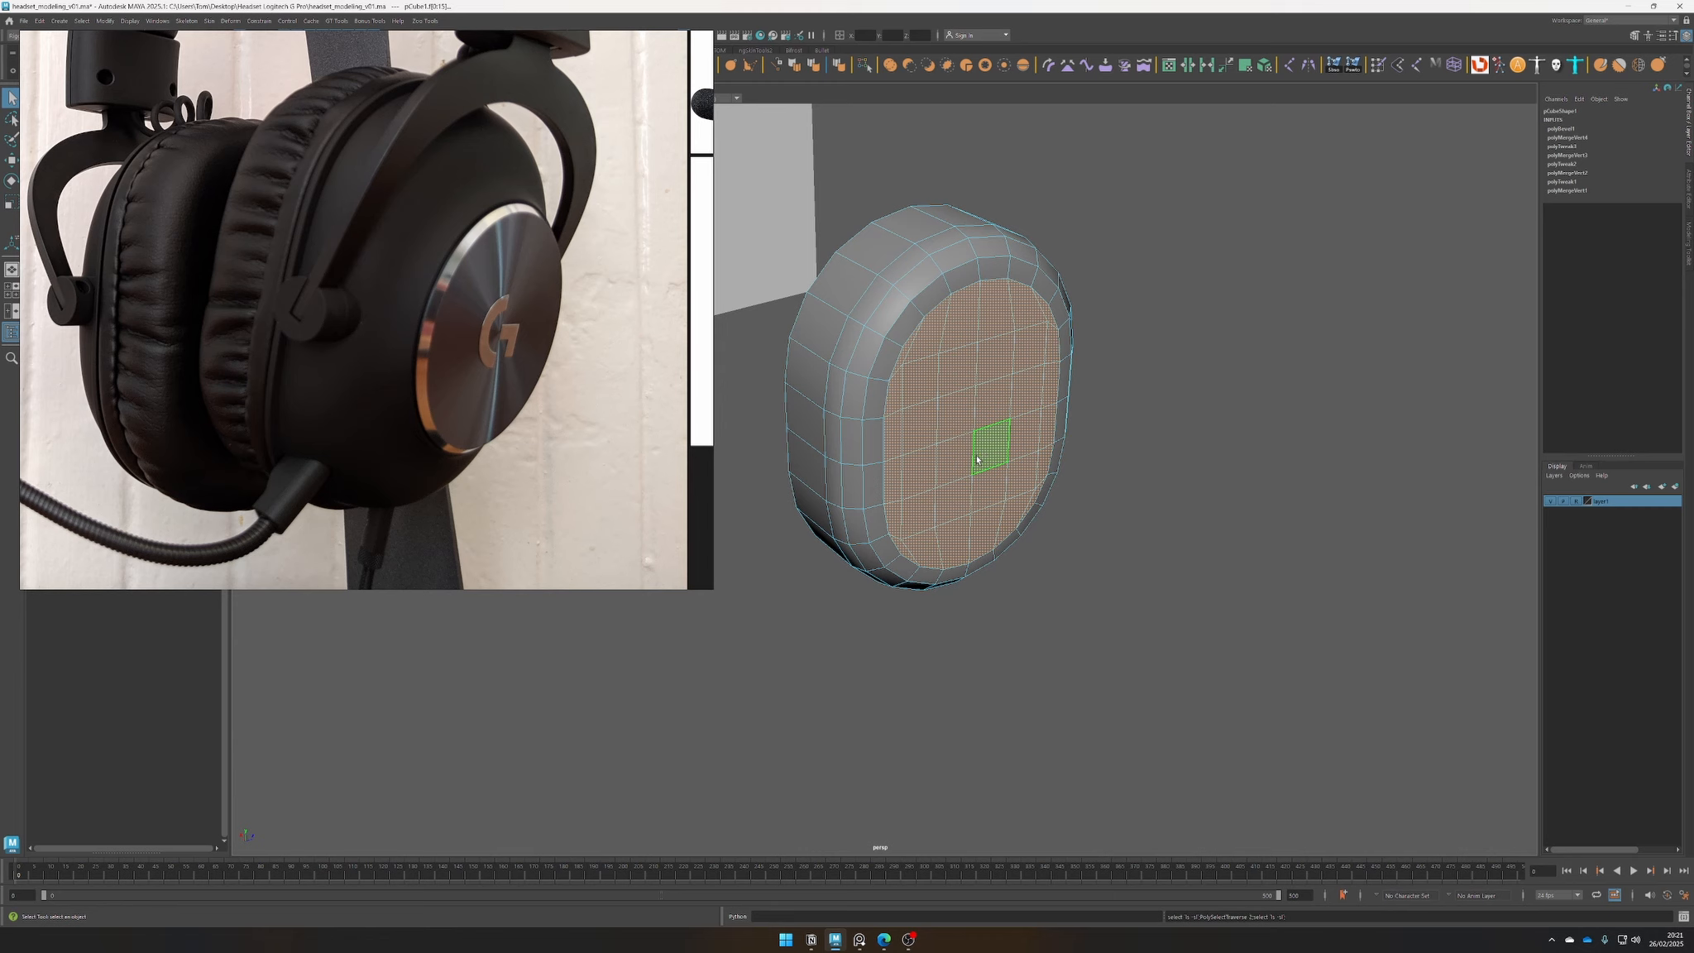
{"action": "key", "text": "w"}
{"action": "key", "text": "shift+comma"}
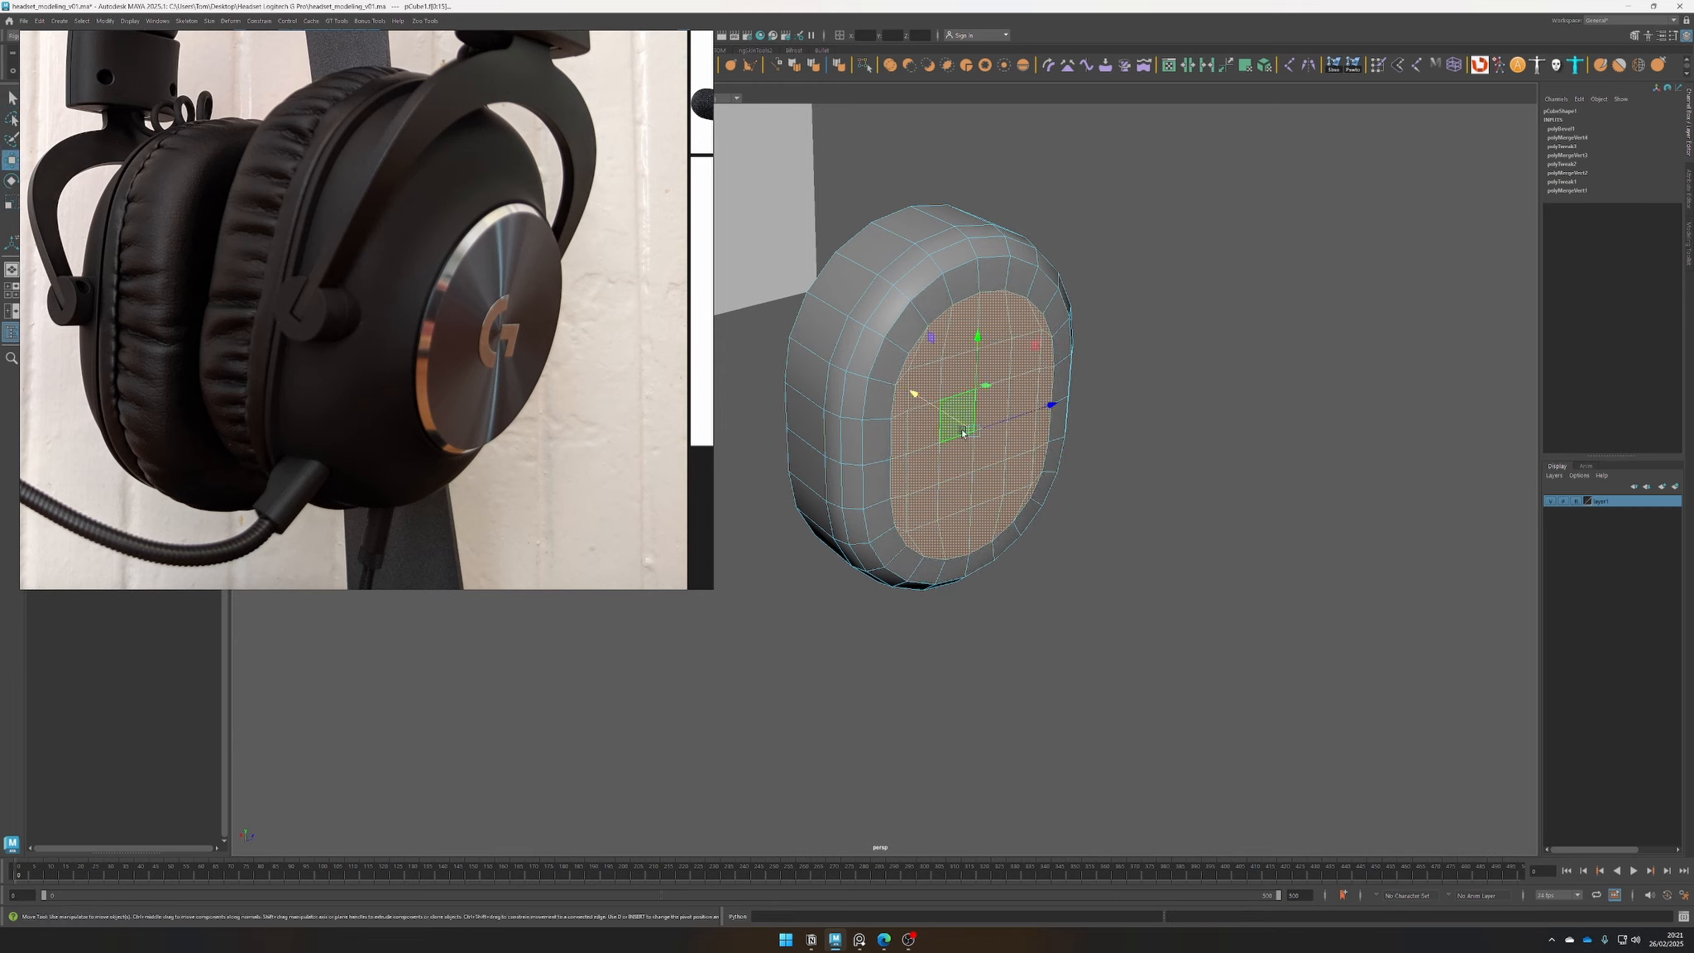
Move the selected outer faces slightly along X to adjust the ear cup's bulge against the front reference
{"action": "mouse_move", "coordinate": [962, 432]}
{"action": "left_mouse_down"}
{"action": "mouse_move", "coordinate": [911, 391]}
{"action": "mouse_move", "coordinate": [933, 427]}
{"action": "left_mouse_up"}
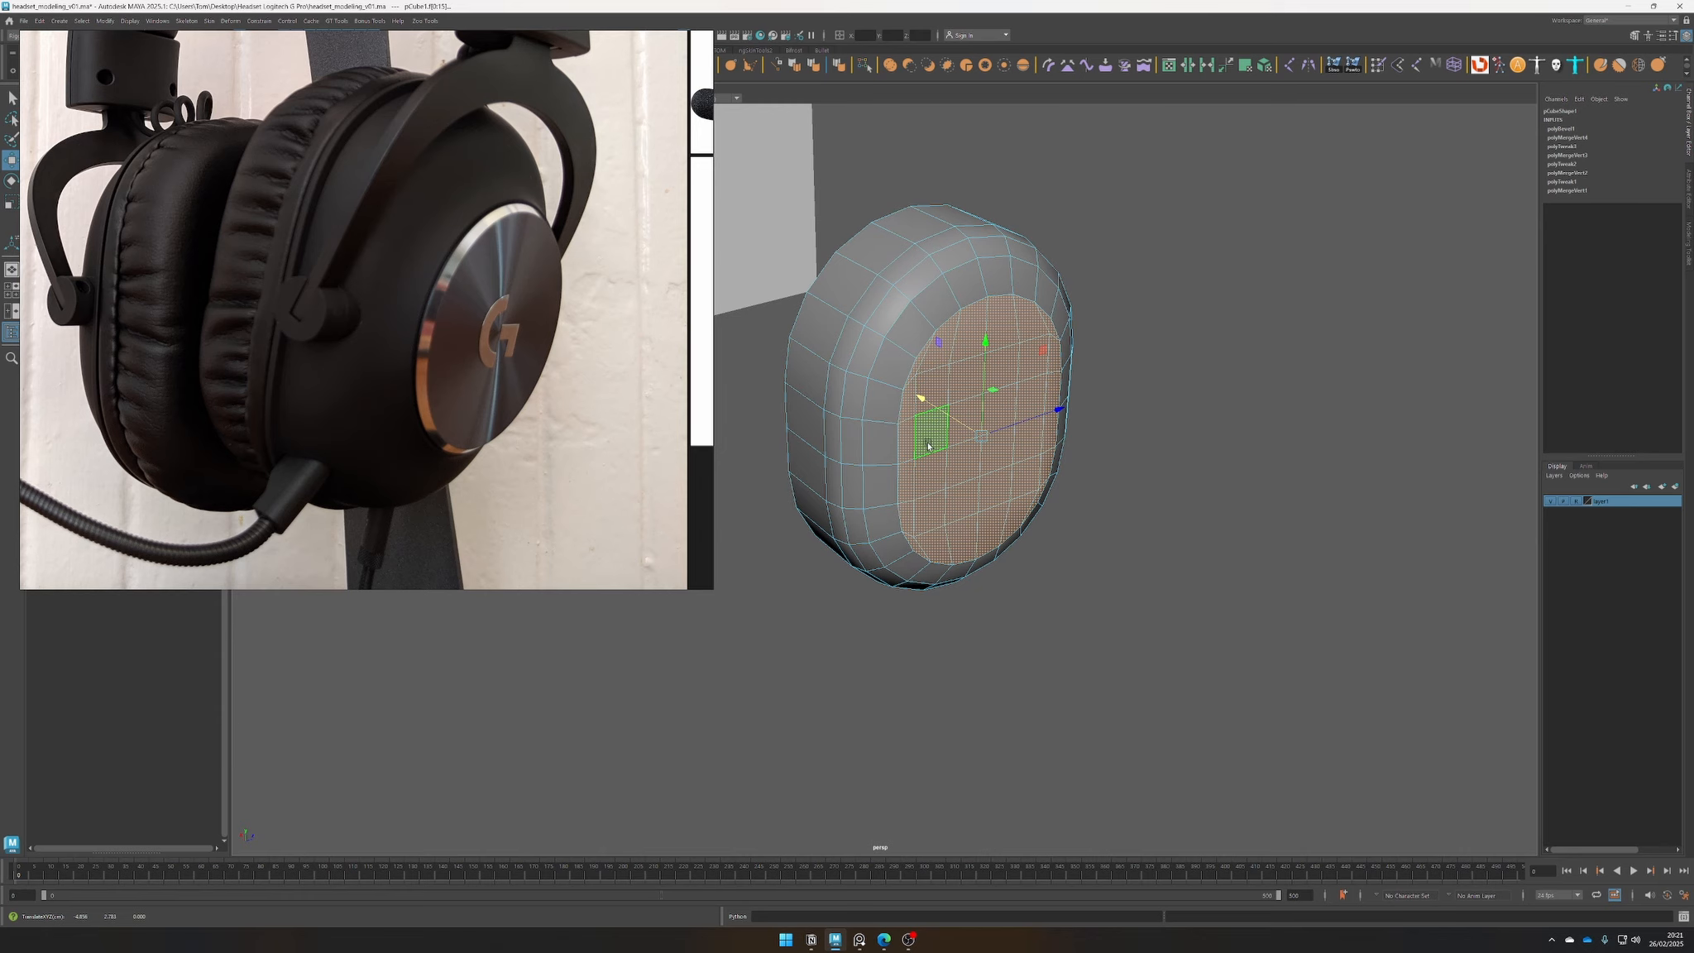
{"action": "left_click_drag", "start_coordinate": [1040, 563], "coordinate": [928, 603], "text": "alt"}
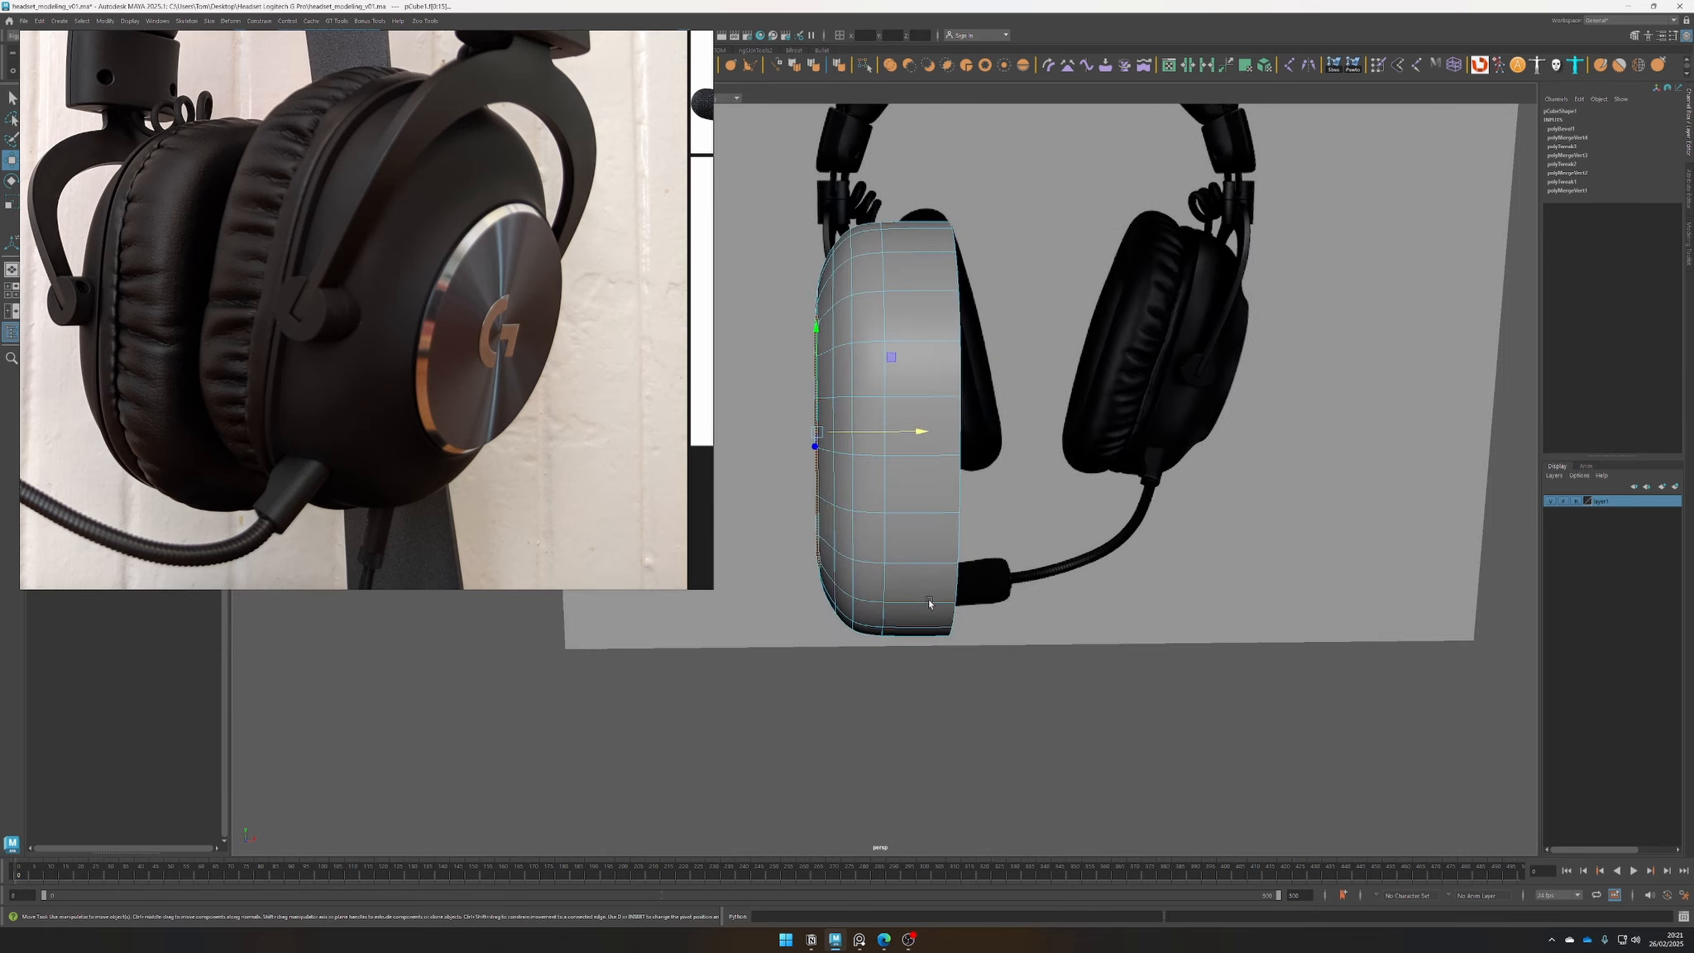
{"action": "right_click_drag", "start_coordinate": [928, 603], "coordinate": [874, 586], "text": "alt"}
{"action": "middle_click_drag", "start_coordinate": [874, 586], "coordinate": [914, 601], "text": "alt"}
{"action": "left_click_drag", "start_coordinate": [960, 448], "coordinate": [957, 447]}
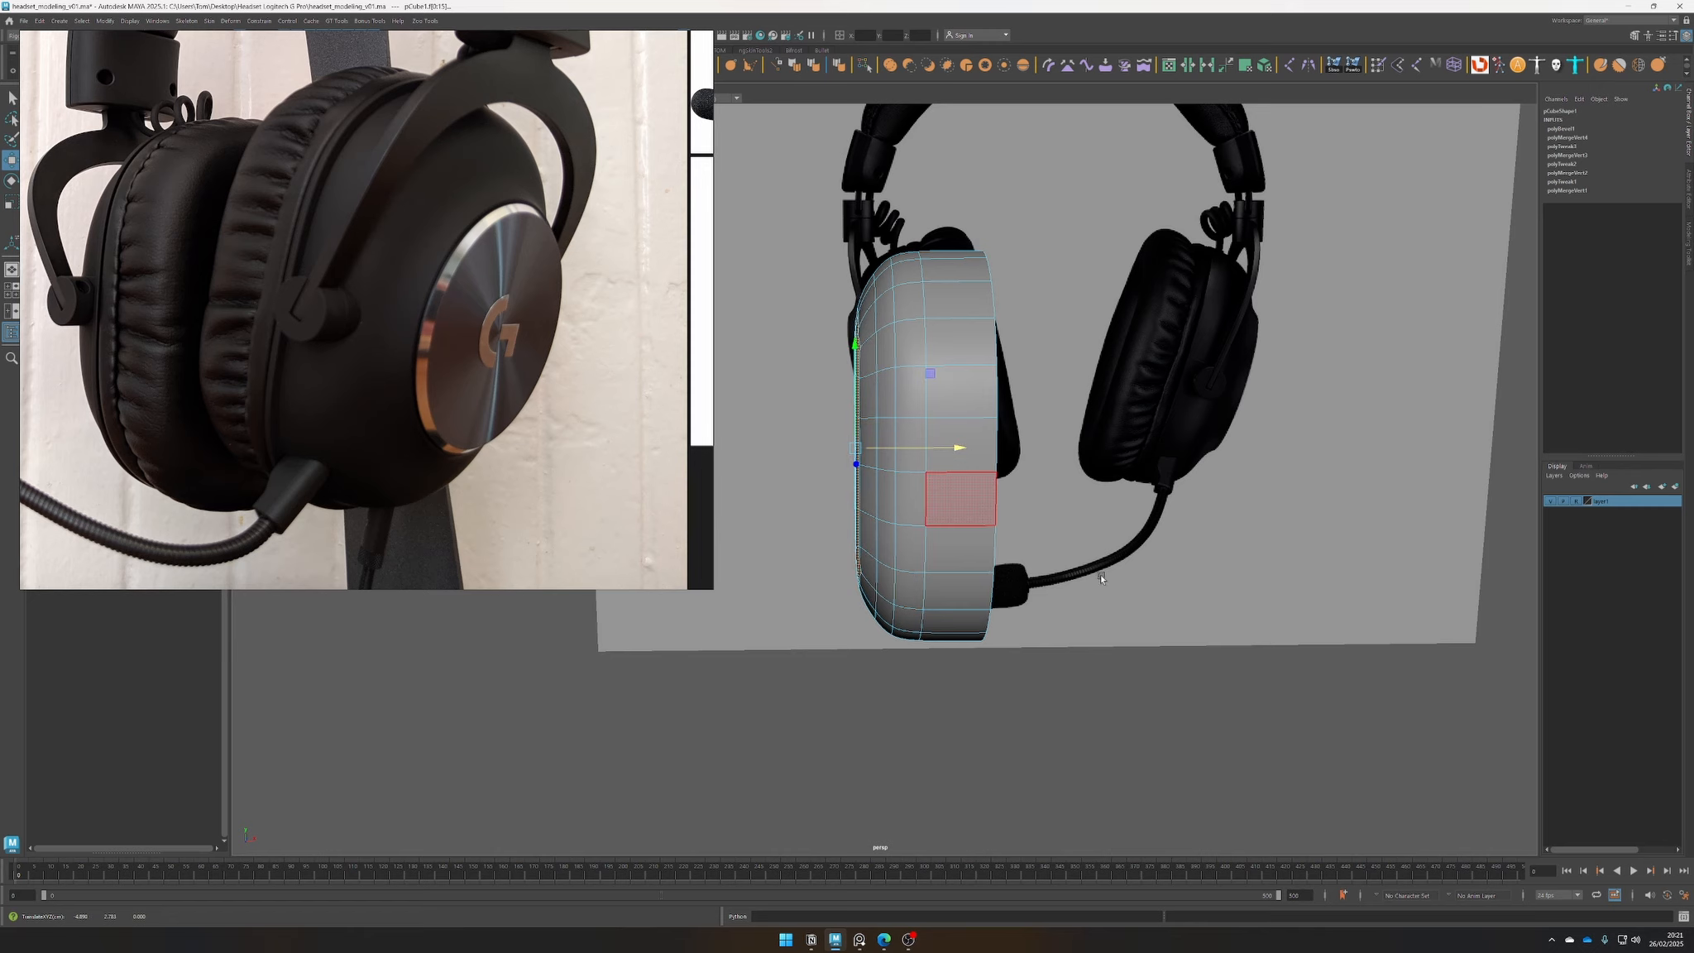
{"action": "right_click_drag", "start_coordinate": [1100, 574], "coordinate": [1080, 615], "text": "alt"}
{"action": "left_click_drag", "start_coordinate": [1080, 612], "coordinate": [1100, 612], "text": "alt"}
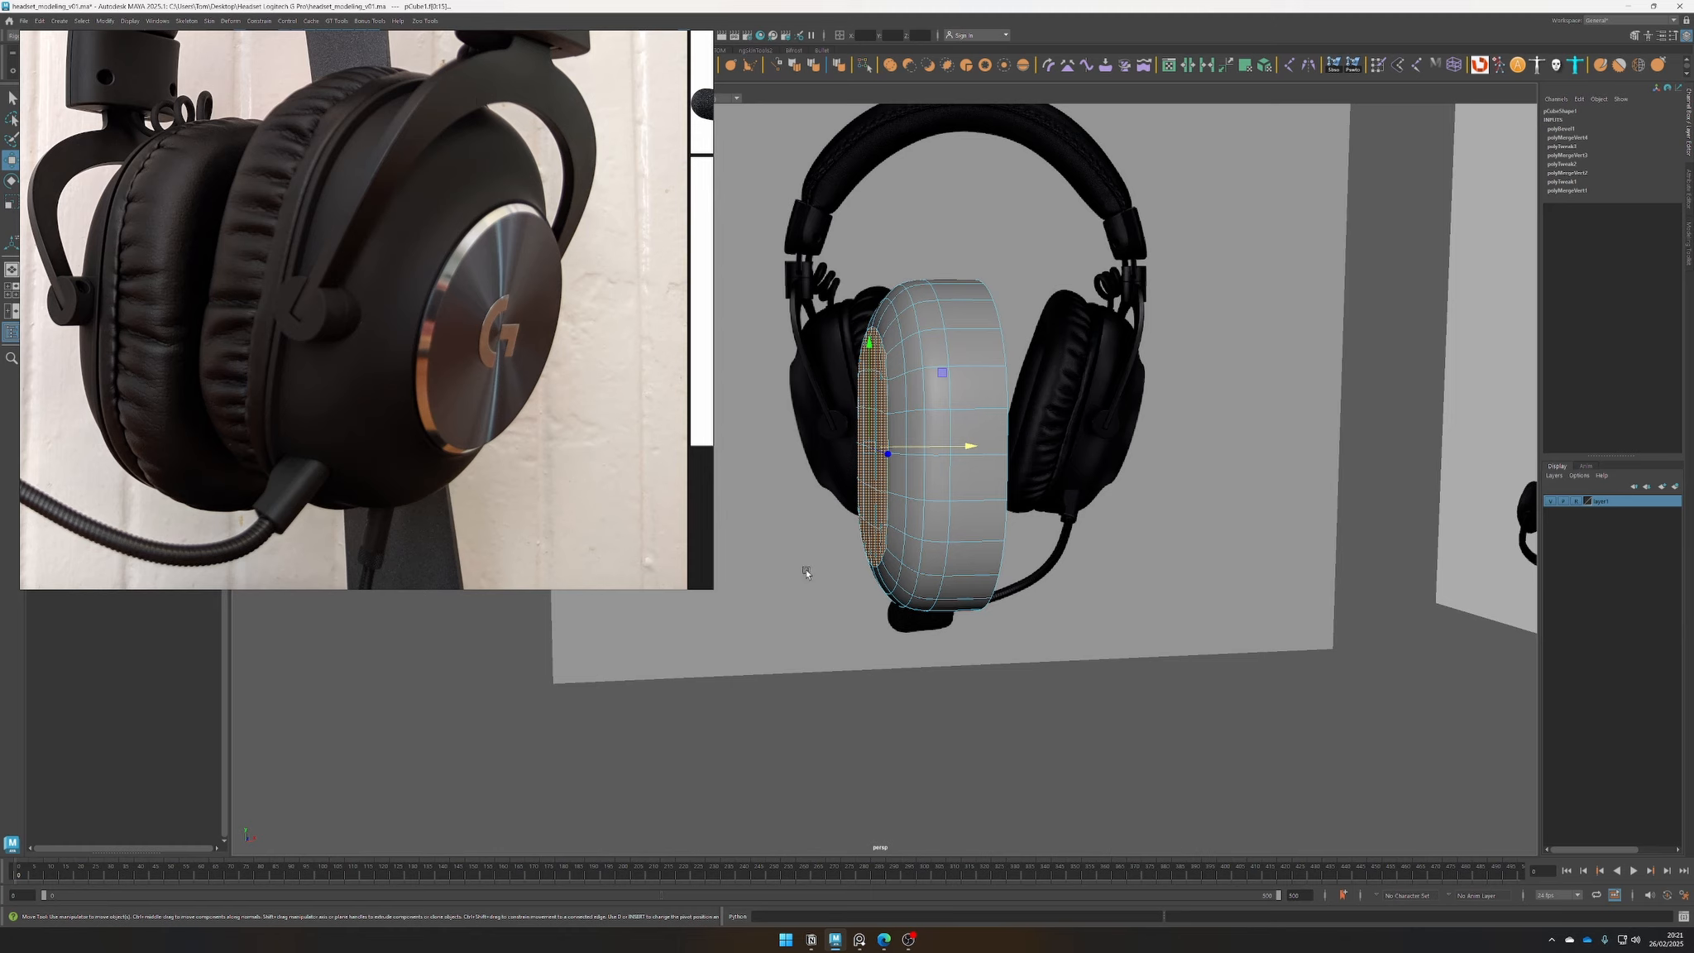
Extrude the ear cup's selected outer faces and scale them uniformly into a smaller inset patch
{"action": "key", "text": "1"}
{"action": "mouse_move", "coordinate": [890, 583]}
{"action": "left_mouse_down", "text": "alt"}
{"action": "mouse_move", "coordinate": [945, 597]}
{"action": "mouse_move", "coordinate": [913, 597]}
{"action": "left_mouse_up", "text": "alt"}
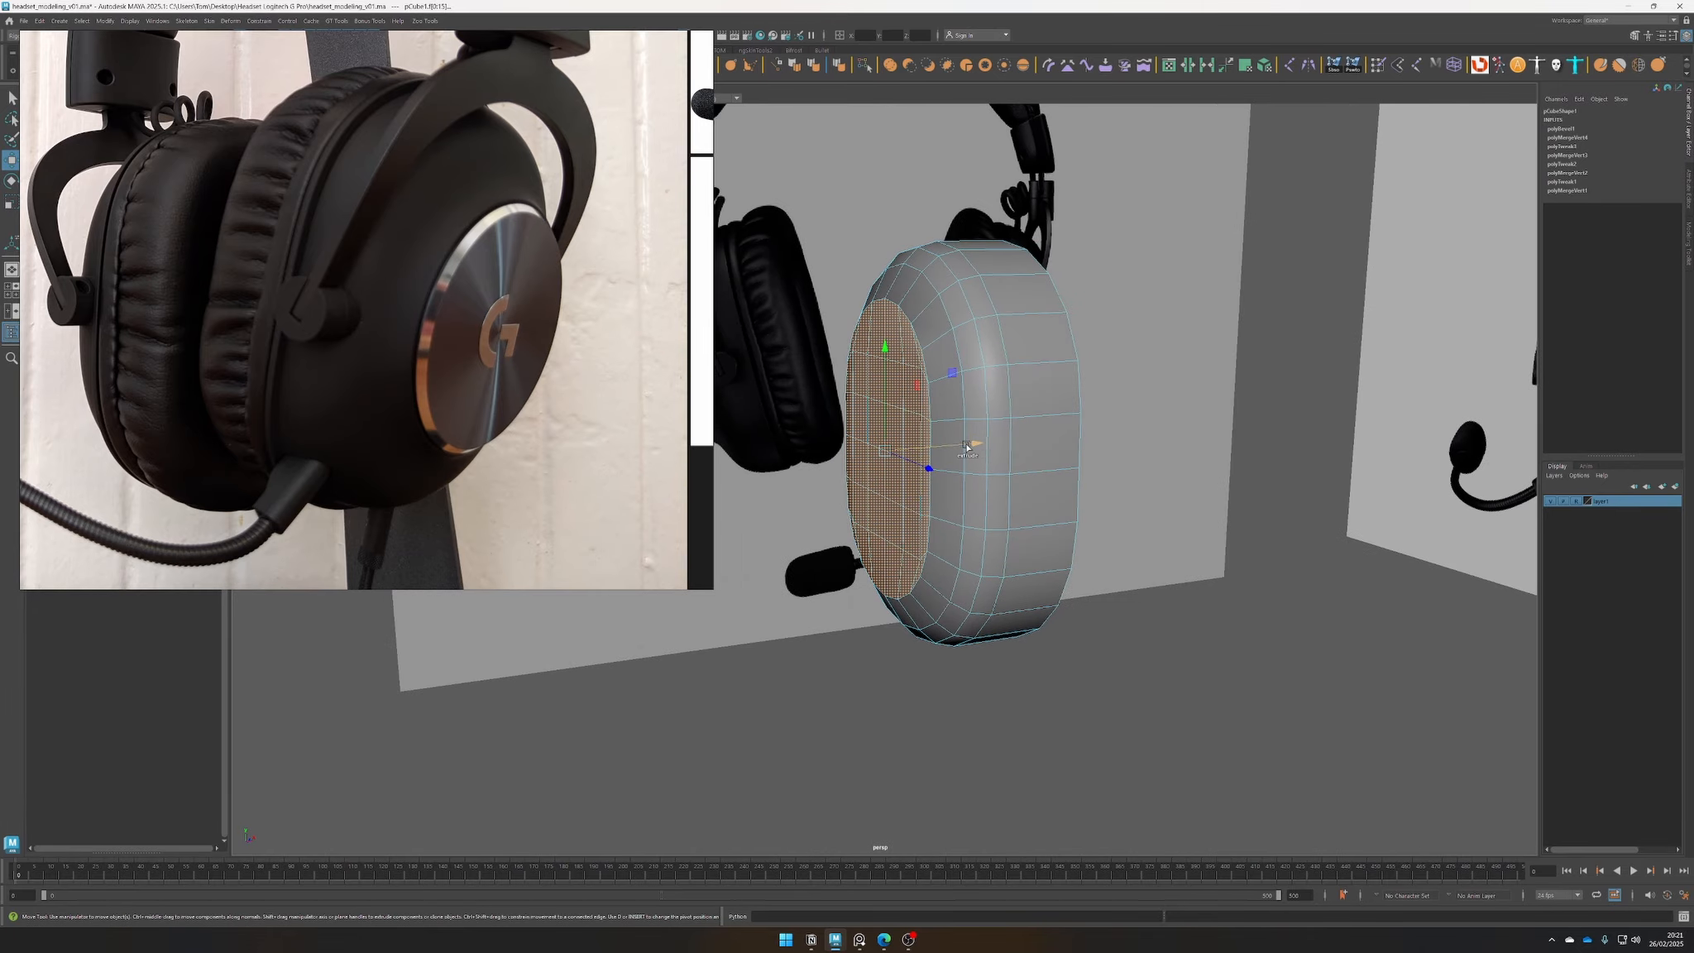
{"action": "left_click_drag", "start_coordinate": [966, 447], "coordinate": [943, 546], "text": "alt"}
{"action": "key", "text": "r"}
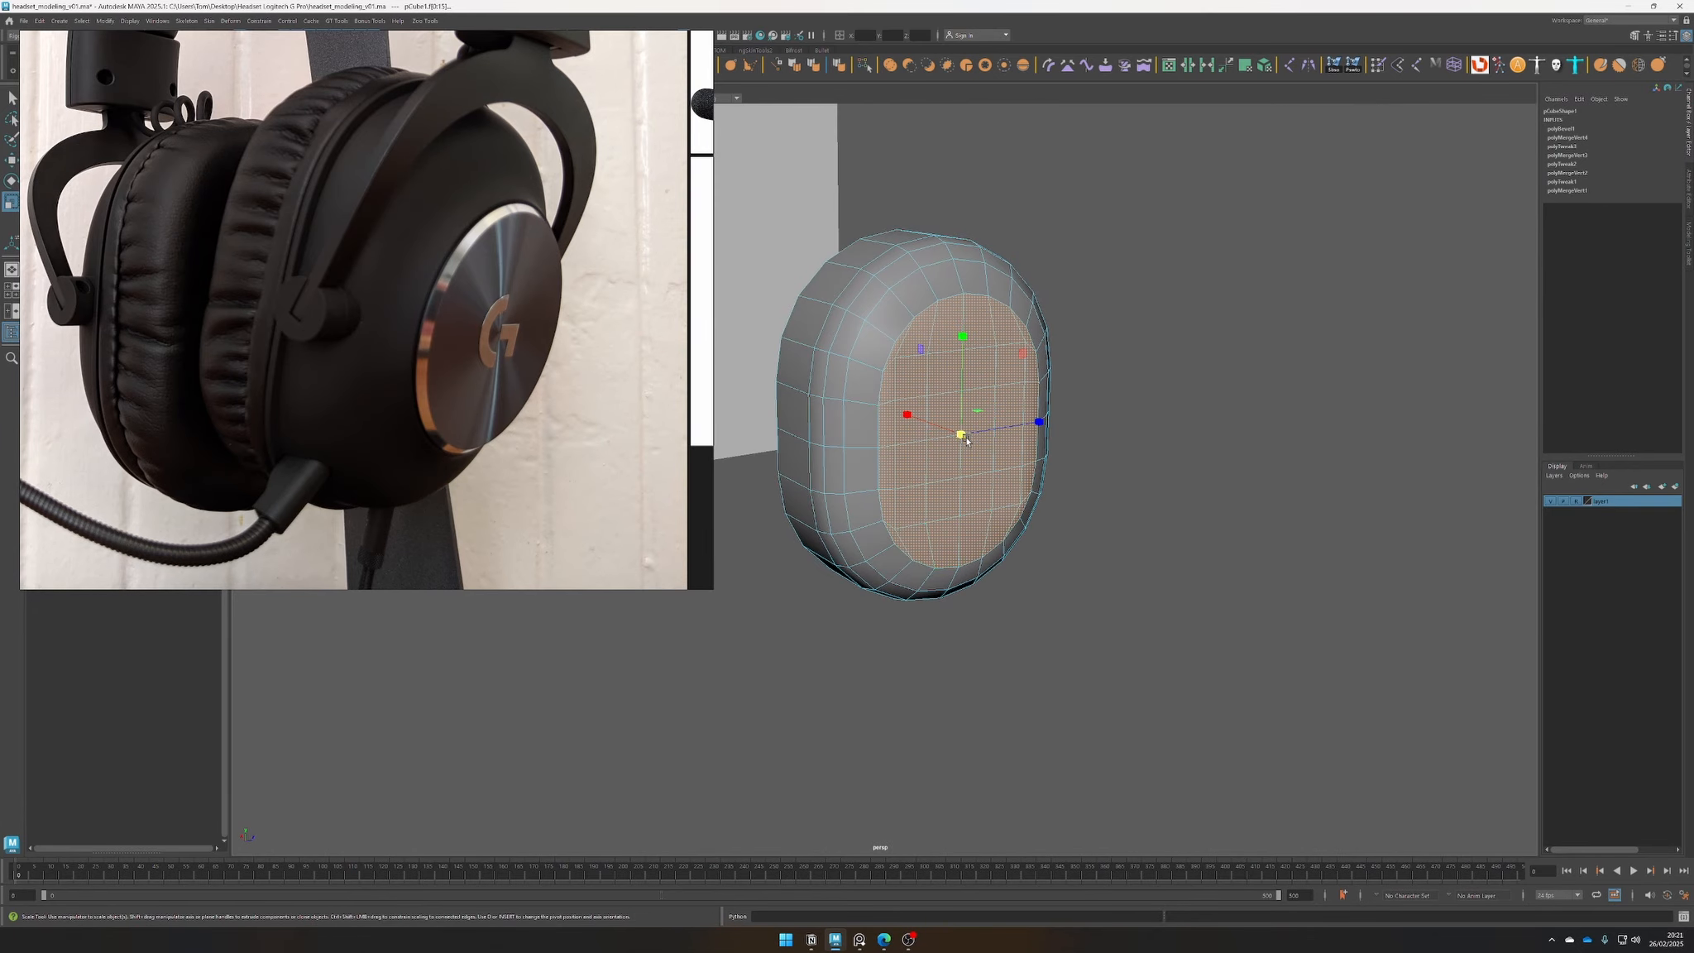
{"action": "left_click_drag", "start_coordinate": [962, 432], "coordinate": [931, 449], "text": "shift"}
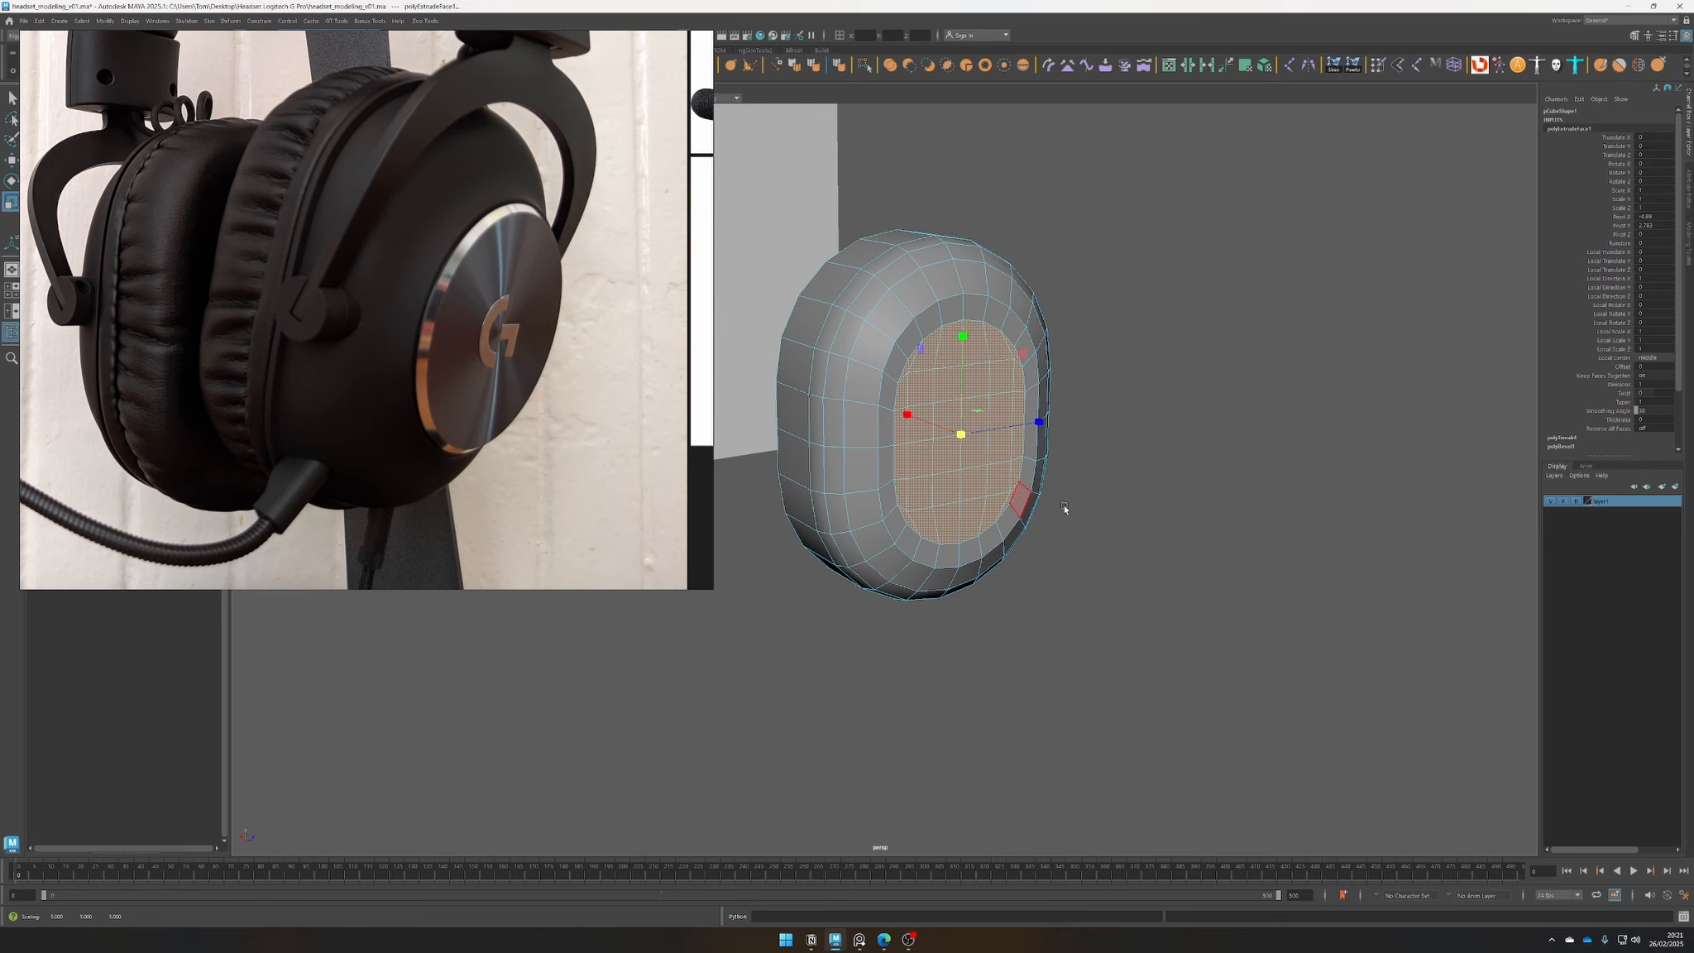
{"action": "left_click_drag", "start_coordinate": [1028, 489], "coordinate": [1103, 526], "text": "alt"}
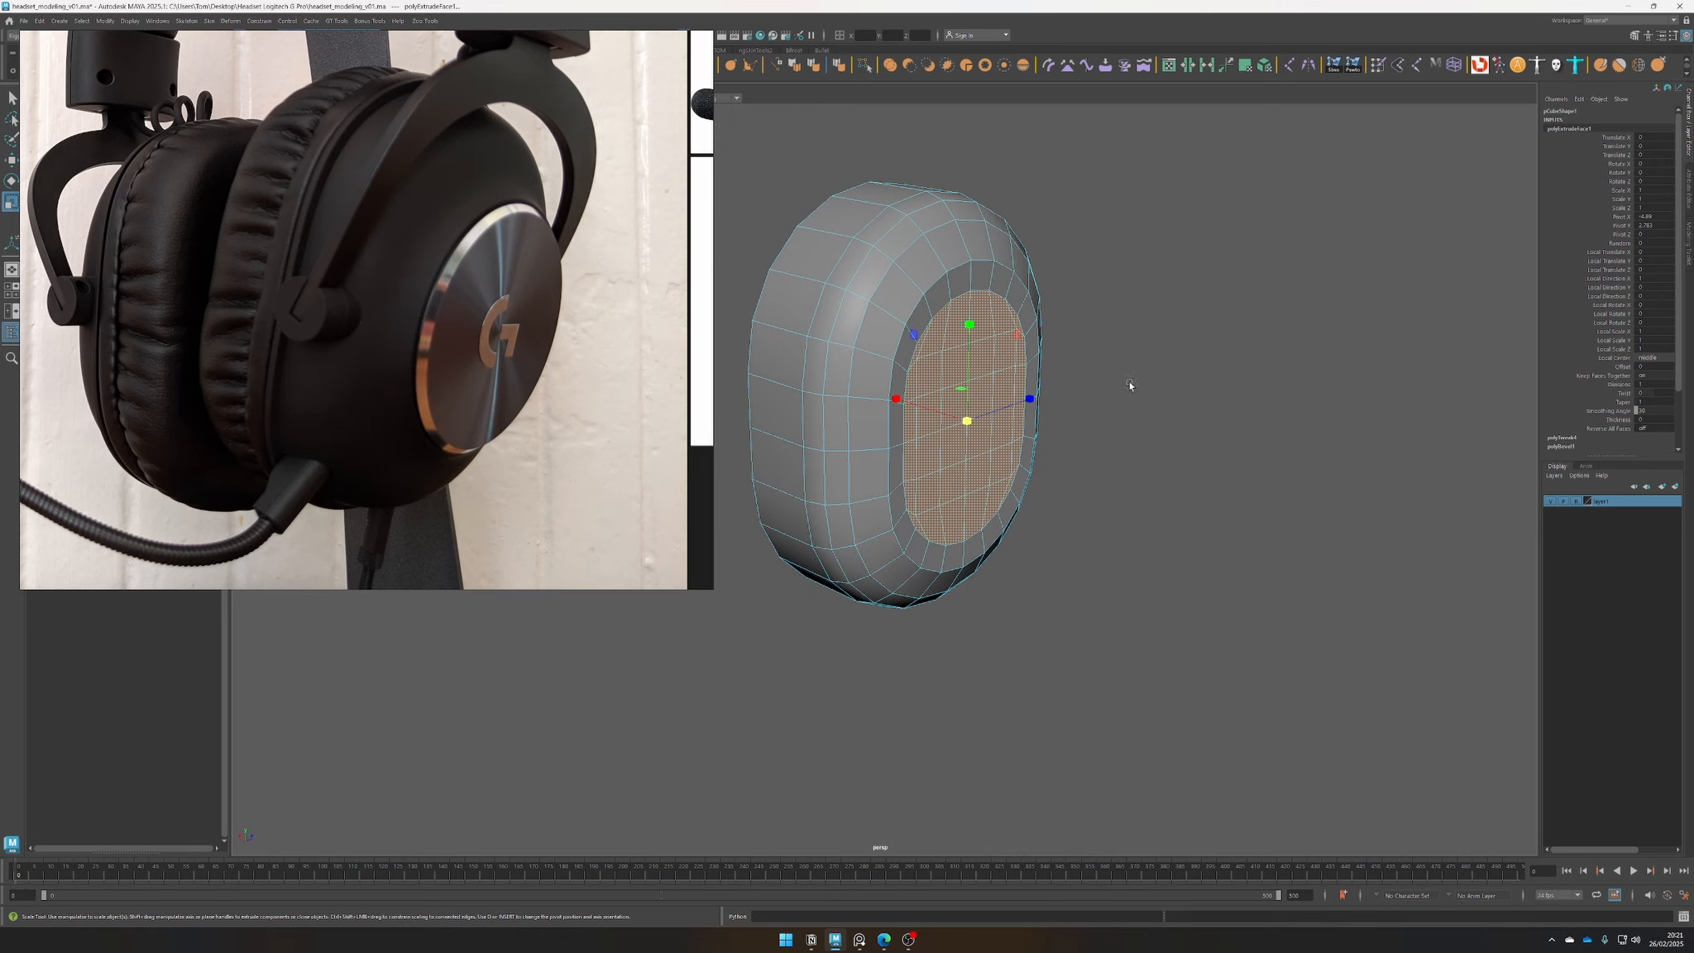
{"action": "left_click_drag", "start_coordinate": [919, 234], "coordinate": [1233, 339], "text": "alt"}
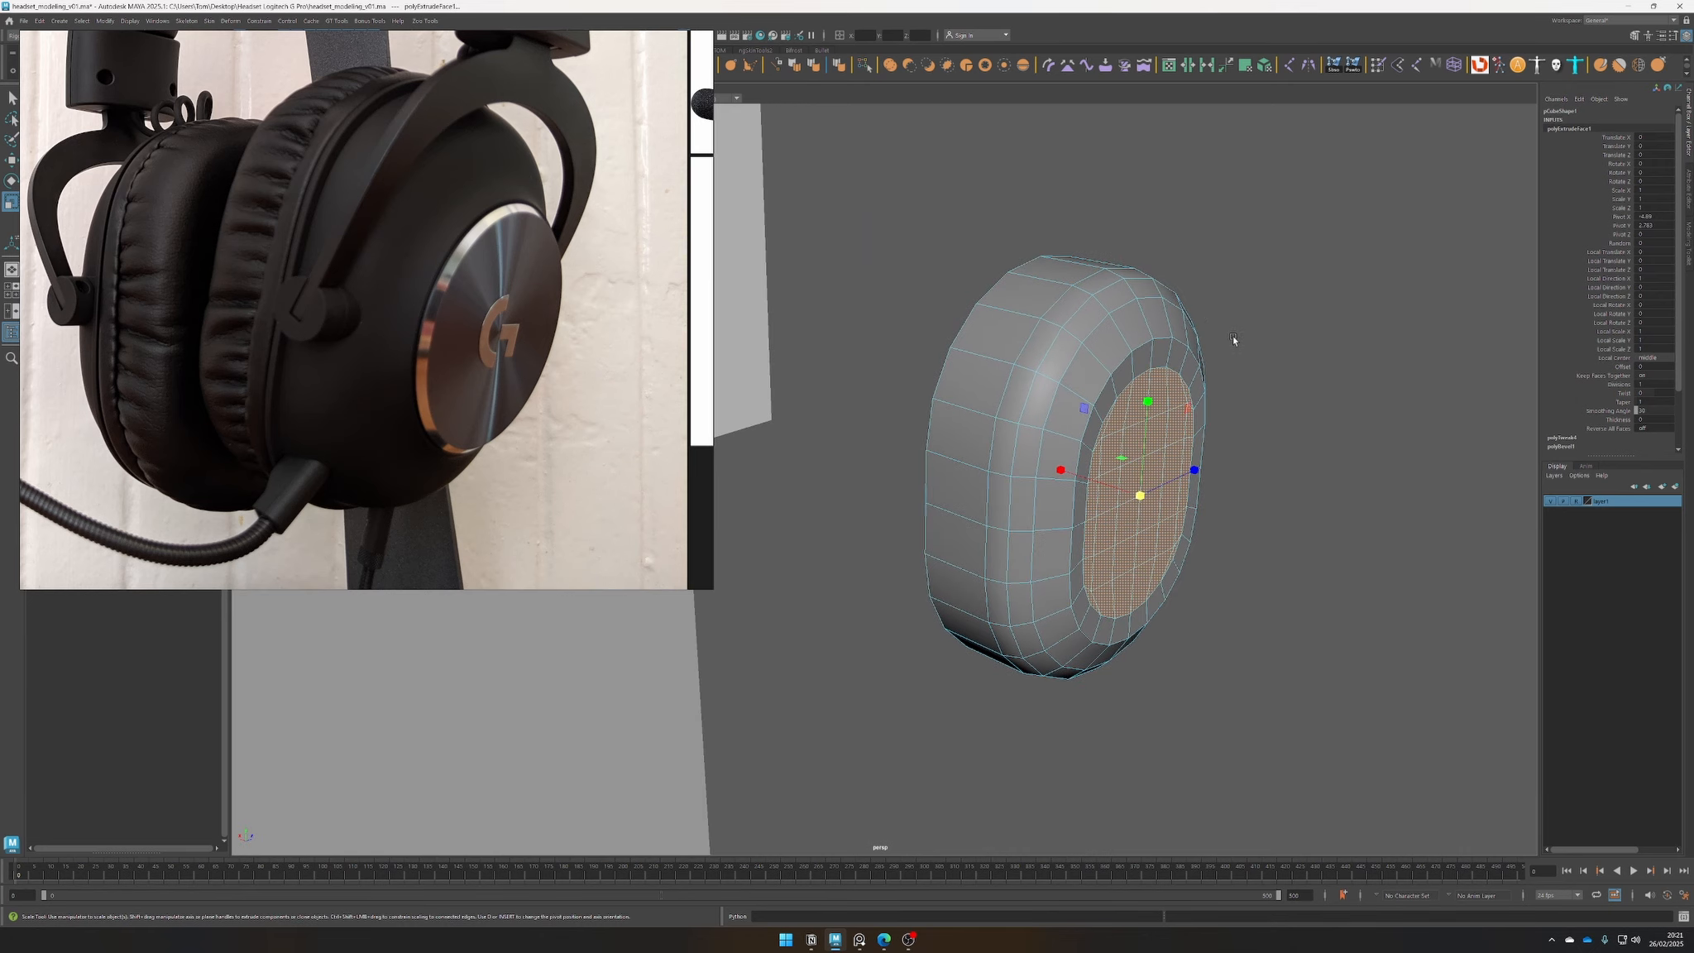
Circularize the inset face patch and set its radial offset to -0.25
{"action": "left_click_drag", "start_coordinate": [595, 40], "coordinate": [571, 207]}
{"action": "left_click", "coordinate": [984, 66]}
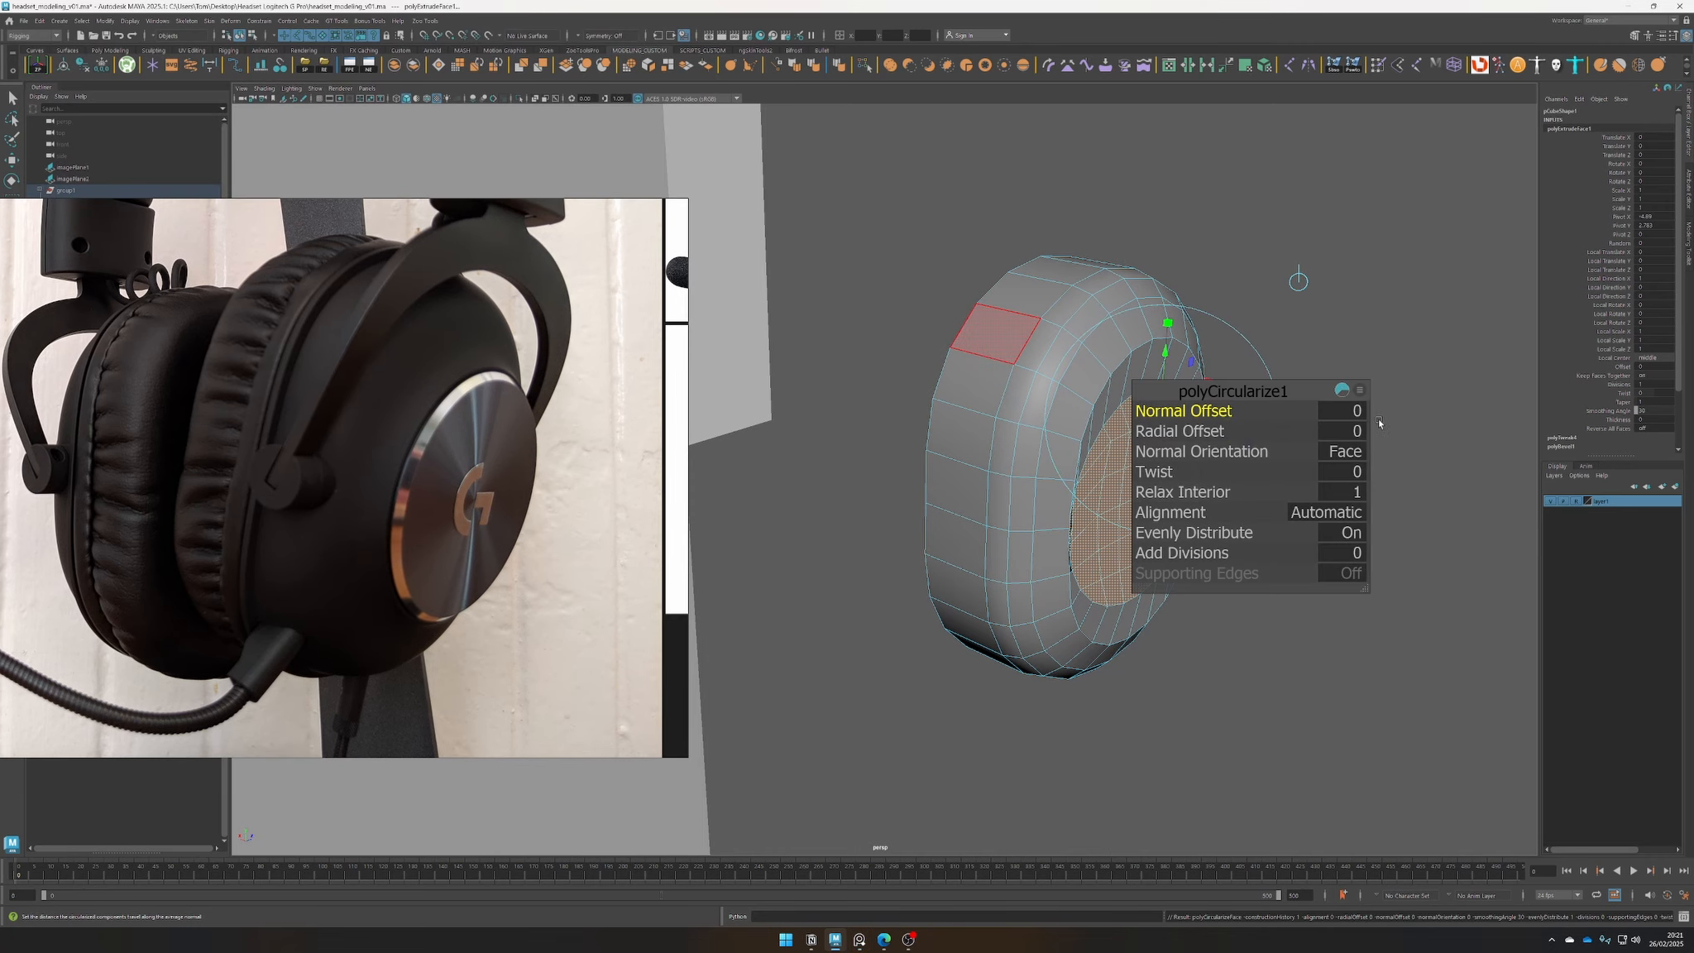
{"action": "left_click_drag", "start_coordinate": [1380, 423], "coordinate": [1253, 492], "text": "alt"}
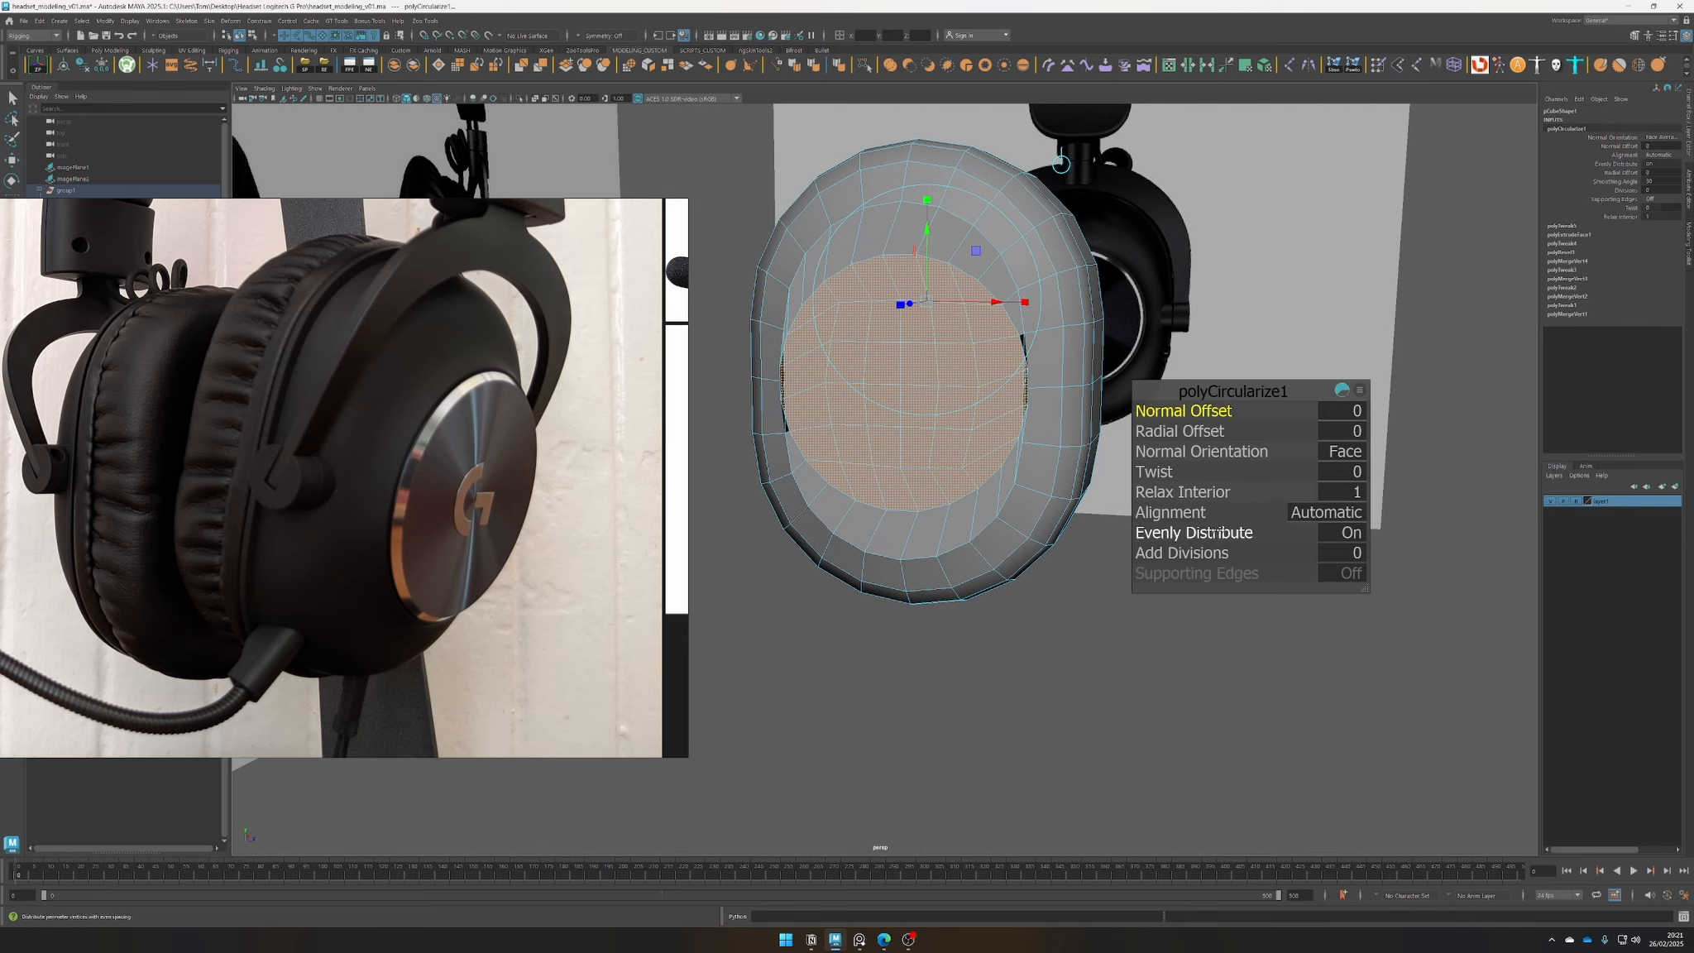
{"action": "left_click", "coordinate": [1227, 431]}
{"action": "middle_click_drag", "start_coordinate": [1228, 431], "coordinate": [1221, 431]}
{"action": "left_click_drag", "start_coordinate": [815, 403], "coordinate": [858, 409], "text": "alt"}
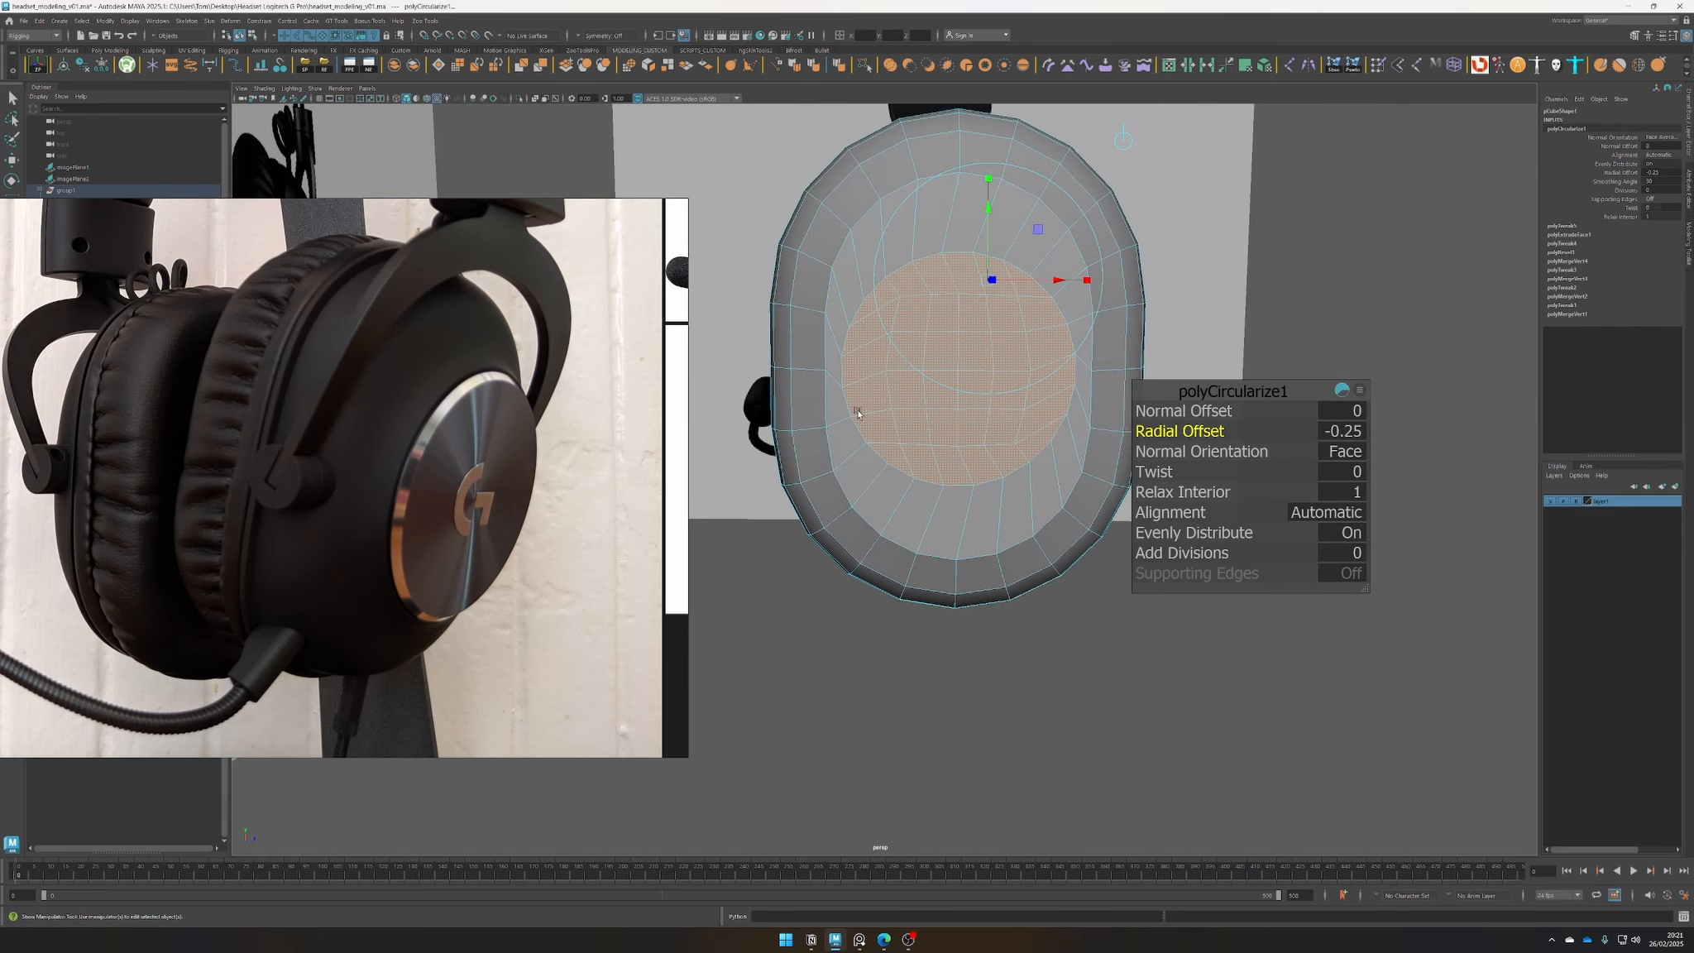
Set the circularized patch's twist to -8.3 and its radial offset to -0.13
{"action": "right_click_drag", "start_coordinate": [934, 418], "coordinate": [1075, 420], "text": "alt"}
{"action": "middle_click_drag", "start_coordinate": [1075, 420], "coordinate": [1026, 481], "text": "alt"}
{"action": "left_click", "coordinate": [1164, 472]}
{"action": "middle_click_drag", "start_coordinate": [1164, 472], "coordinate": [1174, 472]}
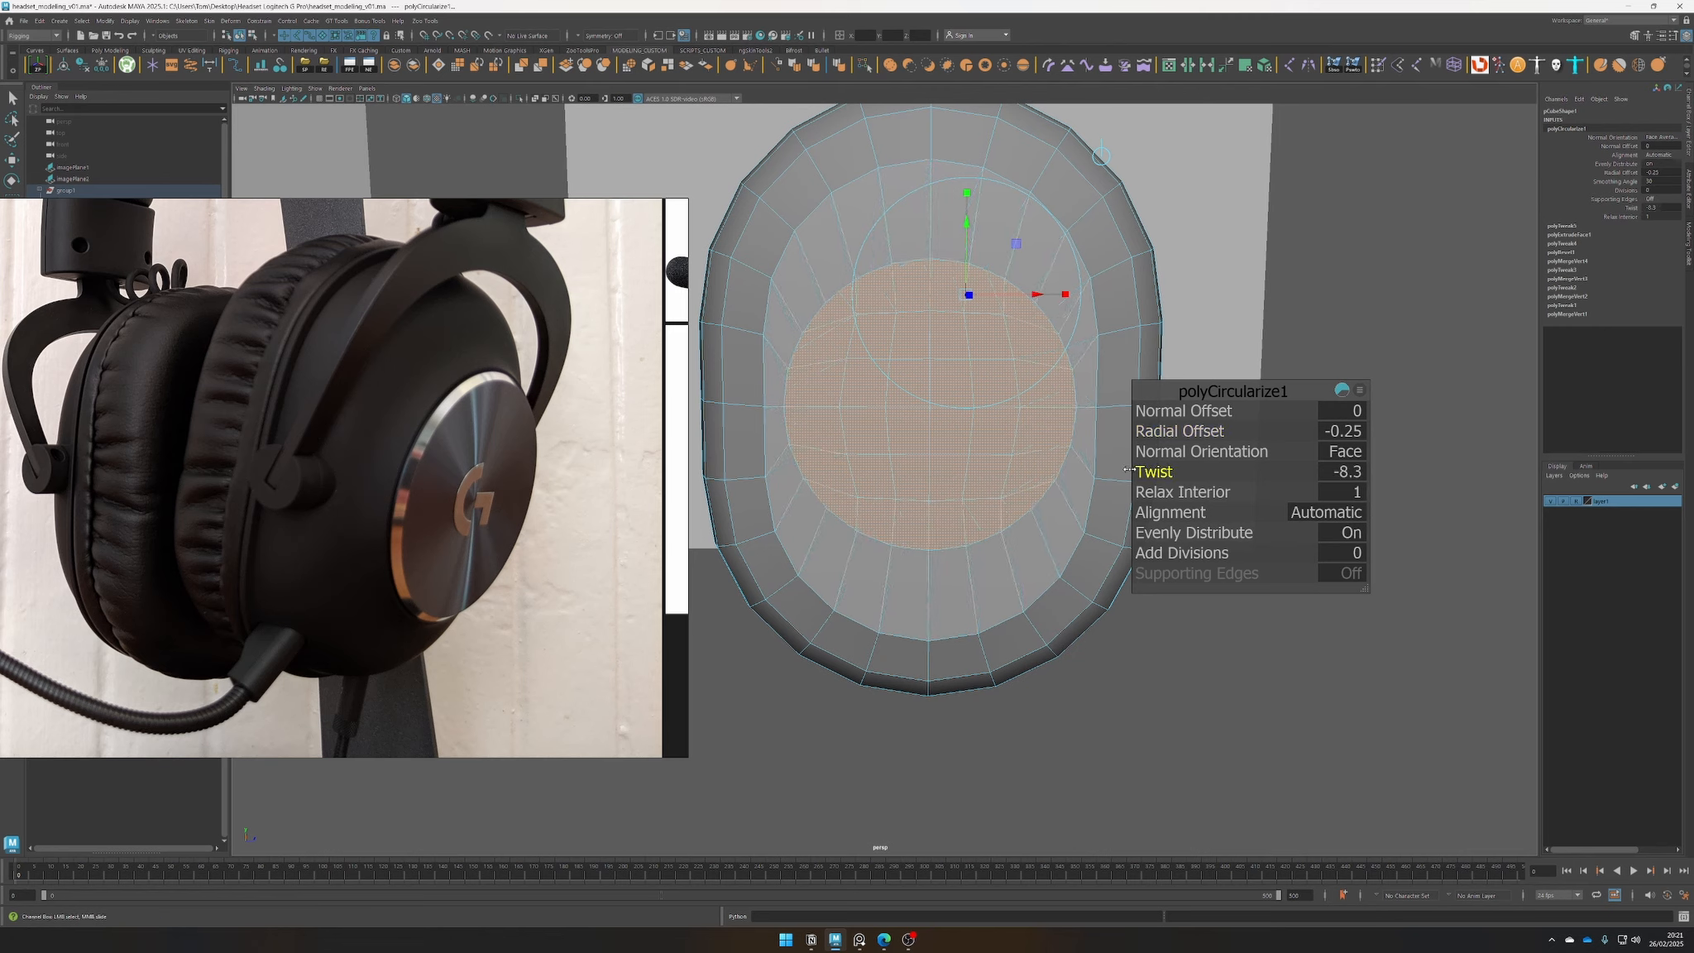
{"action": "right_click_drag", "start_coordinate": [1021, 472], "coordinate": [911, 476], "text": "alt"}
{"action": "left_click_drag", "start_coordinate": [911, 477], "coordinate": [1033, 501], "text": "alt"}
{"action": "middle_click_drag", "start_coordinate": [1032, 501], "coordinate": [859, 438], "text": "alt"}
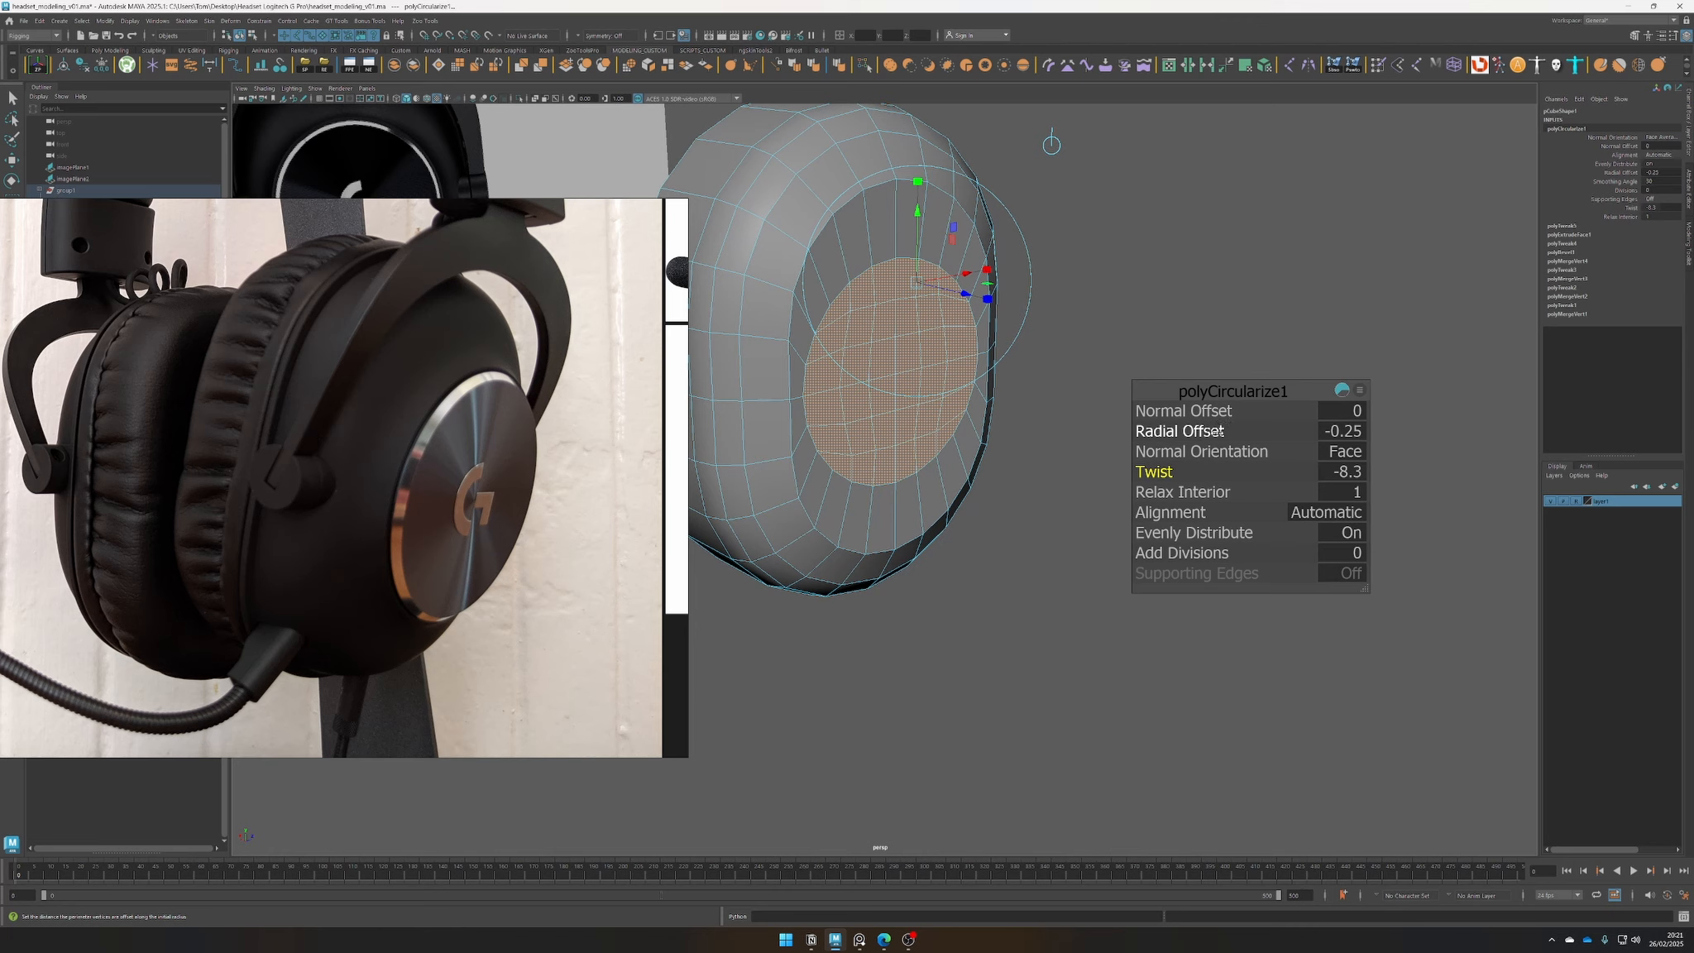
{"action": "left_click", "coordinate": [1219, 430]}
{"action": "middle_click_drag", "start_coordinate": [1219, 431], "coordinate": [1221, 440]}
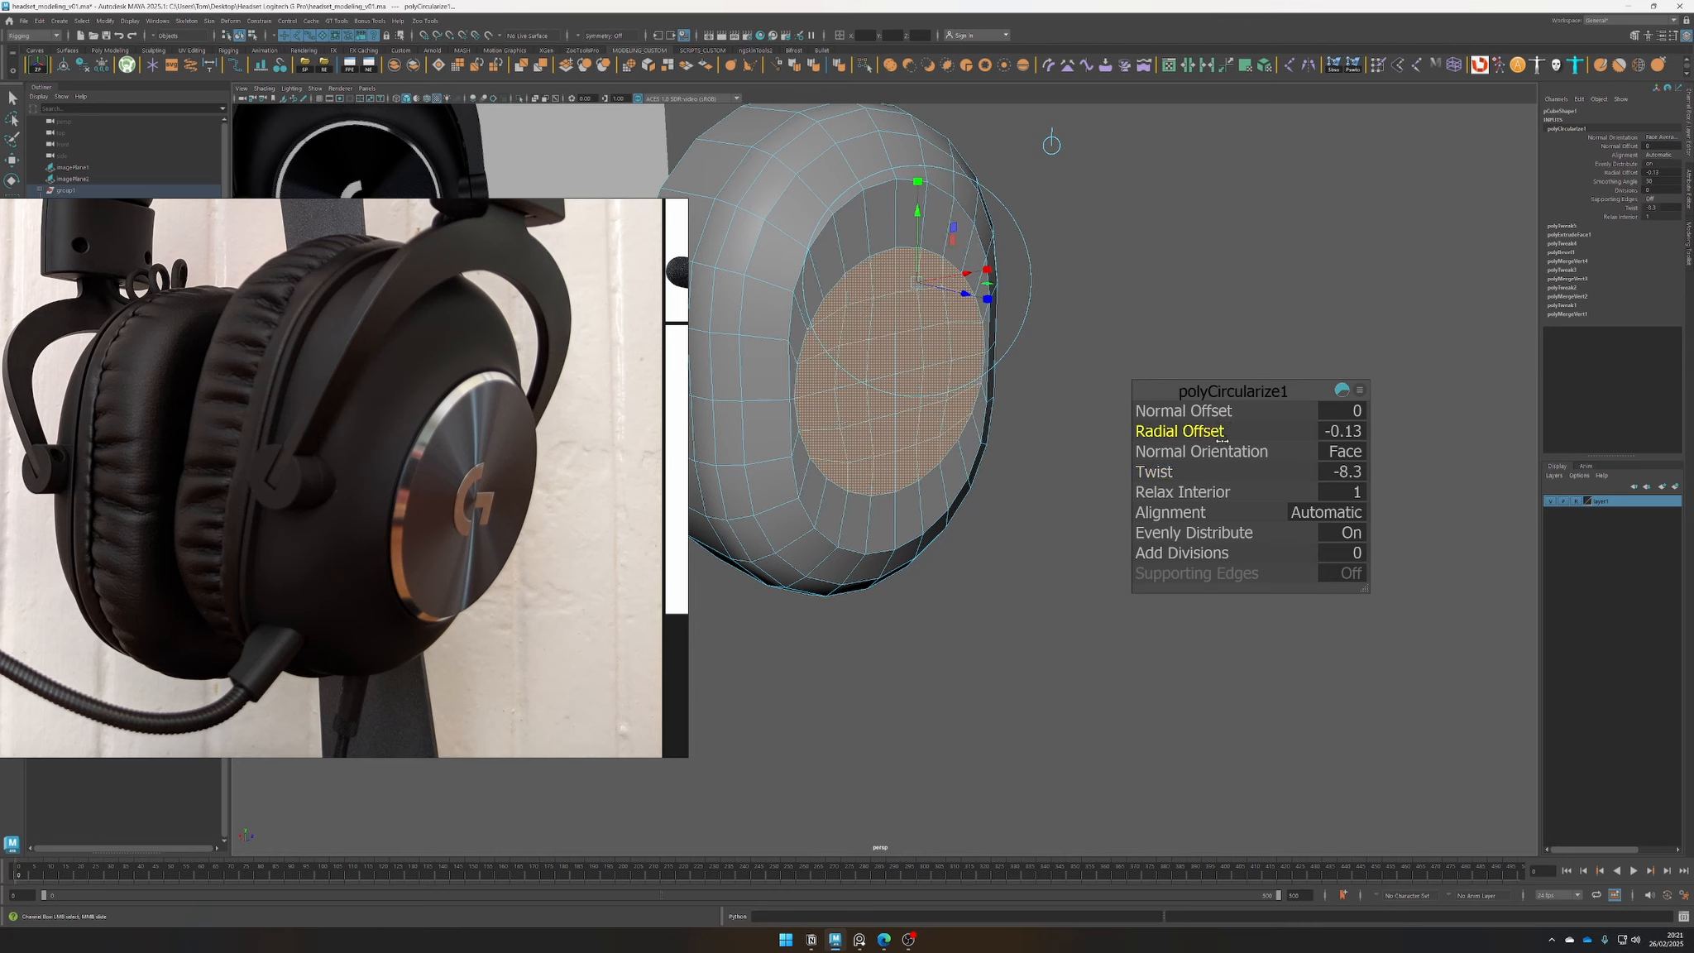
{"action": "left_click_drag", "start_coordinate": [966, 447], "coordinate": [904, 380], "text": "alt"}
Try to move the circular face patch, undo the move and deselect the faces
{"action": "key", "text": "w"}
{"action": "middle_click_drag", "start_coordinate": [849, 348], "coordinate": [857, 353]}
{"action": "mouse_move", "coordinate": [856, 352]}
{"action": "left_mouse_down"}
{"action": "mouse_move", "coordinate": [873, 365]}
{"action": "mouse_move", "coordinate": [829, 369]}
{"action": "mouse_move", "coordinate": [843, 375]}
{"action": "left_mouse_up"}
{"action": "key", "text": "ctrl+z"}
{"action": "left_click", "coordinate": [1005, 527]}
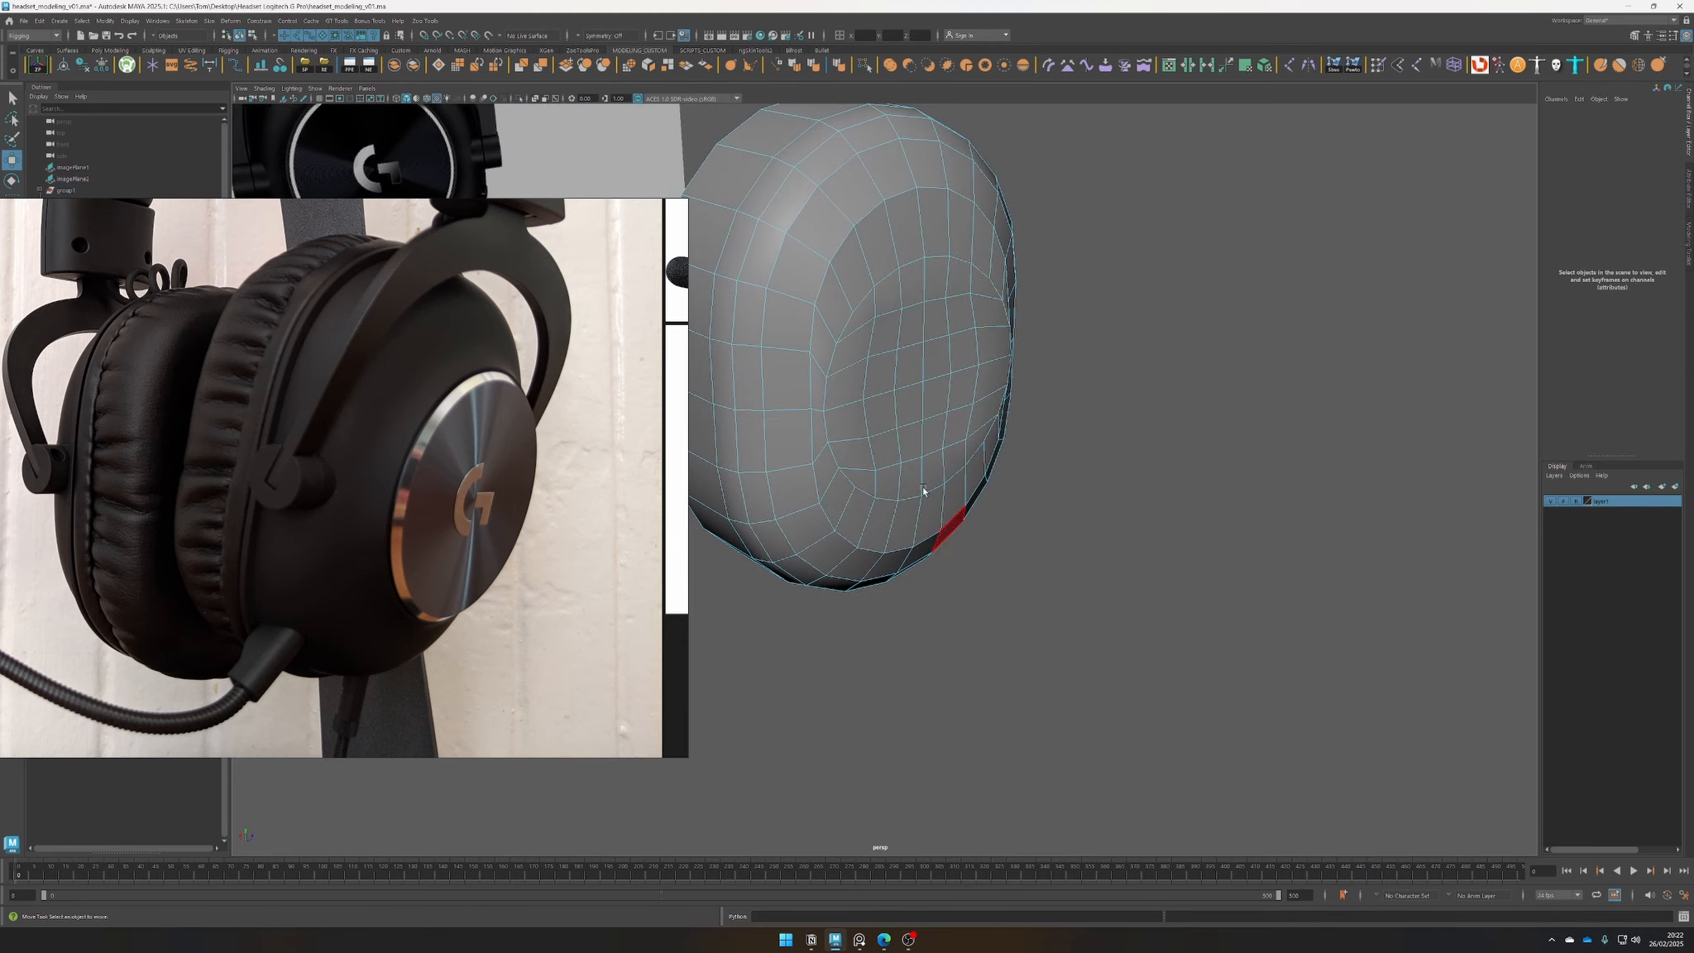
Inspect the ear cup in smooth mesh preview in object mode, and return it to unsmoothed display
{"action": "right_click_drag", "start_coordinate": [882, 406], "coordinate": [935, 388]}
{"action": "key", "text": "3"}
{"action": "left_click", "coordinate": [1066, 523]}
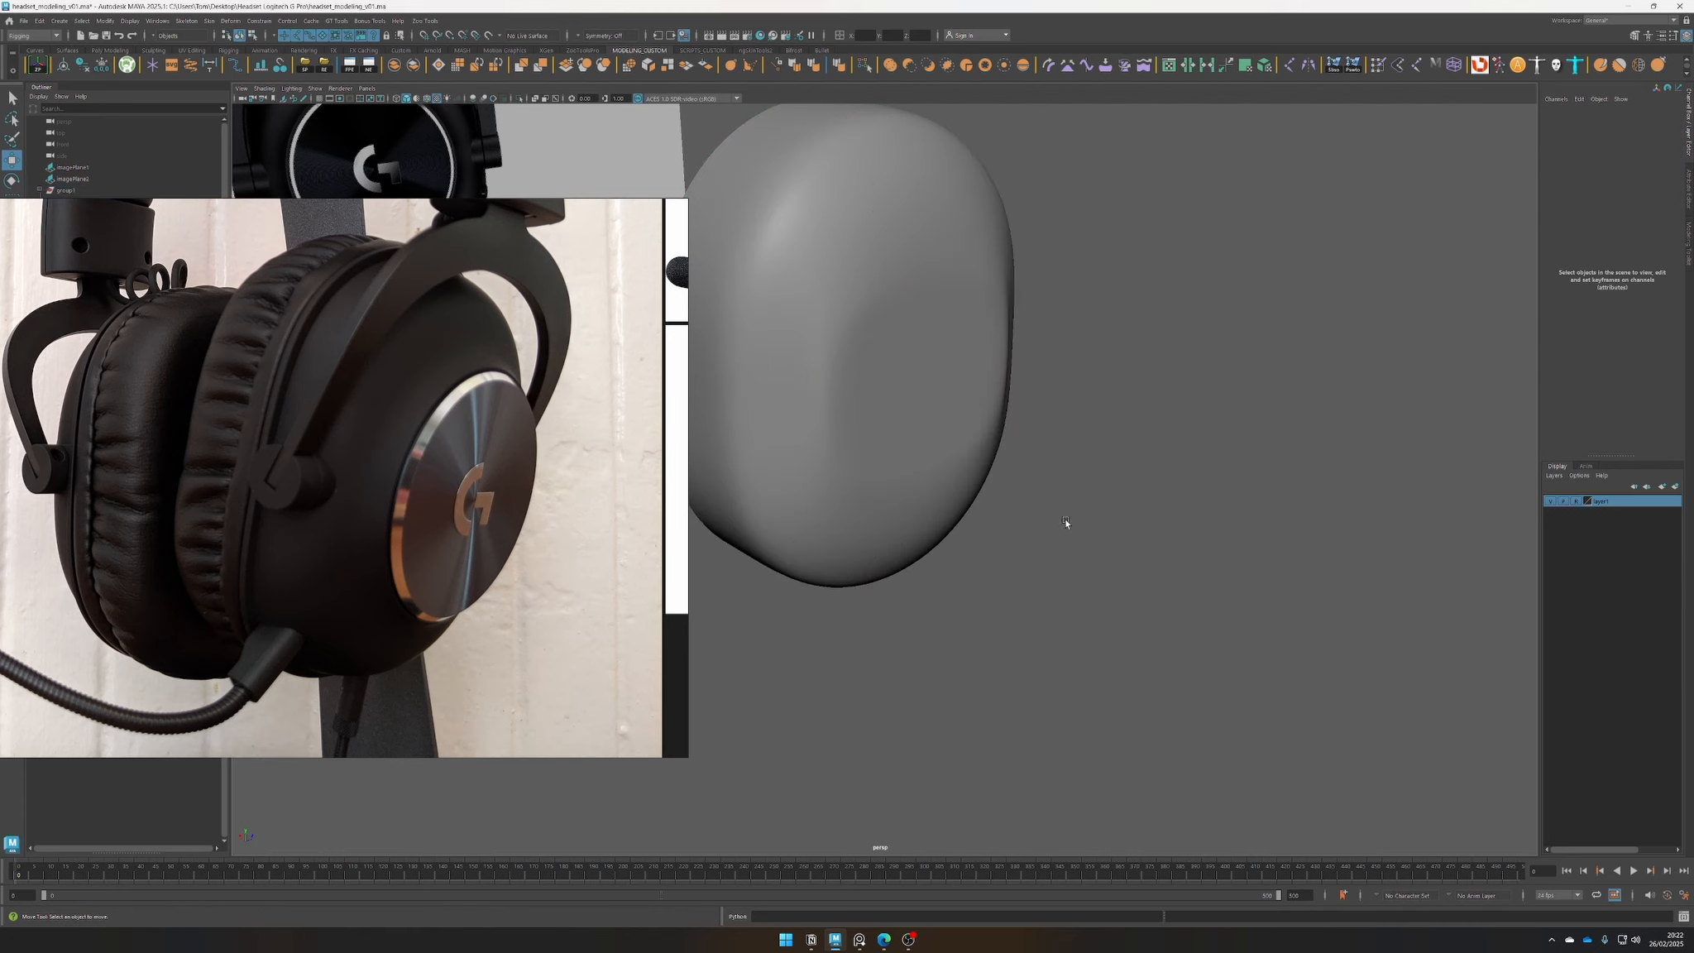
{"action": "left_click", "coordinate": [886, 395]}
{"action": "key", "text": "1"}
Select all faces of the circular patch on the ear cup's outer side
{"action": "right_click_drag", "start_coordinate": [887, 395], "coordinate": [887, 425]}
{"action": "scroll", "coordinate": [1034, 515], "scroll_direction": "down", "scroll_amount": 2}
{"action": "left_click_drag", "start_coordinate": [1034, 514], "coordinate": [918, 486], "text": "alt"}
{"action": "left_click", "coordinate": [1049, 495]}
{"action": "scroll", "coordinate": [907, 473], "scroll_direction": "up", "scroll_amount": 3}
{"action": "middle_click_drag", "start_coordinate": [941, 479], "coordinate": [957, 541], "text": "alt"}
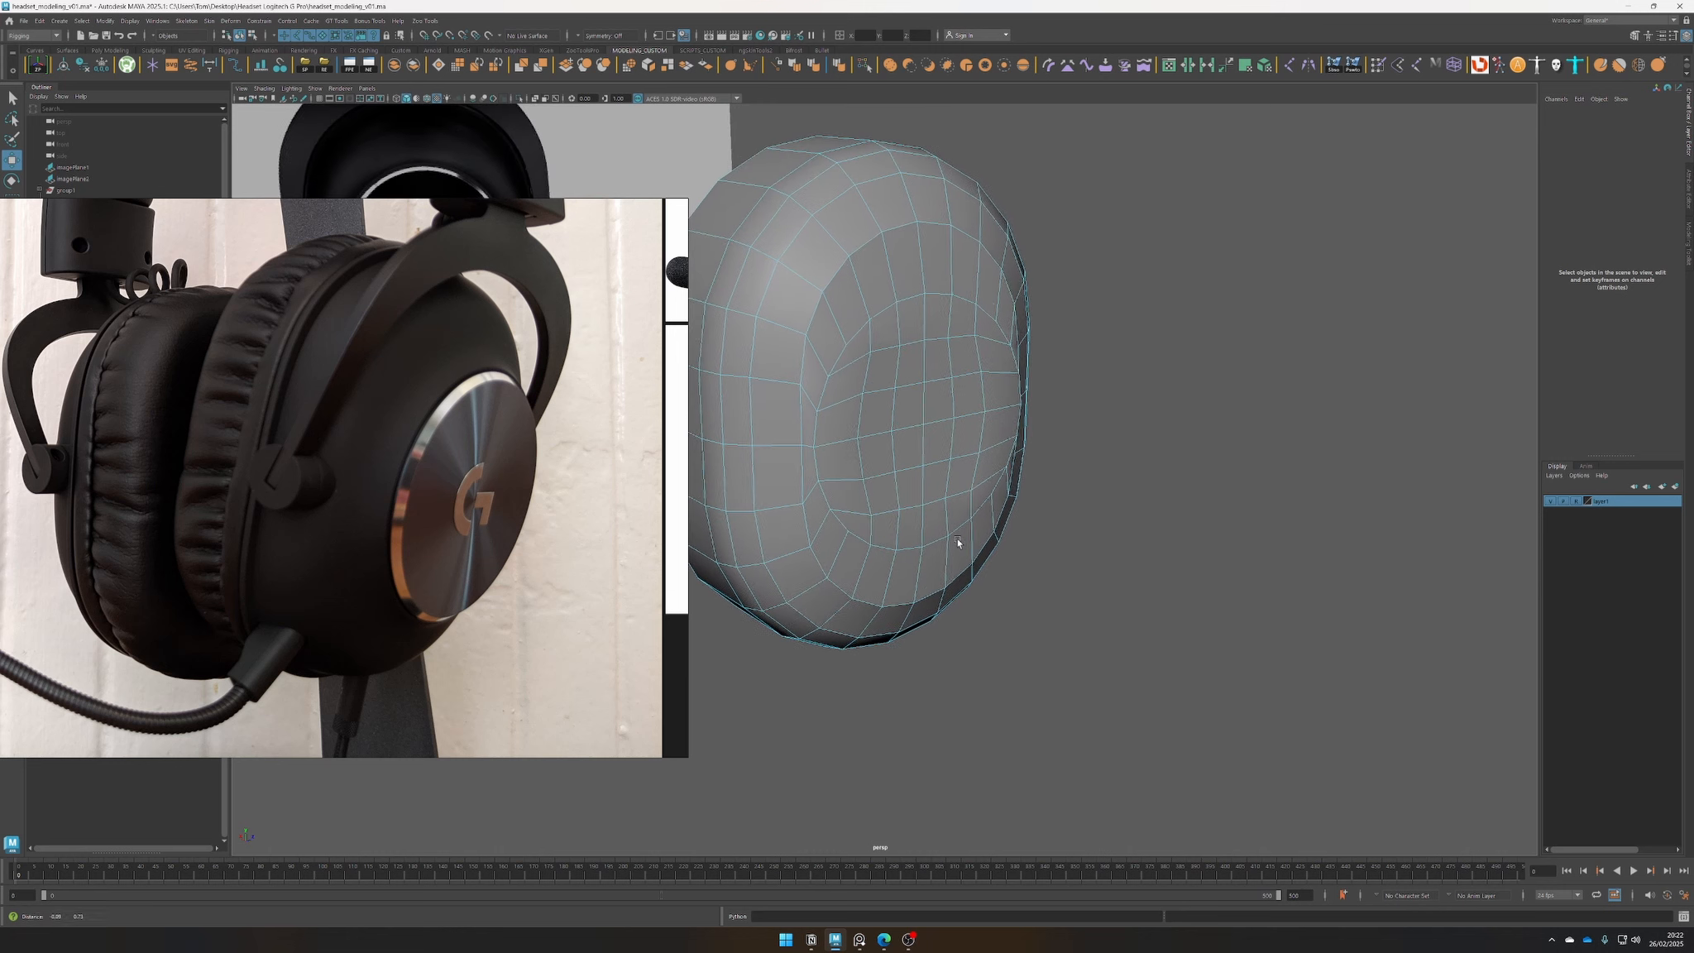
{"action": "left_click_drag", "start_coordinate": [861, 484], "coordinate": [902, 530]}
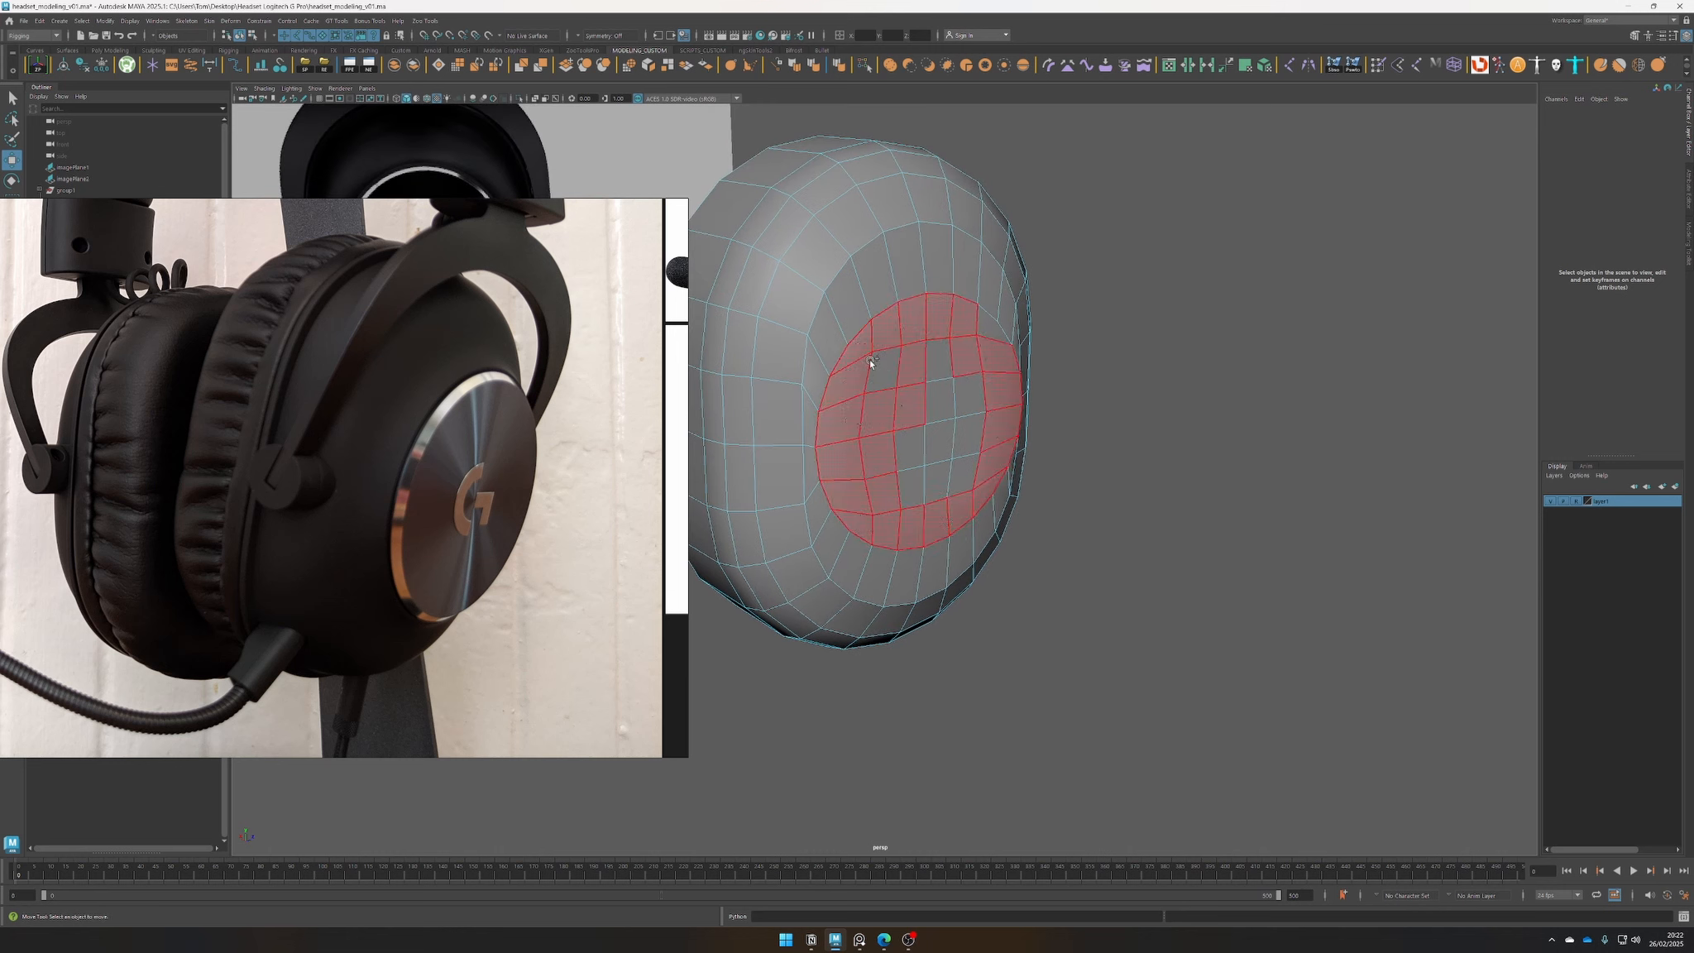
{"action": "left_click_drag", "start_coordinate": [943, 356], "coordinate": [945, 357]}
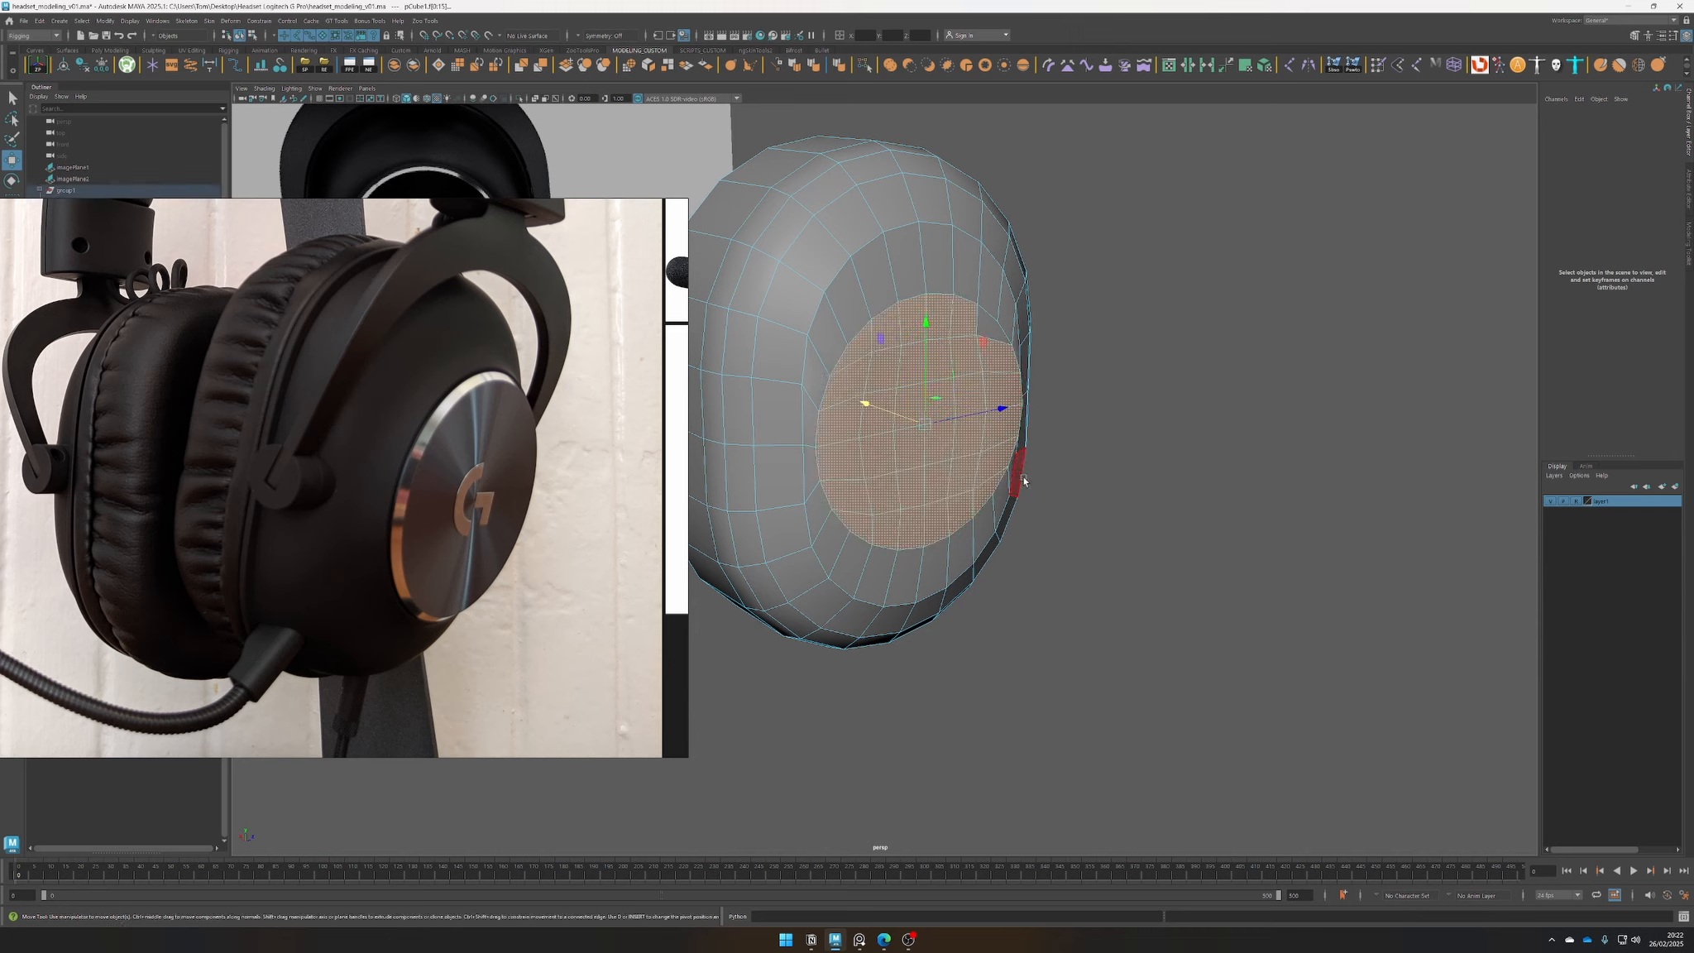
Extrude the circular face patch outward to form a raised disc on the ear cup's outer side
{"action": "key", "text": "ctrl+e"}
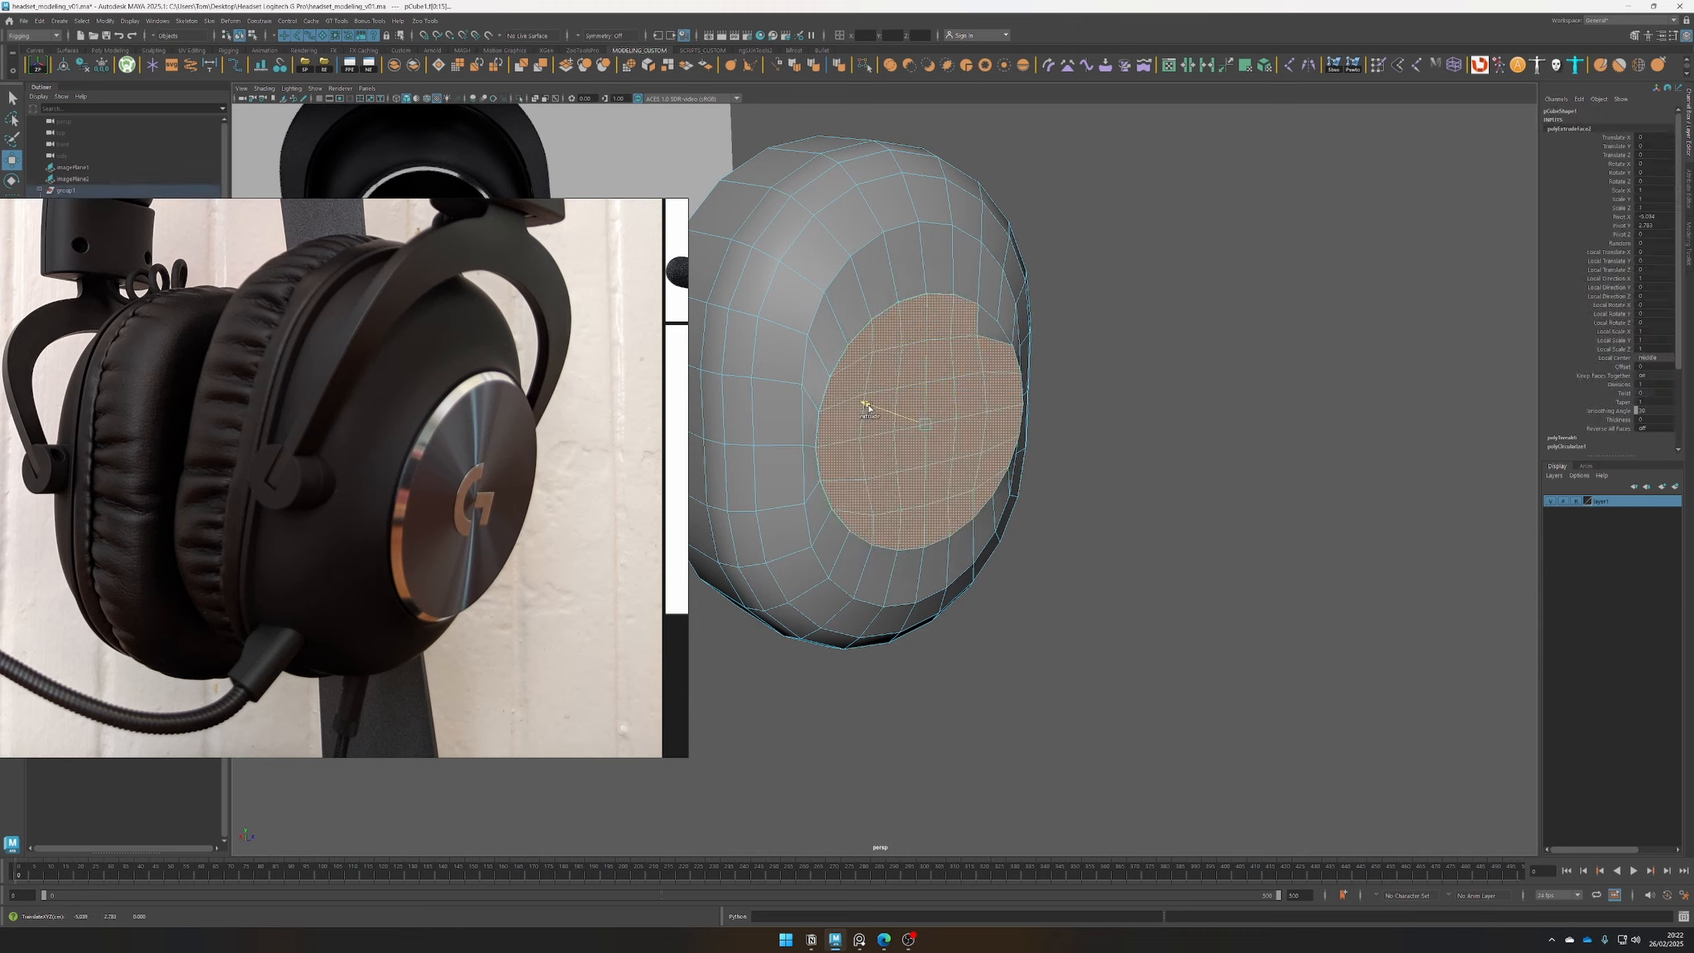
{"action": "left_click_drag", "start_coordinate": [873, 410], "coordinate": [881, 418]}
{"action": "mouse_move", "coordinate": [885, 424]}
{"action": "left_mouse_down"}
{"action": "mouse_move", "coordinate": [885, 404]}
{"action": "mouse_move", "coordinate": [867, 408]}
{"action": "mouse_move", "coordinate": [888, 416]}
{"action": "left_mouse_up"}
{"action": "key", "text": "w"}
{"action": "right_click_drag", "start_coordinate": [773, 453], "coordinate": [805, 461], "text": "alt"}
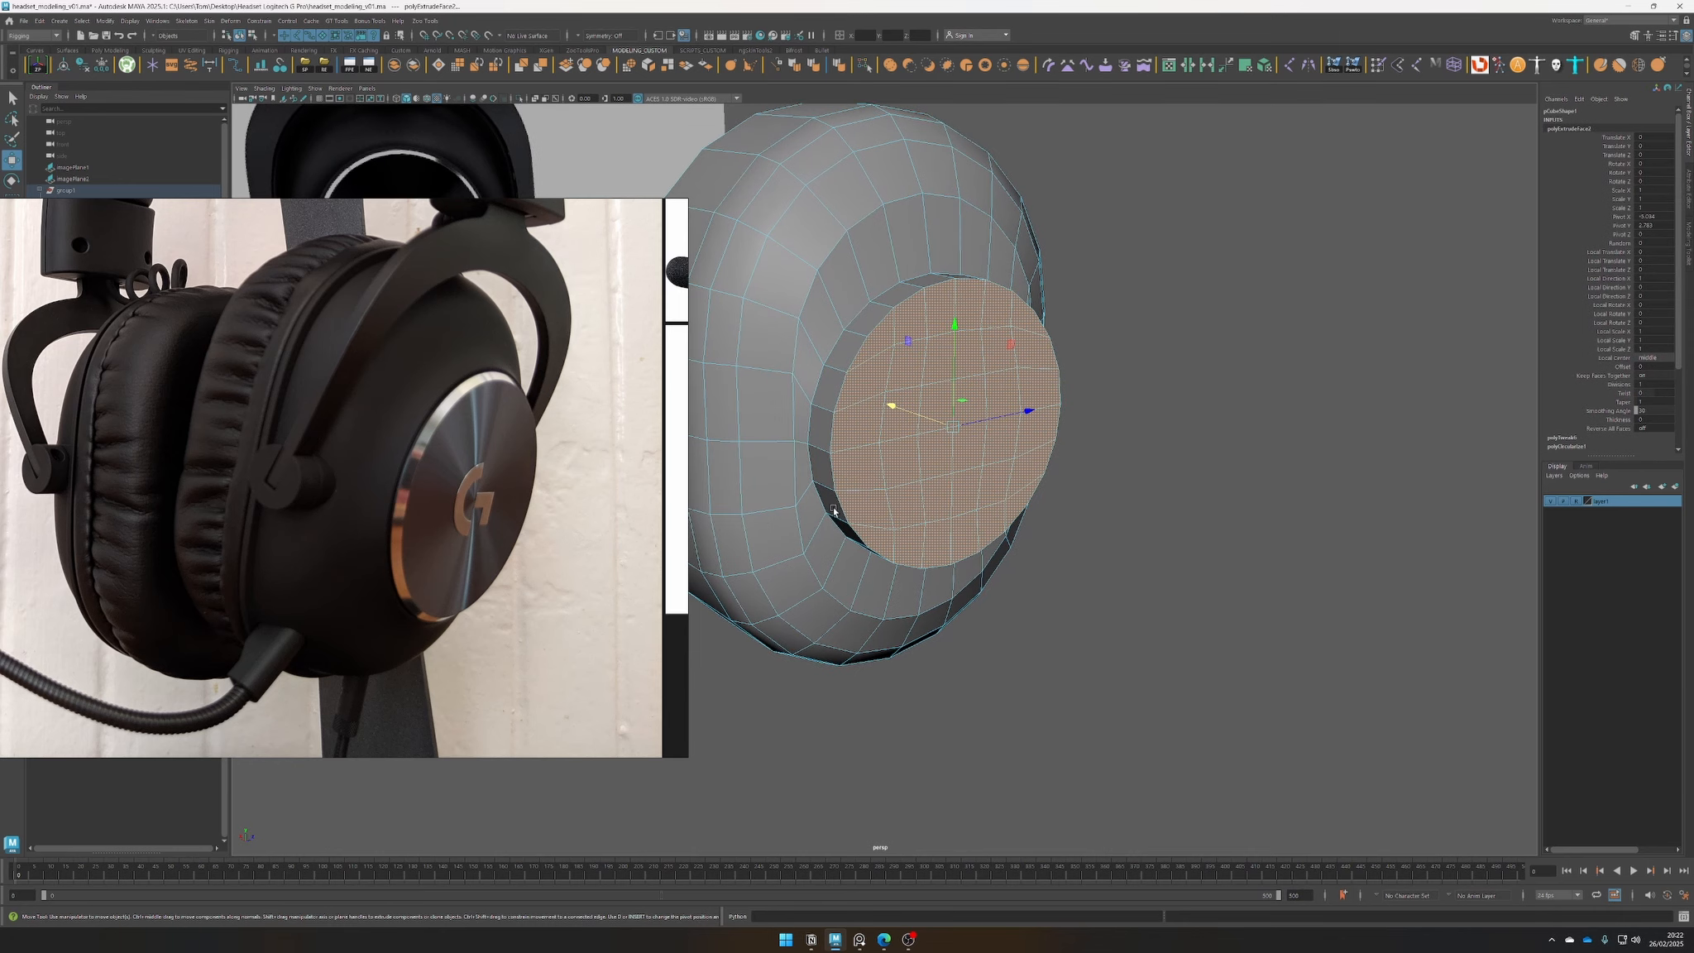
{"action": "middle_click_drag", "start_coordinate": [805, 461], "coordinate": [848, 464], "text": "alt"}
Slide the housing edge loop surrounding the raised disc along the surface
{"action": "right_click_drag", "start_coordinate": [848, 466], "coordinate": [838, 471]}
{"action": "left_click", "coordinate": [838, 472]}
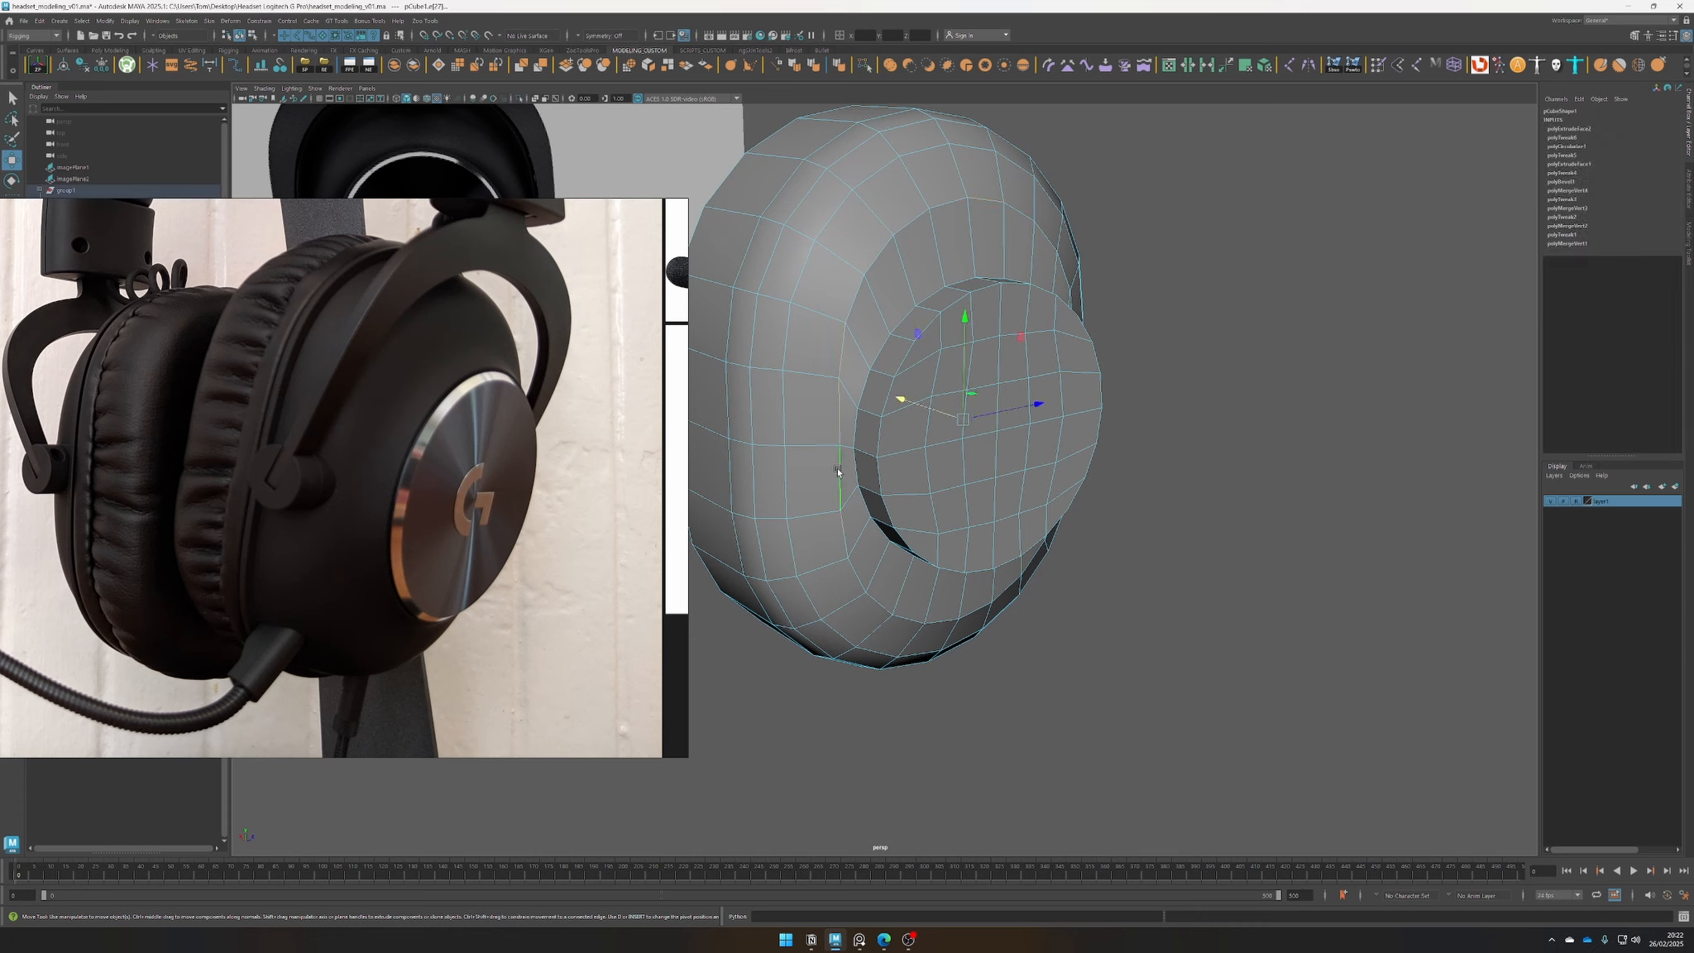
{"action": "middle_click_drag", "start_coordinate": [904, 403], "coordinate": [895, 397], "text": "ctrl+shift"}
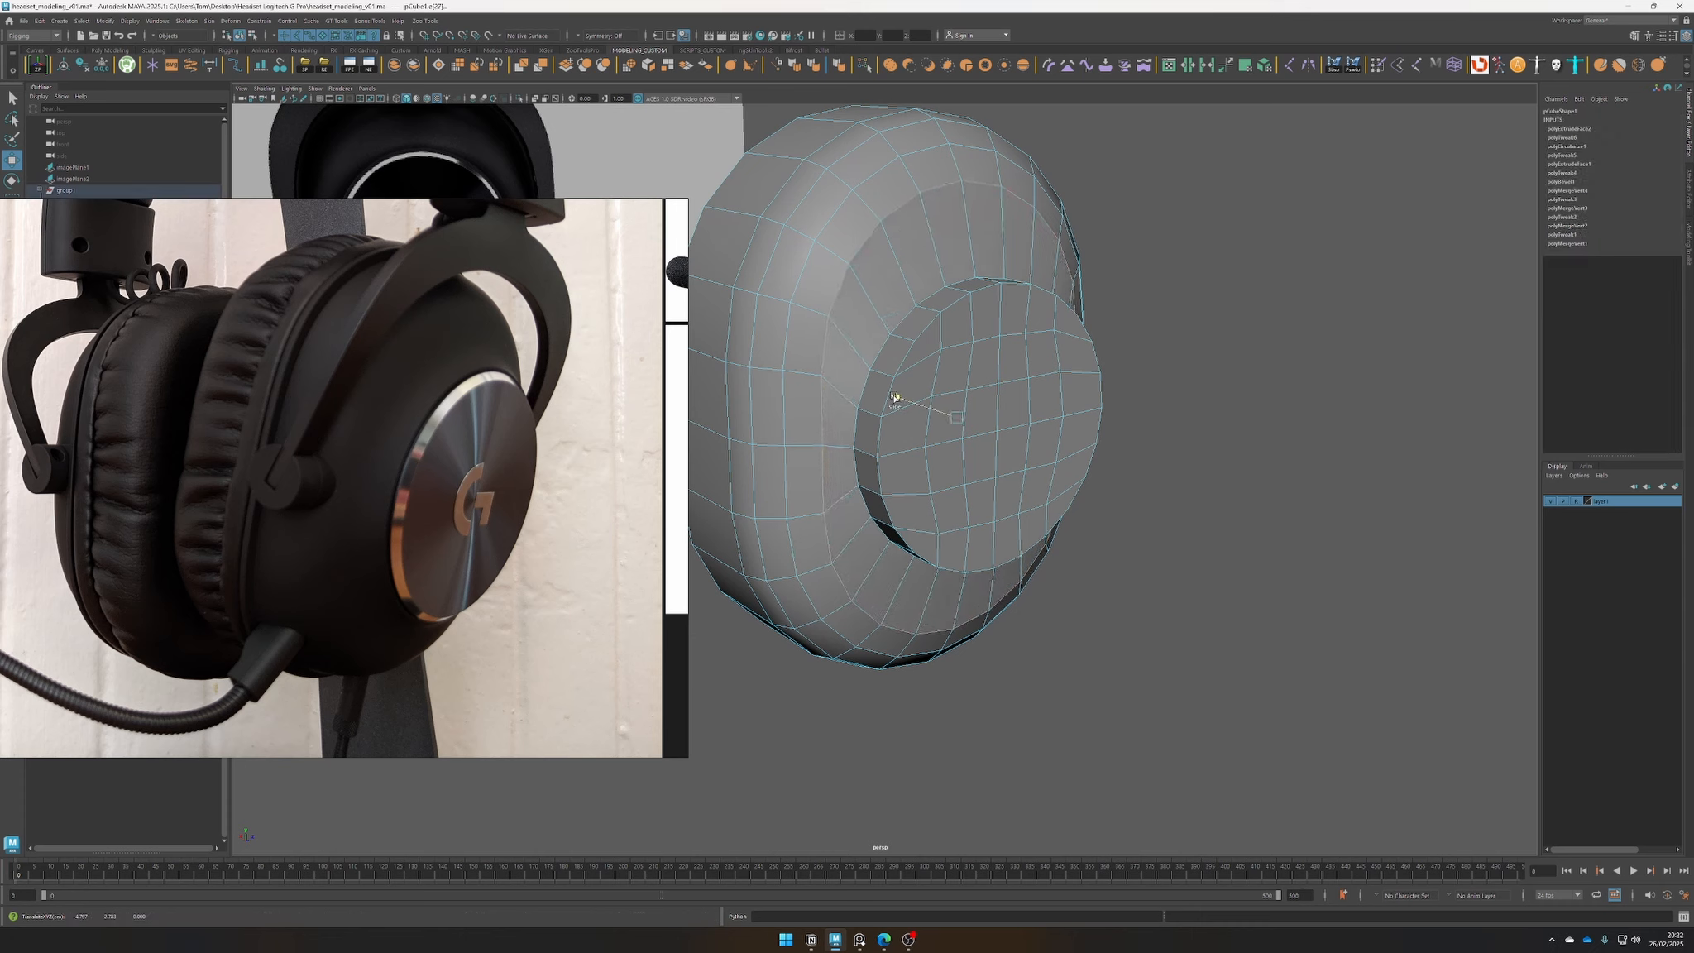
Enlarge the edge loop at the raised disc's base and shift it along the cup's axis to slope the disc's side
{"action": "left_click", "coordinate": [852, 431]}
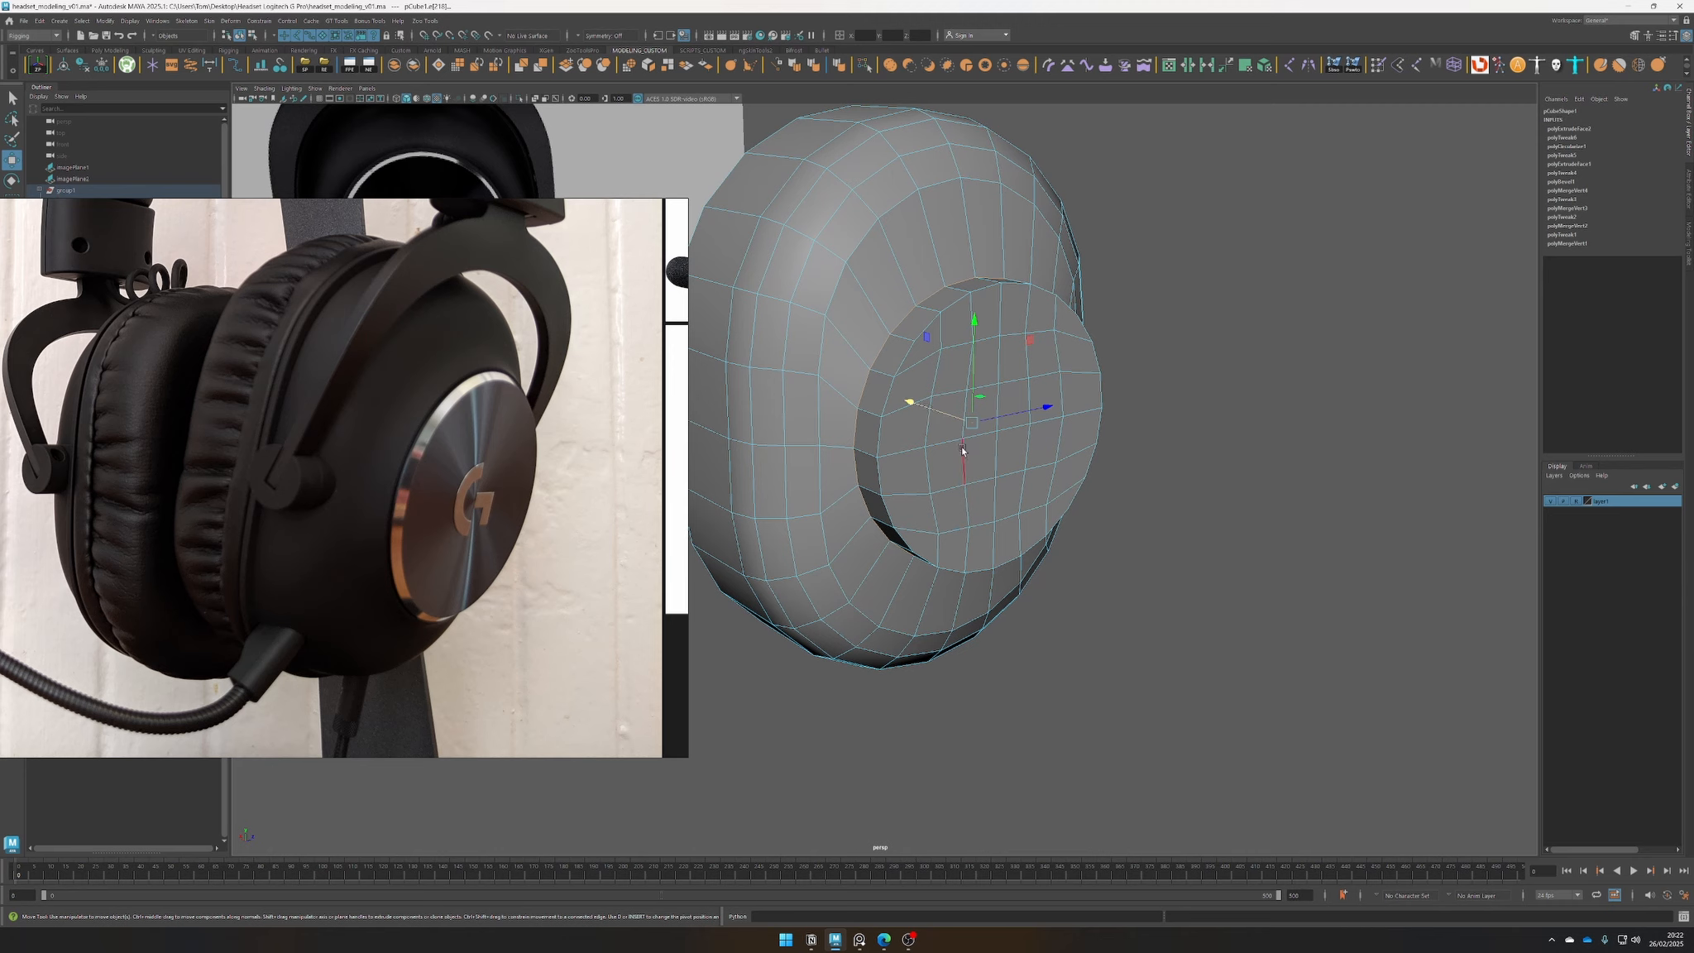
{"action": "key", "text": "r"}
{"action": "left_click_drag", "start_coordinate": [972, 425], "coordinate": [995, 427]}
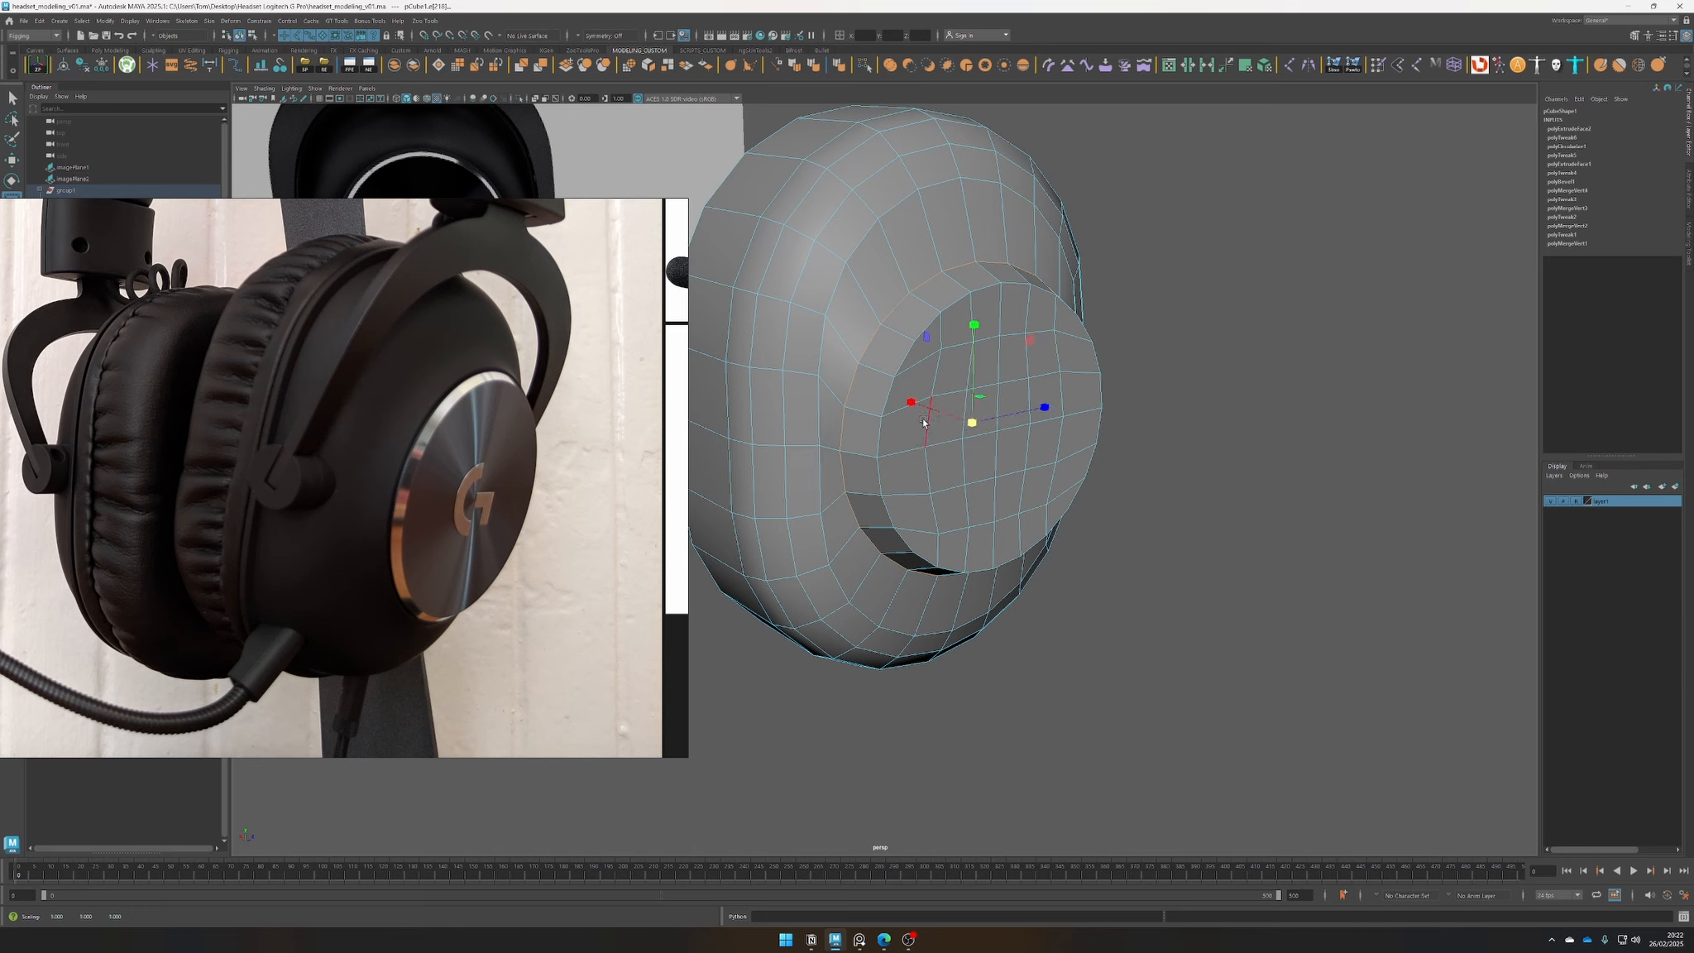
{"action": "key", "text": "w"}
{"action": "left_click_drag", "start_coordinate": [973, 424], "coordinate": [928, 406]}
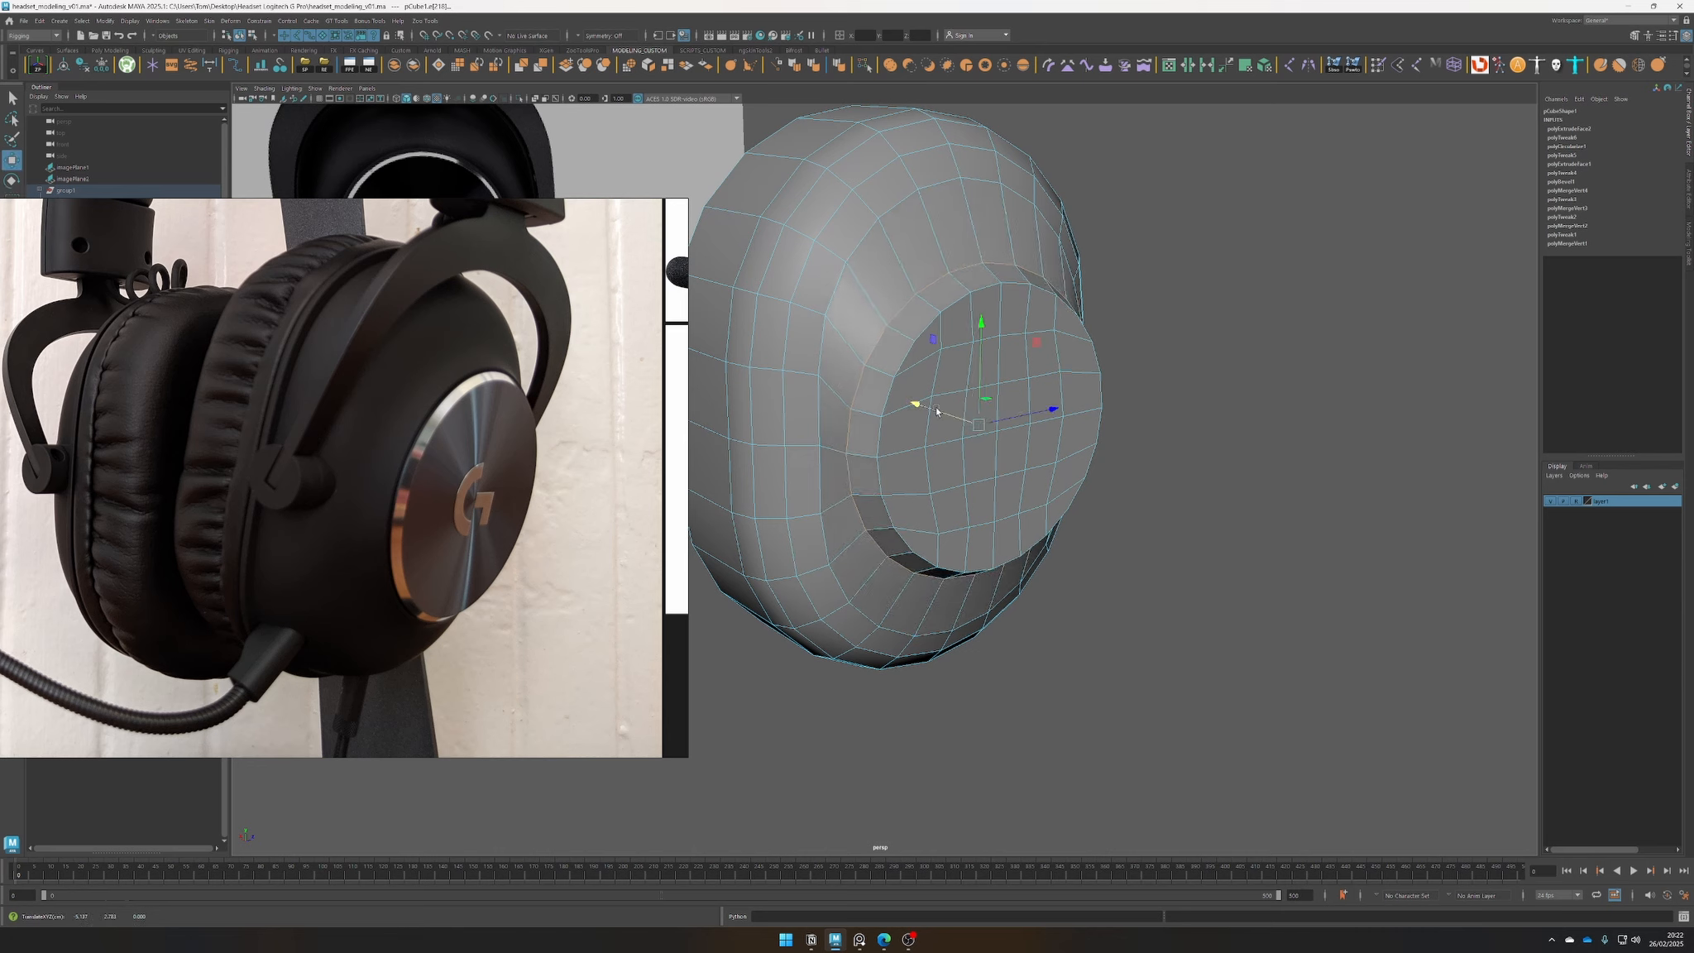
Bevel the loop at the disc's base with 2 segments and slightly rescale the neighbouring edge loop on the housing's slope
{"action": "key", "text": "ctrl+b"}
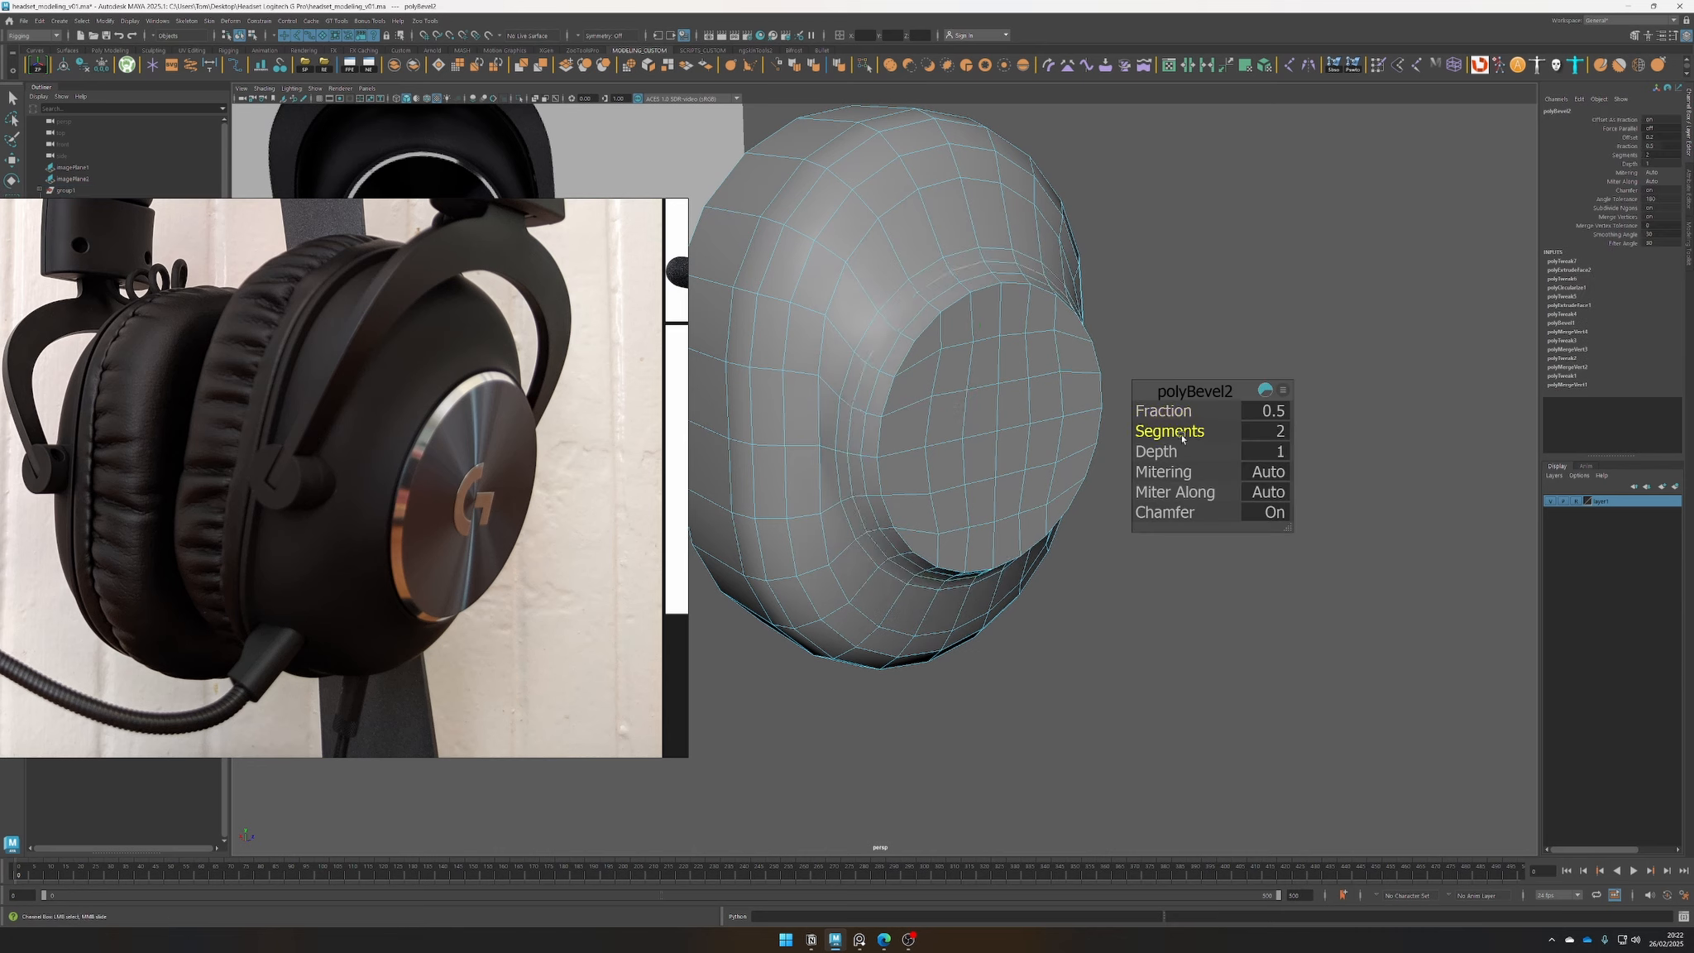
{"action": "left_click_drag", "start_coordinate": [1181, 410], "coordinate": [922, 439]}
{"action": "left_click", "coordinate": [870, 428]}
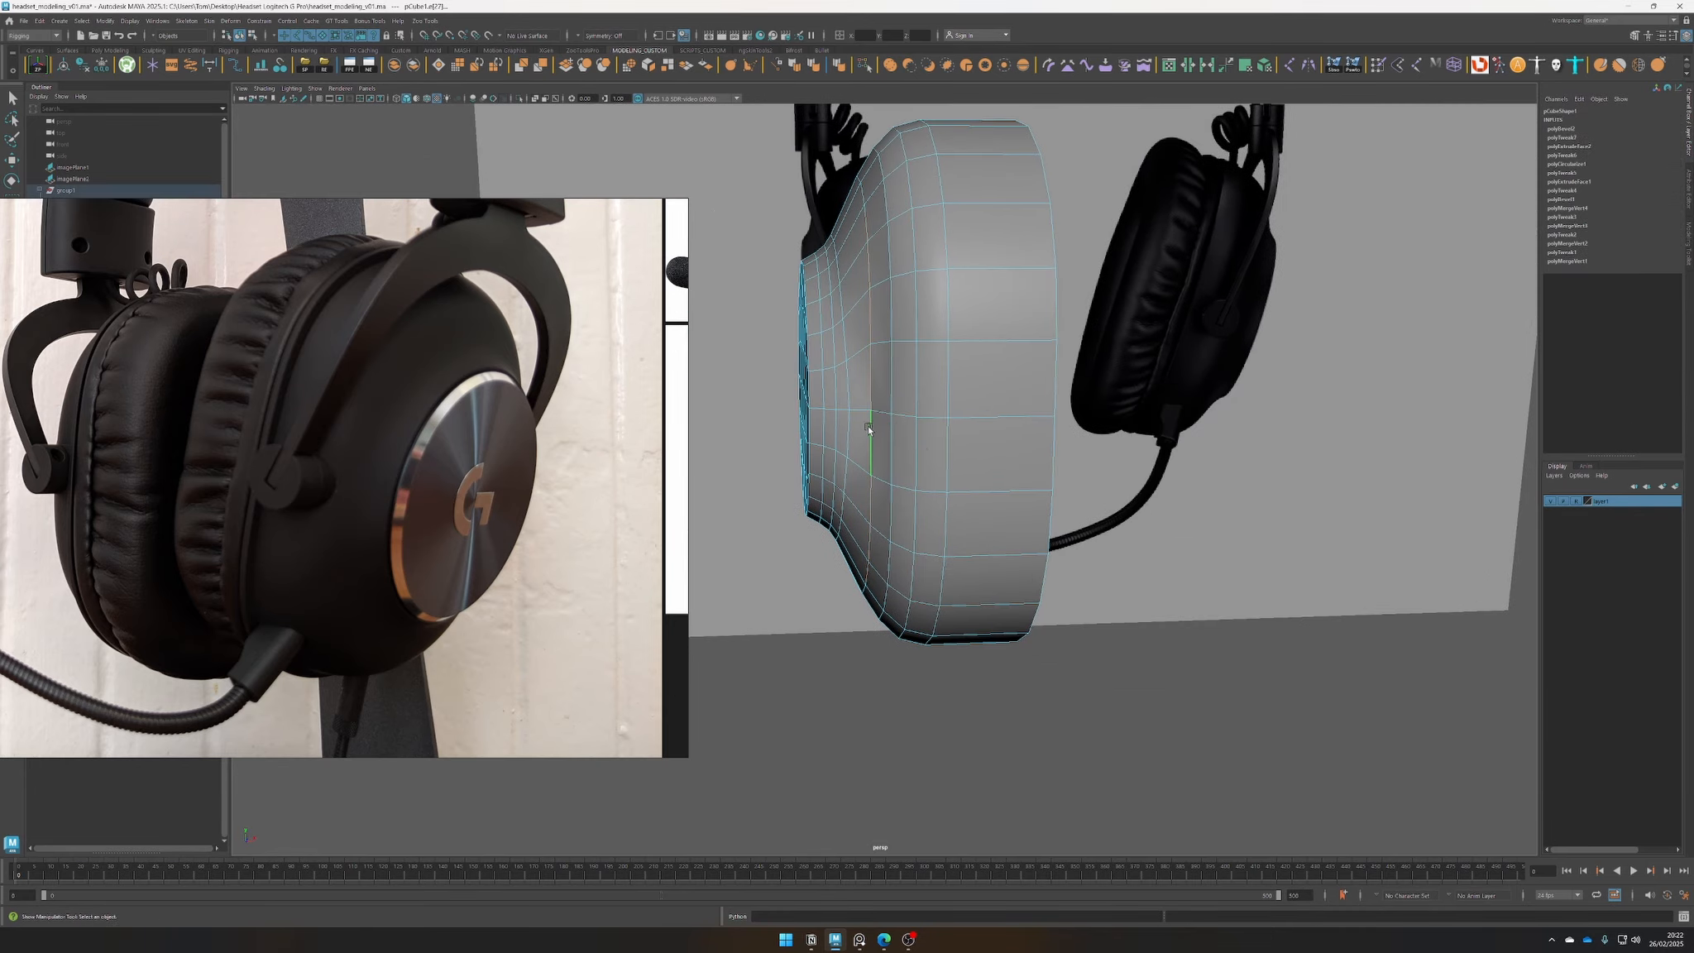
{"action": "key", "text": "r"}
{"action": "left_click_drag", "start_coordinate": [952, 385], "coordinate": [939, 386]}
Try to move the vertex beside the raised disc's base sideways, and undo the vertex edits
{"action": "left_click_drag", "start_coordinate": [844, 513], "coordinate": [964, 403], "text": "alt"}
{"action": "right_click", "coordinate": [935, 400]}
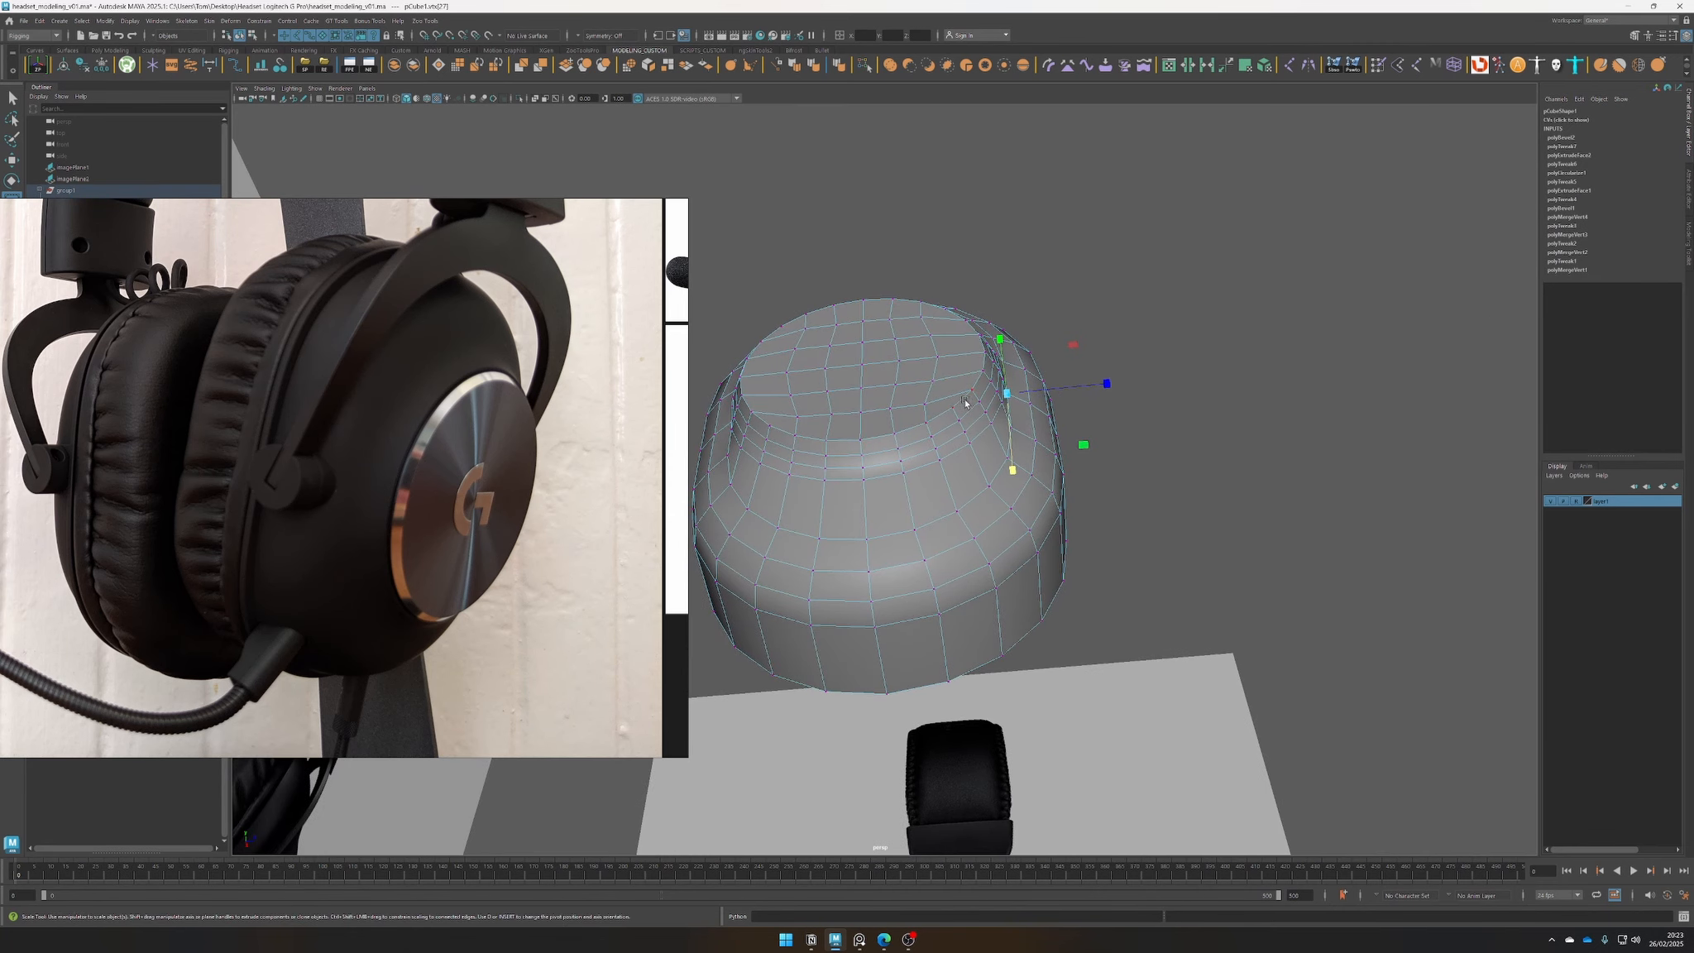
{"action": "key", "text": "w"}
{"action": "scroll", "coordinate": [1046, 486], "scroll_direction": "up", "scroll_amount": 3}
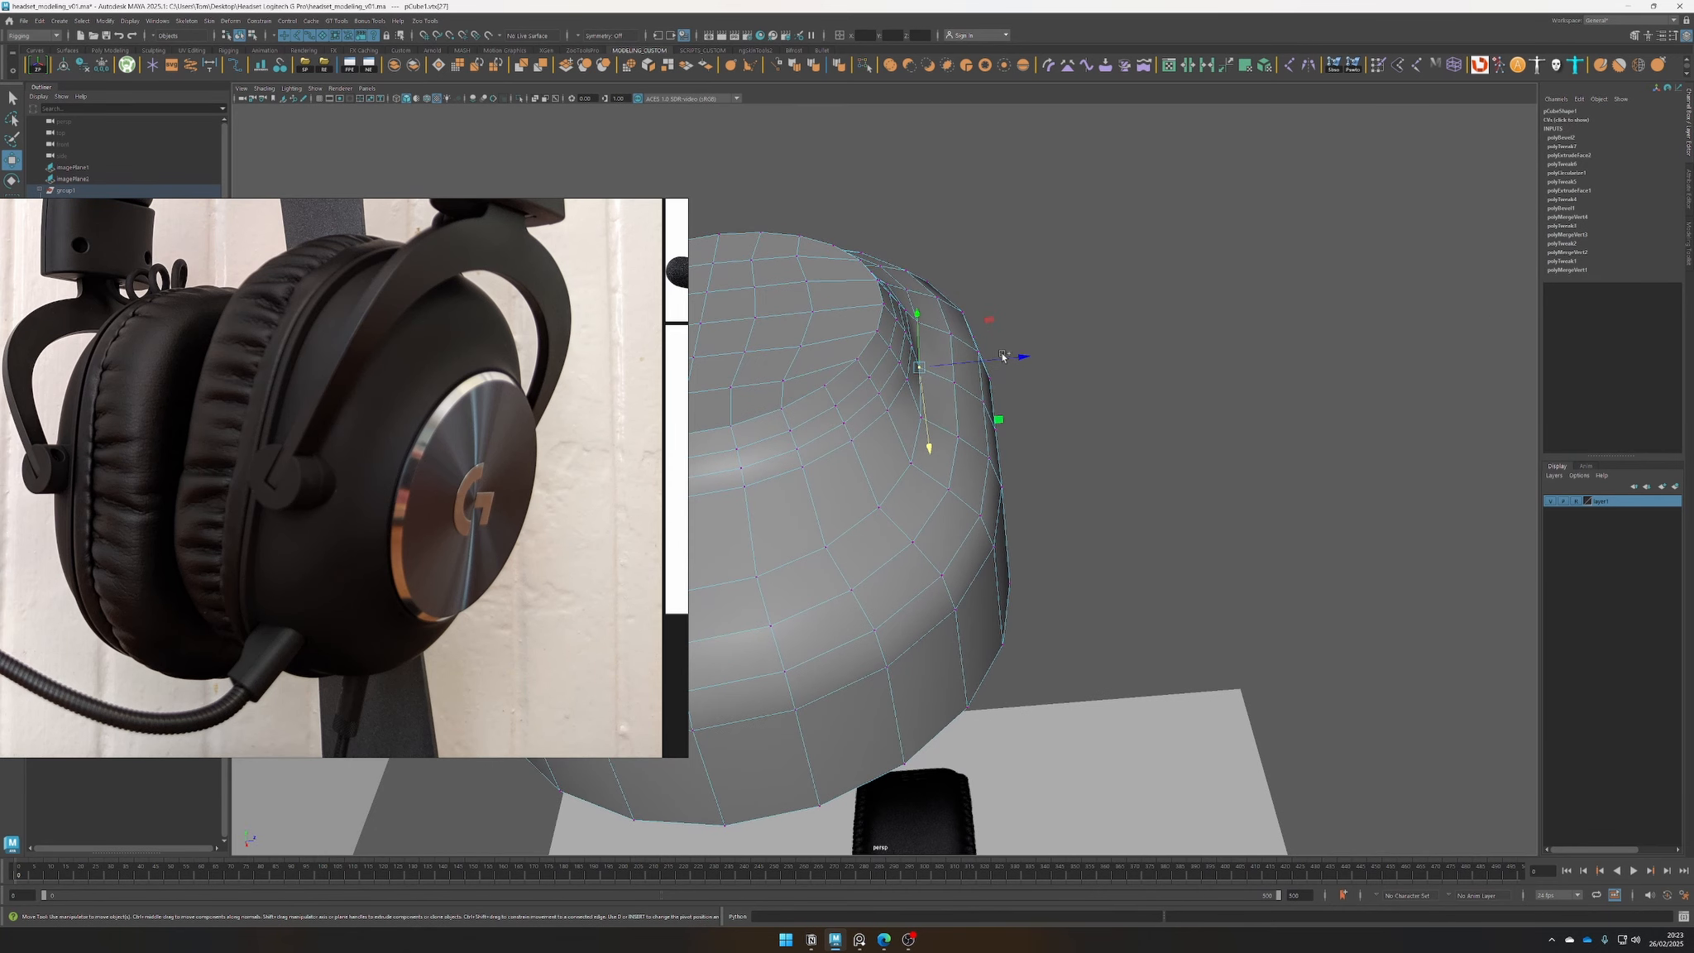
{"action": "left_click_drag", "start_coordinate": [1007, 359], "coordinate": [1009, 359]}
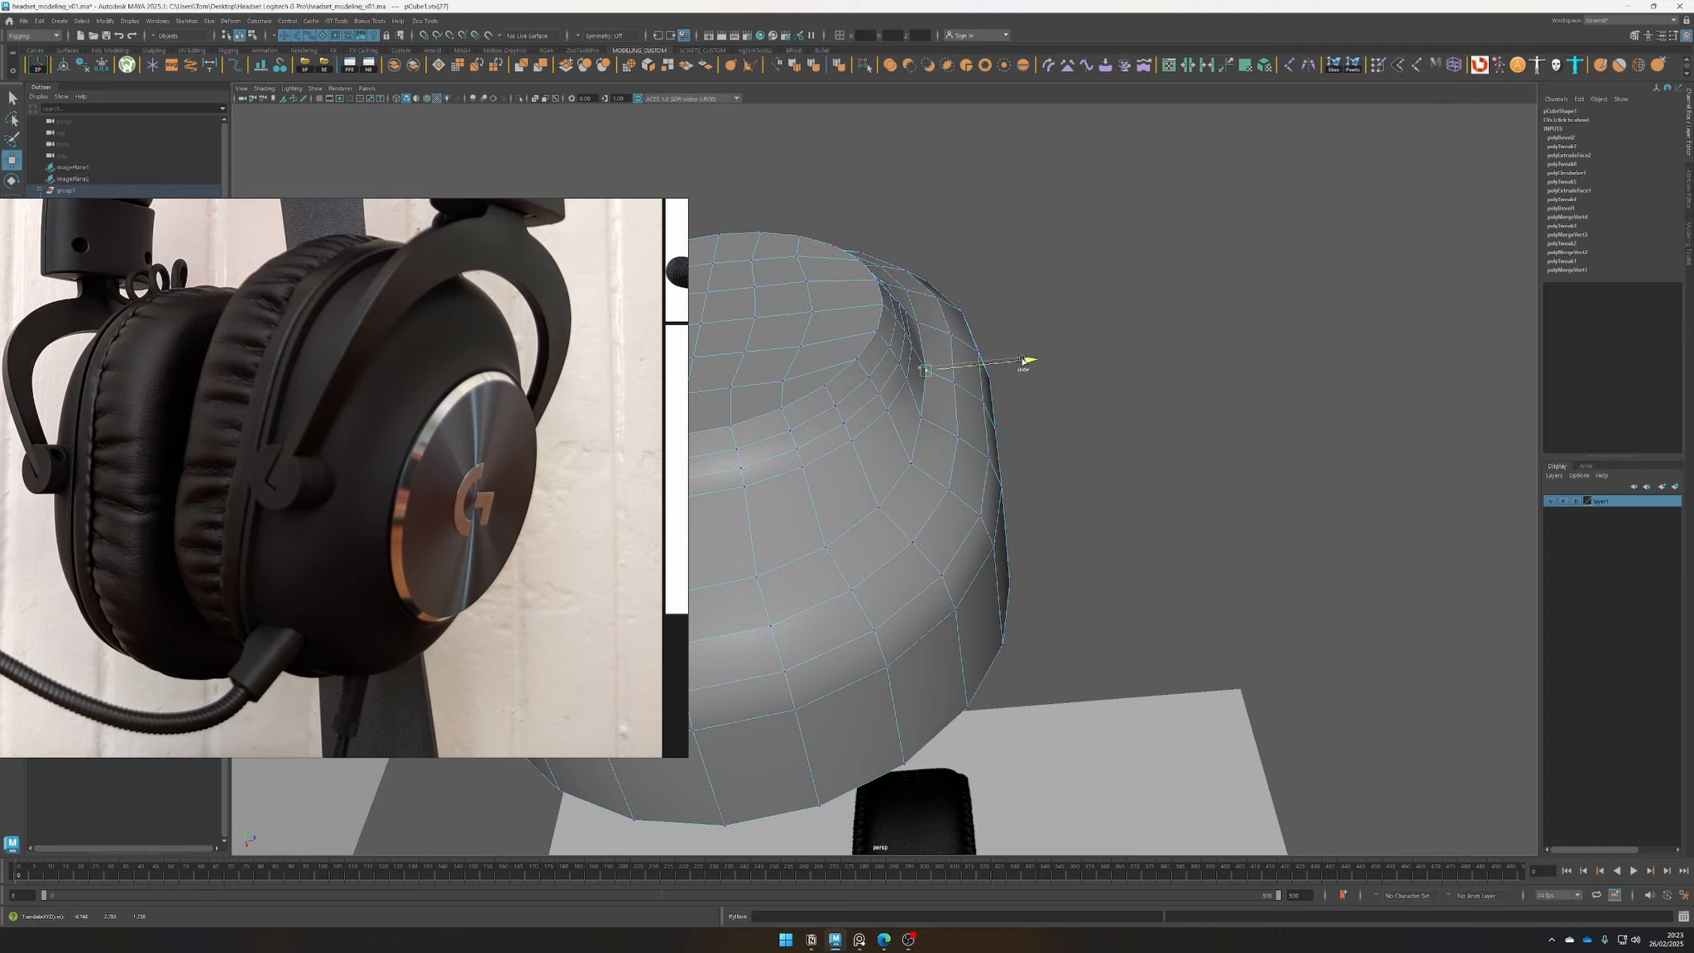
{"action": "left_click_drag", "start_coordinate": [849, 418], "coordinate": [1020, 484], "text": "alt"}
{"action": "left_click", "coordinate": [817, 426]}
{"action": "left_click", "coordinate": [1072, 393]}
{"action": "left_click", "coordinate": [862, 352]}
{"action": "left_click_drag", "start_coordinate": [861, 352], "coordinate": [1093, 436], "text": "alt"}
{"action": "key", "text": "ctrl+z"}
{"action": "key", "text": "ctrl+z"}
{"action": "key", "text": "ctrl+z"}
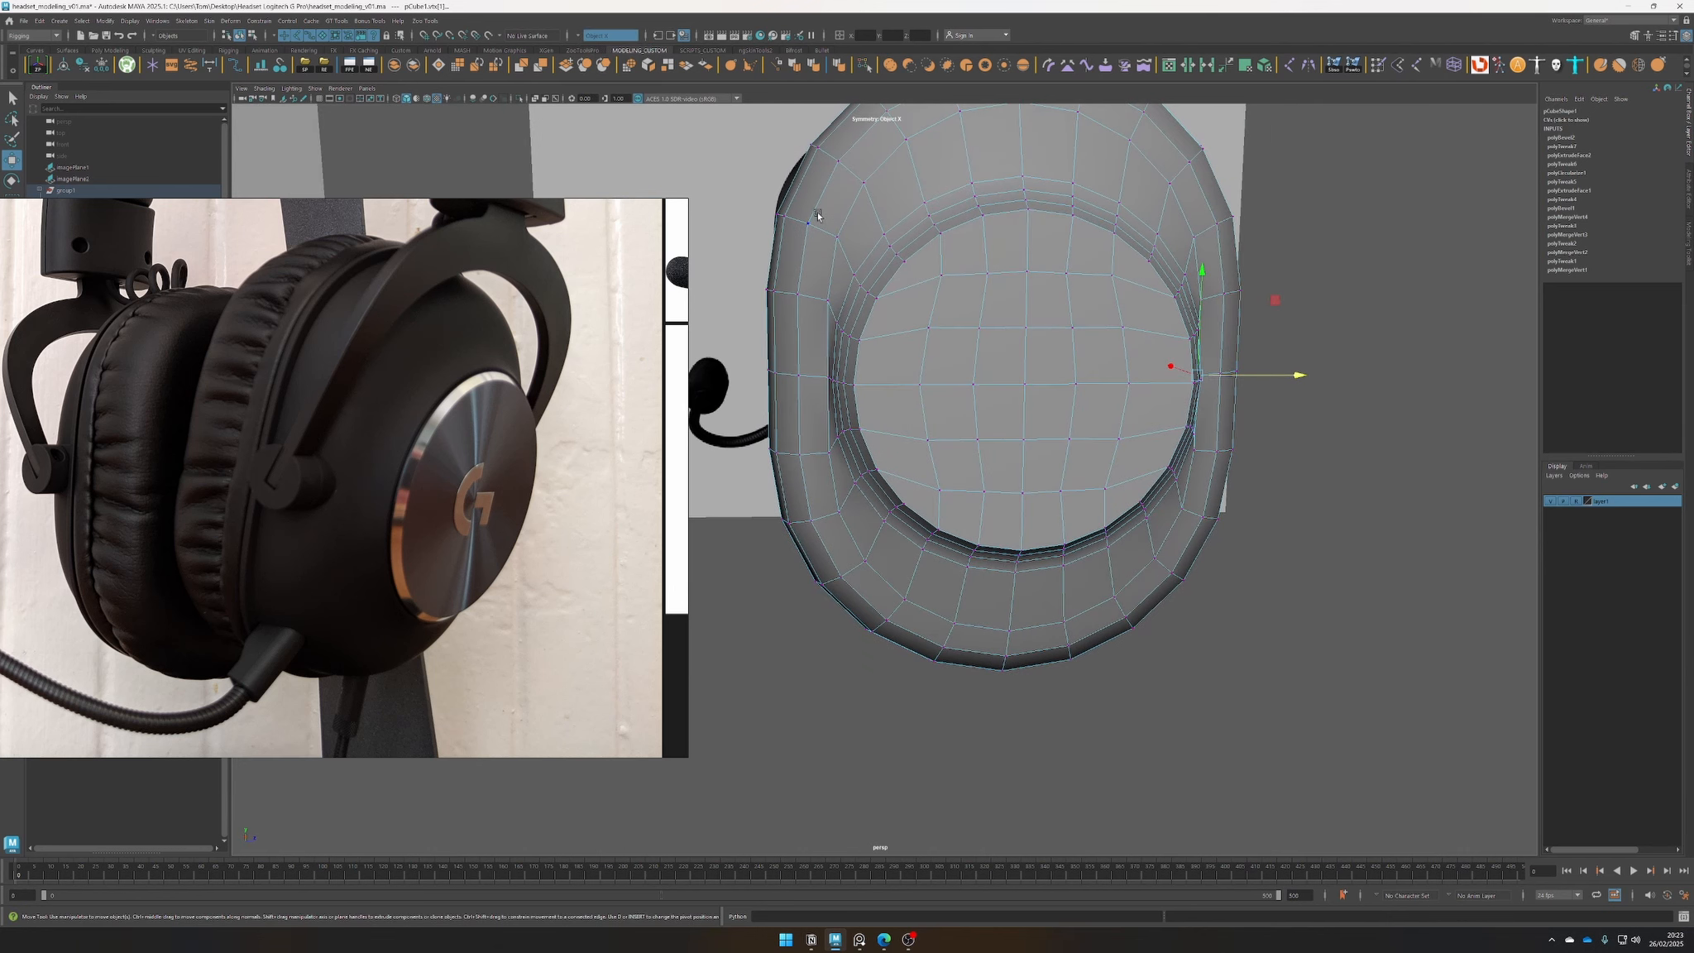
Set modeling symmetry to Object Z and reposition the vertices on both sides of the disc's base
{"action": "left_click", "coordinate": [576, 34]}
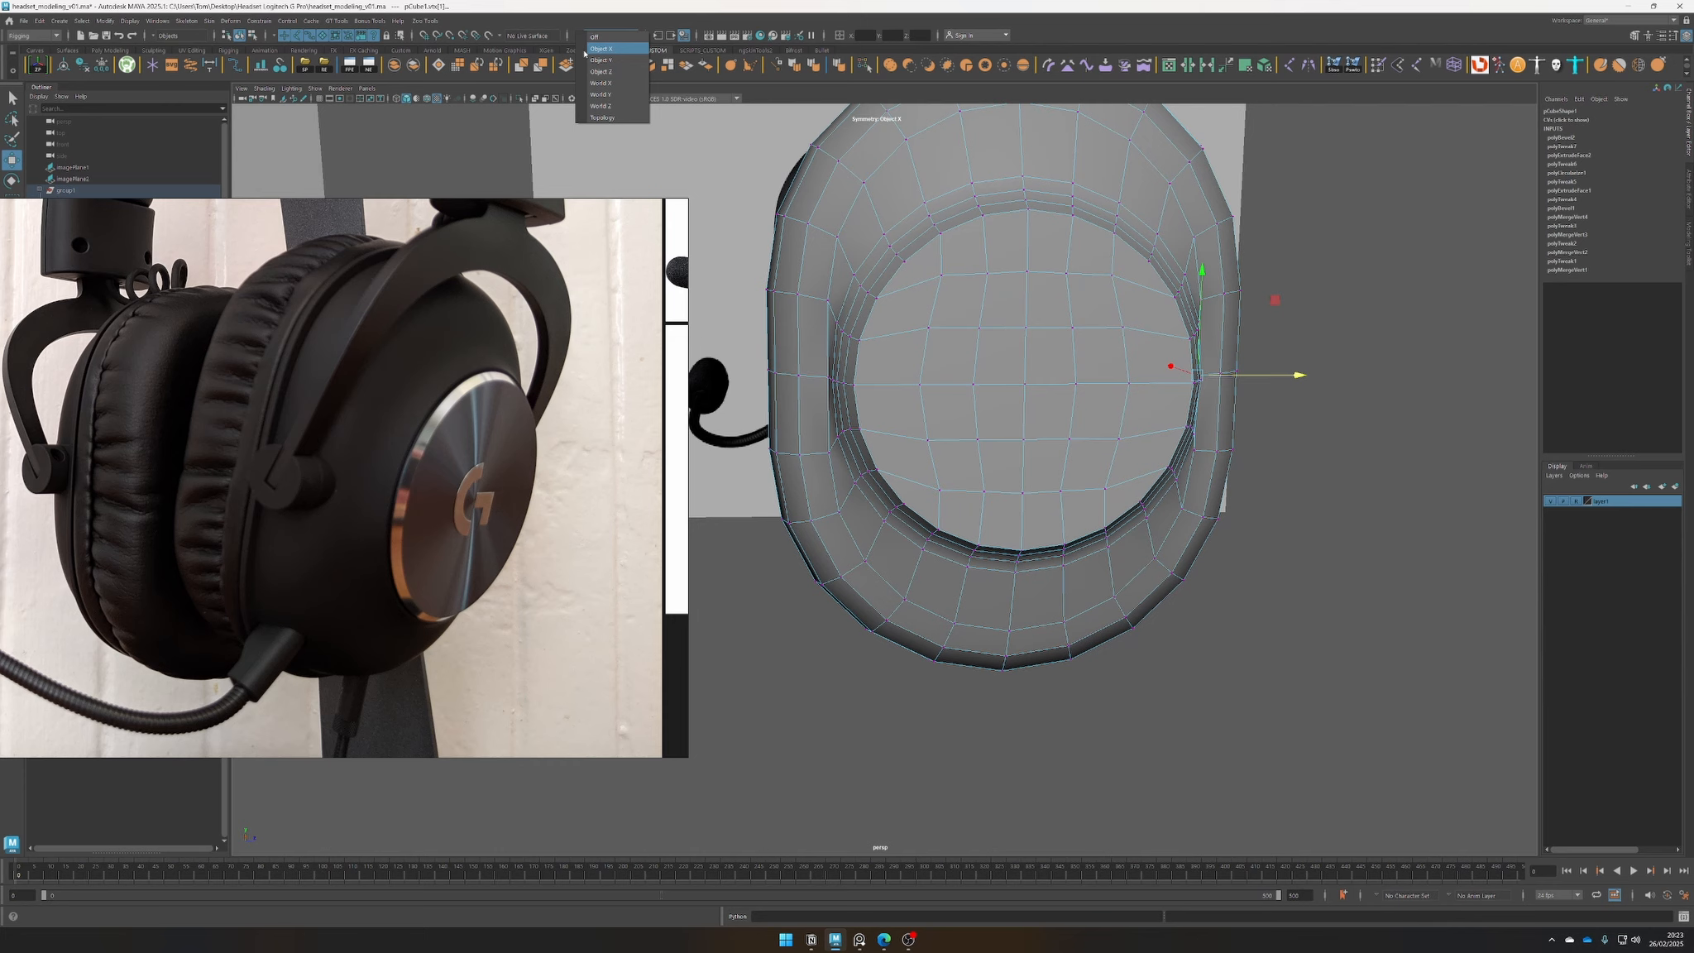
{"action": "left_click", "coordinate": [600, 71]}
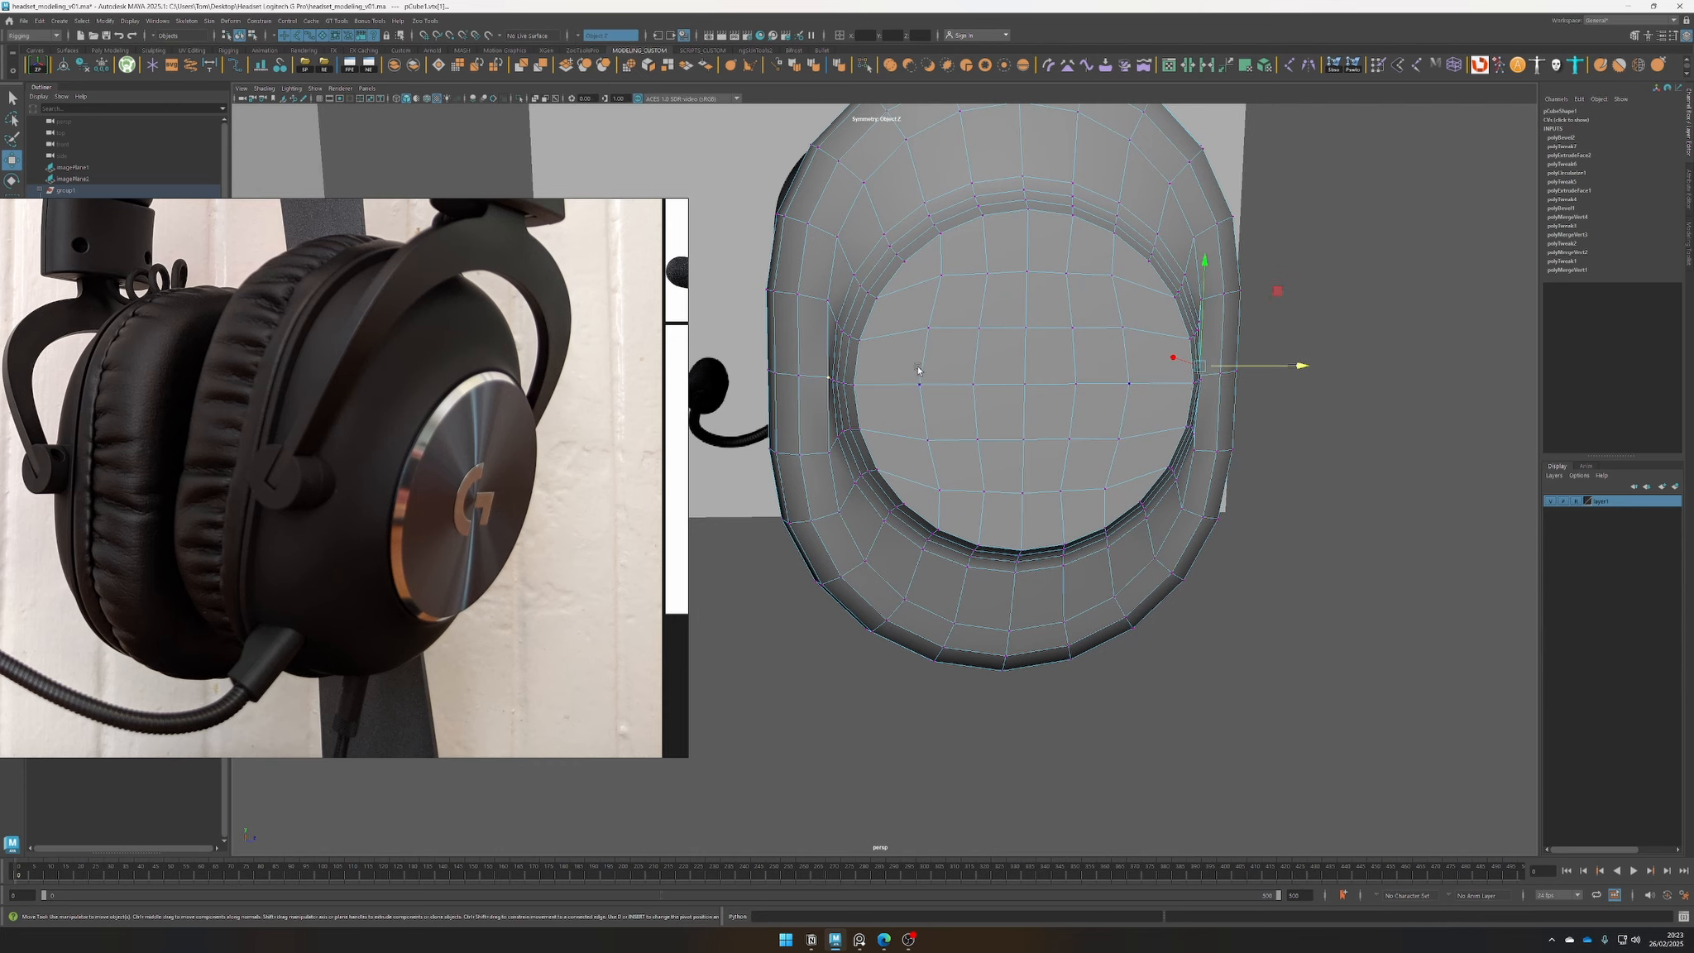
{"action": "left_click_drag", "start_coordinate": [1174, 461], "coordinate": [1136, 454], "text": "alt"}
{"action": "left_click_drag", "start_coordinate": [1374, 518], "coordinate": [1332, 579], "text": "alt"}
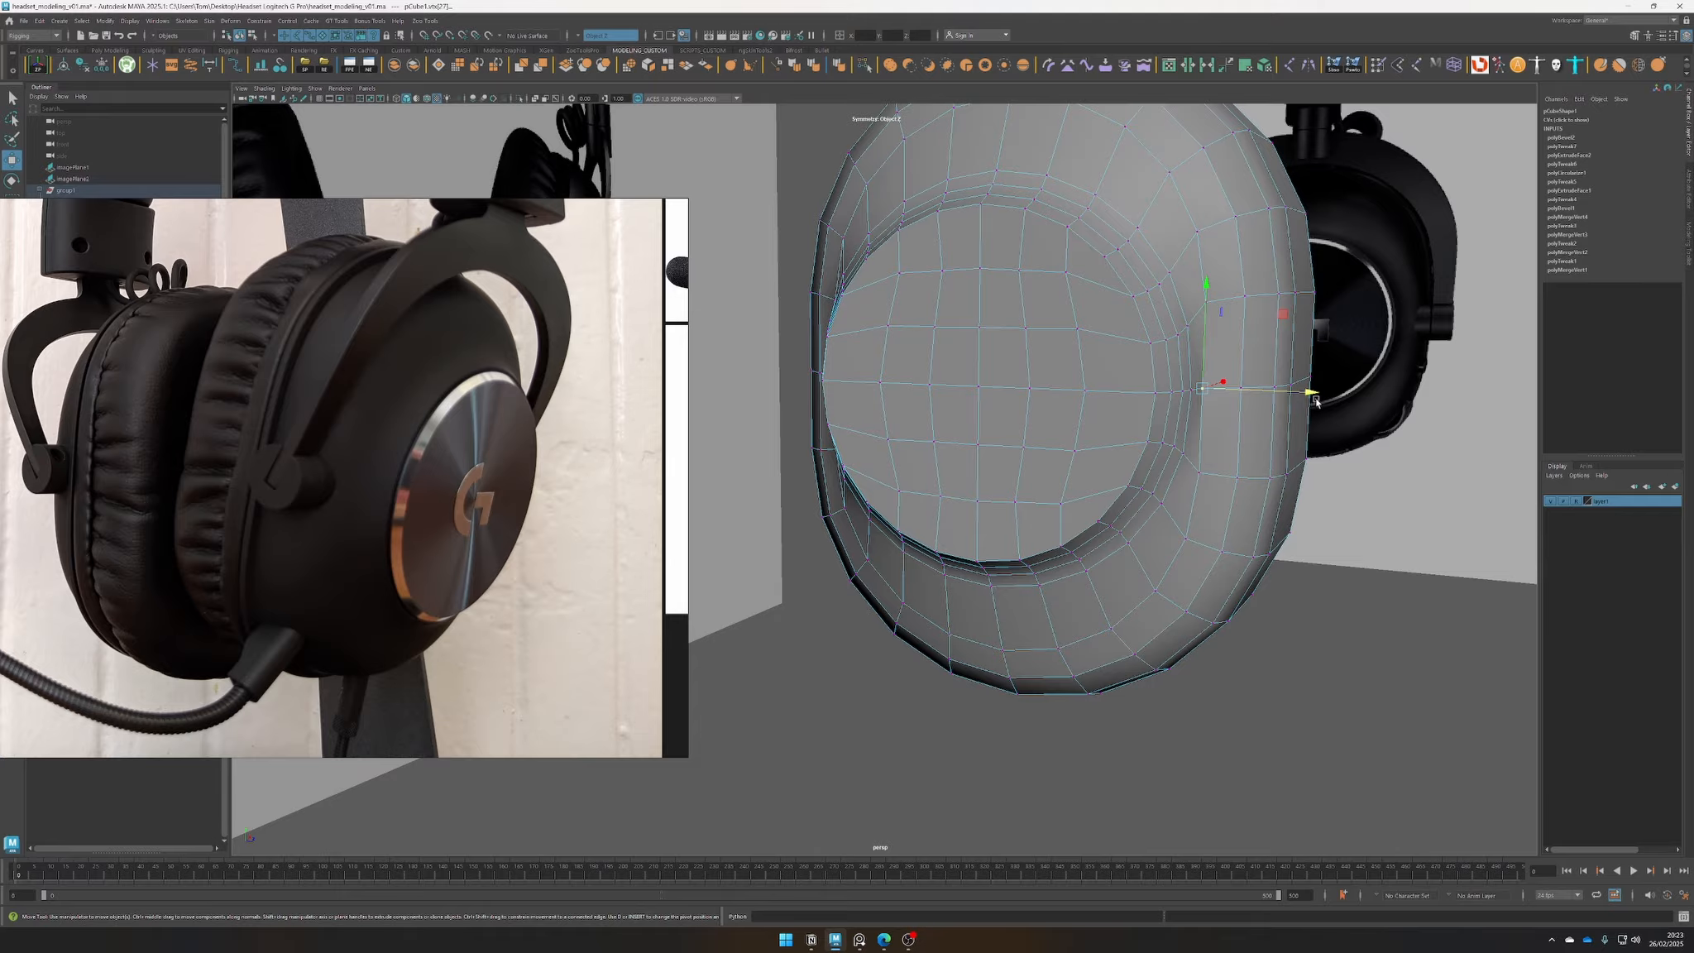
{"action": "left_click_drag", "start_coordinate": [1316, 402], "coordinate": [1314, 527]}
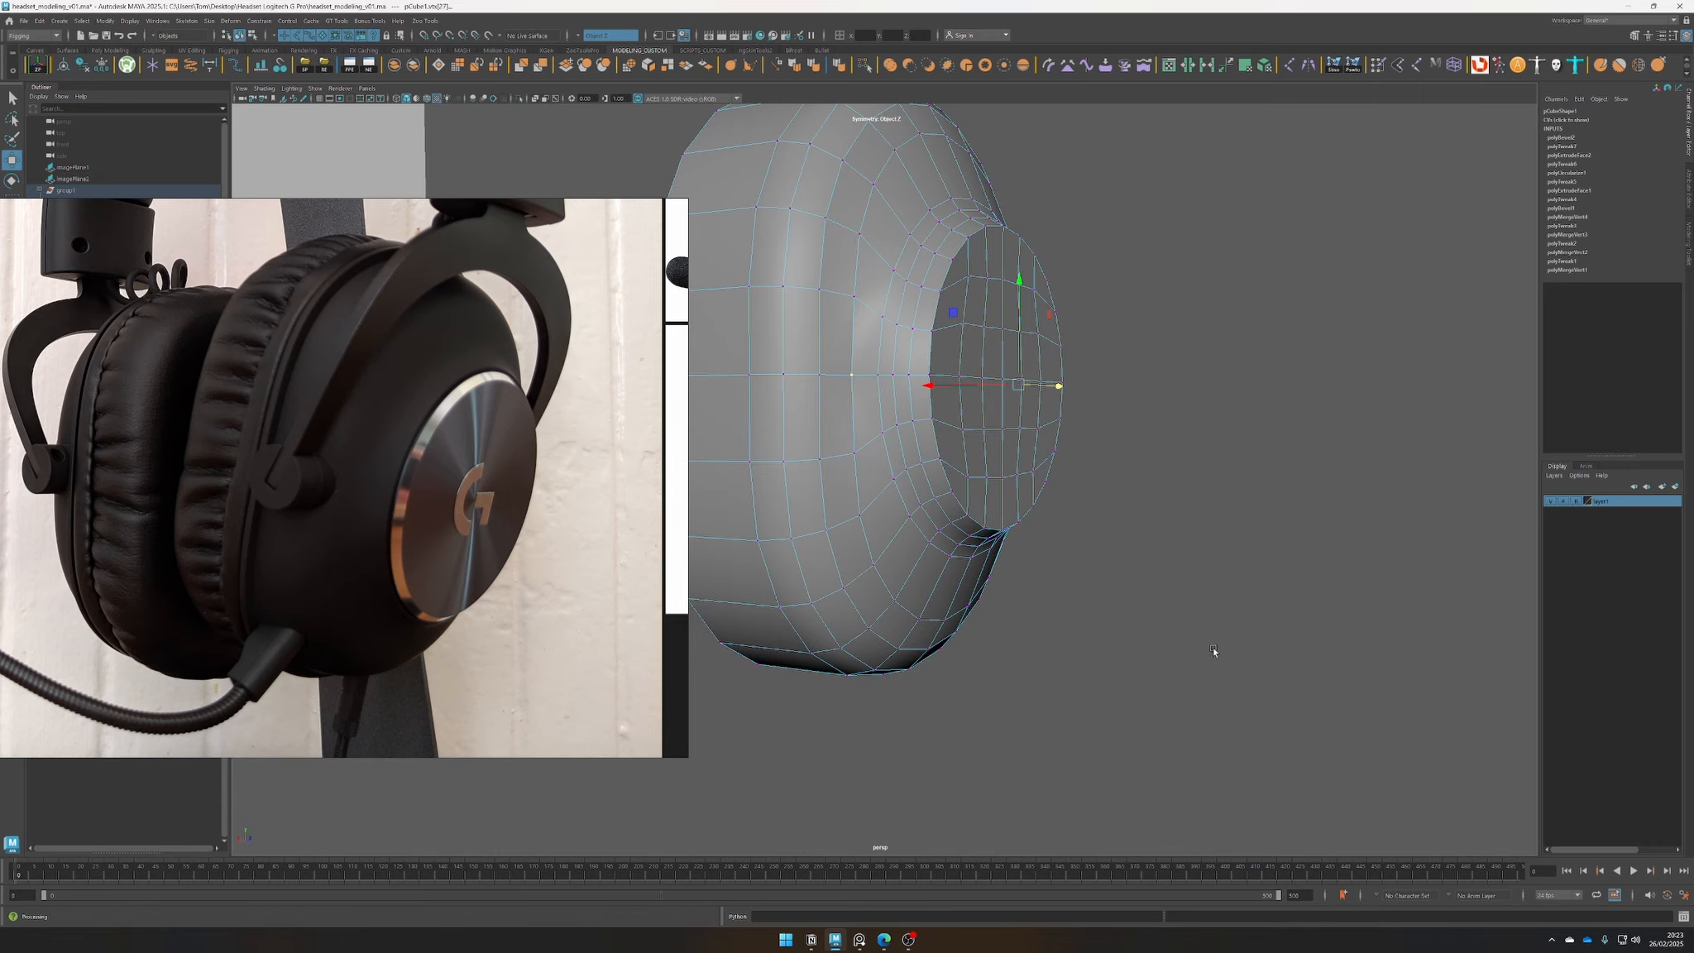
Examine the ear cup's smoothed shape and disc transition in object mode from several angles
{"action": "left_click_drag", "start_coordinate": [1212, 647], "coordinate": [912, 499], "text": "alt"}
{"action": "right_click_drag", "start_coordinate": [920, 431], "coordinate": [978, 410]}
{"action": "left_click", "coordinate": [1069, 640]}
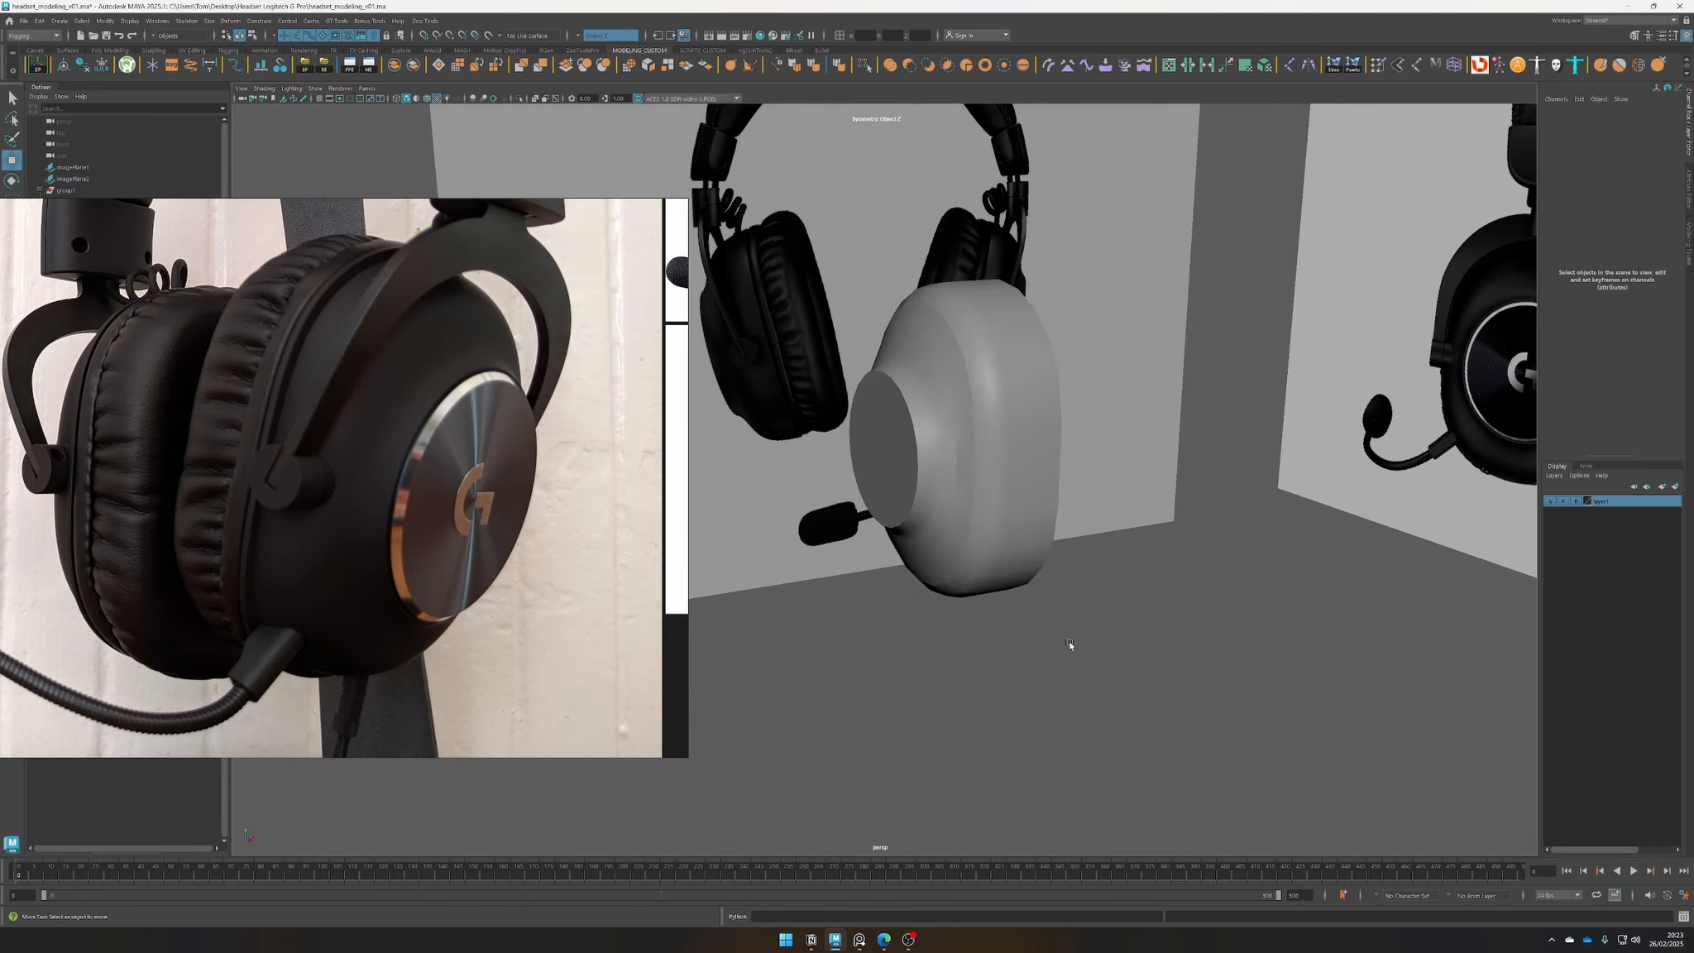
{"action": "left_click_drag", "start_coordinate": [1070, 640], "coordinate": [1001, 628], "text": "alt"}
{"action": "left_click", "coordinate": [968, 523]}
{"action": "left_click", "coordinate": [990, 646]}
{"action": "scroll", "coordinate": [924, 527], "scroll_direction": "up", "scroll_amount": 4}
{"action": "left_click", "coordinate": [952, 333]}
{"action": "left_click", "coordinate": [1149, 597]}
Delete two edge loops from the housing's slope between the disc's base and the rounded outer edge
{"action": "right_click_drag", "start_coordinate": [1076, 507], "coordinate": [1076, 473]}
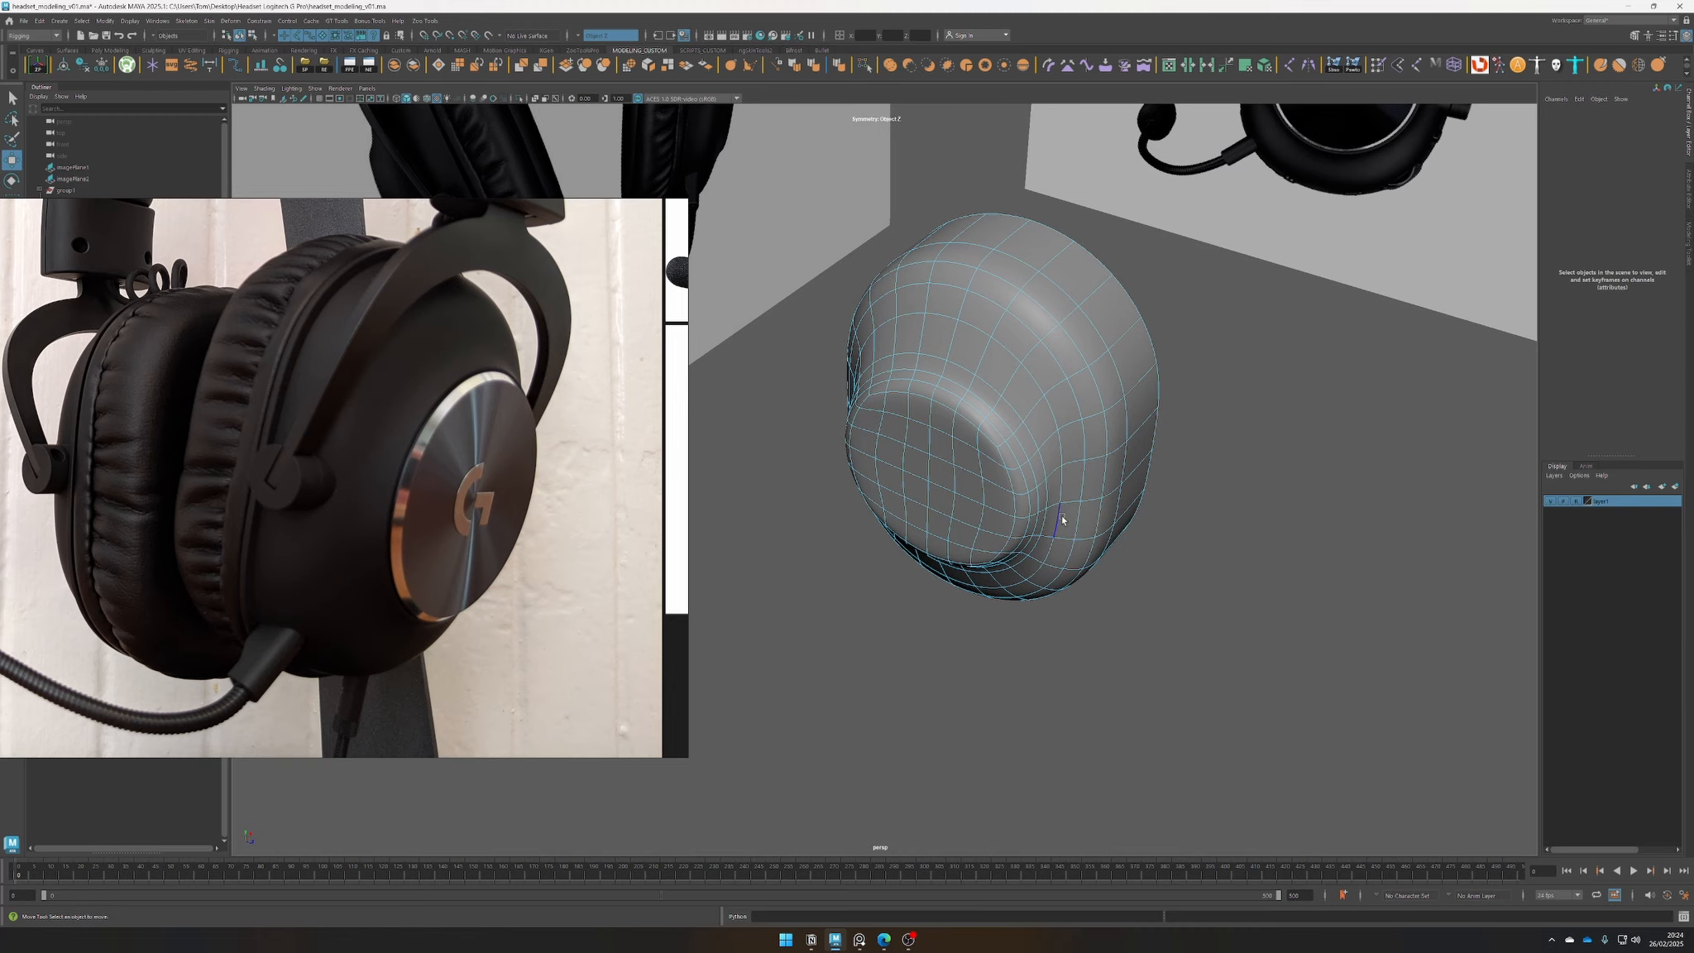
{"action": "double_click", "coordinate": [1062, 518]}
{"action": "left_click_drag", "start_coordinate": [1062, 526], "coordinate": [1016, 498], "text": "alt"}
{"action": "key", "text": "Delete"}
{"action": "left_click", "coordinate": [1253, 588]}
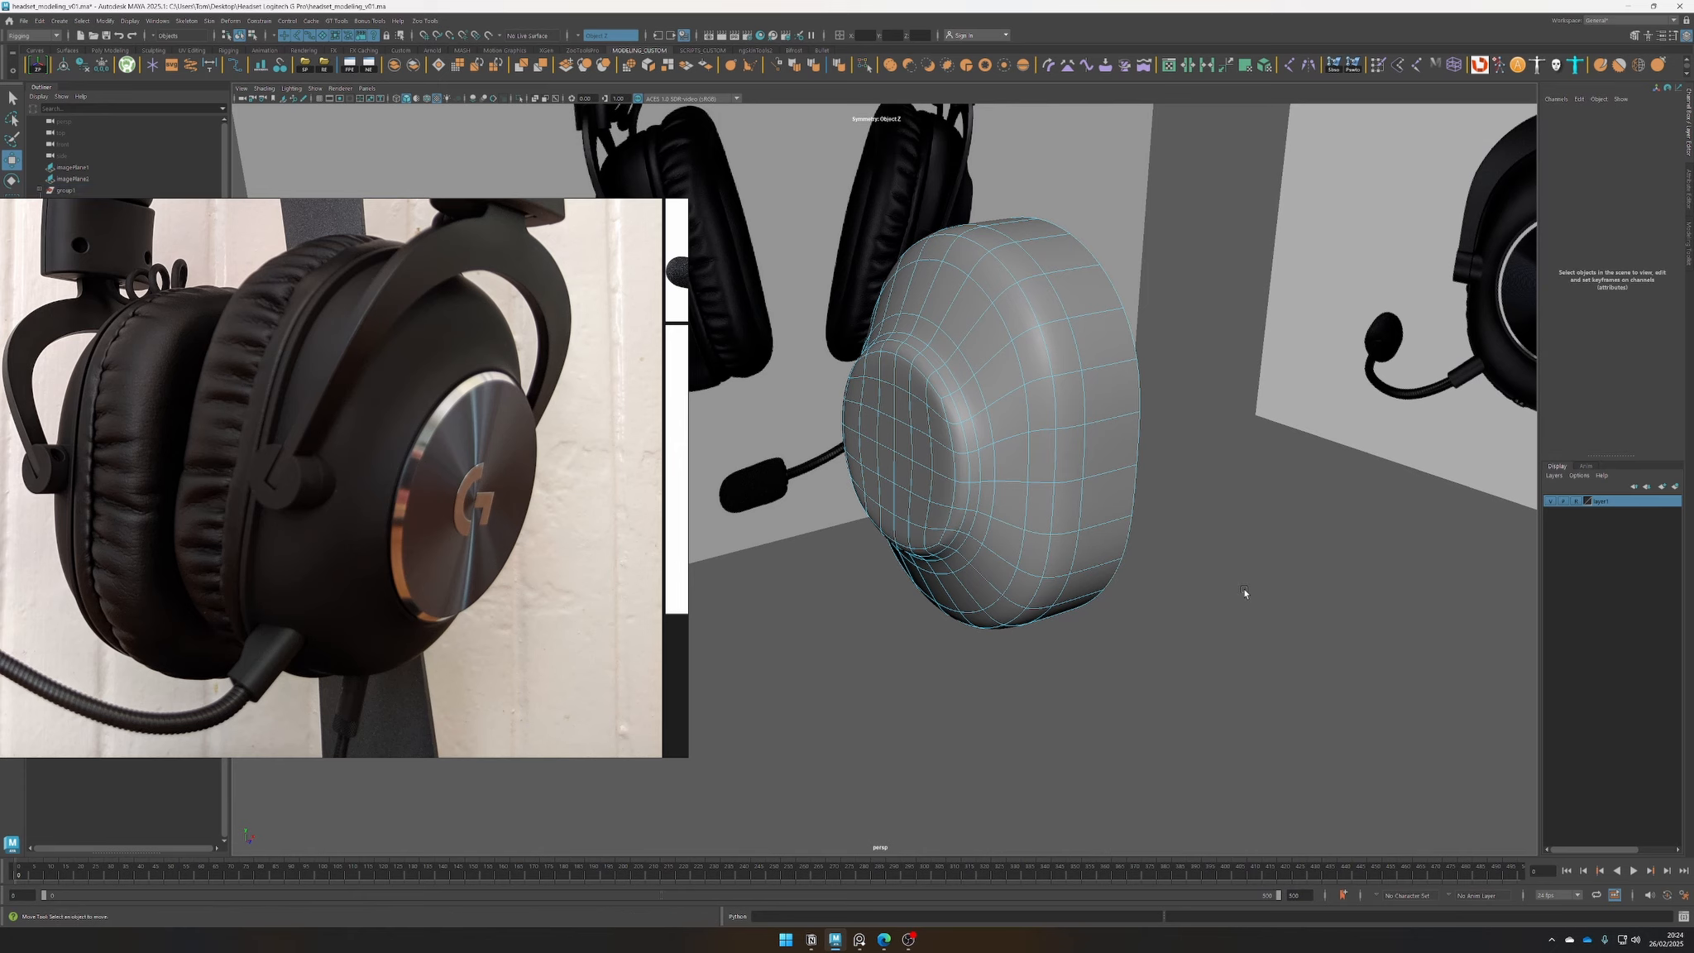
{"action": "left_click", "coordinate": [1024, 505]}
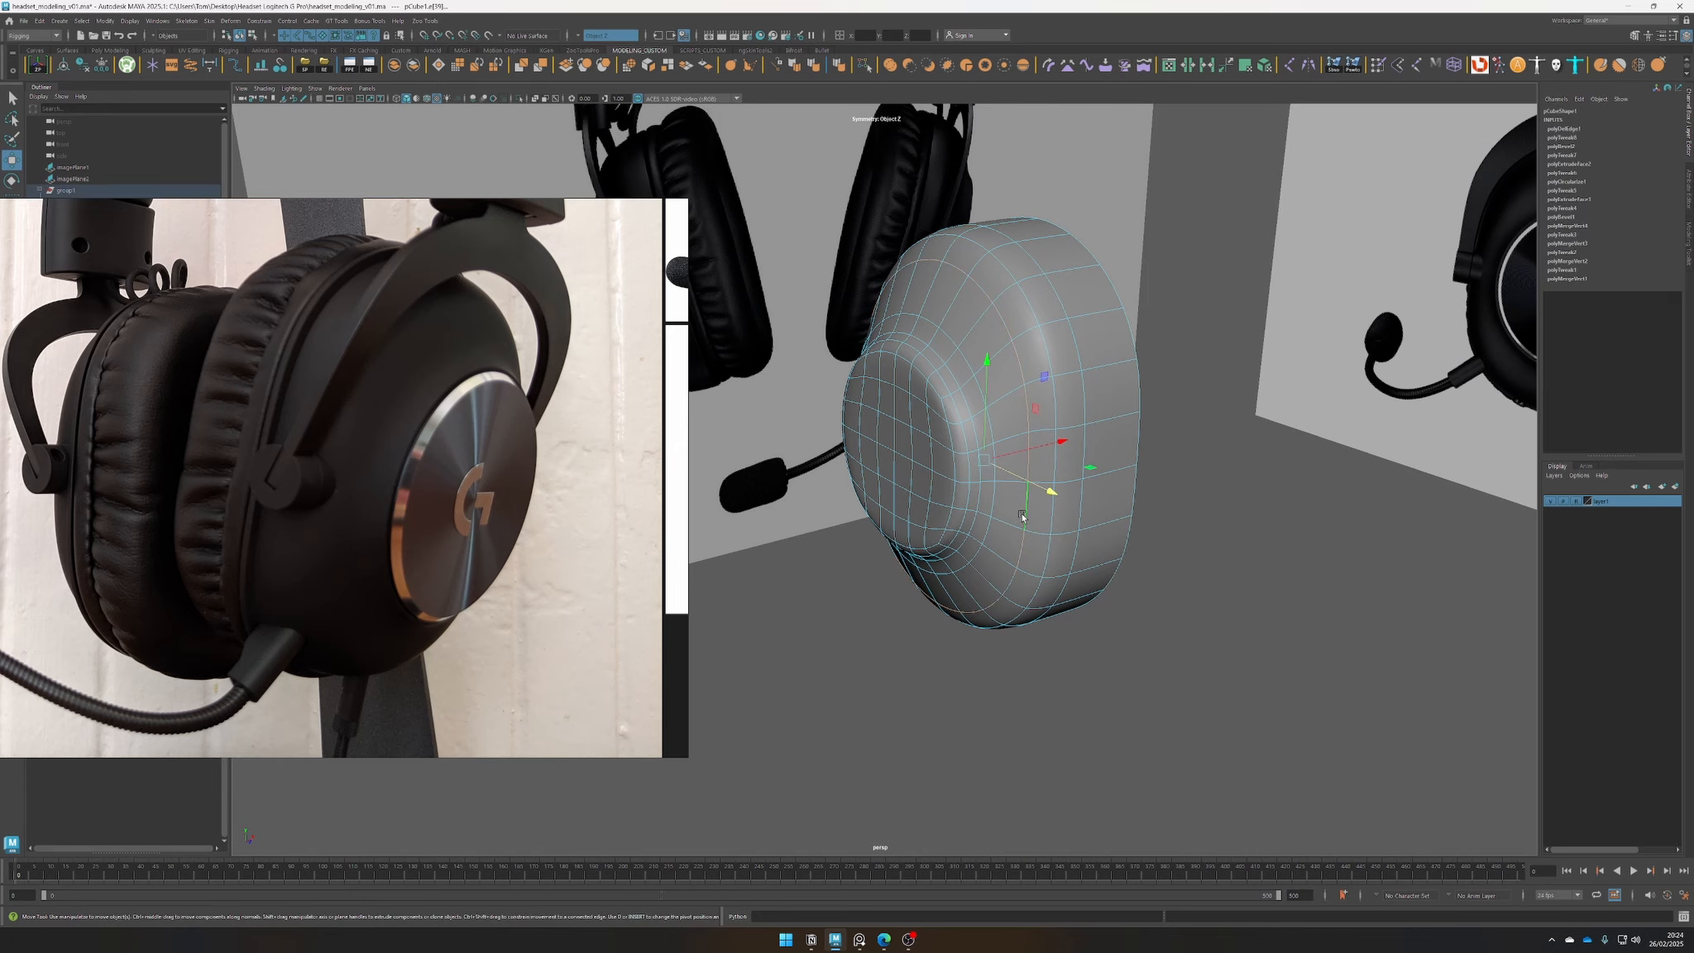
{"action": "key", "text": "Delete"}
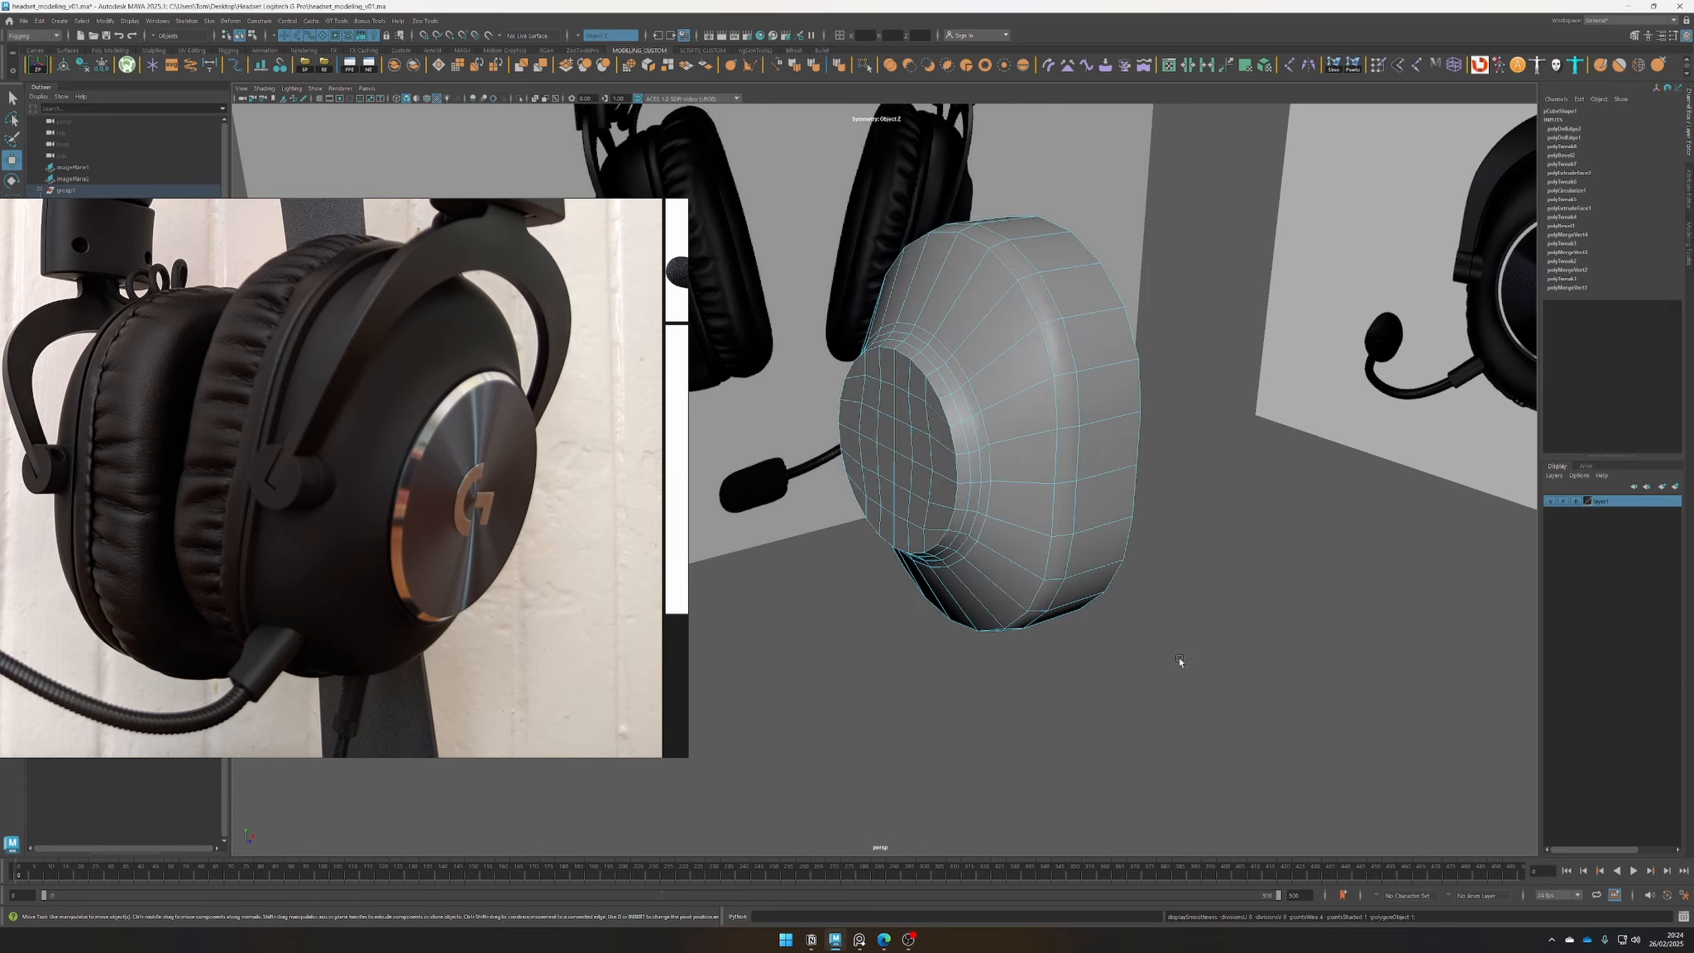
Examine the simplified ear cup in smooth mesh preview and compare its profile with the headset references
{"action": "left_click_drag", "start_coordinate": [1184, 661], "coordinate": [1130, 651], "text": "alt"}
{"action": "key", "text": "3"}
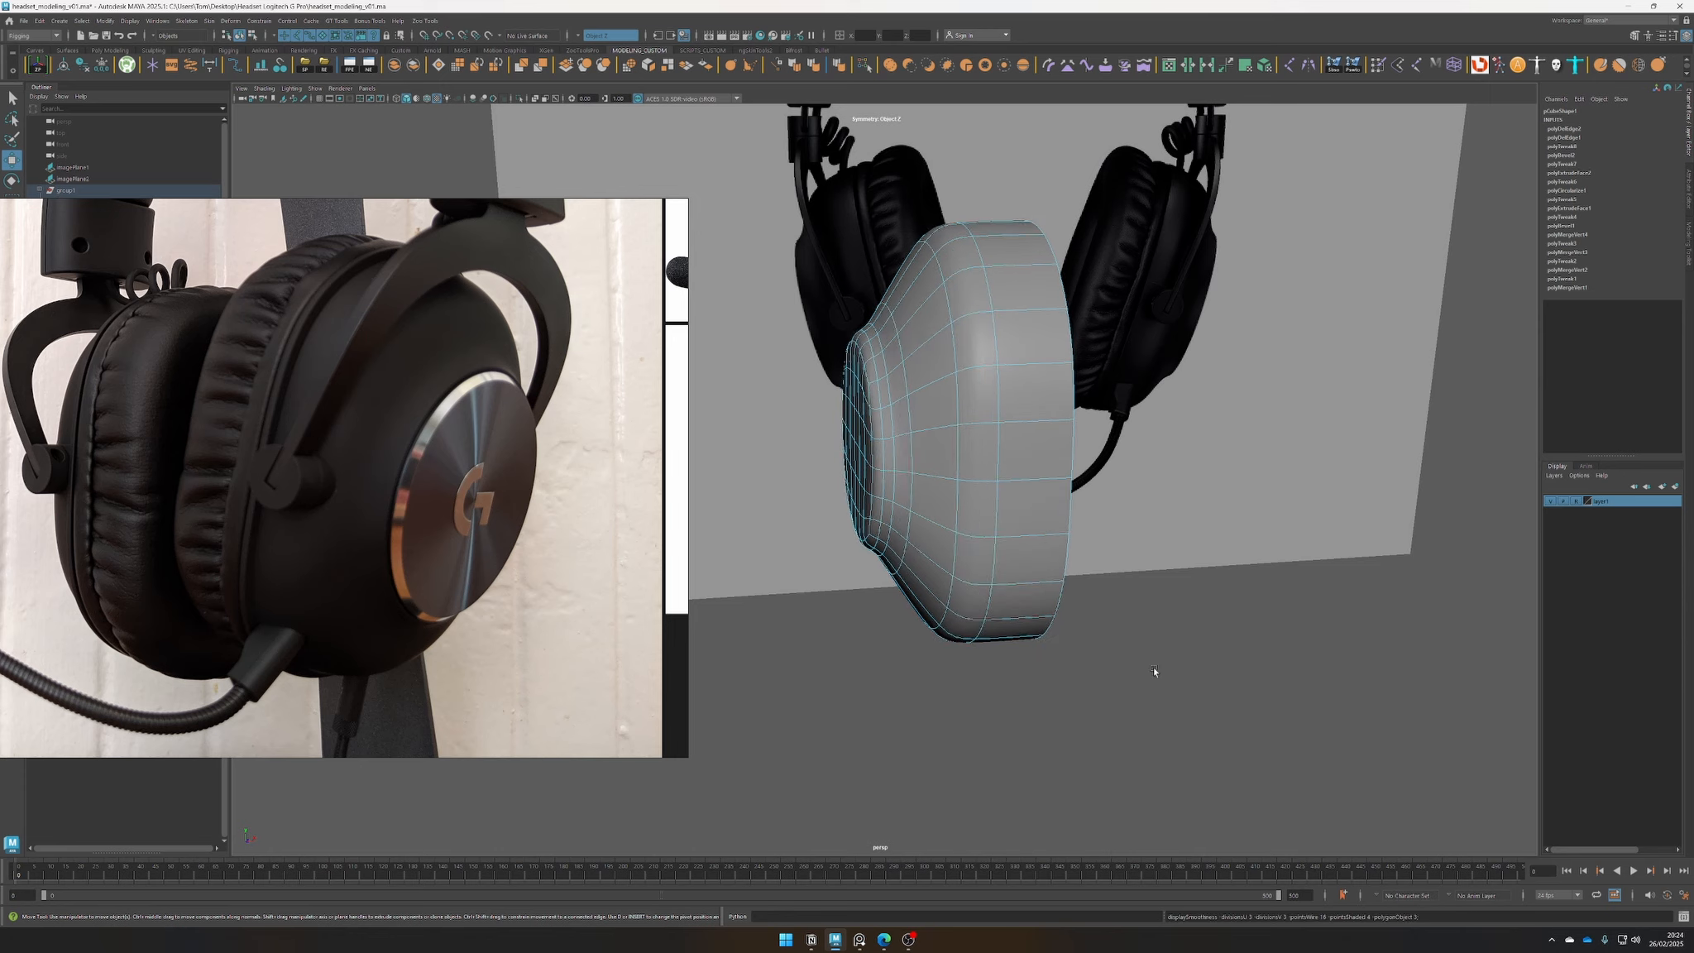
{"action": "right_click_drag", "start_coordinate": [1153, 666], "coordinate": [1103, 666], "text": "alt"}
{"action": "right_click_drag", "start_coordinate": [984, 380], "coordinate": [1038, 364]}
{"action": "left_click", "coordinate": [1165, 532]}
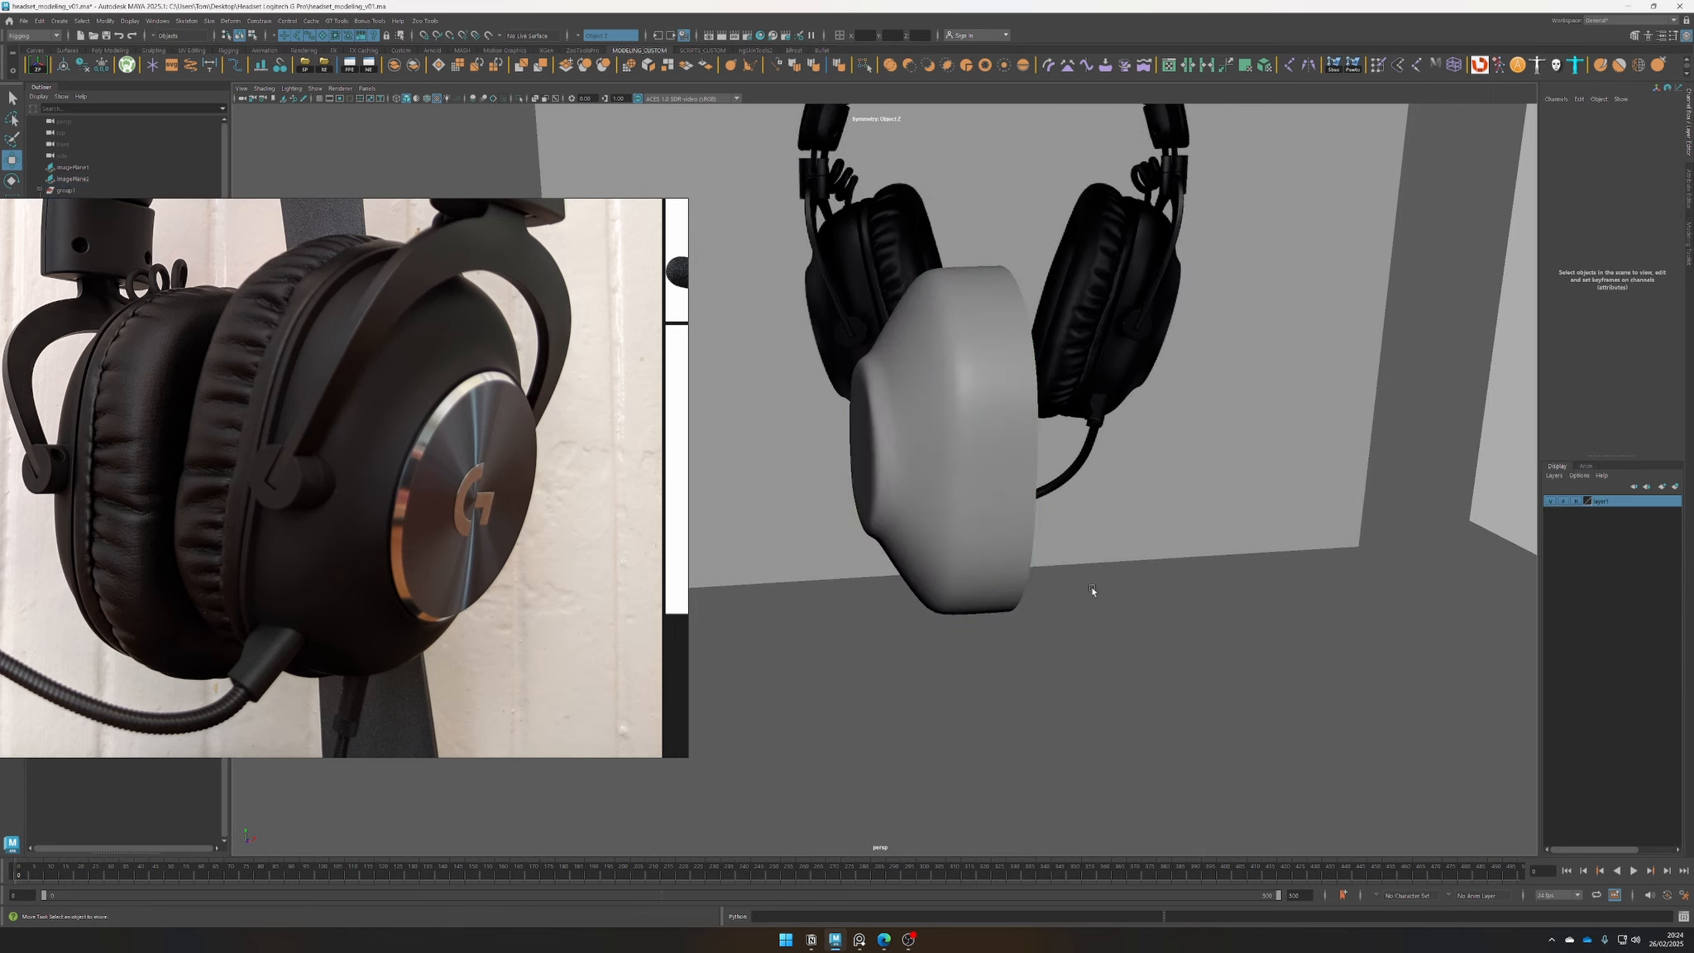
{"action": "left_click_drag", "start_coordinate": [1093, 586], "coordinate": [1044, 626], "text": "alt"}
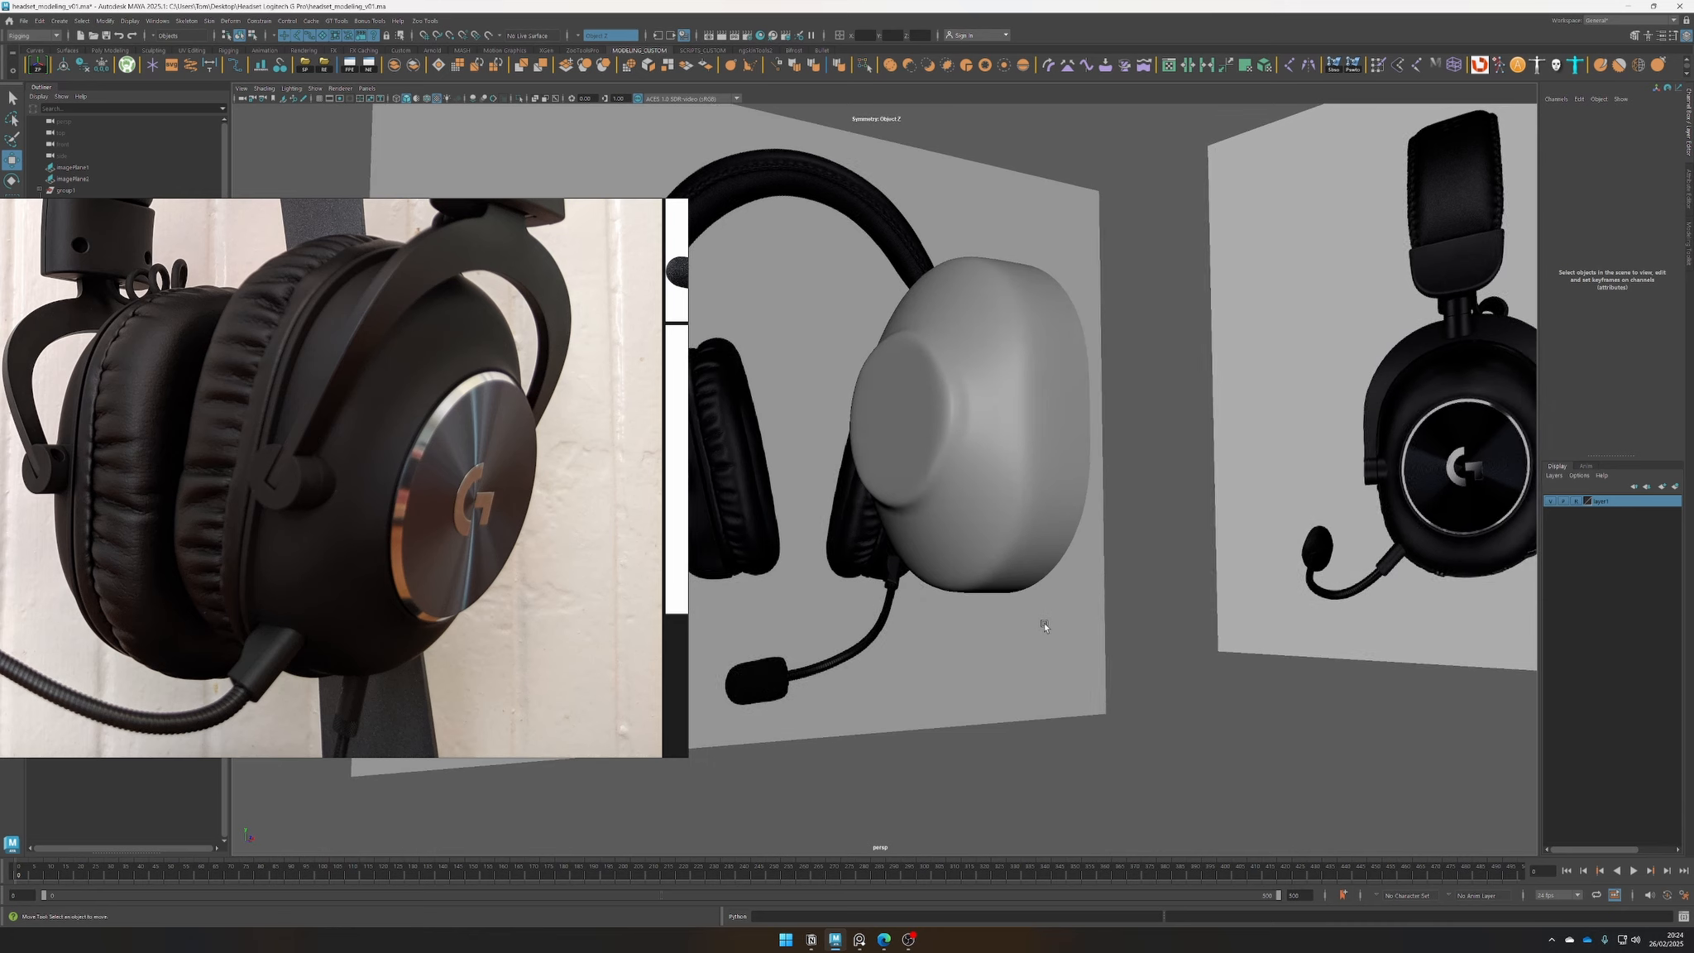
{"action": "left_click_drag", "start_coordinate": [1039, 779], "coordinate": [688, 634], "text": "alt"}
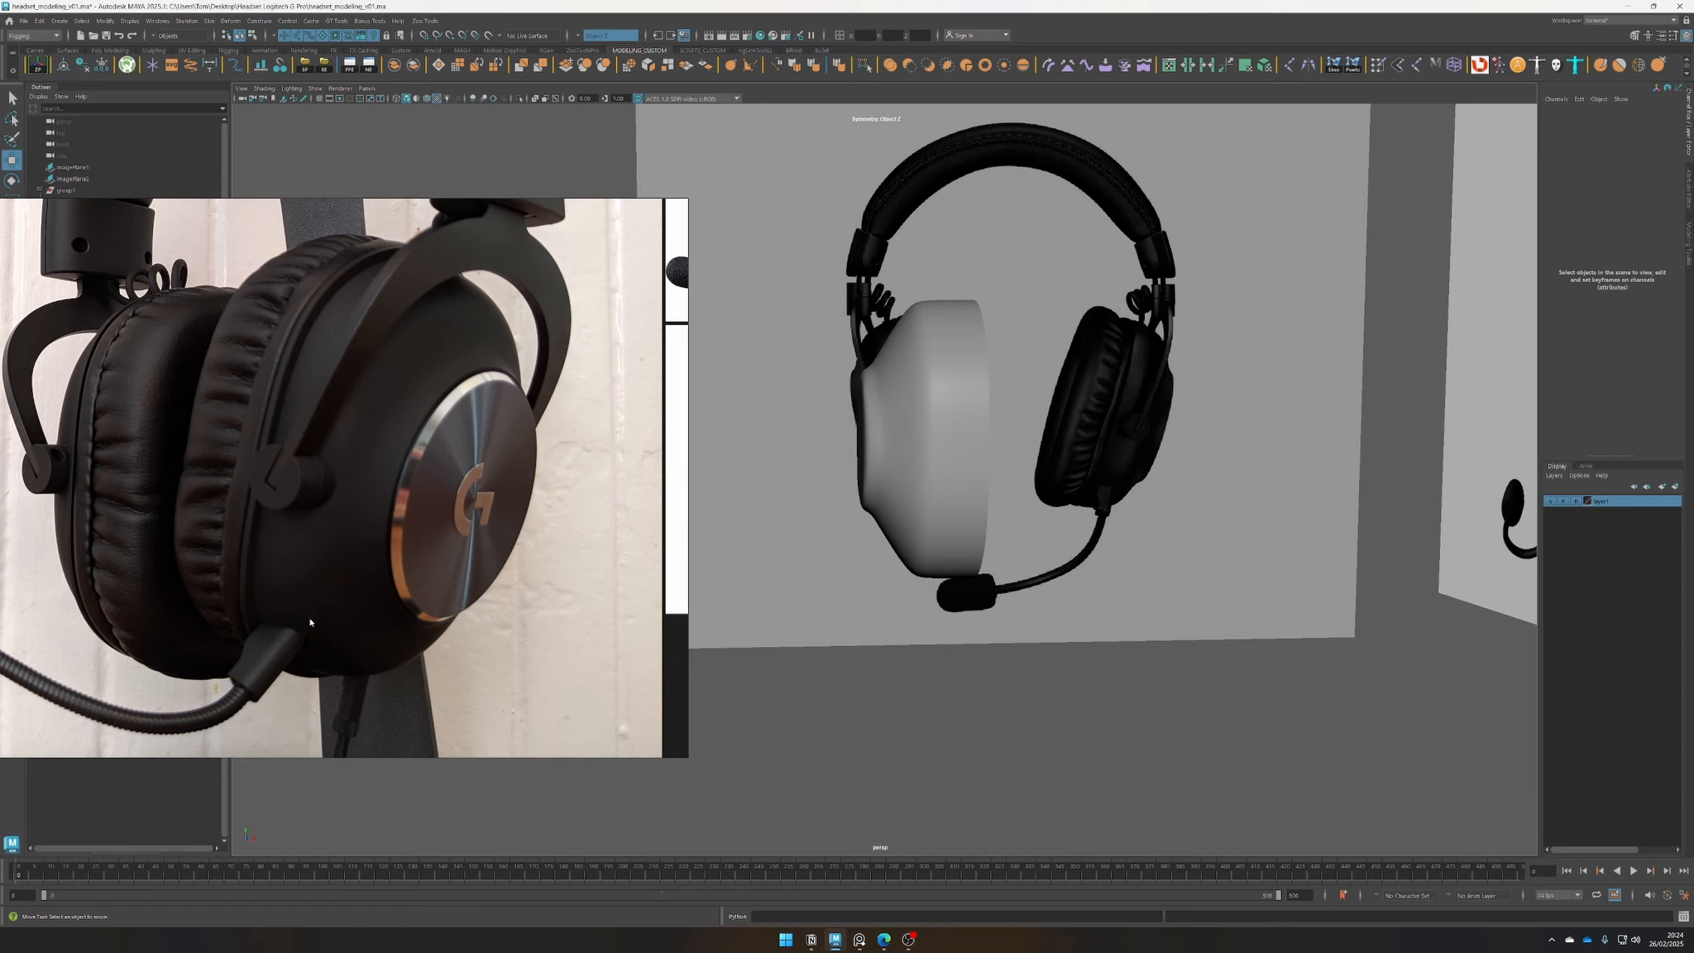
{"action": "left_click_drag", "start_coordinate": [882, 630], "coordinate": [942, 609], "text": "alt"}
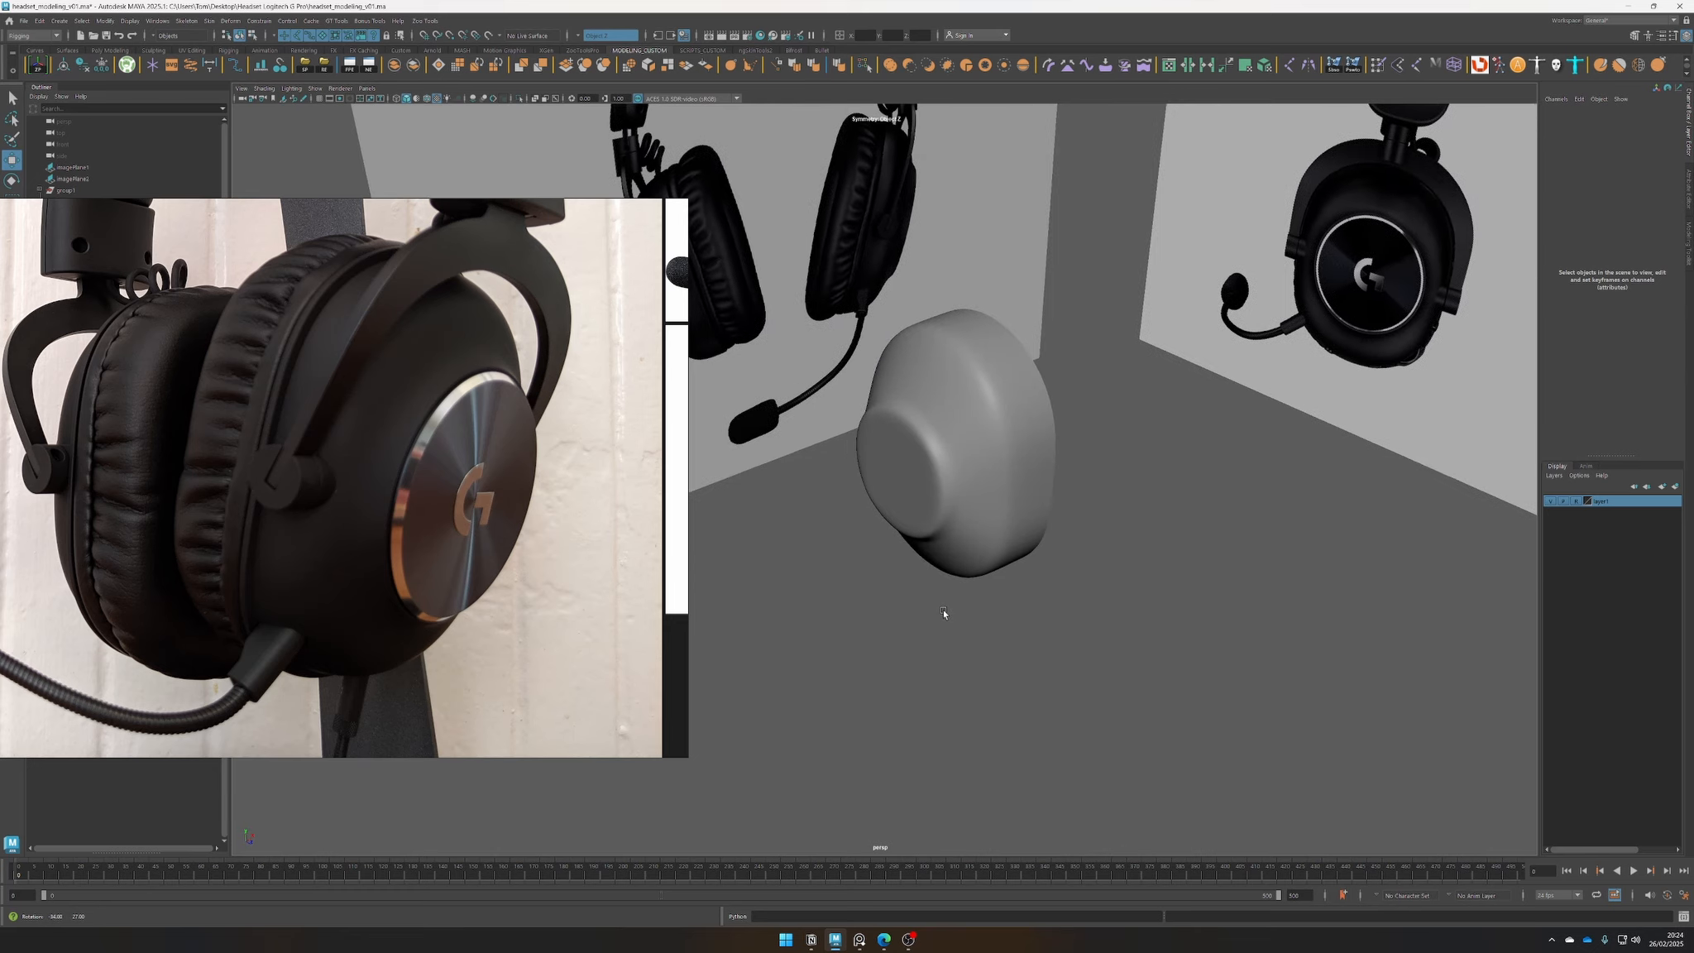
Return the ear cup to unsmoothed display and select the edge loop around its inner rim, opposite the disc
{"action": "left_click", "coordinate": [928, 477]}
{"action": "key", "text": "1"}
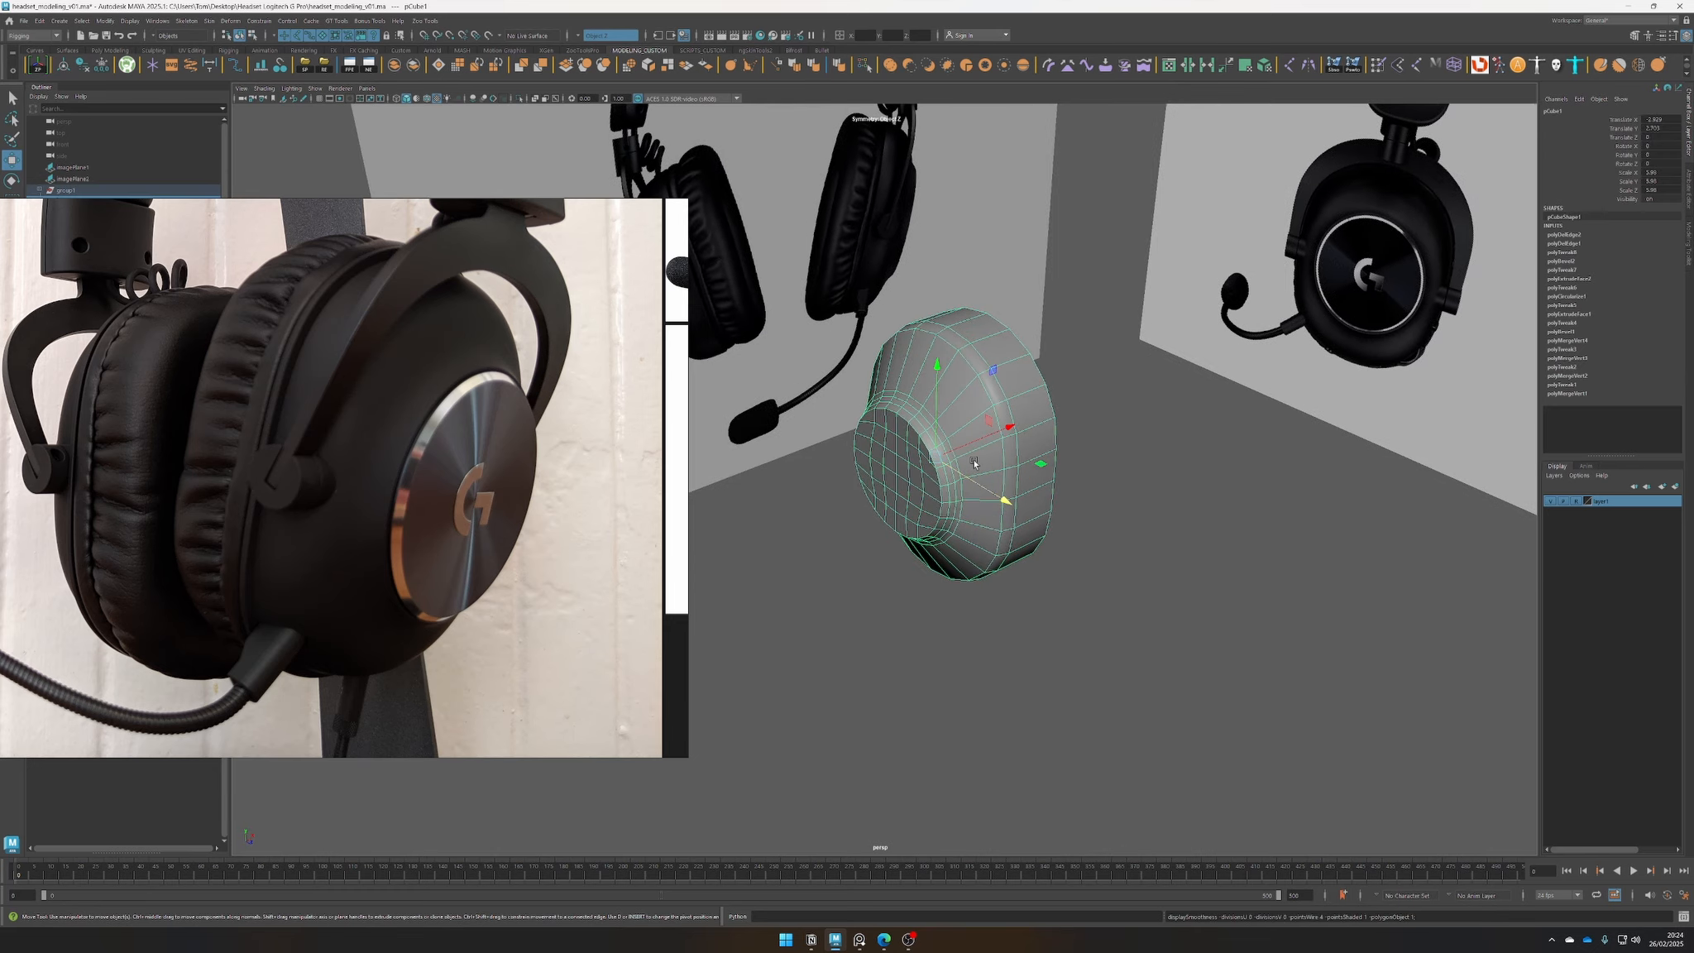
{"action": "left_click_drag", "start_coordinate": [973, 463], "coordinate": [906, 452], "text": "alt"}
{"action": "right_click_drag", "start_coordinate": [906, 451], "coordinate": [959, 460], "text": "alt"}
{"action": "left_click_drag", "start_coordinate": [959, 460], "coordinate": [925, 446], "text": "alt"}
{"action": "right_click_drag", "start_coordinate": [972, 445], "coordinate": [973, 402]}
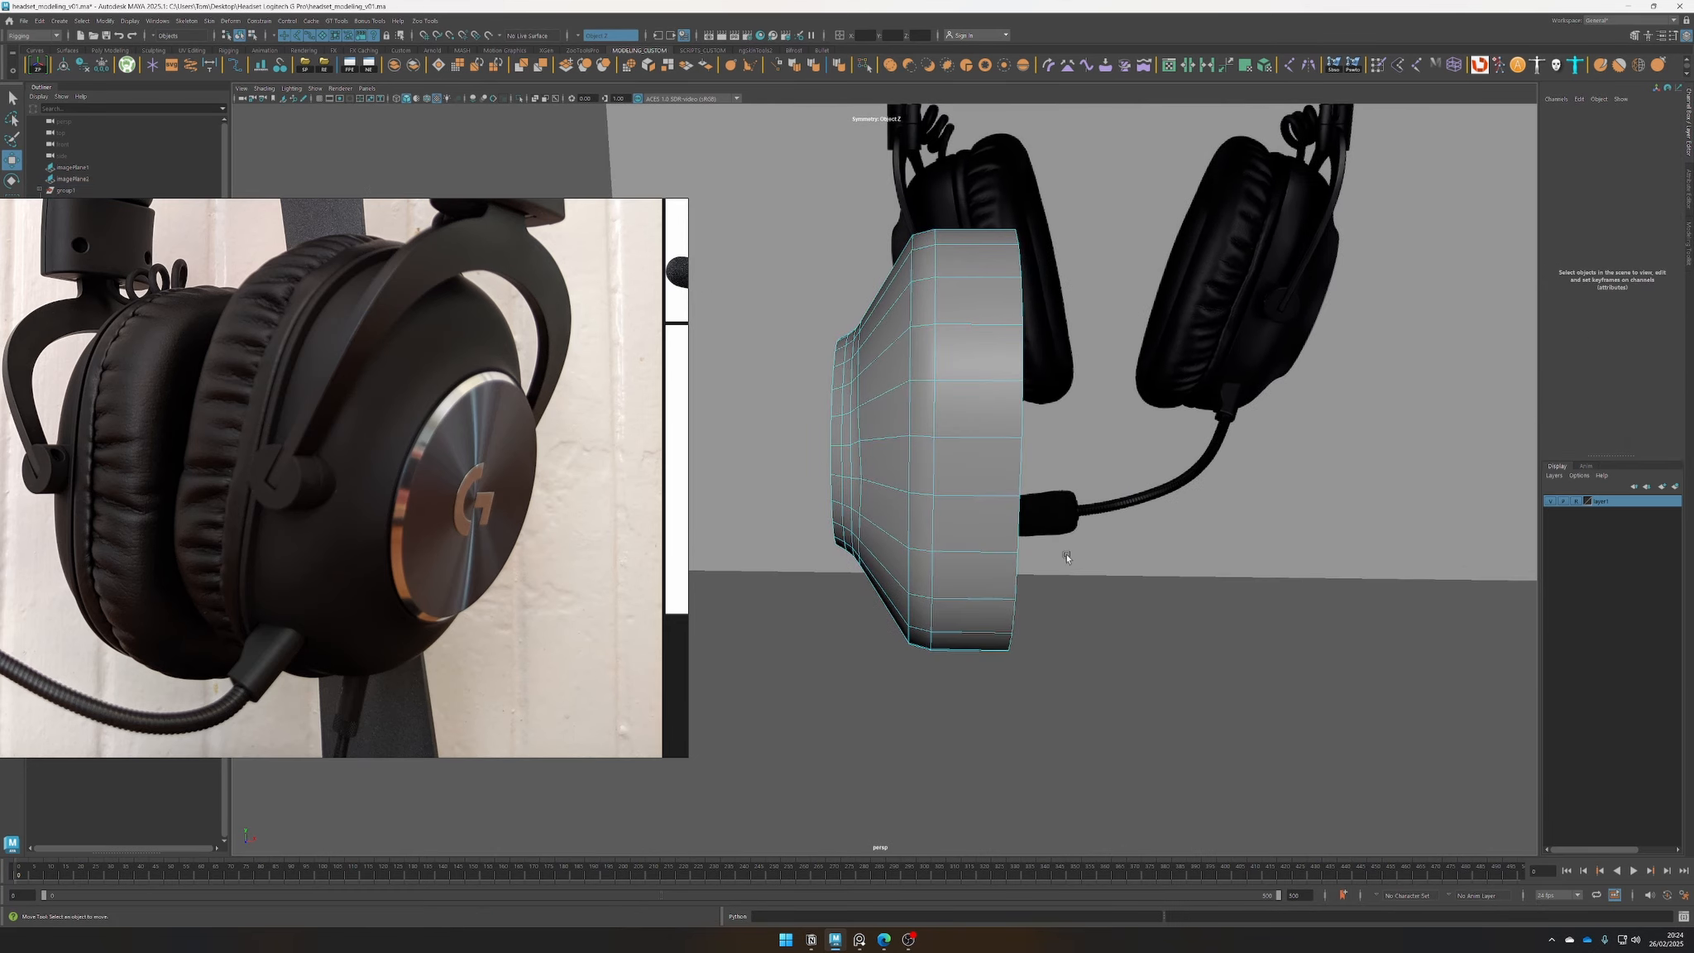
{"action": "left_click_drag", "start_coordinate": [1064, 554], "coordinate": [939, 497], "text": "alt"}
{"action": "double_click", "coordinate": [938, 464]}
{"action": "right_click_drag", "start_coordinate": [937, 464], "coordinate": [860, 496], "text": "alt"}
{"action": "left_click_drag", "start_coordinate": [861, 496], "coordinate": [896, 496], "text": "alt"}
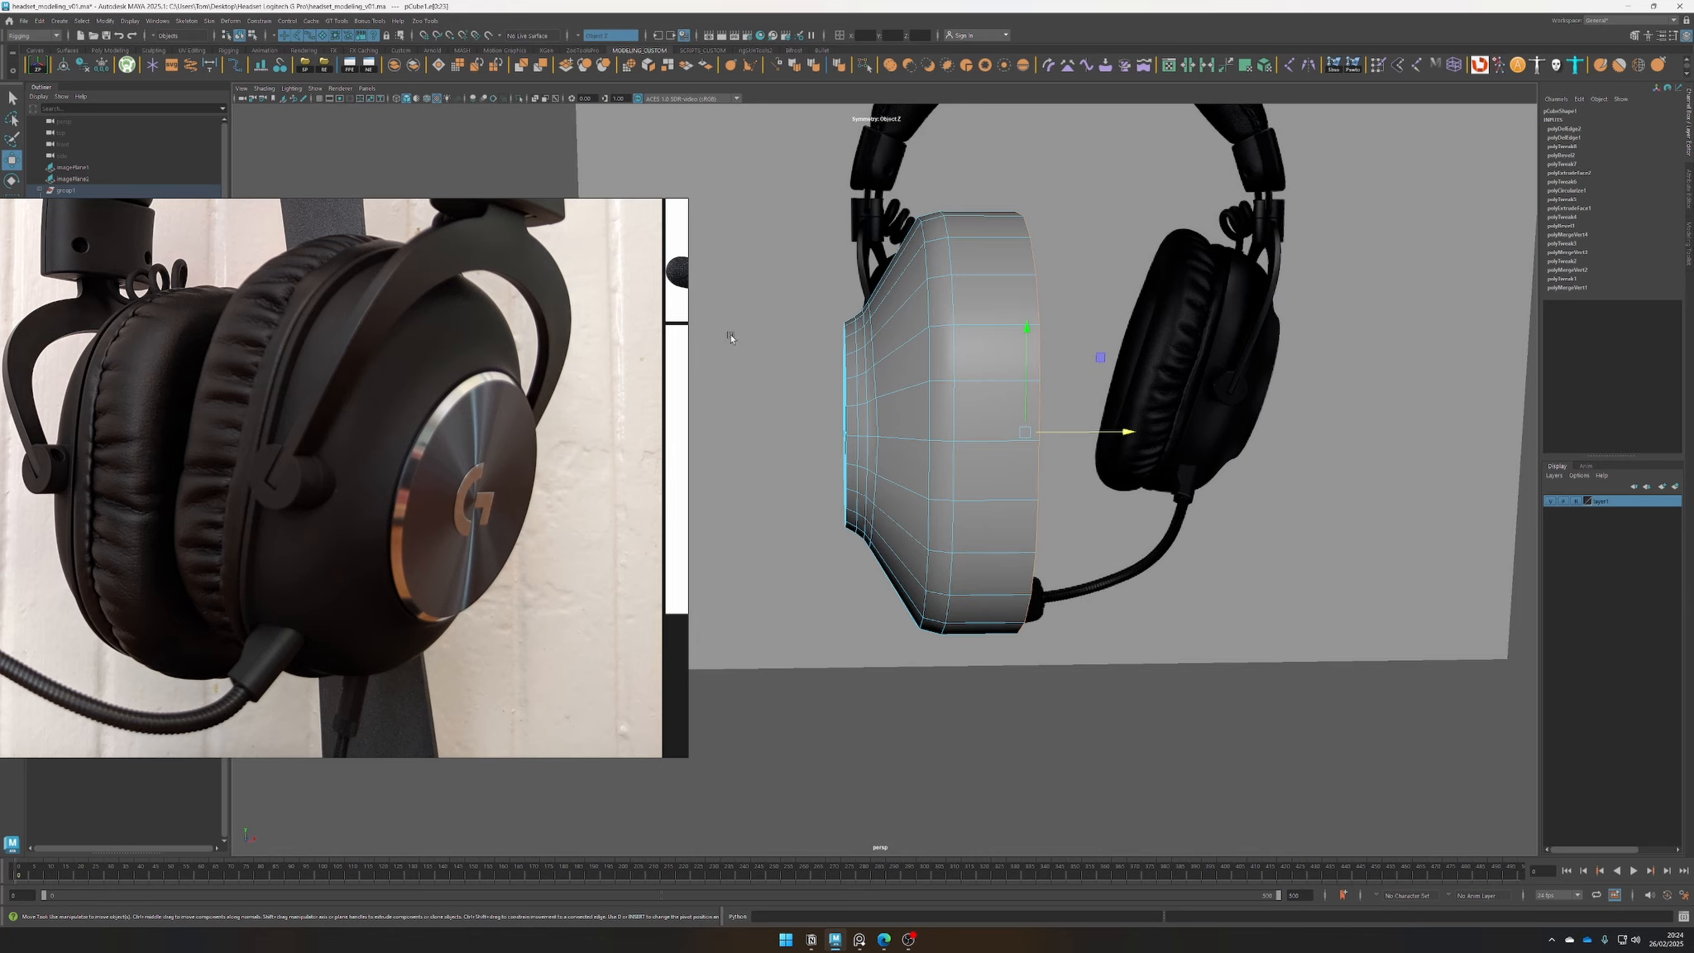
Slightly adjust the edge loop just outside the disc's base, shifting it along the cup's axis
{"action": "left_click", "coordinate": [924, 362]}
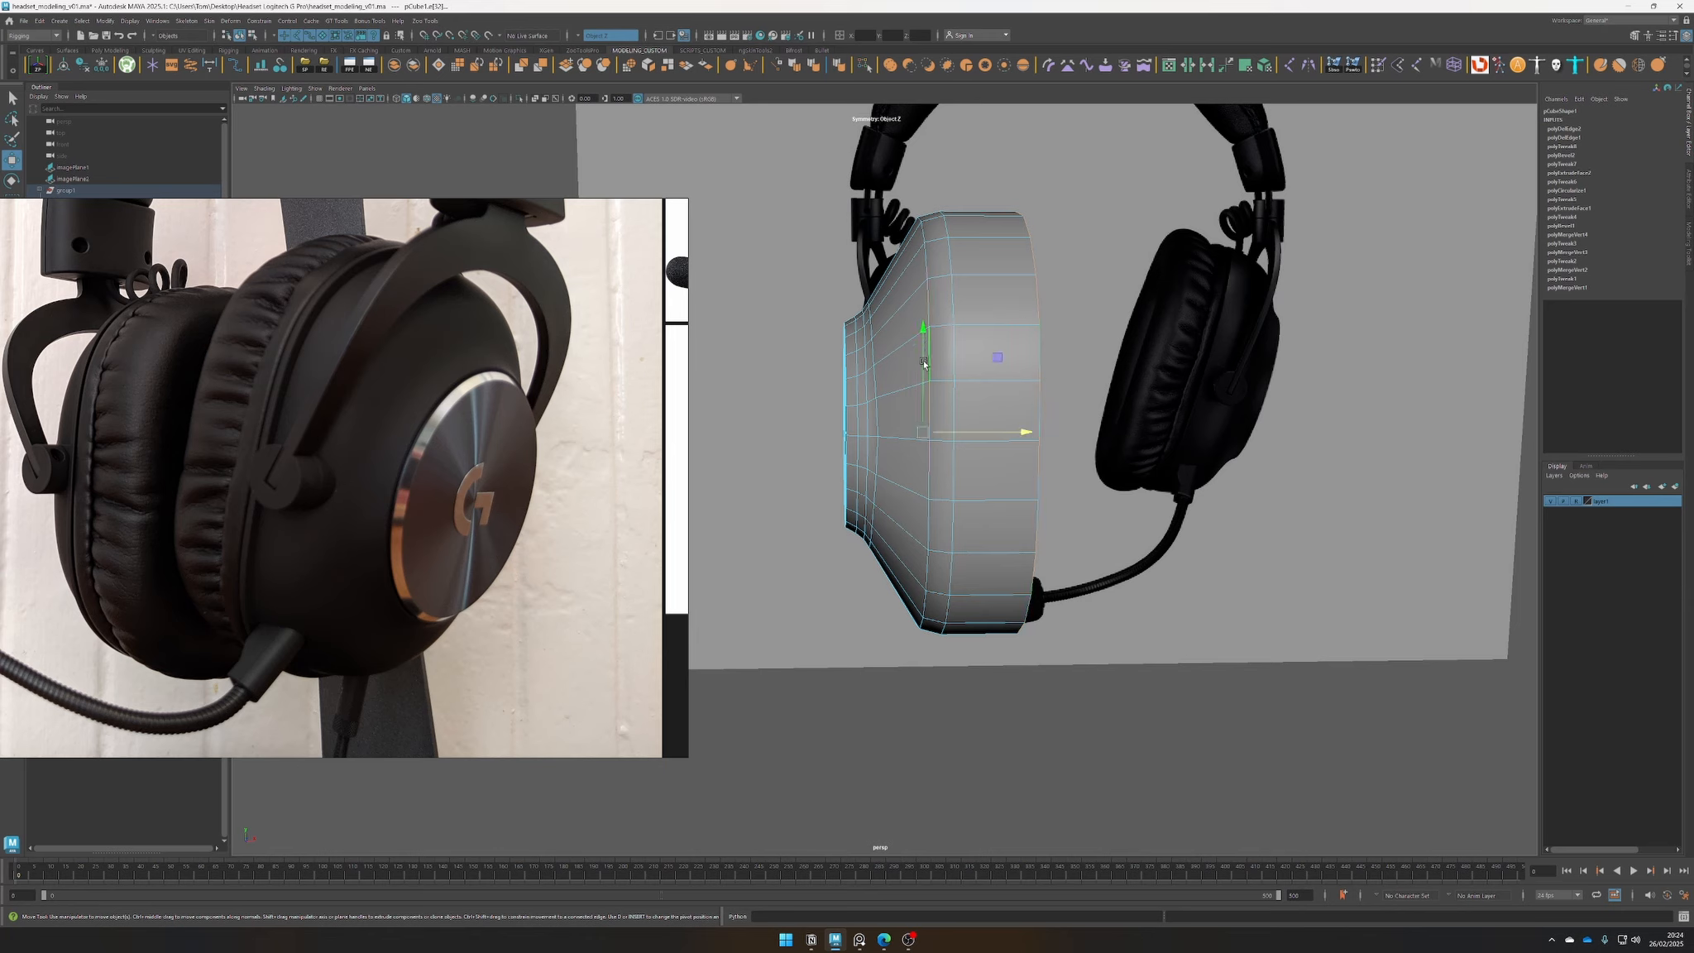
{"action": "left_click", "coordinate": [882, 426]}
{"action": "key", "text": "r"}
{"action": "left_click_drag", "start_coordinate": [973, 431], "coordinate": [951, 433]}
{"action": "key", "text": "w"}
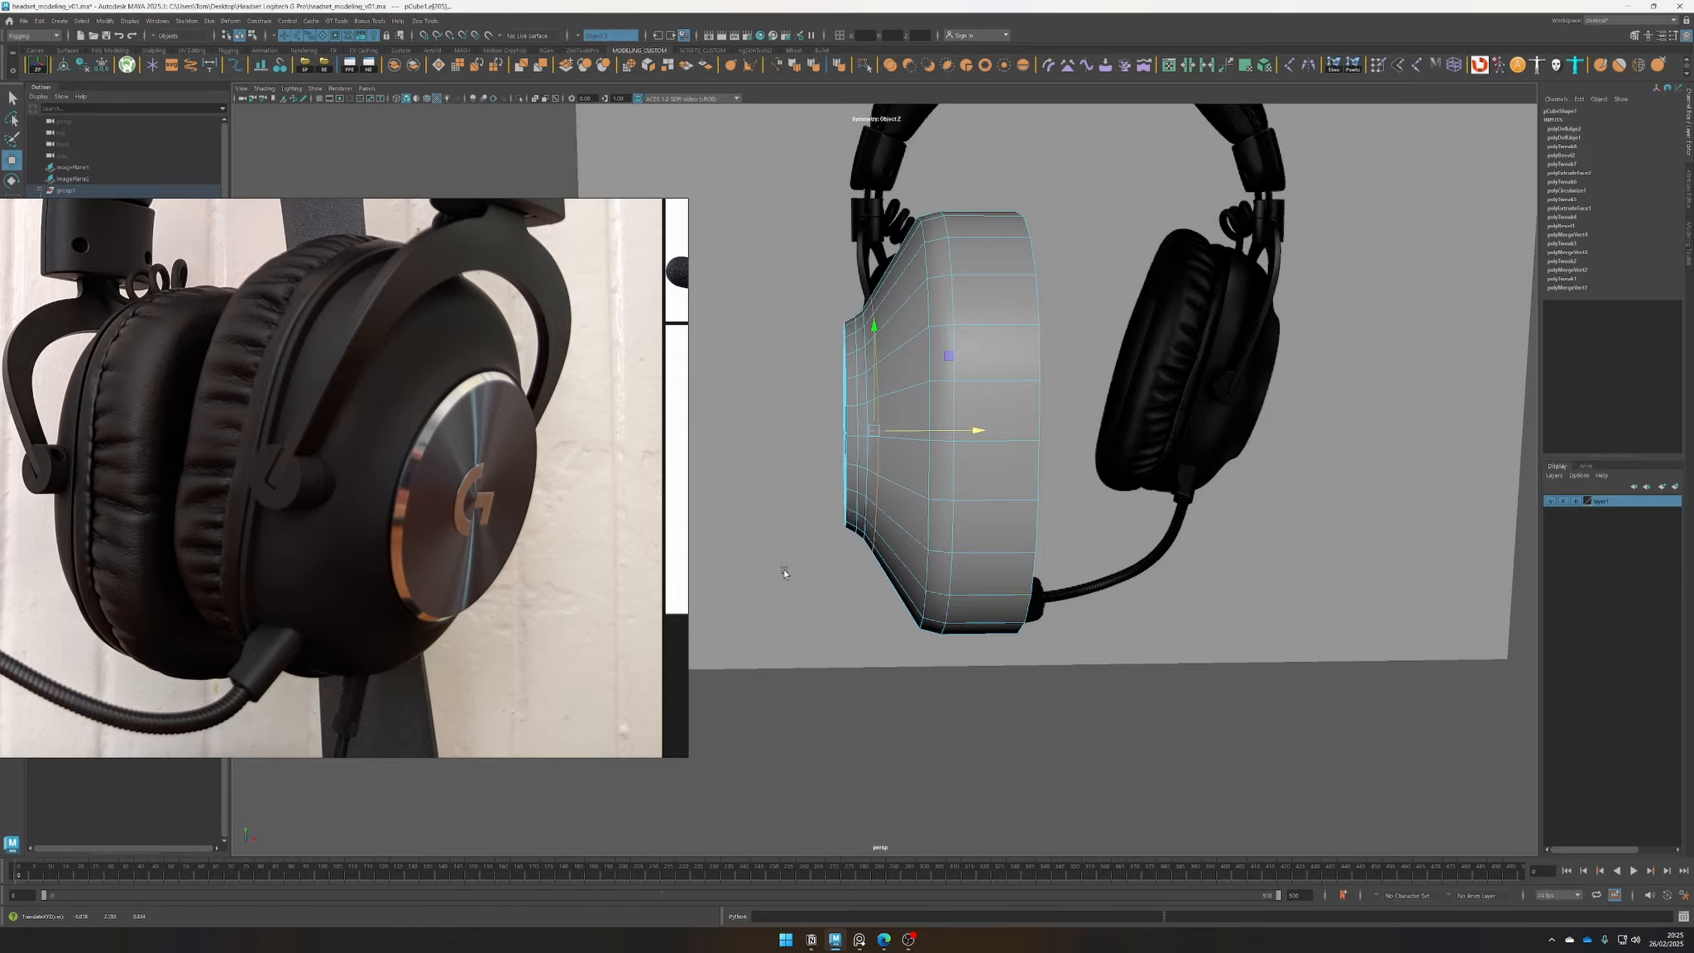
Connect the edge ring across the housing's slope to insert a new edge loop around the disc
{"action": "left_click_drag", "start_coordinate": [784, 573], "coordinate": [931, 570], "text": "alt"}
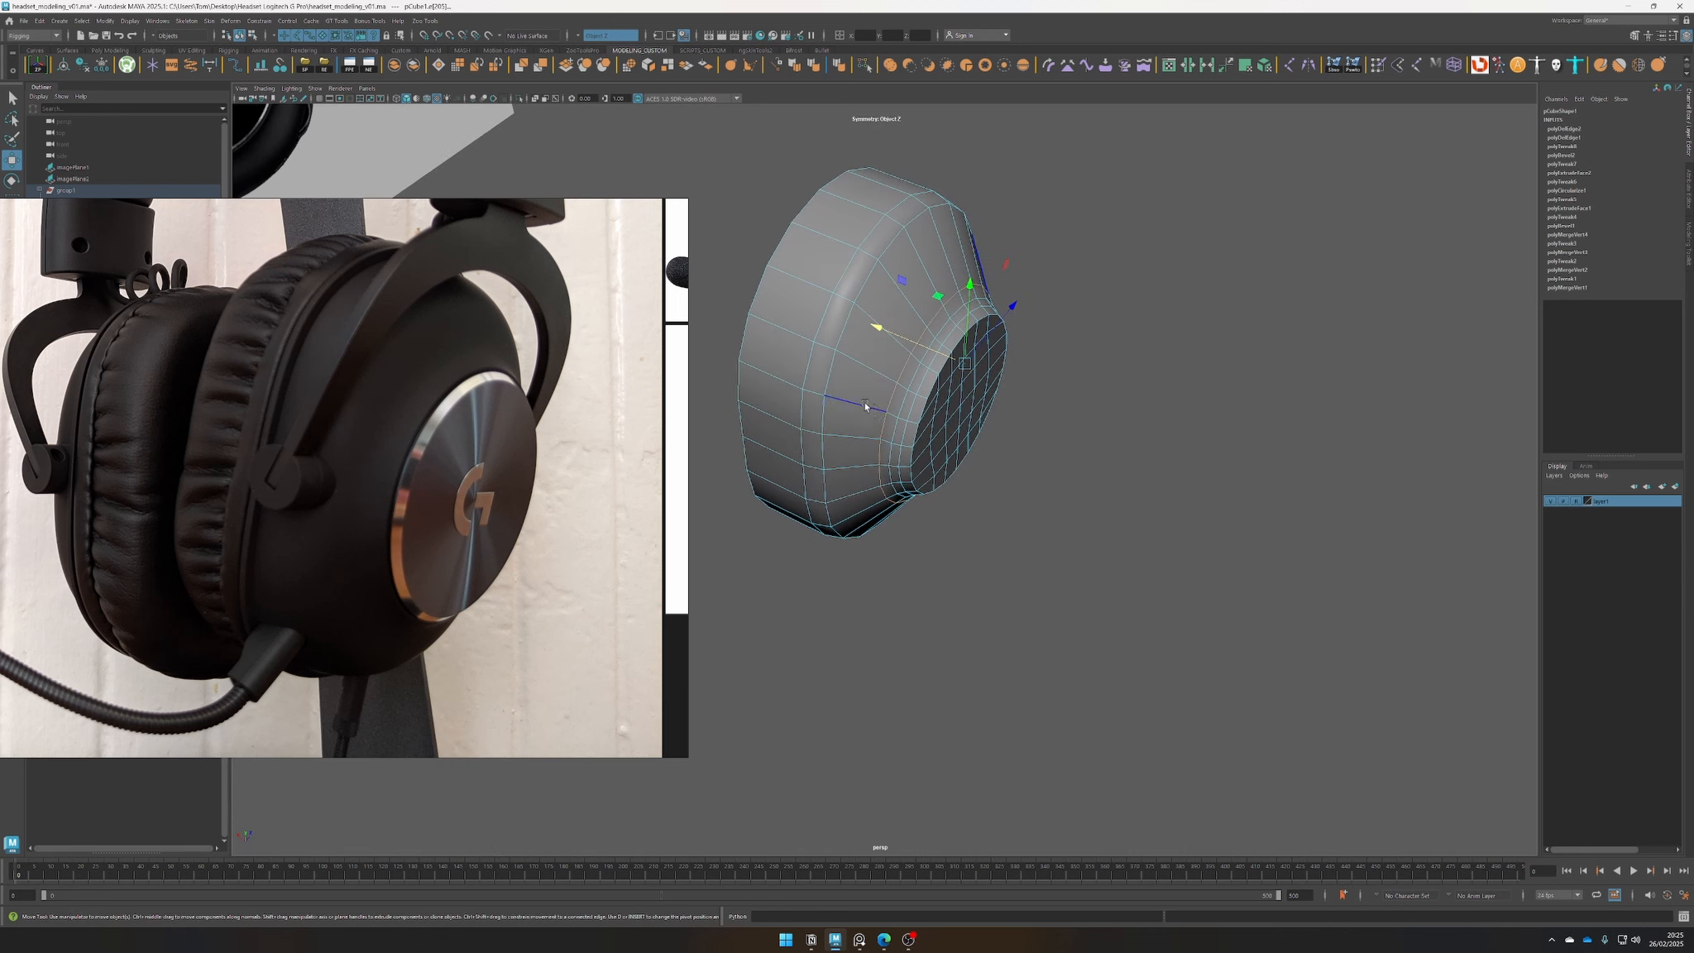
{"action": "left_click", "coordinate": [861, 405]}
{"action": "right_click_drag", "start_coordinate": [866, 411], "coordinate": [960, 447], "text": "shift"}
{"action": "left_click_drag", "start_coordinate": [914, 452], "coordinate": [848, 410], "text": "alt"}
{"action": "left_click_drag", "start_coordinate": [976, 364], "coordinate": [912, 350], "text": "alt"}
Reposition and enlarge the new edge loop so the housing's slope bulges outward into a rounder profile
{"action": "left_click", "coordinate": [931, 275]}
{"action": "double_click", "coordinate": [942, 343]}
{"action": "left_click_drag", "start_coordinate": [974, 425], "coordinate": [1030, 446]}
{"action": "key", "text": "r"}
{"action": "left_click_drag", "start_coordinate": [1034, 448], "coordinate": [928, 405], "text": "alt"}
{"action": "key", "text": "w"}
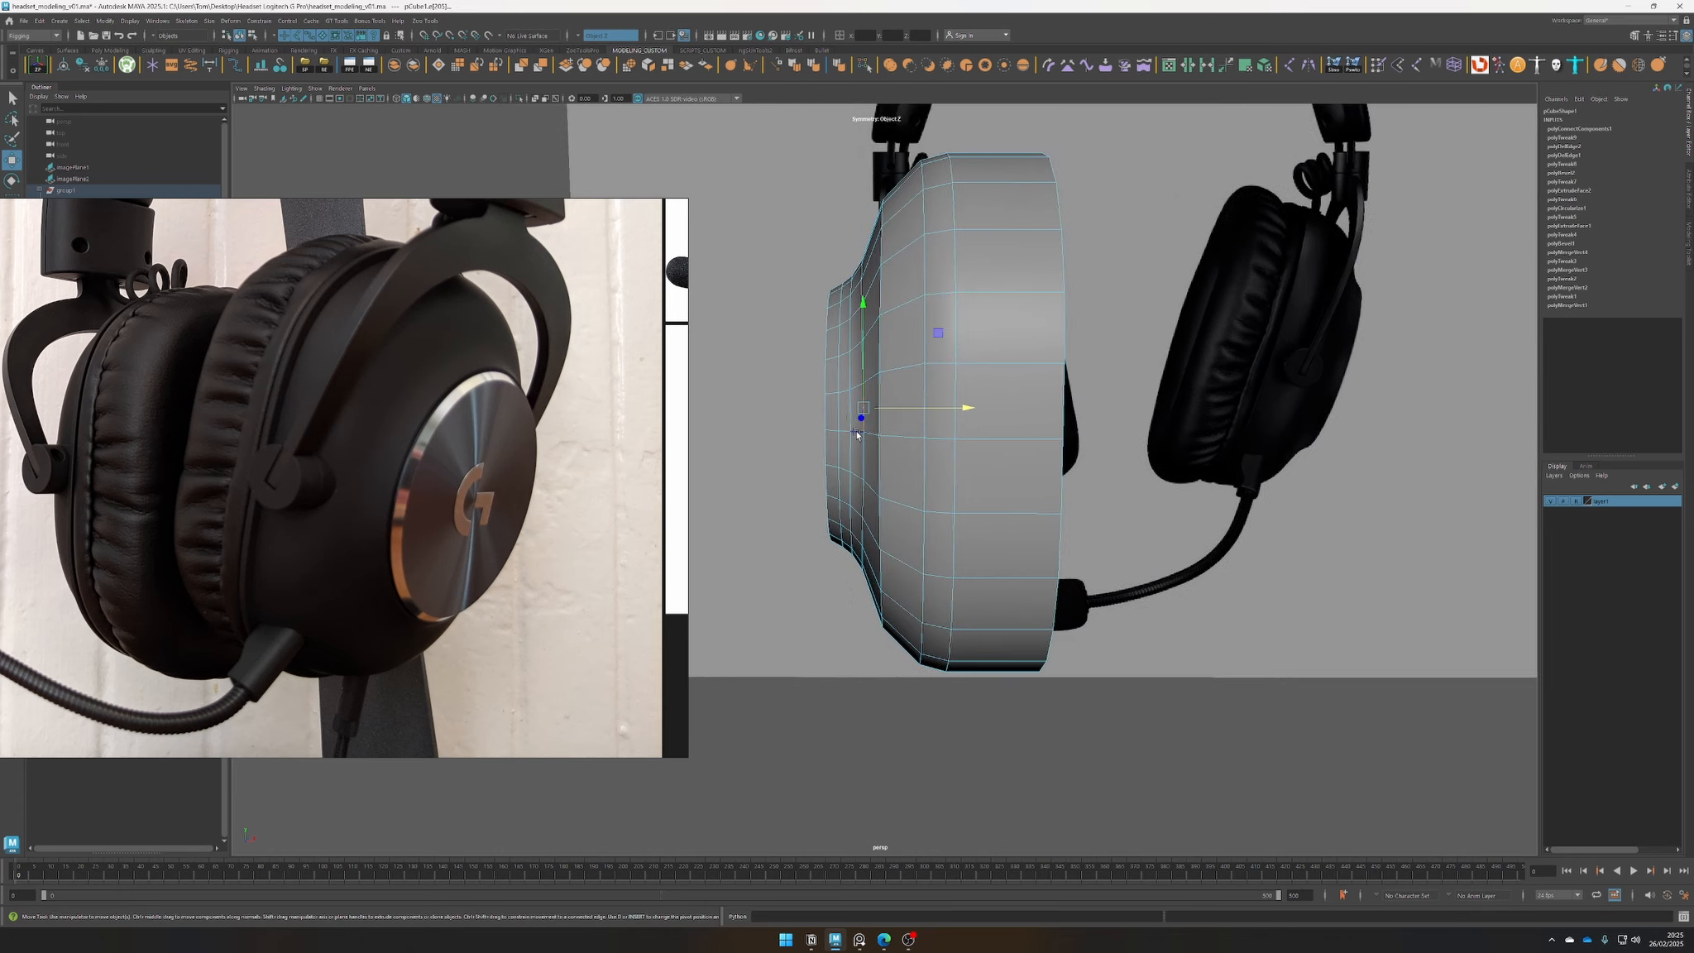
{"action": "left_click_drag", "start_coordinate": [857, 433], "coordinate": [914, 401], "text": "alt"}
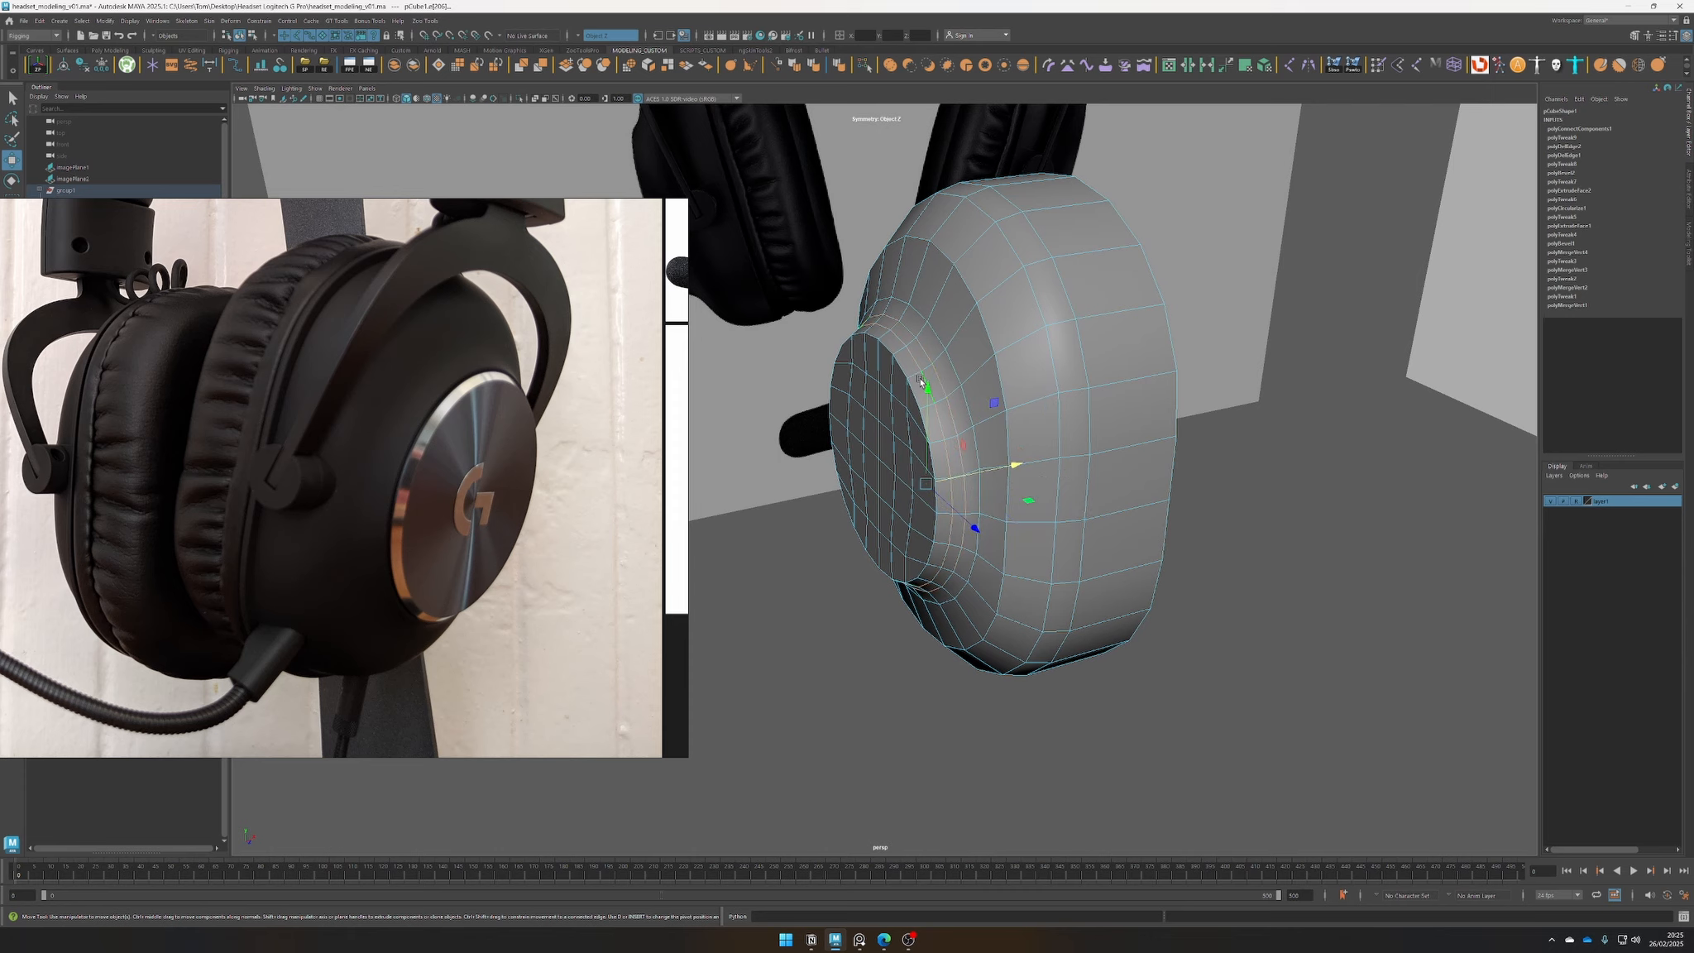
Delete the selected edge loop around the disc's base, and circularize the loop where the disc meets the housing
{"action": "key", "text": "ctrl+Delete"}
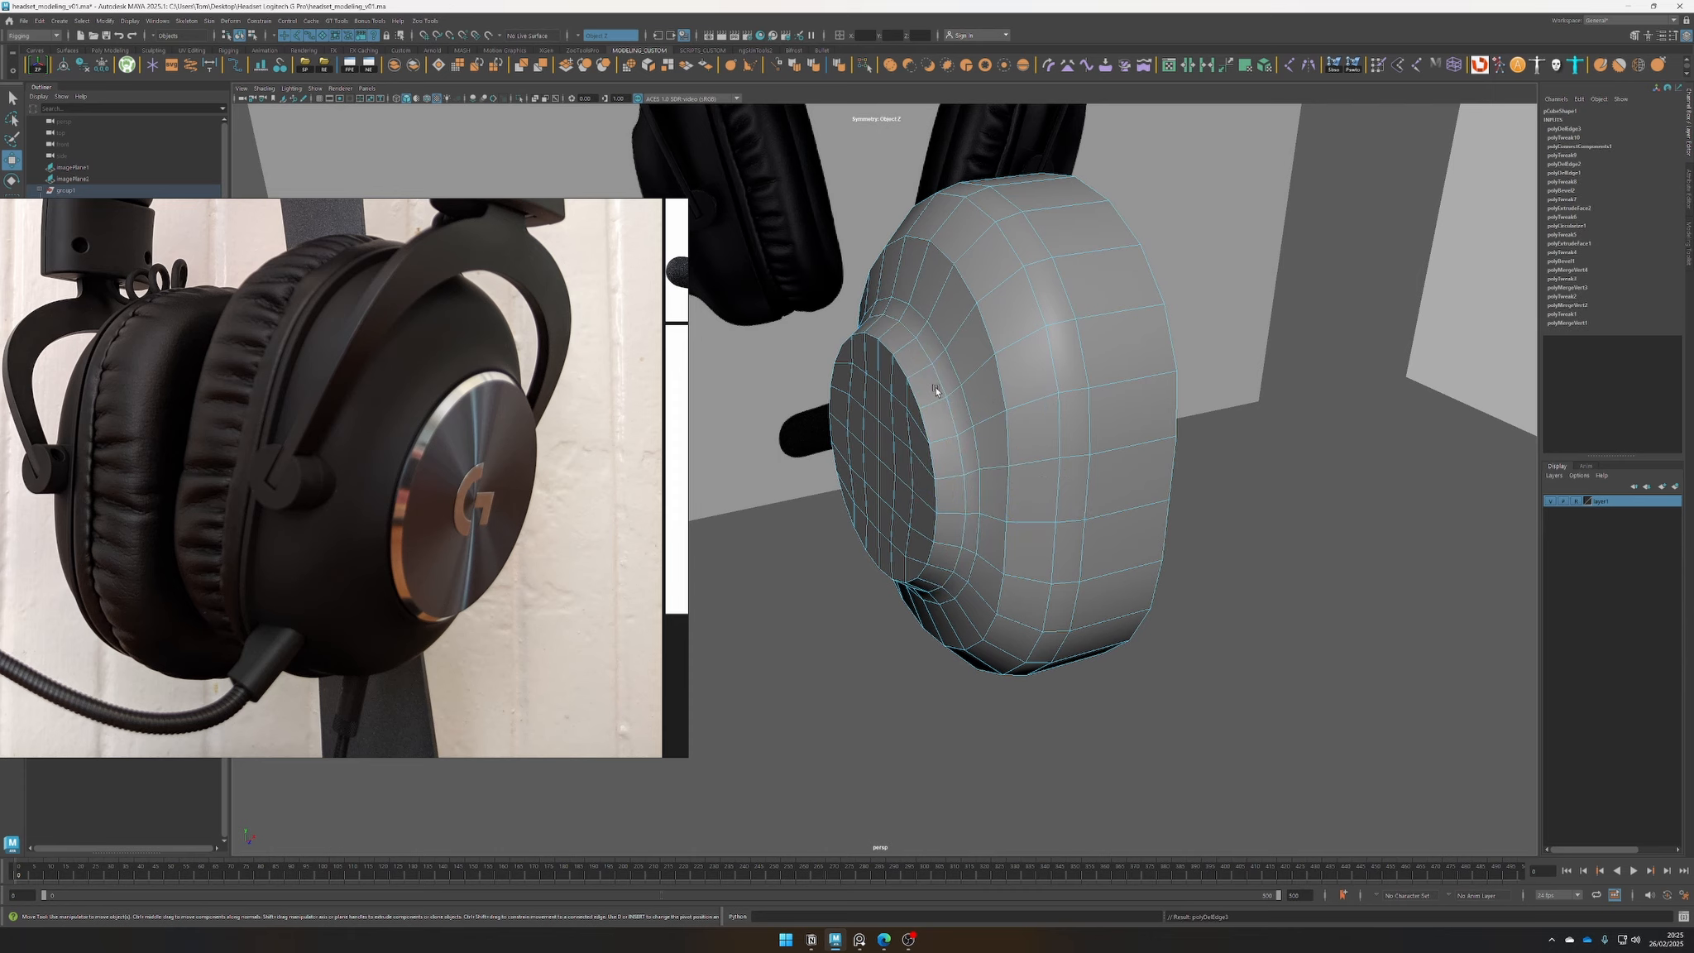
{"action": "left_click_drag", "start_coordinate": [905, 377], "coordinate": [900, 496], "text": "alt"}
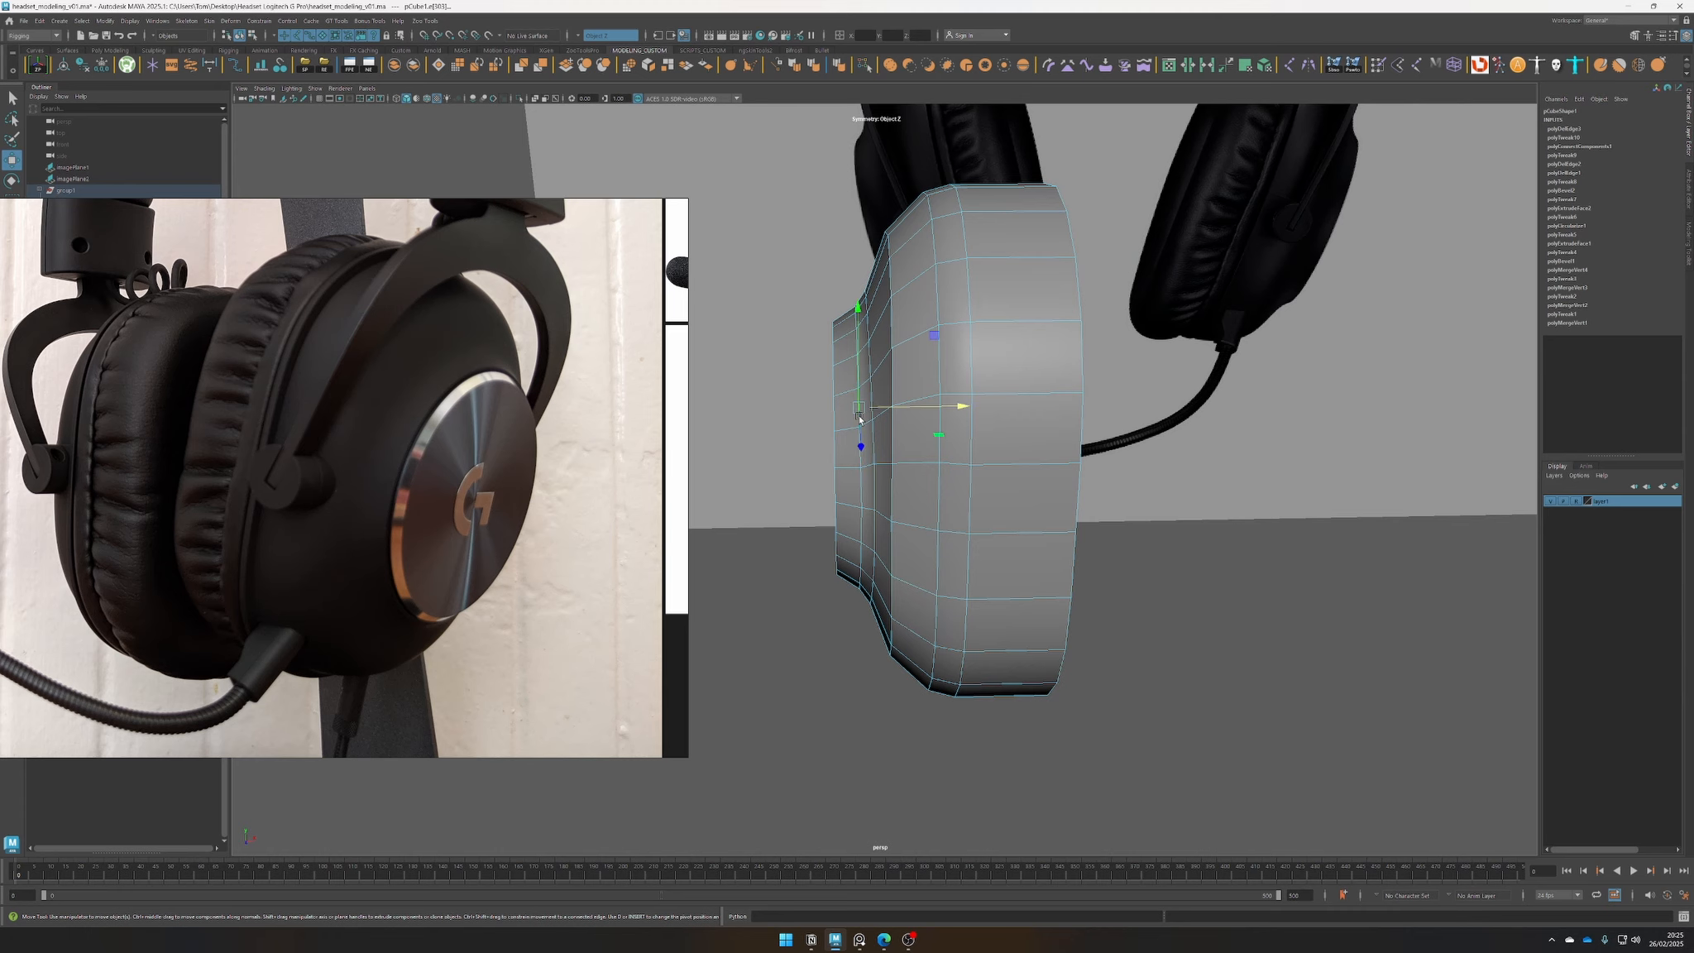
{"action": "double_click", "coordinate": [859, 416]}
{"action": "left_click_drag", "start_coordinate": [859, 416], "coordinate": [1031, 422], "text": "alt"}
{"action": "key", "text": "r"}
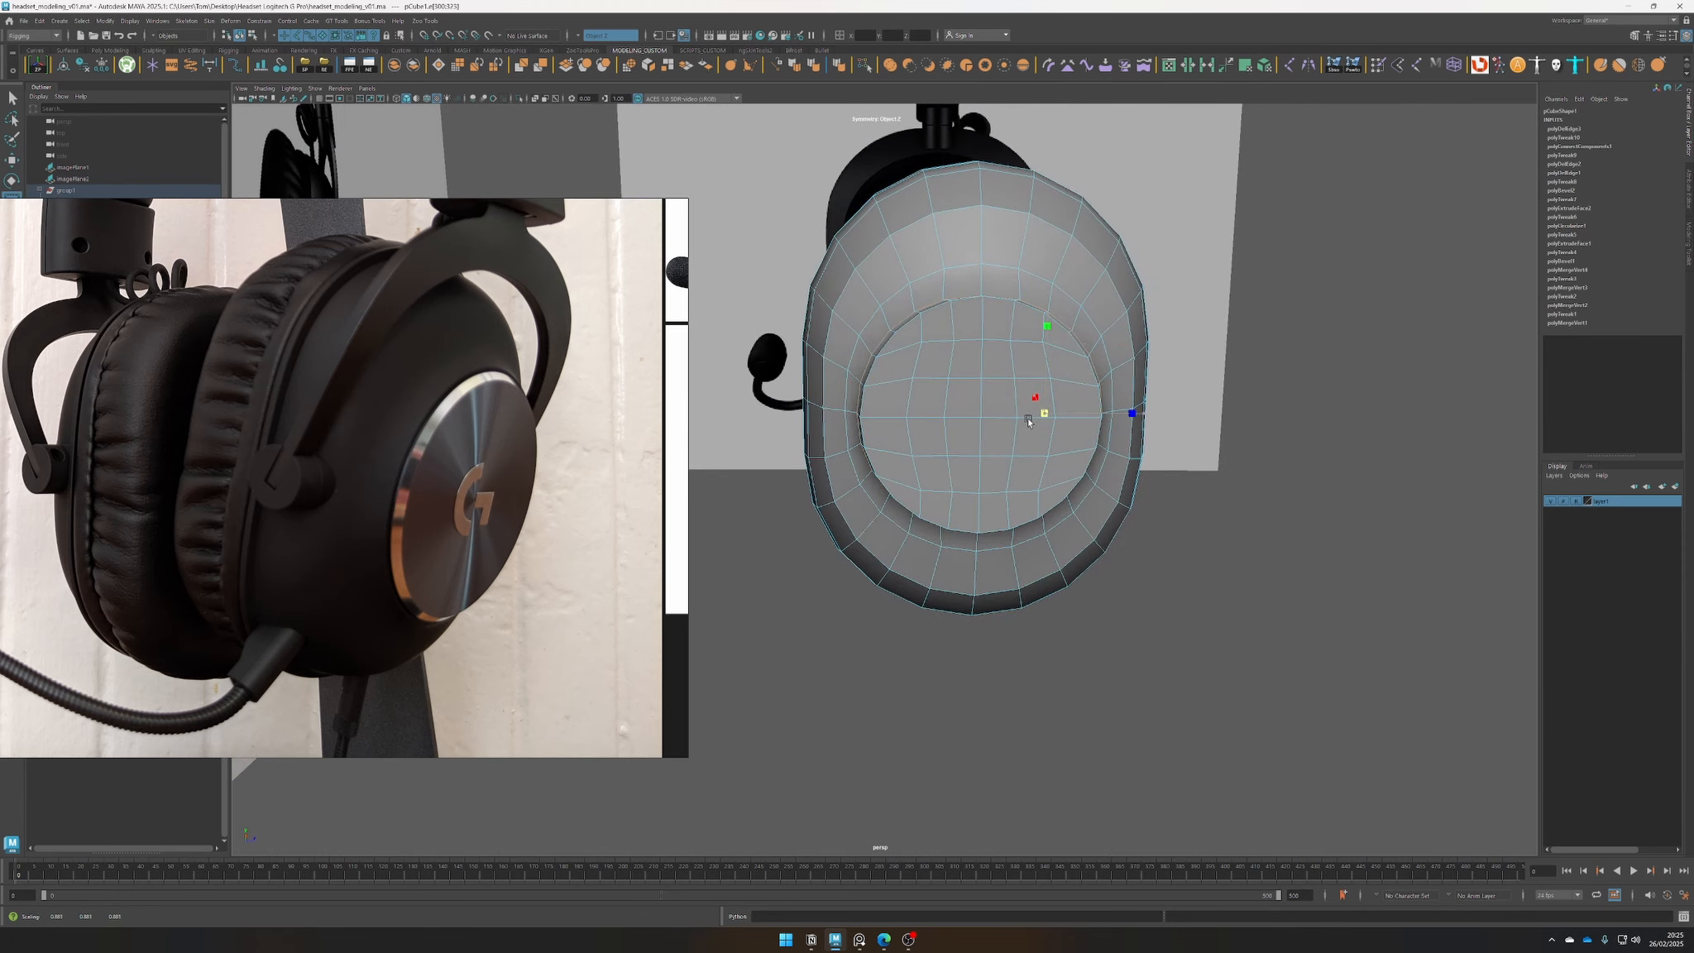
{"action": "left_click", "coordinate": [633, 68]}
Delete the extra edge loop beside the disc's base and adjust the remaining base loop along the cup's axis
{"action": "left_click_drag", "start_coordinate": [894, 364], "coordinate": [962, 447], "text": "alt"}
{"action": "key", "text": "q"}
{"action": "key", "text": "w"}
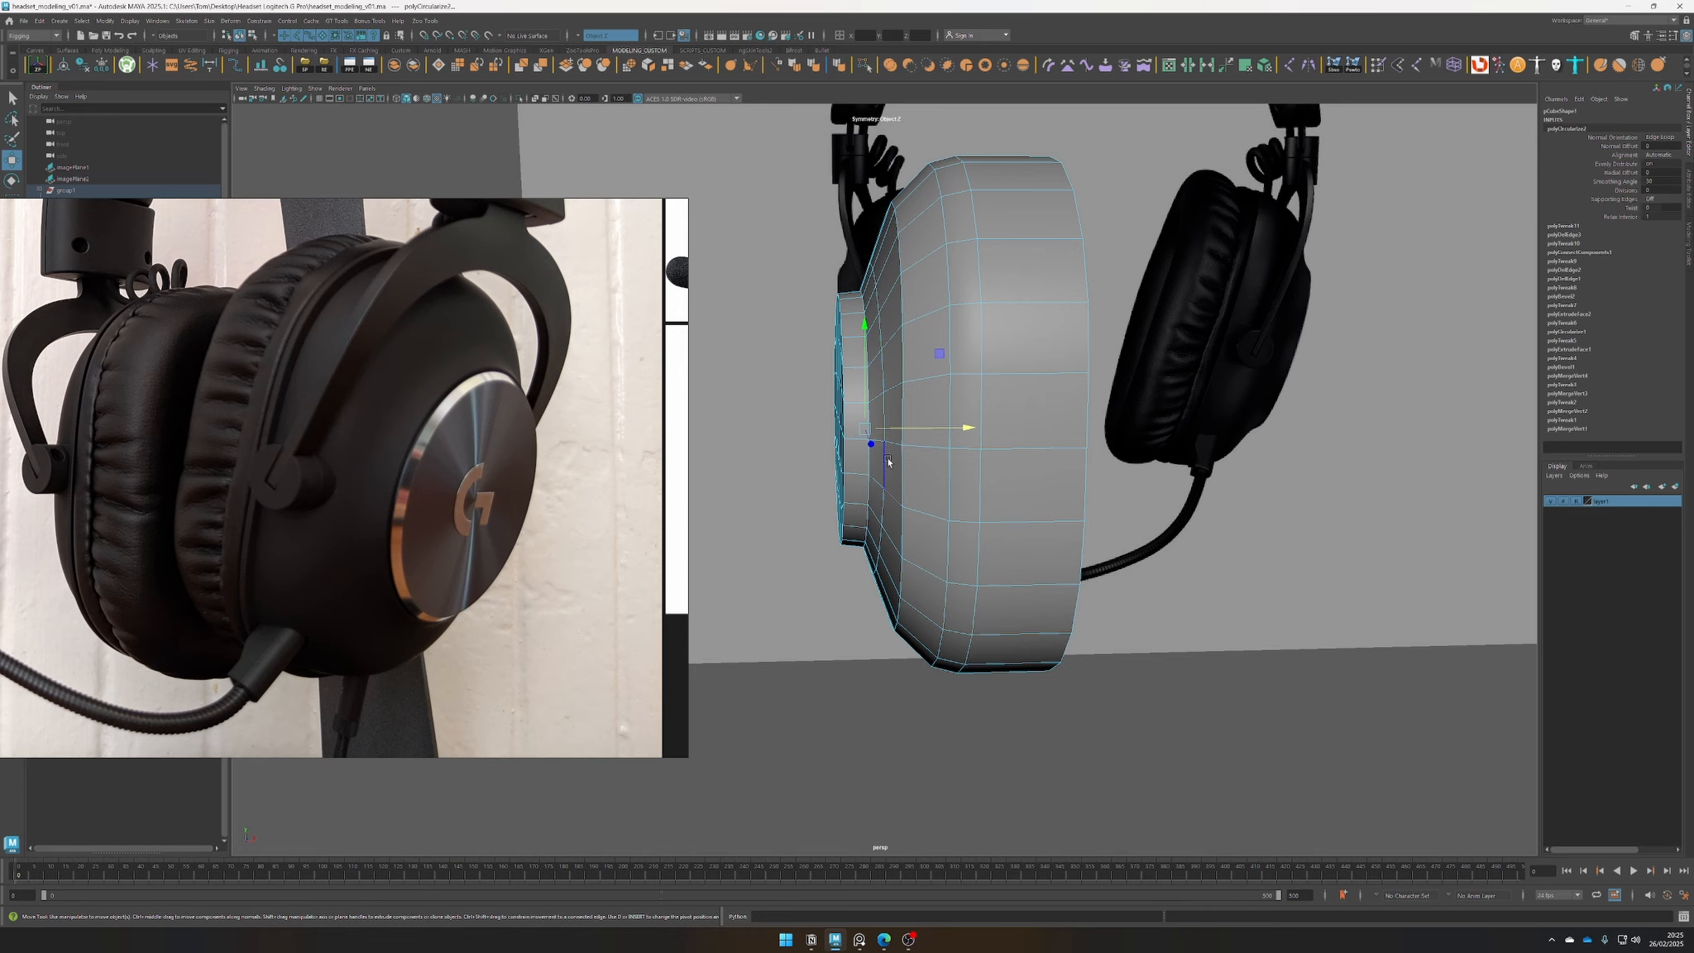
{"action": "key", "text": "ctrl+Delete"}
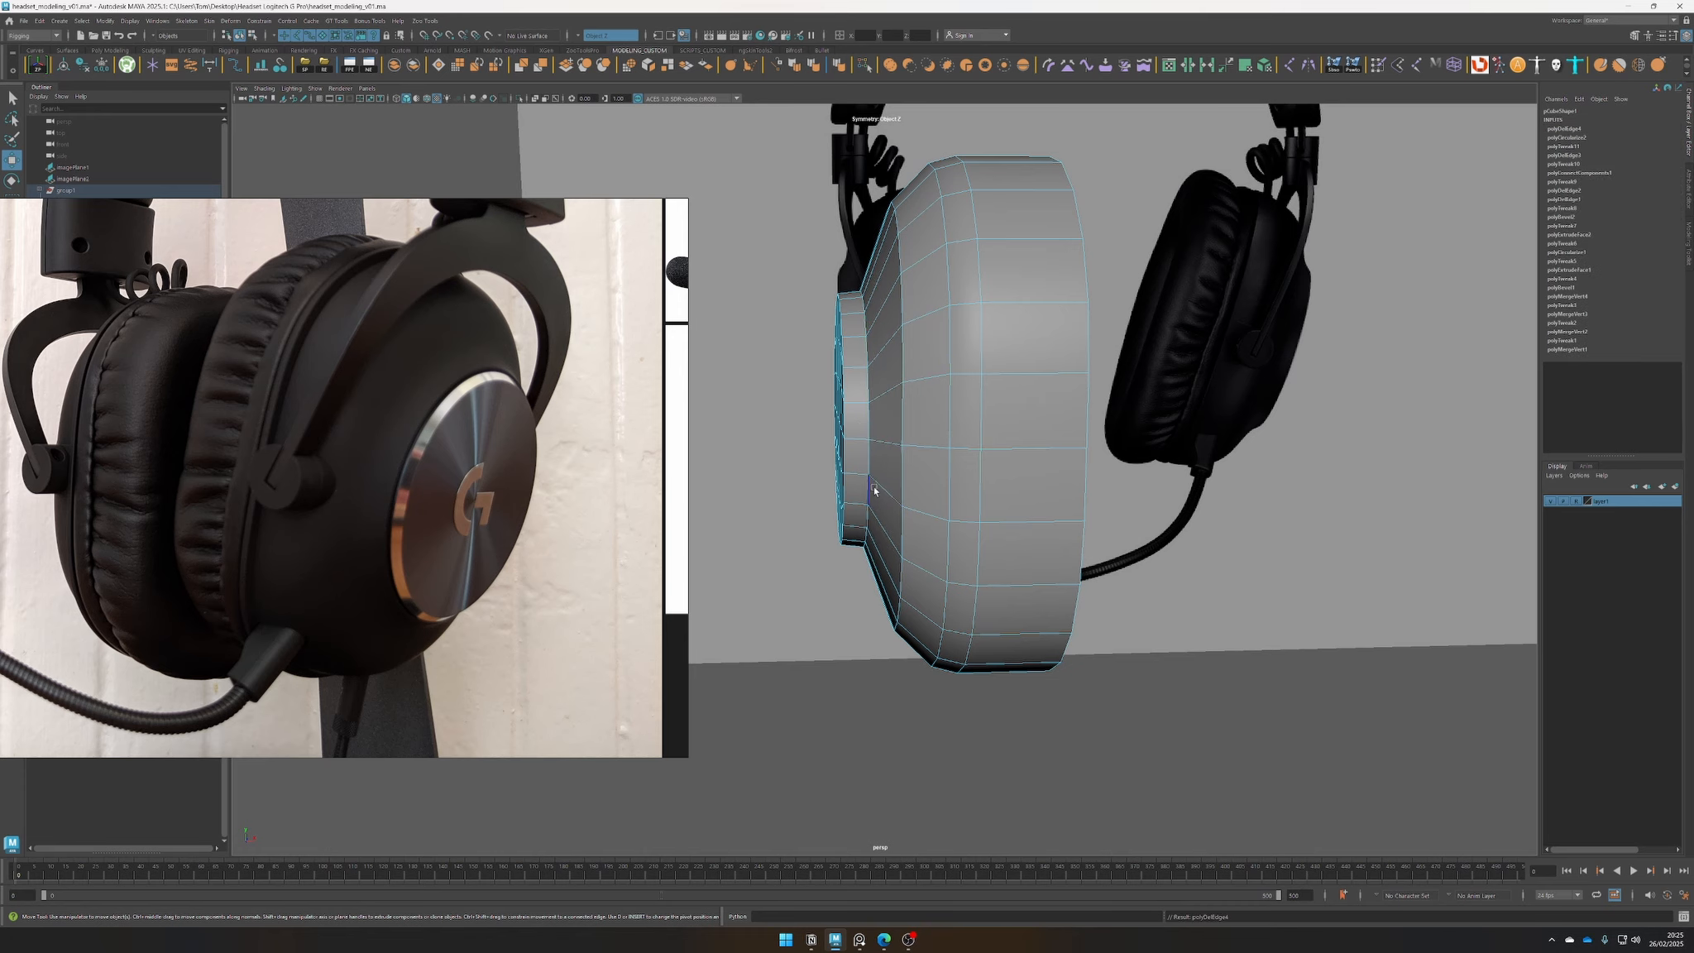
{"action": "left_click_drag", "start_coordinate": [872, 470], "coordinate": [949, 526], "text": "alt"}
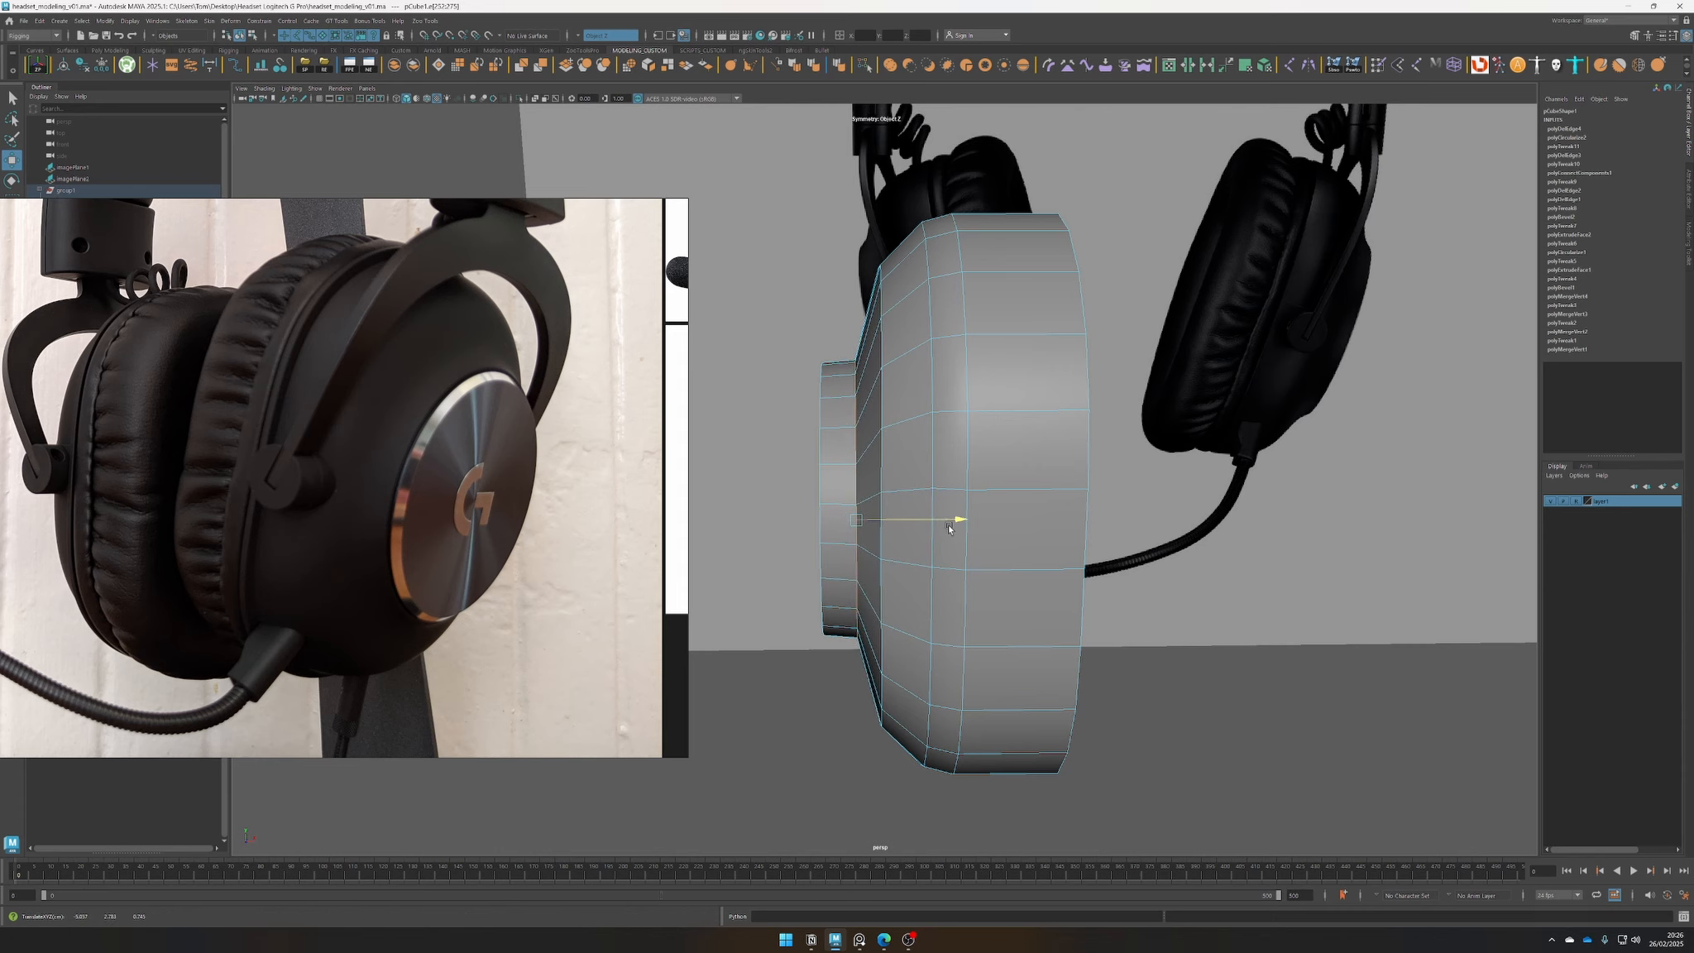
Select all front faces of the raised disc by growing the face selection, and clear the selection
{"action": "left_click_drag", "start_coordinate": [815, 494], "coordinate": [875, 527], "text": "alt"}
{"action": "right_click_drag", "start_coordinate": [883, 532], "coordinate": [885, 551]}
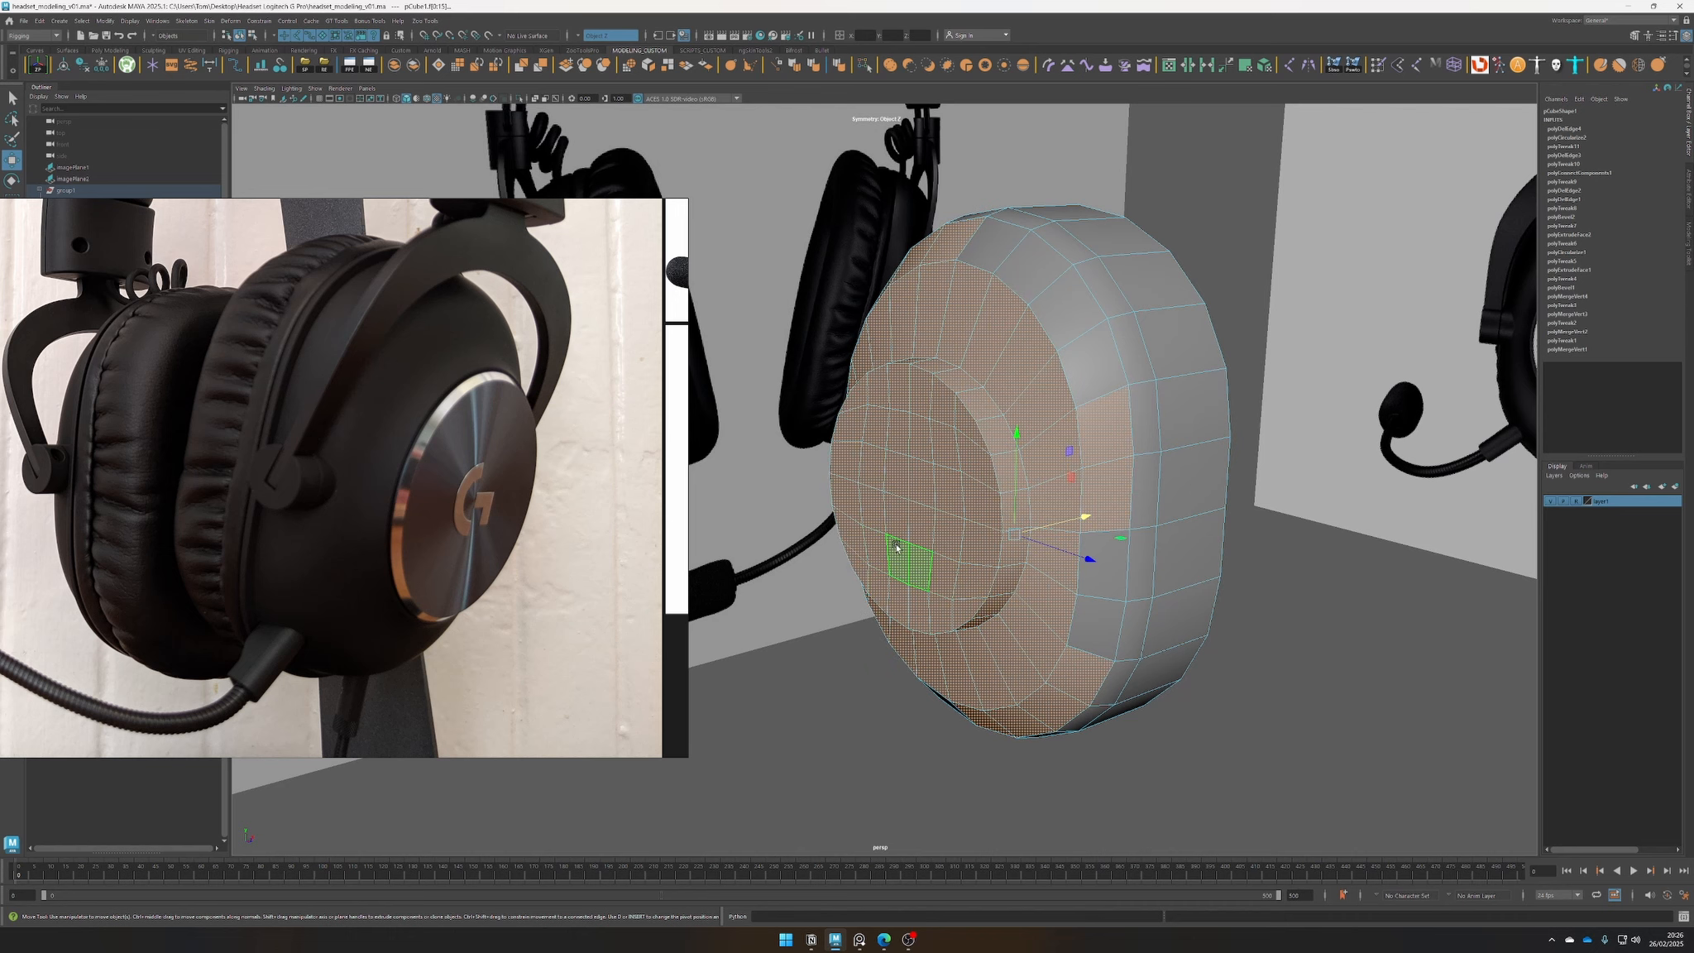
{"action": "left_click", "coordinate": [1331, 717]}
{"action": "left_click_drag", "start_coordinate": [1331, 716], "coordinate": [1383, 718], "text": "alt"}
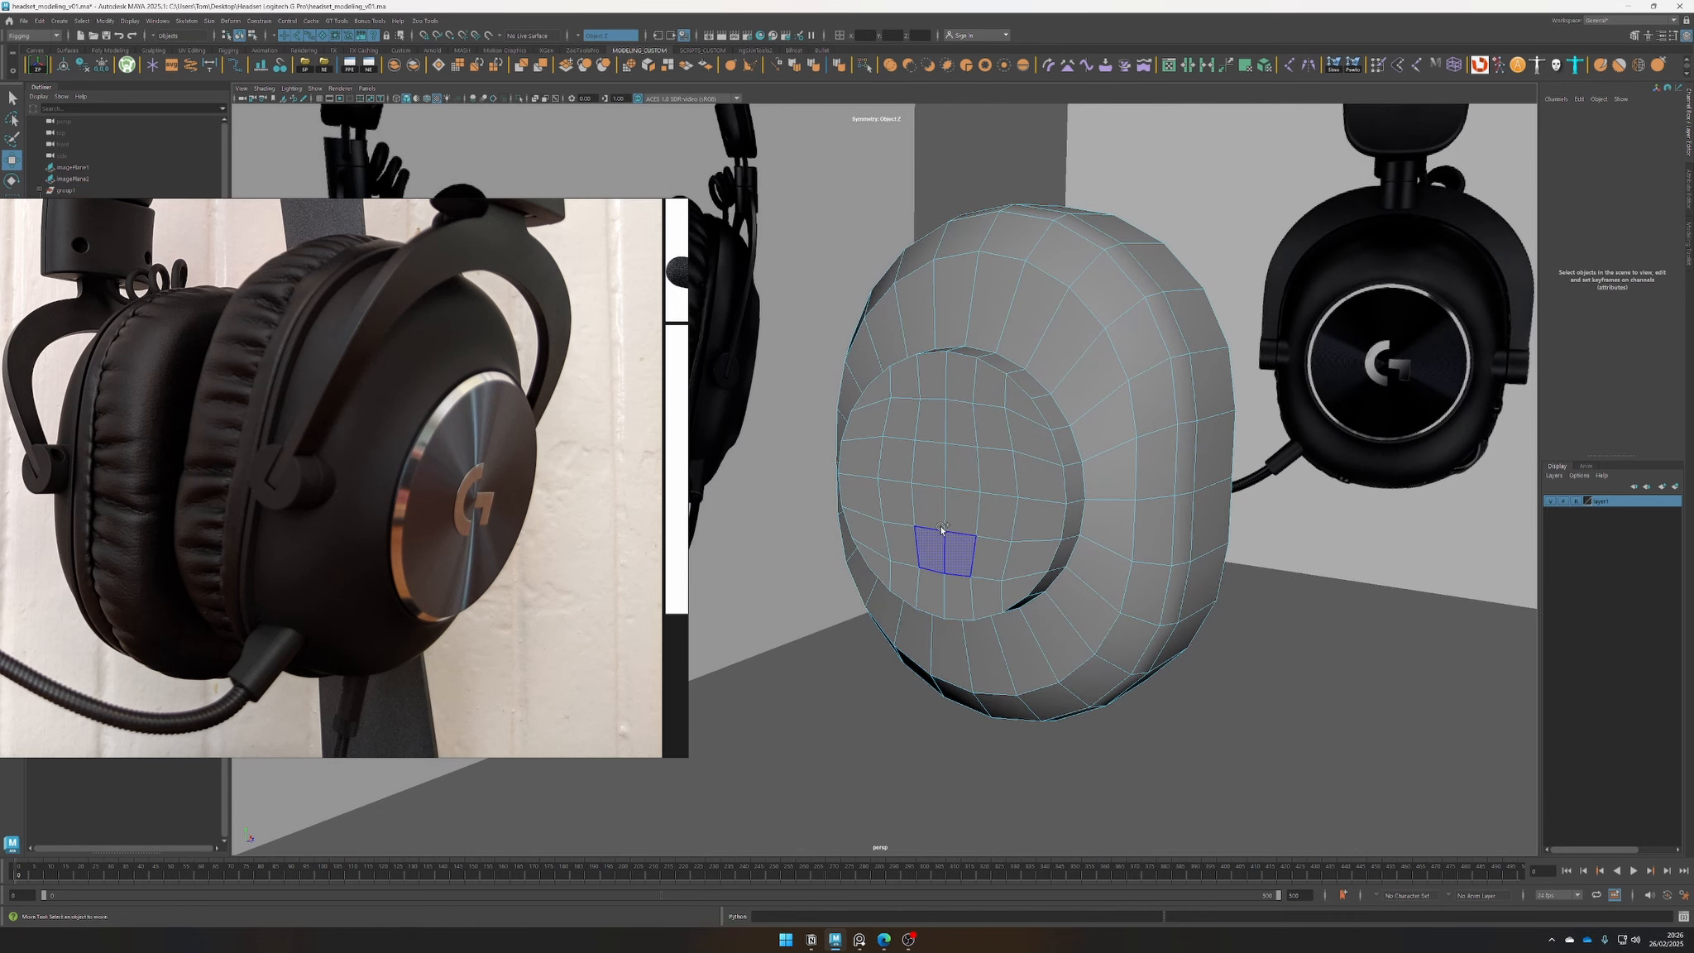
{"action": "left_click", "coordinate": [948, 475]}
{"action": "key", "text": "greater"}
{"action": "key", "text": "greater"}
{"action": "key", "text": "greater"}
{"action": "key", "text": "greater"}
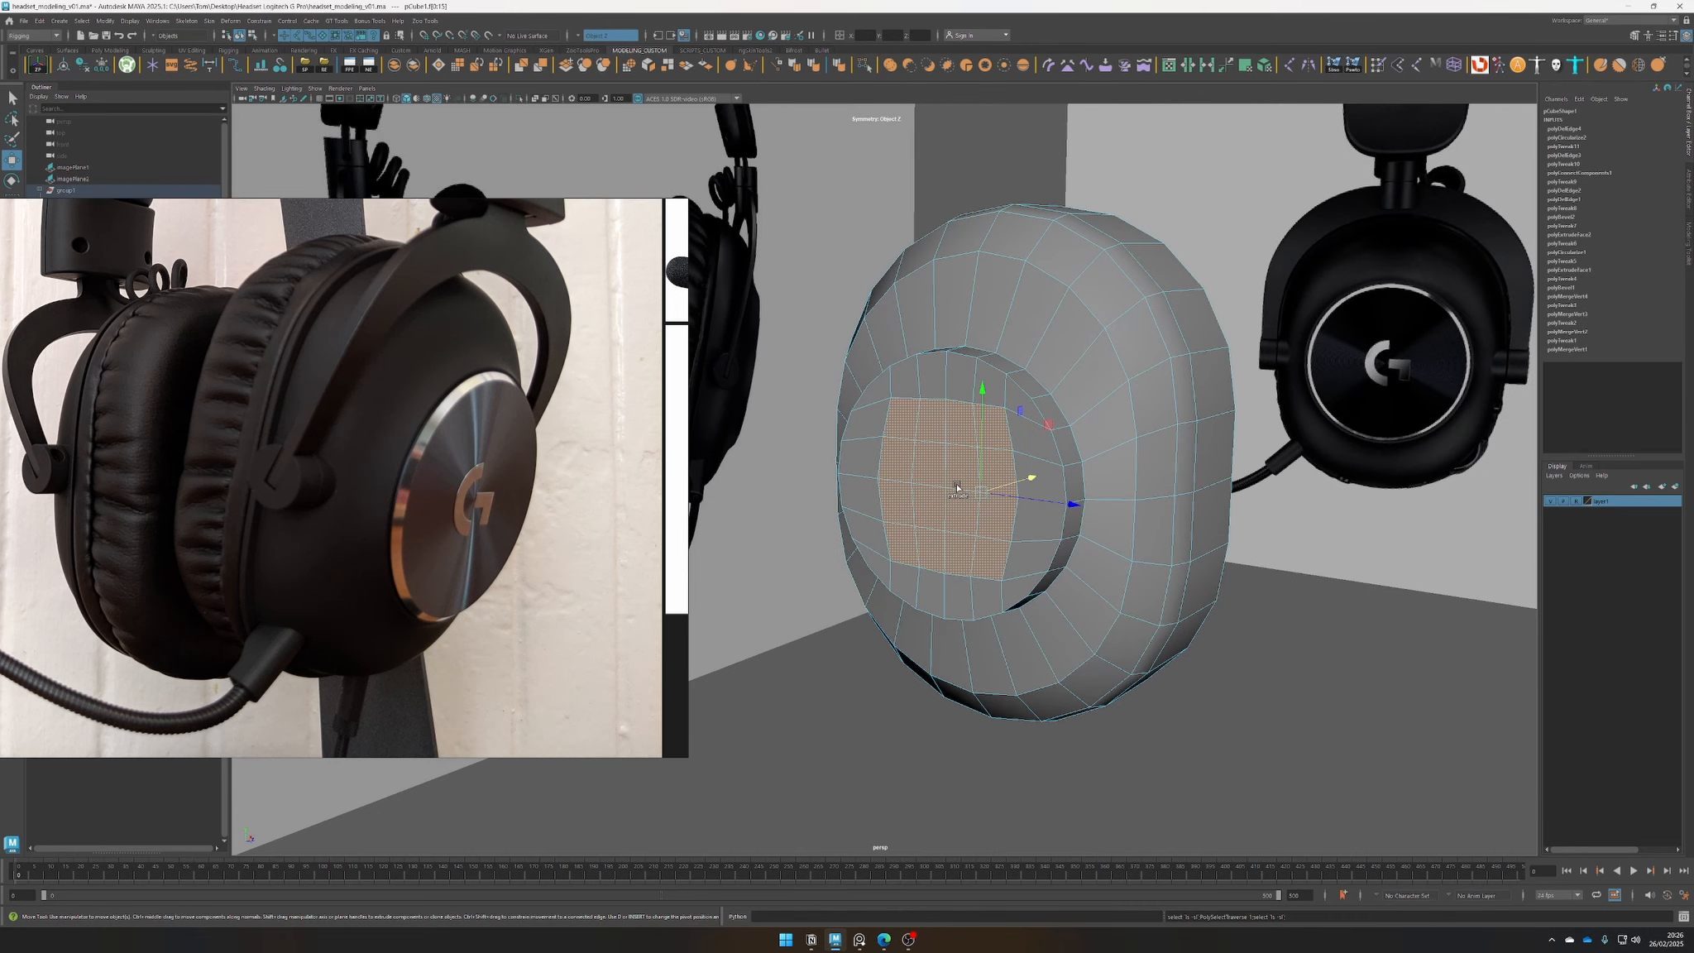
{"action": "key", "text": "ctrl+z"}
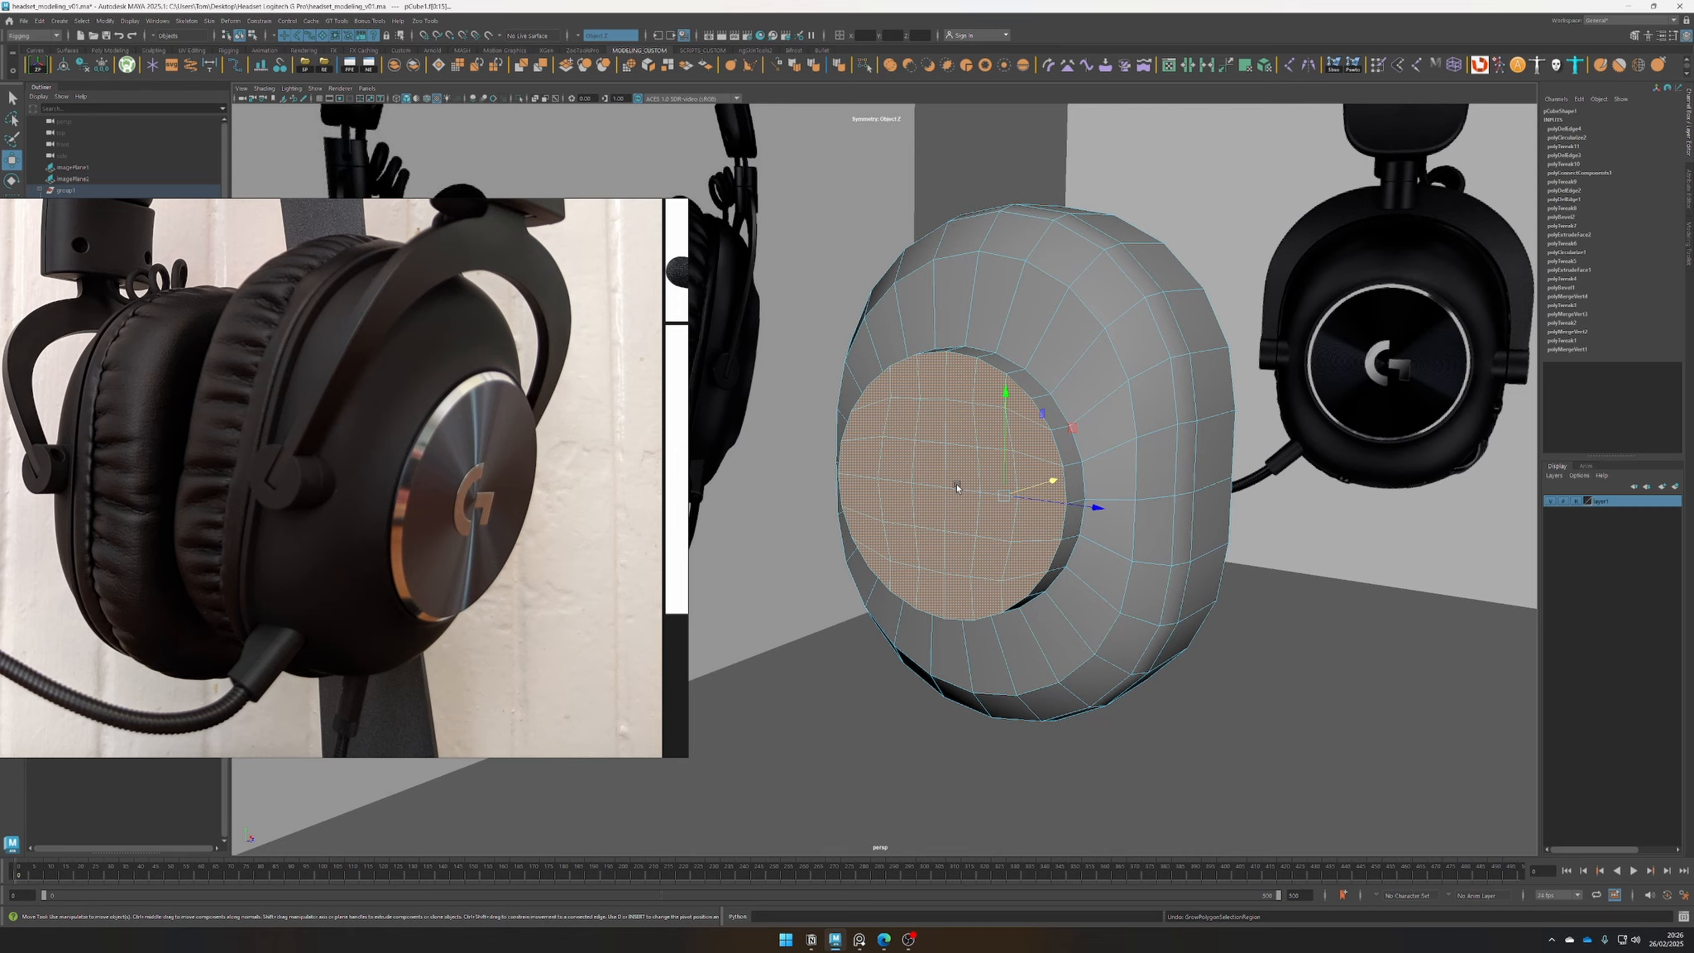
{"action": "left_click_drag", "start_coordinate": [957, 488], "coordinate": [943, 578], "text": "alt"}
{"action": "left_click", "coordinate": [1213, 695]}
Show the ear cup with smooth preview and return to object mode with nothing selected
{"action": "left_click_drag", "start_coordinate": [1067, 663], "coordinate": [999, 526], "text": "alt"}
{"action": "left_click", "coordinate": [999, 523]}
{"action": "key", "text": "3"}
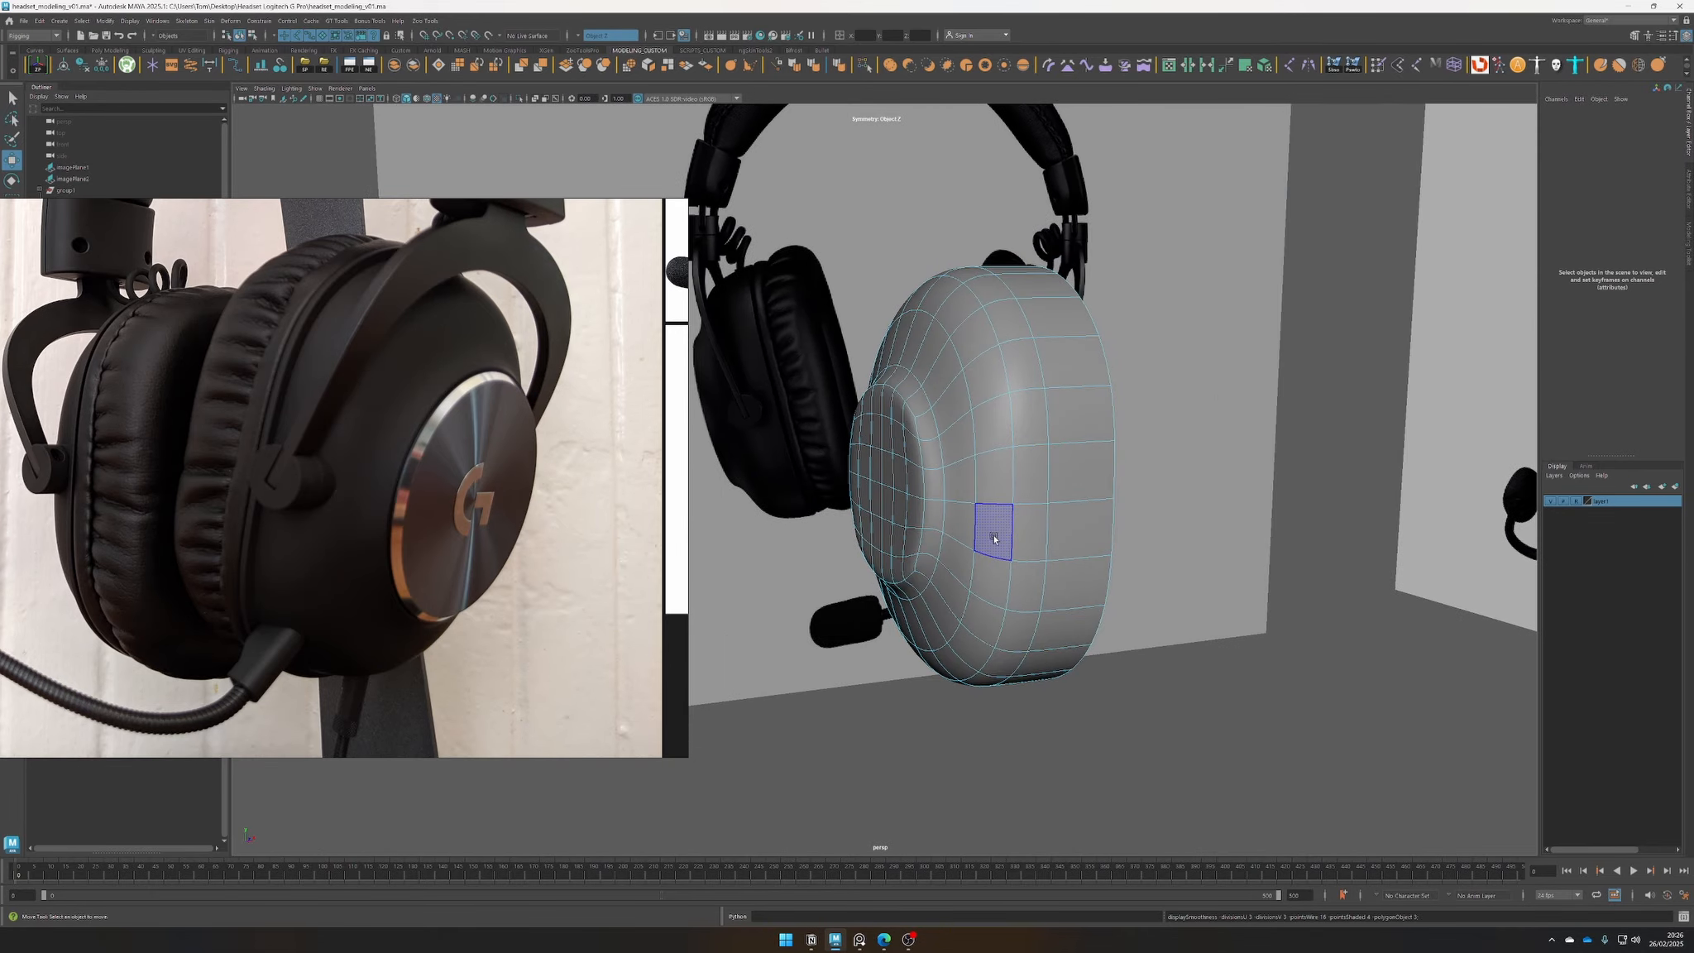
{"action": "left_click_drag", "start_coordinate": [1086, 626], "coordinate": [1033, 654], "text": "alt"}
{"action": "right_click_drag", "start_coordinate": [996, 476], "coordinate": [1059, 451]}
{"action": "left_click", "coordinate": [1324, 694]}
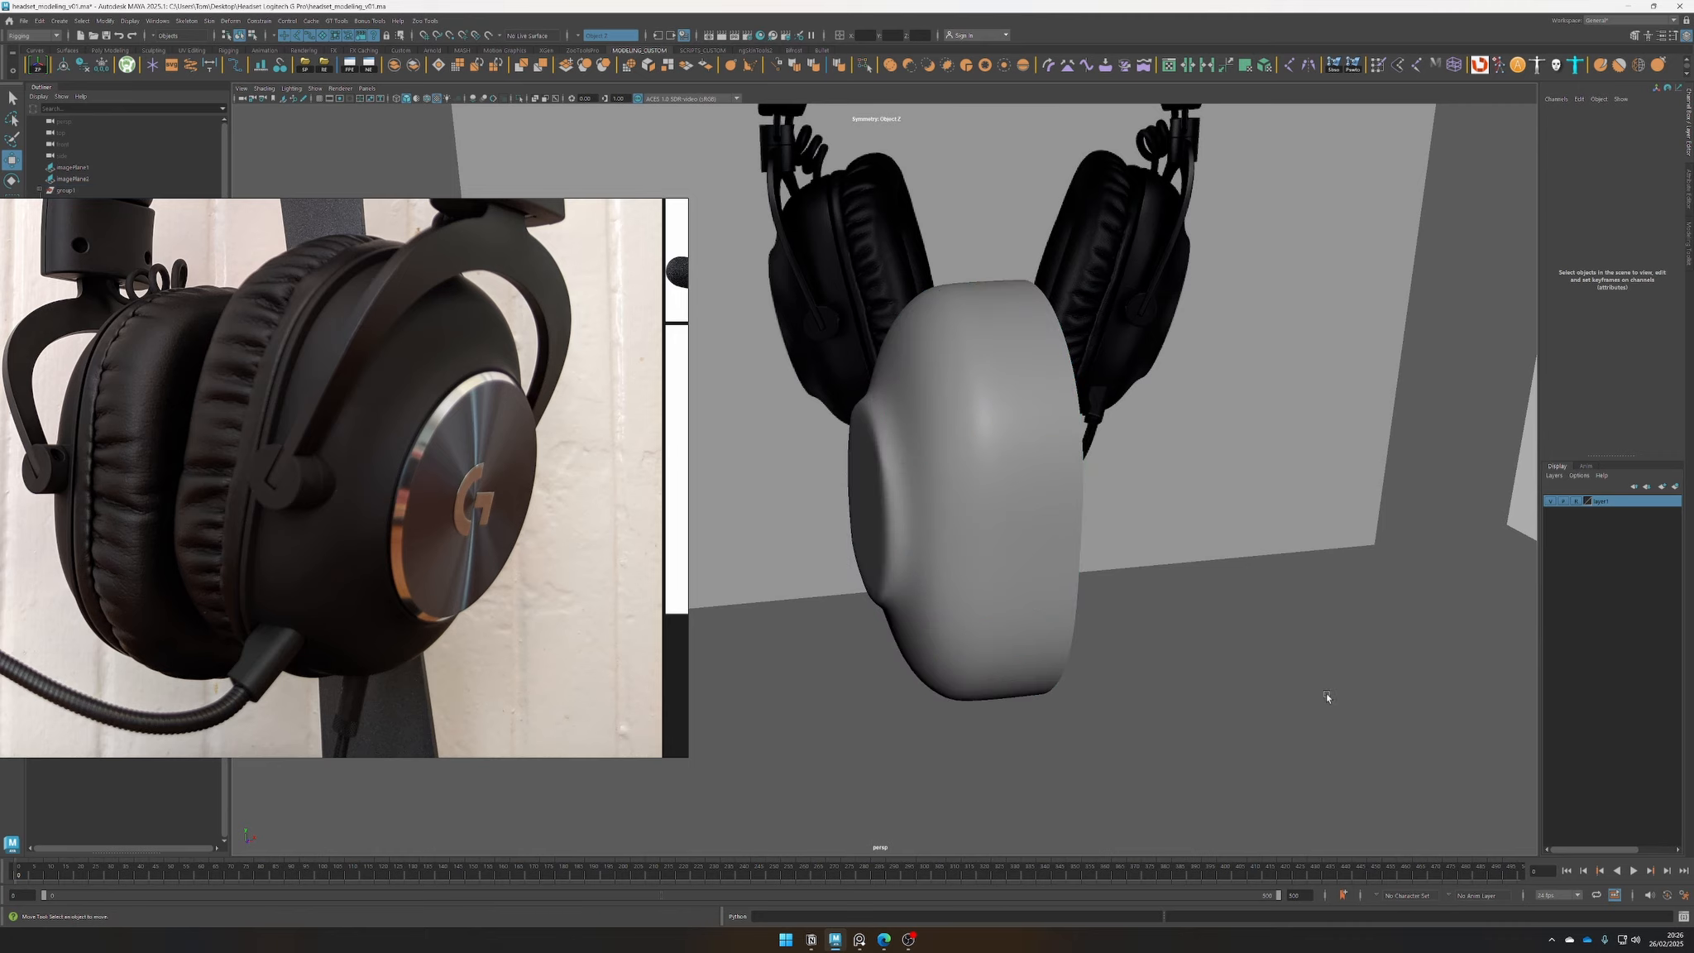
{"action": "left_click_drag", "start_coordinate": [1327, 697], "coordinate": [1099, 676], "text": "alt"}
Switch to the front view and display the selected ear cup in wireframe over the headset reference
{"action": "key", "text": "space"}
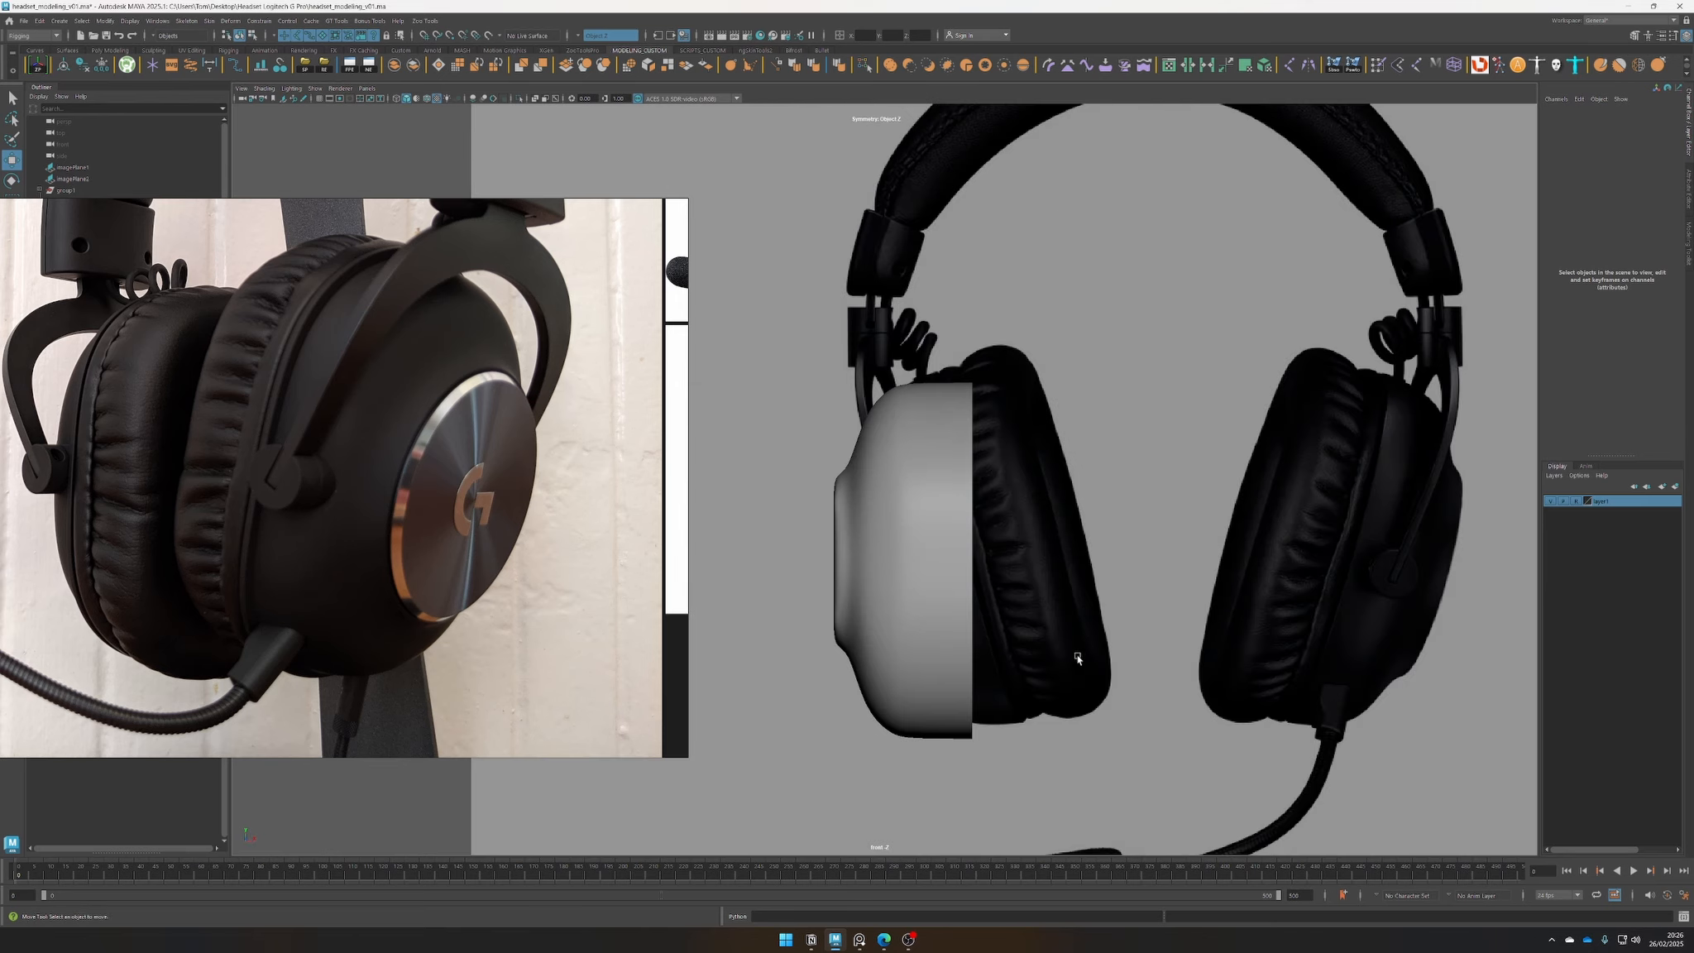
{"action": "middle_click_drag", "start_coordinate": [947, 638], "coordinate": [1088, 542], "text": "alt"}
{"action": "right_click_drag", "start_coordinate": [1088, 541], "coordinate": [1029, 549], "text": "alt"}
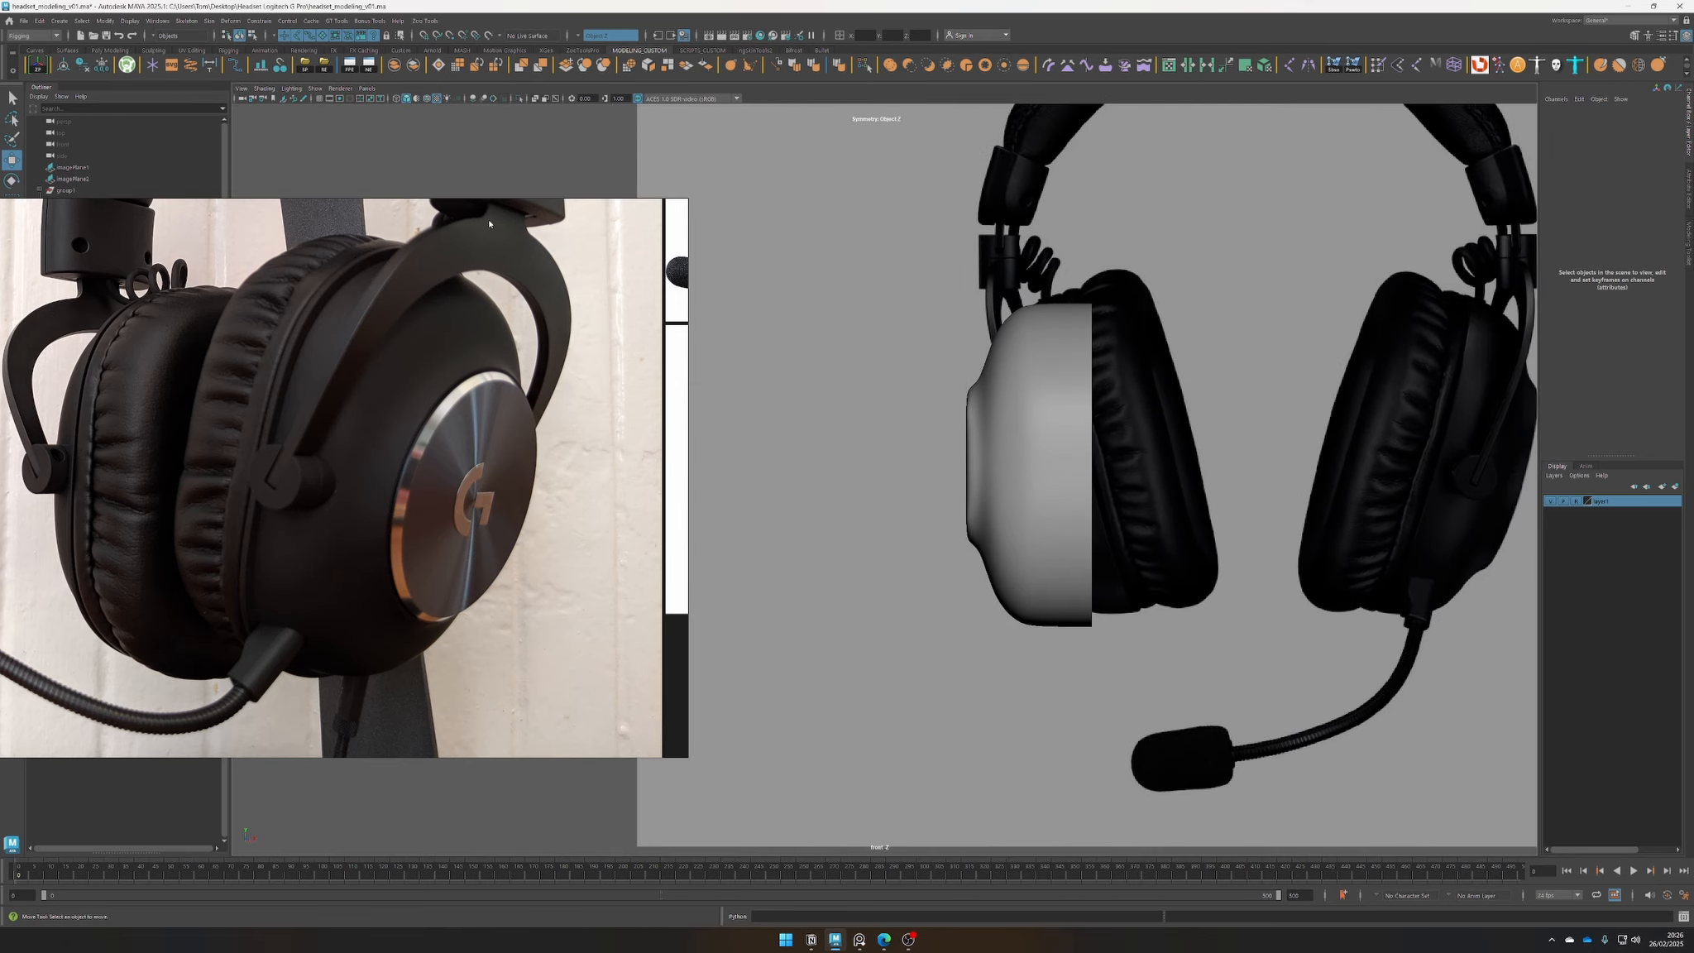
{"action": "left_click", "coordinate": [1012, 496]}
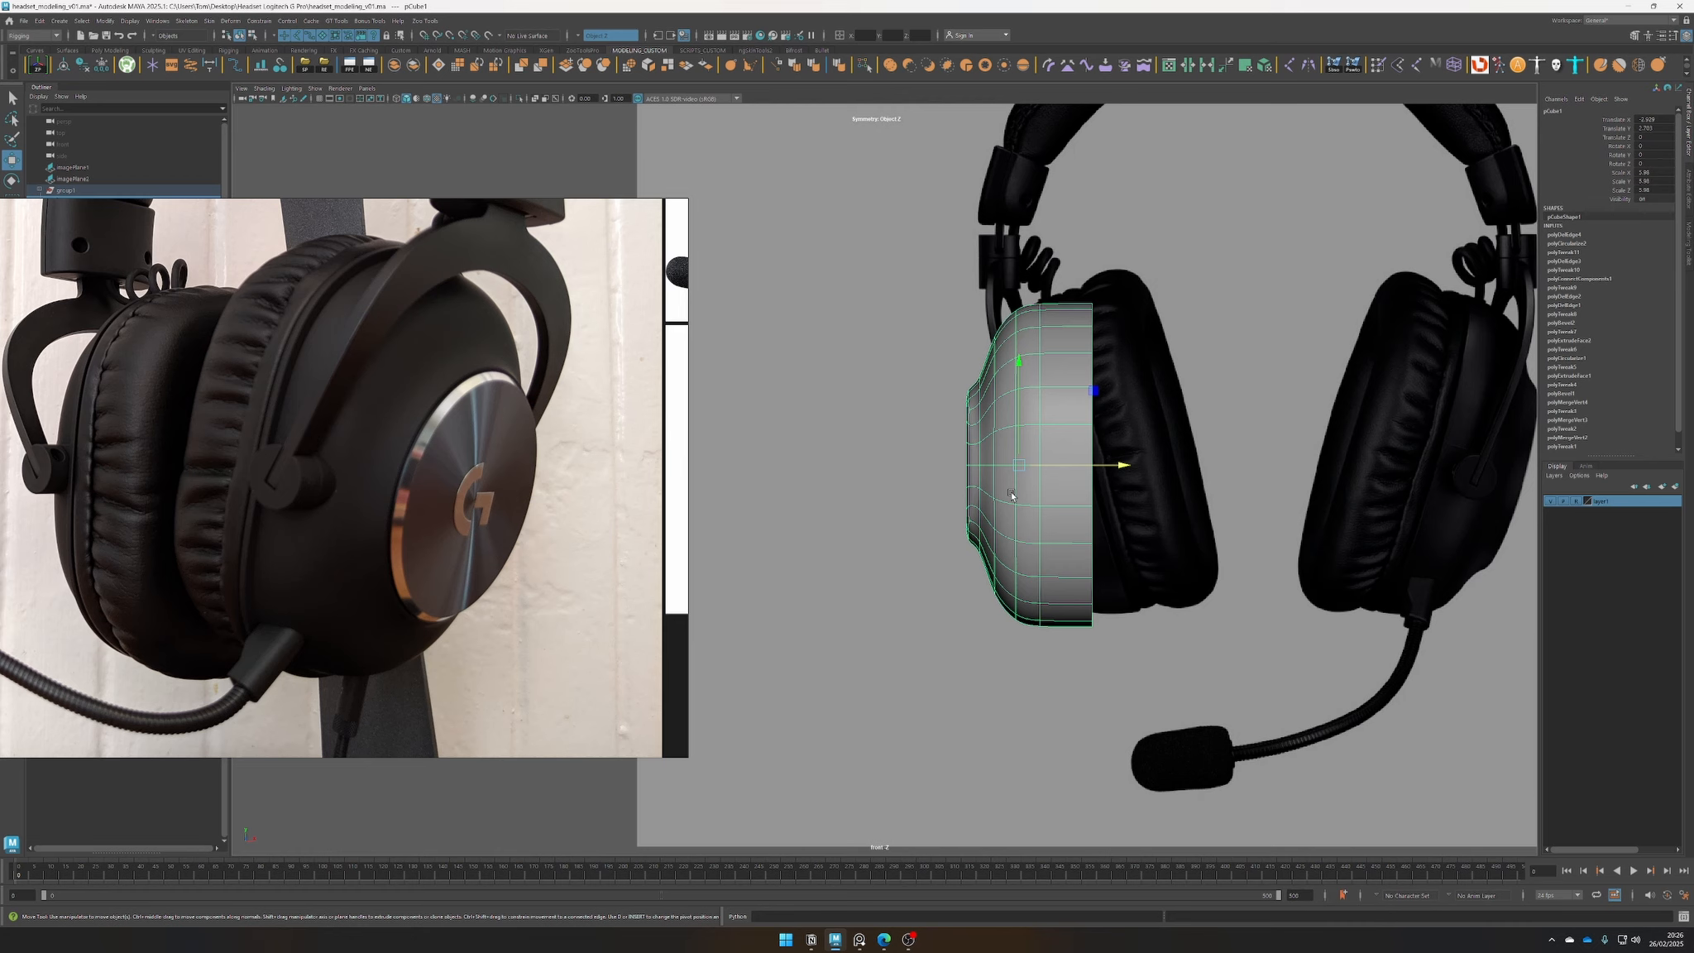
{"action": "key", "text": "4"}
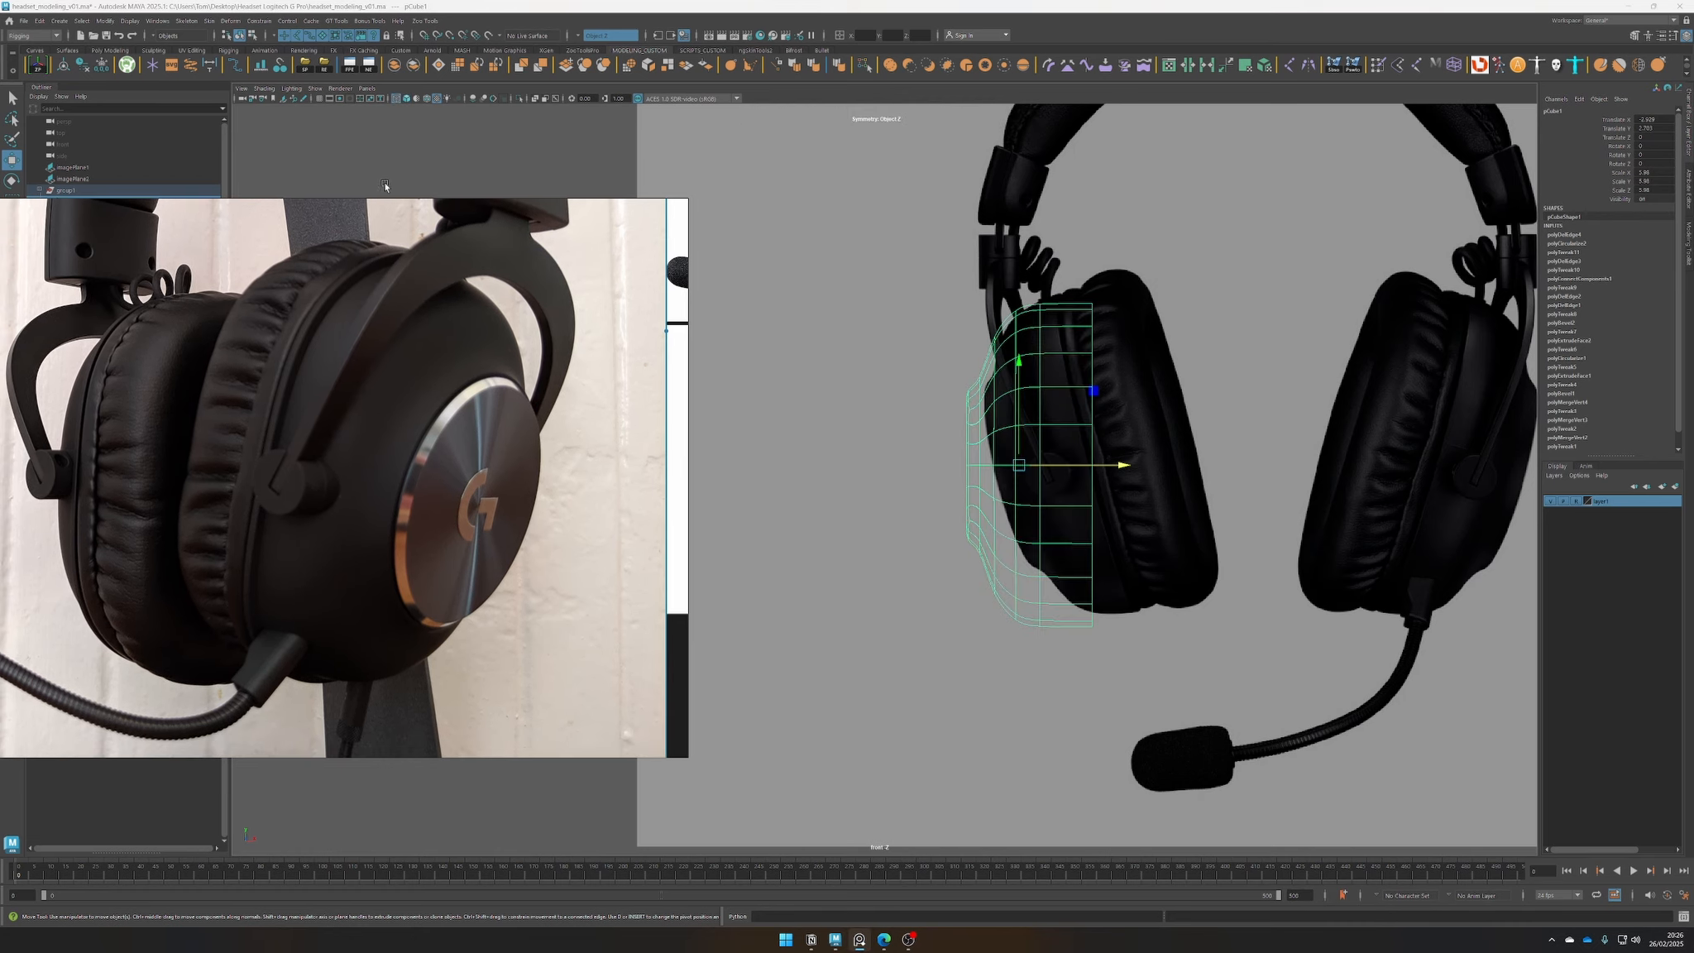
Zoom the reference board out to its full image set and move it away from the modeling window
{"action": "scroll", "coordinate": [389, 209], "scroll_direction": "down", "scroll_amount": 6}
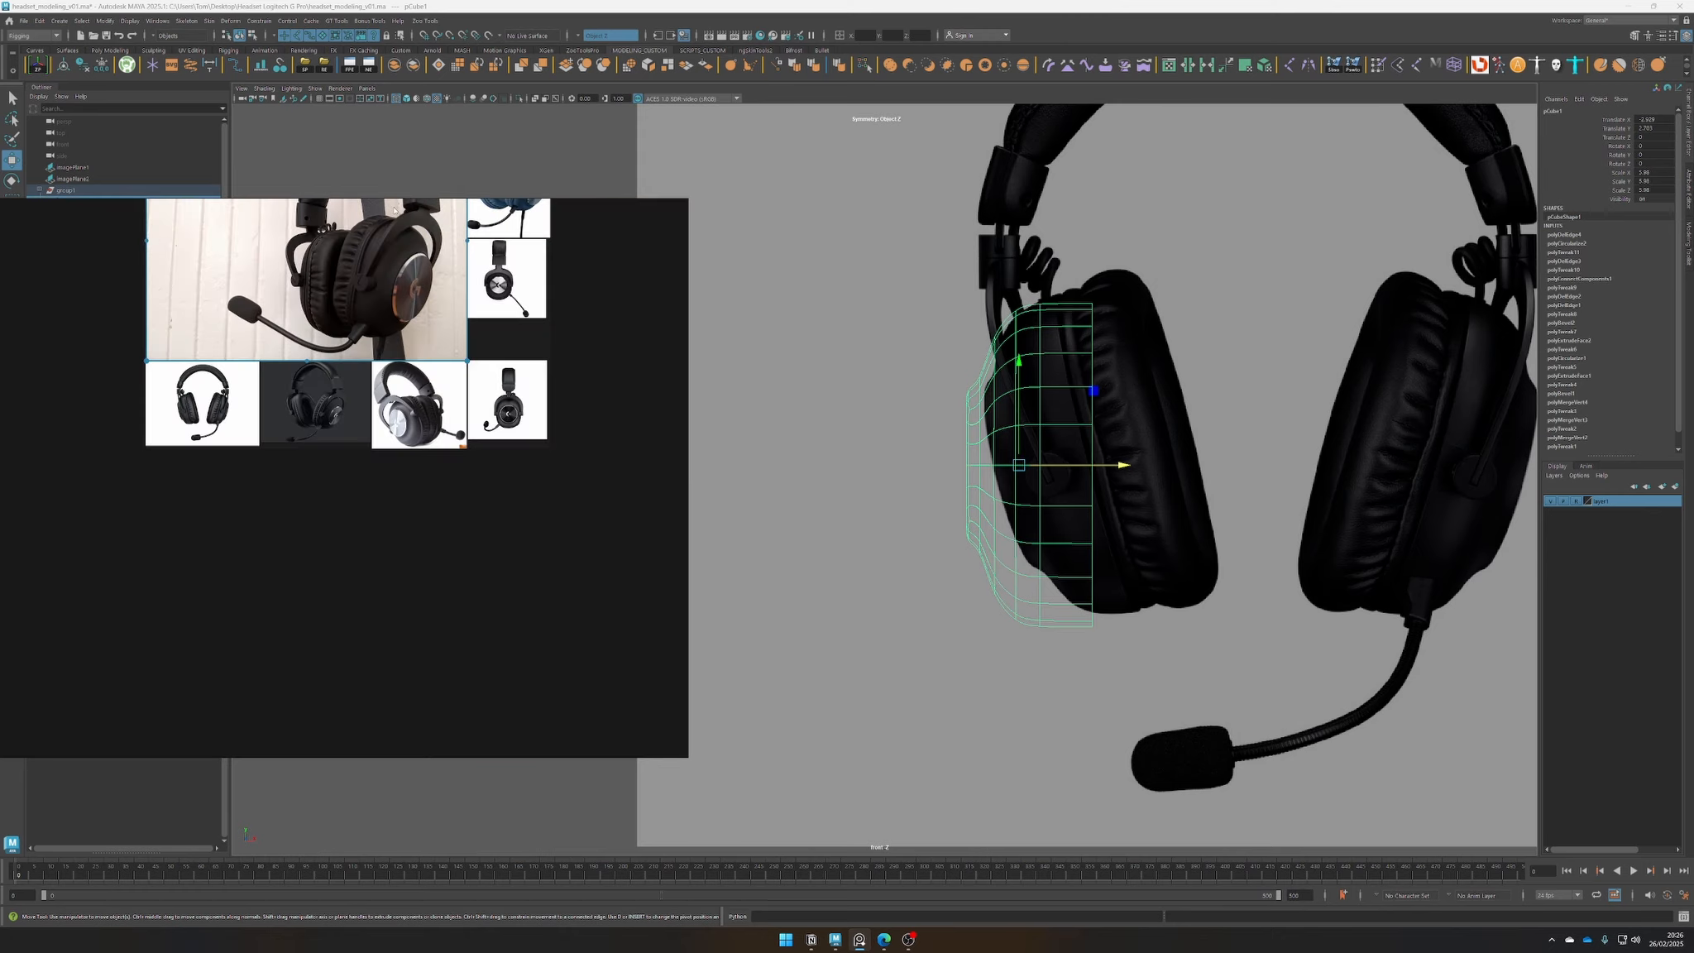
{"action": "scroll", "coordinate": [389, 207], "scroll_direction": "up", "scroll_amount": 3}
{"action": "right_click_drag", "start_coordinate": [608, 212], "coordinate": [0, 248]}
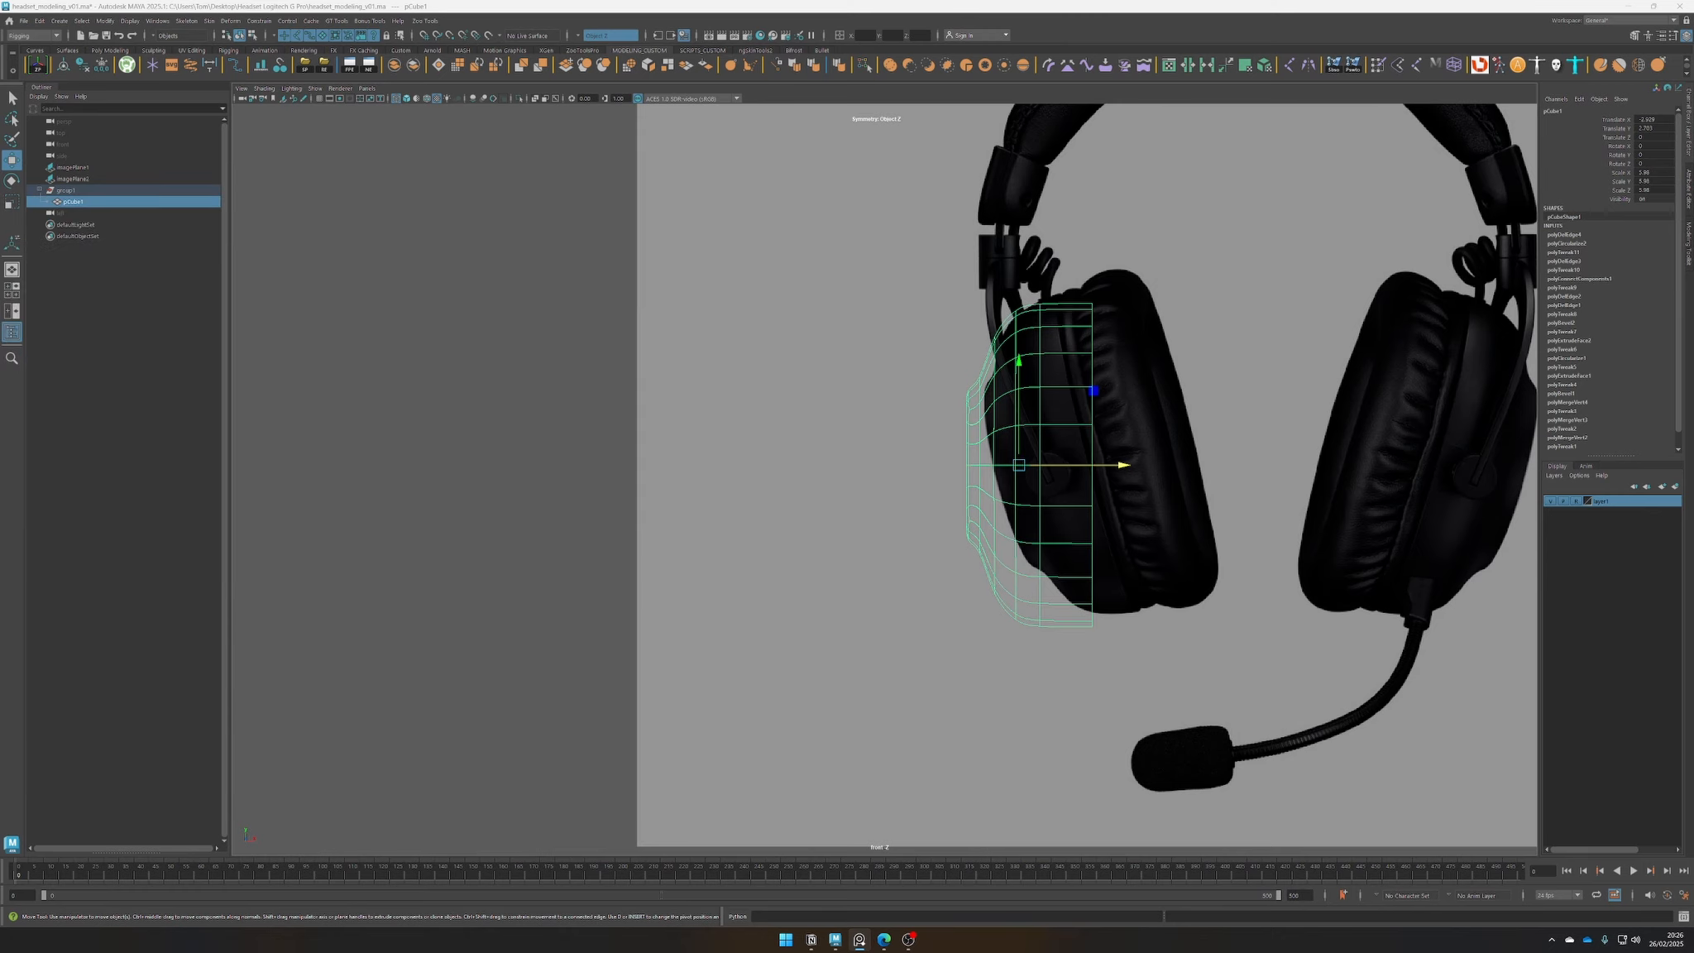
Rotate and move group1 so the ear cup follows the tilt and position of the reference cup it overlaps
{"action": "left_click", "coordinate": [108, 303]}
{"action": "left_click", "coordinate": [74, 191]}
{"action": "scroll", "coordinate": [889, 378], "scroll_direction": "up", "scroll_amount": 3}
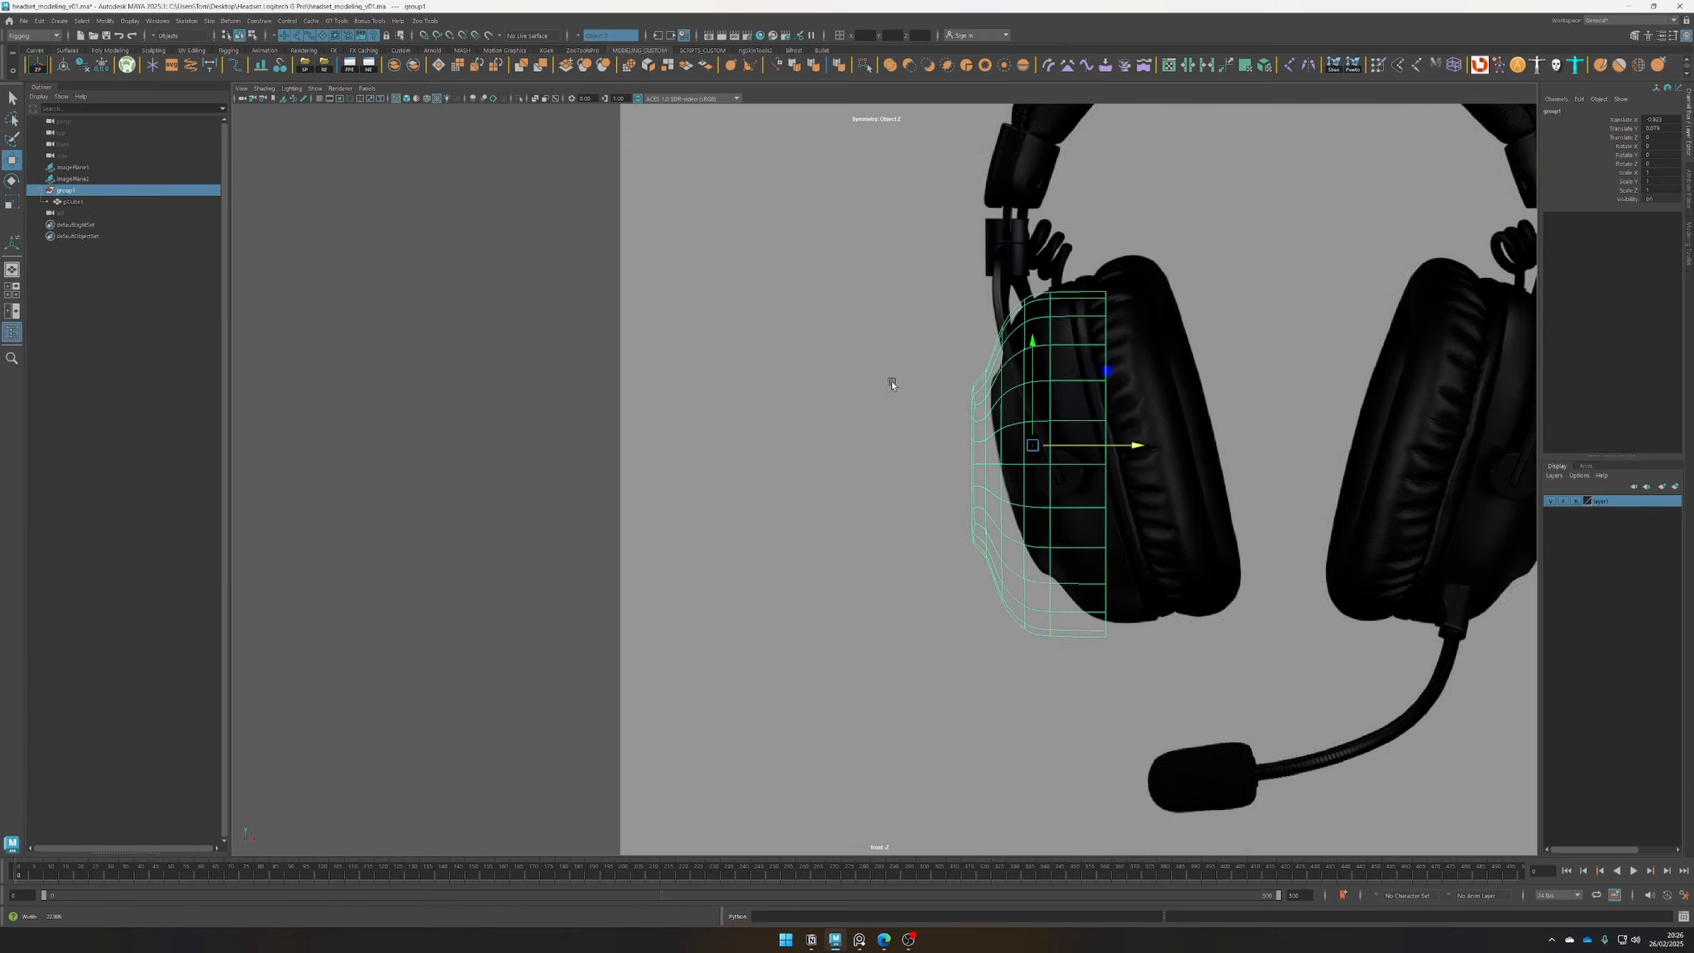
{"action": "middle_click_drag", "start_coordinate": [1117, 436], "coordinate": [980, 426], "text": "alt"}
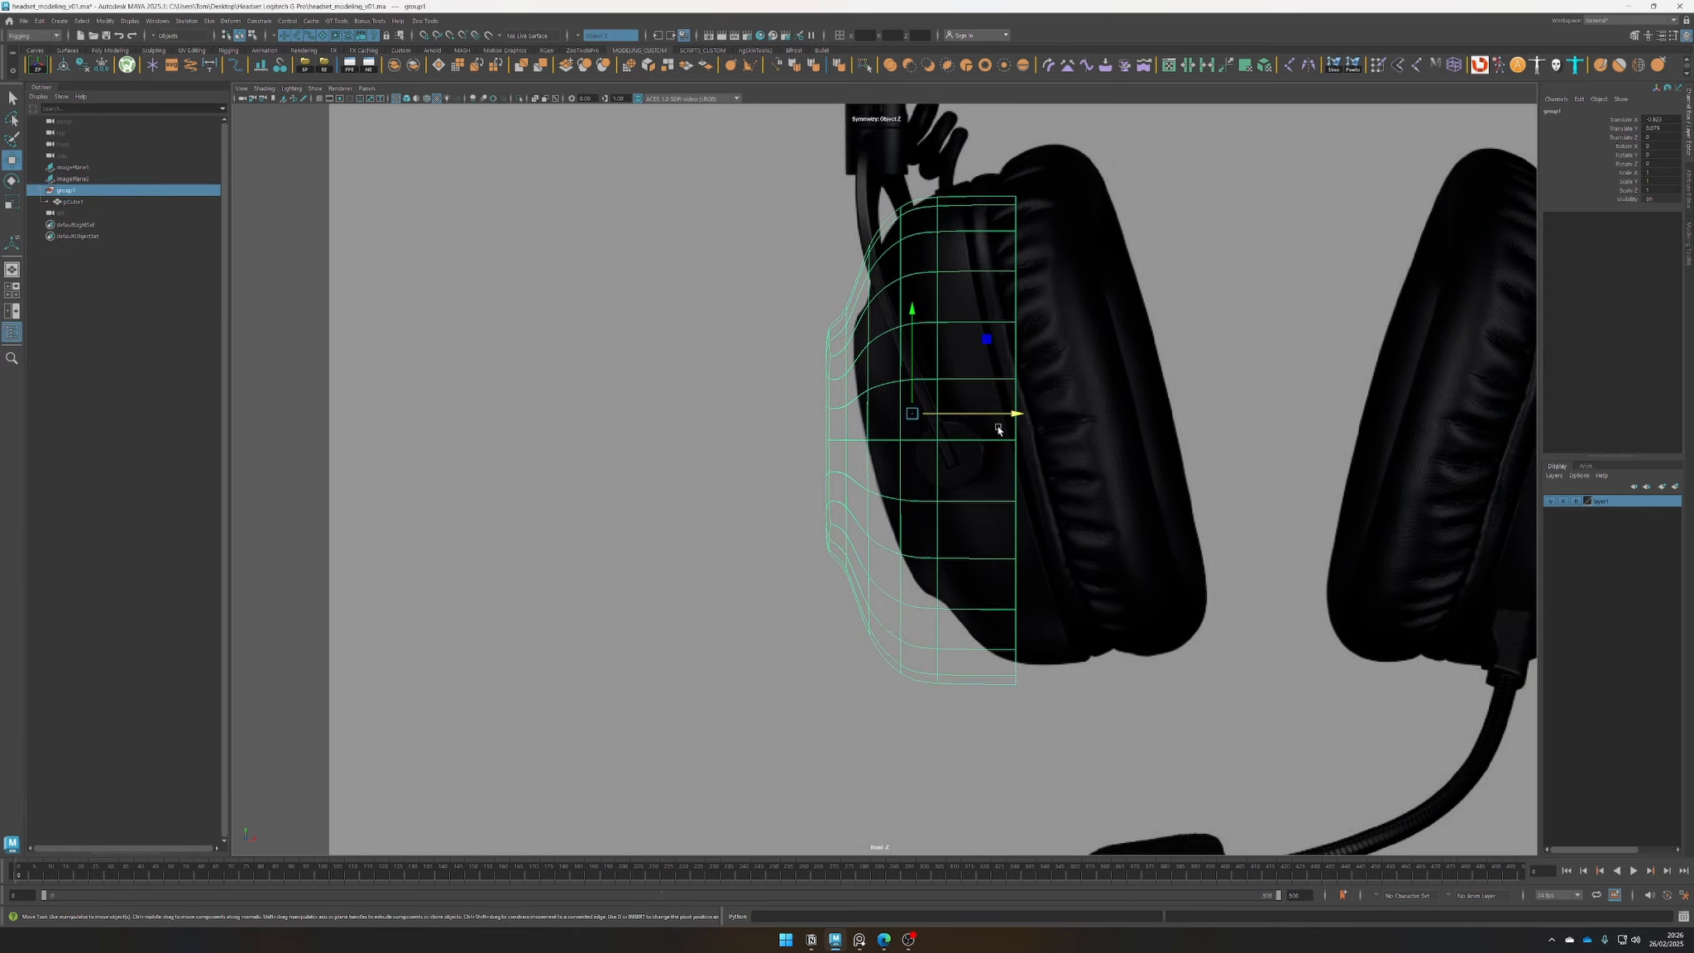
{"action": "left_click", "coordinate": [75, 70]}
{"action": "key", "text": "e"}
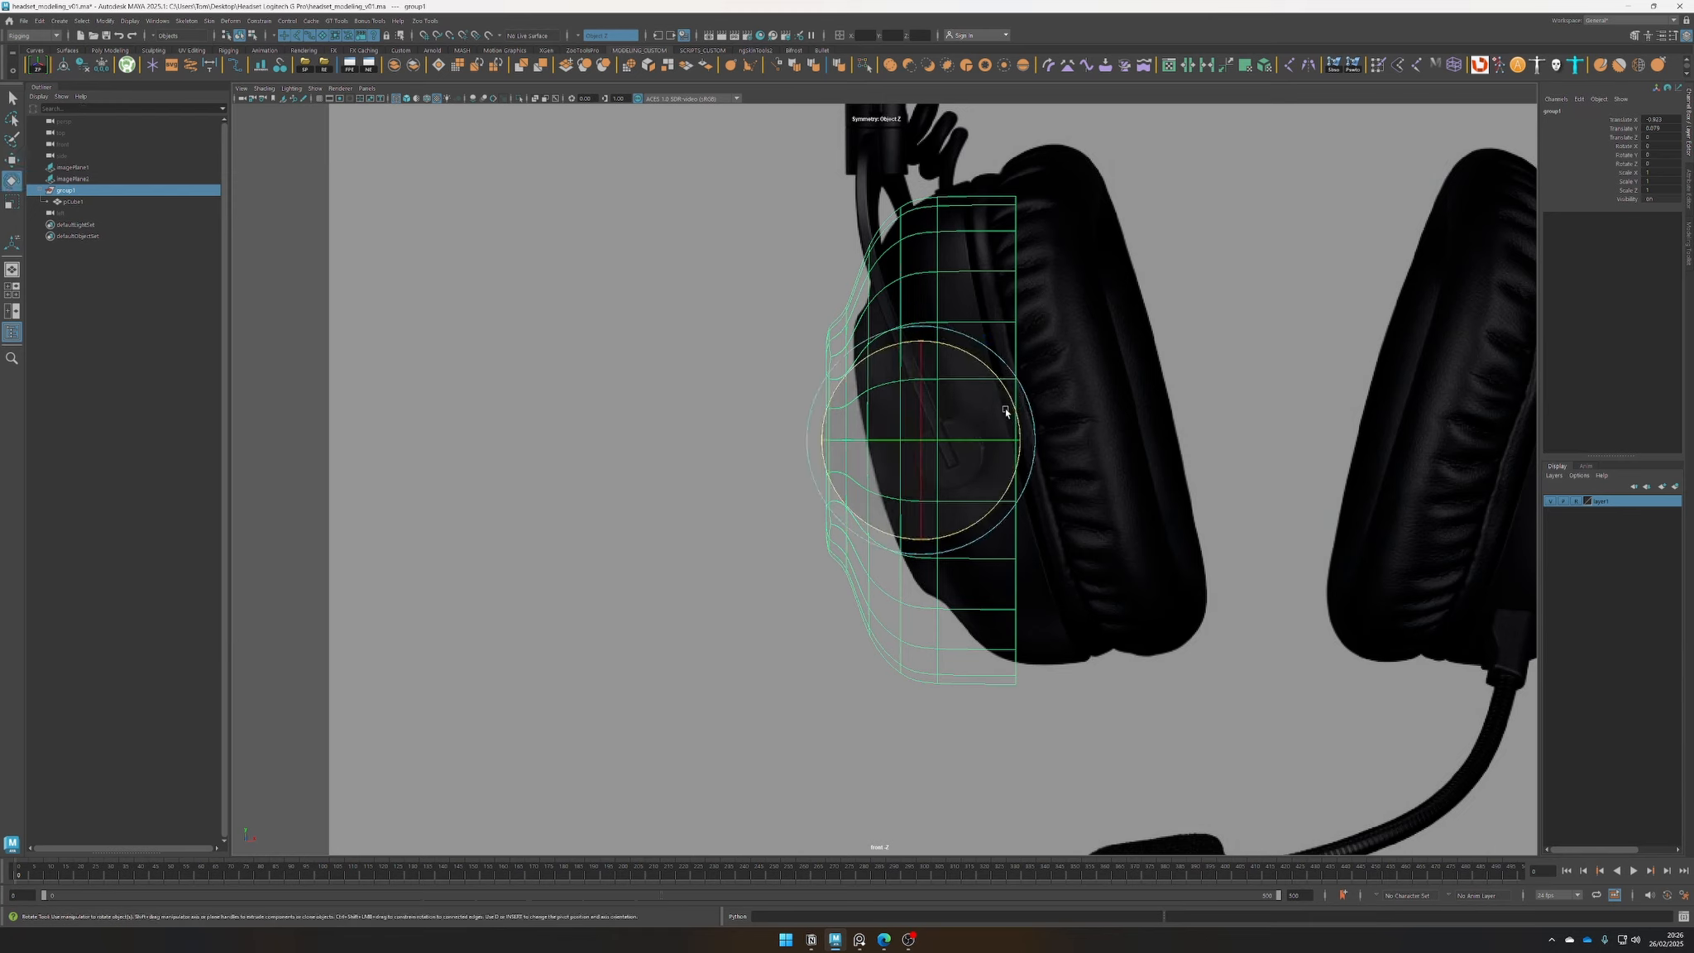
{"action": "left_click_drag", "start_coordinate": [1005, 411], "coordinate": [1044, 412]}
{"action": "key", "text": "w"}
{"action": "key", "text": "e"}
{"action": "key", "text": "w"}
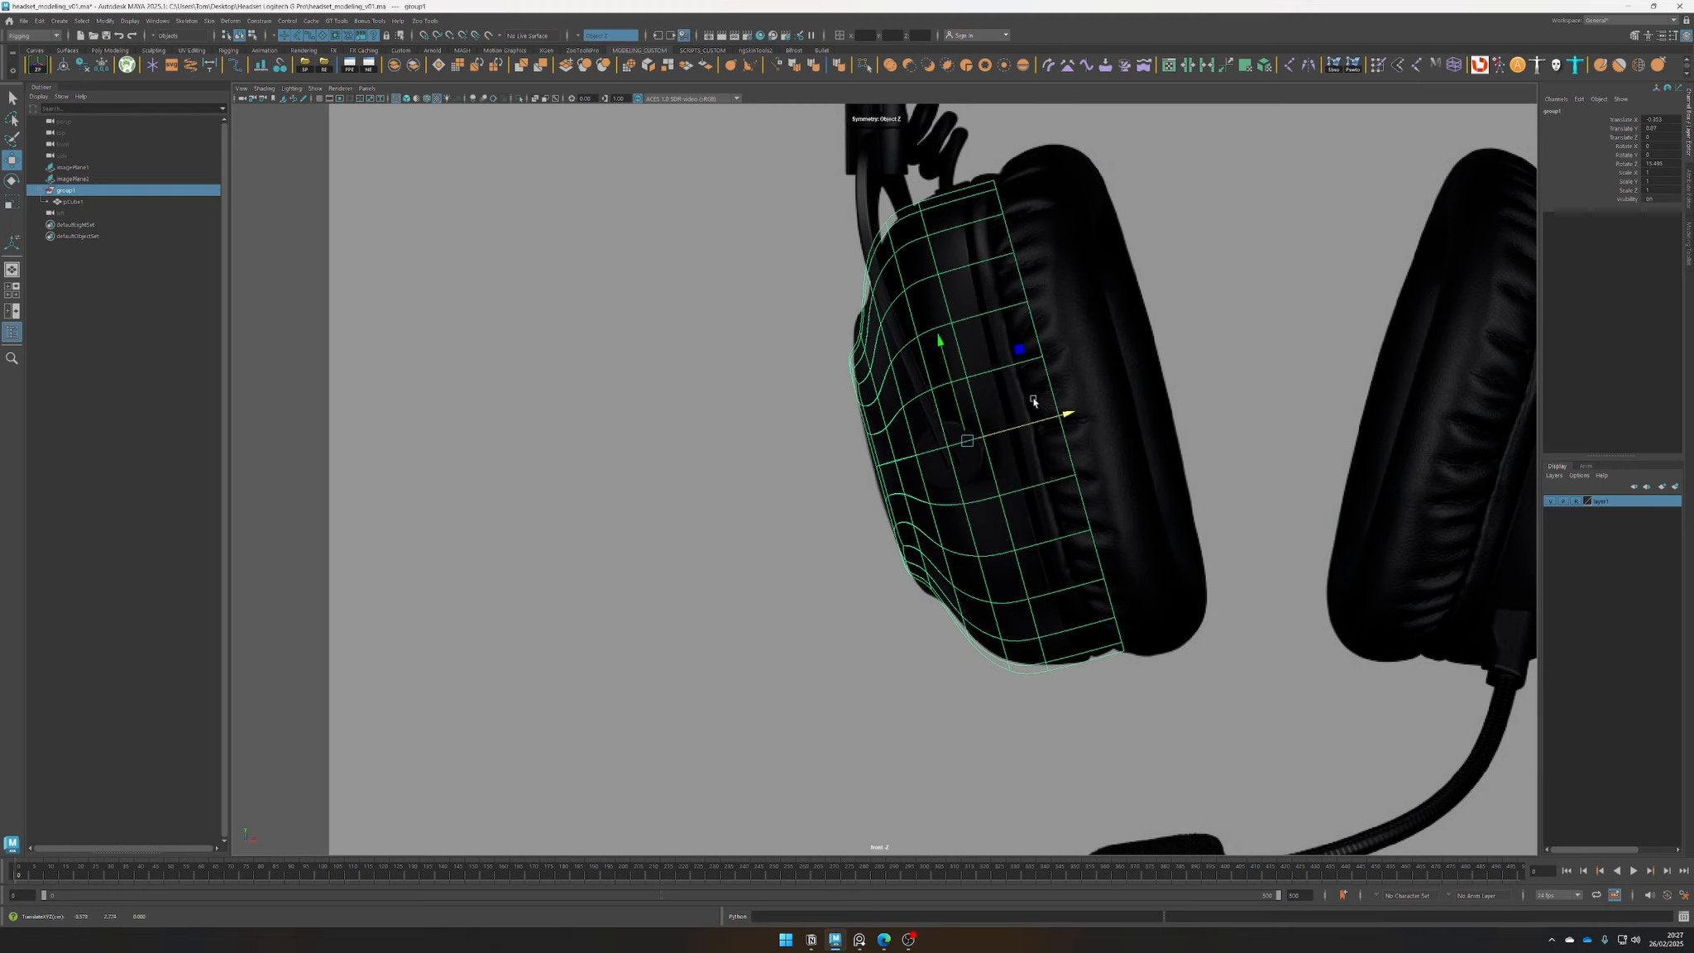
Scale group1 uniformly by a tiny amount to fine-tune its fit against the reference cup
{"action": "key", "text": "r"}
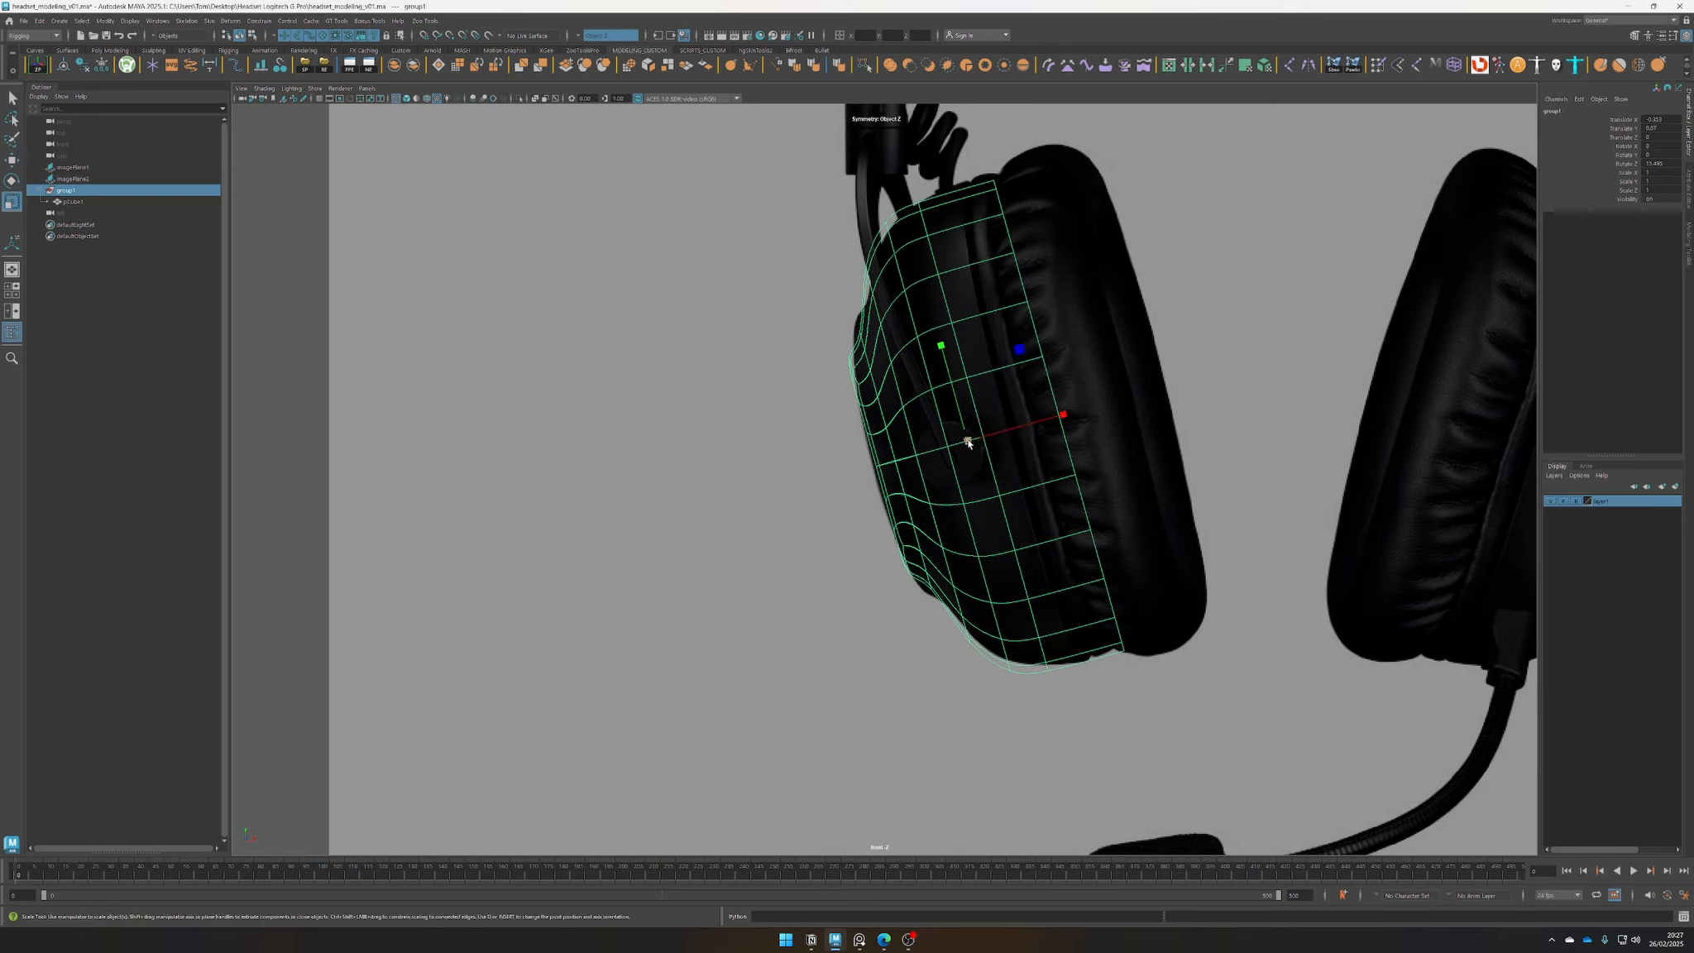
{"action": "left_click_drag", "start_coordinate": [967, 445], "coordinate": [970, 442]}
{"action": "key", "text": "w"}
Pull the ear cup's inner rim edge loop back to the cushion seam, and select the neighbouring edge loop on the housing
{"action": "right_click", "coordinate": [1038, 370]}
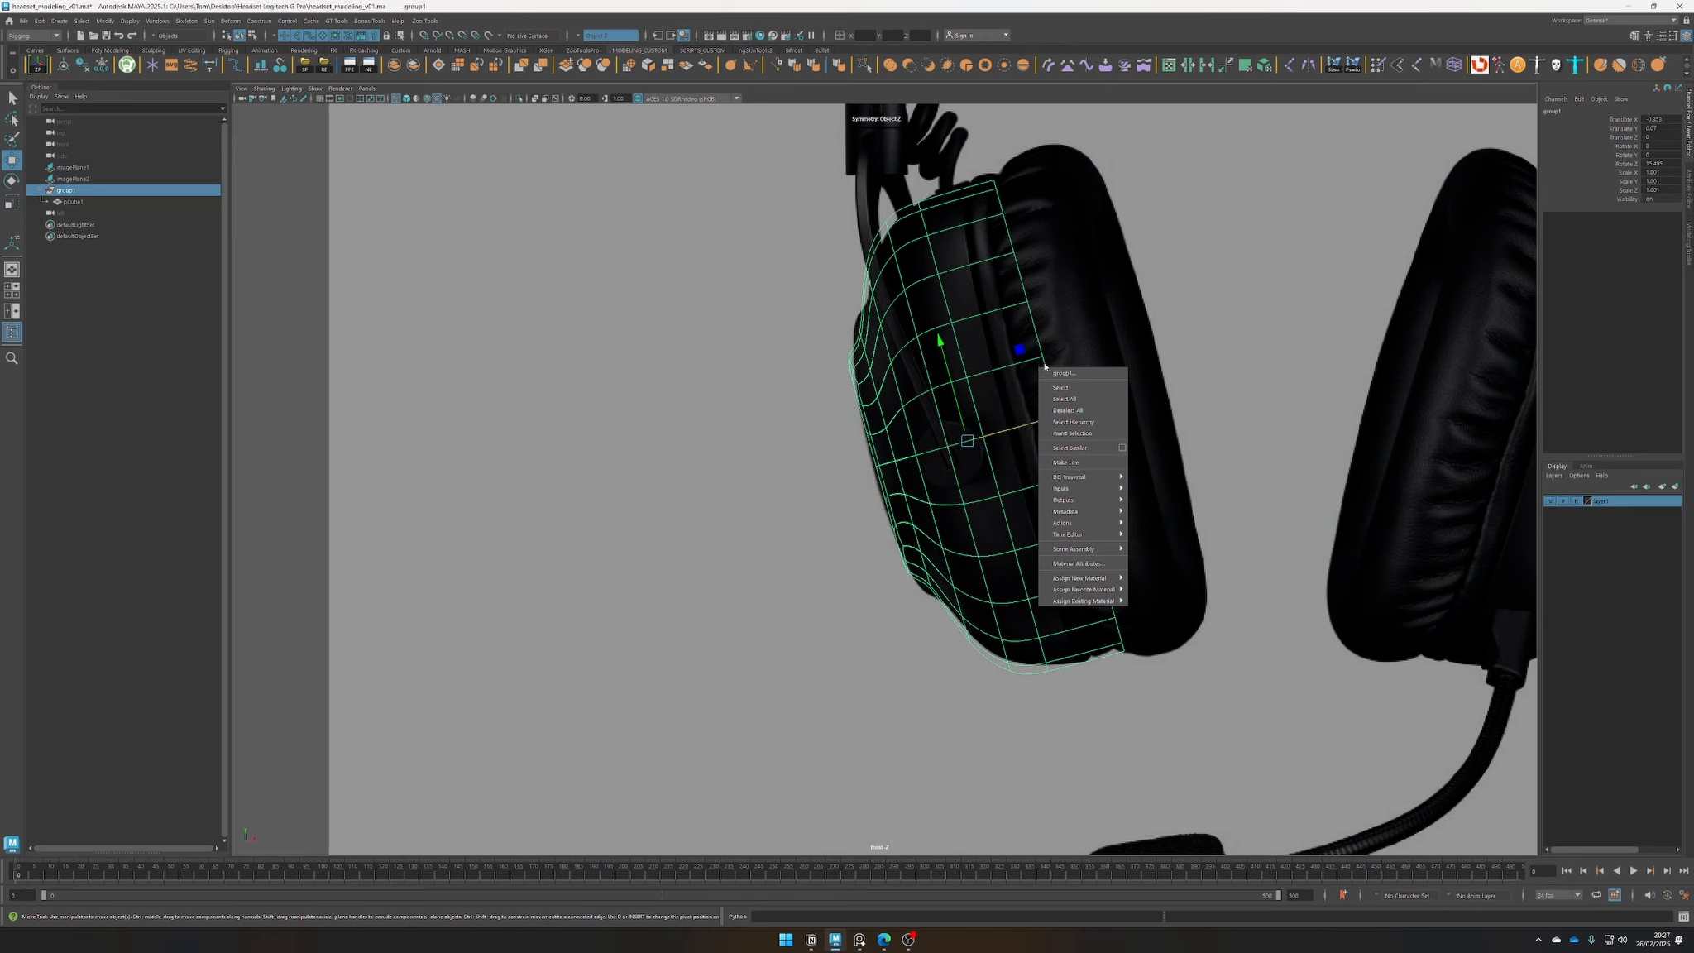
{"action": "left_click", "coordinate": [1003, 375]}
{"action": "left_click", "coordinate": [999, 370]}
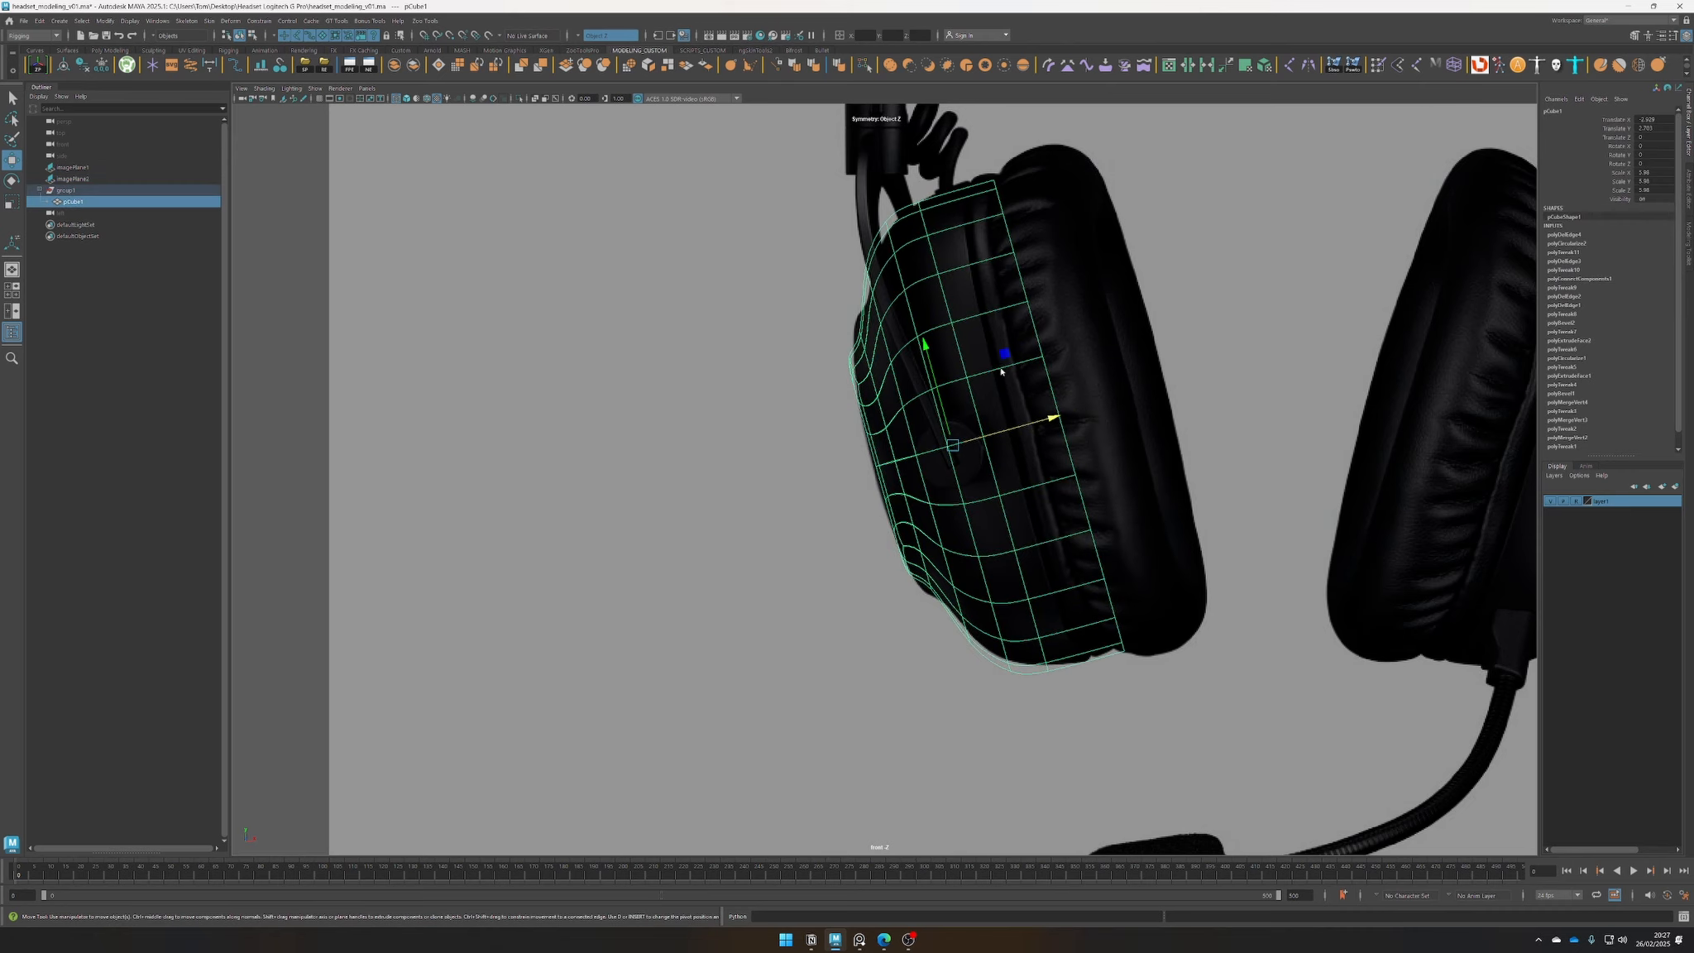
{"action": "right_click_drag", "start_coordinate": [1000, 370], "coordinate": [998, 335]}
{"action": "double_click", "coordinate": [1036, 344]}
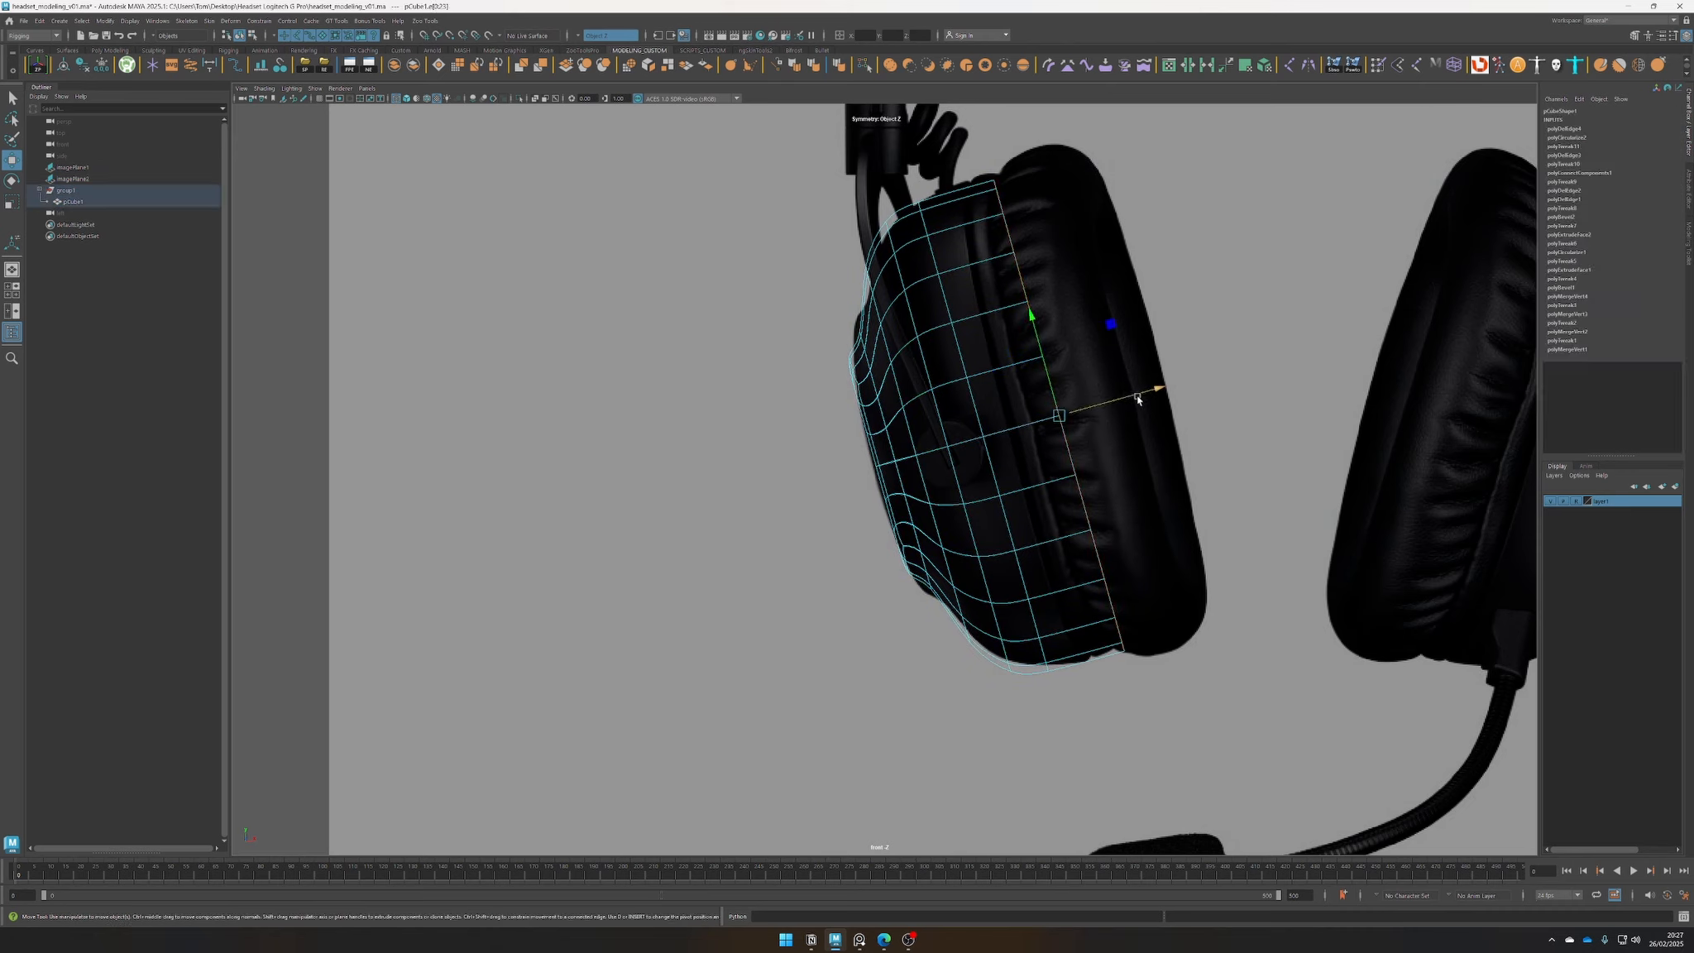
{"action": "left_click_drag", "start_coordinate": [1138, 396], "coordinate": [1114, 395]}
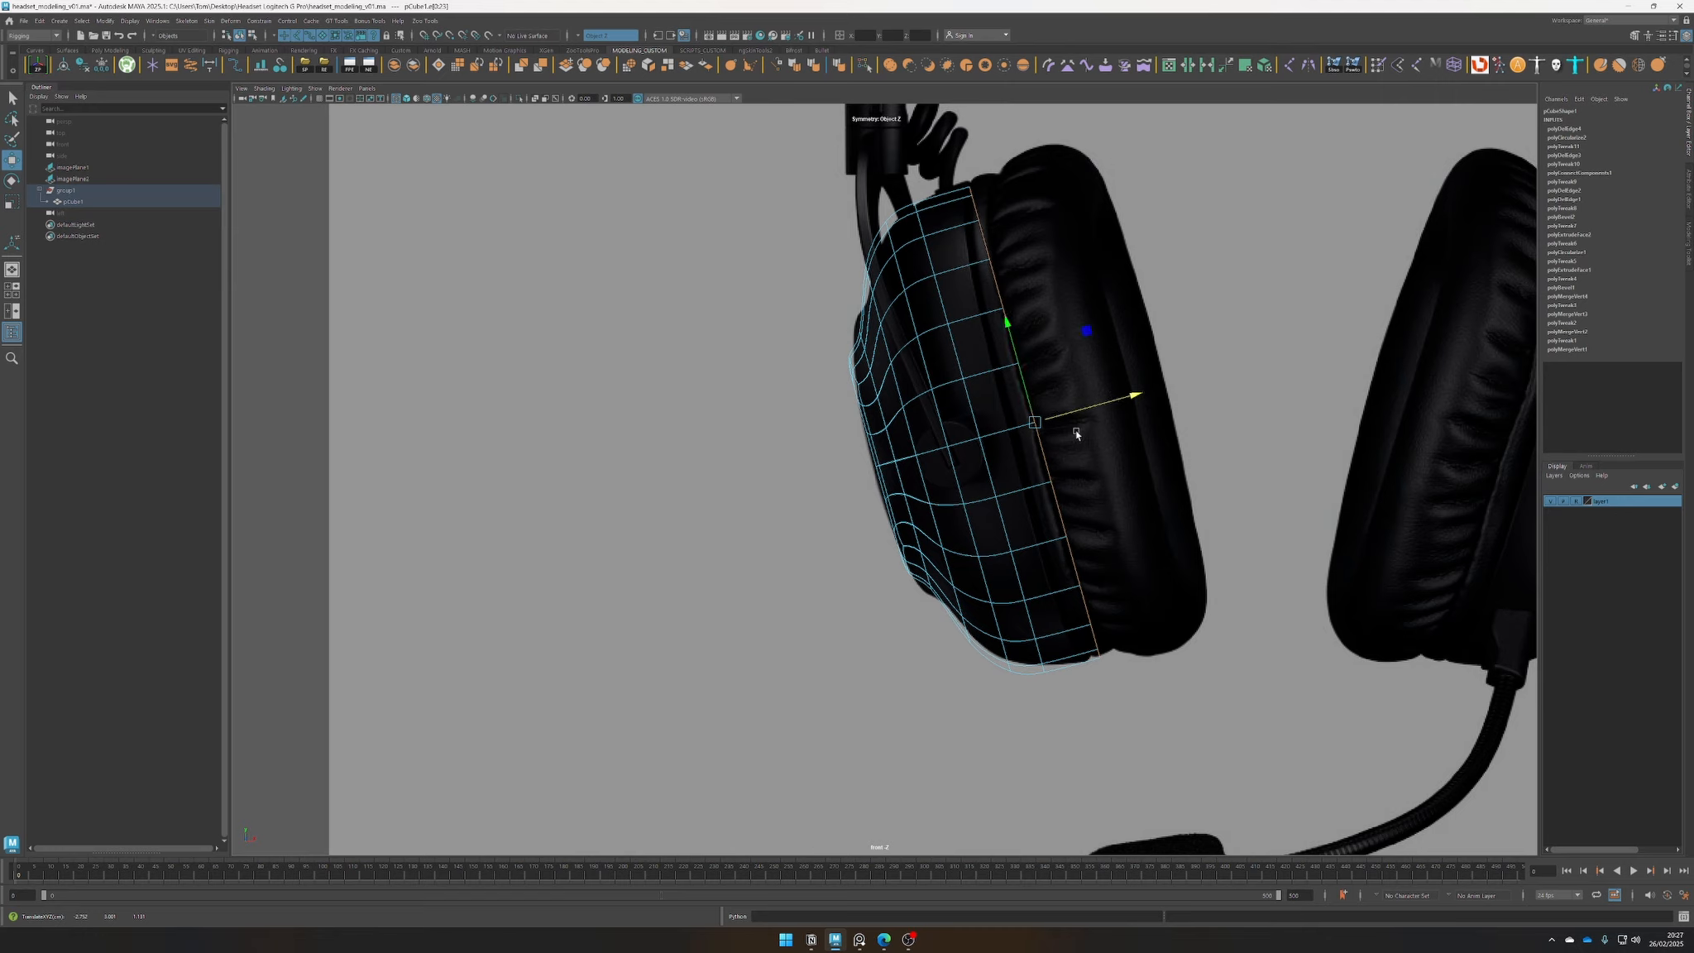
{"action": "double_click", "coordinate": [966, 395]}
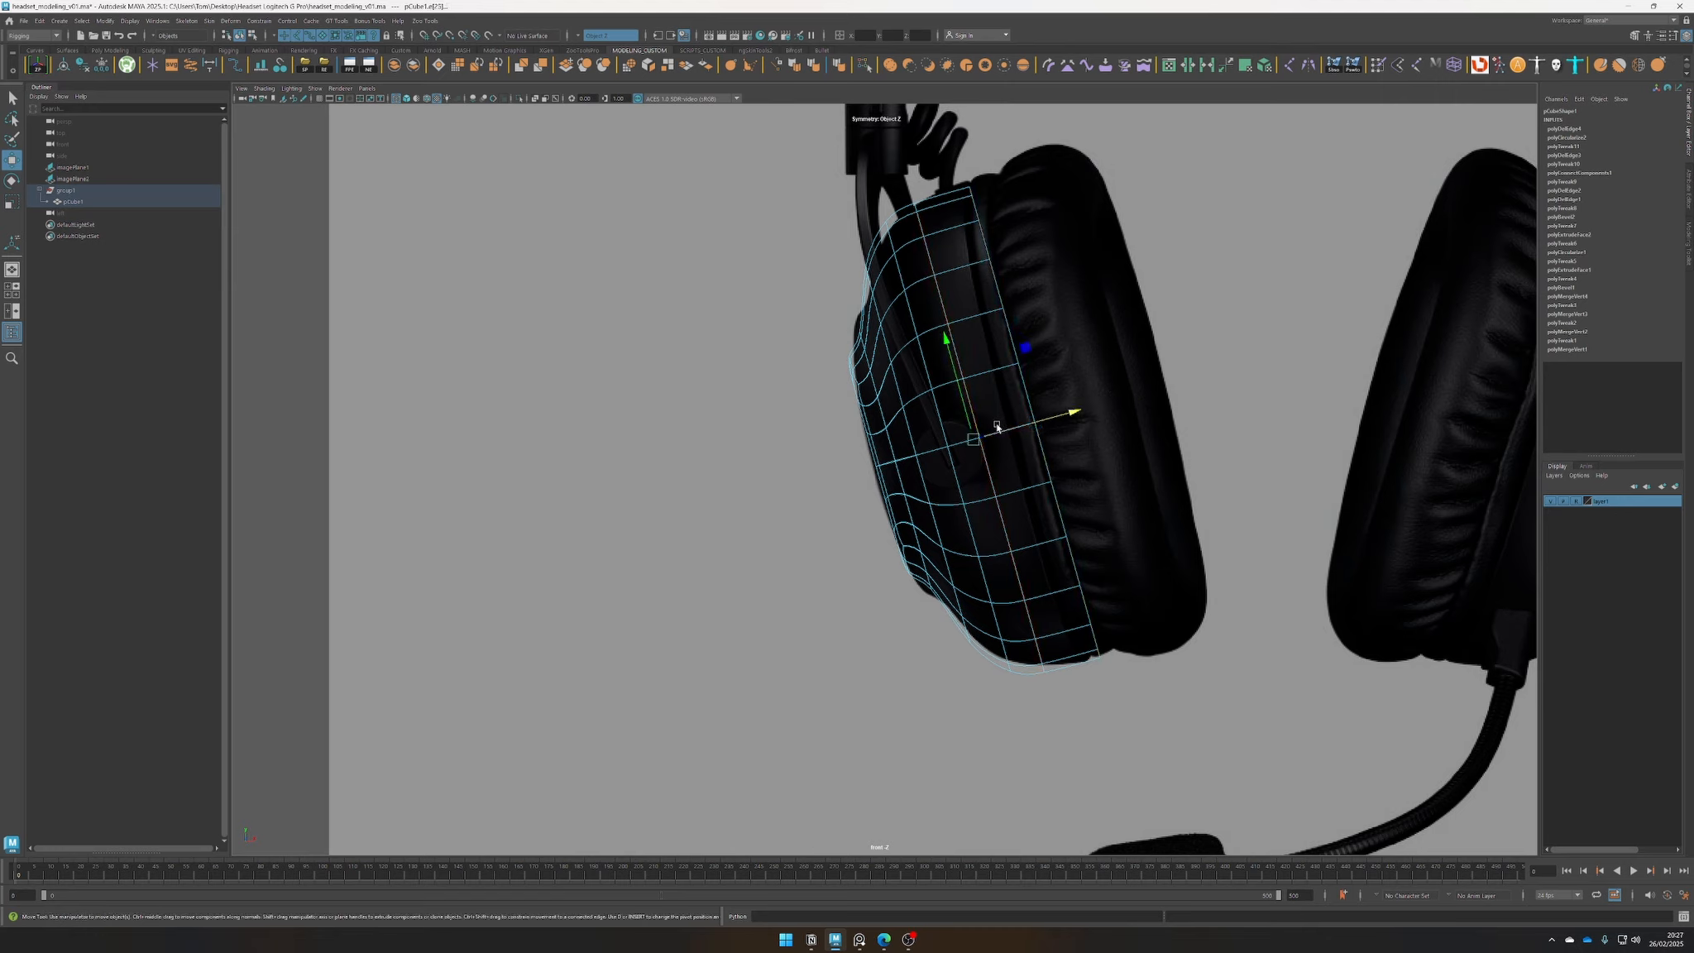
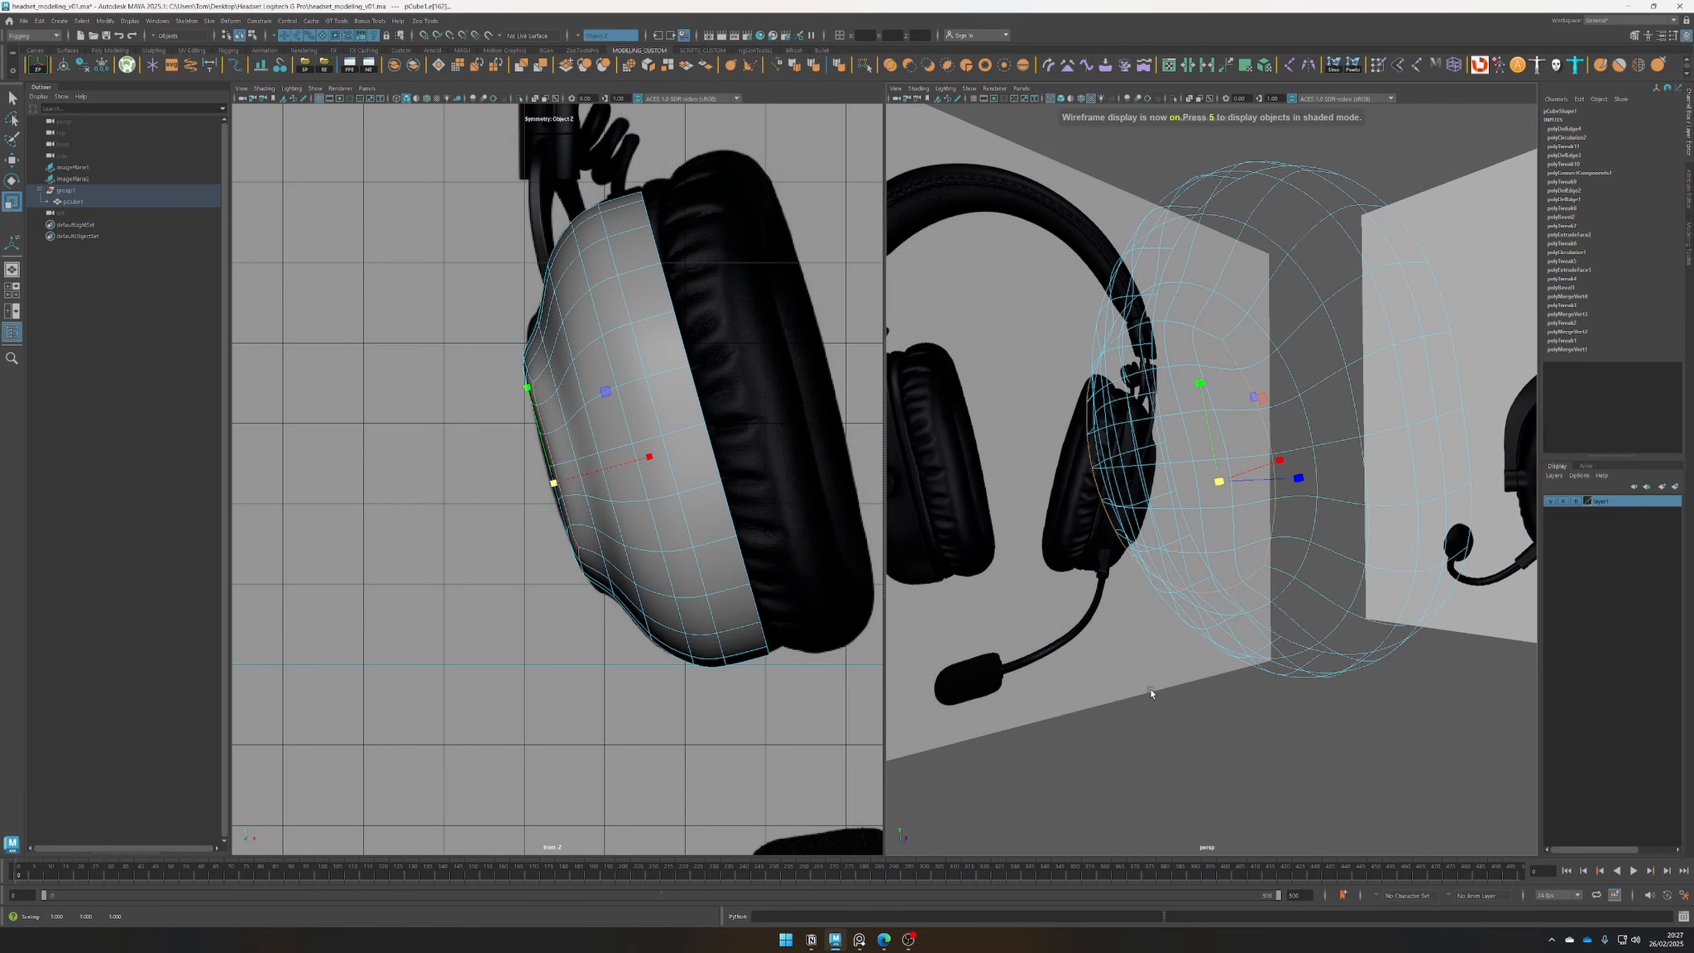
Shade the perspective view, show the front view in wireframe and scale up the disc's front rim edge loop
{"action": "key", "text": "5"}
{"action": "left_click_drag", "start_coordinate": [1215, 651], "coordinate": [1198, 612], "text": "alt"}
{"action": "left_click", "coordinate": [1173, 374]}
{"action": "right_click_drag", "start_coordinate": [1113, 576], "coordinate": [1278, 606], "text": "alt"}
{"action": "scroll", "coordinate": [594, 505], "scroll_direction": "up", "scroll_amount": 2}
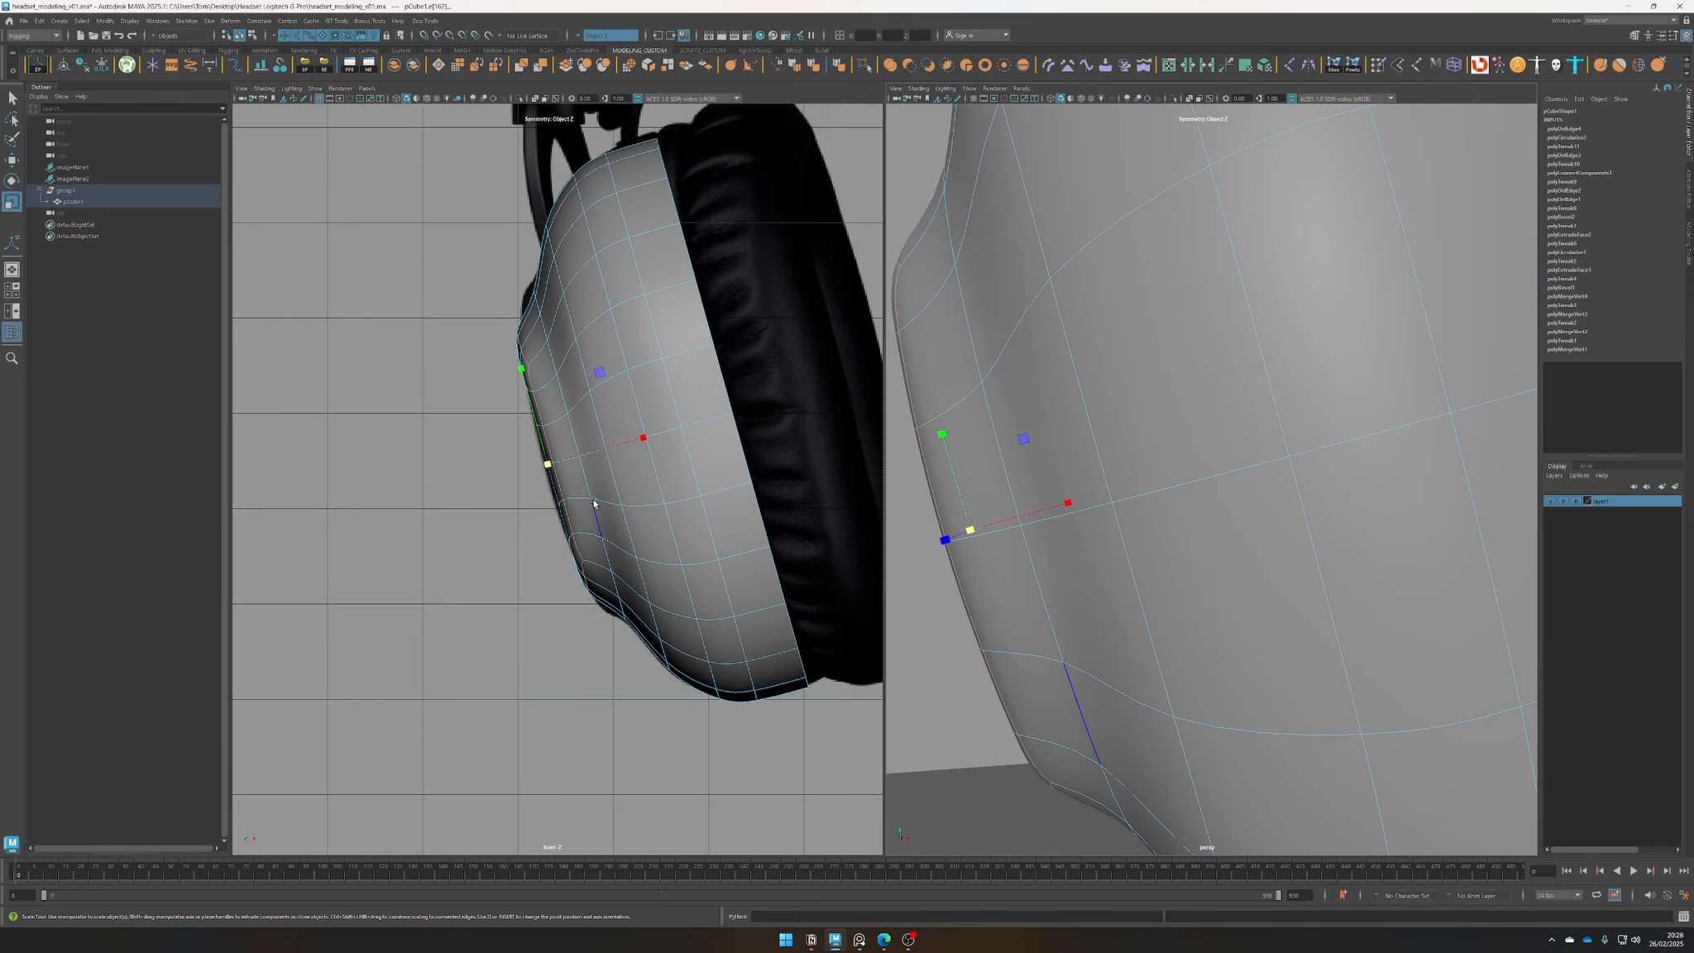
{"action": "key", "text": "4"}
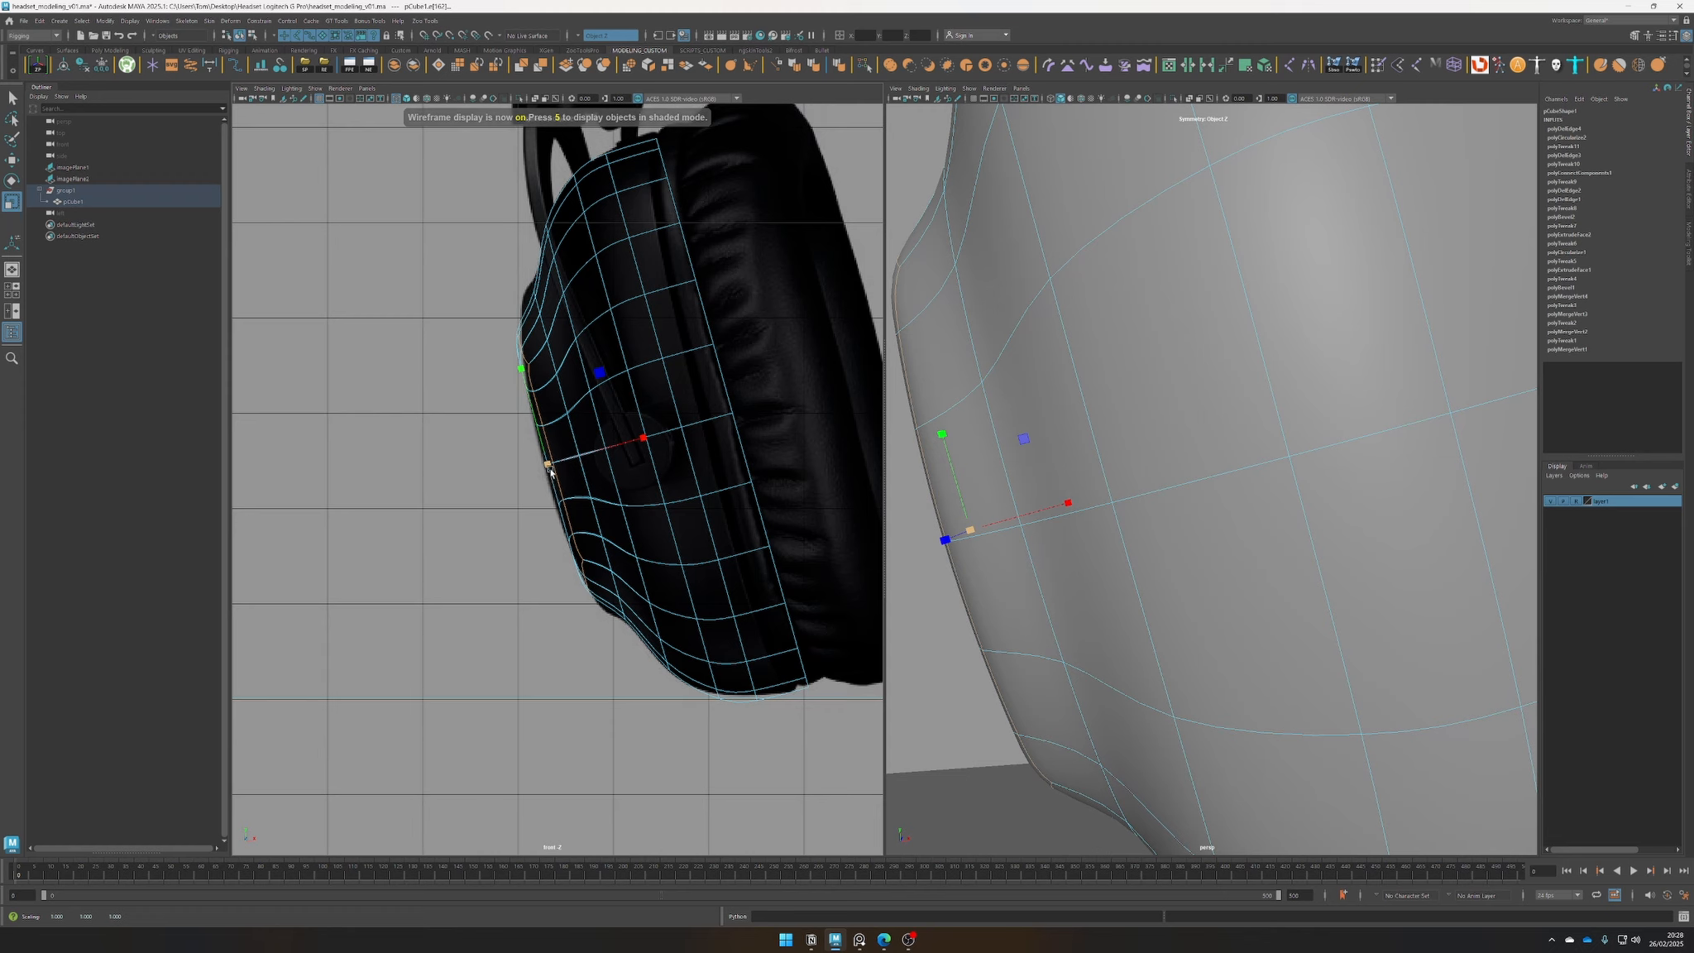
{"action": "left_click_drag", "start_coordinate": [550, 469], "coordinate": [590, 461]}
Try shifting the disc's front rim edge loop inward along the cup's axis, and undo the move
{"action": "key", "text": "w"}
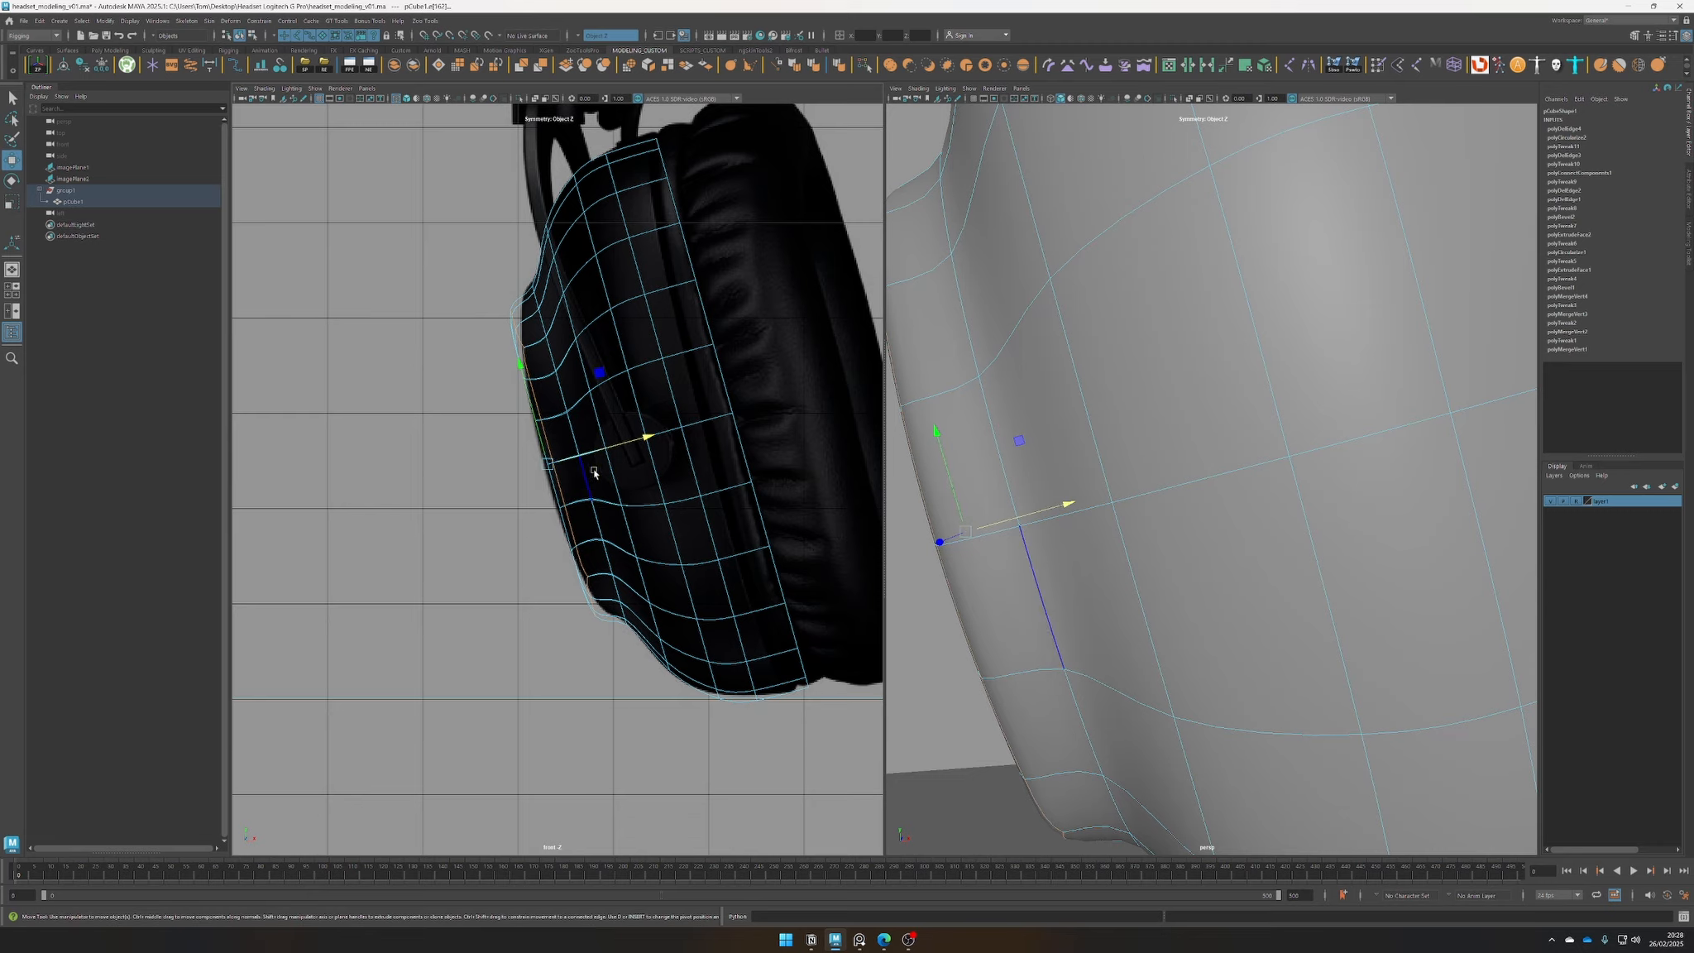
{"action": "mouse_move", "coordinate": [612, 449]}
{"action": "left_mouse_down"}
{"action": "mouse_move", "coordinate": [645, 440]}
{"action": "mouse_move", "coordinate": [632, 443]}
{"action": "left_mouse_up"}
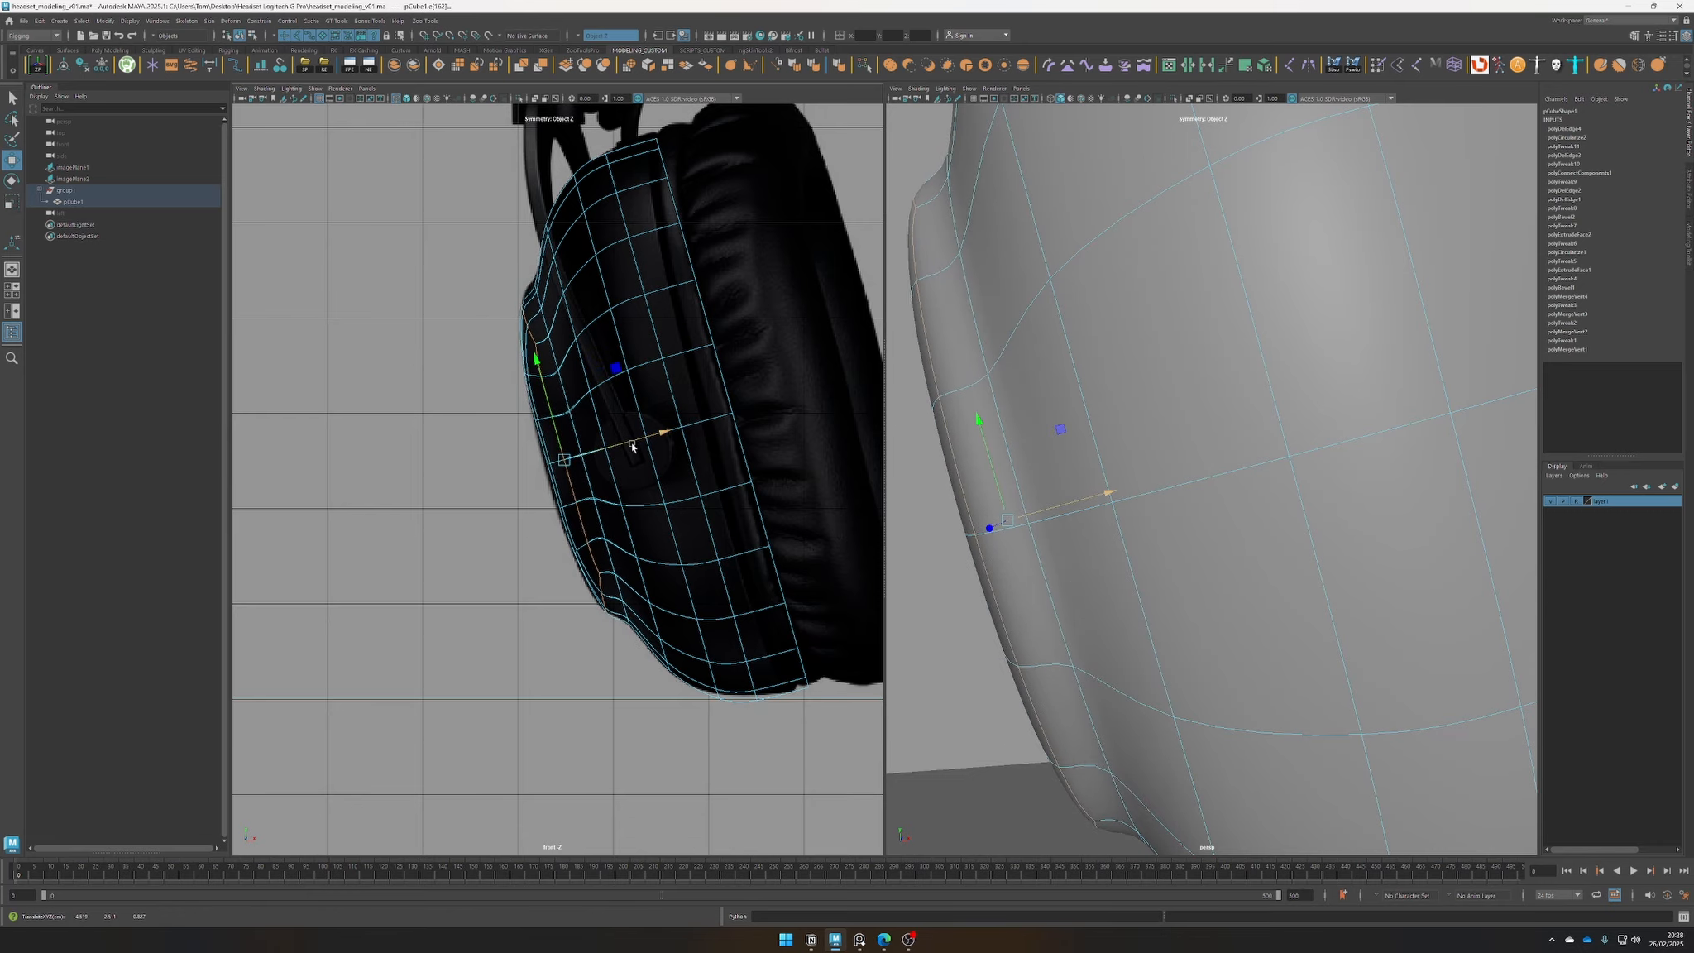
{"action": "key", "text": "ctrl+z"}
Select all of the disc's front faces, shift them along the cup's axis and scale them down slightly to match the front reference
{"action": "scroll", "coordinate": [1198, 582], "scroll_direction": "down", "scroll_amount": 5}
{"action": "left_click_drag", "start_coordinate": [1127, 573], "coordinate": [1166, 568], "text": "alt"}
{"action": "right_click_drag", "start_coordinate": [1136, 513], "coordinate": [1100, 553], "text": "ctrl"}
{"action": "left_click", "coordinate": [1081, 717]}
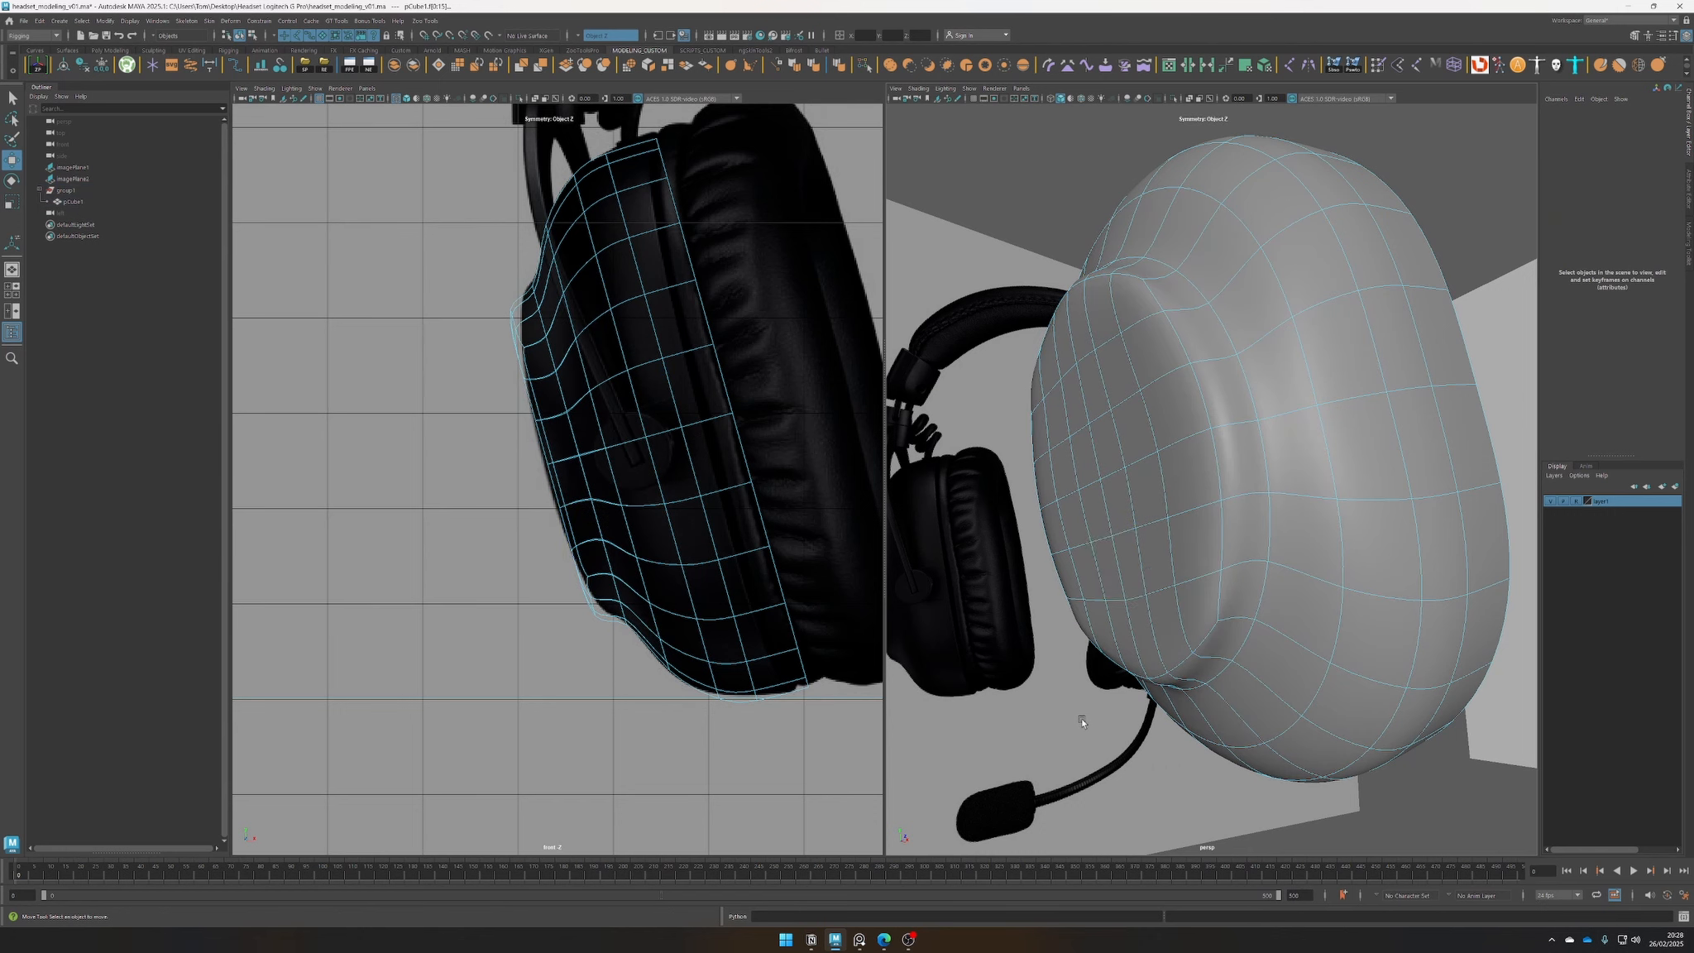
{"action": "left_click", "coordinate": [1107, 497]}
{"action": "key", "text": "shift+period"}
{"action": "key", "text": "shift+period"}
{"action": "key", "text": "shift+period"}
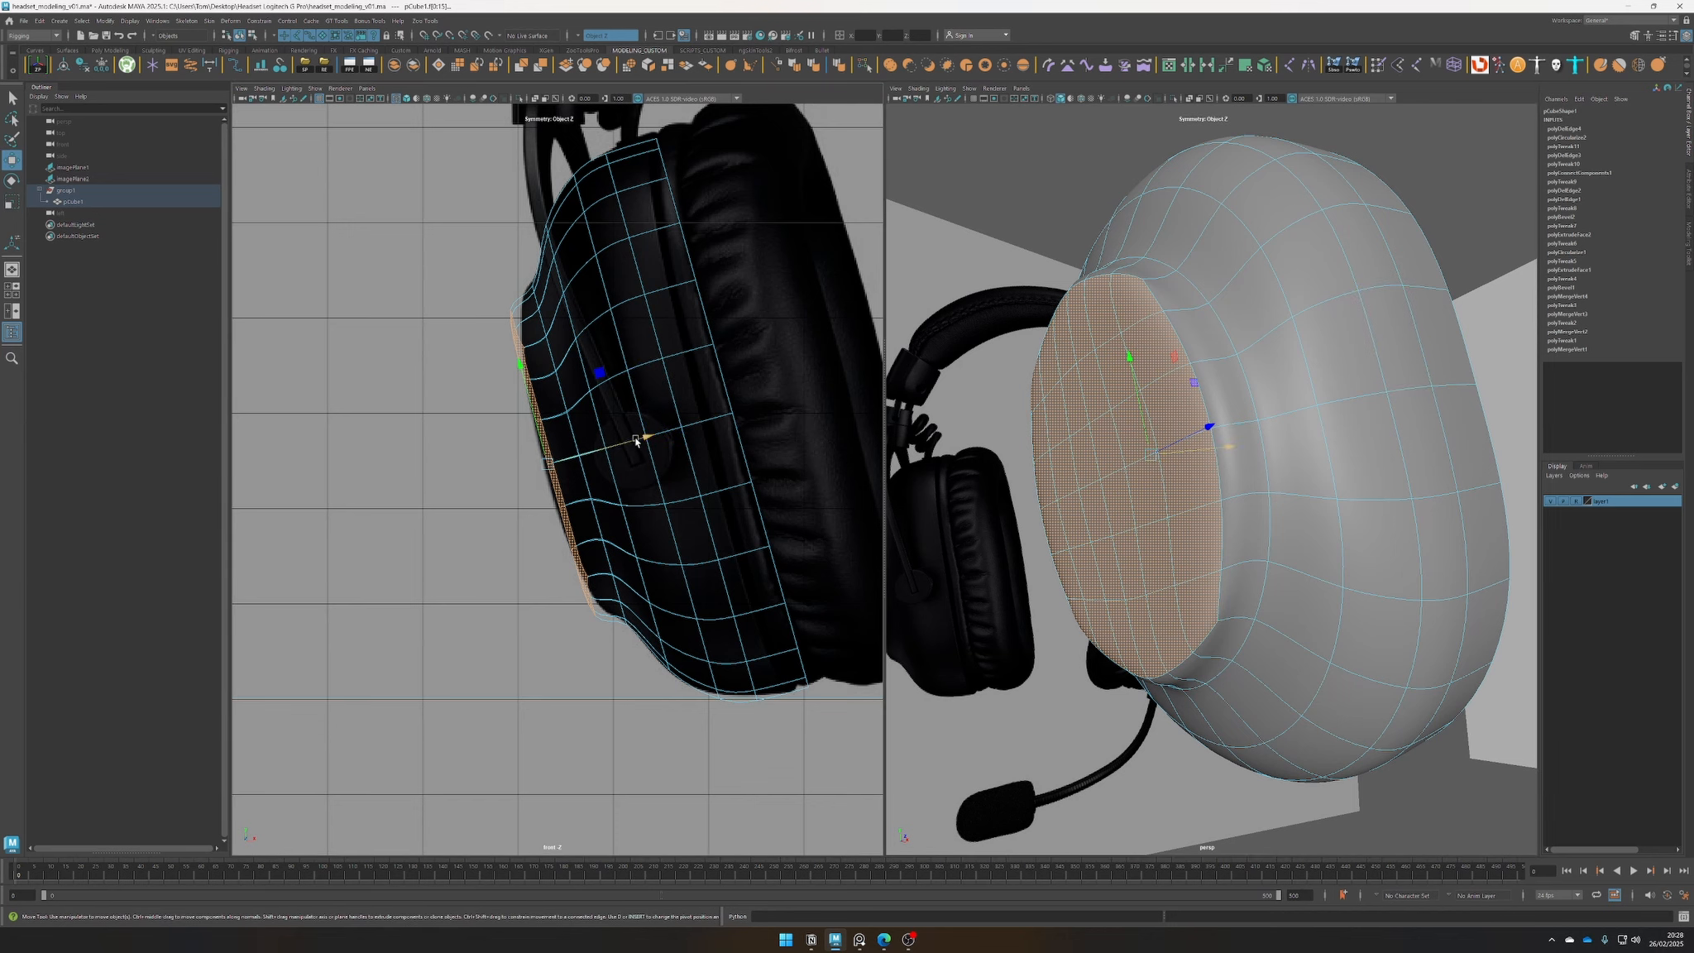
{"action": "left_click_drag", "start_coordinate": [636, 441], "coordinate": [534, 461]}
{"action": "key", "text": "r"}
{"action": "key", "text": "w"}
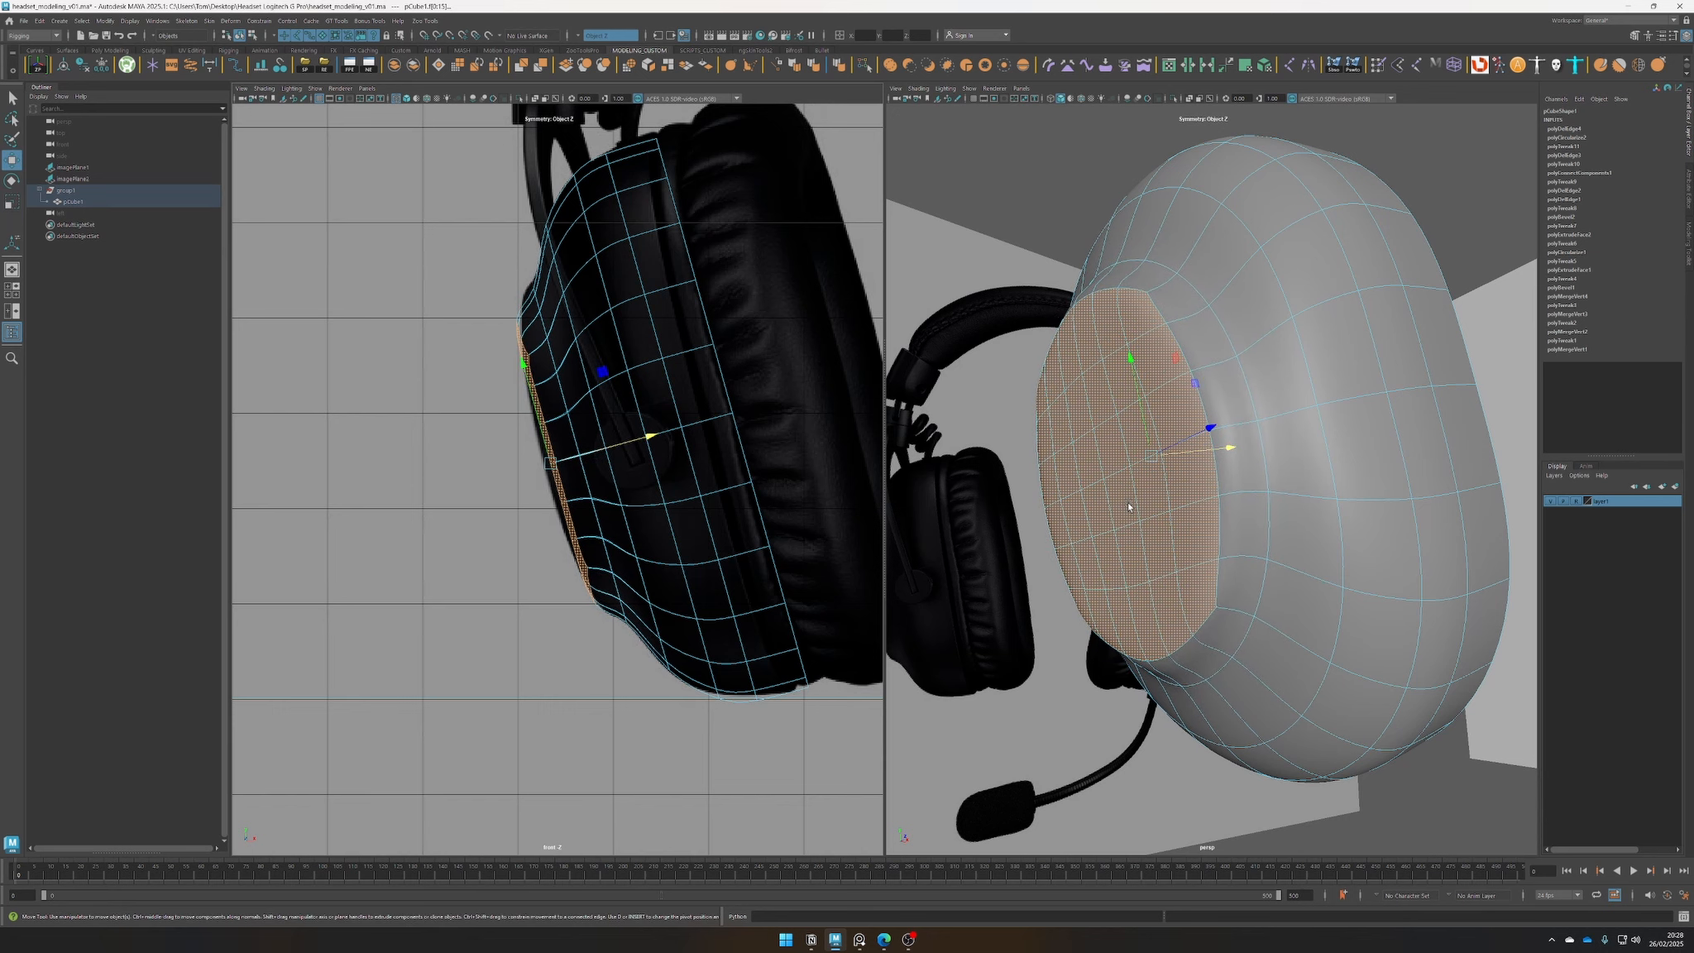
Select the edge loop where the disc meets the housing and scale it uniformly by a tiny amount
{"action": "scroll", "coordinate": [770, 445], "scroll_direction": "down", "scroll_amount": 5}
{"action": "scroll", "coordinate": [743, 461], "scroll_direction": "up", "scroll_amount": 4}
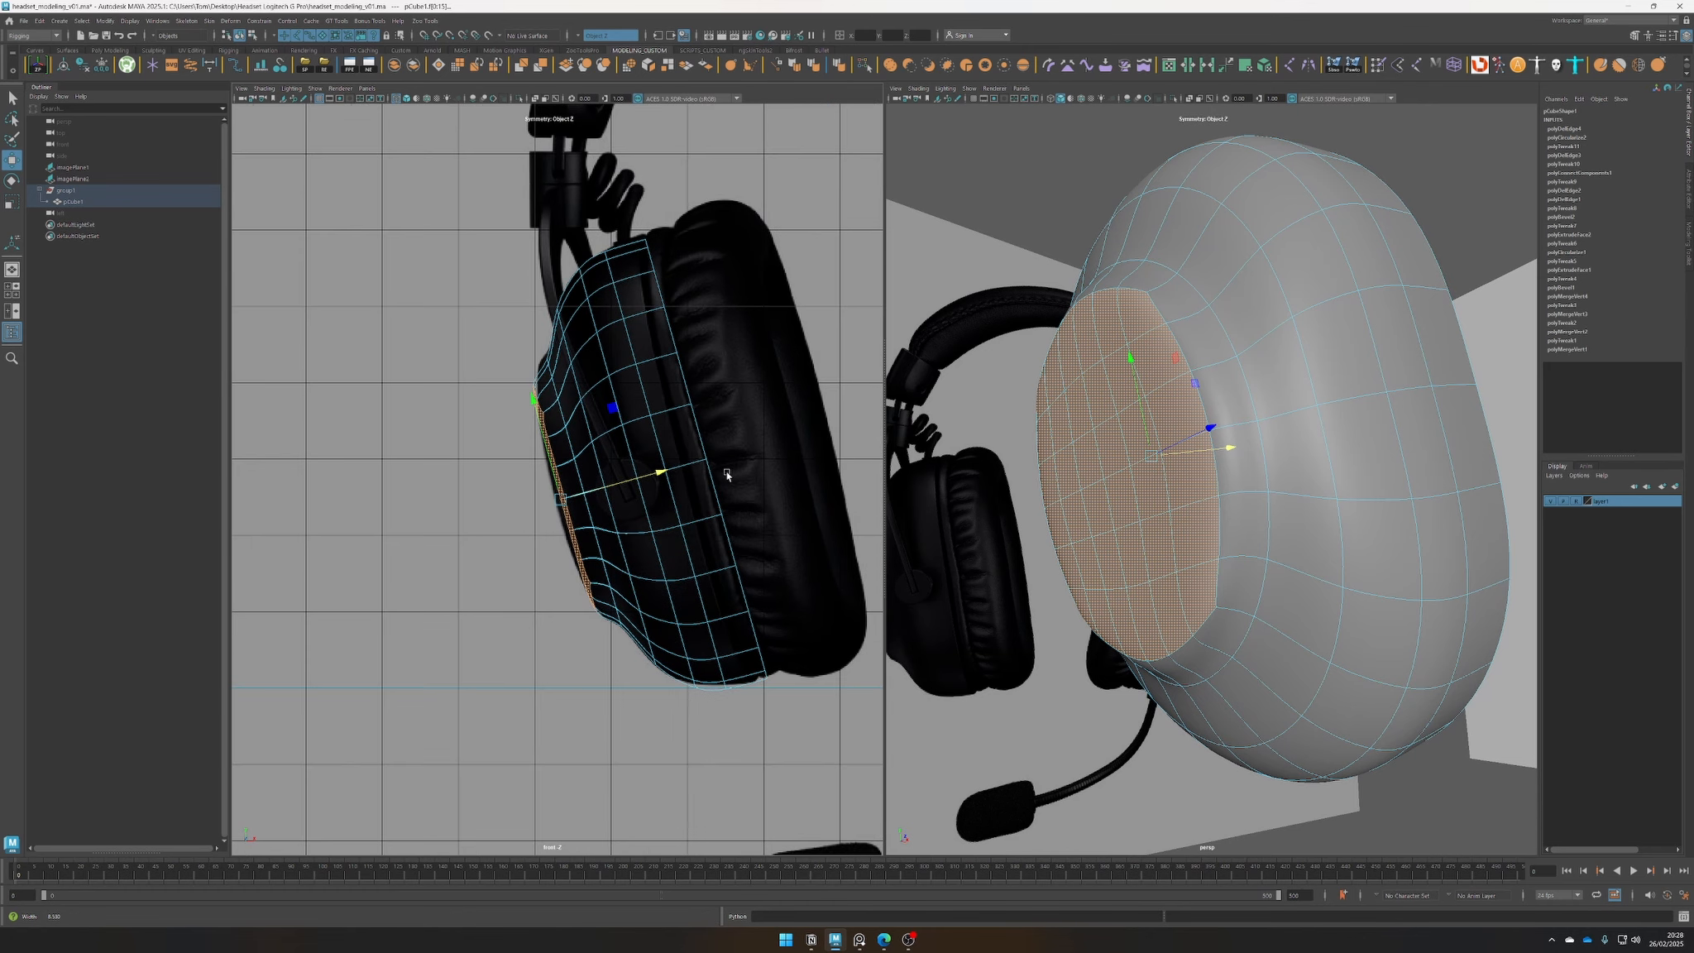
{"action": "right_click_drag", "start_coordinate": [565, 432], "coordinate": [572, 422]}
{"action": "double_click", "coordinate": [566, 412]}
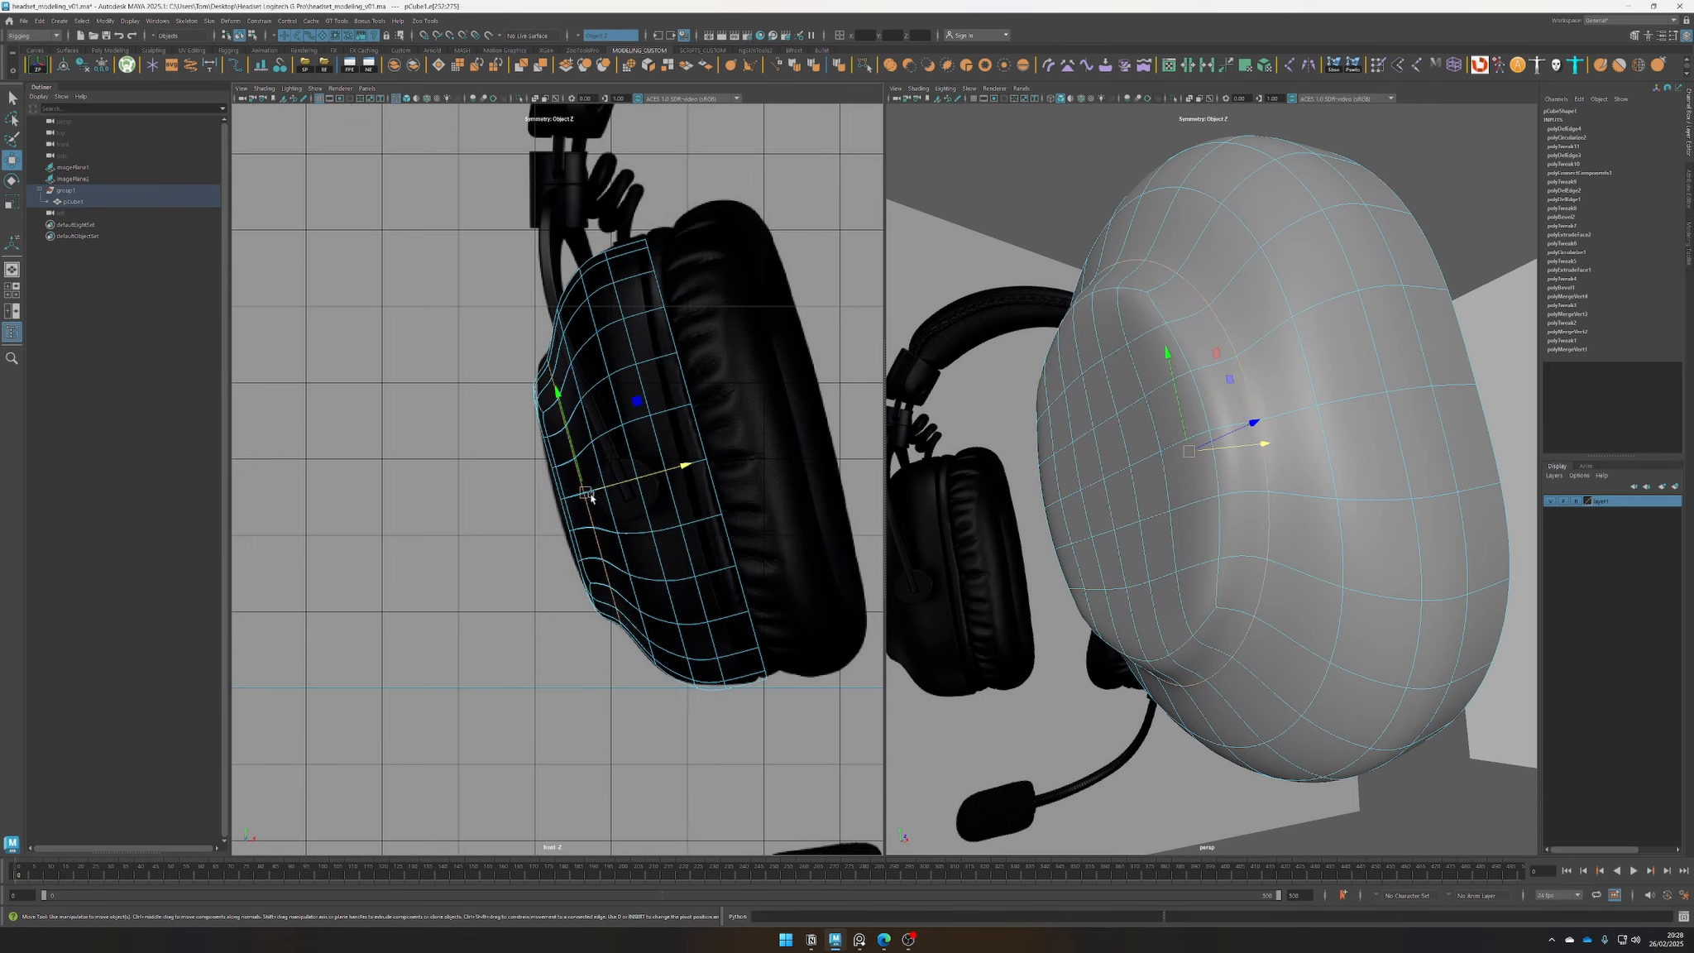
{"action": "key", "text": "r"}
{"action": "left_click_drag", "start_coordinate": [583, 493], "coordinate": [585, 493]}
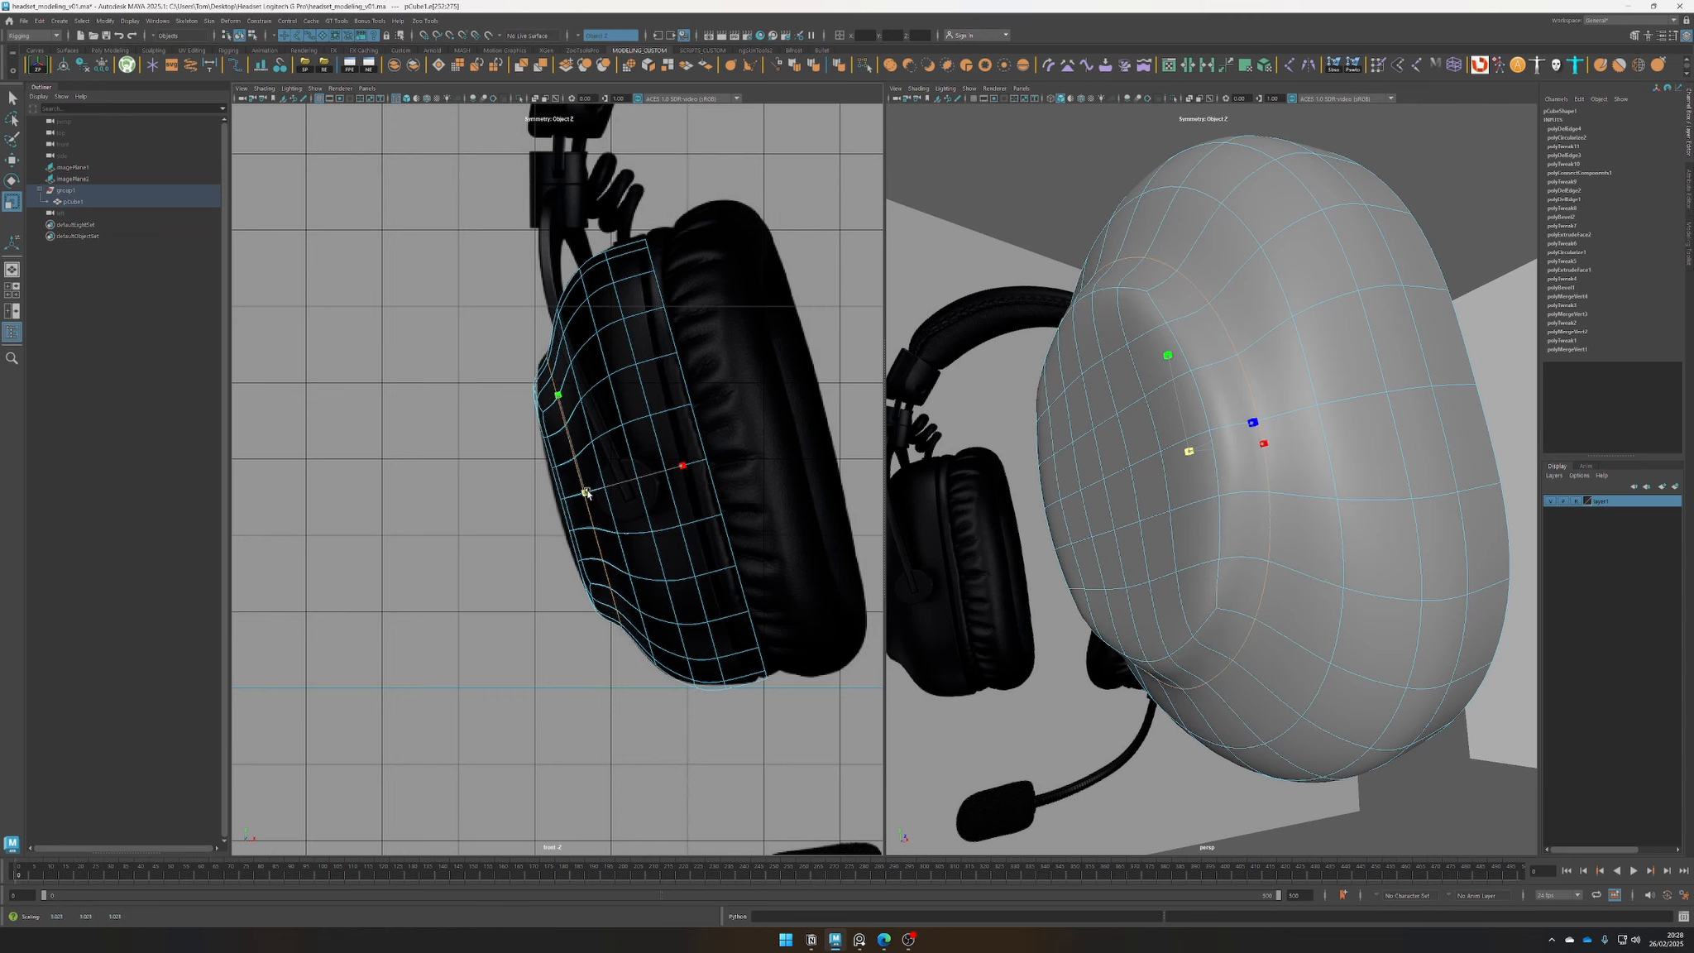
{"action": "key", "text": "w"}
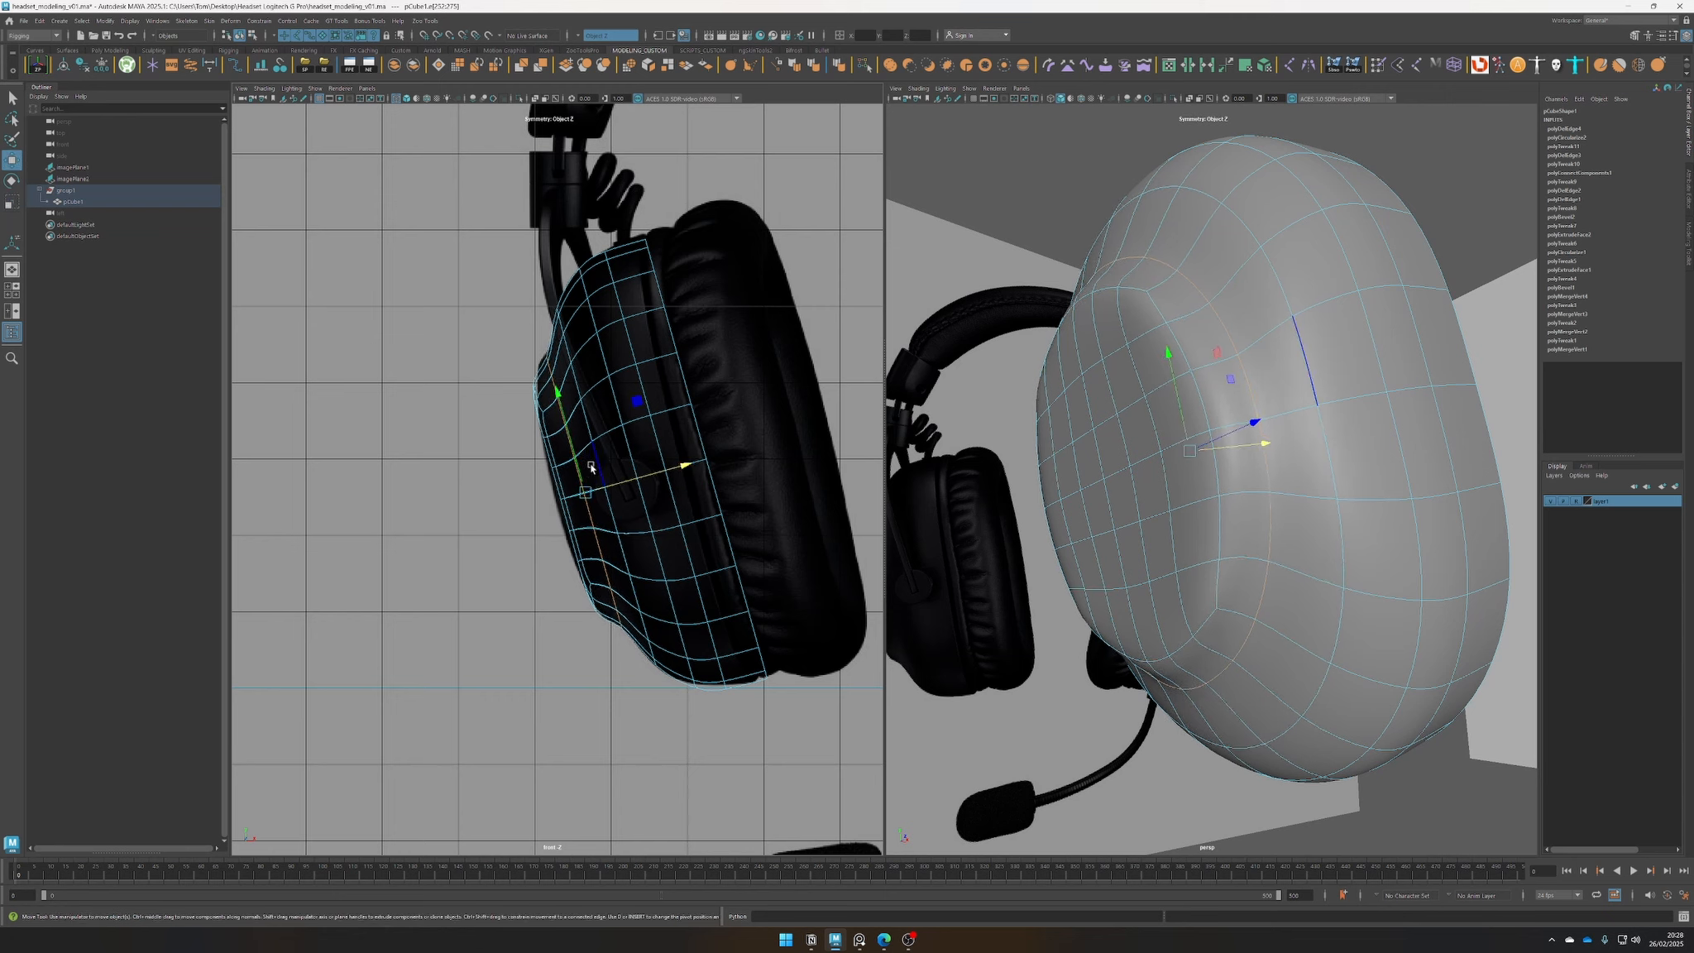
Return to object selection and nudge group1 slightly along its vertical axis to line up with the front reference
{"action": "right_click_drag", "start_coordinate": [633, 351], "coordinate": [677, 288]}
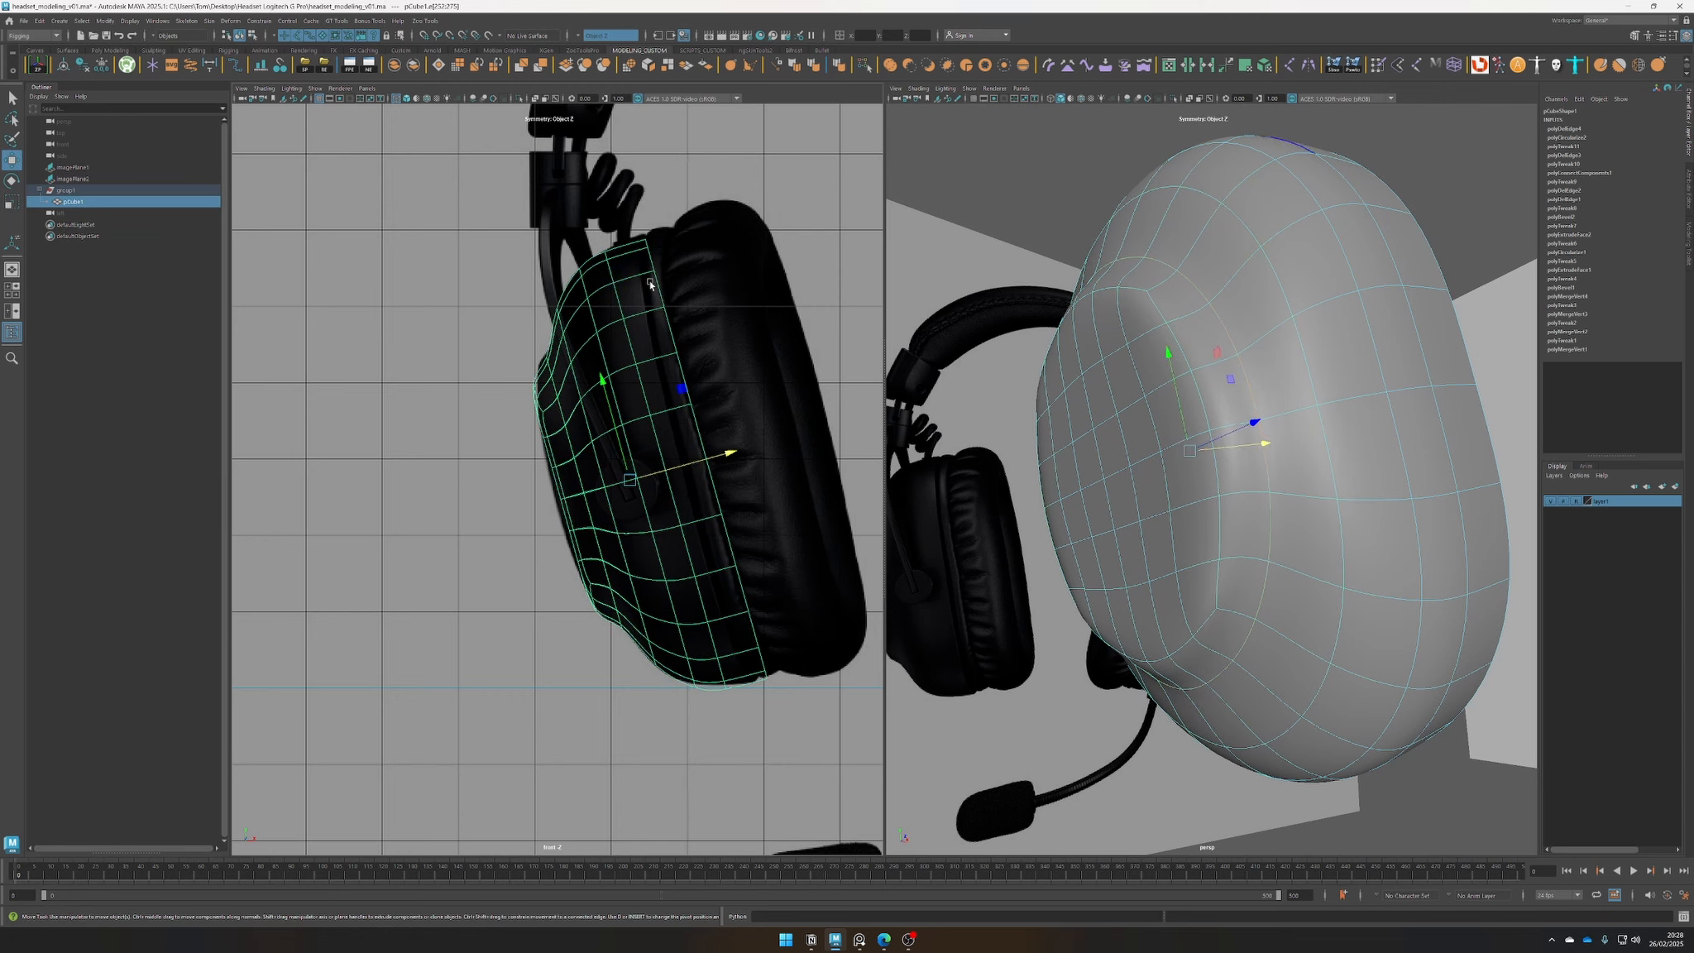
{"action": "left_click", "coordinate": [63, 279]}
{"action": "left_click", "coordinate": [565, 442]}
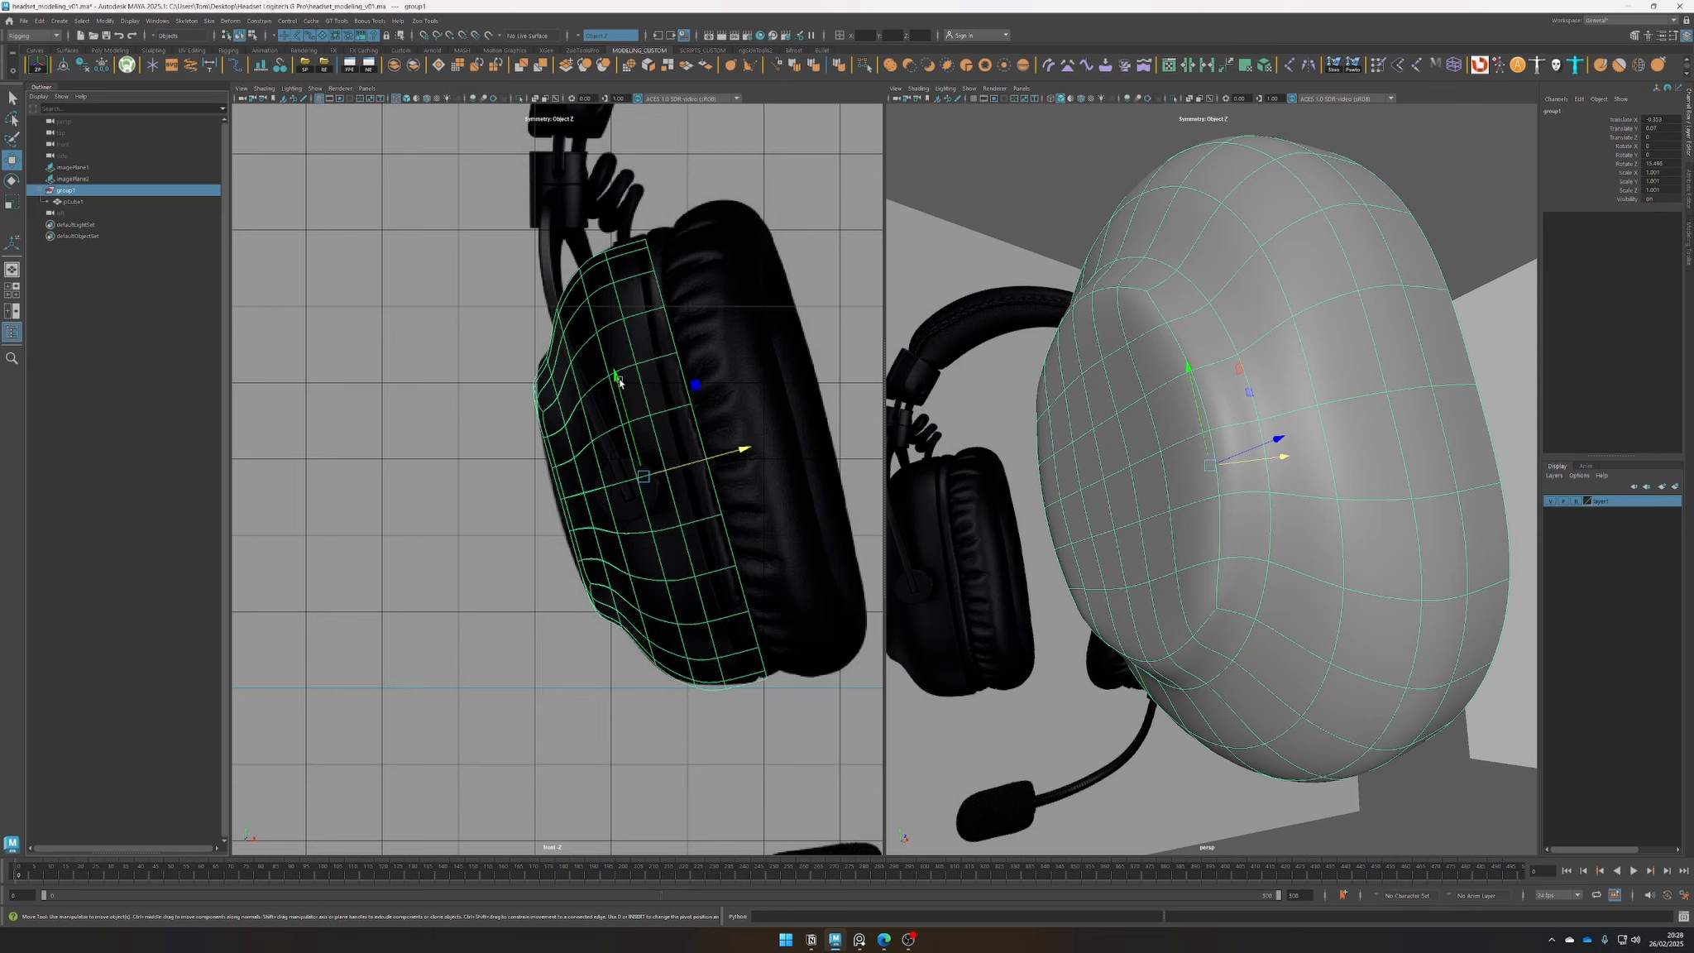
{"action": "left_click_drag", "start_coordinate": [618, 381], "coordinate": [620, 380]}
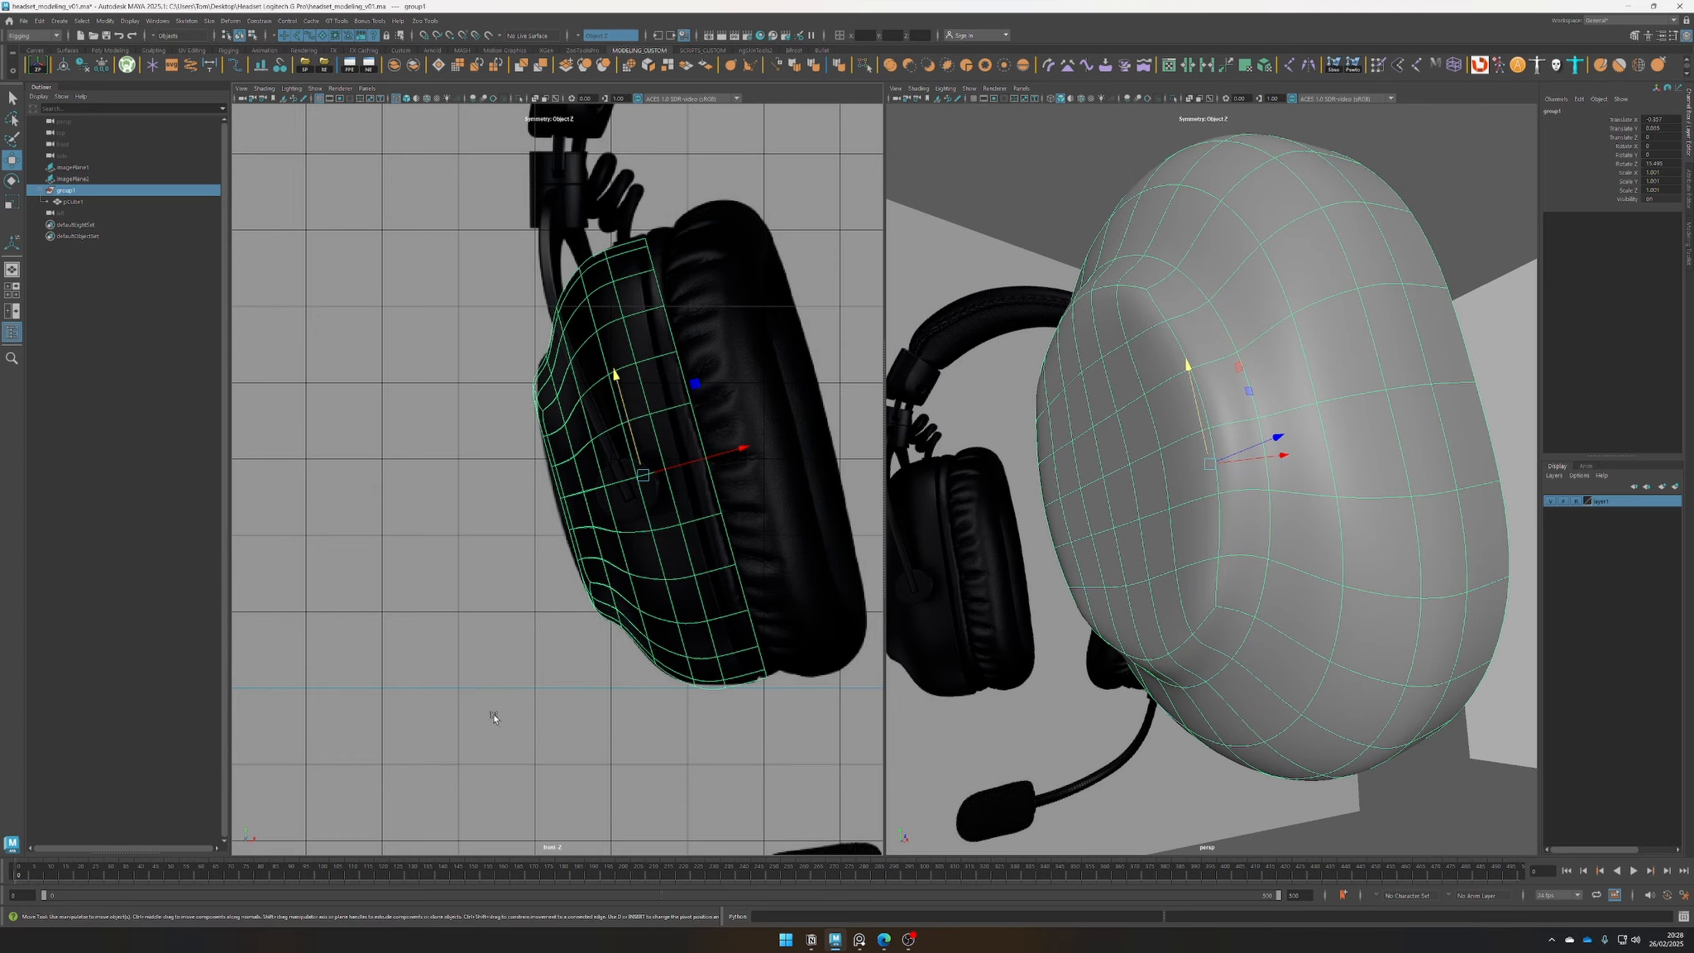
Turn off smooth preview on the ear cup and soften all of its mesh edges
{"action": "left_click_drag", "start_coordinate": [1240, 817], "coordinate": [1278, 564], "text": "alt"}
{"action": "key", "text": "1"}
{"action": "left_click", "coordinate": [1415, 695]}
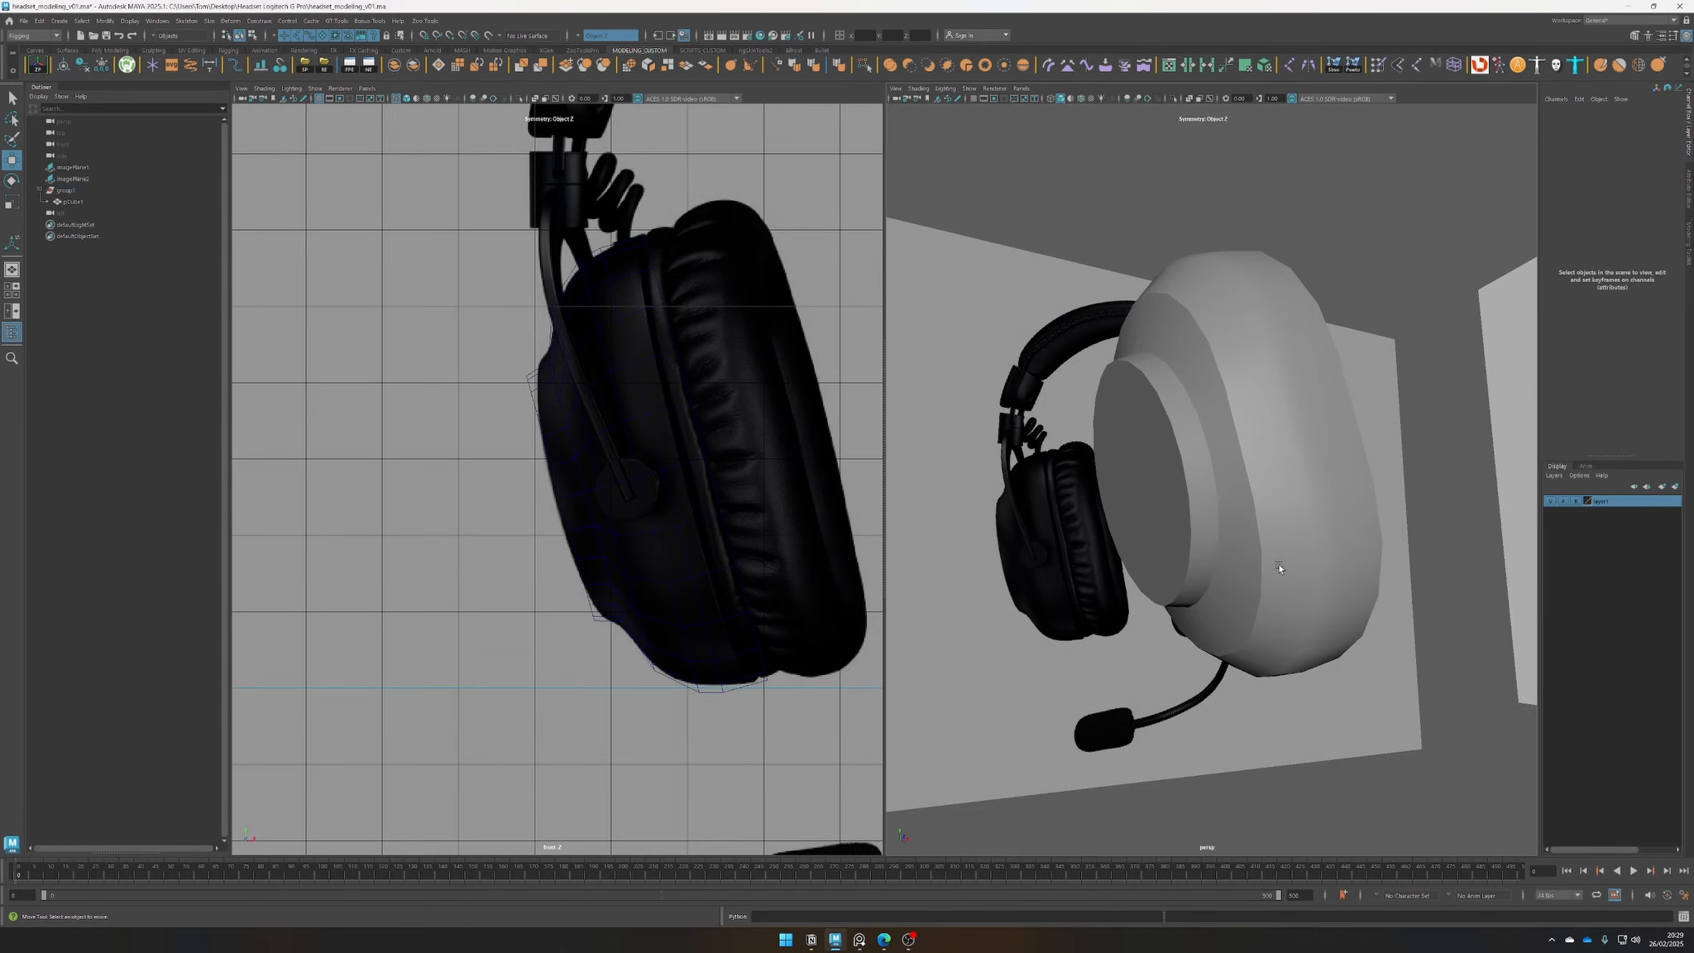
{"action": "left_click", "coordinate": [1279, 564]}
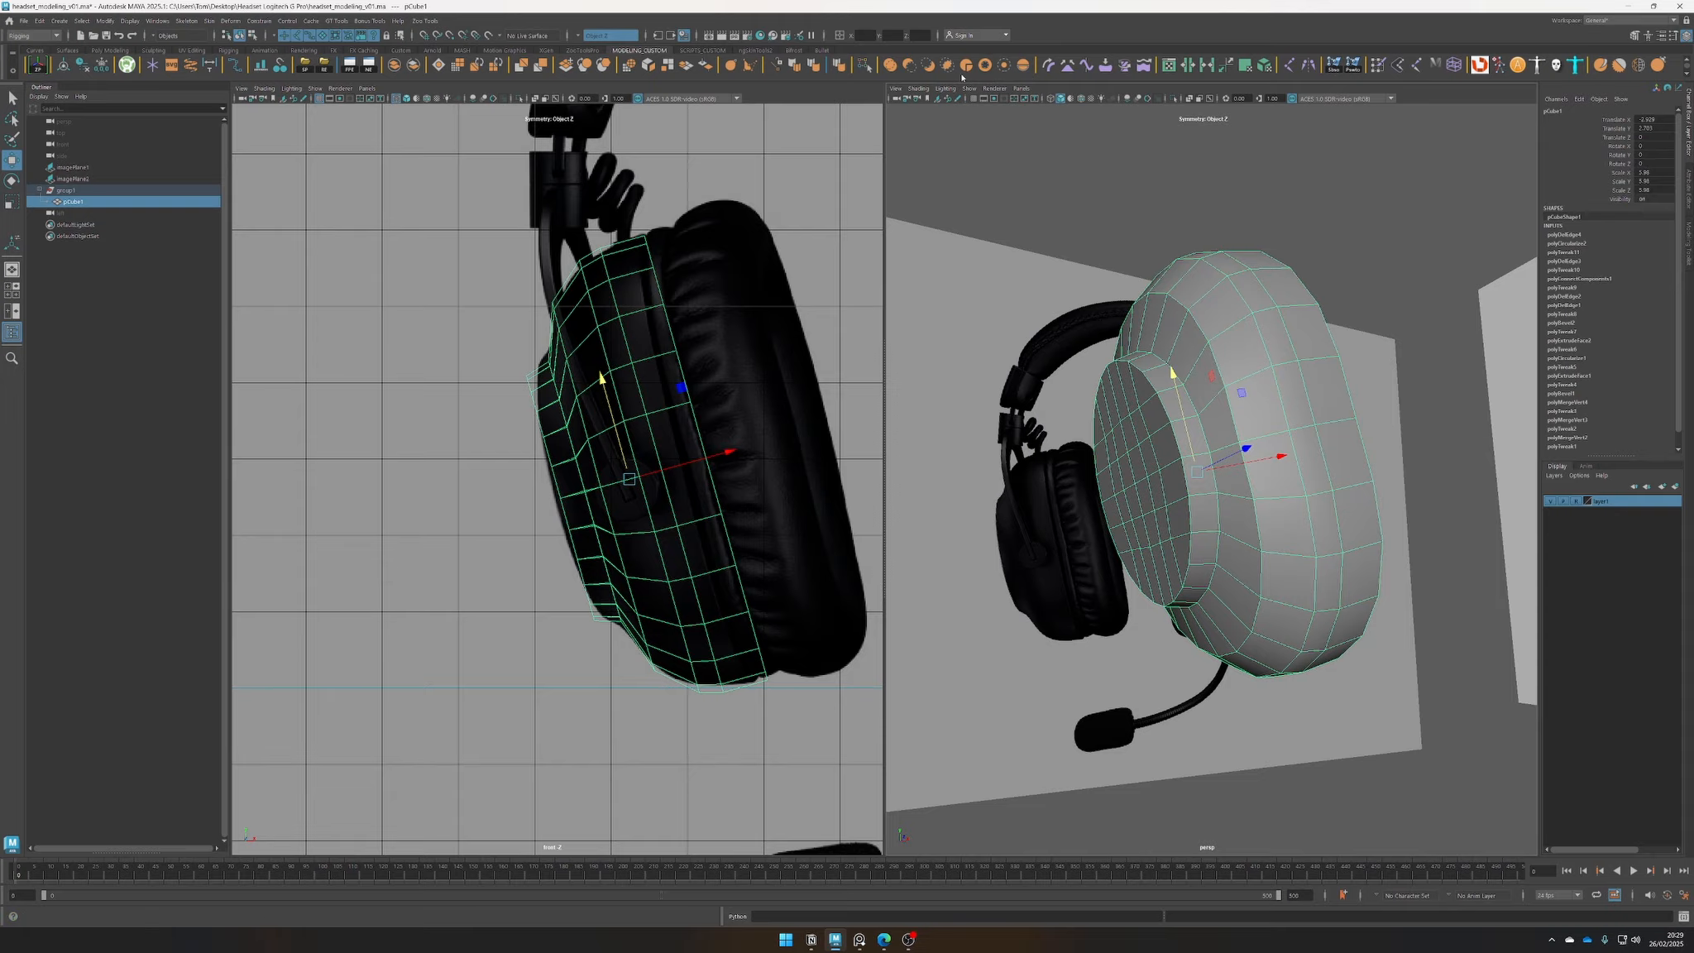
{"action": "left_click", "coordinate": [817, 64]}
{"action": "left_click", "coordinate": [1222, 141]}
{"action": "left_click_drag", "start_coordinate": [1182, 206], "coordinate": [1273, 318], "text": "alt"}
{"action": "left_click", "coordinate": [1249, 361]}
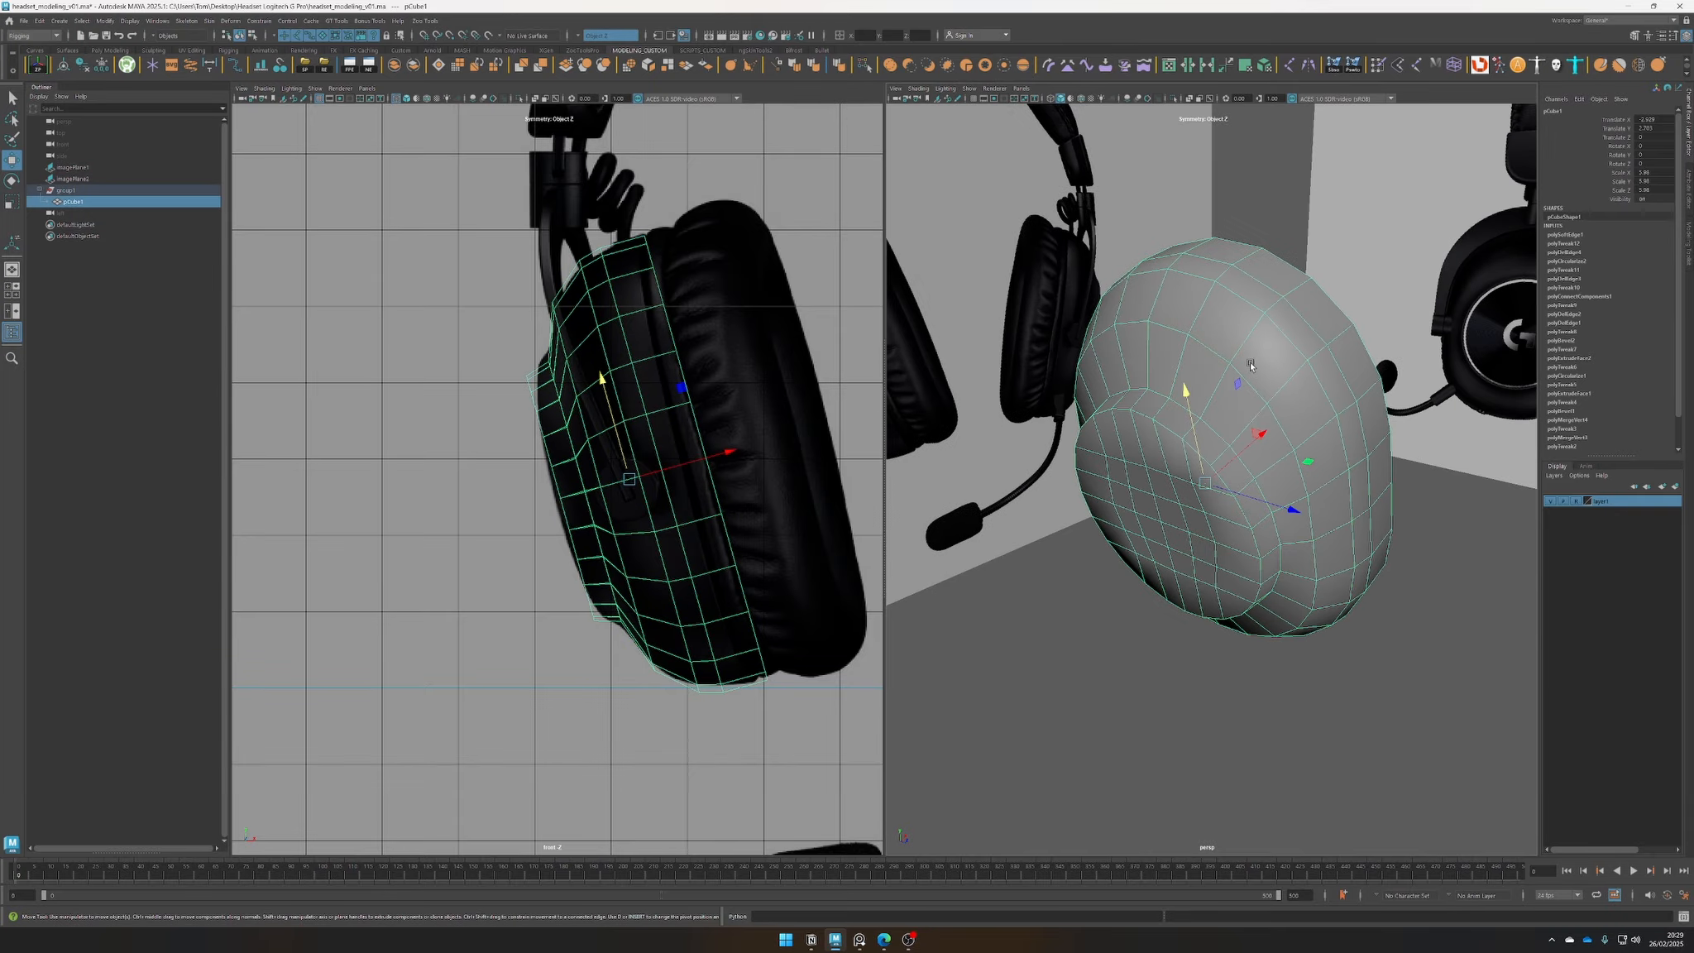
Check the ear cup in smooth preview, return to the base mesh and apply a Smooth subdivision to it
{"action": "left_click_drag", "start_coordinate": [1245, 633], "coordinate": [1281, 534], "text": "alt"}
{"action": "key", "text": "3"}
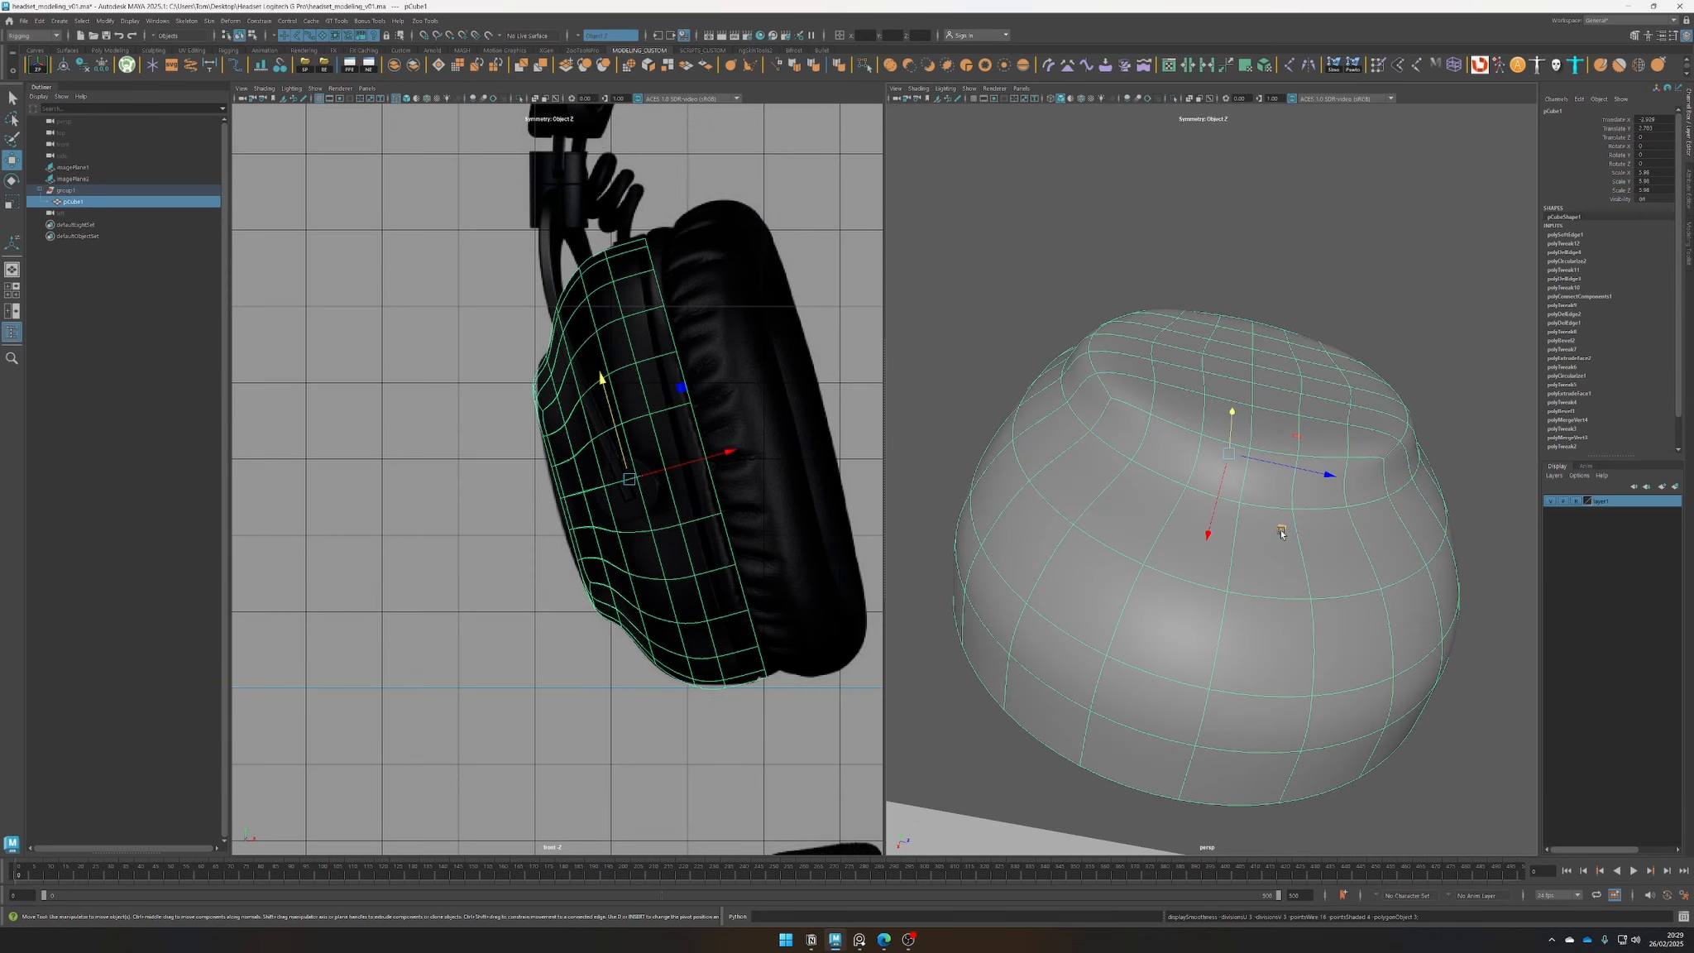
{"action": "key", "text": "1"}
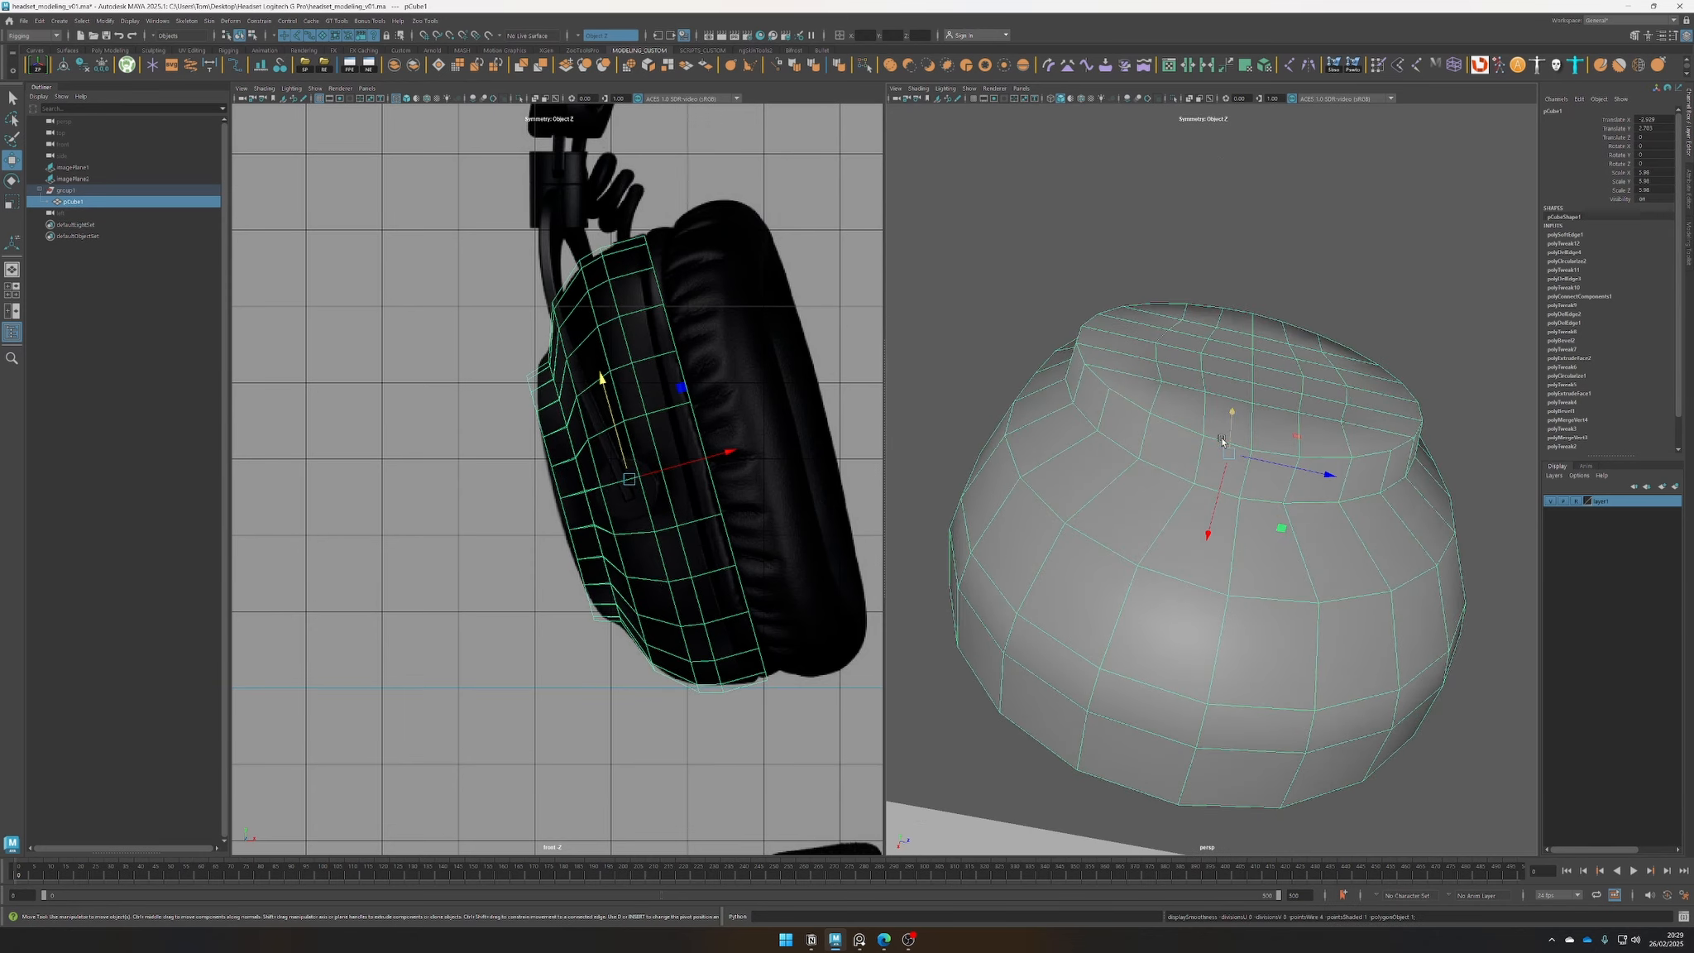
{"action": "left_click_drag", "start_coordinate": [1278, 531], "coordinate": [1133, 472], "text": "alt"}
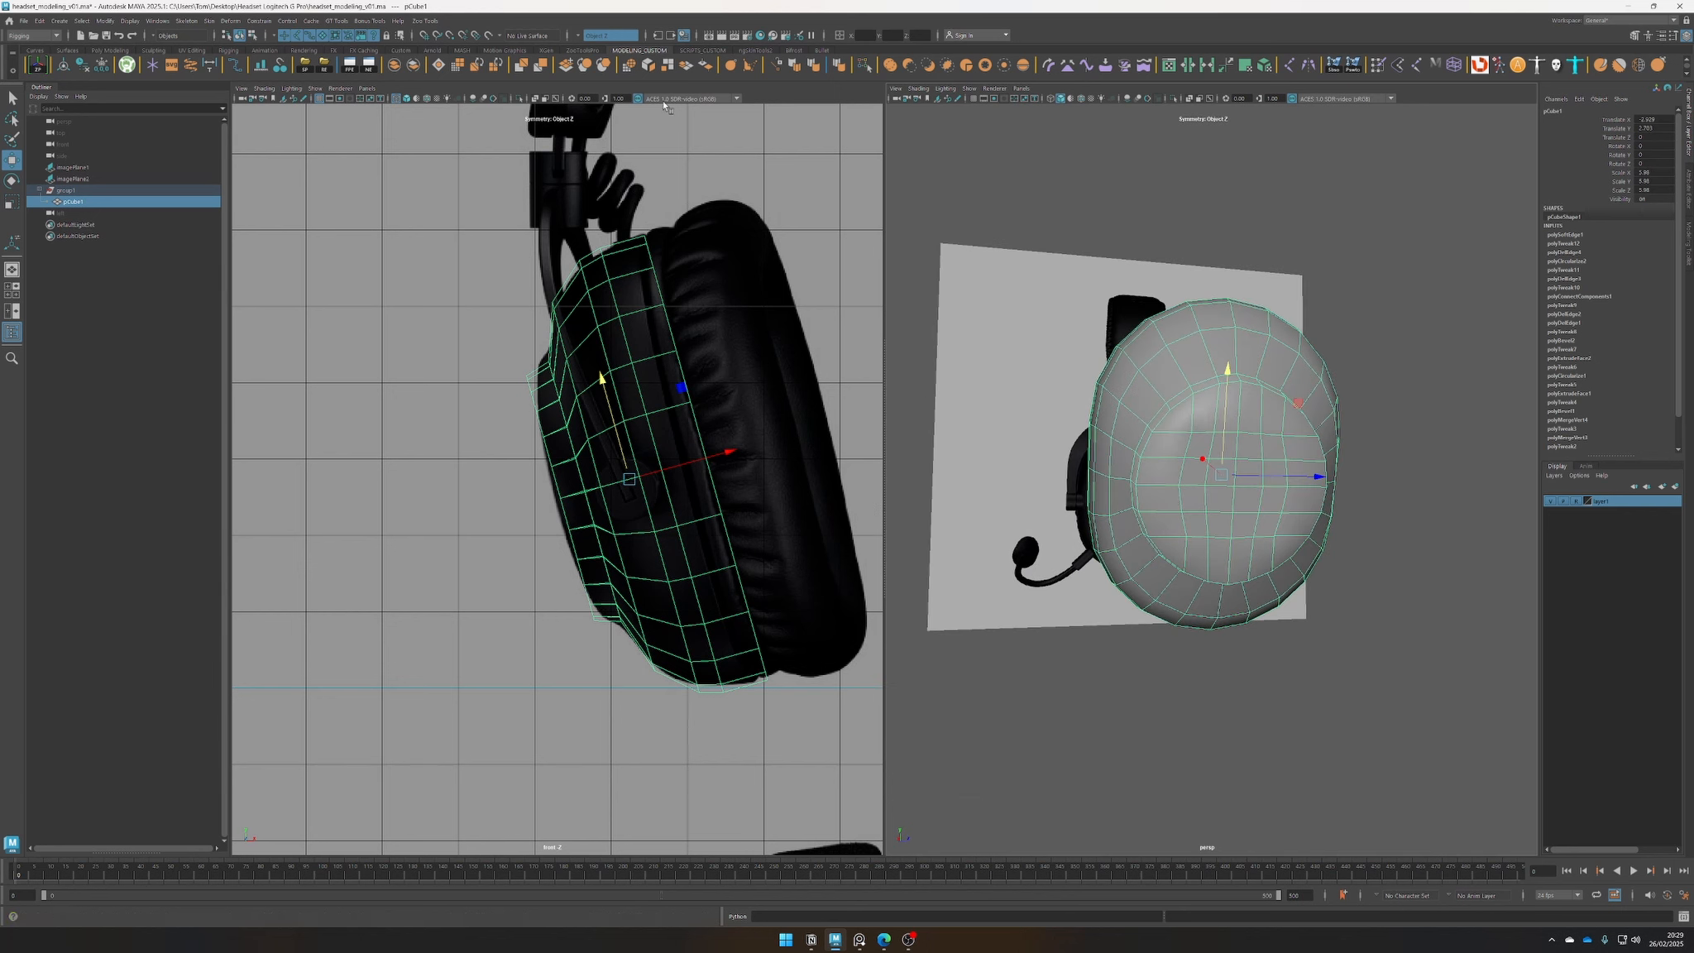
{"action": "left_click", "coordinate": [585, 66]}
{"action": "left_click_drag", "start_coordinate": [1252, 491], "coordinate": [1210, 484], "text": "alt"}
{"action": "scroll", "coordinate": [1215, 438], "scroll_direction": "up", "scroll_amount": 5}
{"action": "left_click_drag", "start_coordinate": [1216, 397], "coordinate": [1123, 538], "text": "alt"}
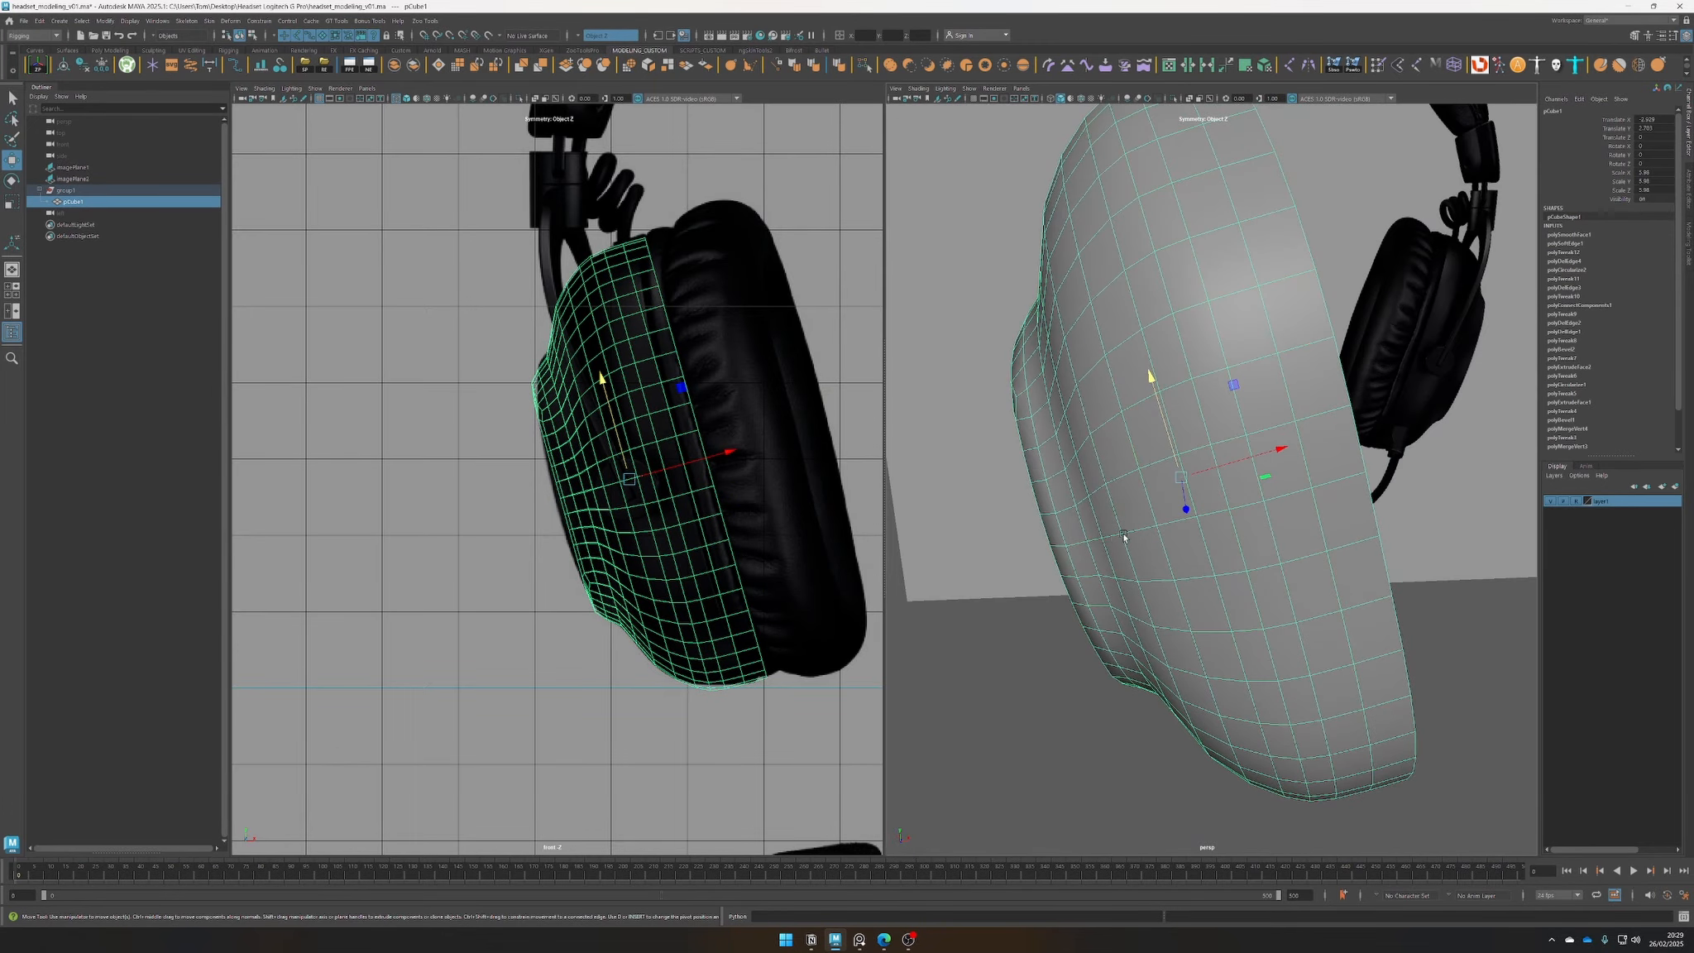
Select alternate edge loops running around the side of the cup housing and delete them with their vertices
{"action": "right_click_drag", "start_coordinate": [1123, 538], "coordinate": [1158, 438], "text": "alt"}
{"action": "left_click_drag", "start_coordinate": [1158, 438], "coordinate": [1199, 358], "text": "alt"}
{"action": "key", "text": "q"}
{"action": "right_click", "coordinate": [1225, 314]}
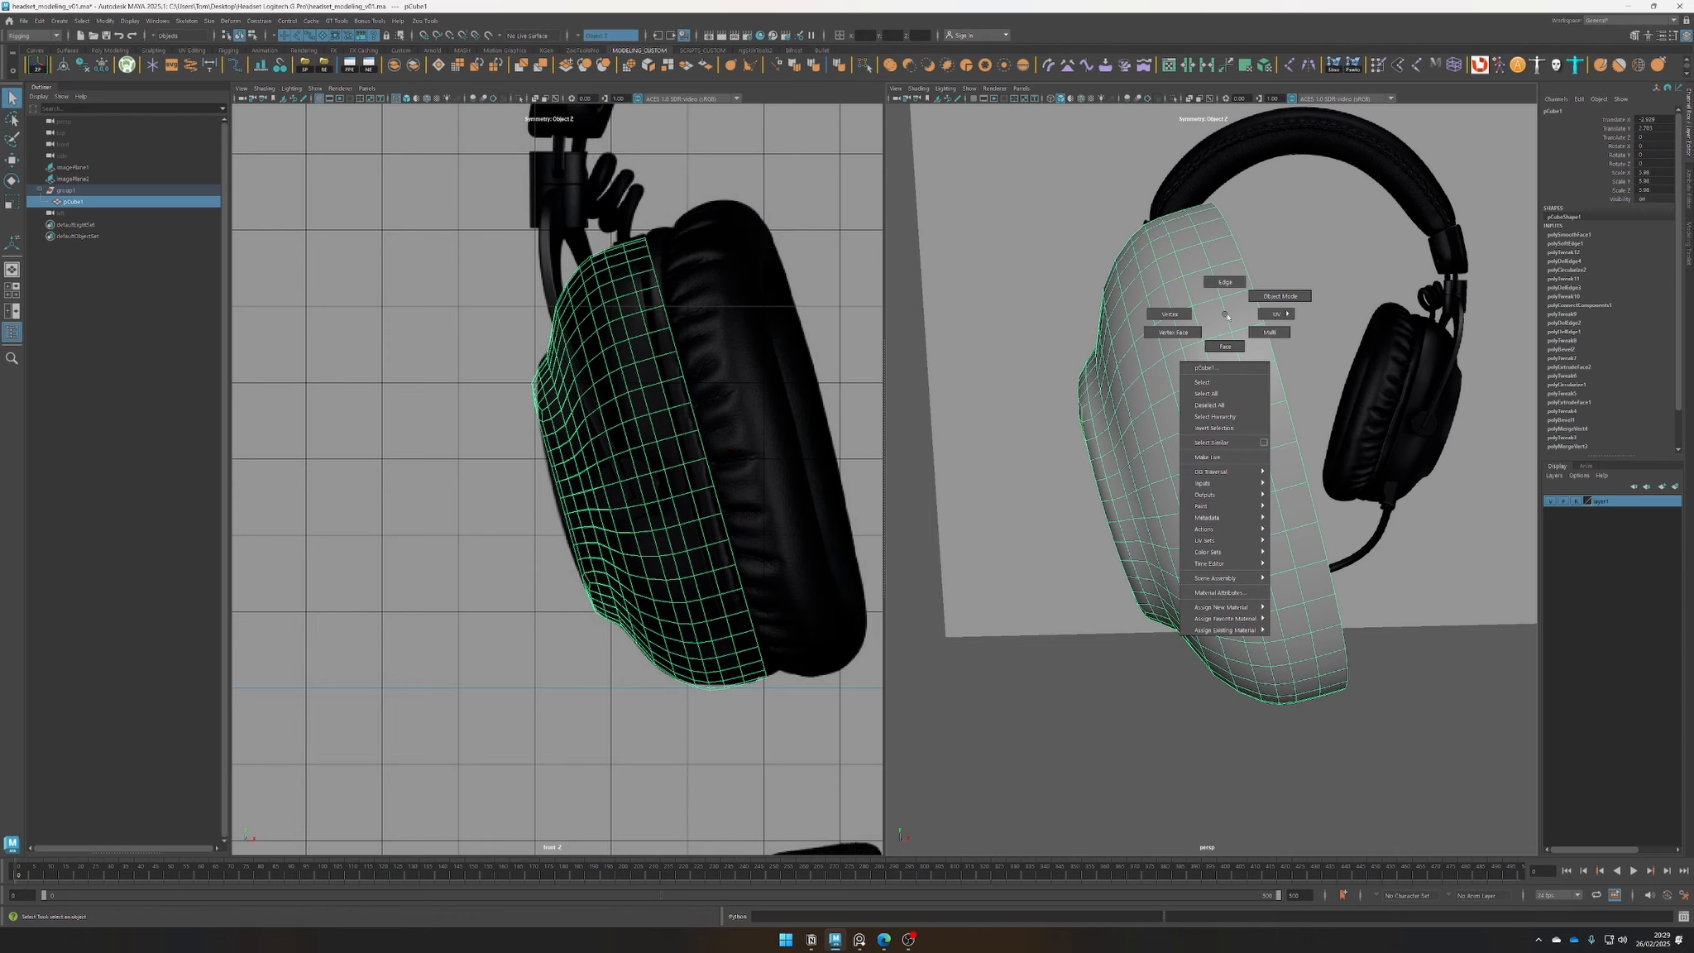
{"action": "right_click_drag", "start_coordinate": [1226, 315], "coordinate": [1219, 290]}
{"action": "left_click", "coordinate": [1207, 259]}
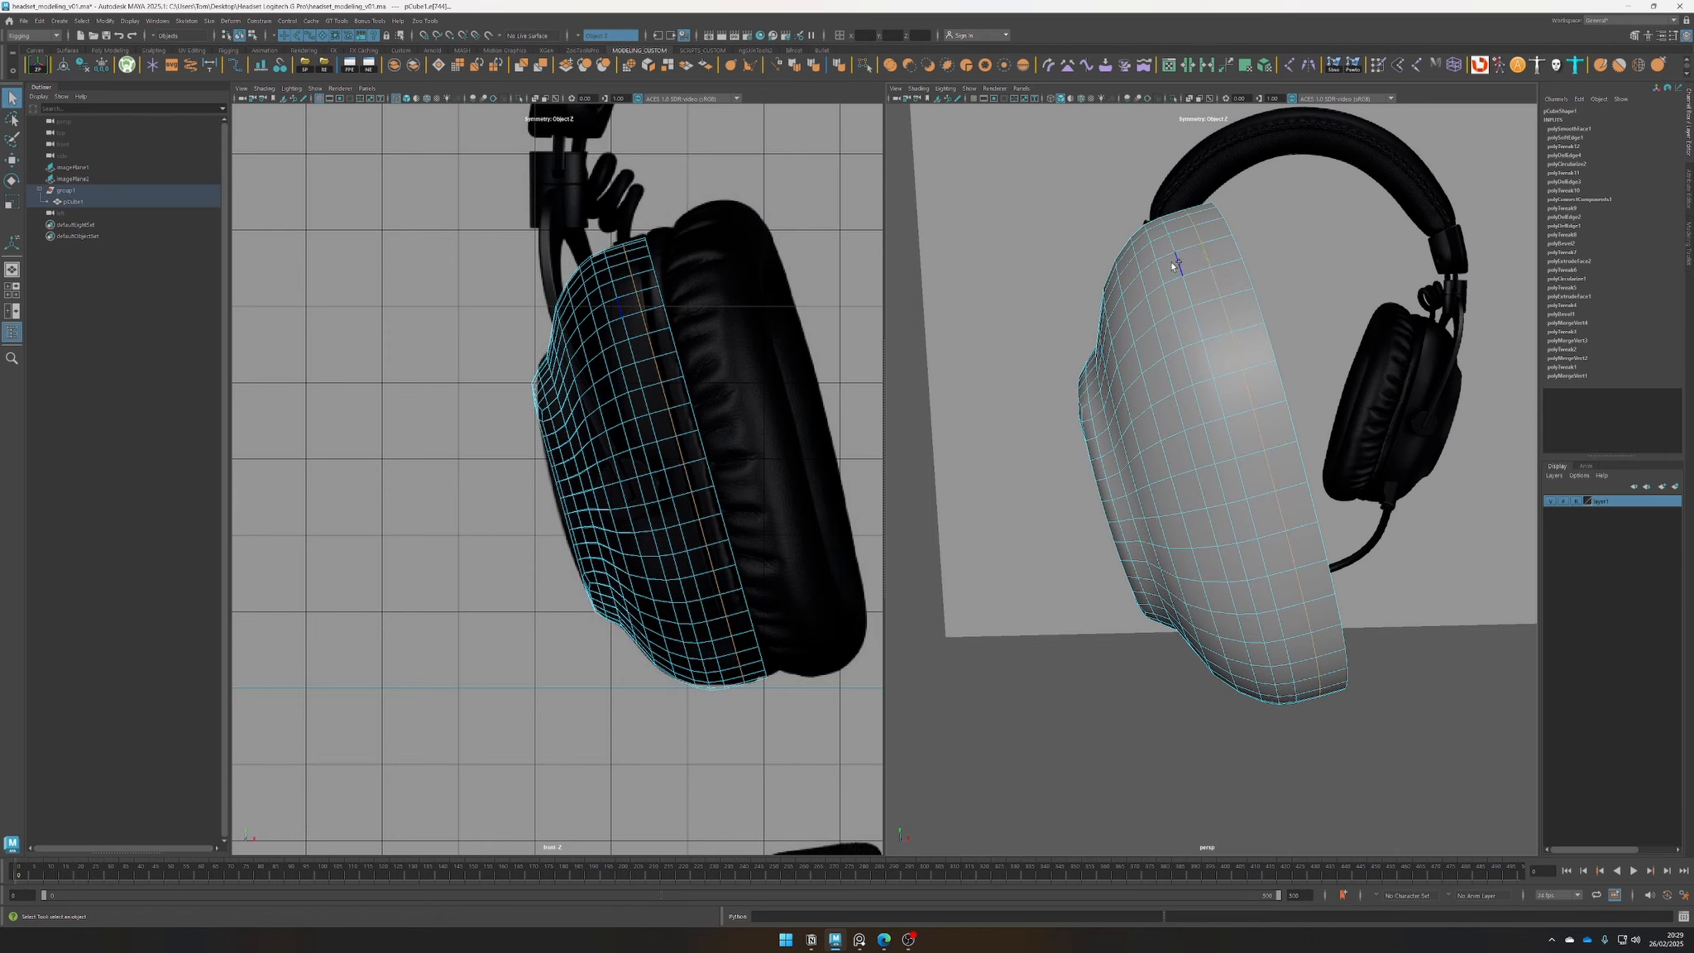
{"action": "double_click", "coordinate": [1142, 286], "text": "shift"}
{"action": "mouse_move", "coordinate": [1105, 337]}
{"action": "left_mouse_down", "text": "alt"}
{"action": "mouse_move", "coordinate": [1139, 357]}
{"action": "mouse_move", "coordinate": [1127, 347]}
{"action": "left_mouse_up", "text": "alt"}
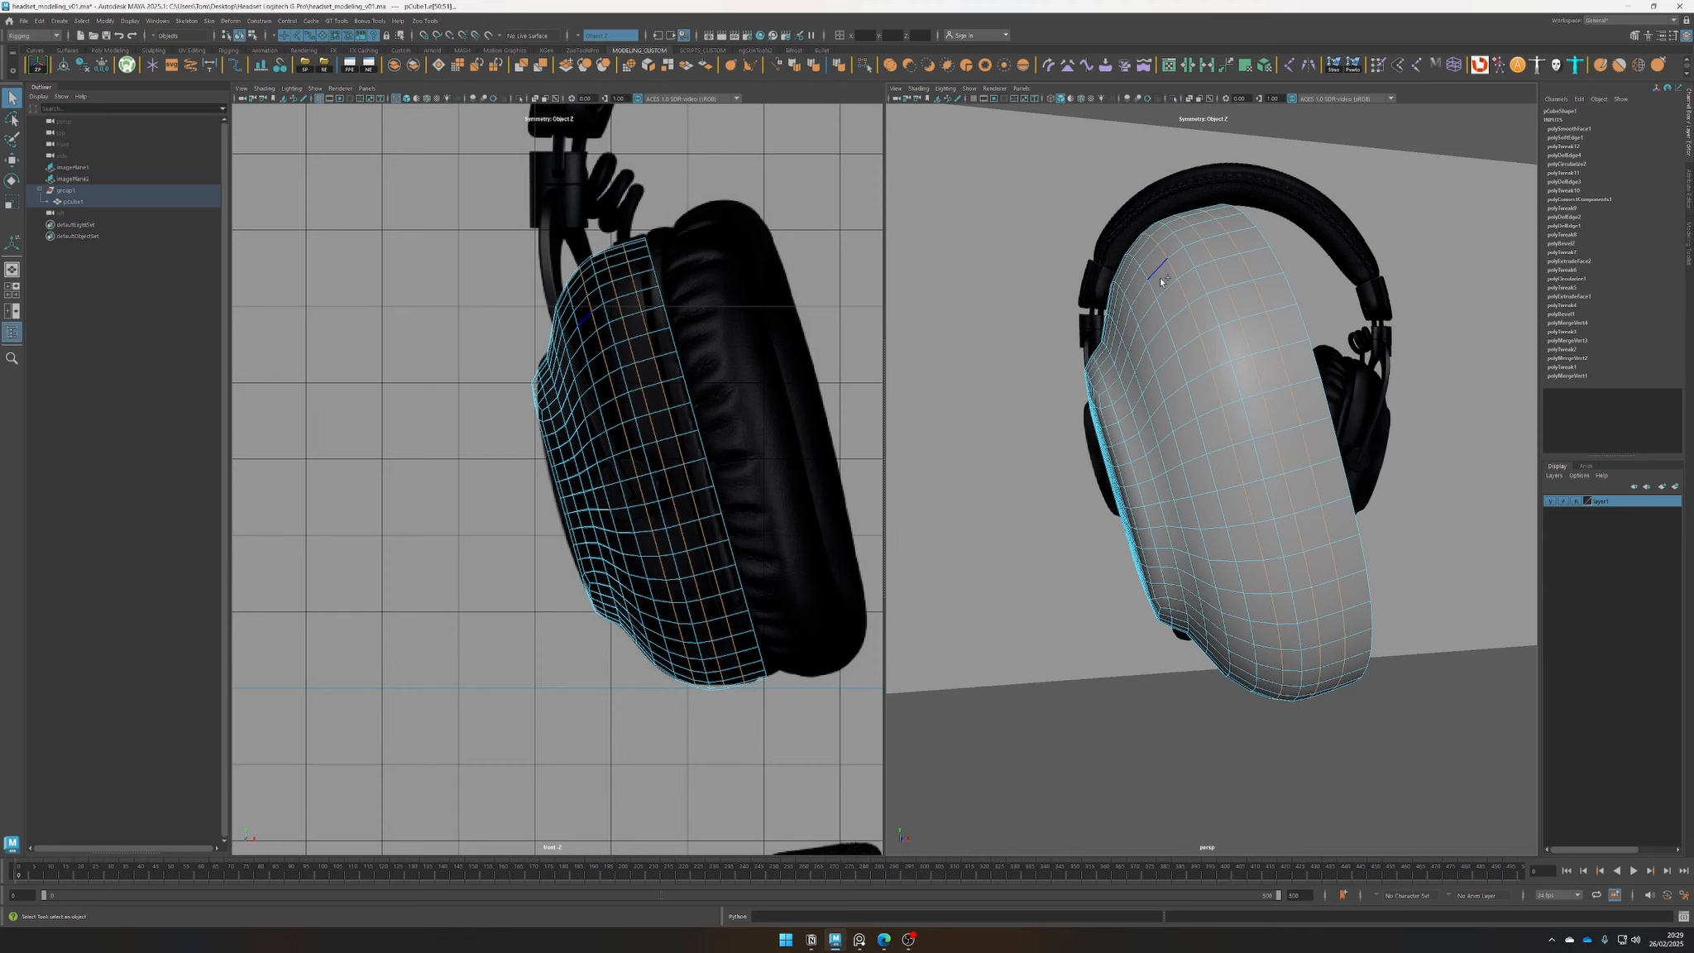
{"action": "key", "text": "ctrl+z"}
{"action": "left_click_drag", "start_coordinate": [1133, 433], "coordinate": [1287, 453], "text": "alt"}
{"action": "scroll", "coordinate": [1208, 470], "scroll_direction": "up", "scroll_amount": 3}
{"action": "scroll", "coordinate": [1176, 432], "scroll_direction": "down", "scroll_amount": 4}
{"action": "key", "text": "ctrl+Delete"}
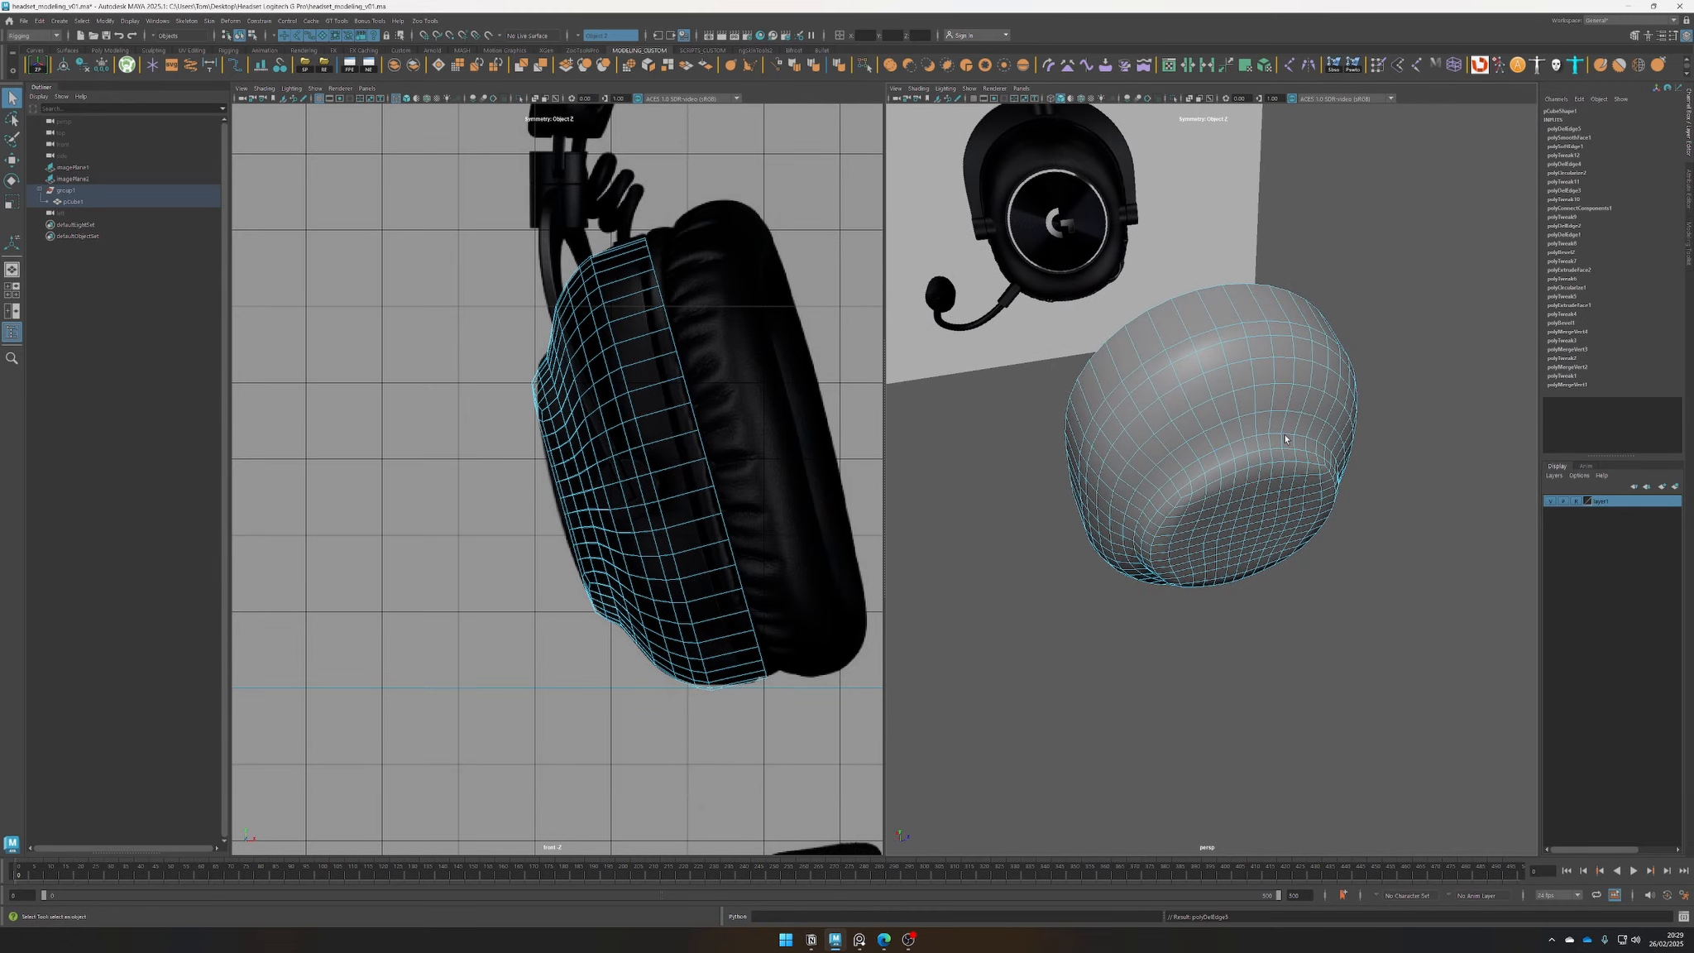
Delete every other radial edge line running from the housing's open rim across the disc
{"action": "left_click_drag", "start_coordinate": [1321, 320], "coordinate": [1164, 362], "text": "alt"}
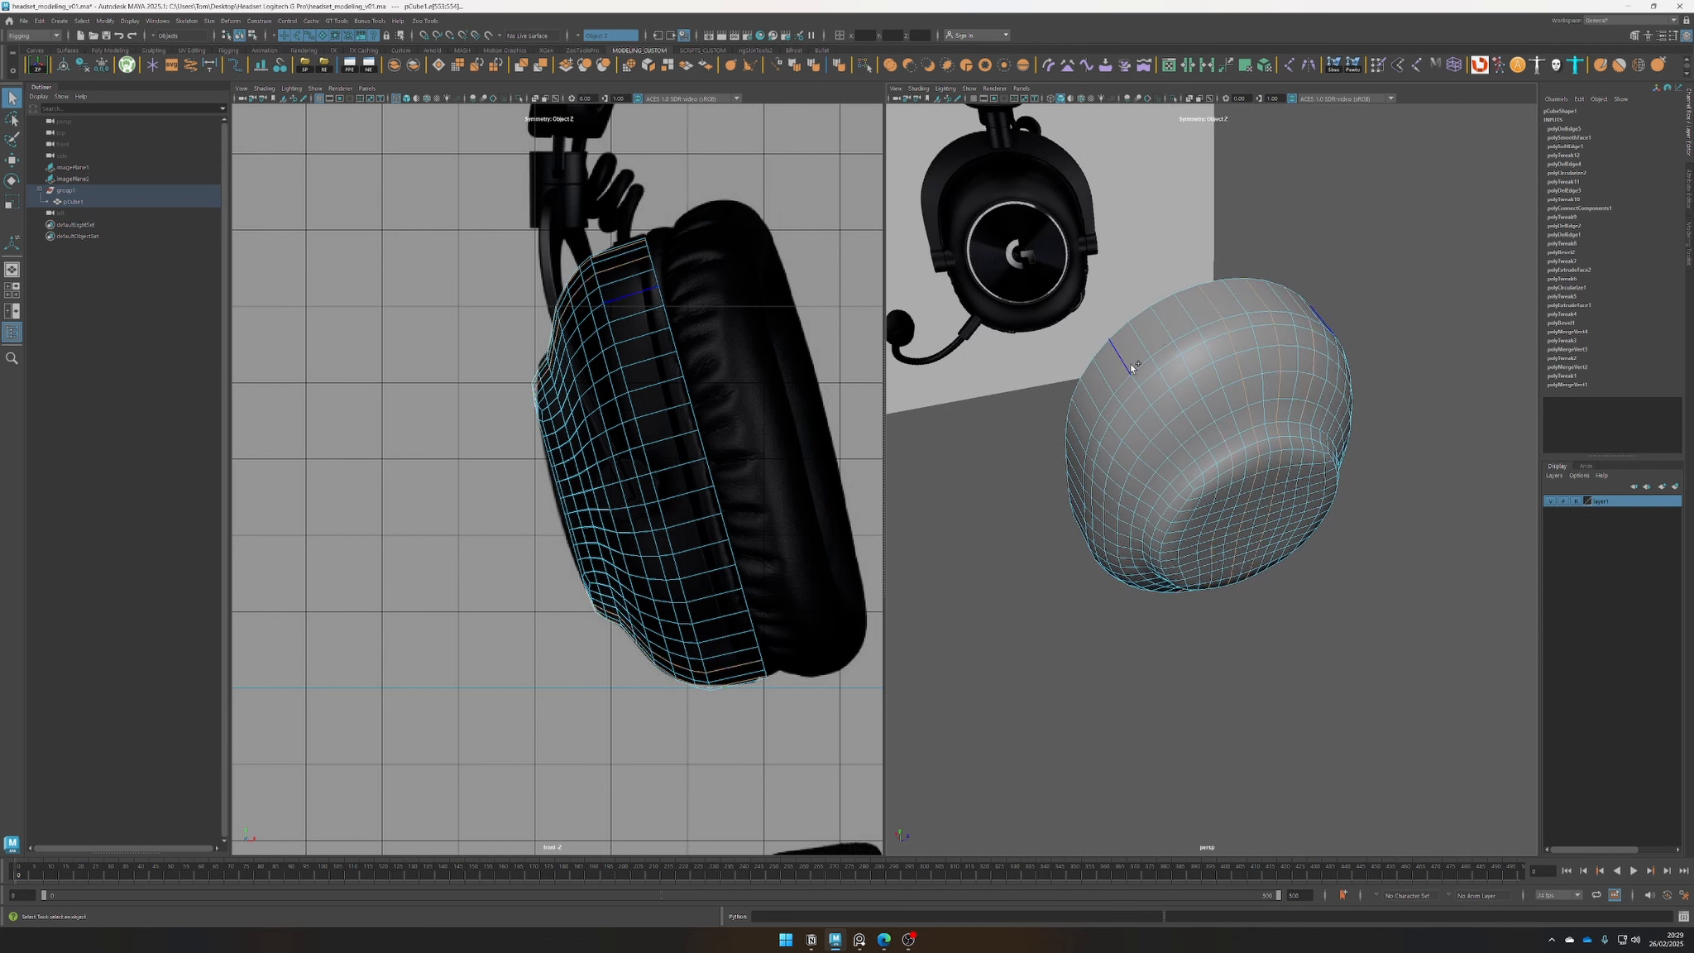
{"action": "left_click_drag", "start_coordinate": [1109, 441], "coordinate": [1205, 531], "text": "alt"}
{"action": "key", "text": "ctrl+Delete"}
Select the disc's front faces by growing from the centre faces, and flatten them by scaling along the cup's axis
{"action": "right_click", "coordinate": [1206, 531]}
{"action": "right_click_drag", "start_coordinate": [1206, 531], "coordinate": [1205, 562]}
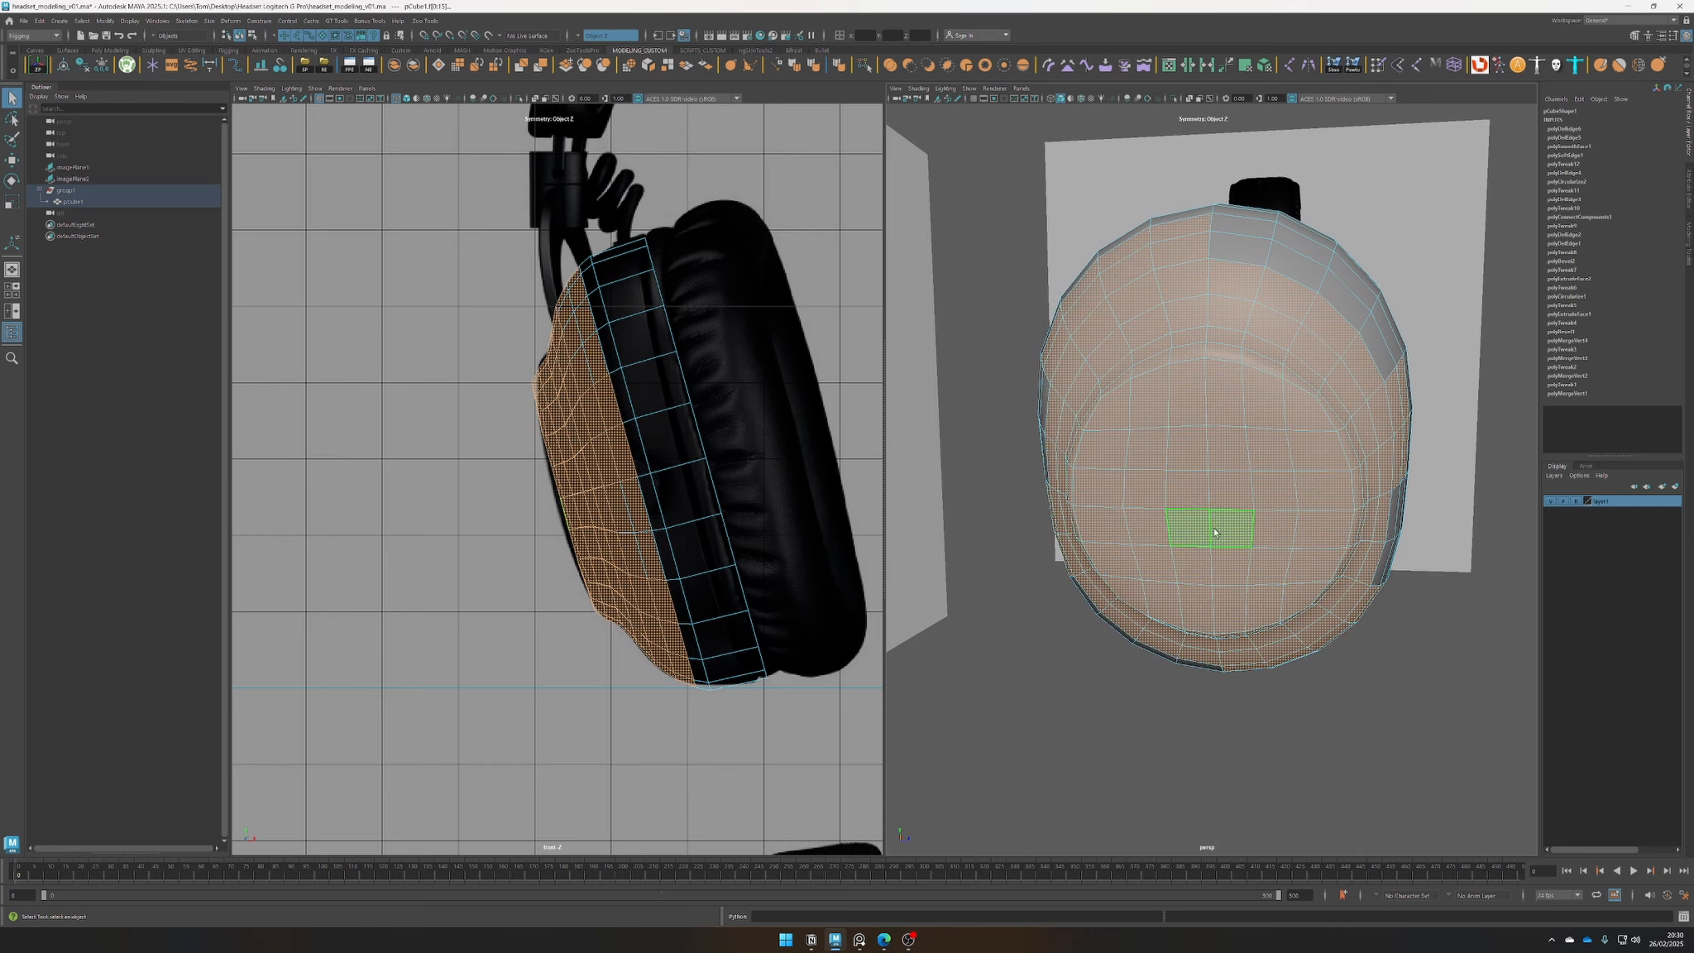
{"action": "left_click", "coordinate": [1356, 695]}
{"action": "left_click", "coordinate": [1207, 497]}
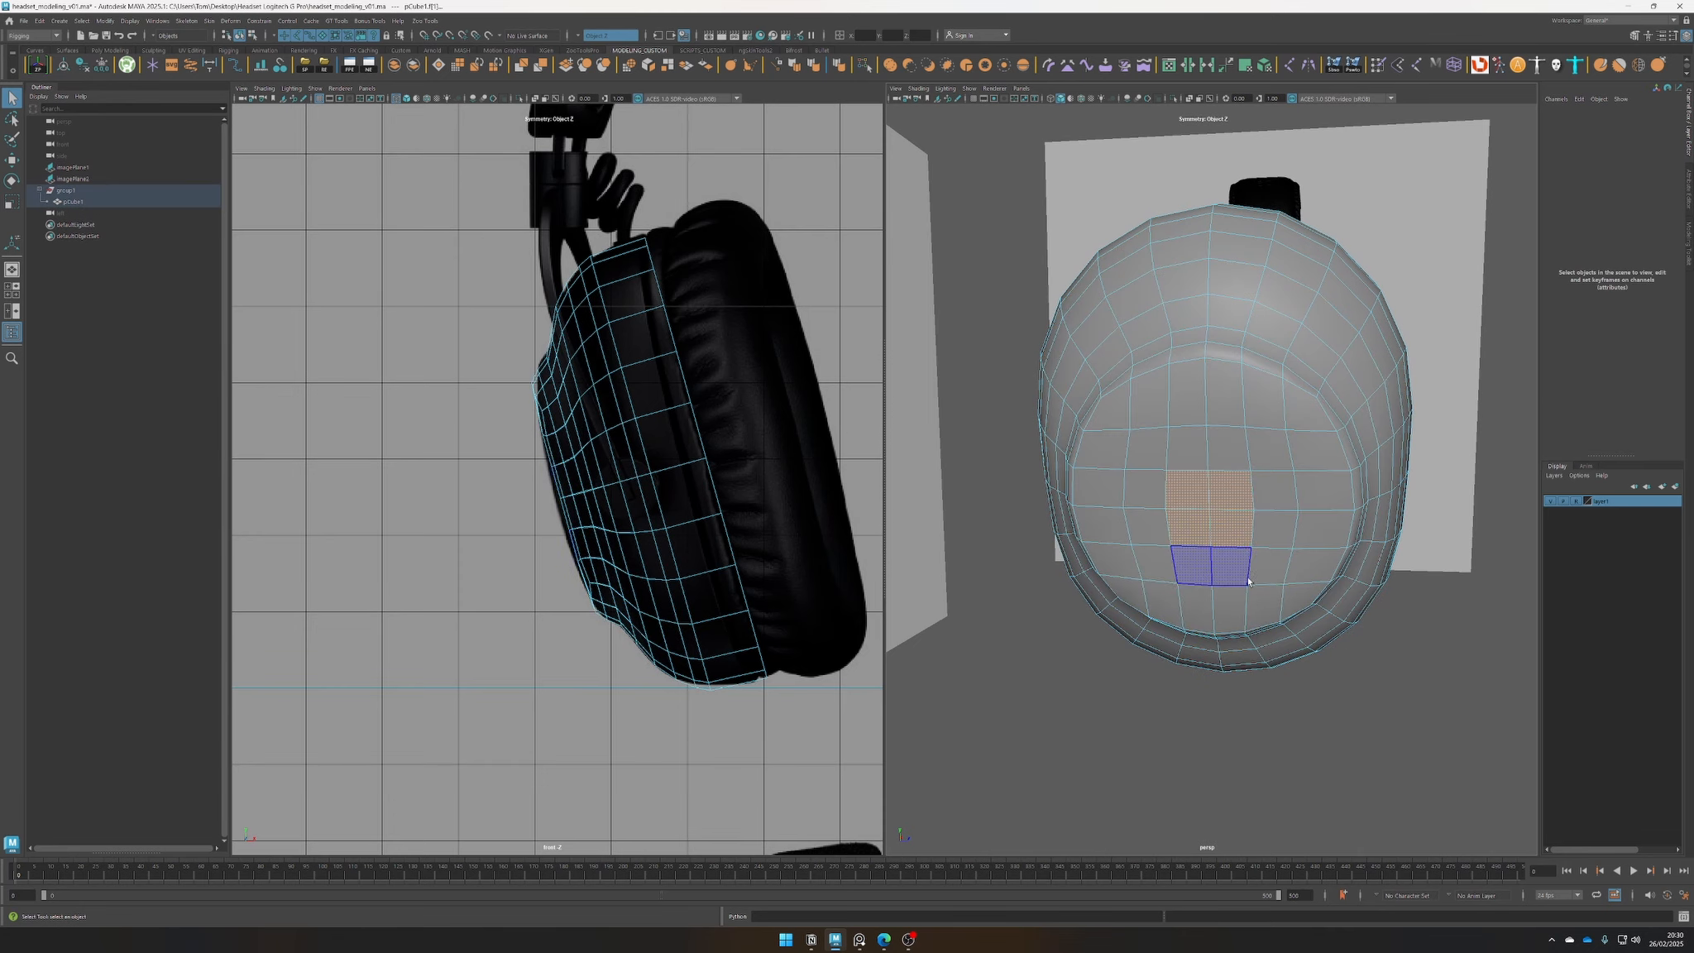
{"action": "left_click", "coordinate": [1209, 527], "text": "shift"}
{"action": "key", "text": "shift+period"}
{"action": "key", "text": "shift+period"}
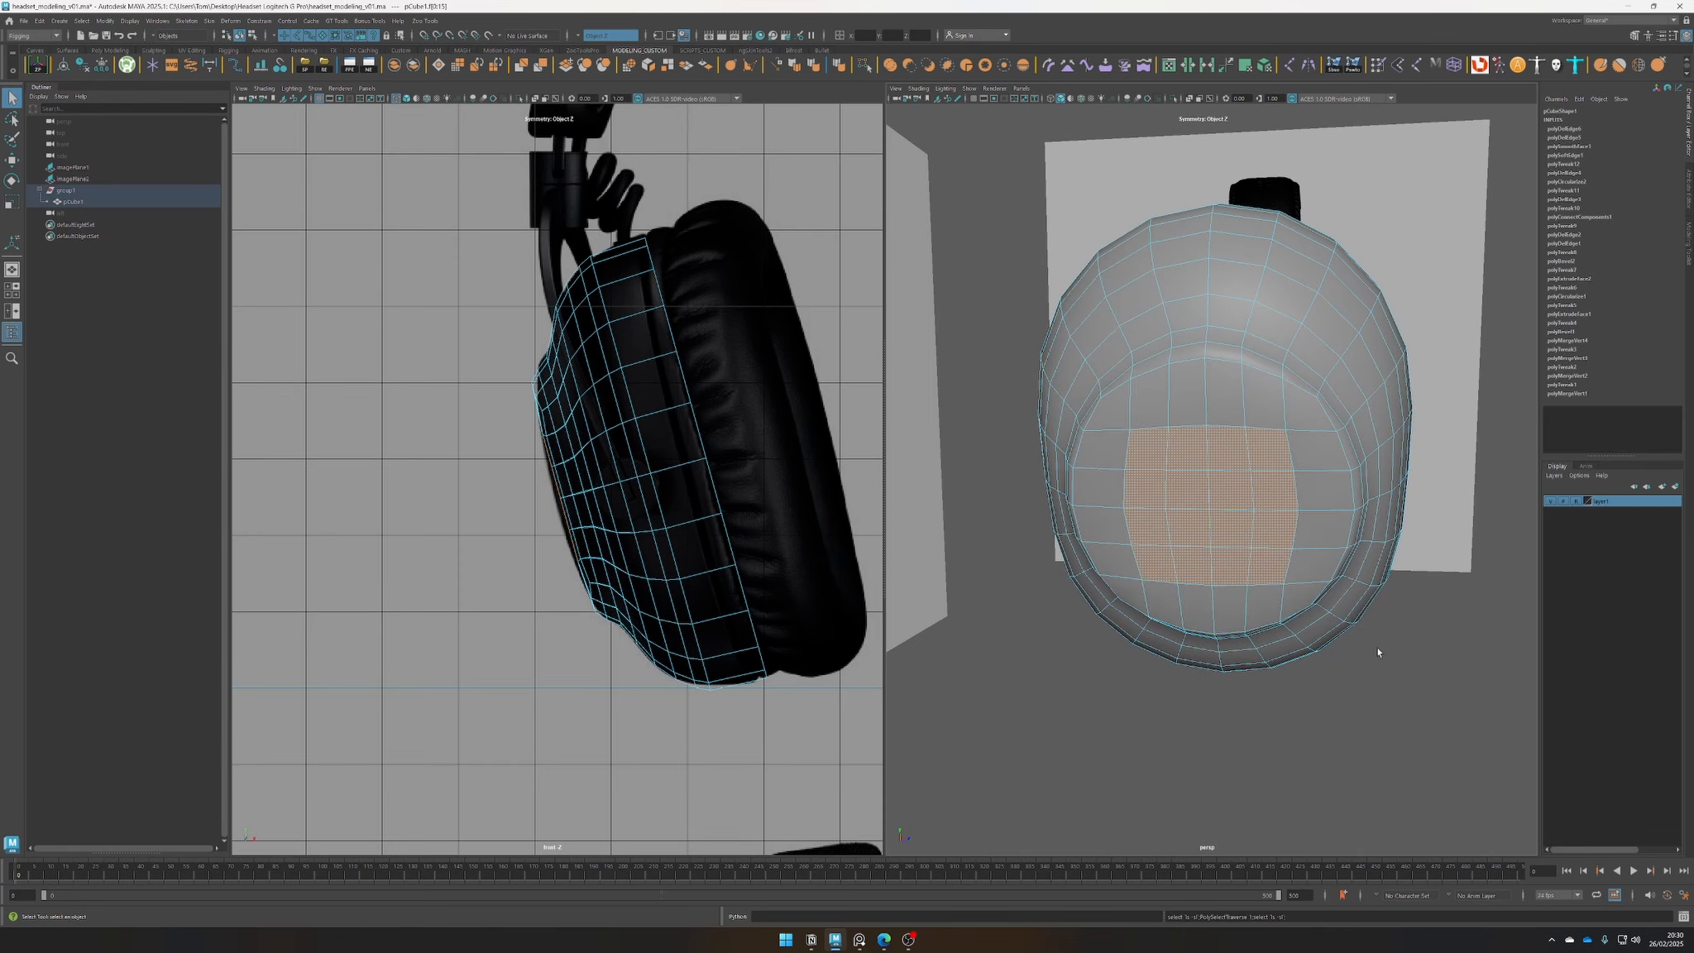
{"action": "left_click_drag", "start_coordinate": [1347, 627], "coordinate": [1221, 659], "text": "alt"}
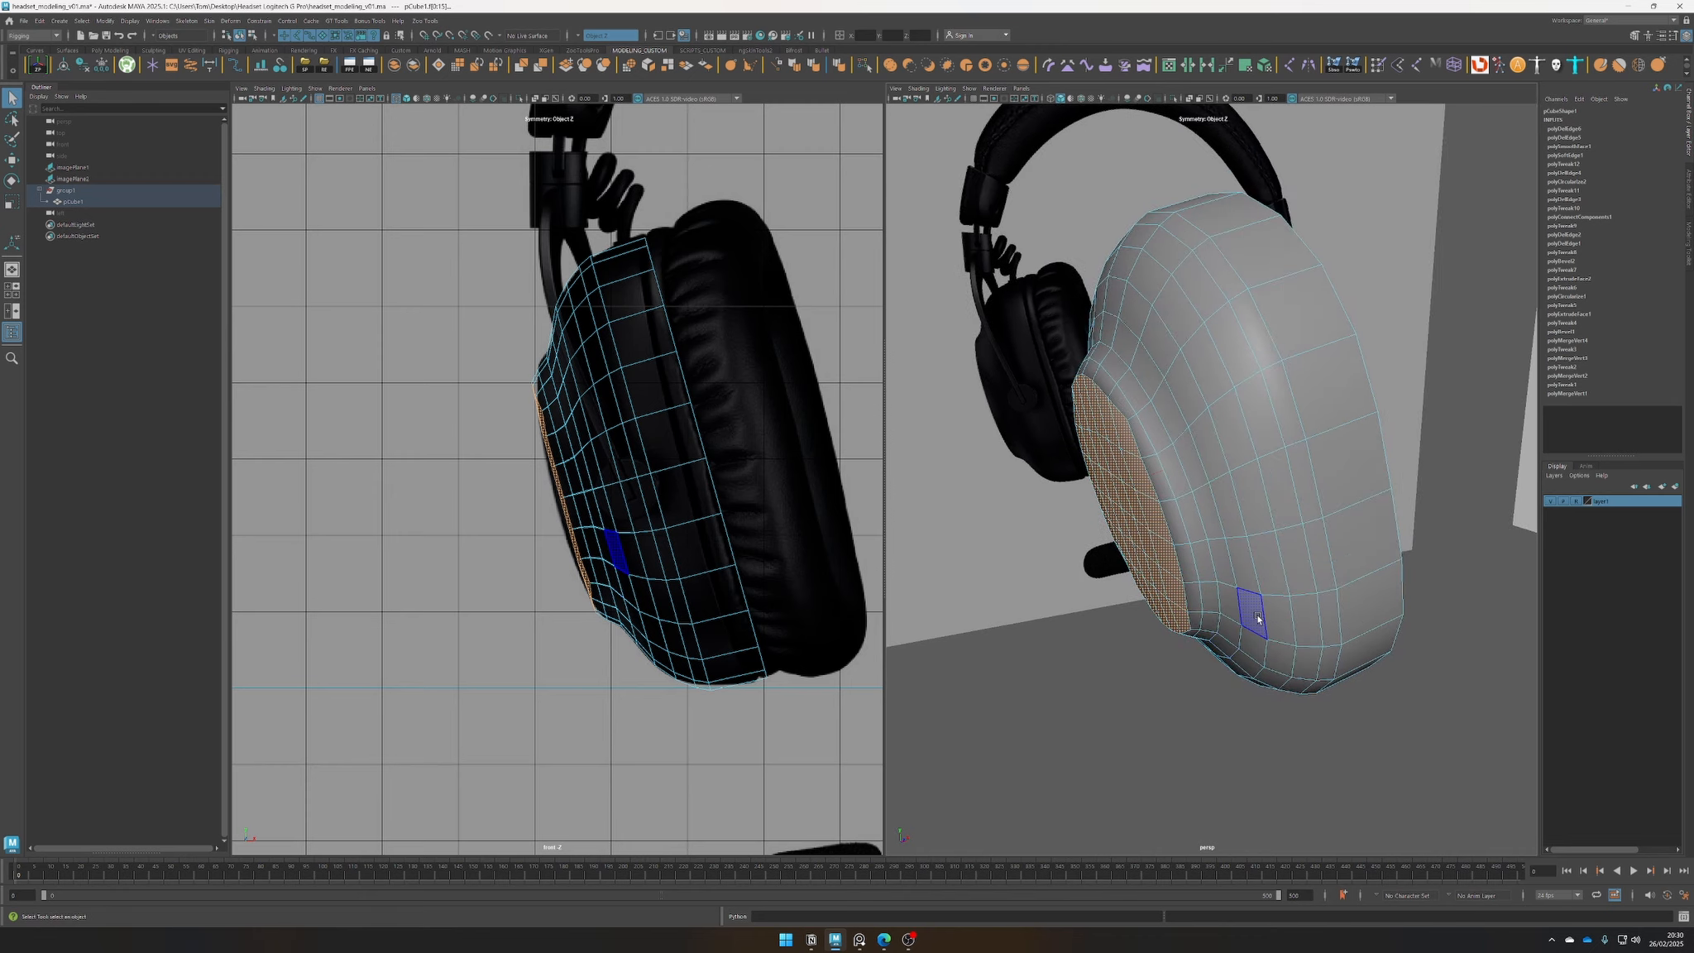
{"action": "key", "text": "r"}
{"action": "left_click_drag", "start_coordinate": [1191, 460], "coordinate": [546, 562]}
{"action": "key", "text": "w"}
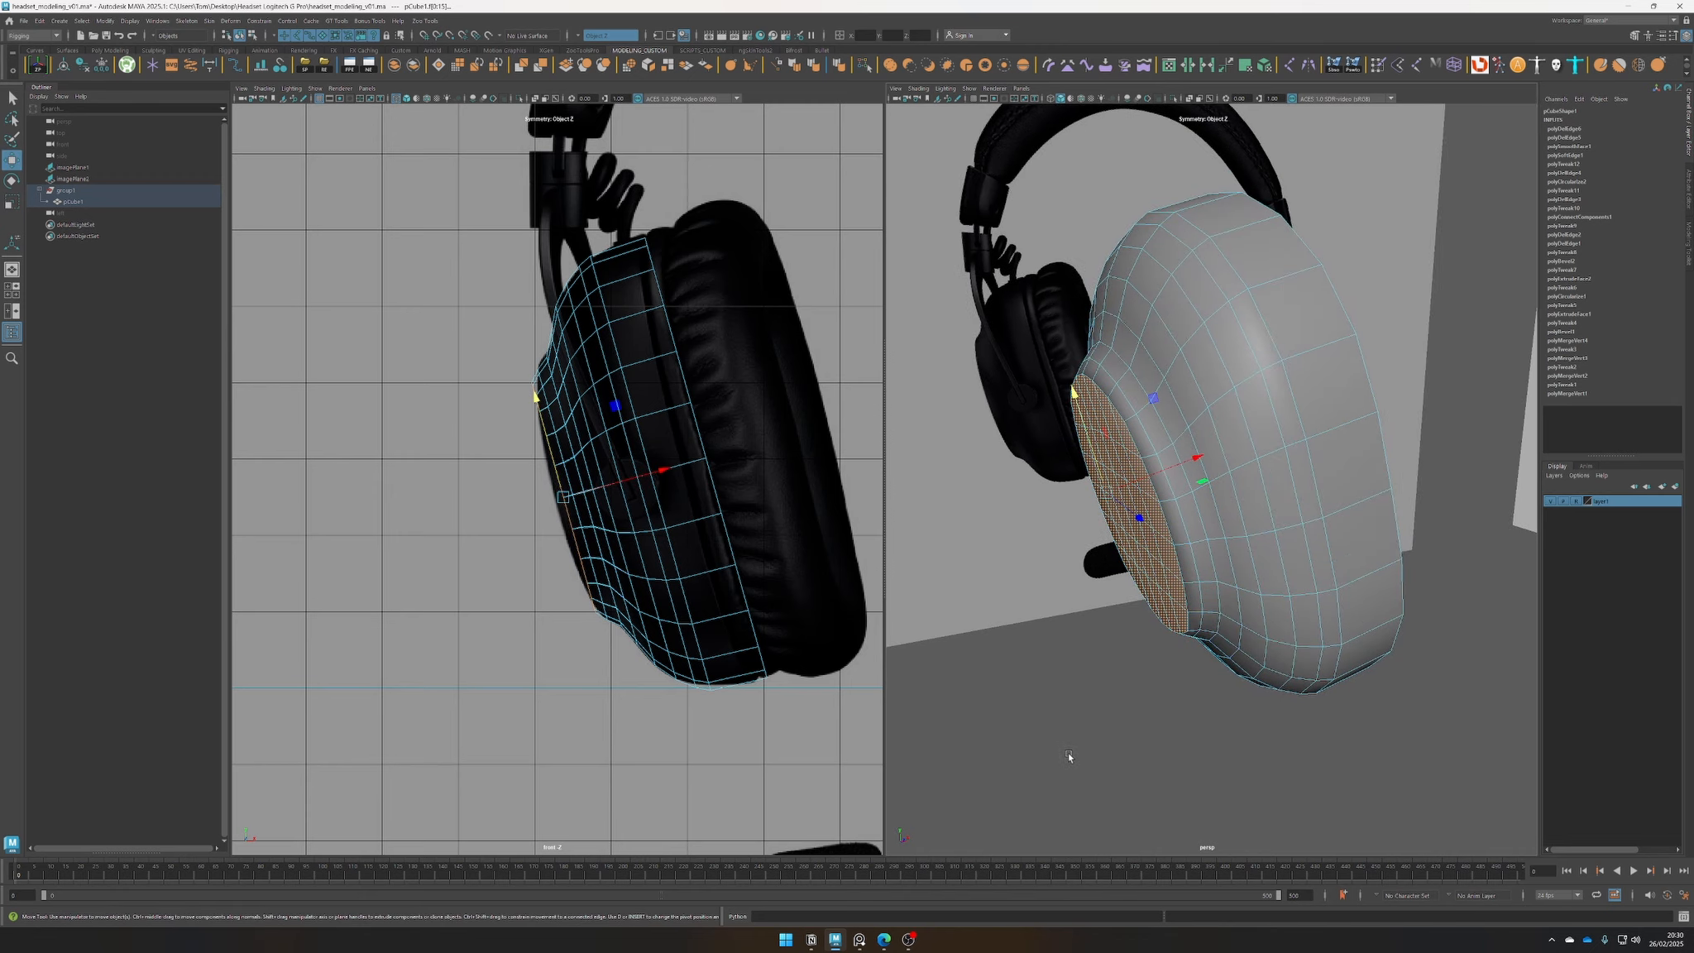
Restore the disc's front face selection and apply Circularize to it
{"action": "left_click", "coordinate": [1067, 752]}
{"action": "left_click_drag", "start_coordinate": [1071, 750], "coordinate": [1202, 686], "text": "alt"}
{"action": "key", "text": "ctrl+z"}
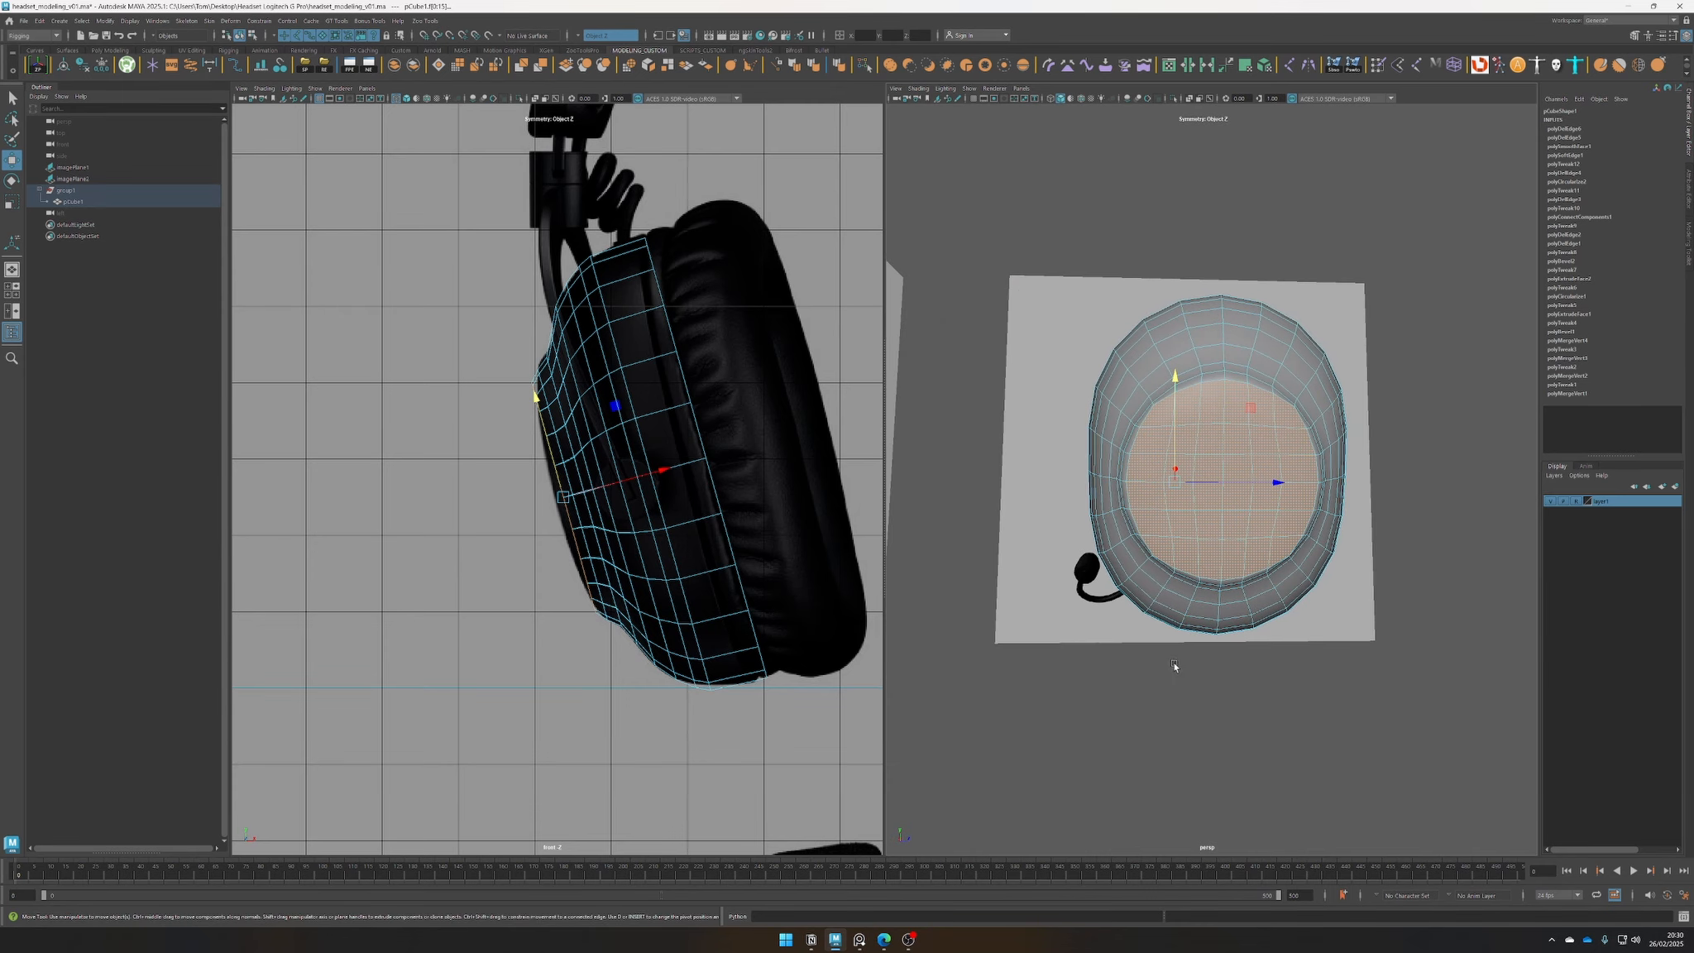
{"action": "left_click", "coordinate": [623, 65]}
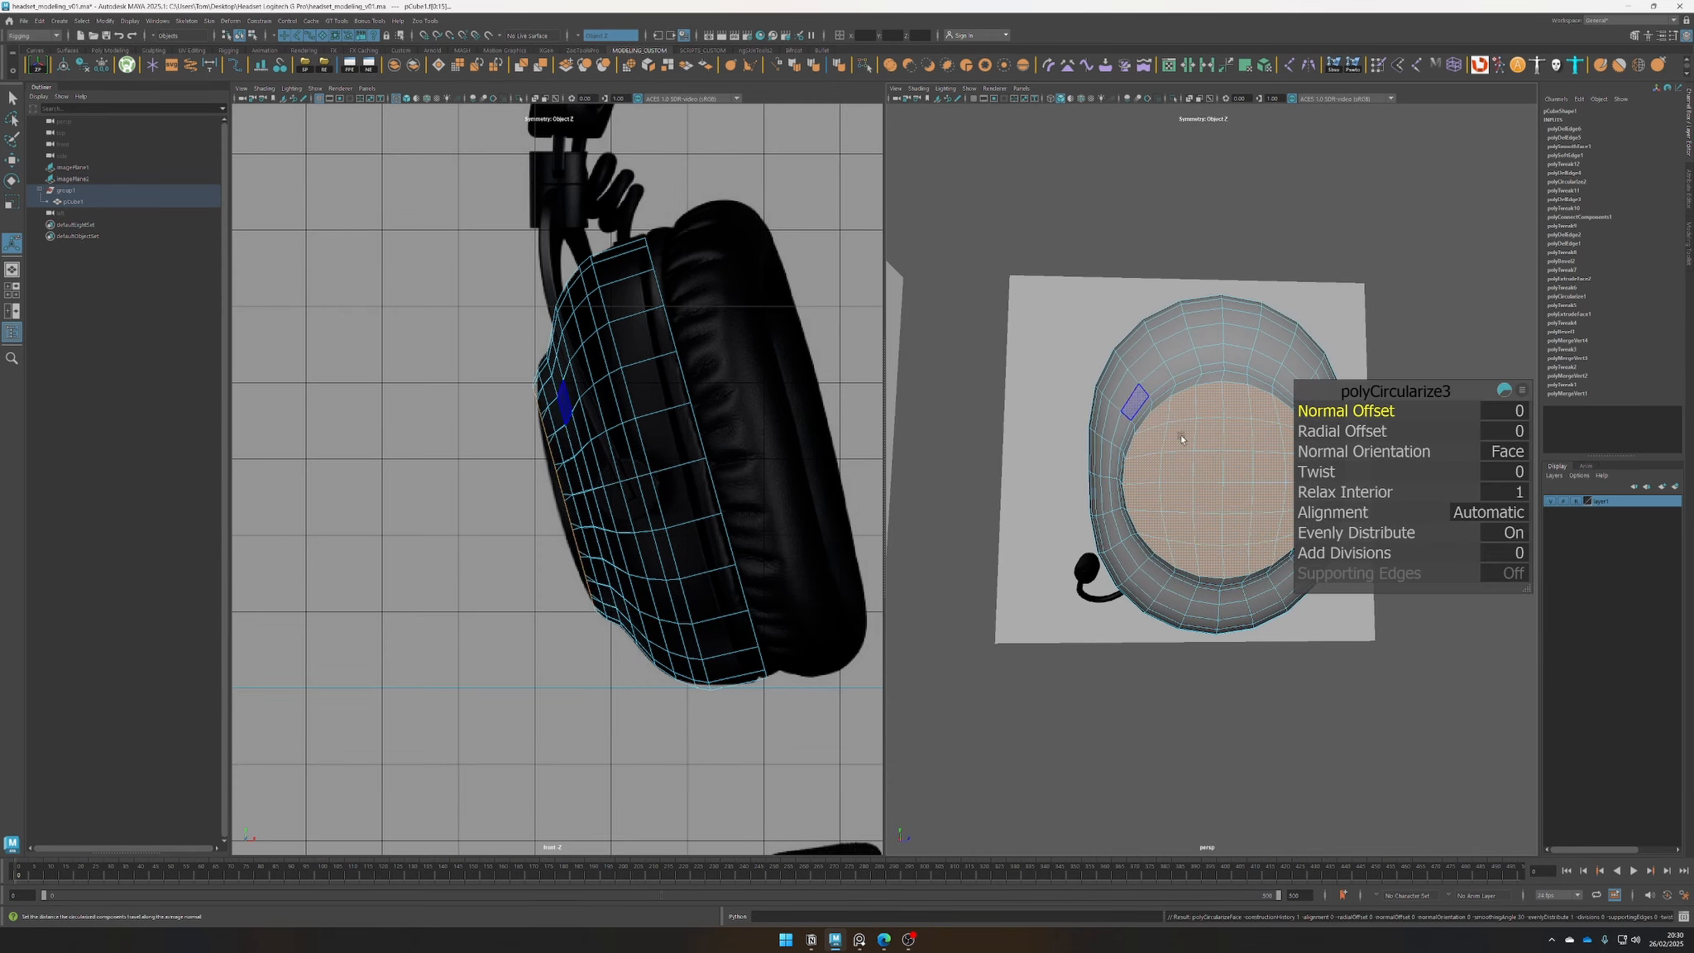
{"action": "left_click_drag", "start_coordinate": [1341, 717], "coordinate": [1293, 690], "text": "alt"}
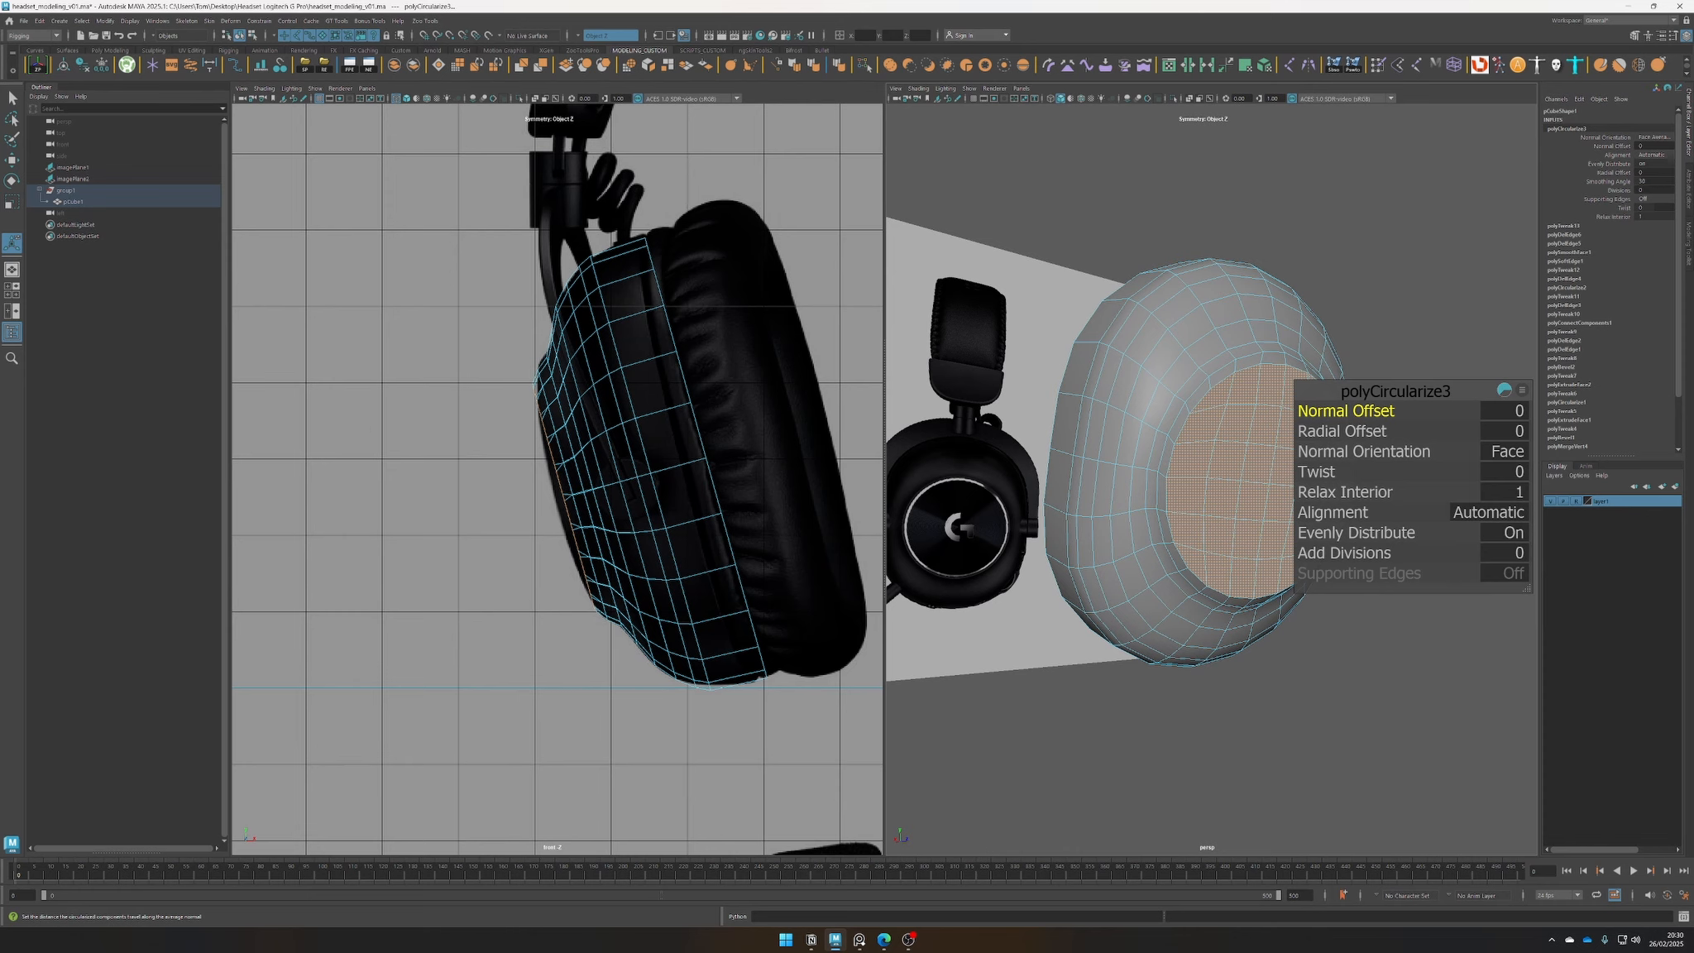
Compare the circular disc with the headset reference photos, examining its outline and rim from several angles
{"action": "right_click_drag", "start_coordinate": [0, 264], "coordinate": [475, 272]}
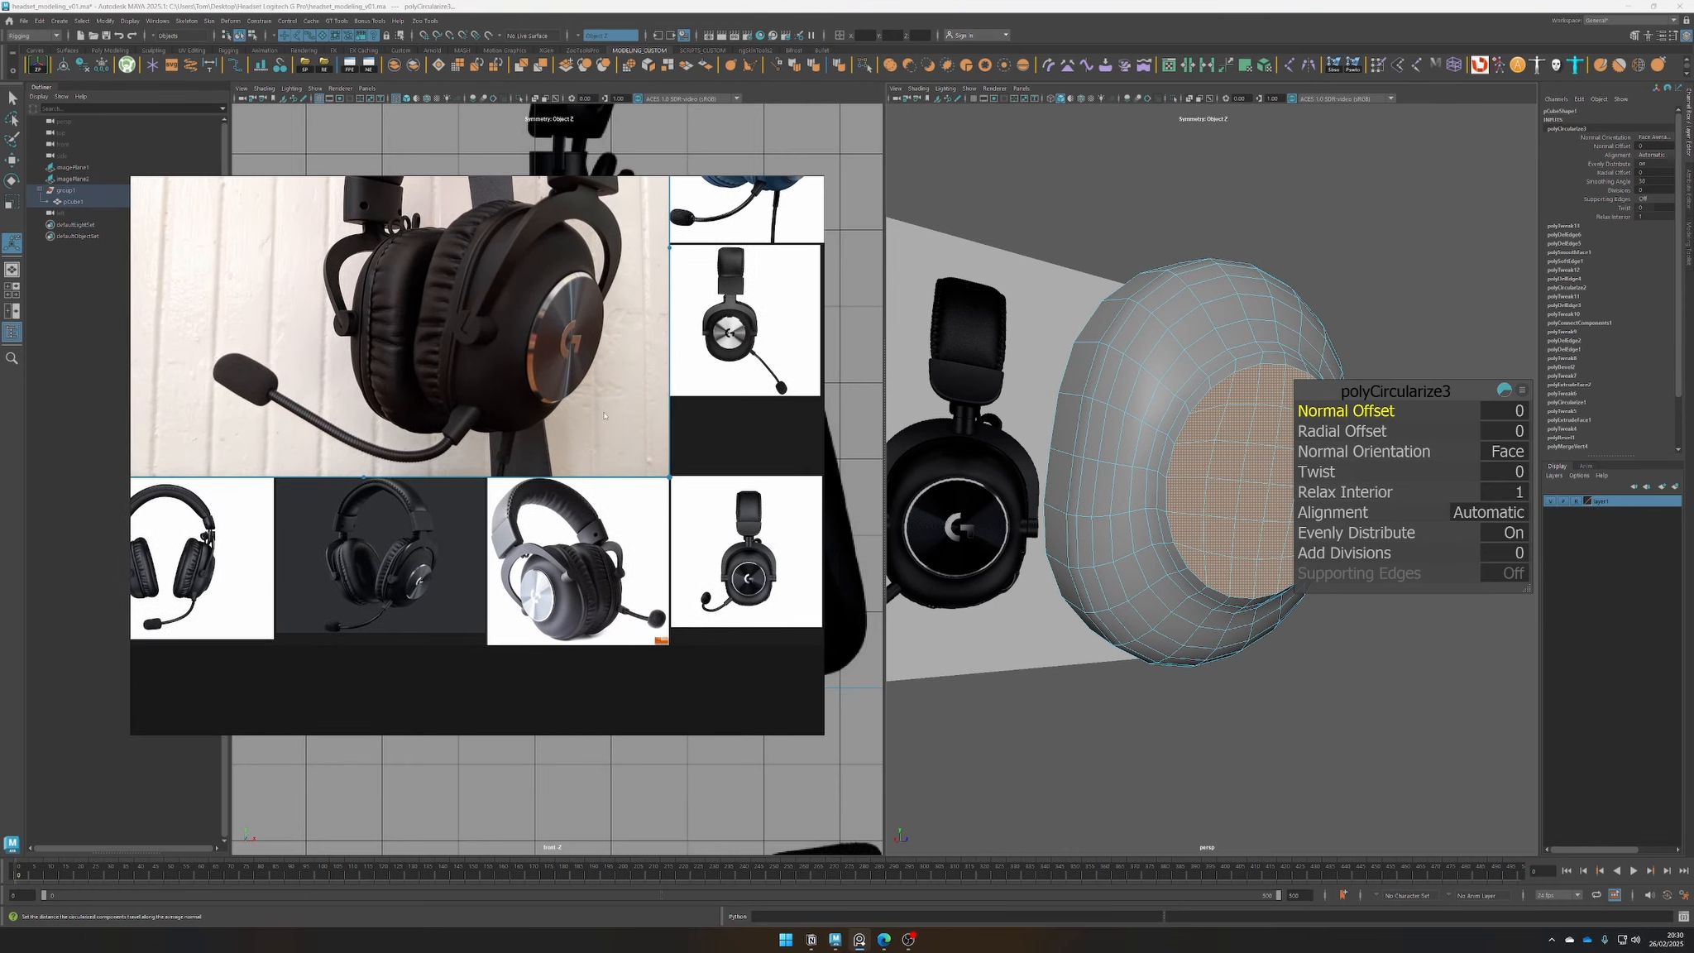
{"action": "right_click_drag", "start_coordinate": [605, 416], "coordinate": [0, 454]}
{"action": "left_click_drag", "start_coordinate": [1241, 674], "coordinate": [1218, 695], "text": "alt"}
{"action": "right_click_drag", "start_coordinate": [1218, 696], "coordinate": [1190, 647], "text": "alt"}
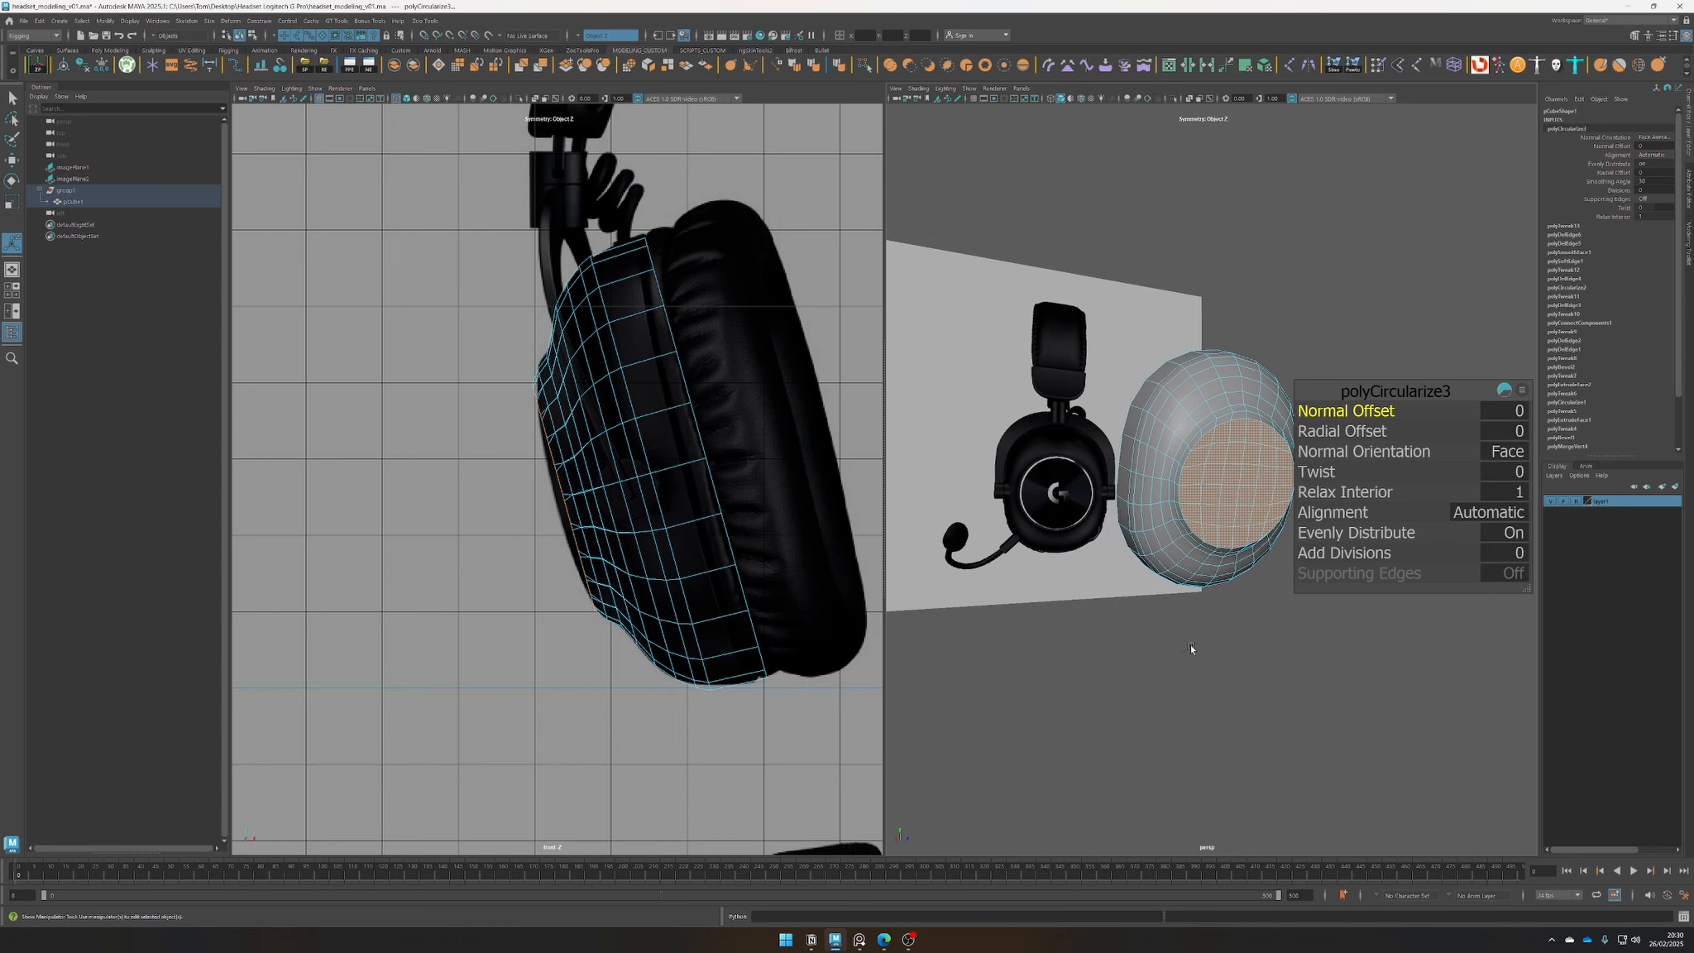
{"action": "left_click_drag", "start_coordinate": [1191, 647], "coordinate": [1233, 642], "text": "alt"}
{"action": "middle_click_drag", "start_coordinate": [1233, 643], "coordinate": [1158, 660], "text": "alt"}
{"action": "right_click_drag", "start_coordinate": [1158, 660], "coordinate": [1321, 672], "text": "alt"}
{"action": "middle_click_drag", "start_coordinate": [1183, 628], "coordinate": [1360, 550], "text": "alt"}
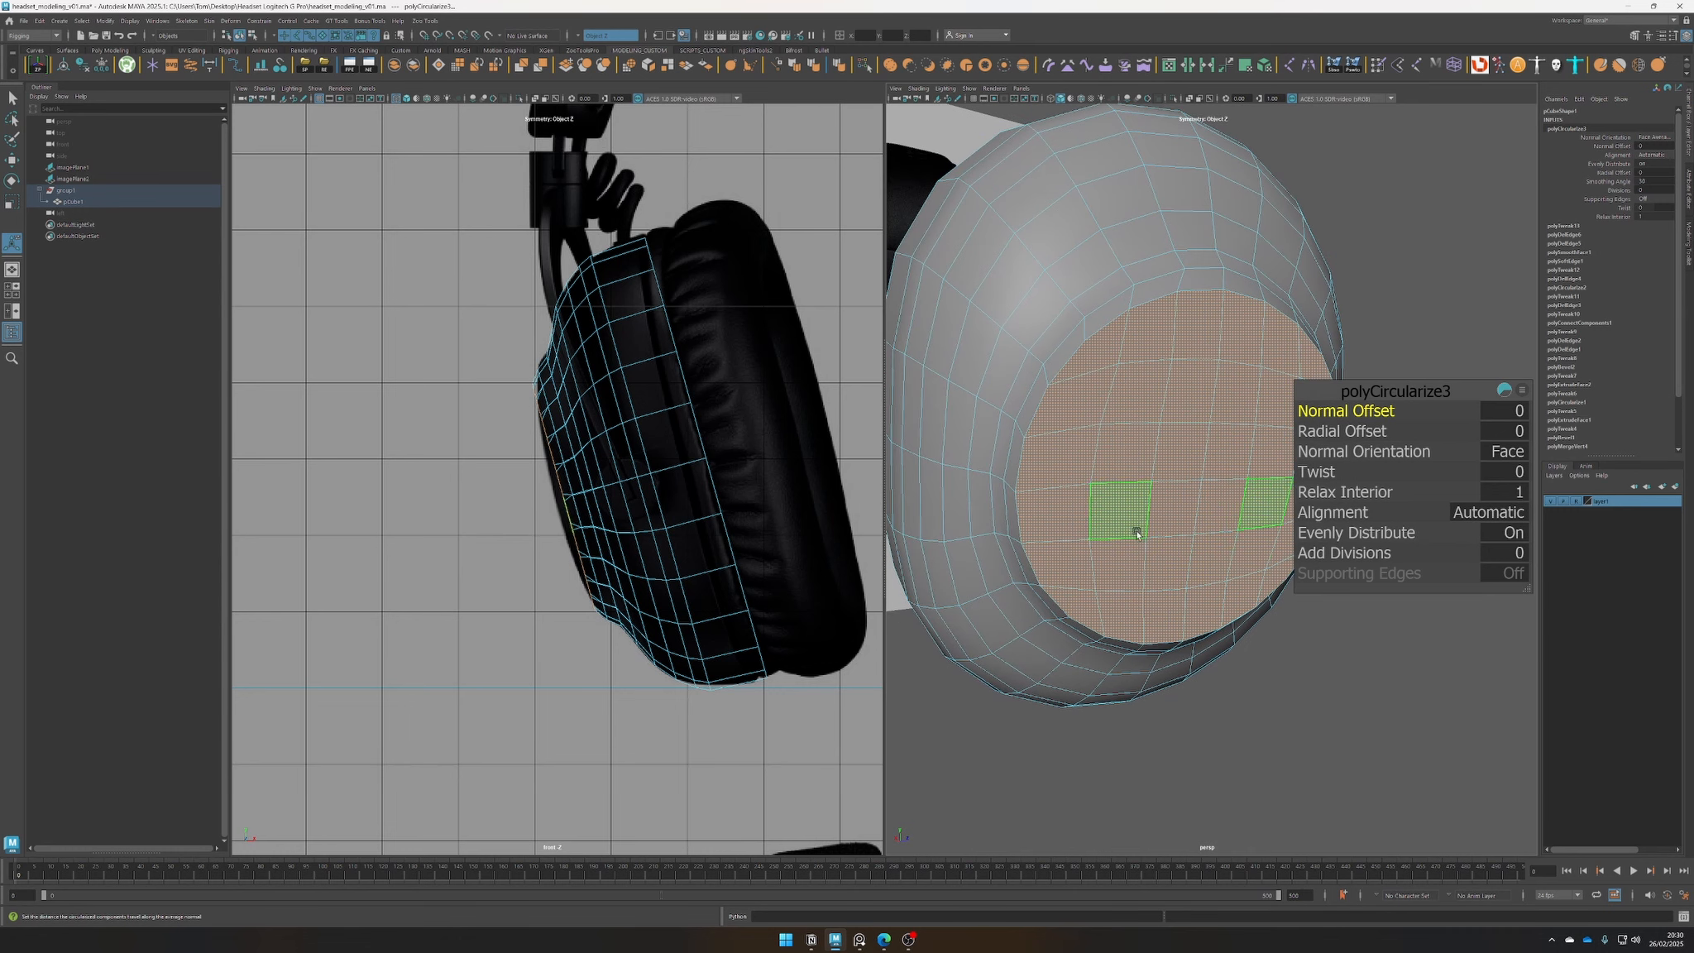
Prepare to scale the disc's front faces and turn modelling symmetry off
{"action": "key", "text": "r"}
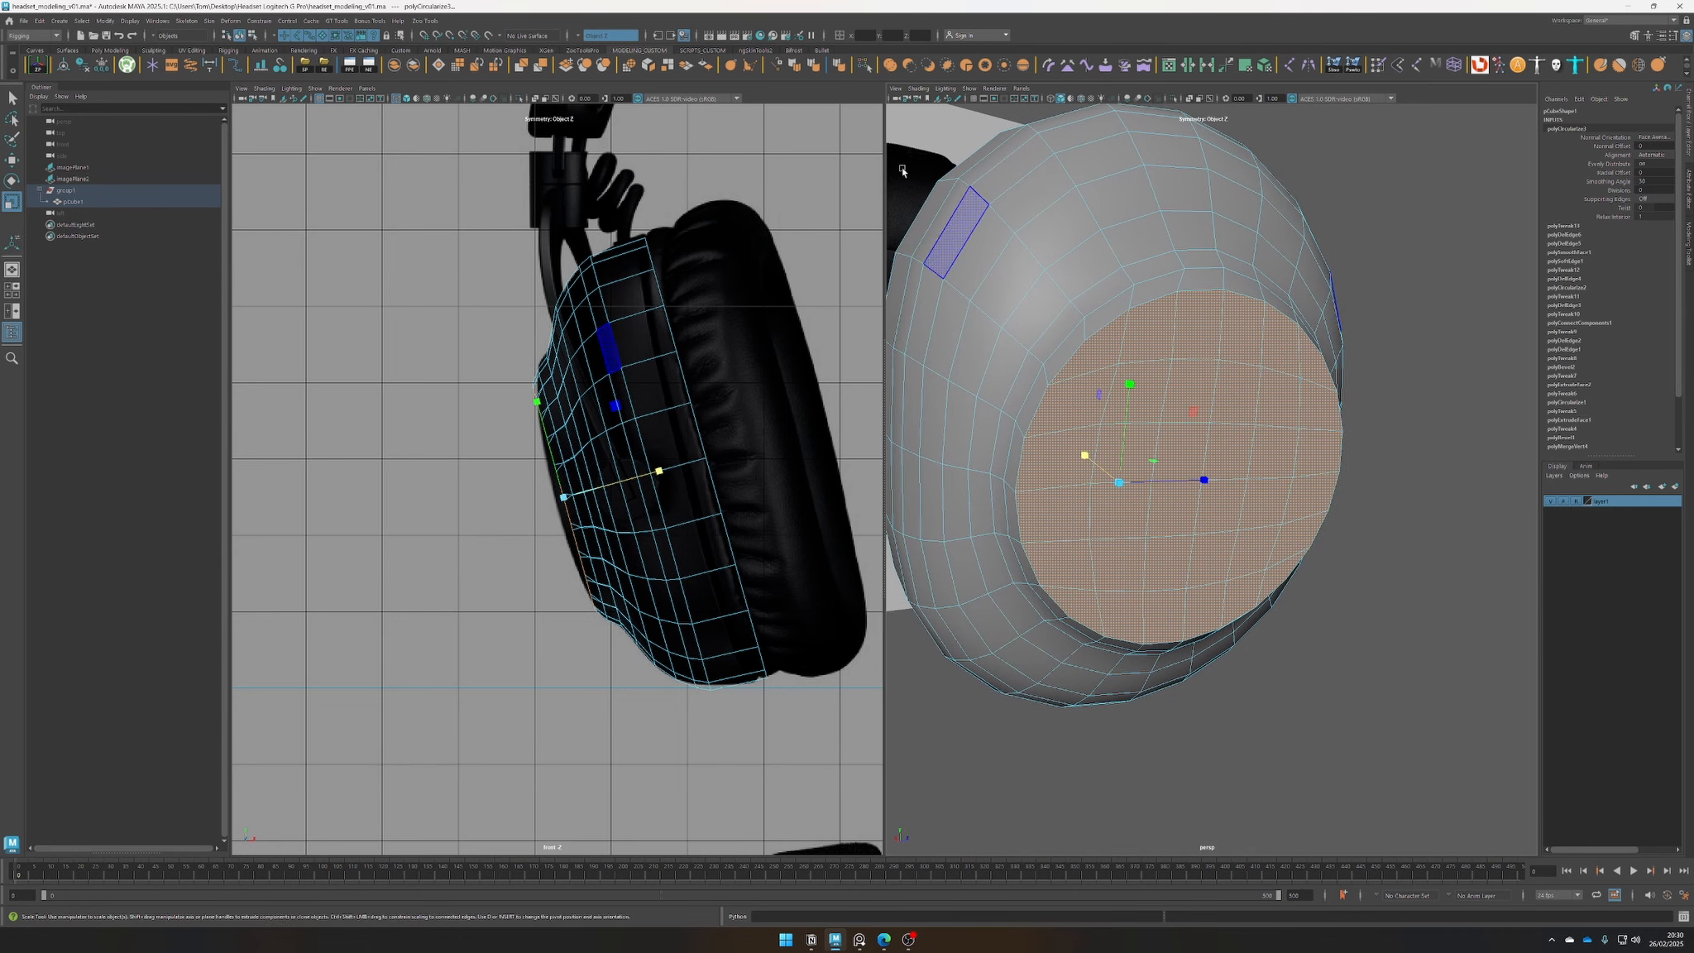
{"action": "left_click", "coordinate": [578, 35]}
{"action": "left_click", "coordinate": [609, 38]}
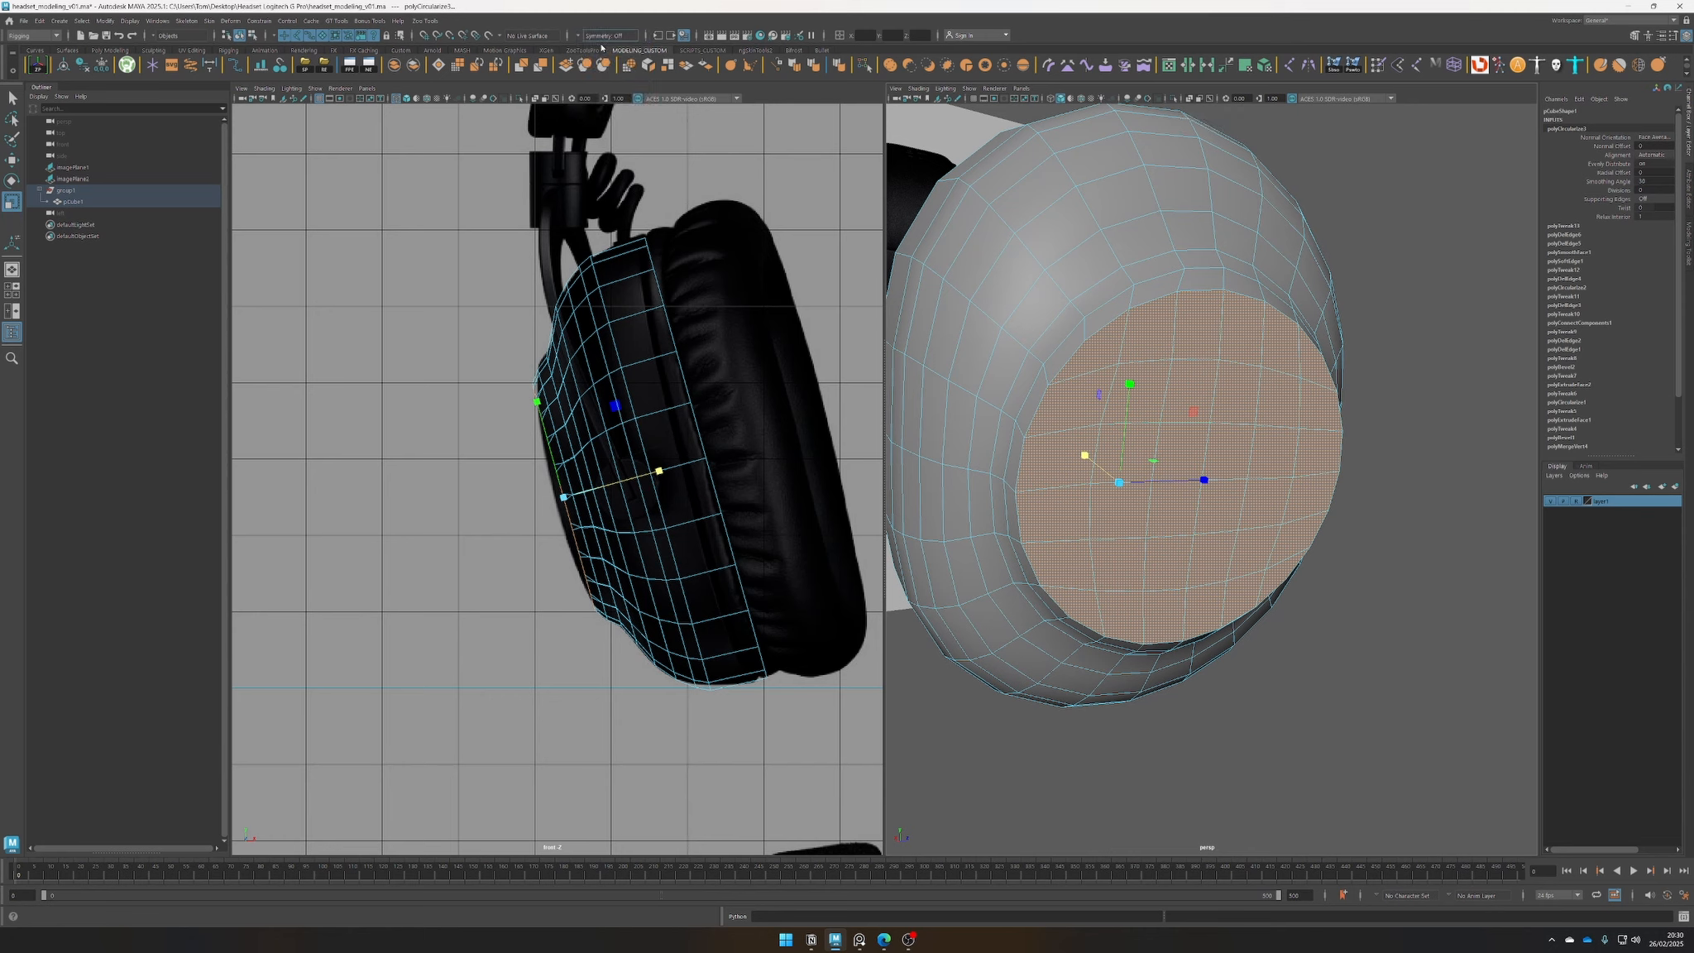
Select the disc's front faces by growing from the centre faces, extrude them and inset them slightly
{"action": "left_click", "coordinate": [1476, 550]}
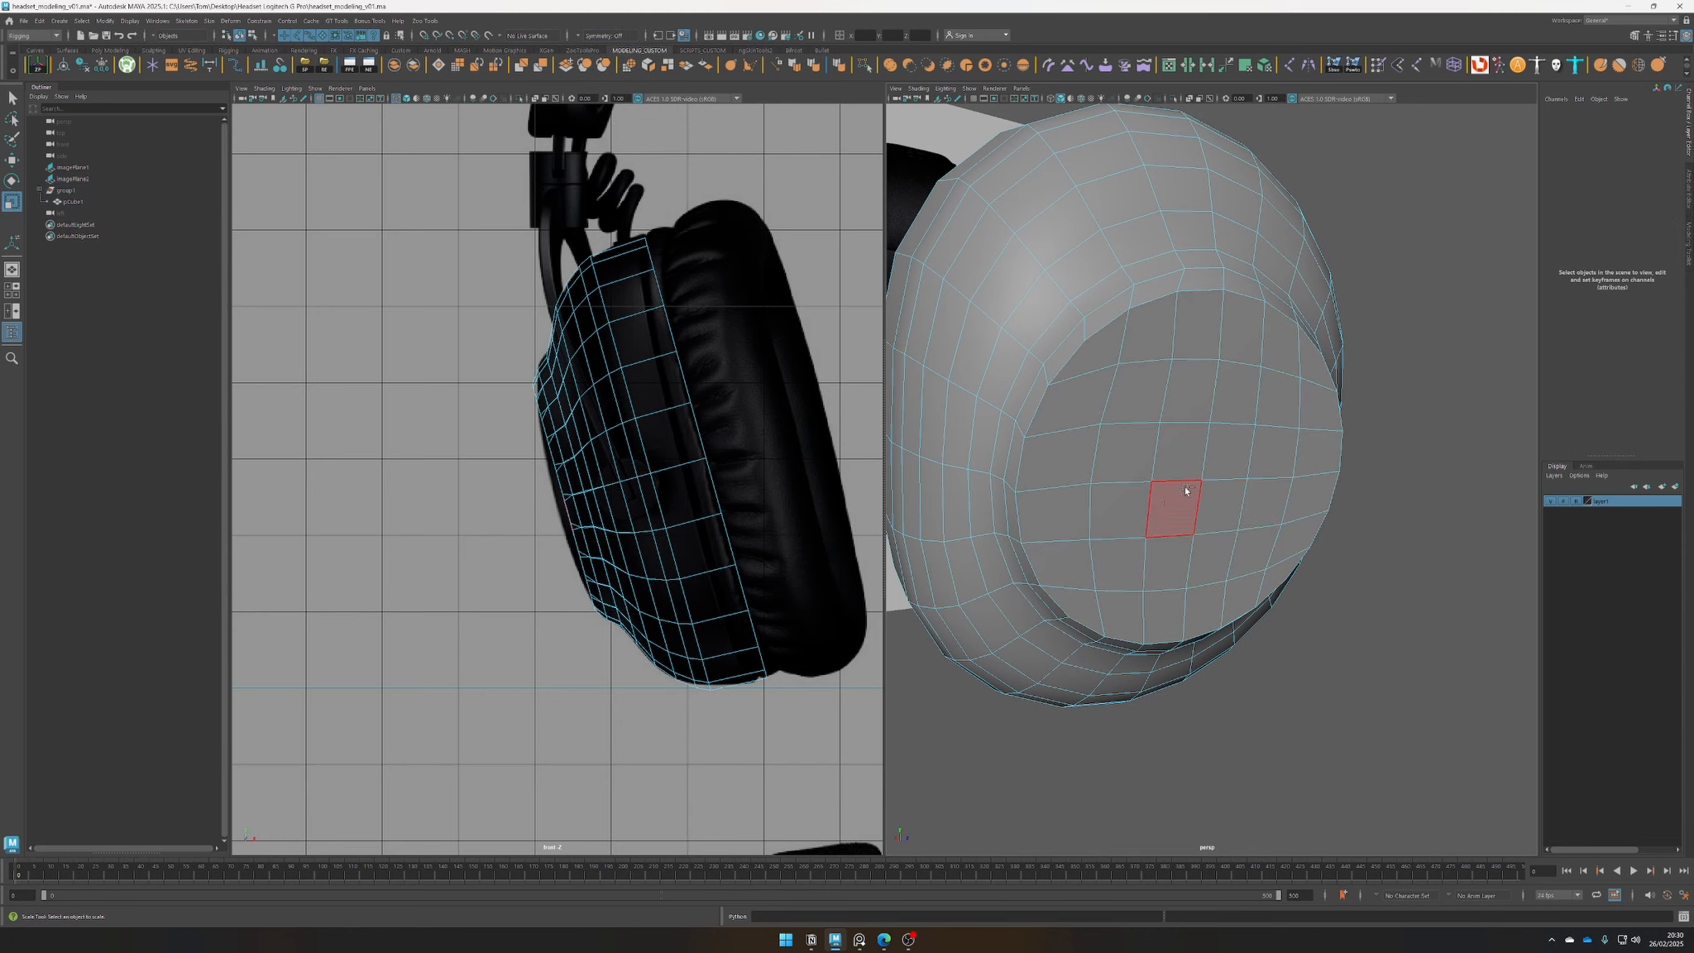
{"action": "left_click_drag", "start_coordinate": [1205, 463], "coordinate": [1191, 494]}
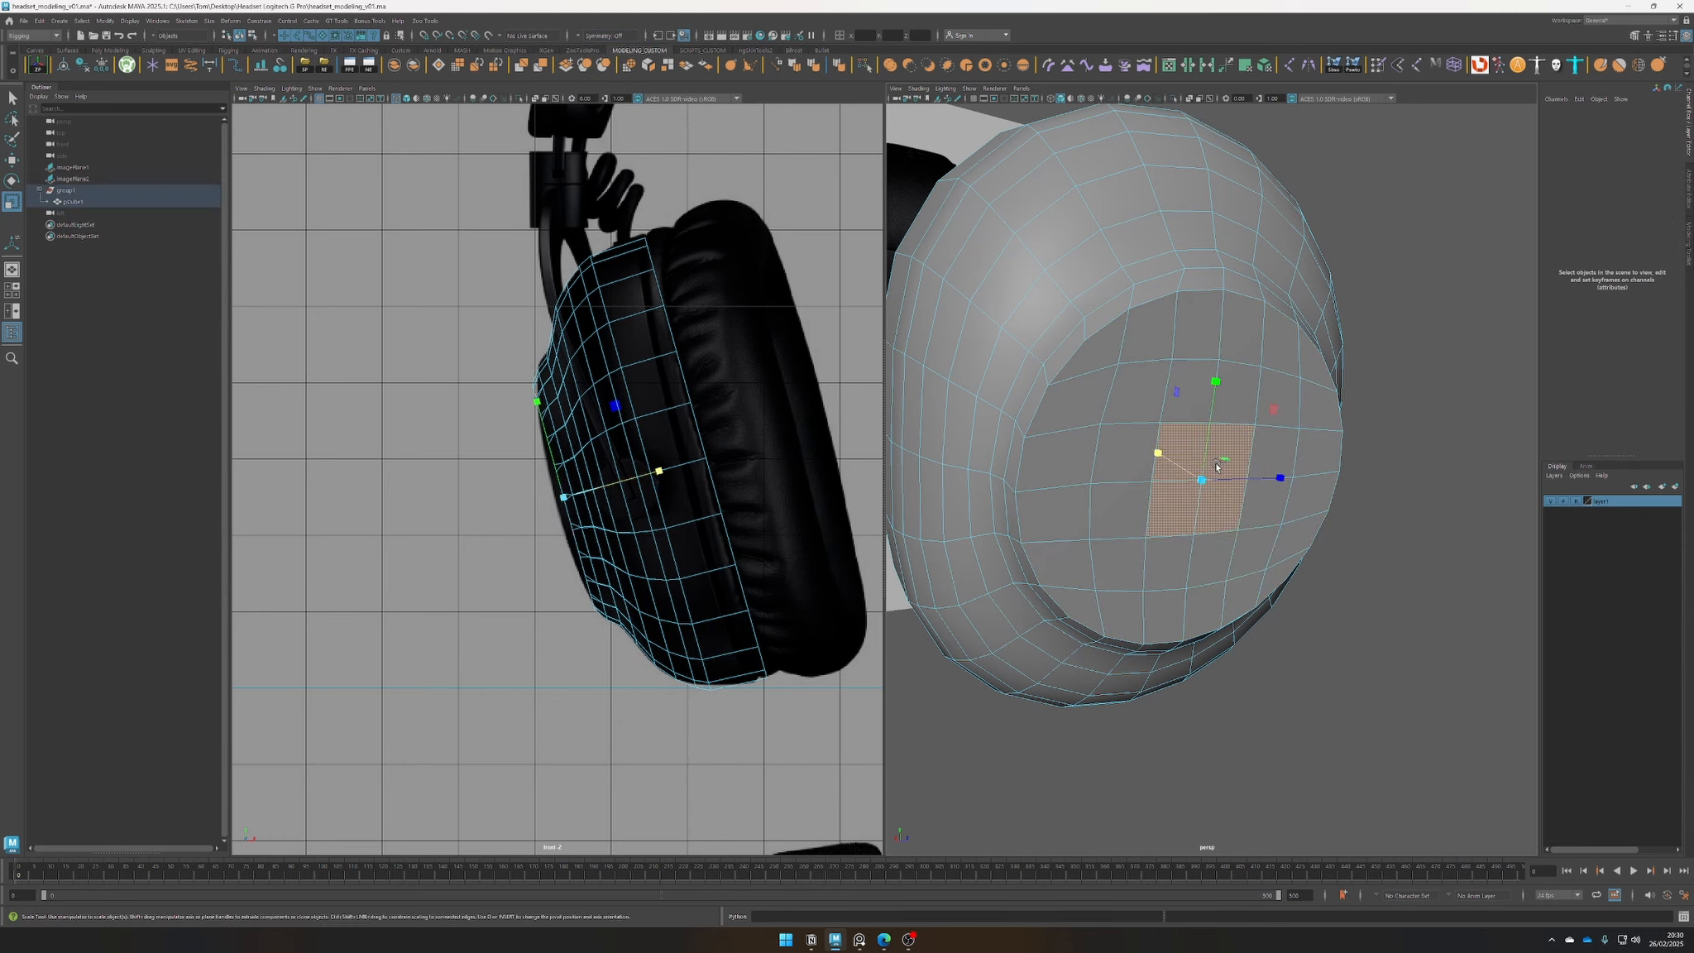
{"action": "key", "text": "shift+period"}
{"action": "key", "text": "shift+period"}
{"action": "key", "text": "shift+period"}
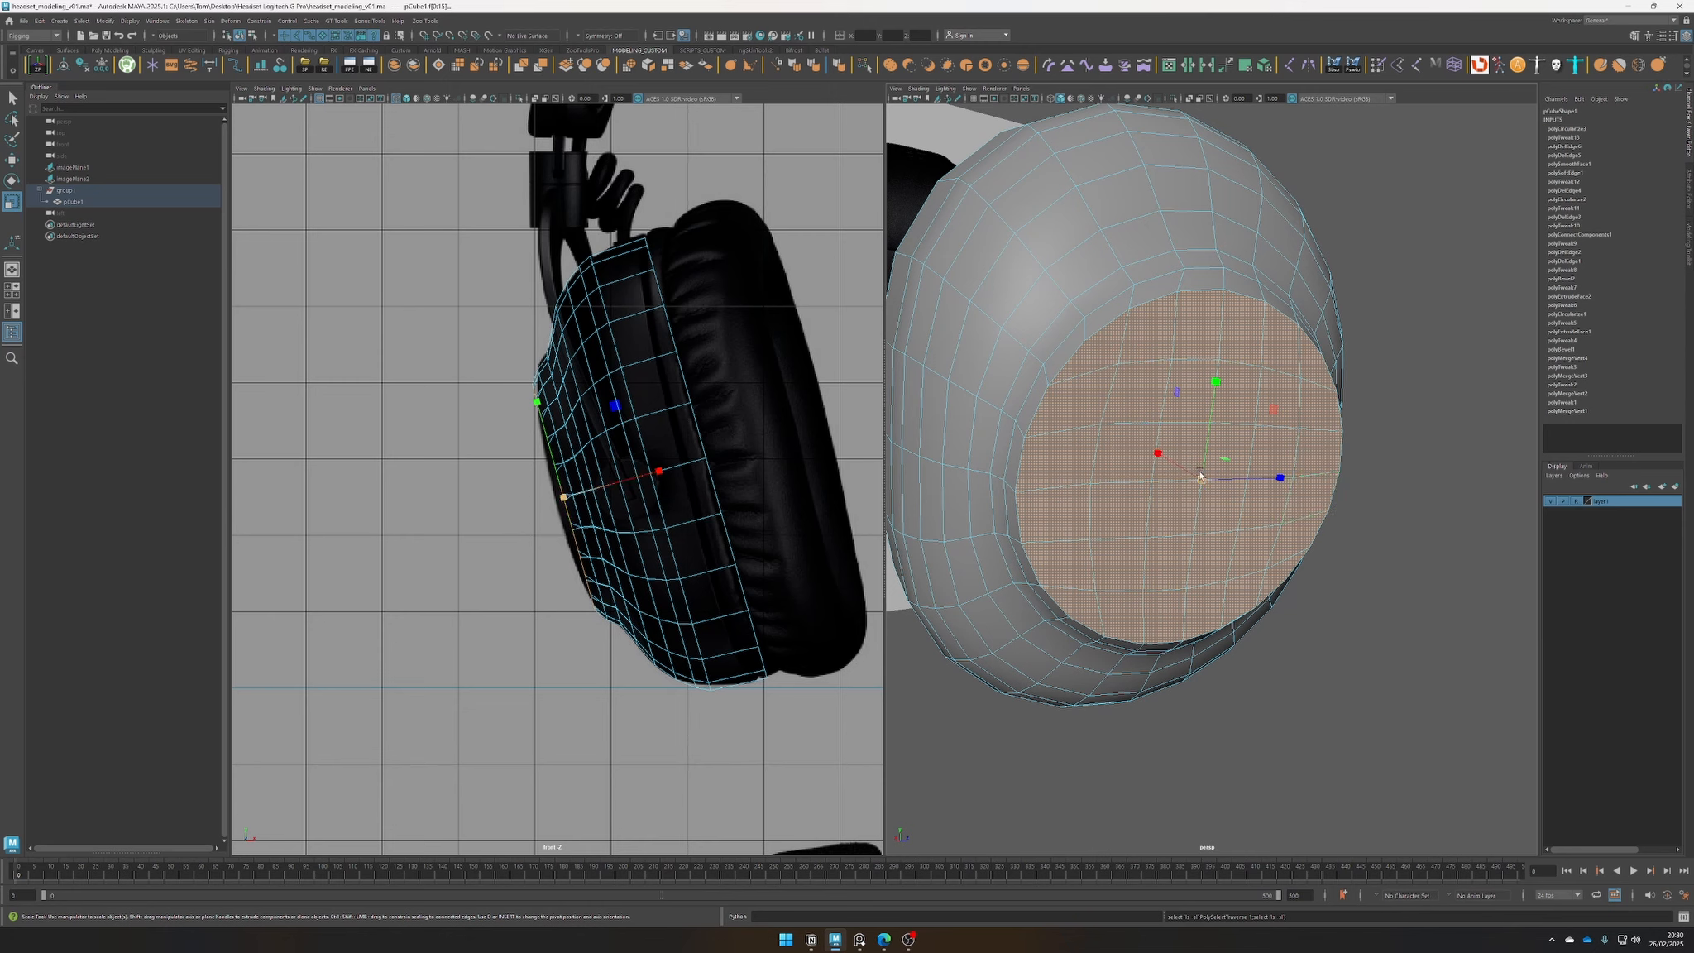
{"action": "key", "text": "w"}
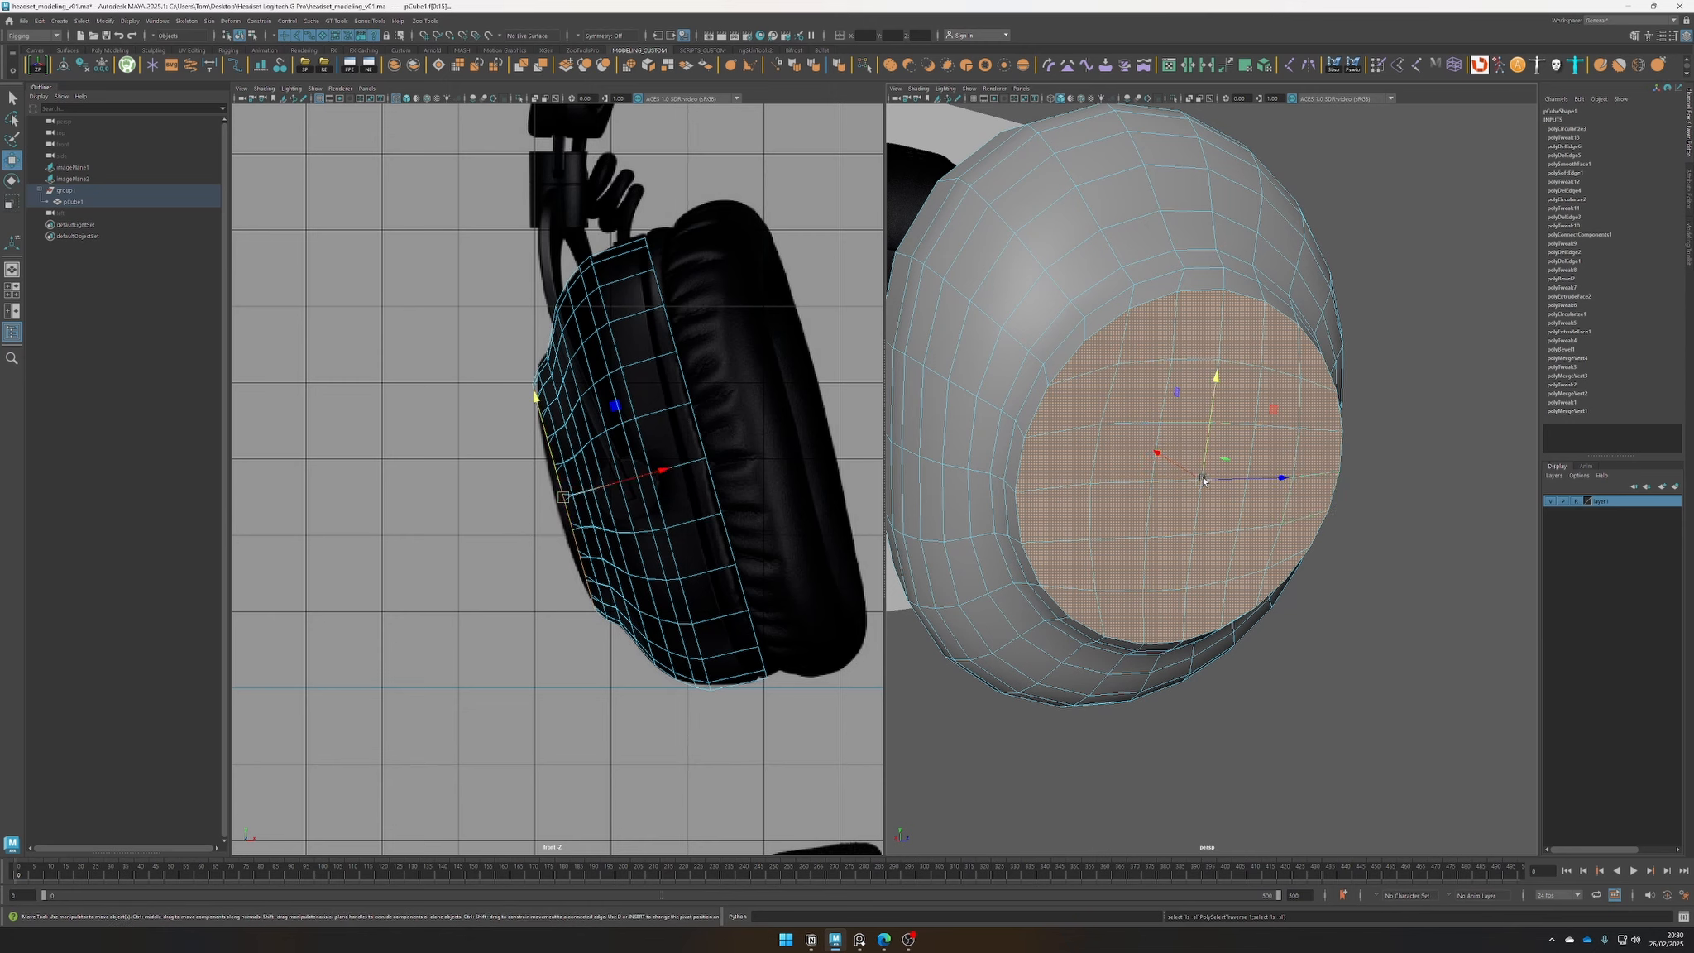
{"action": "key", "text": "r"}
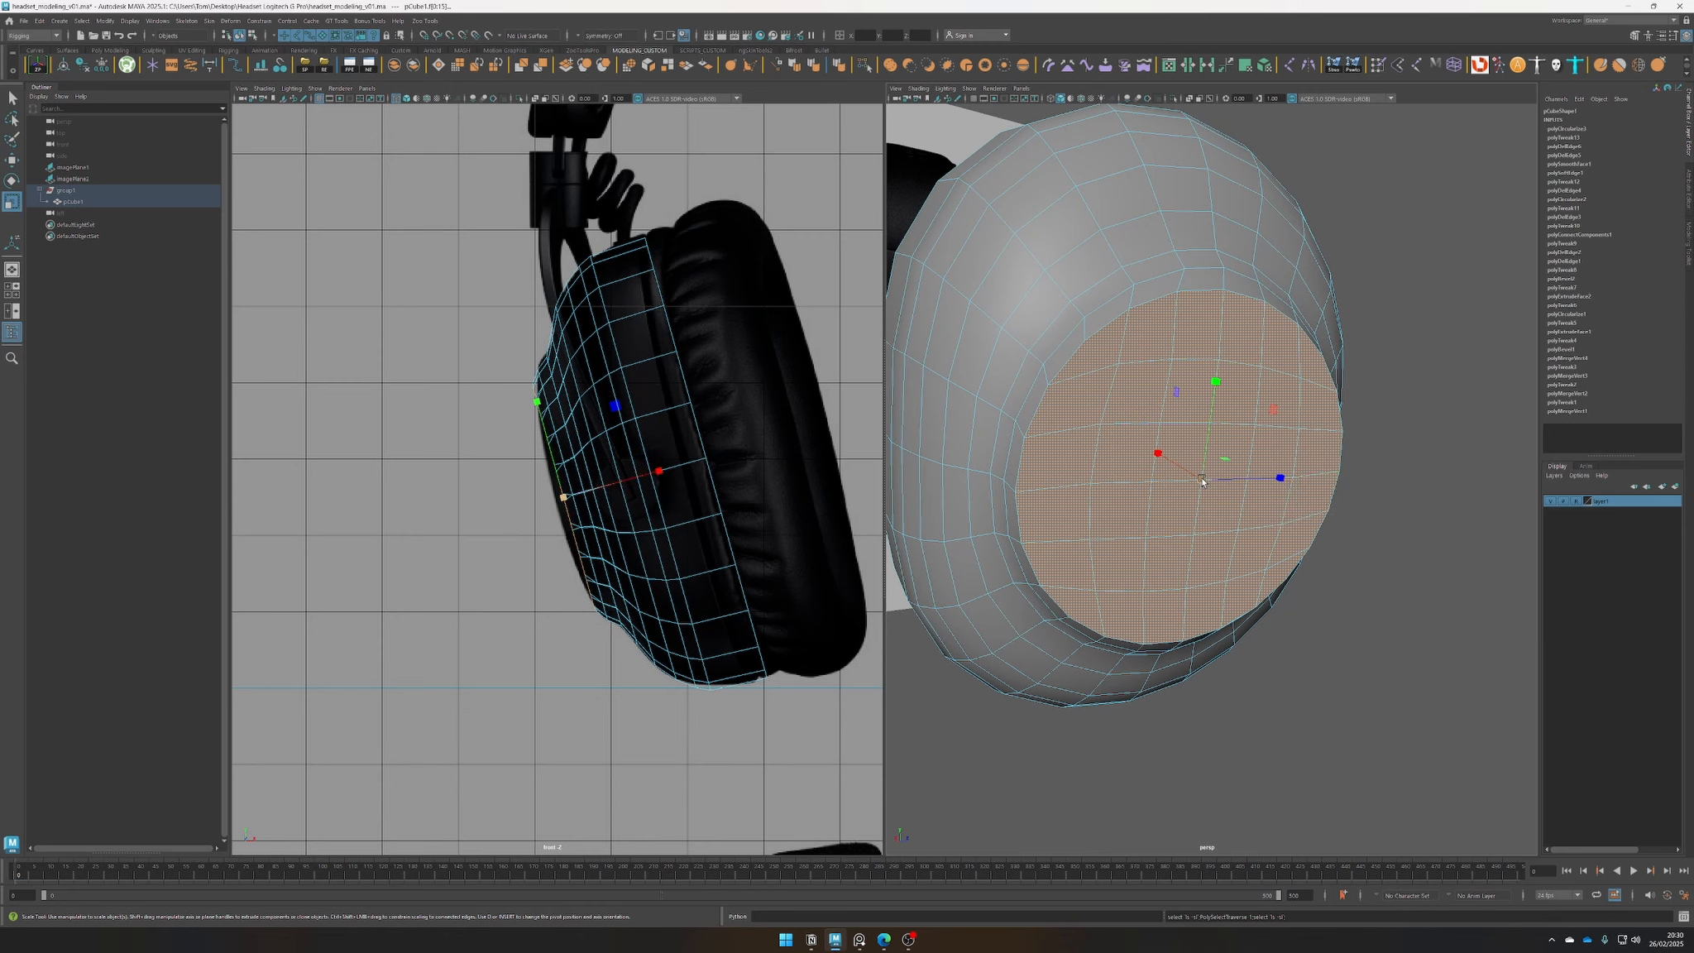
{"action": "left_click_drag", "start_coordinate": [1201, 481], "coordinate": [1204, 476]}
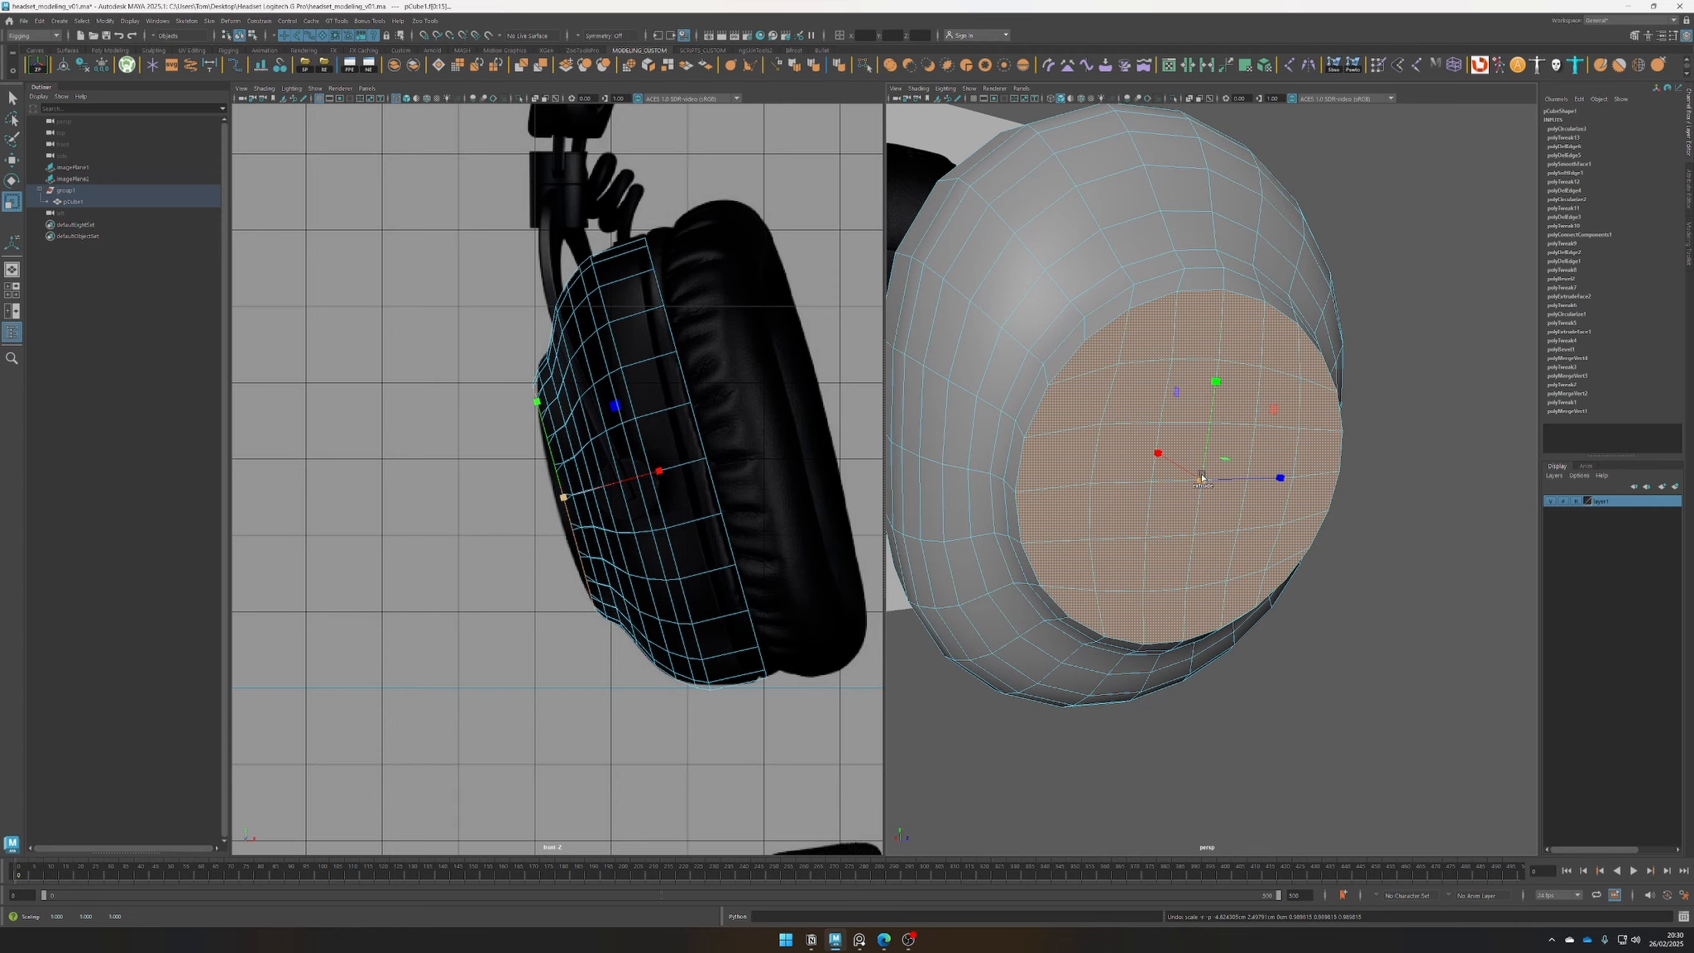
{"action": "key", "text": "ctrl+e"}
{"action": "left_click", "coordinate": [1411, 722]}
Extrude the housing's open border edge loop outward, along the cup's axis and inward to form a rim with an inner lip
{"action": "left_click_drag", "start_coordinate": [1406, 720], "coordinate": [1276, 693], "text": "alt"}
{"action": "right_click_drag", "start_coordinate": [1275, 690], "coordinate": [1111, 616], "text": "alt"}
{"action": "left_click_drag", "start_coordinate": [1074, 593], "coordinate": [1109, 585], "text": "alt"}
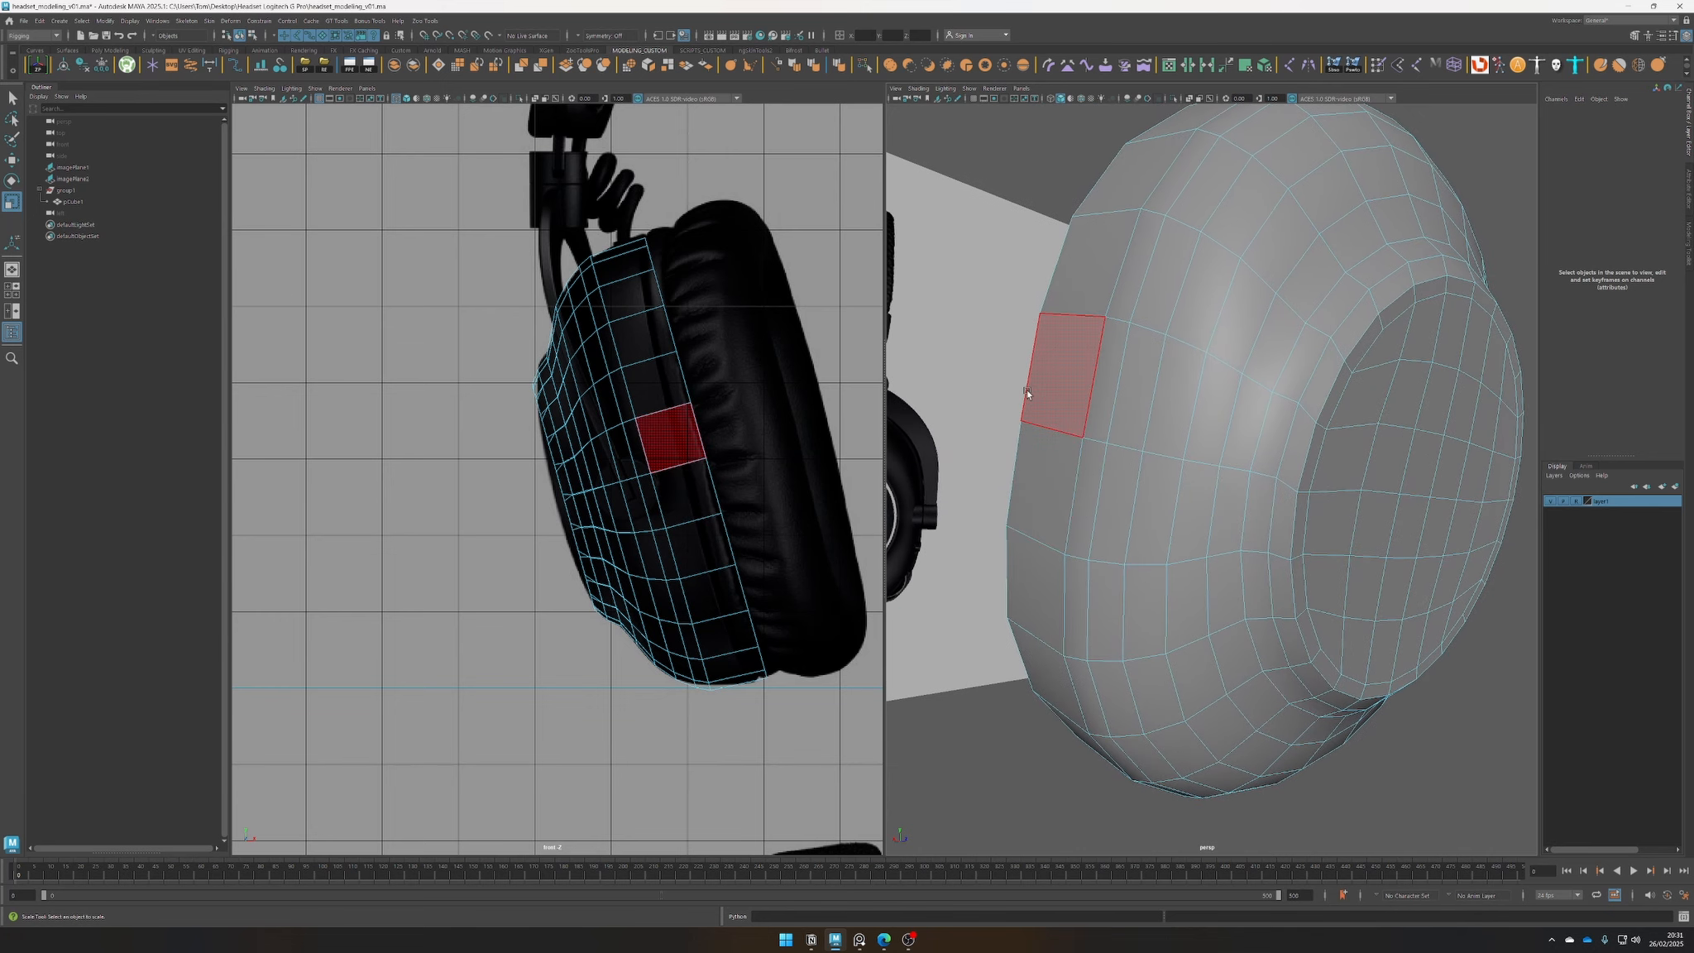
{"action": "right_click_drag", "start_coordinate": [1046, 398], "coordinate": [1035, 360]}
{"action": "double_click", "coordinate": [1029, 363]}
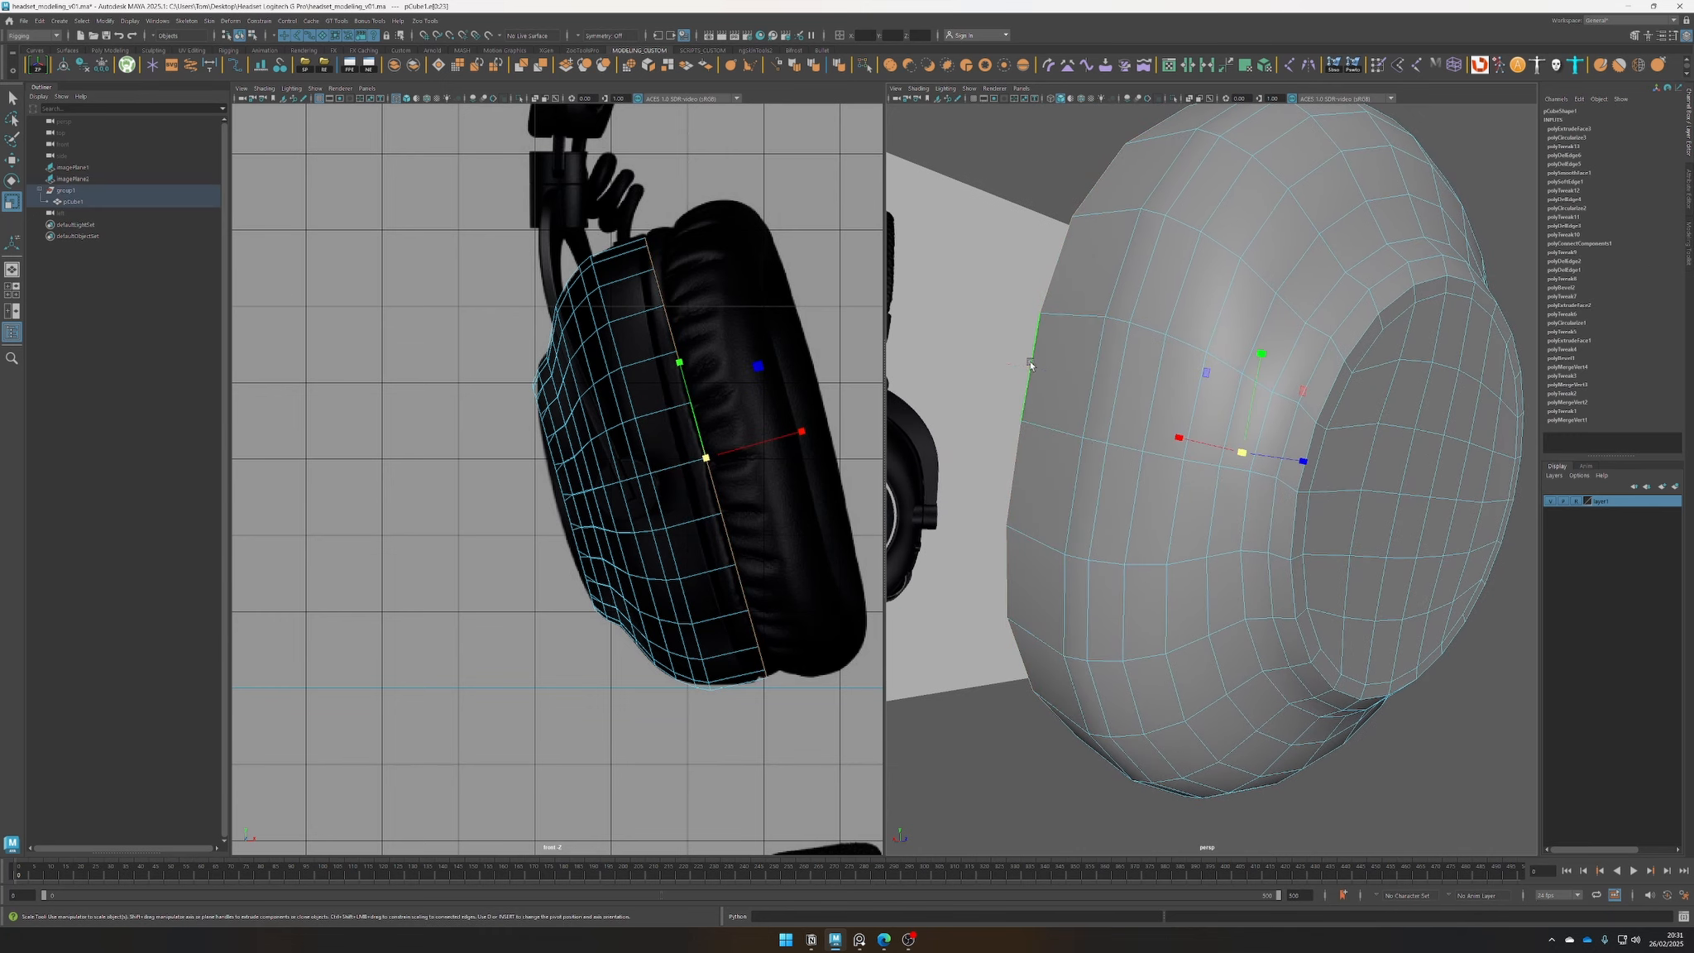
{"action": "right_click_drag", "start_coordinate": [1145, 449], "coordinate": [1085, 446], "text": "alt"}
{"action": "mouse_move", "coordinate": [1259, 464]}
{"action": "left_mouse_down", "text": "alt"}
{"action": "mouse_move", "coordinate": [1228, 466]}
{"action": "mouse_move", "coordinate": [1255, 455]}
{"action": "left_mouse_up", "text": "alt"}
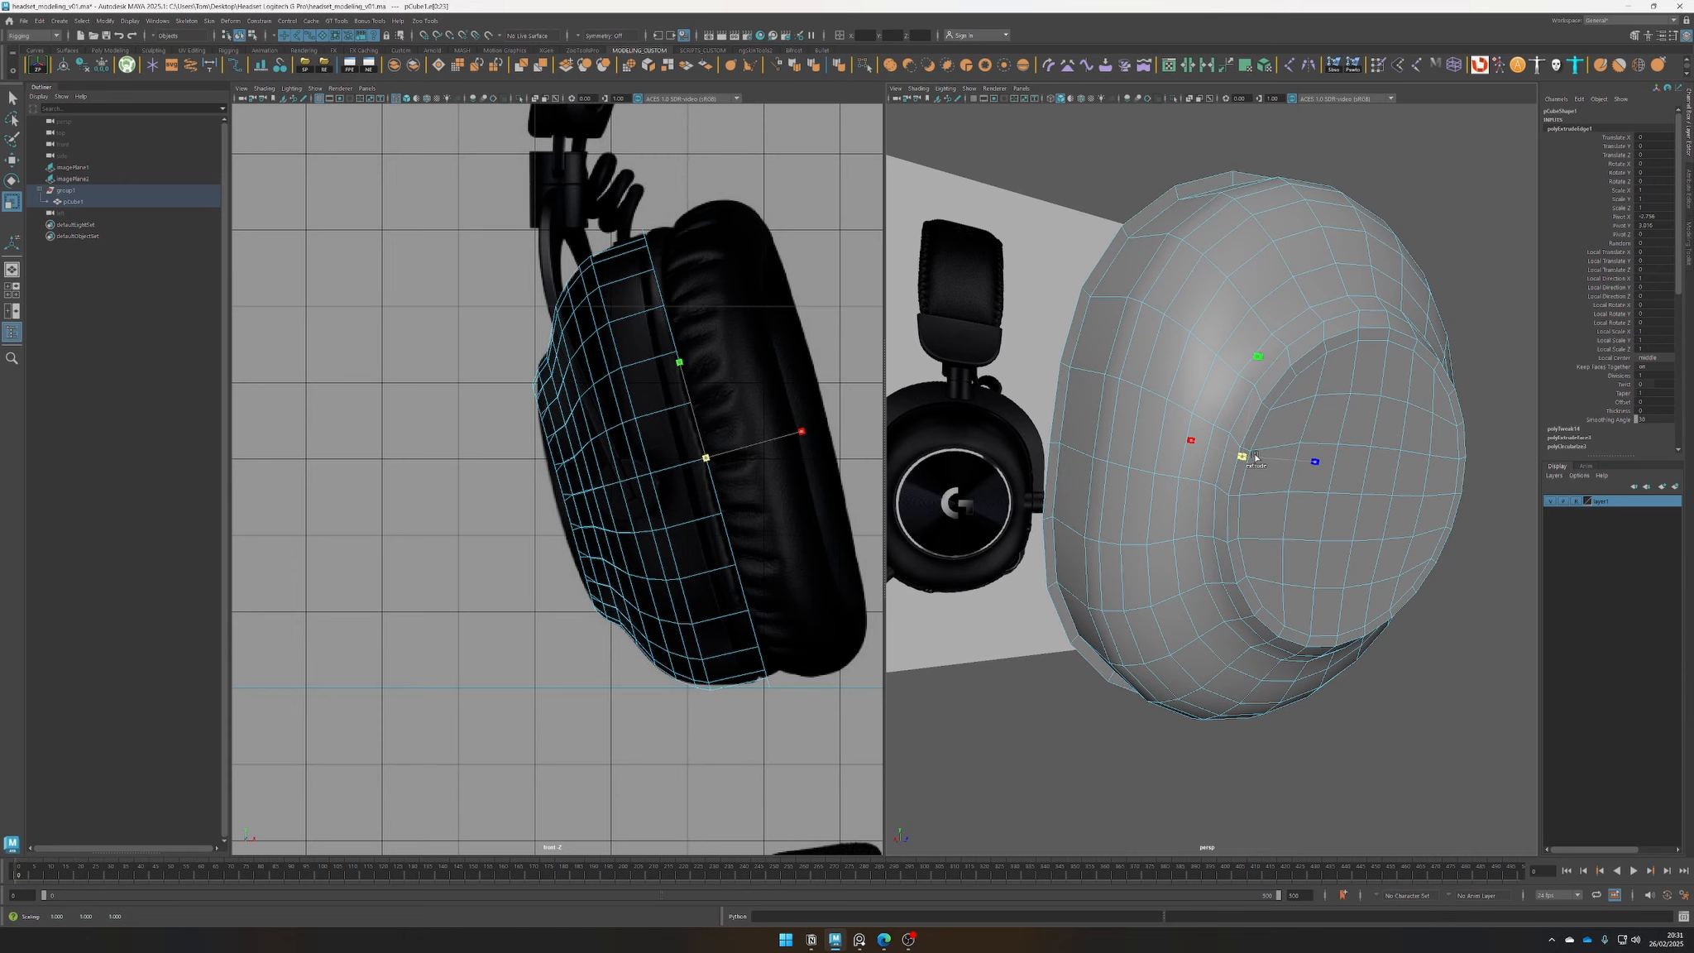
{"action": "left_click_drag", "start_coordinate": [1255, 456], "coordinate": [1215, 507], "text": "alt"}
{"action": "left_click_drag", "start_coordinate": [1189, 449], "coordinate": [1361, 597], "text": "shift"}
{"action": "key", "text": "r"}
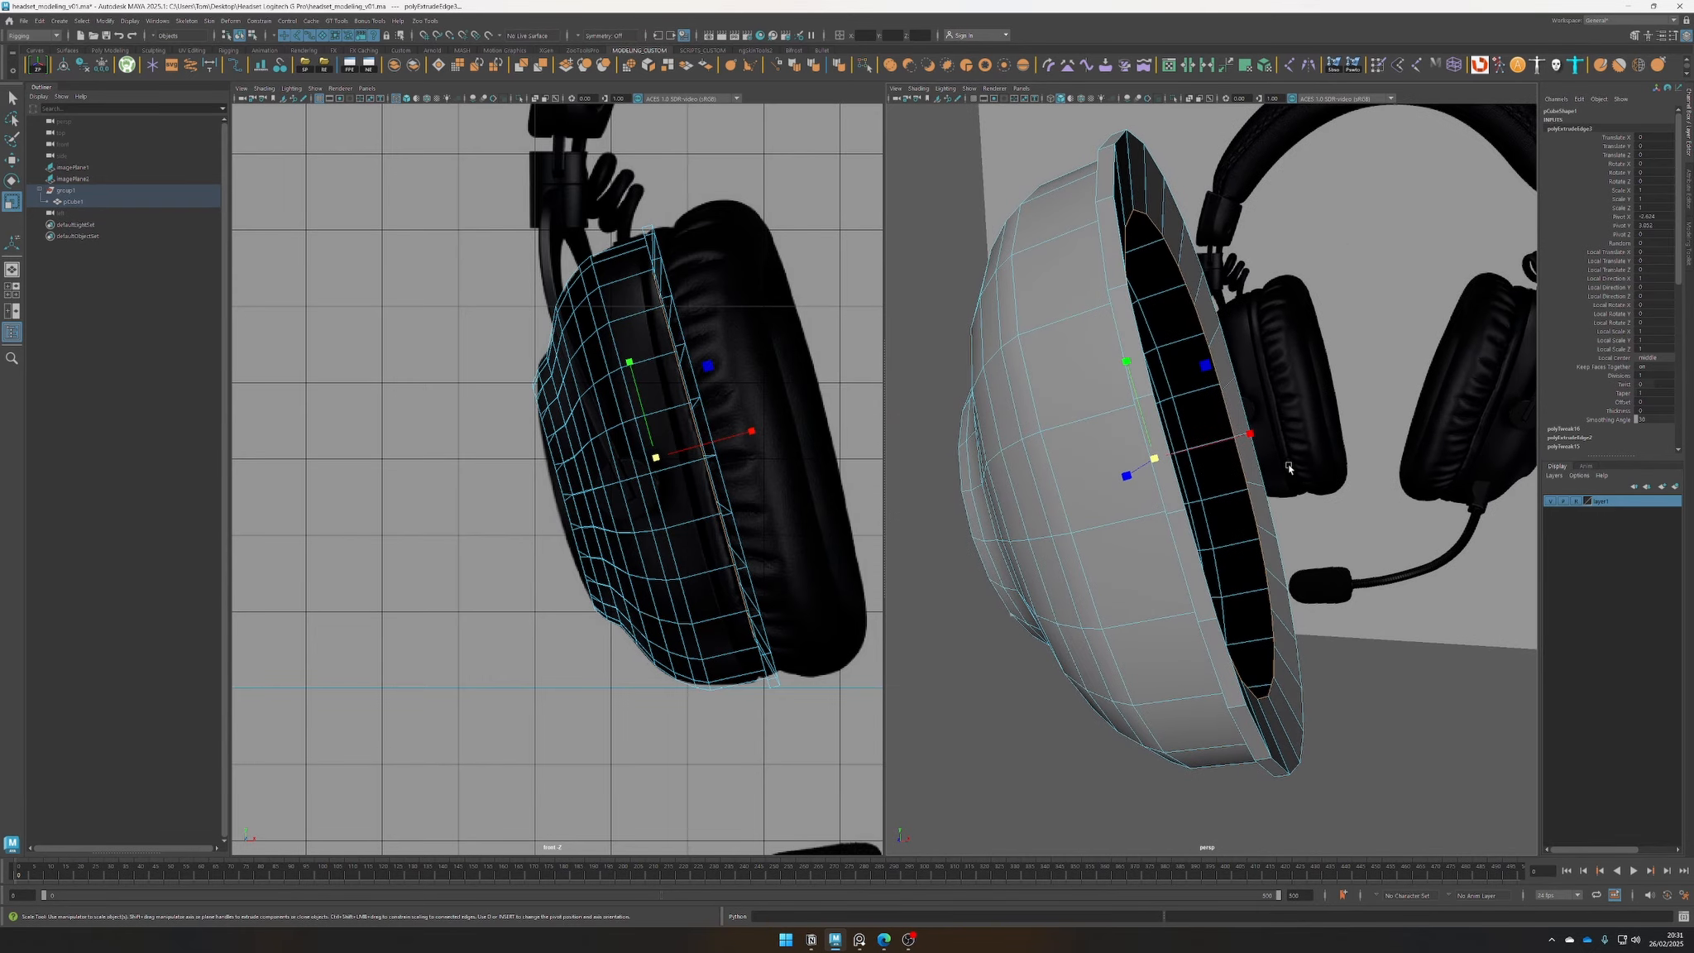
Try to flatten the rim's inner border loop by scaling and moving it along the cup's axis
{"action": "left_click_drag", "start_coordinate": [1250, 433], "coordinate": [995, 463]}
{"action": "key", "text": "ctrl+z"}
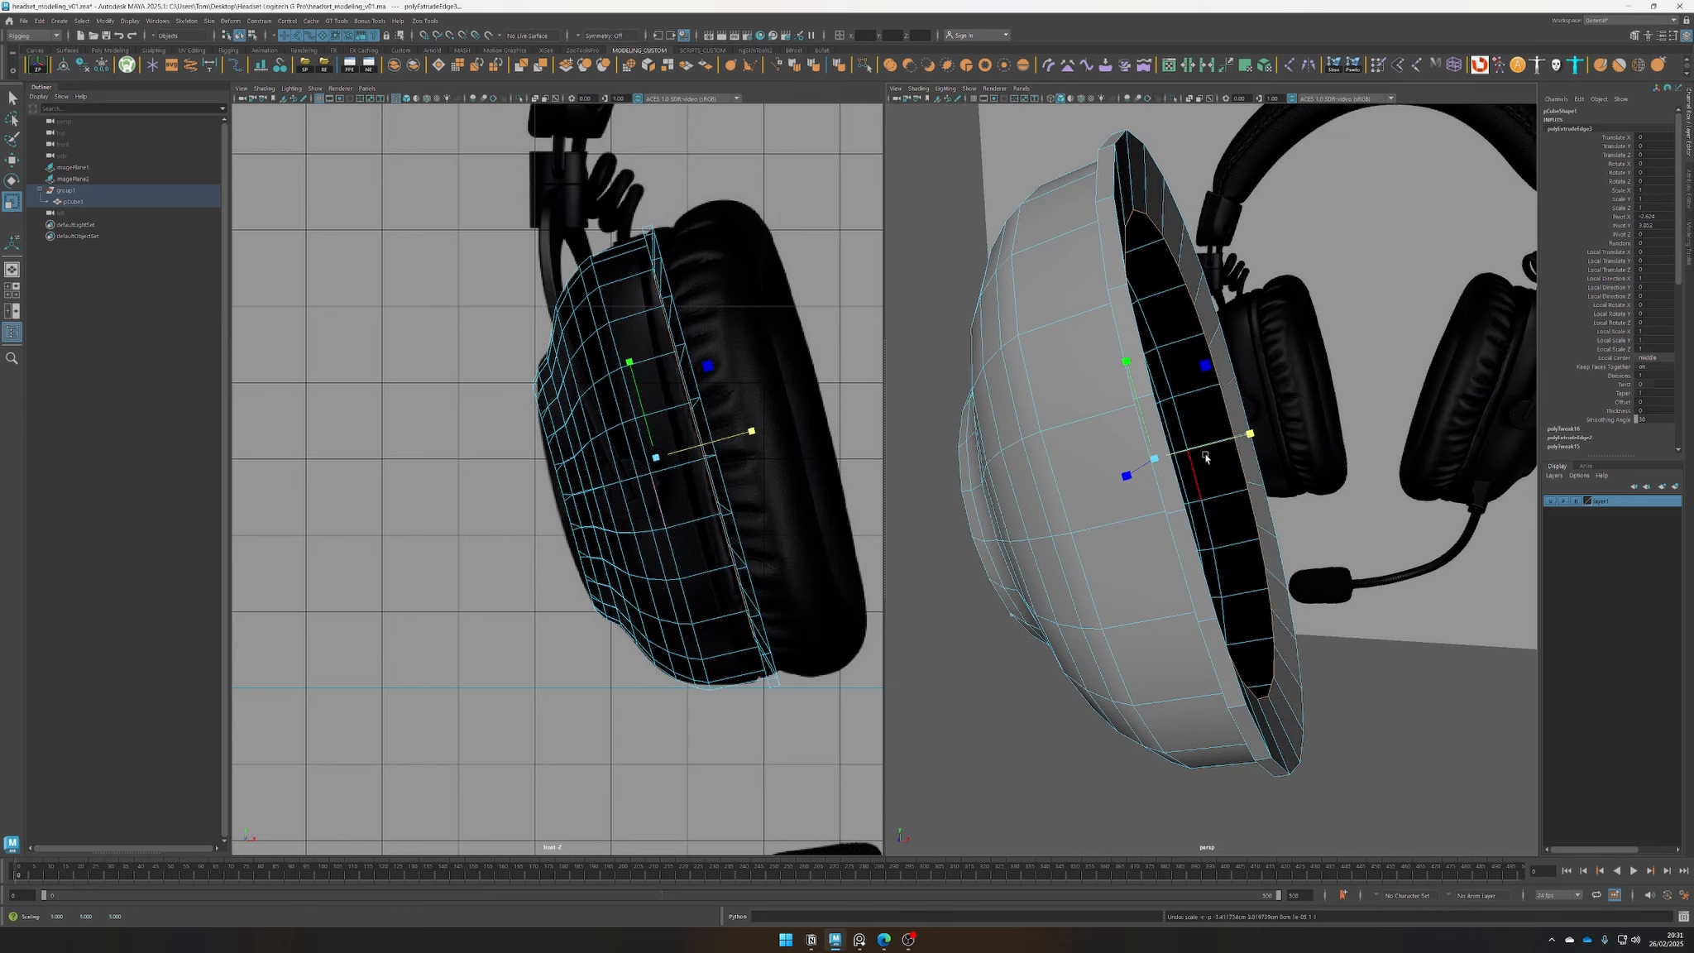
{"action": "key", "text": "w"}
{"action": "left_click_drag", "start_coordinate": [1249, 435], "coordinate": [1183, 507]}
{"action": "scroll", "coordinate": [1209, 515], "scroll_direction": "down", "scroll_amount": 4}
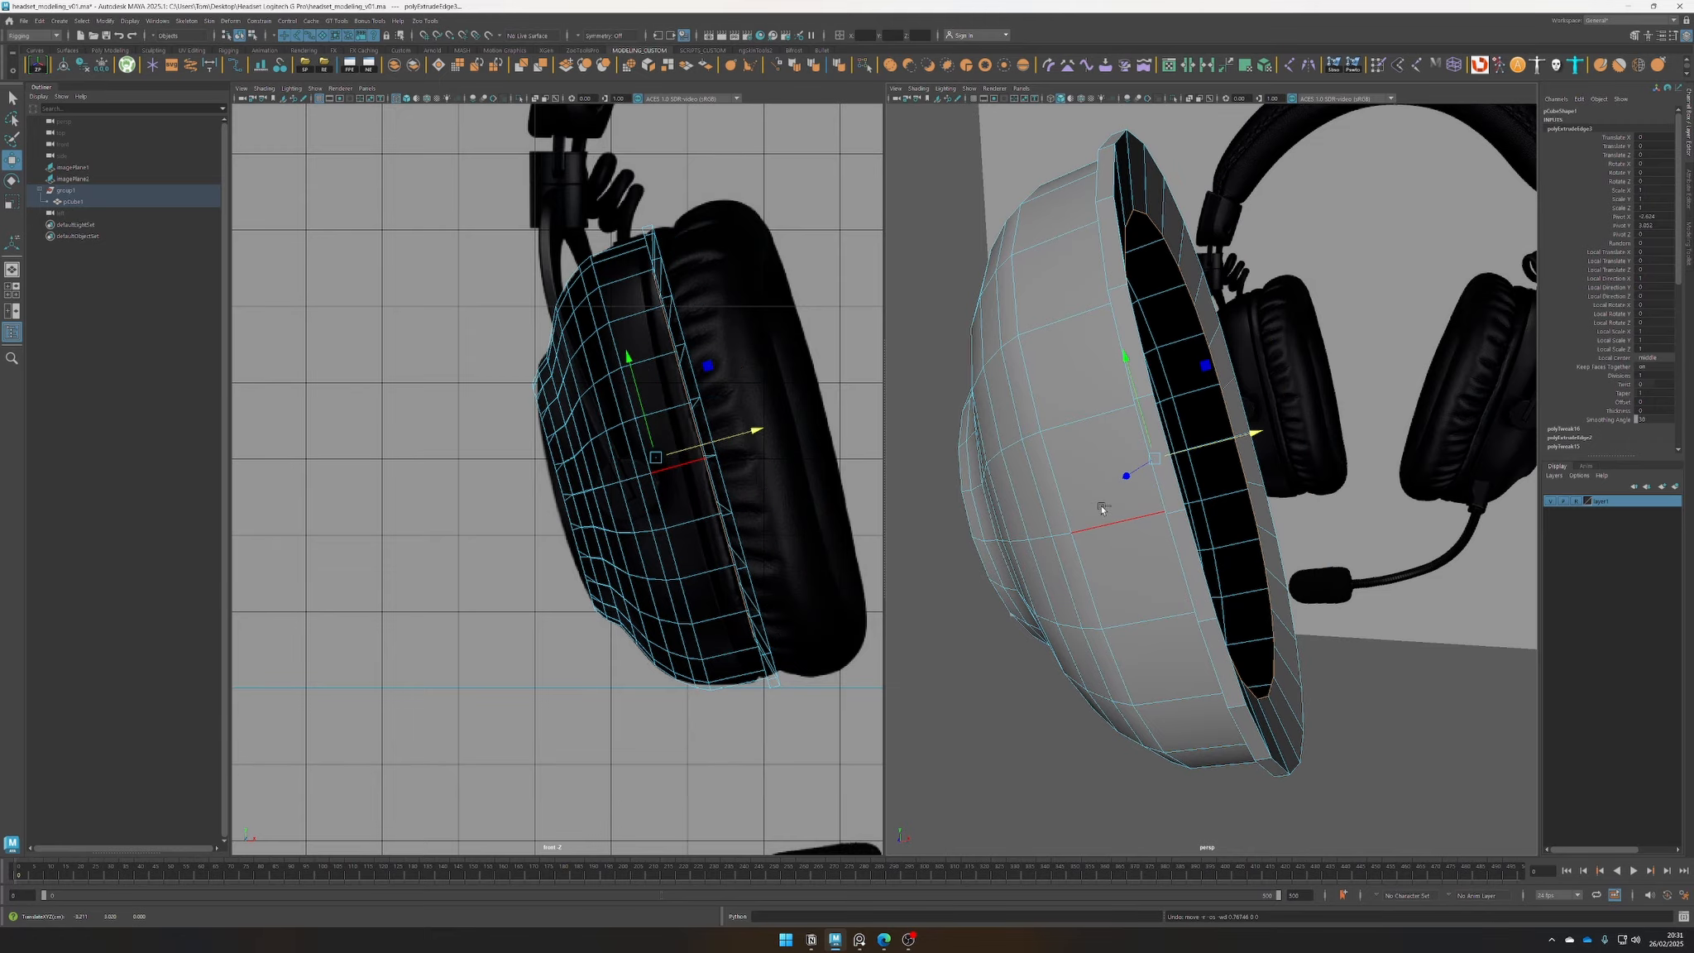
Examine the rim's inner border loop against the ear cup reference and from the housing's open side
{"action": "scroll", "coordinate": [758, 501], "scroll_direction": "up", "scroll_amount": 5}
{"action": "scroll", "coordinate": [758, 501], "scroll_direction": "down", "scroll_amount": 8}
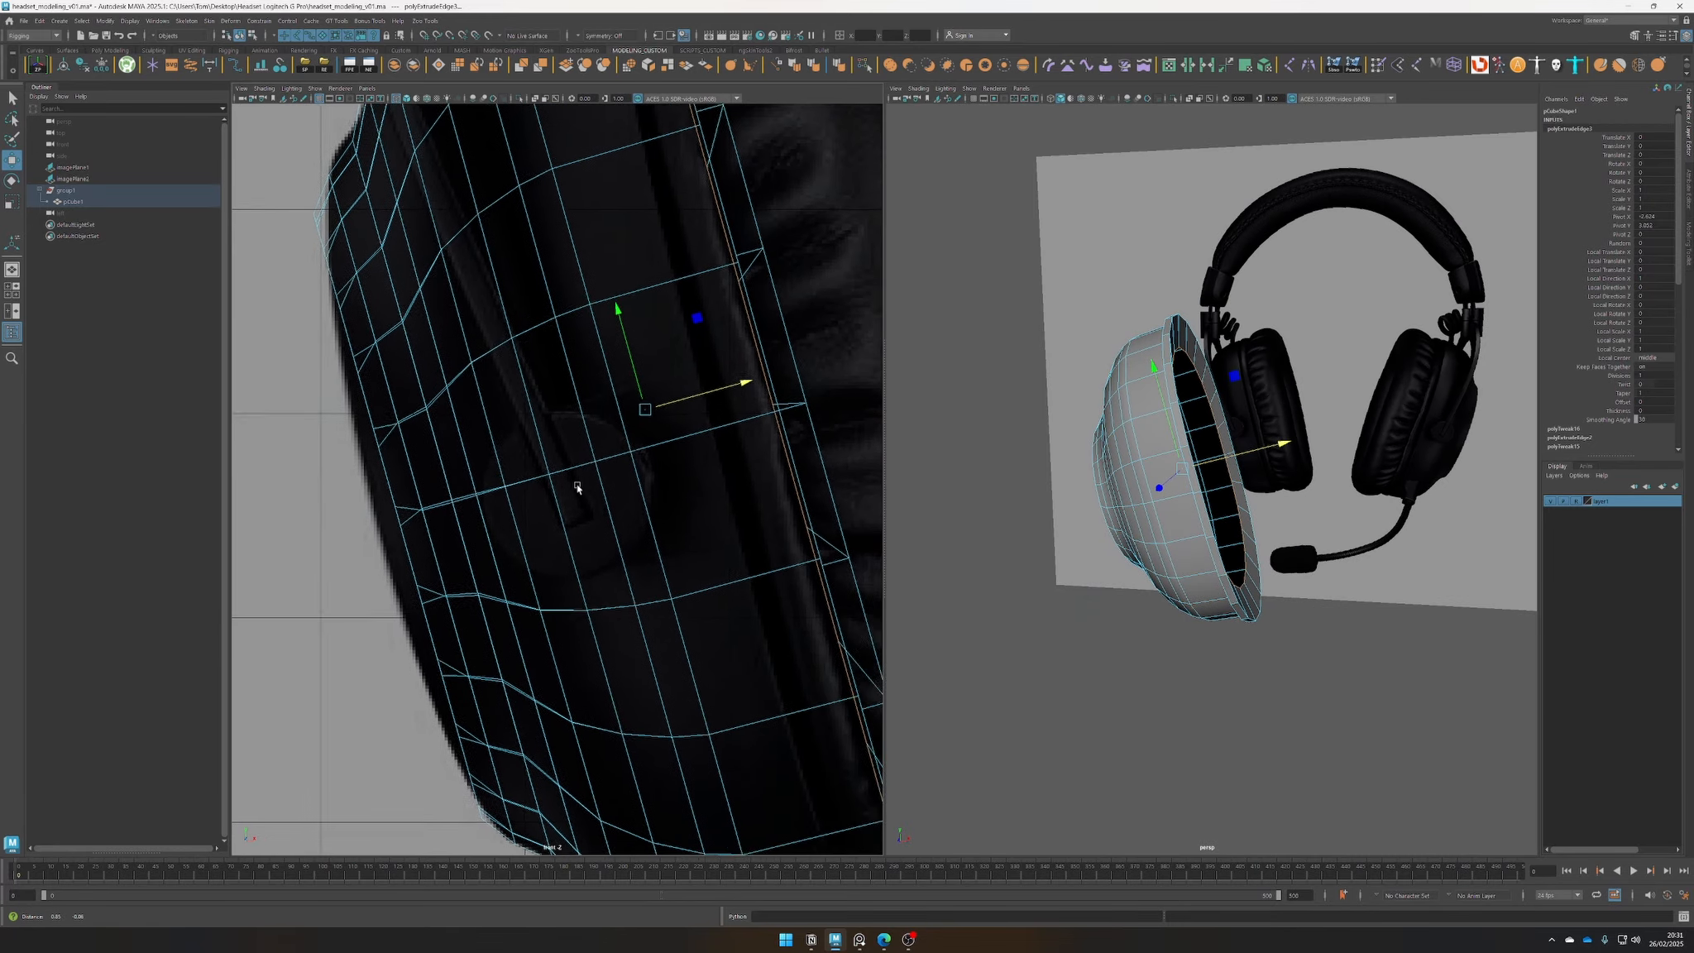
{"action": "scroll", "coordinate": [848, 609], "scroll_direction": "up", "scroll_amount": 5}
{"action": "scroll", "coordinate": [849, 610], "scroll_direction": "up", "scroll_amount": 2}
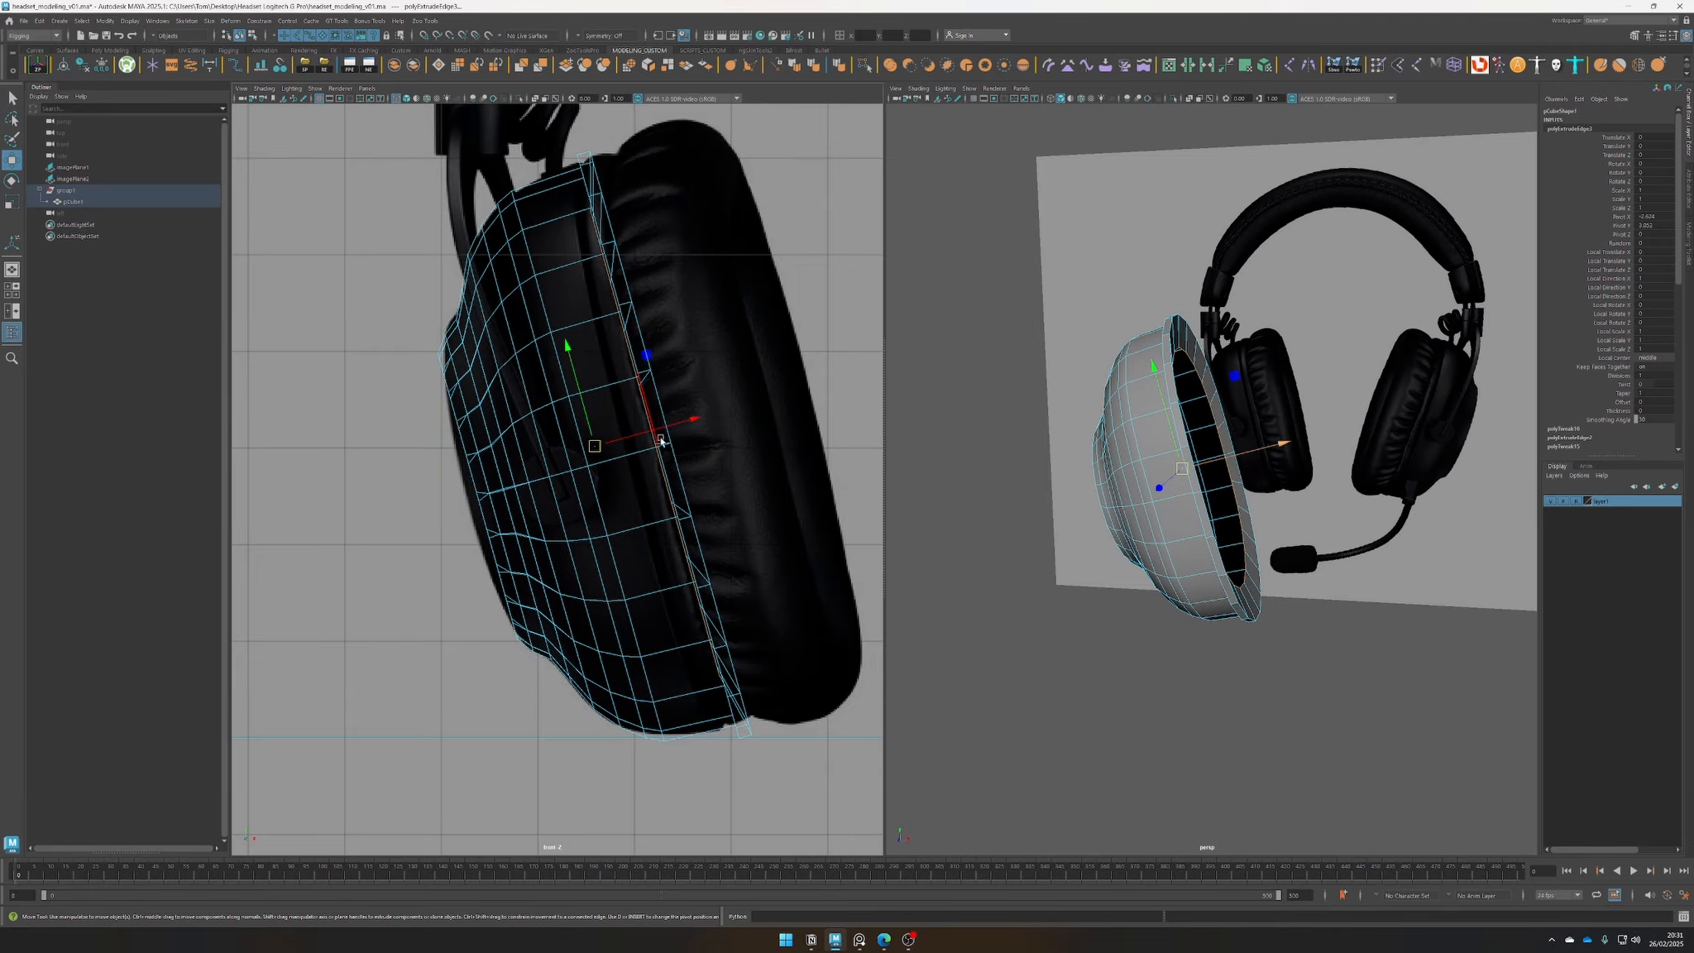
{"action": "key", "text": "space"}
{"action": "left_click_drag", "start_coordinate": [740, 506], "coordinate": [632, 505]}
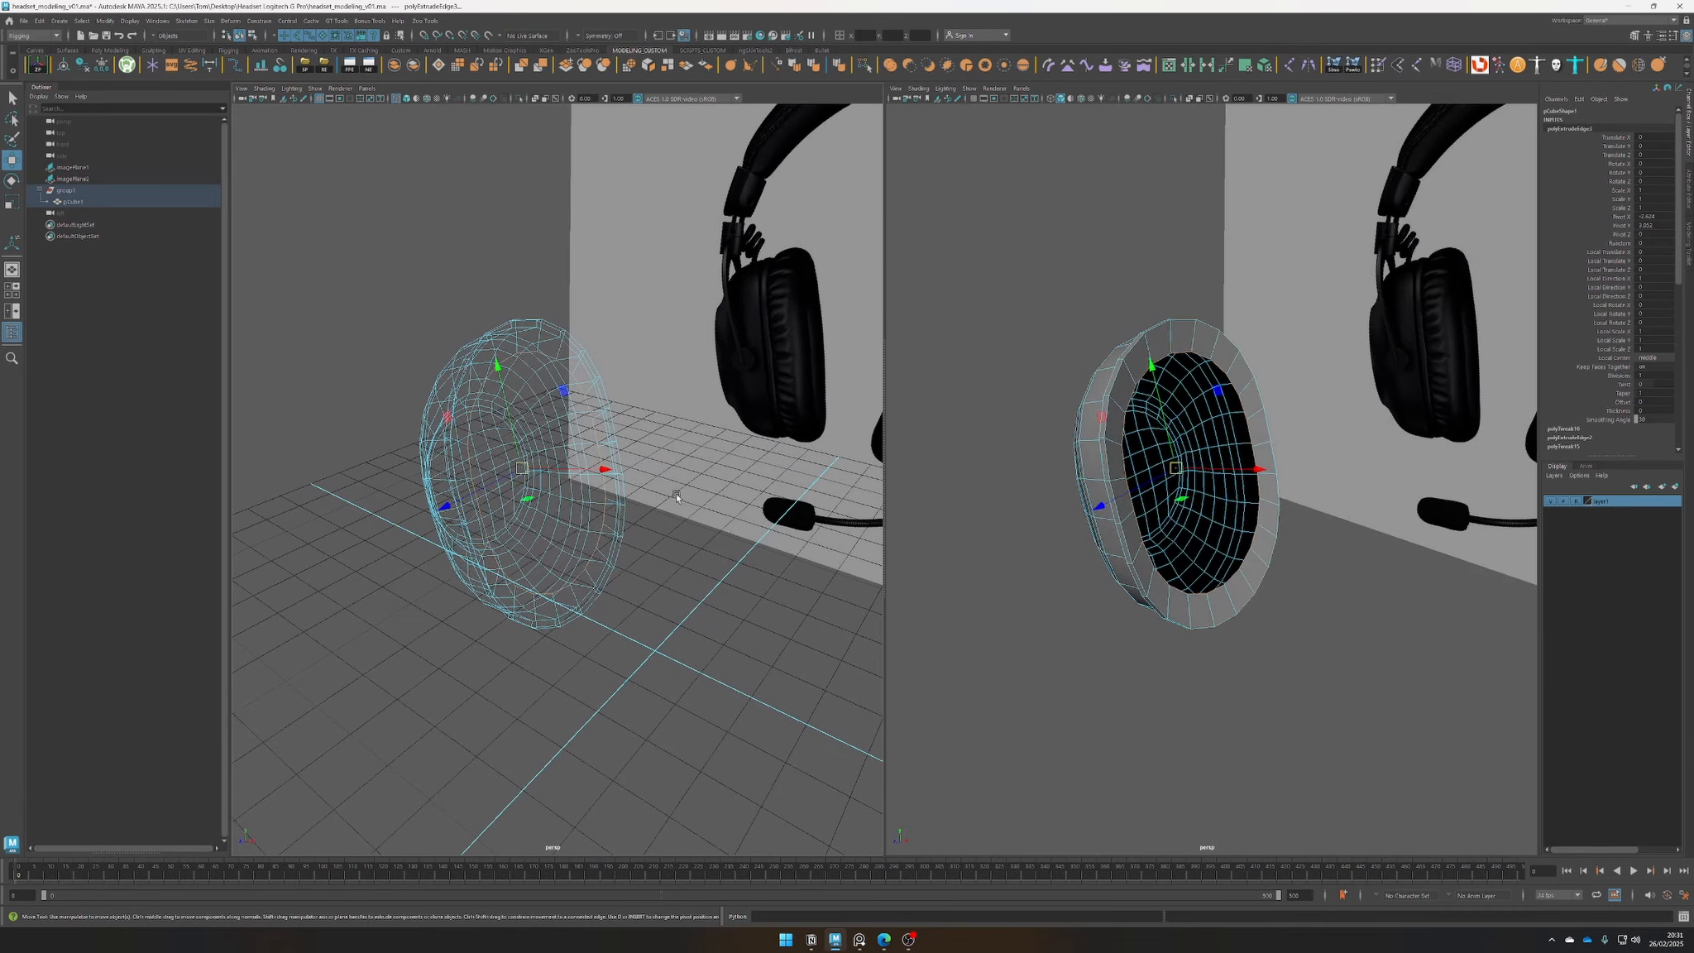
{"action": "right_click_drag", "start_coordinate": [633, 504], "coordinate": [701, 565], "text": "alt"}
{"action": "middle_click_drag", "start_coordinate": [534, 534], "coordinate": [639, 478], "text": "alt"}
{"action": "right_click_drag", "start_coordinate": [638, 477], "coordinate": [556, 514], "text": "alt"}
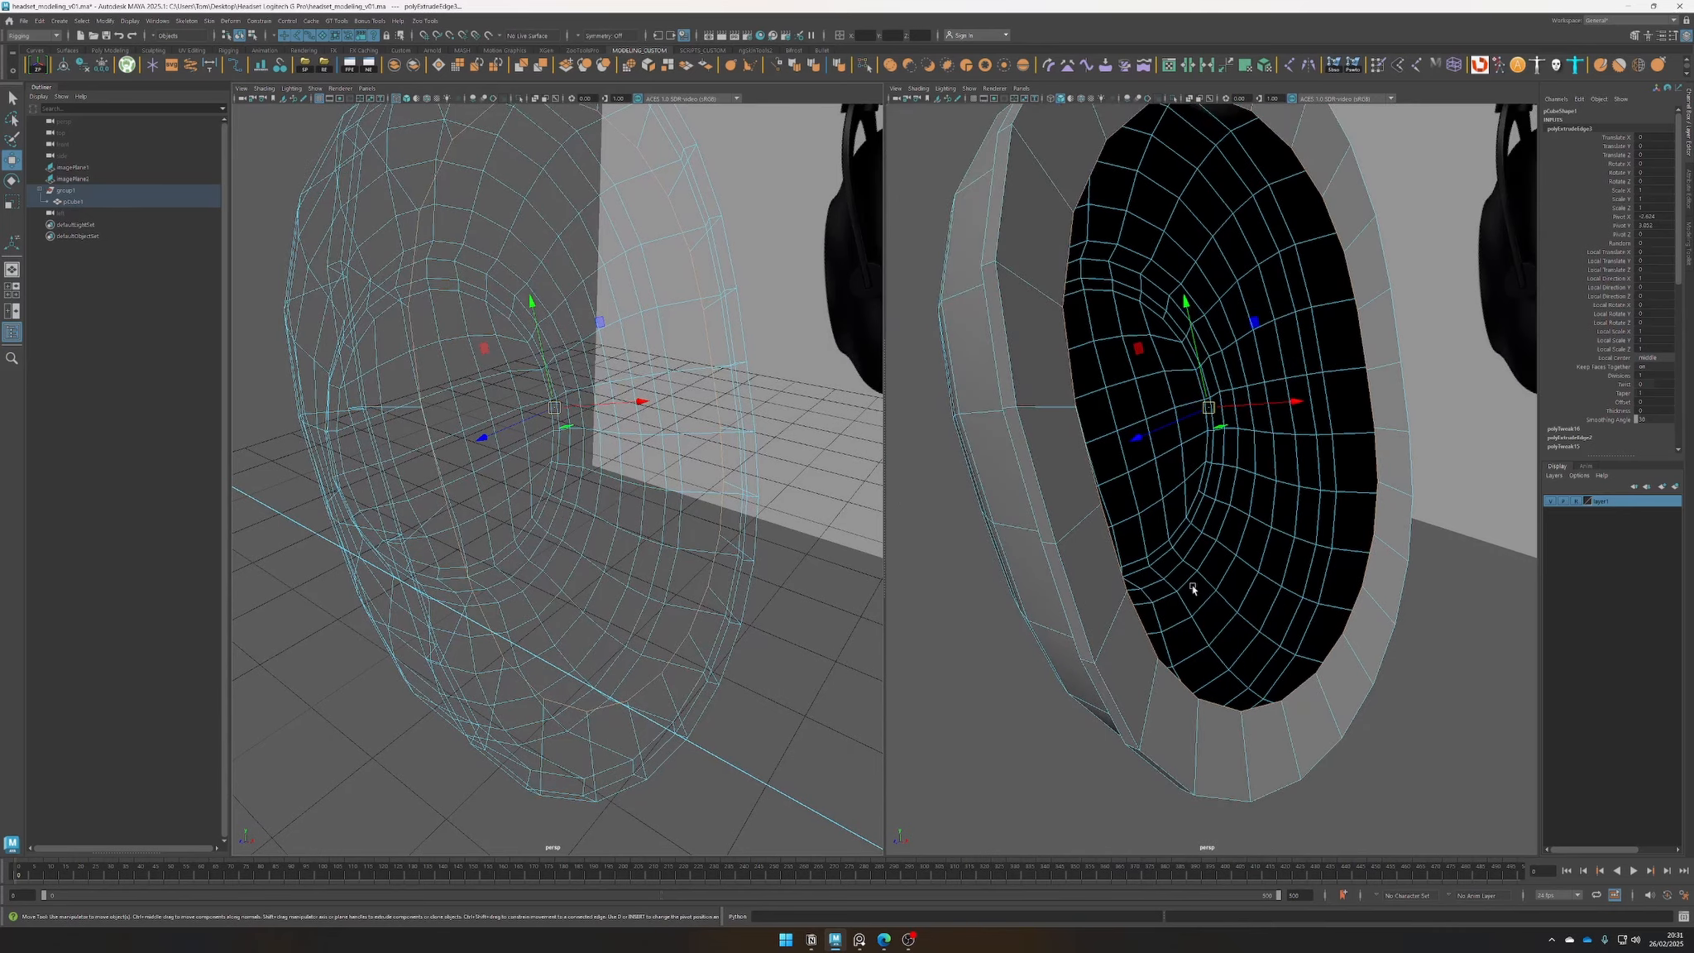
{"action": "right_click_drag", "start_coordinate": [1191, 586], "coordinate": [1142, 569], "text": "alt"}
{"action": "left_click_drag", "start_coordinate": [1143, 569], "coordinate": [1161, 648], "text": "alt"}
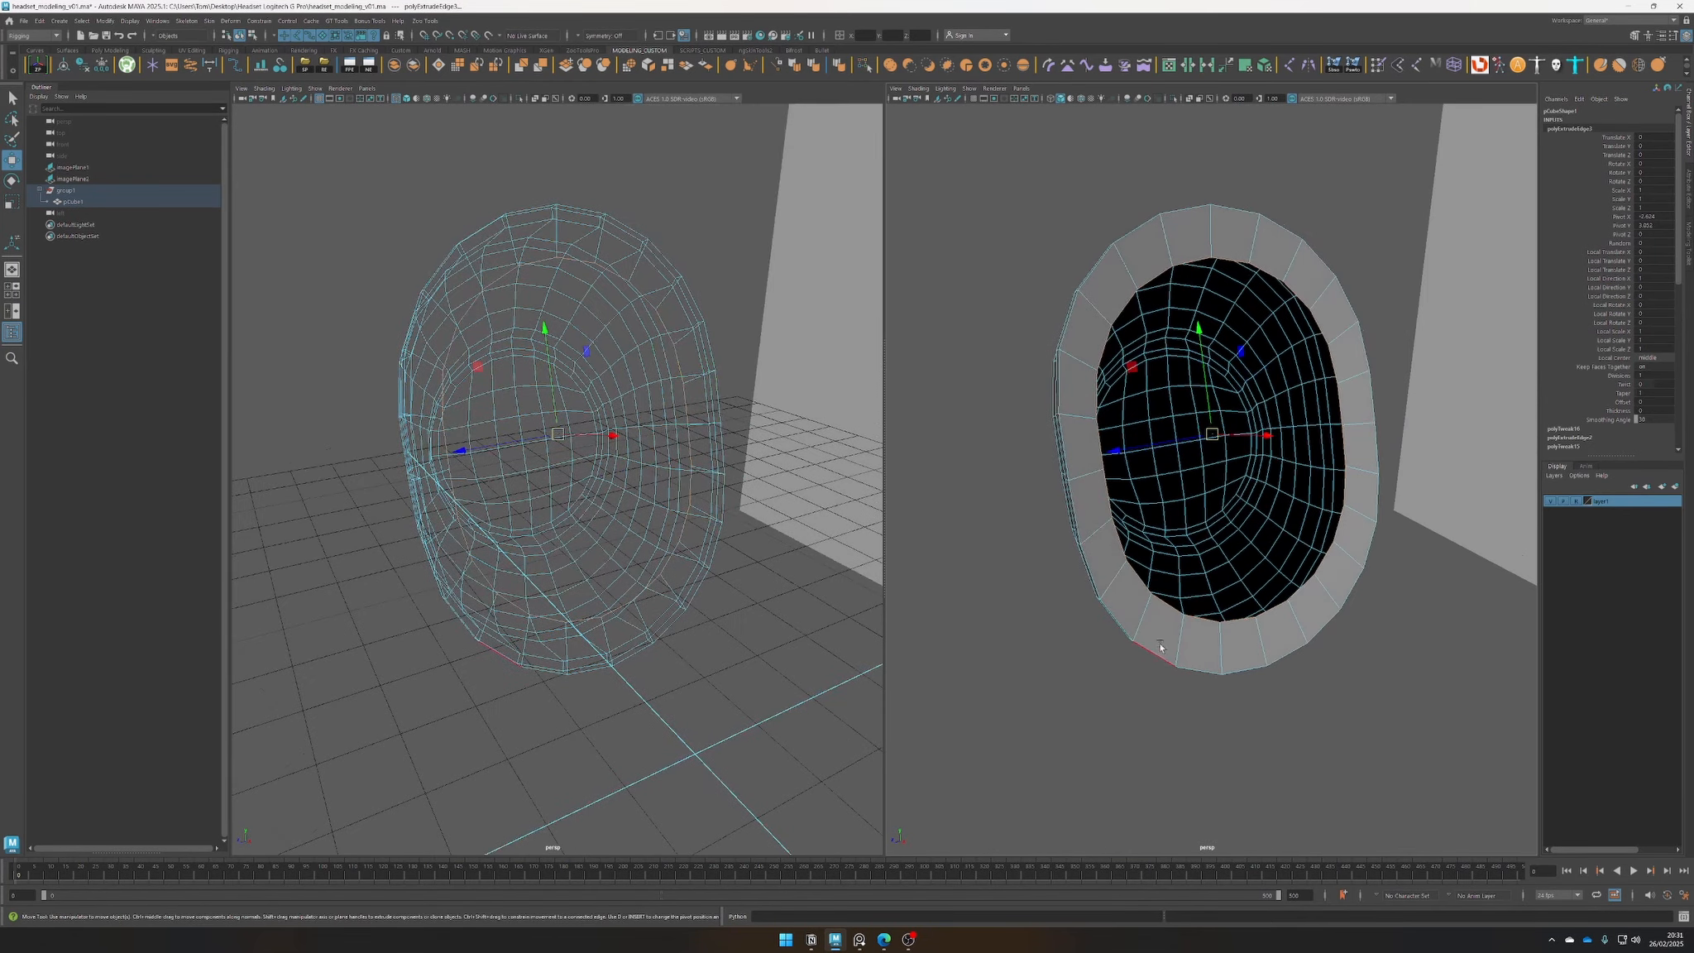
Select the rim's inner border edge loop and move it along the cup's axis level with the rim
{"action": "mouse_move", "coordinate": [1162, 619]}
{"action": "right_mouse_down"}
{"action": "mouse_move", "coordinate": [1162, 654]}
{"action": "mouse_move", "coordinate": [1168, 591]}
{"action": "right_mouse_up"}
{"action": "left_click", "coordinate": [1163, 612]}
{"action": "left_click", "coordinate": [1172, 612]}
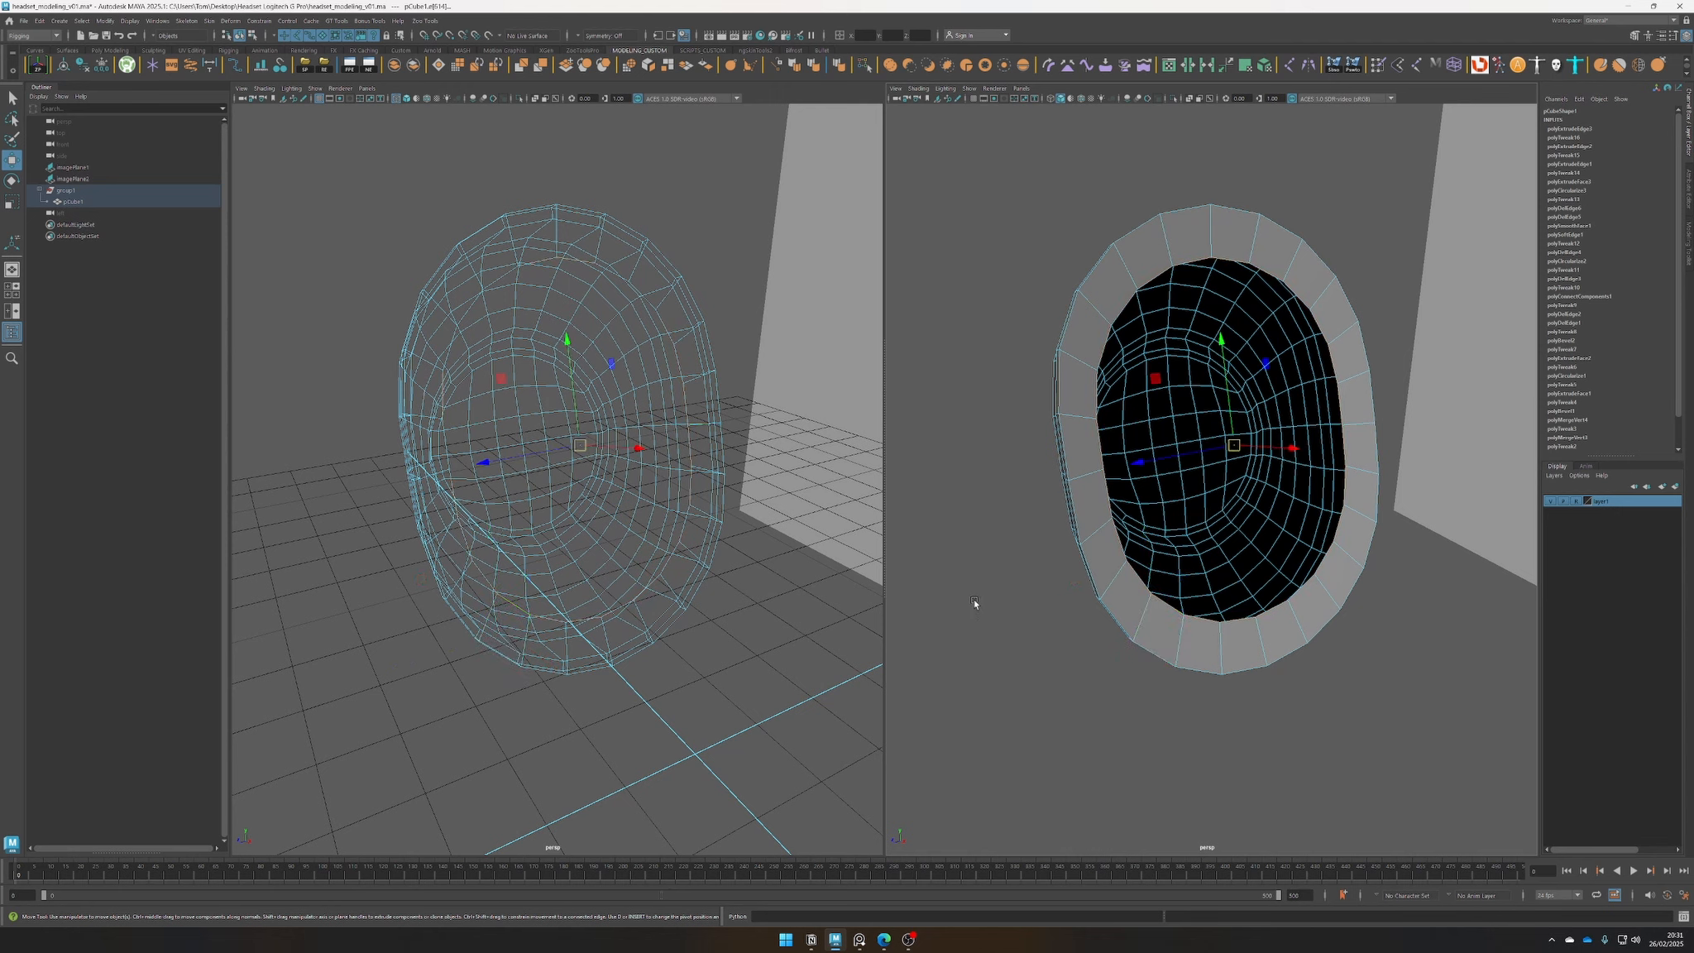
{"action": "right_click_drag", "start_coordinate": [976, 581], "coordinate": [1067, 564], "text": "shift"}
{"action": "right_click", "coordinate": [1030, 478]}
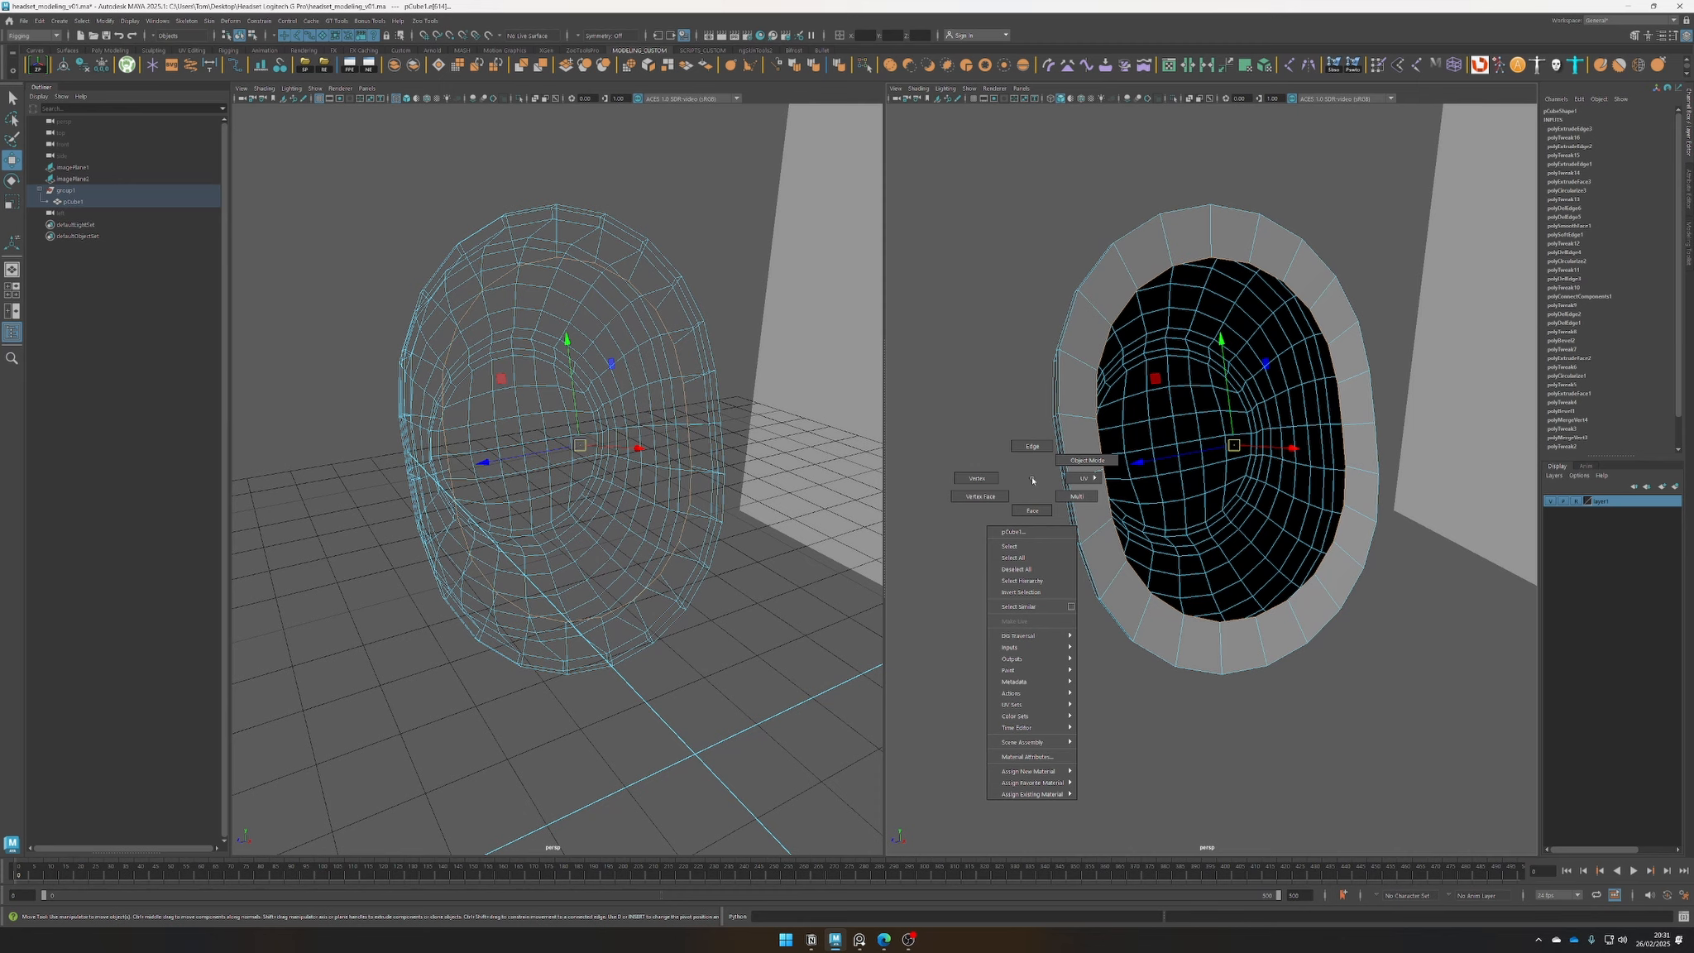
{"action": "right_click", "coordinate": [1032, 480], "text": "shift"}
{"action": "right_click", "coordinate": [1032, 480], "text": "ctrl"}
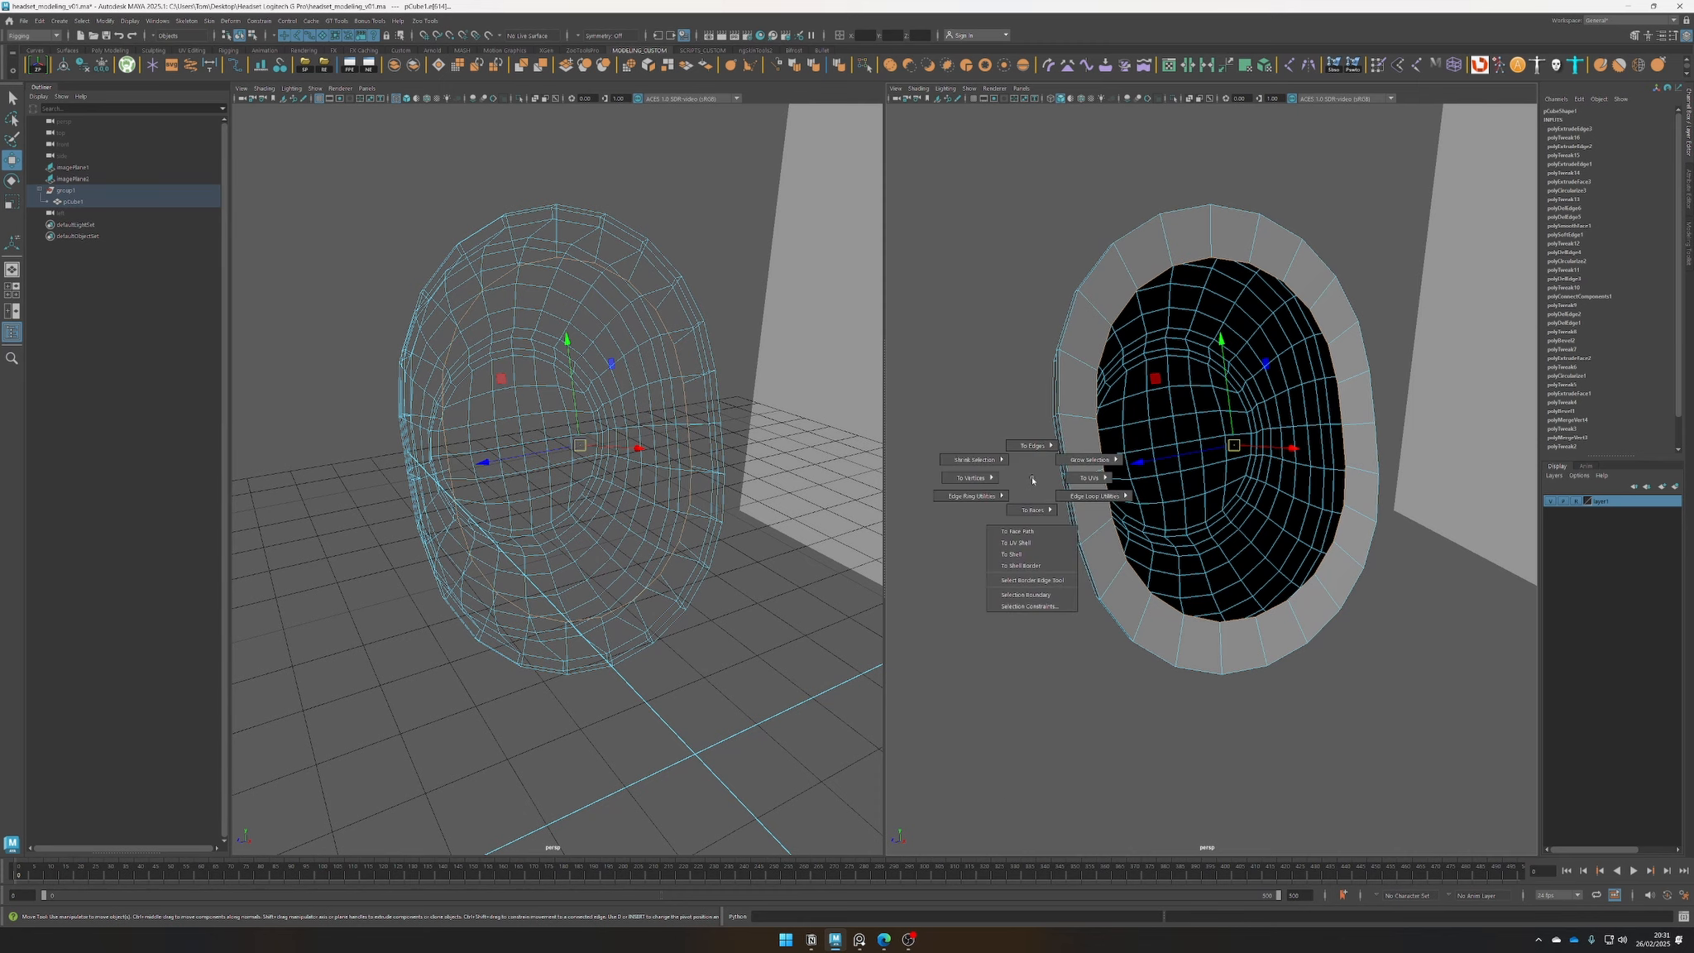
{"action": "left_click_drag", "start_coordinate": [1055, 491], "coordinate": [1138, 531], "text": "alt"}
{"action": "left_click_drag", "start_coordinate": [1331, 418], "coordinate": [1344, 420]}
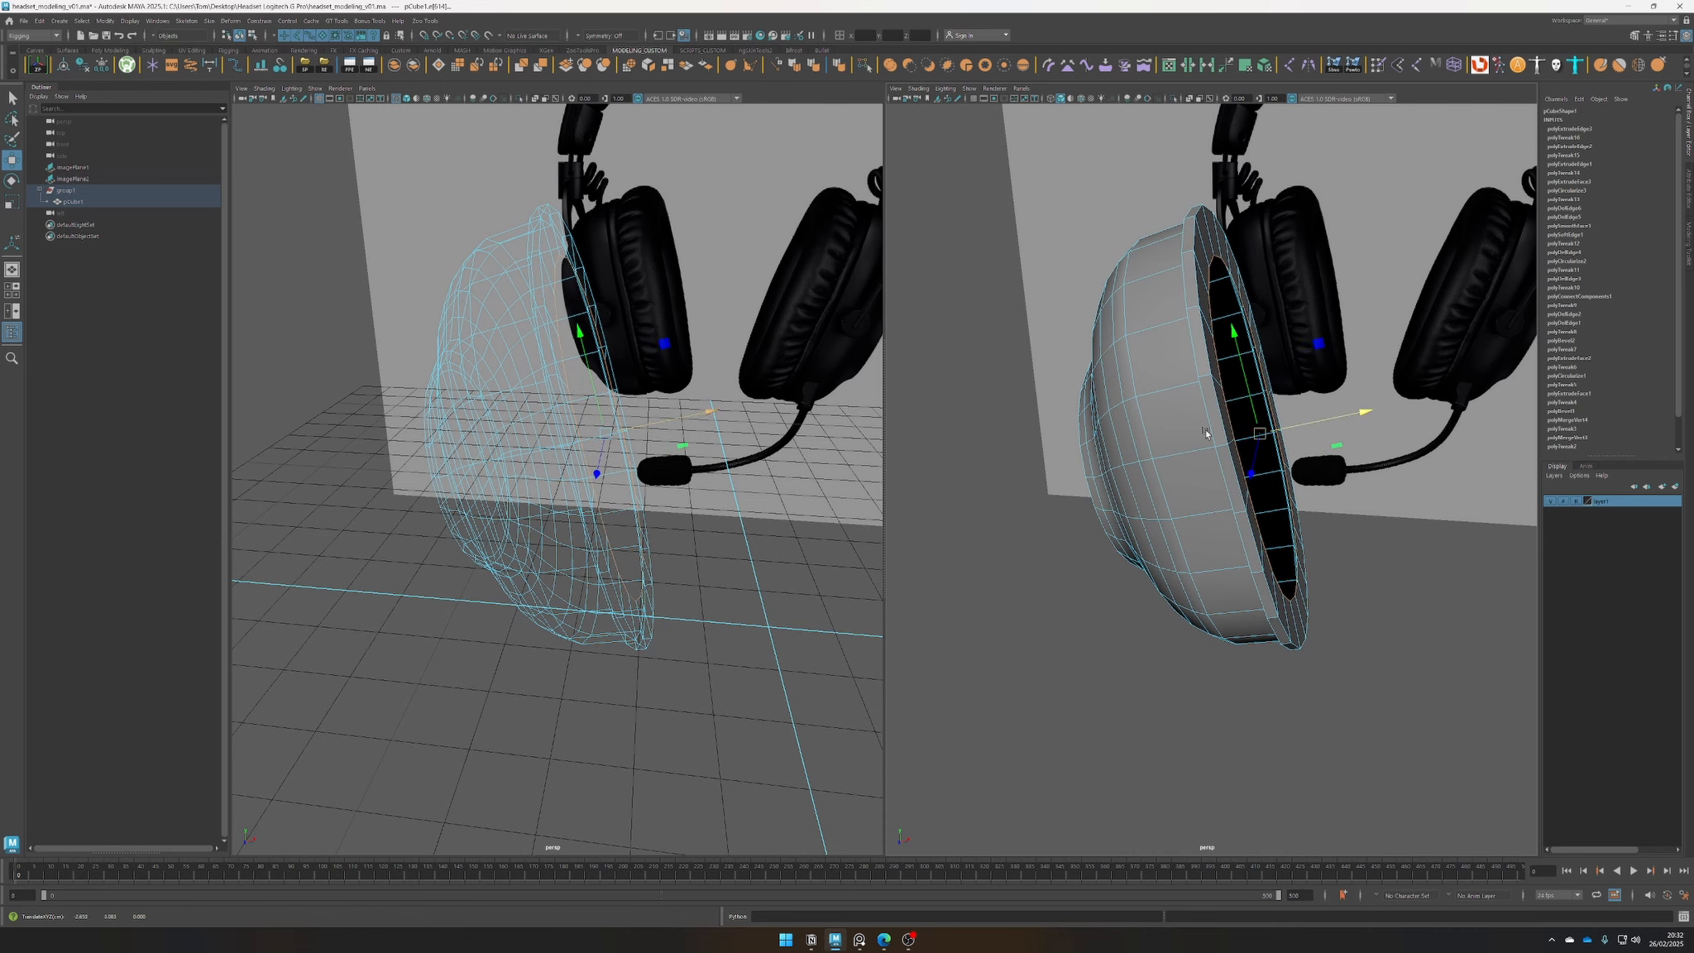
Snap the inner border loop along the cup's axis to the rim's vertices so the lip sits flush
{"action": "key", "text": "space"}
{"action": "left_click_drag", "start_coordinate": [619, 391], "coordinate": [575, 372]}
{"action": "key", "text": "space"}
{"action": "left_click_drag", "start_coordinate": [537, 488], "coordinate": [536, 500]}
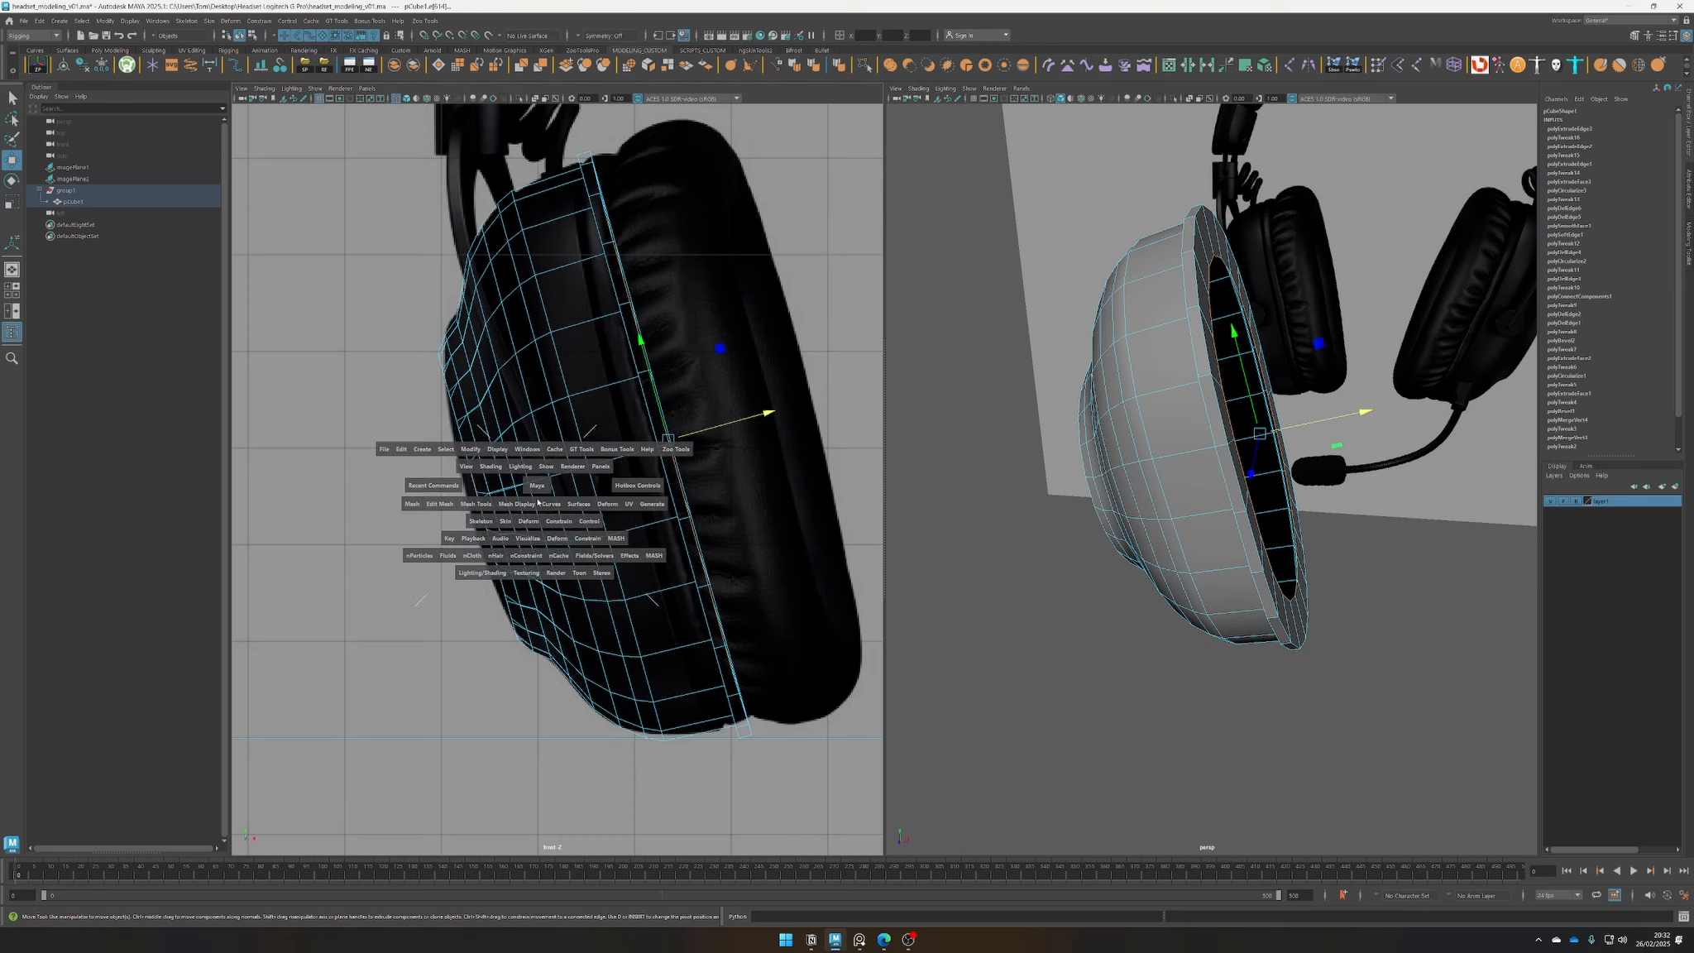
{"action": "scroll", "coordinate": [1353, 658], "scroll_direction": "up", "scroll_amount": 6}
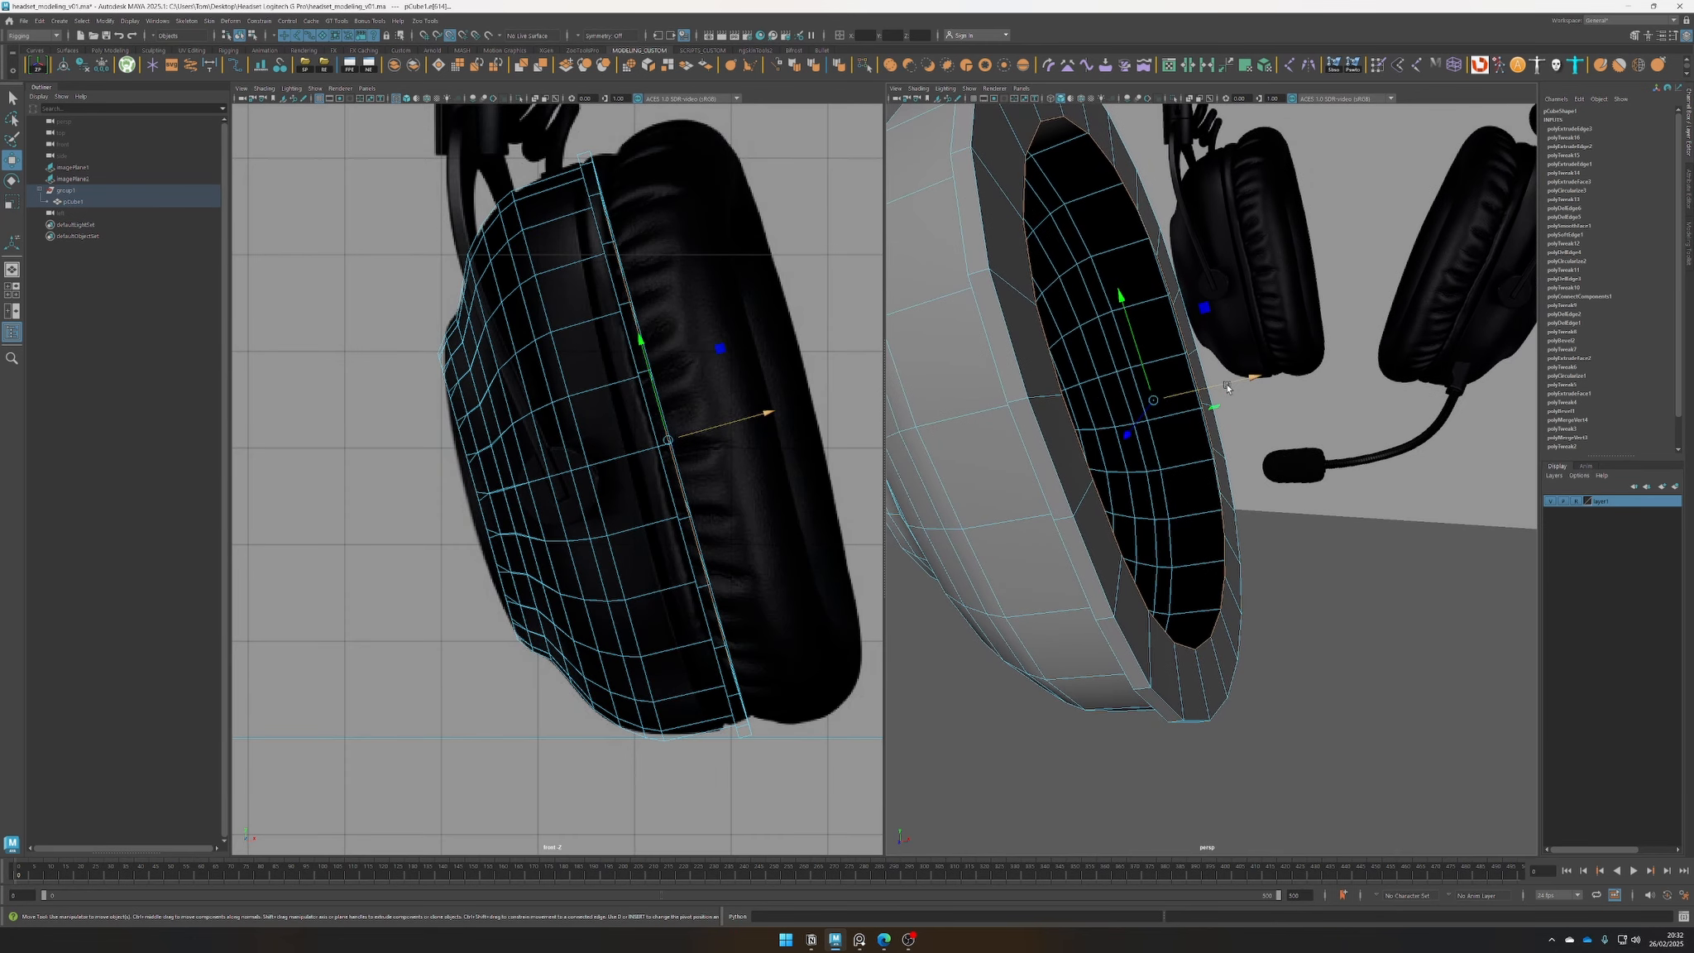
{"action": "left_click_drag", "start_coordinate": [1227, 387], "coordinate": [1073, 529]}
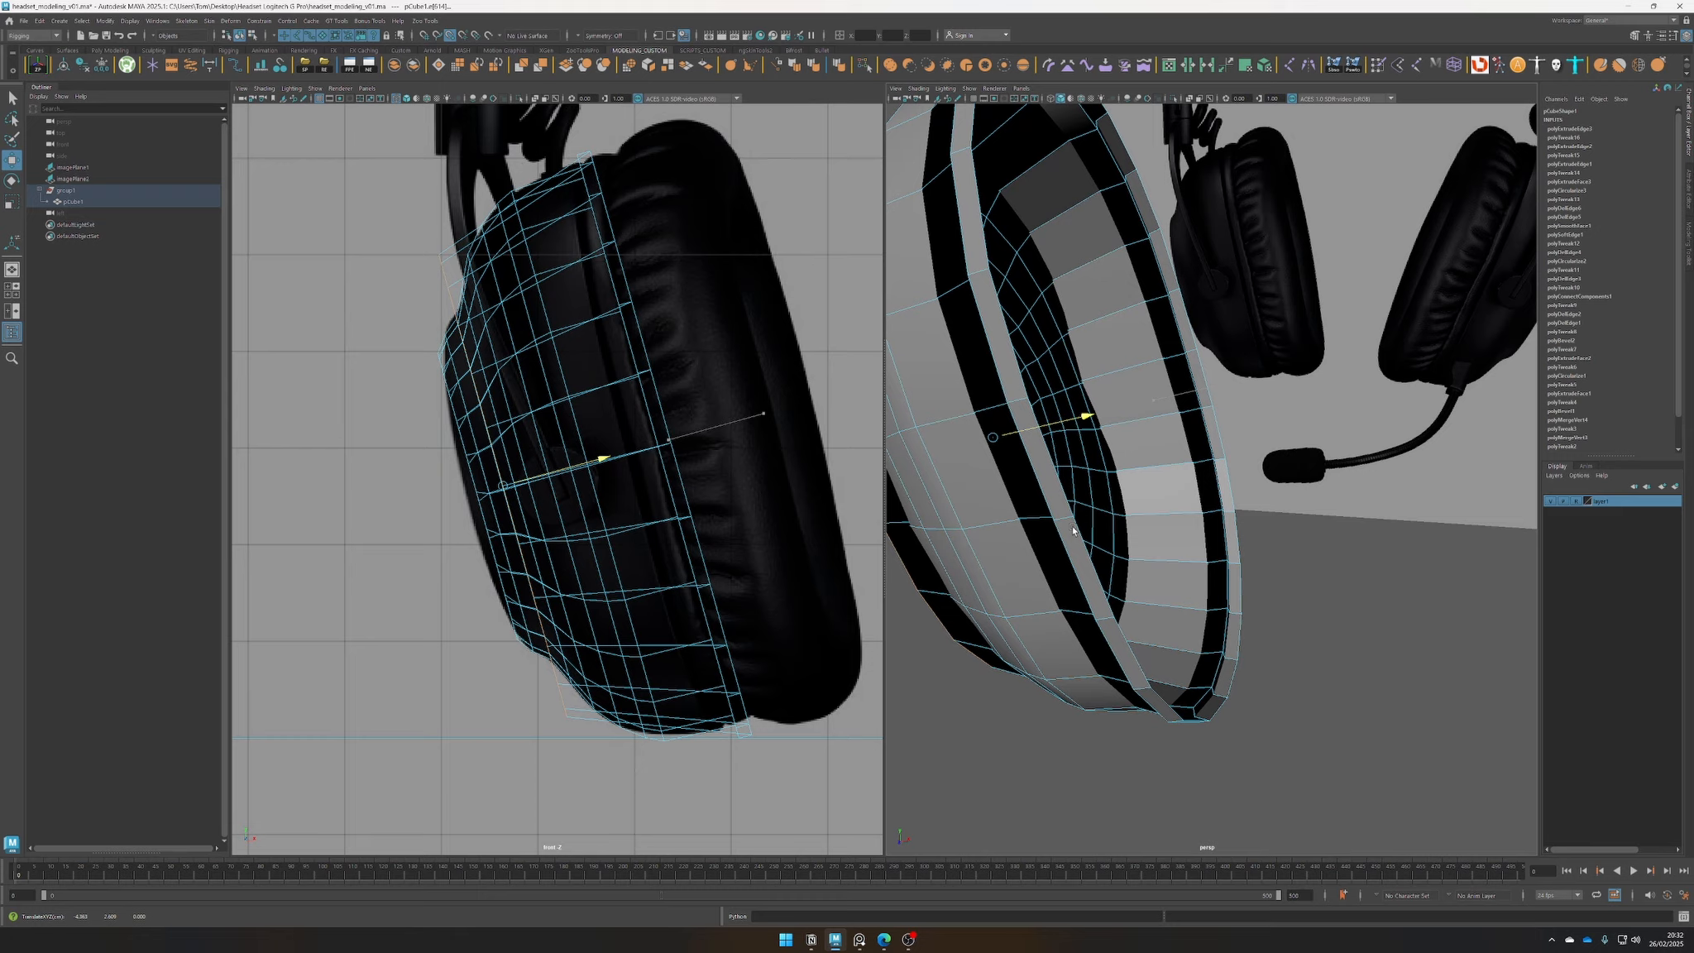
{"action": "left_click_drag", "start_coordinate": [1067, 434], "coordinate": [1072, 524]}
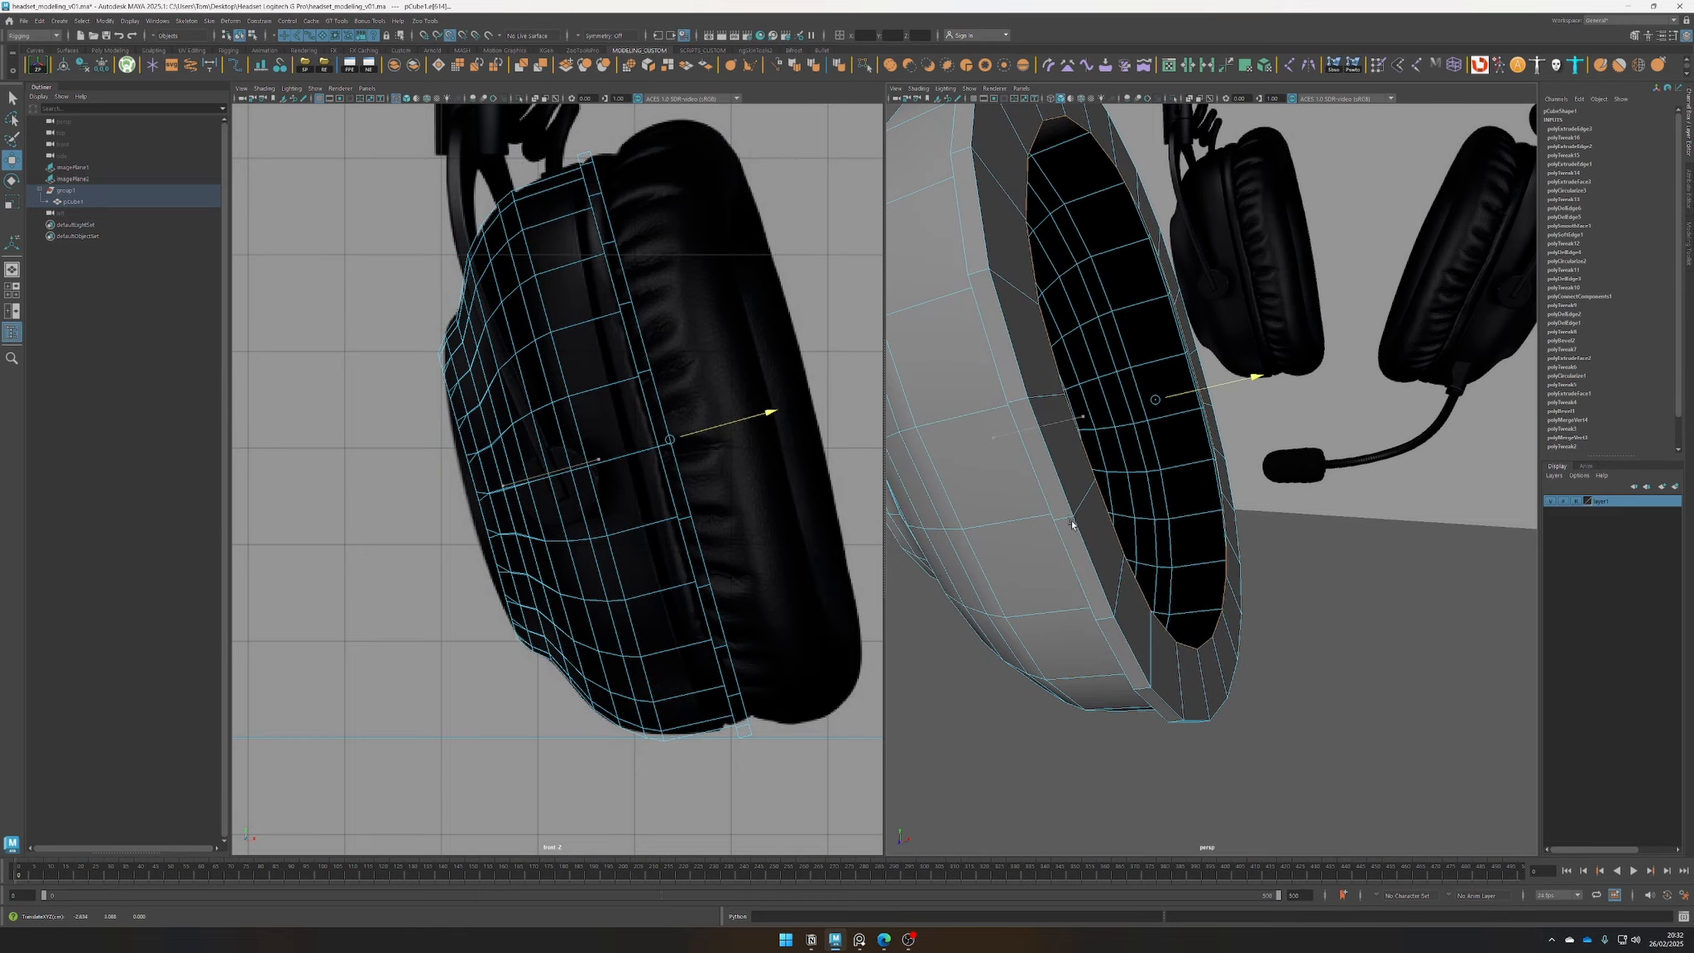
{"action": "scroll", "coordinate": [1391, 677], "scroll_direction": "down", "scroll_amount": 6}
{"action": "left_click_drag", "start_coordinate": [1391, 677], "coordinate": [1157, 560], "text": "alt"}
{"action": "left_click", "coordinate": [1346, 652]}
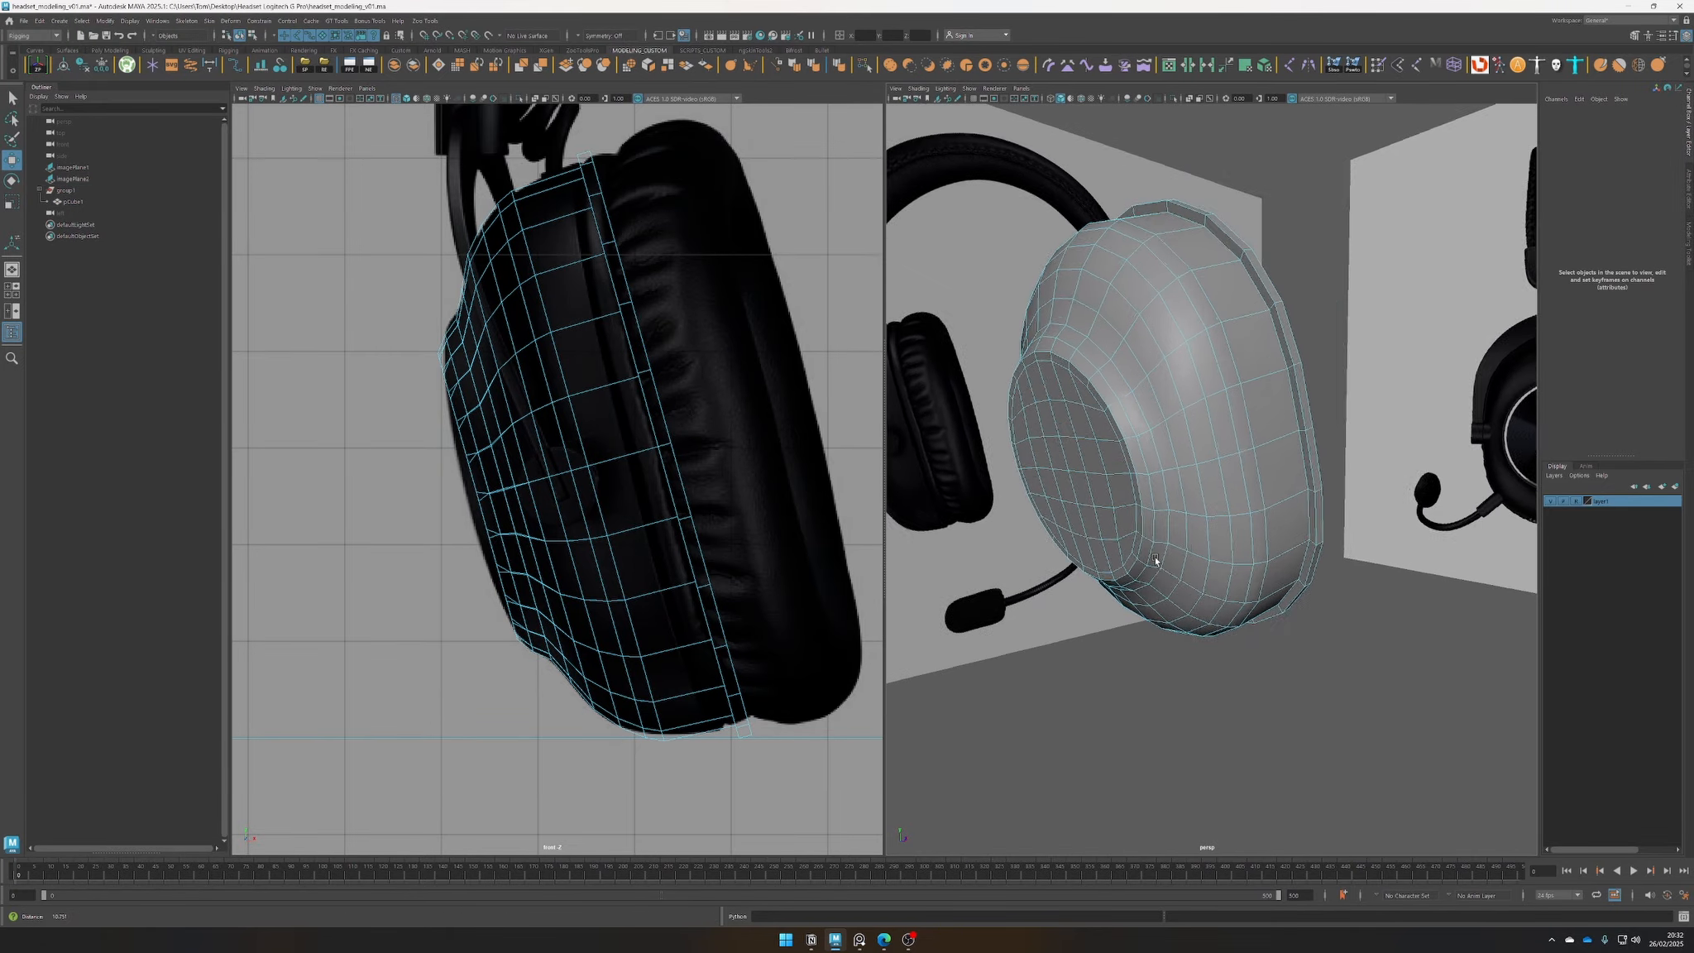
Bevel the edge loop where the housing meets the rim with fraction 0.1 and 2 segments, and check it in smooth preview
{"action": "scroll", "coordinate": [1231, 549], "scroll_direction": "up", "scroll_amount": 5}
{"action": "left_click_drag", "start_coordinate": [1272, 522], "coordinate": [1204, 556], "text": "alt"}
{"action": "right_click_drag", "start_coordinate": [1295, 408], "coordinate": [1296, 378]}
{"action": "middle_click_drag", "start_coordinate": [1267, 401], "coordinate": [1144, 472], "text": "alt"}
{"action": "scroll", "coordinate": [1144, 472], "scroll_direction": "up", "scroll_amount": 3}
{"action": "scroll", "coordinate": [1096, 478], "scroll_direction": "up", "scroll_amount": 3}
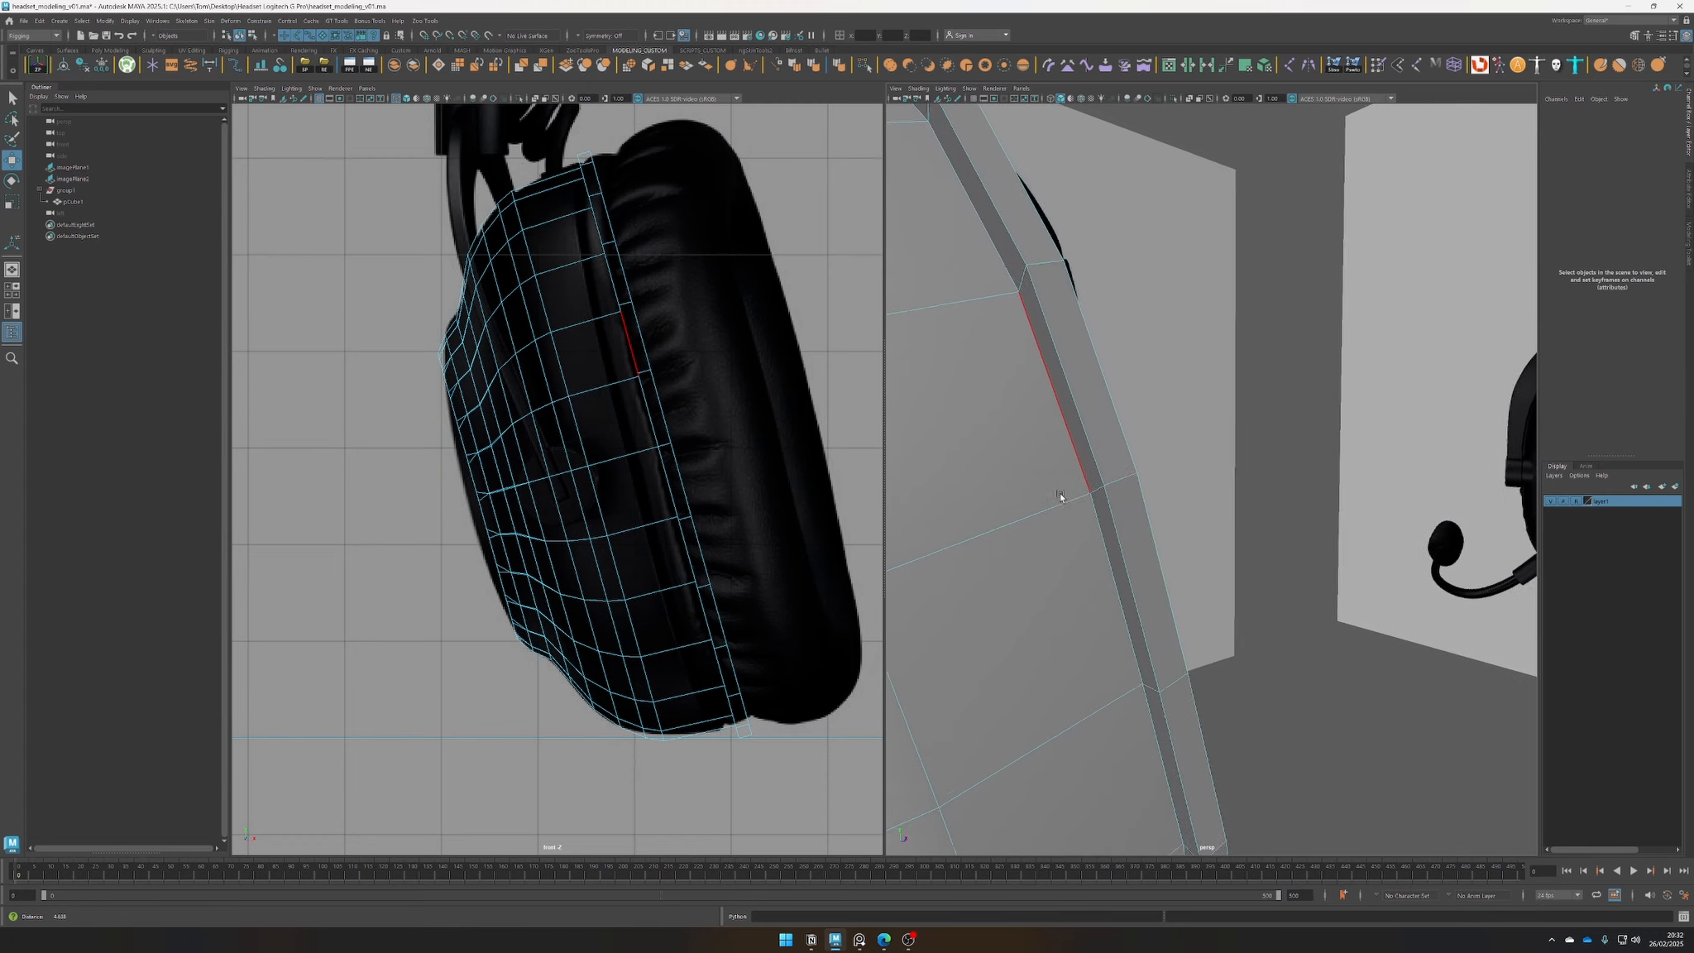
{"action": "left_click", "coordinate": [1056, 446]}
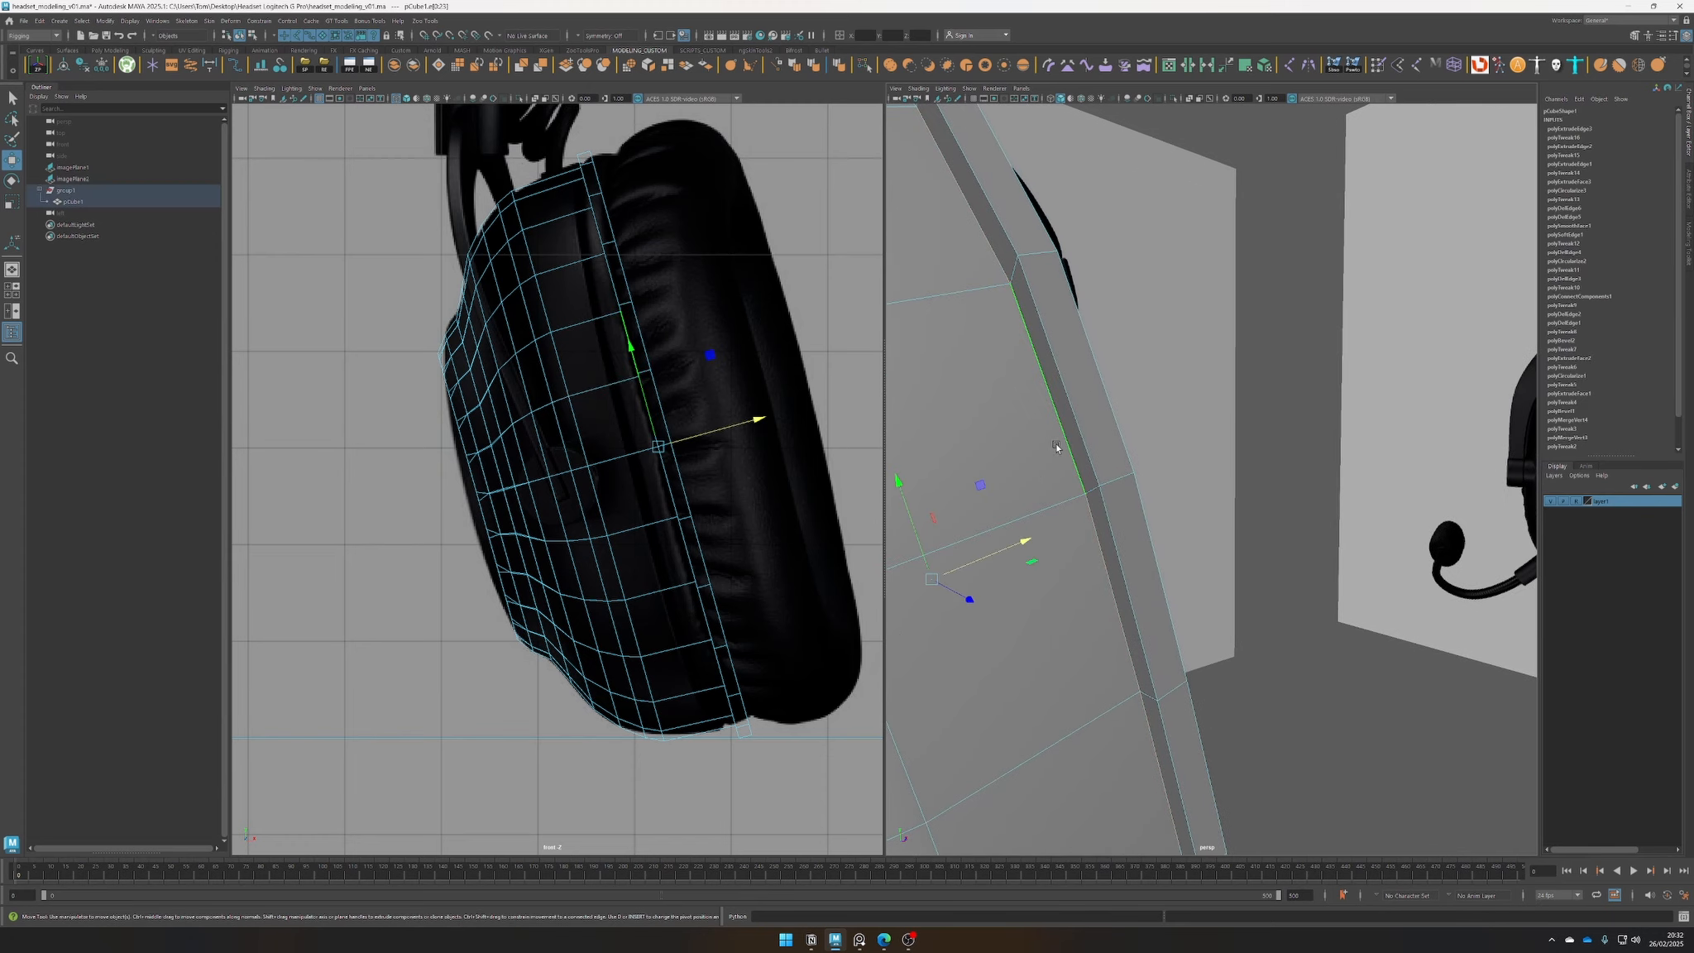
{"action": "key", "text": "ctrl+b"}
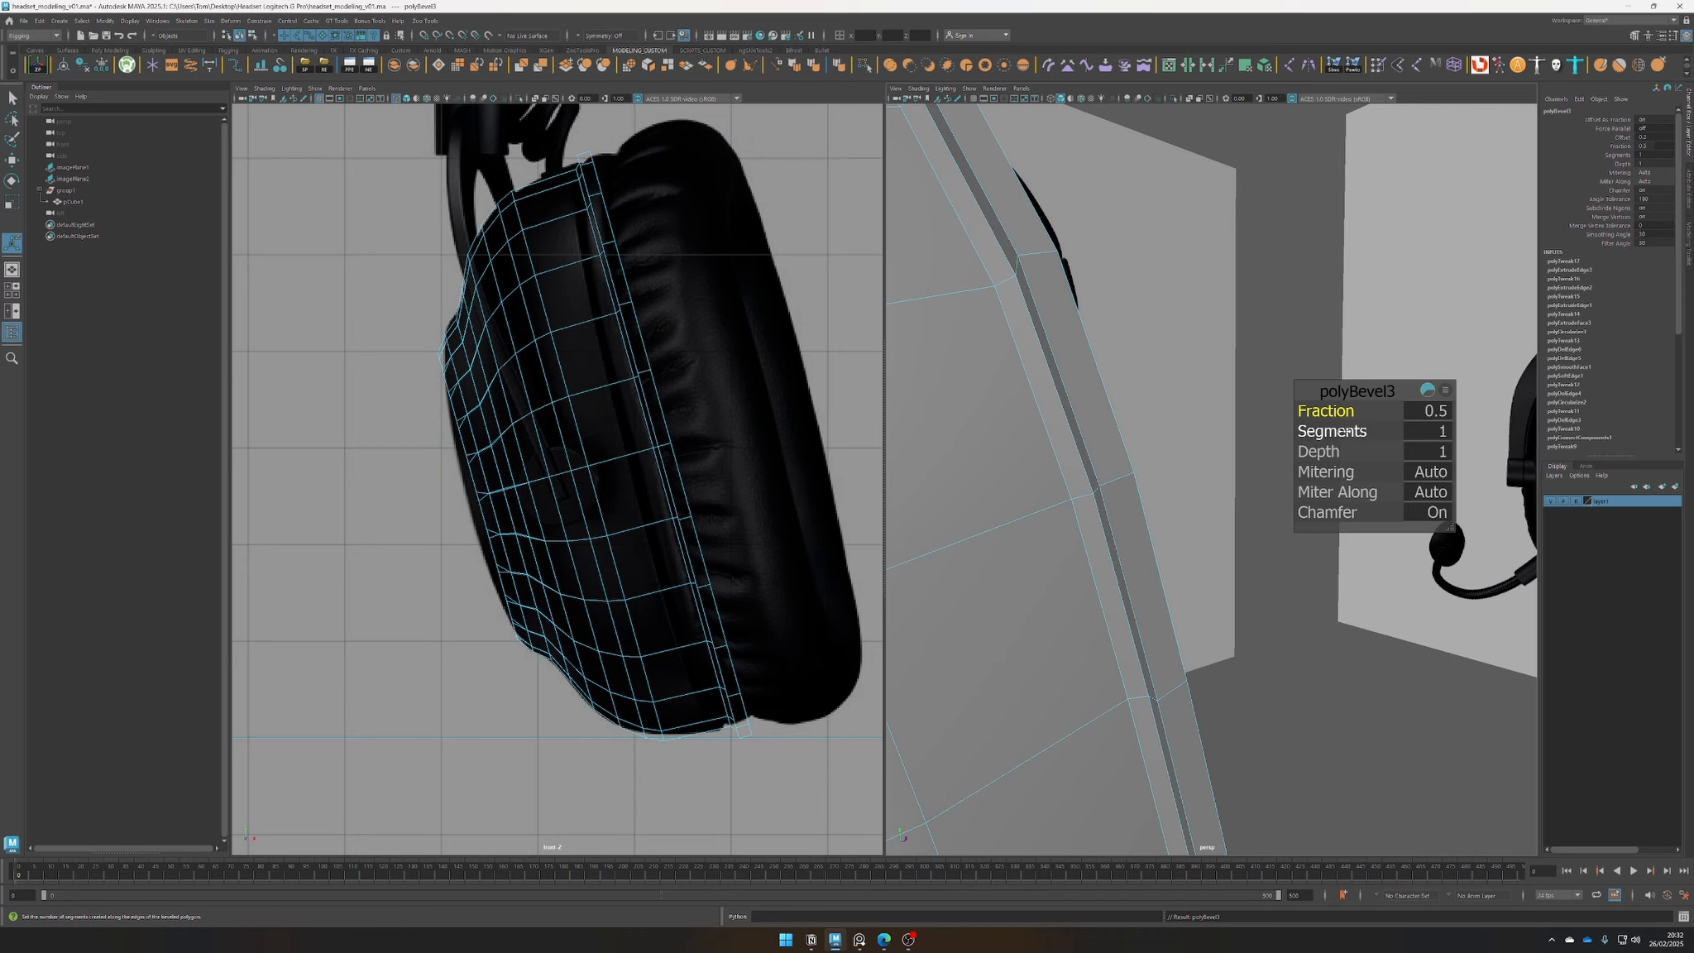
{"action": "left_click_drag", "start_coordinate": [1346, 431], "coordinate": [1350, 431]}
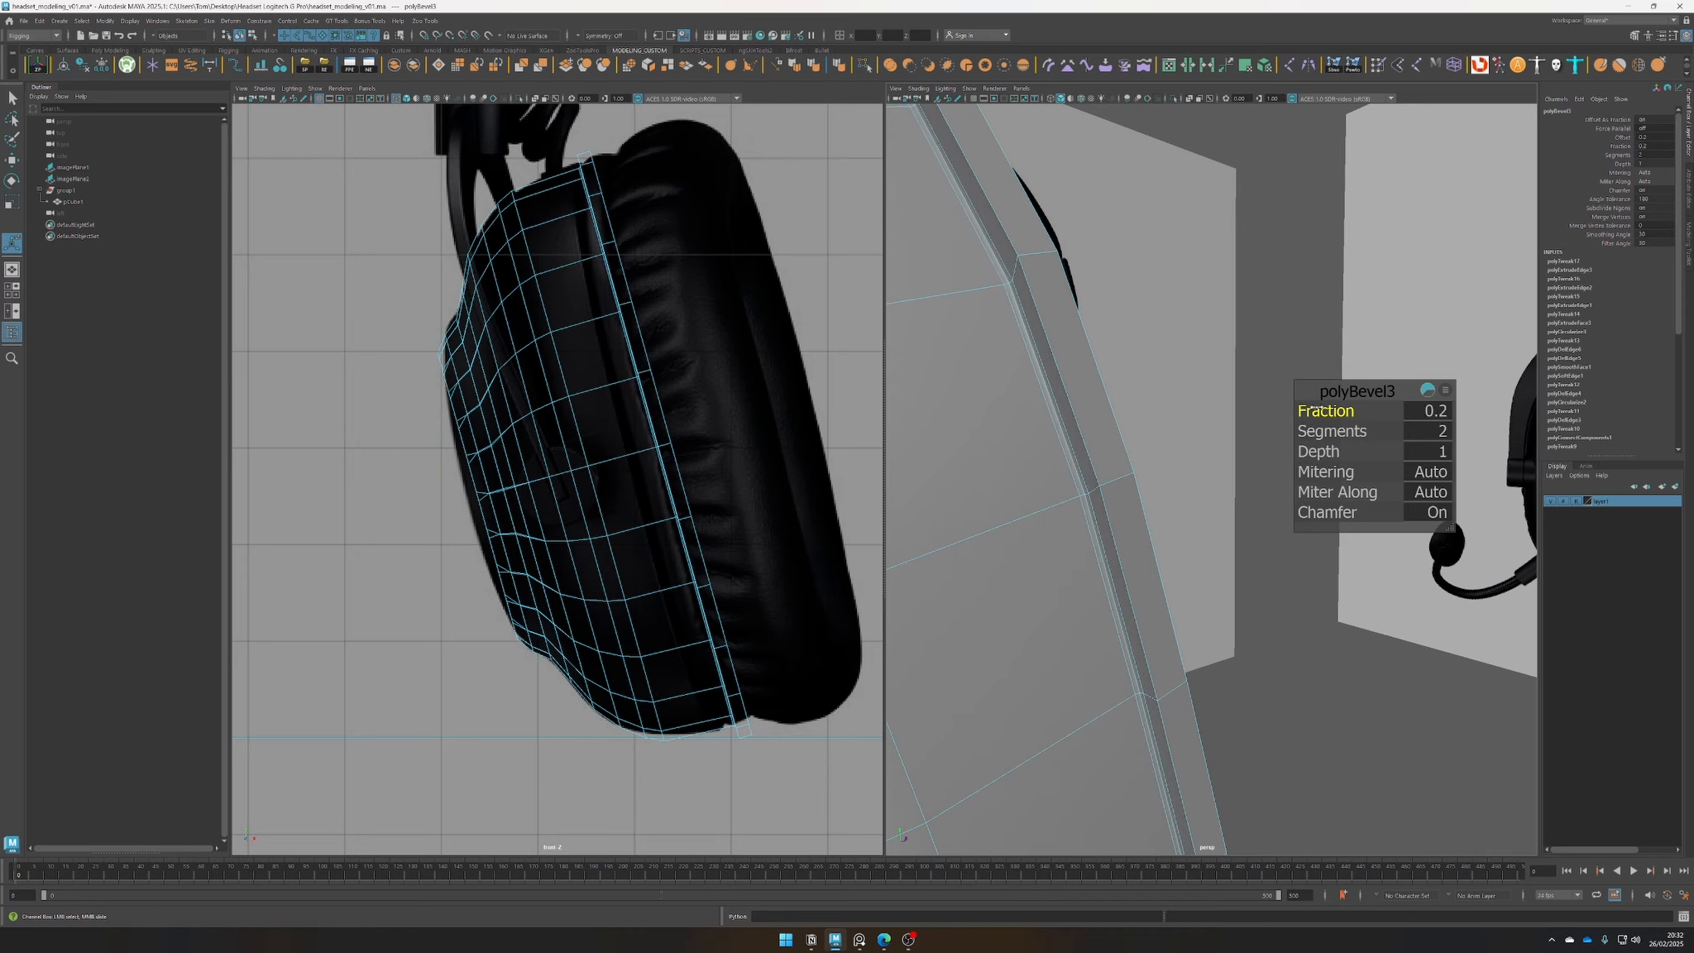
{"action": "key", "text": "3"}
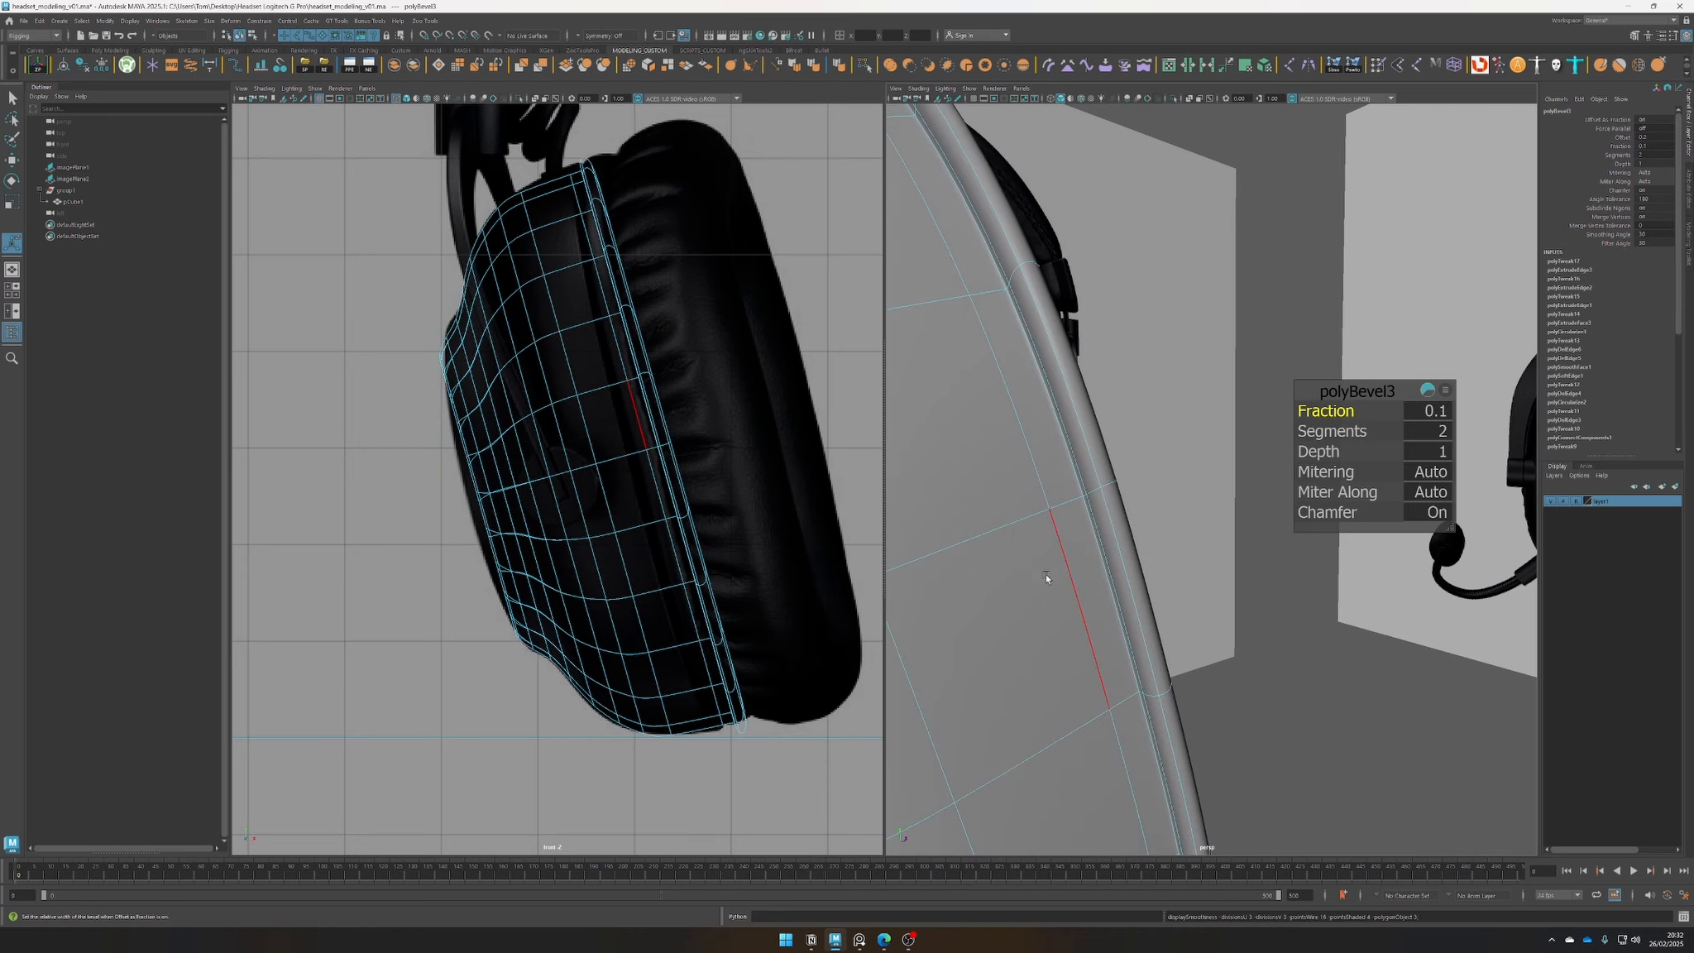
{"action": "scroll", "coordinate": [1075, 637], "scroll_direction": "down", "scroll_amount": 5}
{"action": "mouse_move", "coordinate": [1040, 613]}
{"action": "left_mouse_down", "text": "alt"}
{"action": "mouse_move", "coordinate": [1069, 563]}
{"action": "mouse_move", "coordinate": [1051, 590]}
{"action": "left_mouse_up", "text": "alt"}
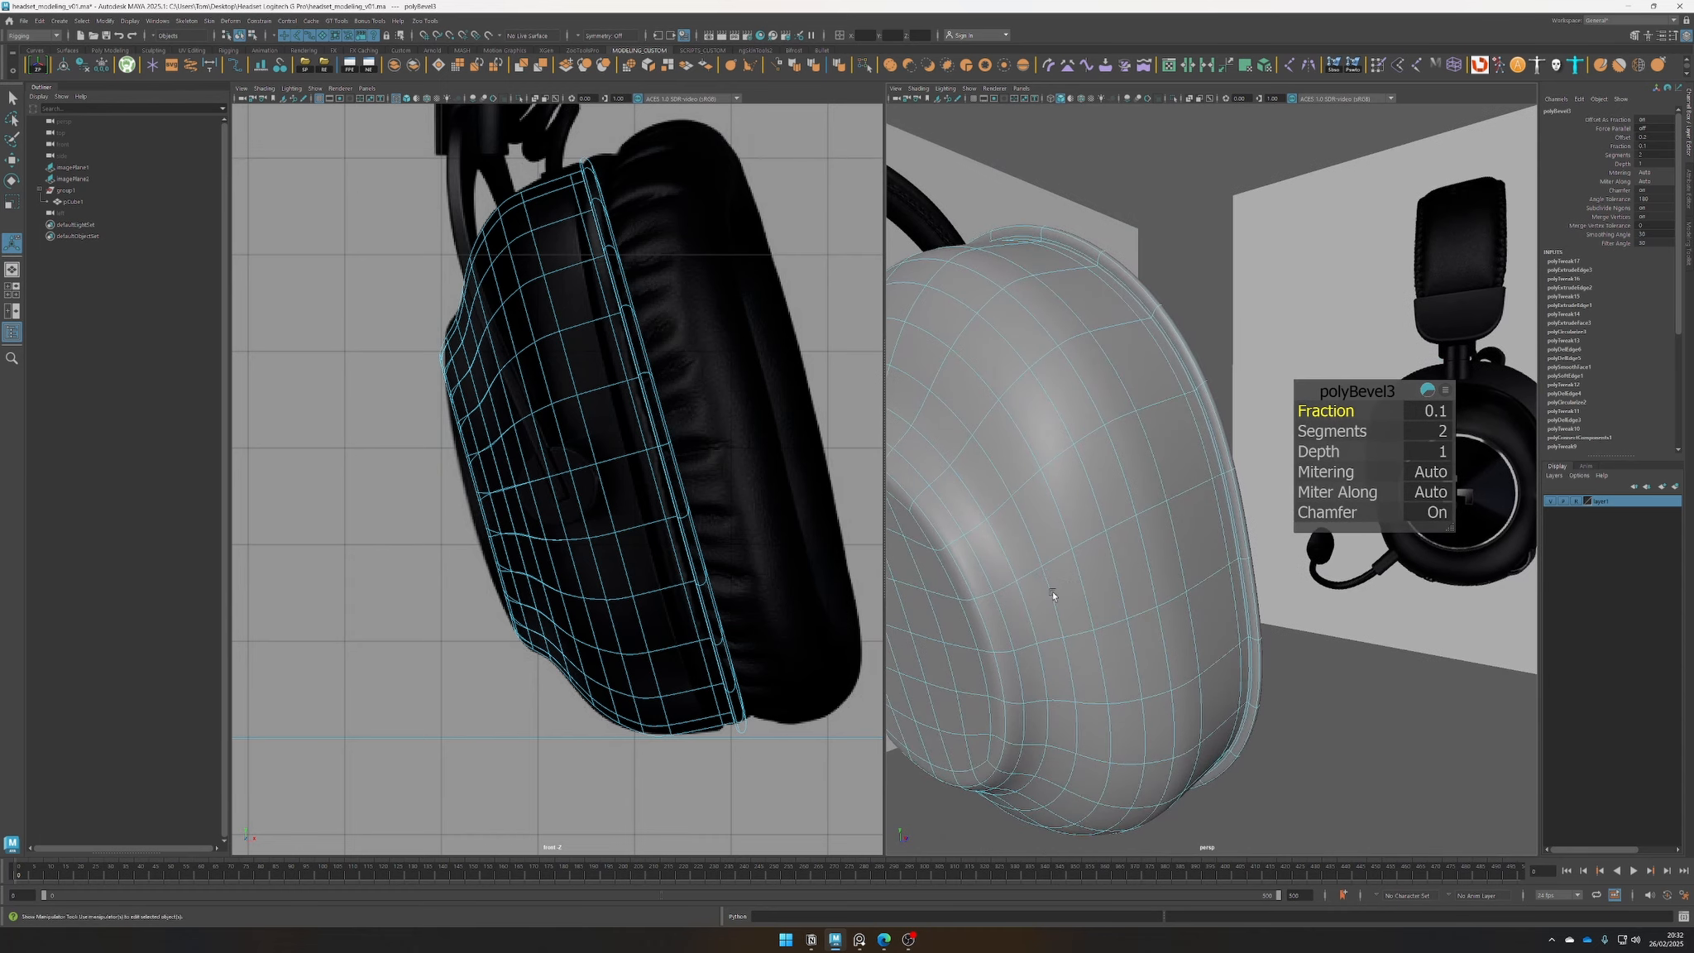
{"action": "key", "text": "1"}
Bevel the rim's outer edge loops with fraction 0.21 and 2 segments
{"action": "scroll", "coordinate": [1179, 526], "scroll_direction": "up", "scroll_amount": 5}
{"action": "left_click_drag", "start_coordinate": [1178, 528], "coordinate": [1247, 481], "text": "alt"}
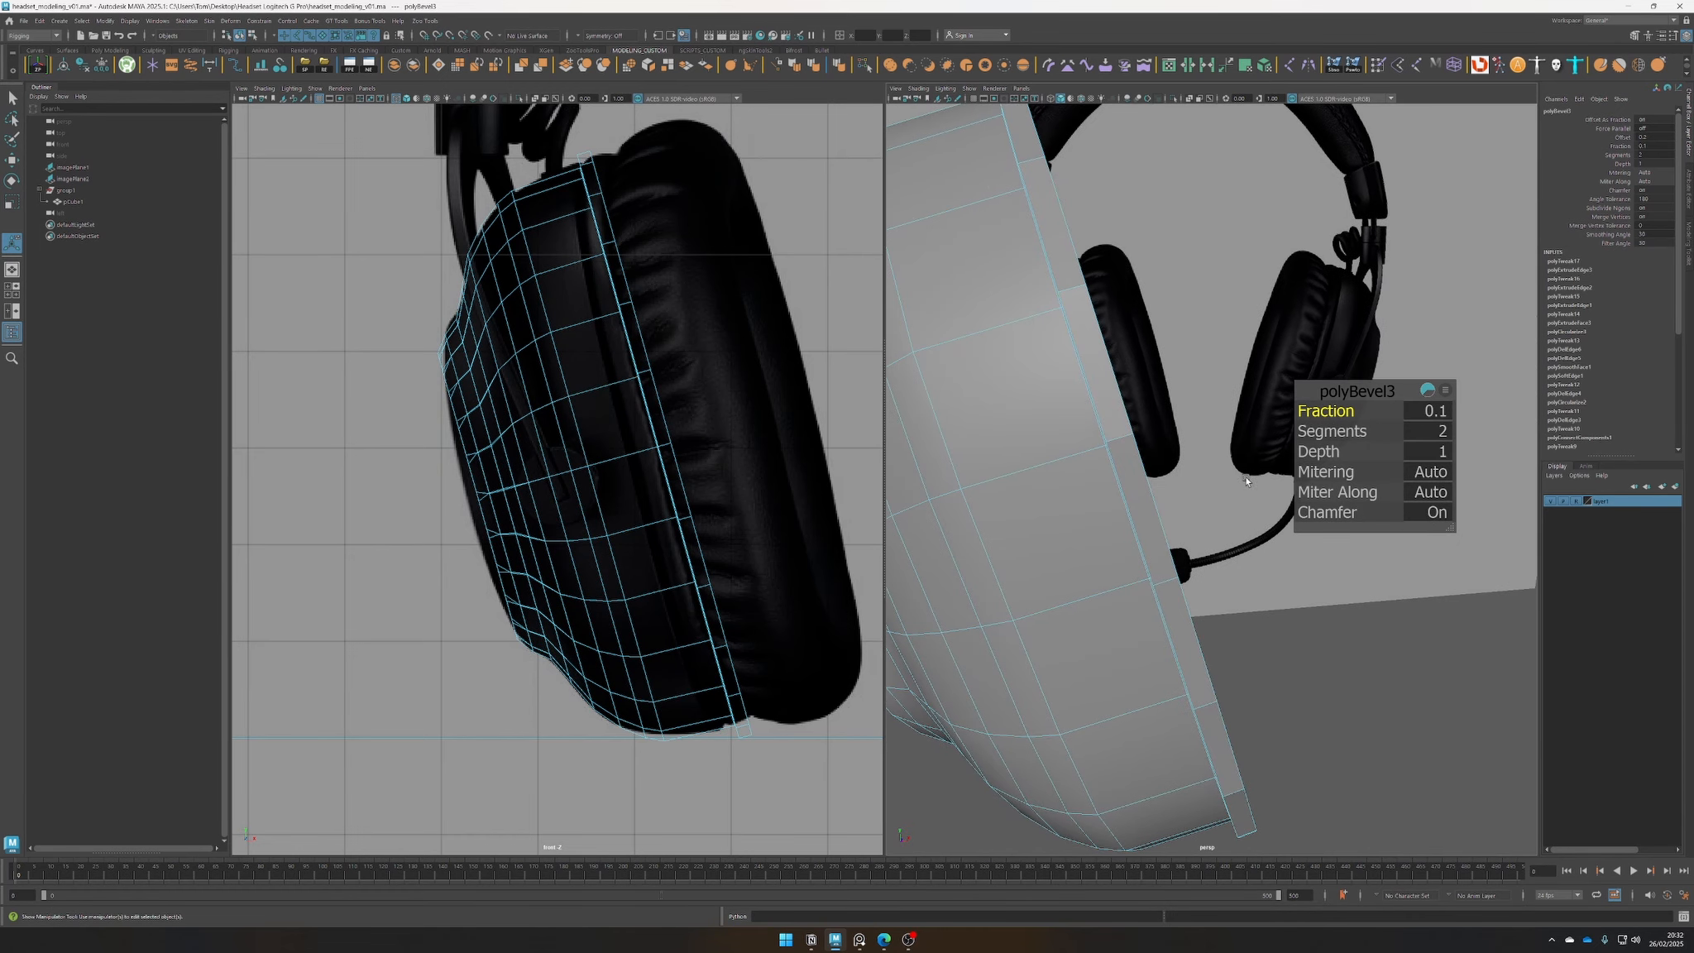
{"action": "key", "text": "t"}
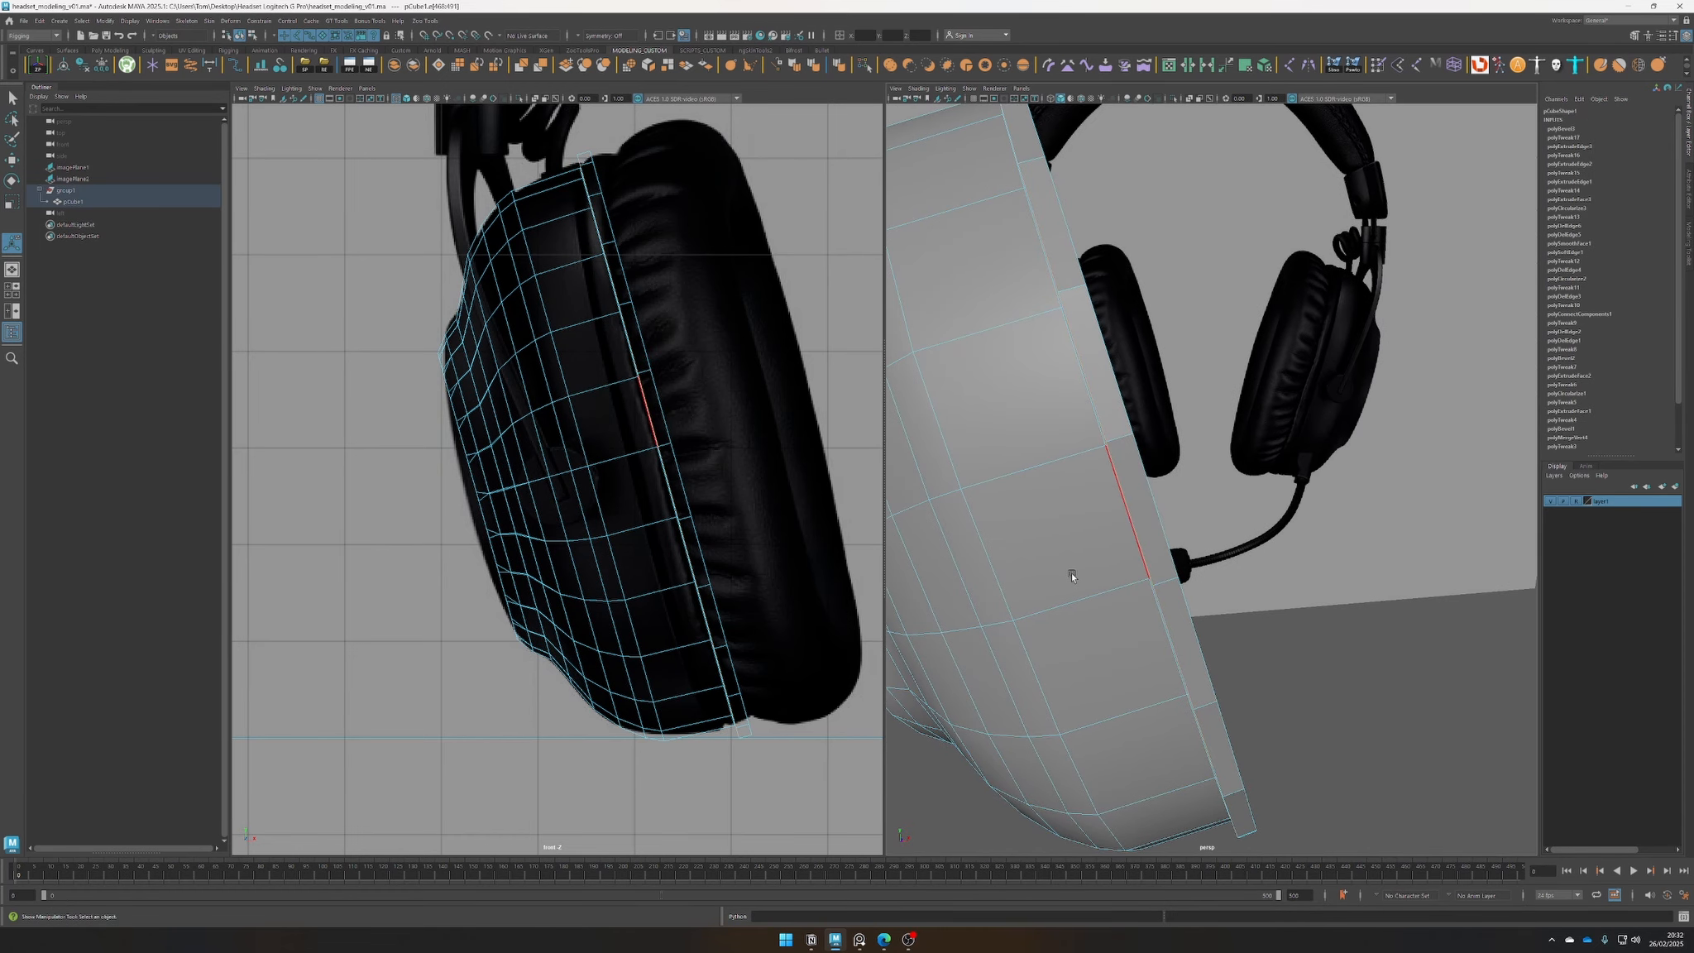
{"action": "double_click", "coordinate": [1146, 487], "text": "shift"}
{"action": "key", "text": "ctrl+b"}
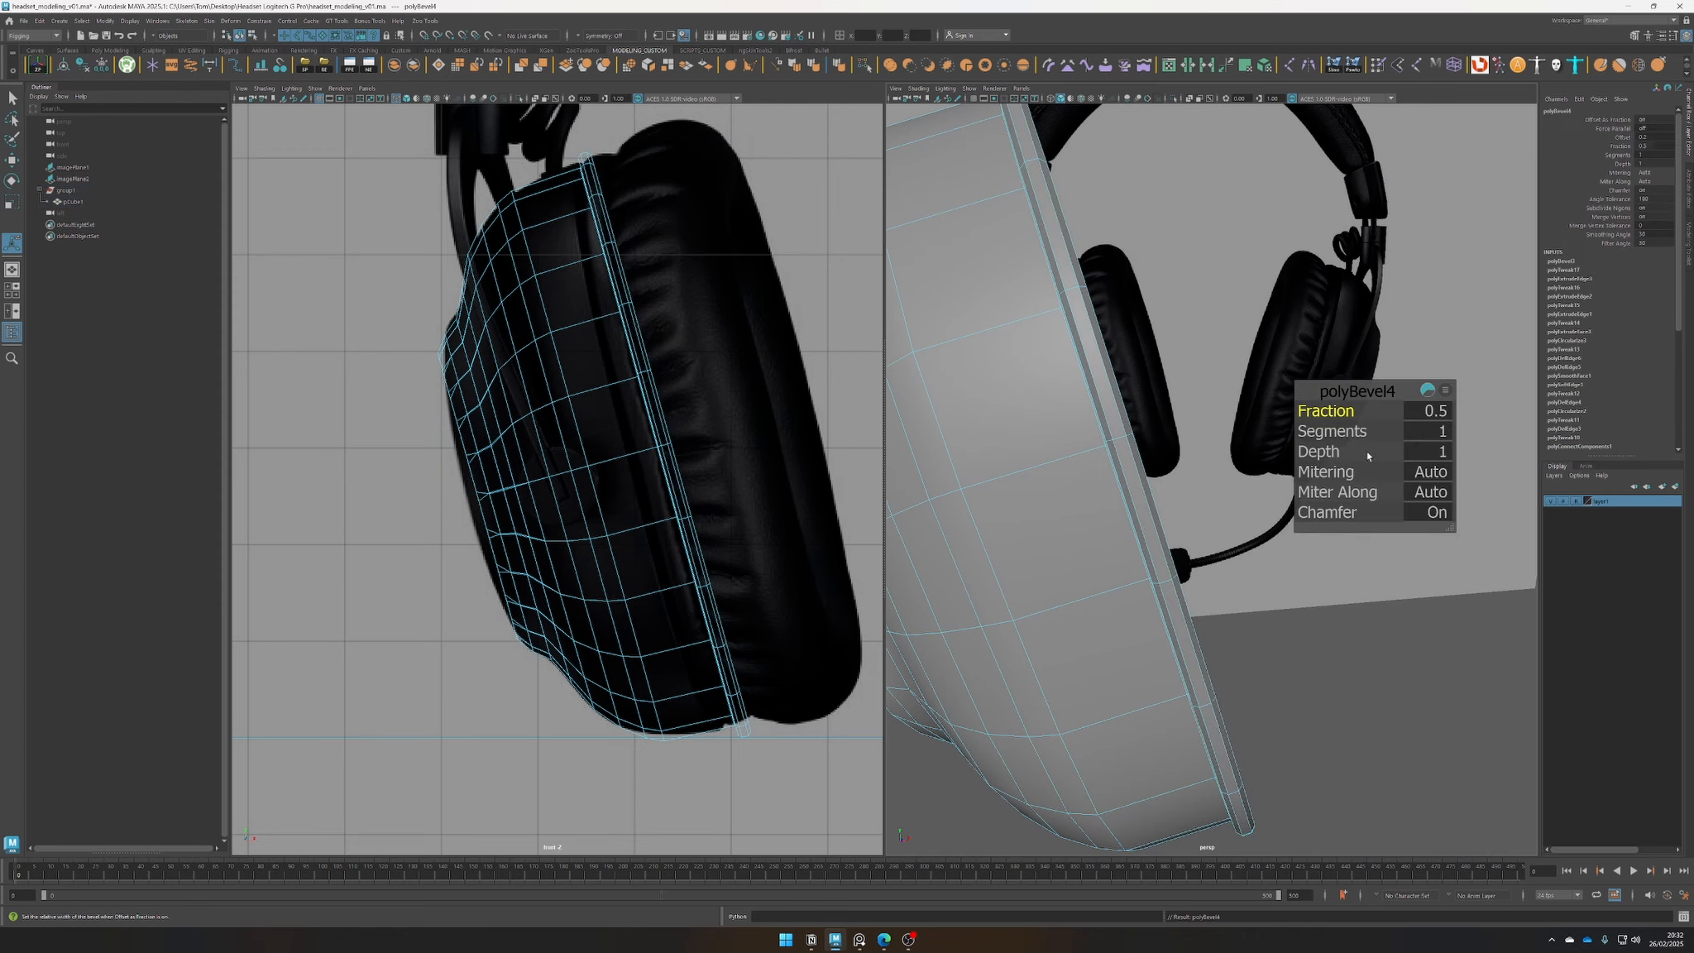
{"action": "left_click_drag", "start_coordinate": [1359, 428], "coordinate": [1373, 428]}
{"action": "left_click_drag", "start_coordinate": [1191, 466], "coordinate": [1274, 467], "text": "alt"}
{"action": "middle_click_drag", "start_coordinate": [1273, 467], "coordinate": [1202, 470], "text": "alt"}
{"action": "scroll", "coordinate": [1202, 466], "scroll_direction": "up", "scroll_amount": 2}
{"action": "left_click_drag", "start_coordinate": [1349, 411], "coordinate": [1339, 410]}
{"action": "right_click_drag", "start_coordinate": [1183, 476], "coordinate": [951, 515], "text": "alt"}
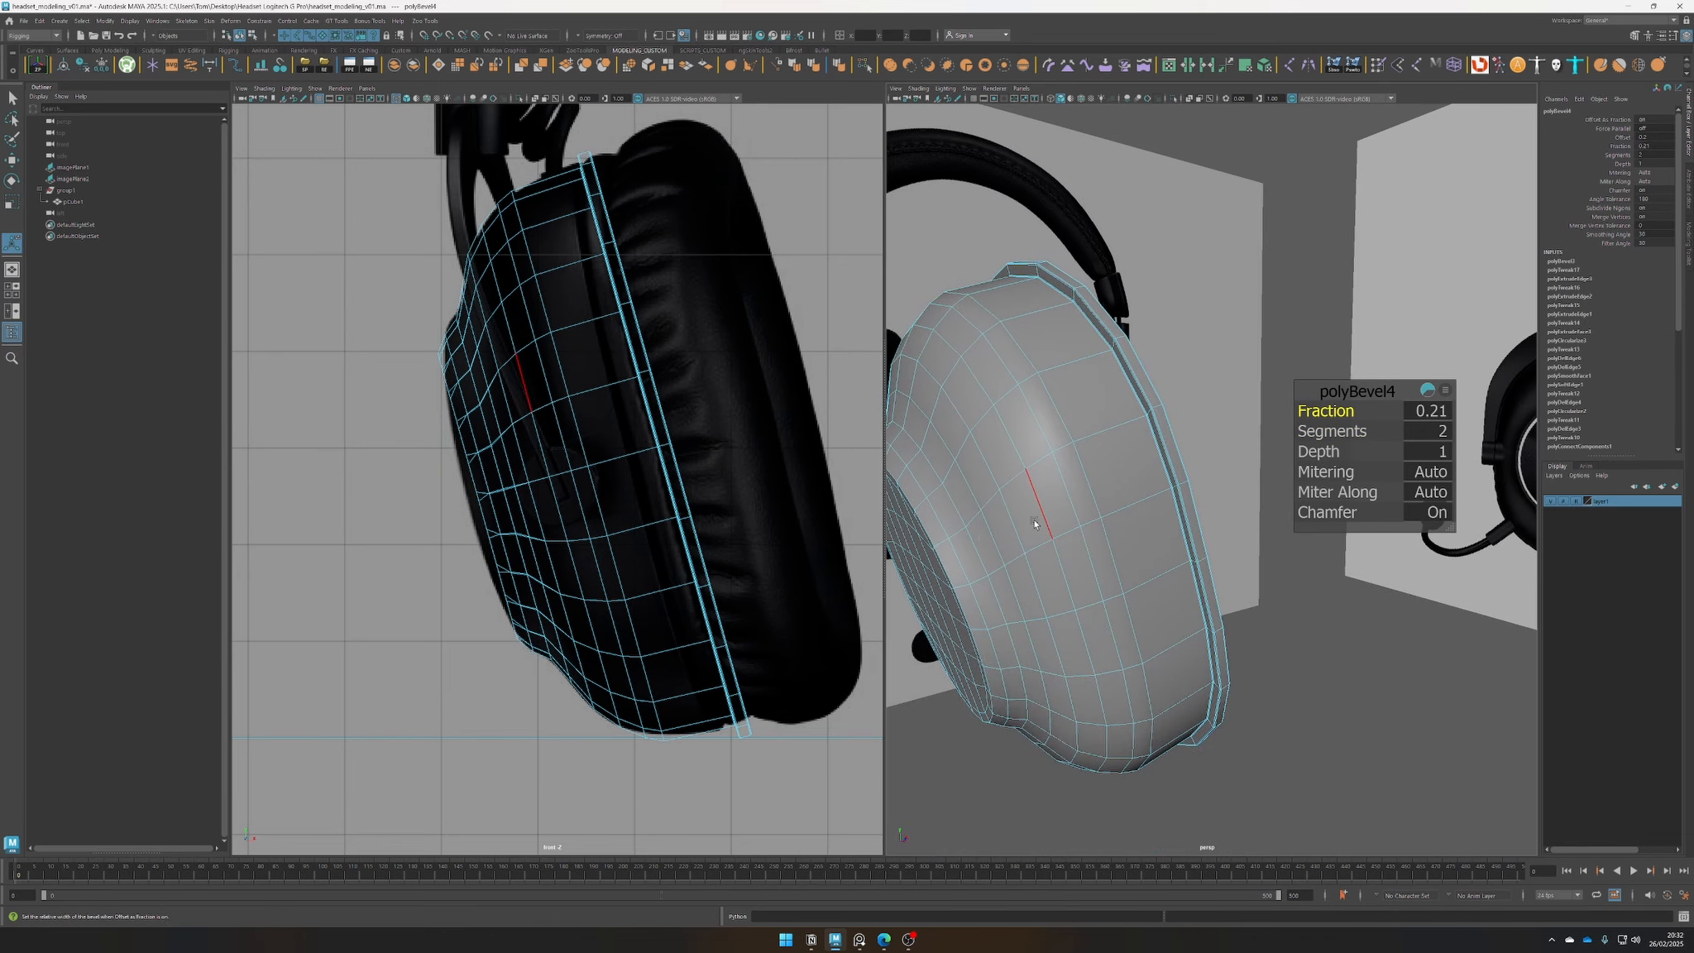
Return to object mode and examine the bevelled rim and housing in smooth preview from several angles
{"action": "key", "text": "3"}
{"action": "right_click_drag", "start_coordinate": [1099, 485], "coordinate": [1165, 467]}
{"action": "key", "text": "q"}
{"action": "left_click", "coordinate": [1232, 713]}
{"action": "scroll", "coordinate": [1226, 724], "scroll_direction": "down", "scroll_amount": 4}
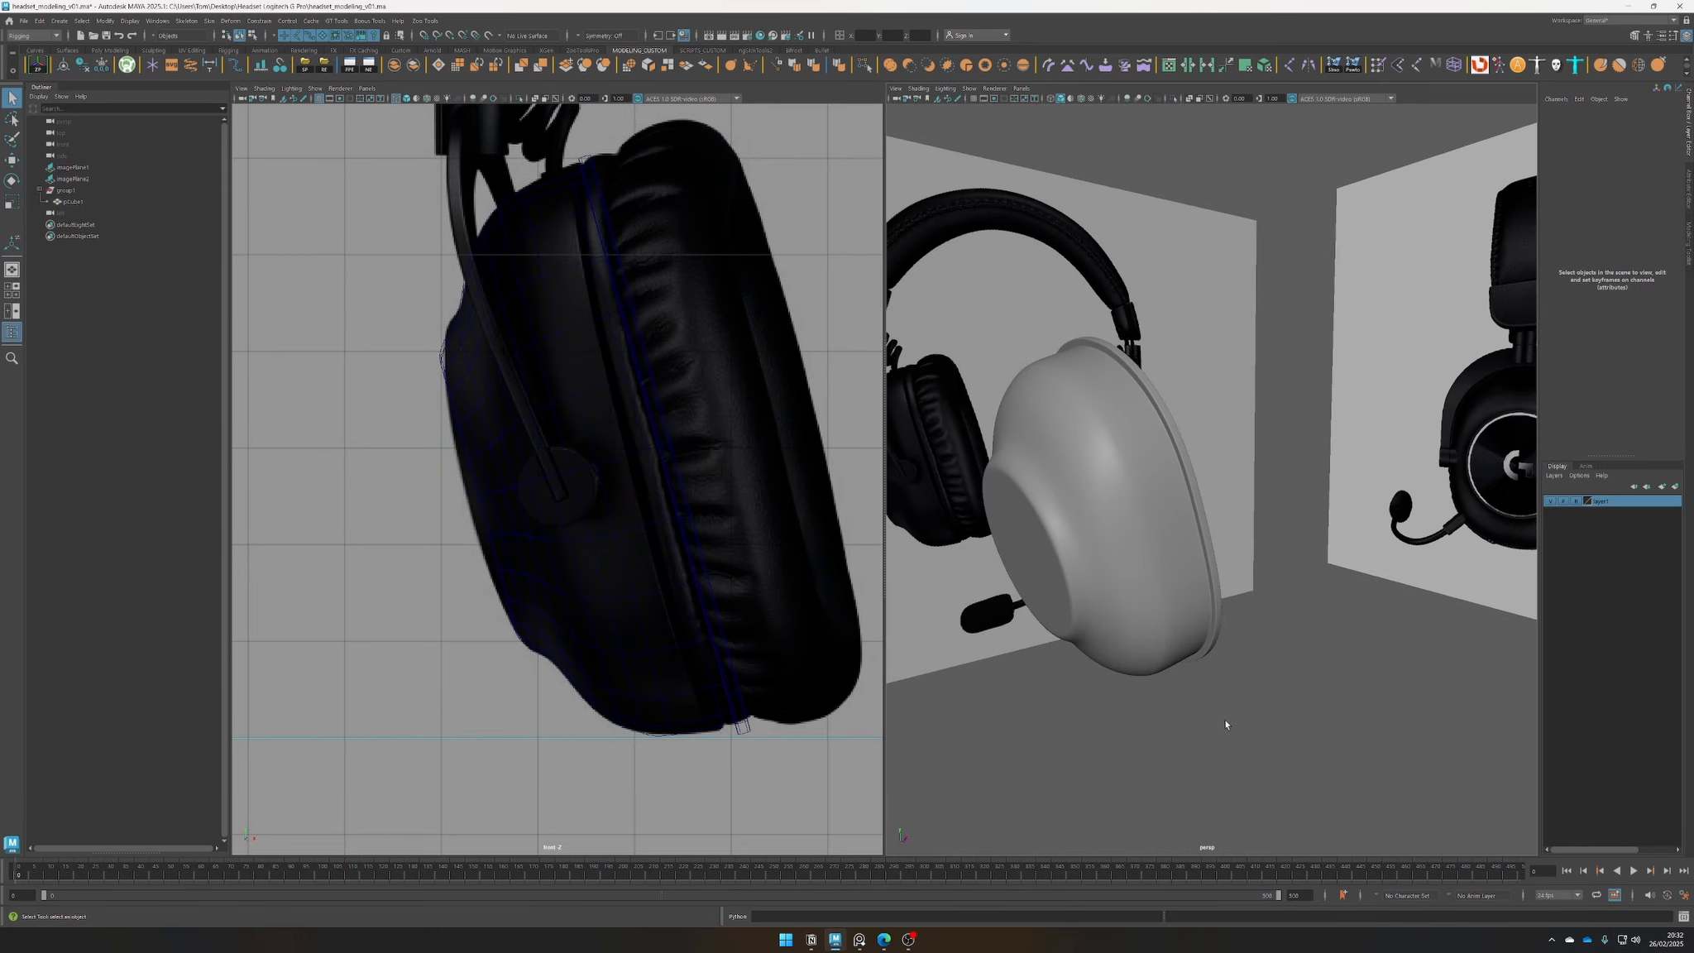
{"action": "left_click_drag", "start_coordinate": [1225, 724], "coordinate": [1141, 612], "text": "alt"}
{"action": "left_click", "coordinate": [1116, 577]}
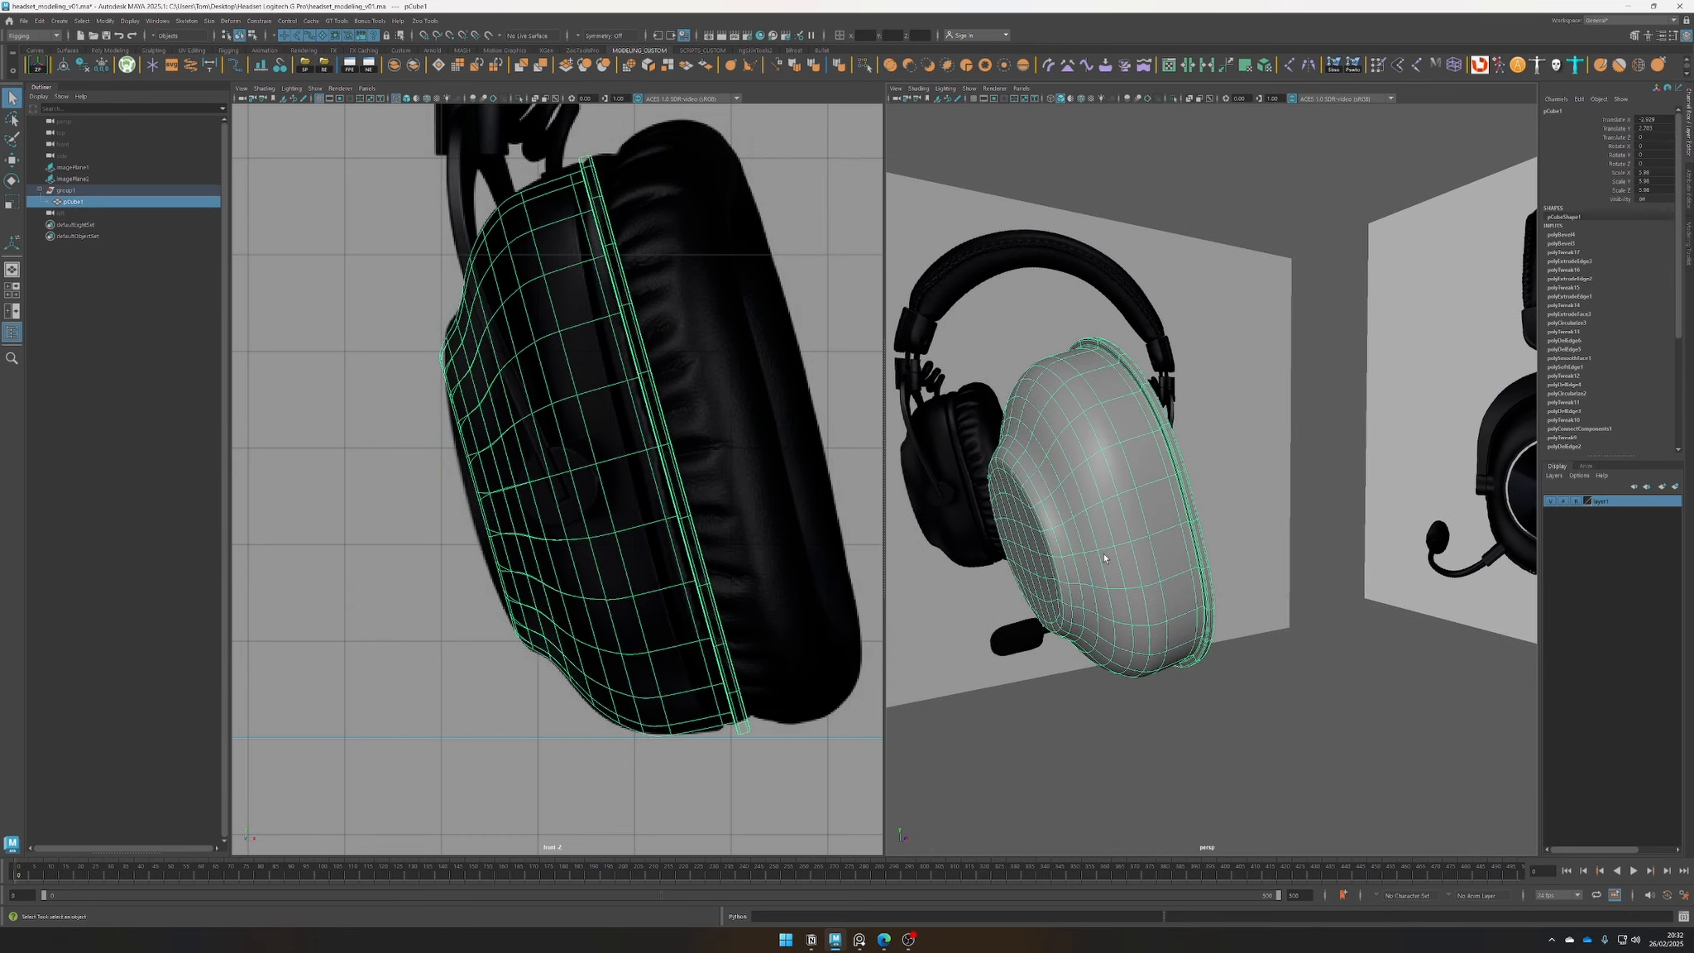
{"action": "left_click_drag", "start_coordinate": [1104, 558], "coordinate": [1103, 515], "text": "alt"}
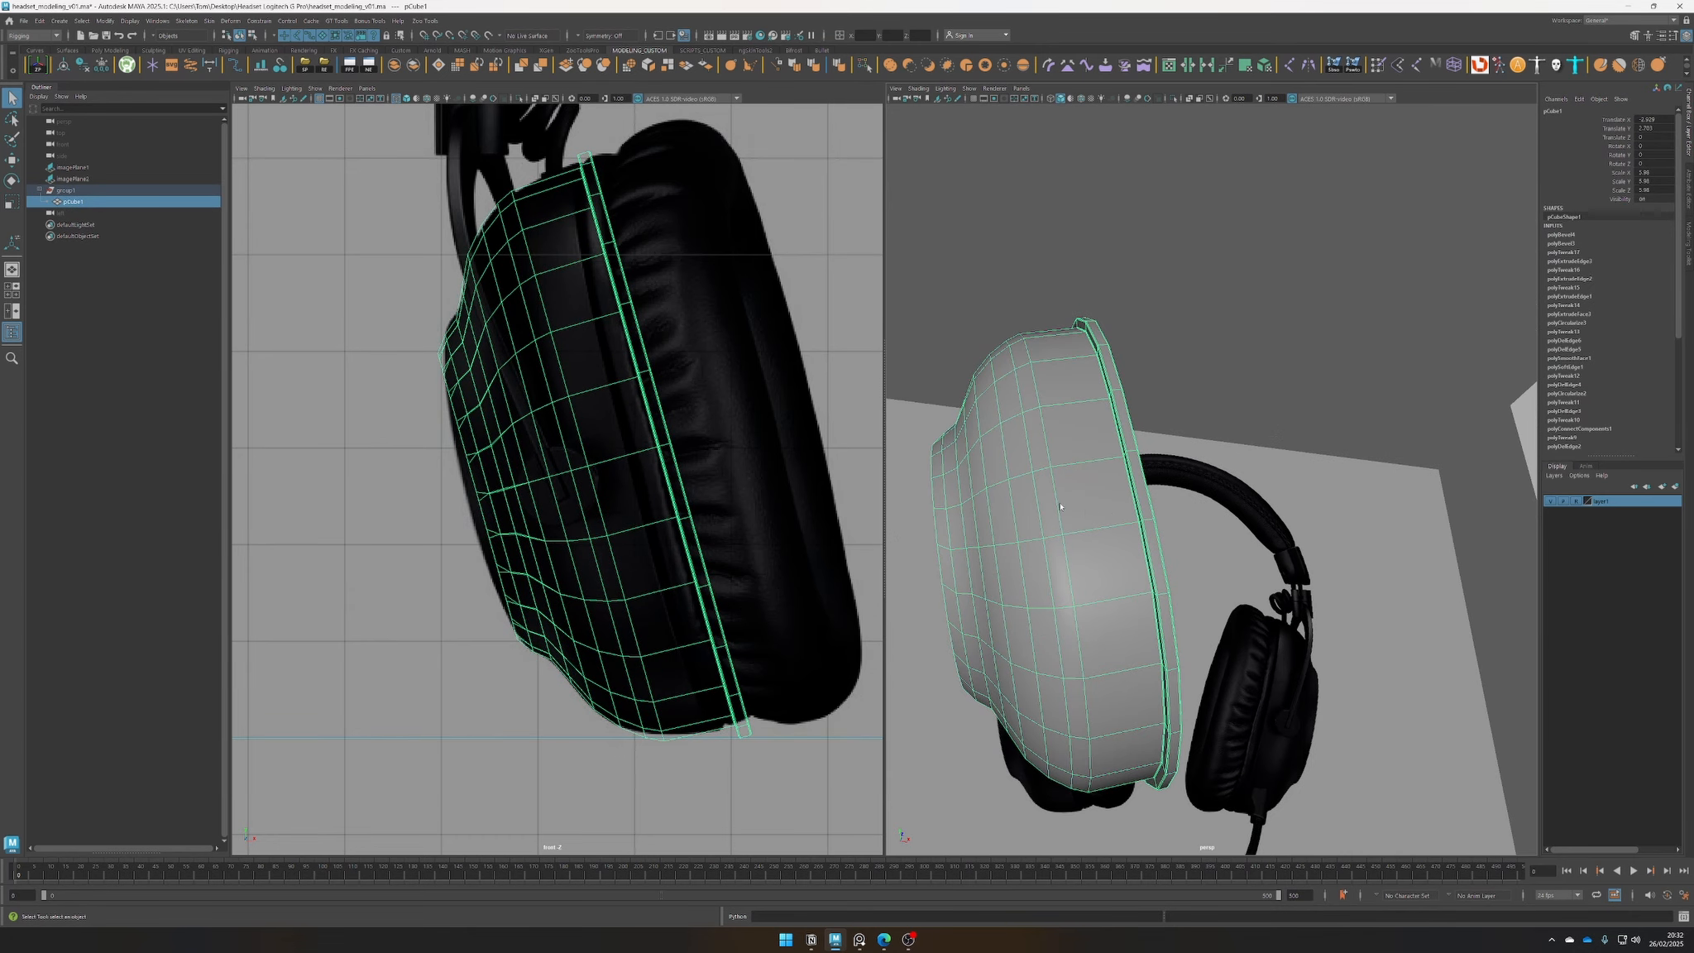
Move the edge loop around the middle of the housing slightly along the cup's axis toward the rim, and check it in smooth preview
{"action": "right_click_drag", "start_coordinate": [1060, 506], "coordinate": [1060, 475]}
{"action": "double_click", "coordinate": [1074, 496]}
{"action": "key", "text": "w"}
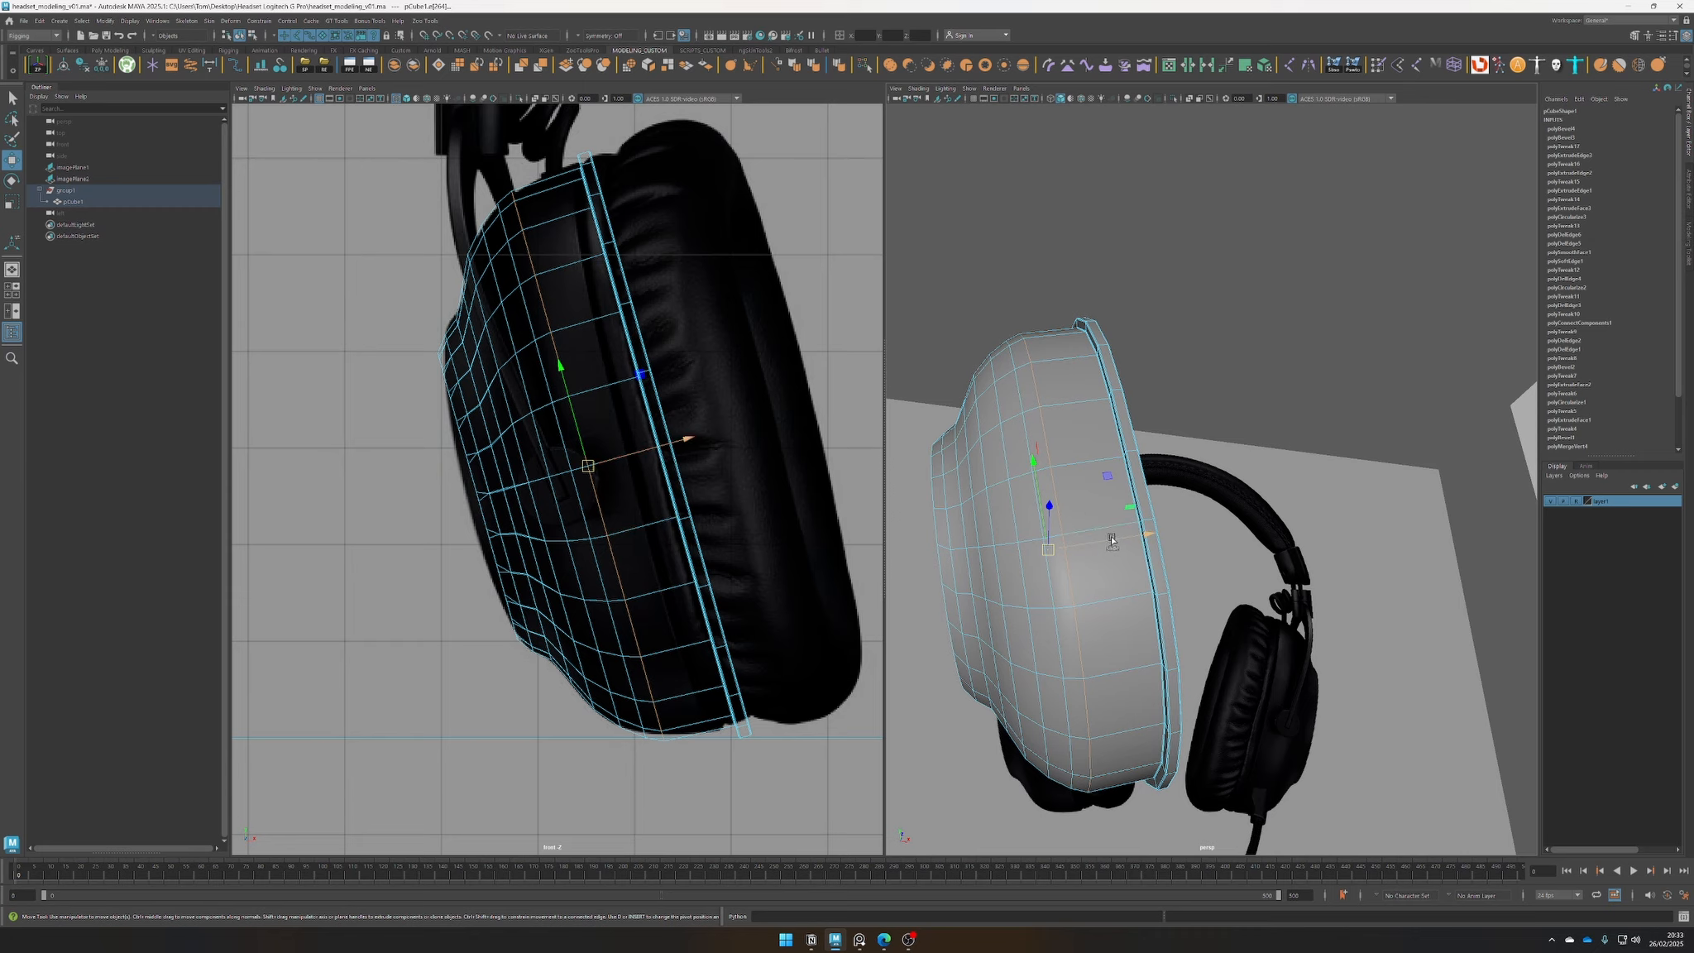
{"action": "left_click_drag", "start_coordinate": [1111, 539], "coordinate": [1086, 573]}
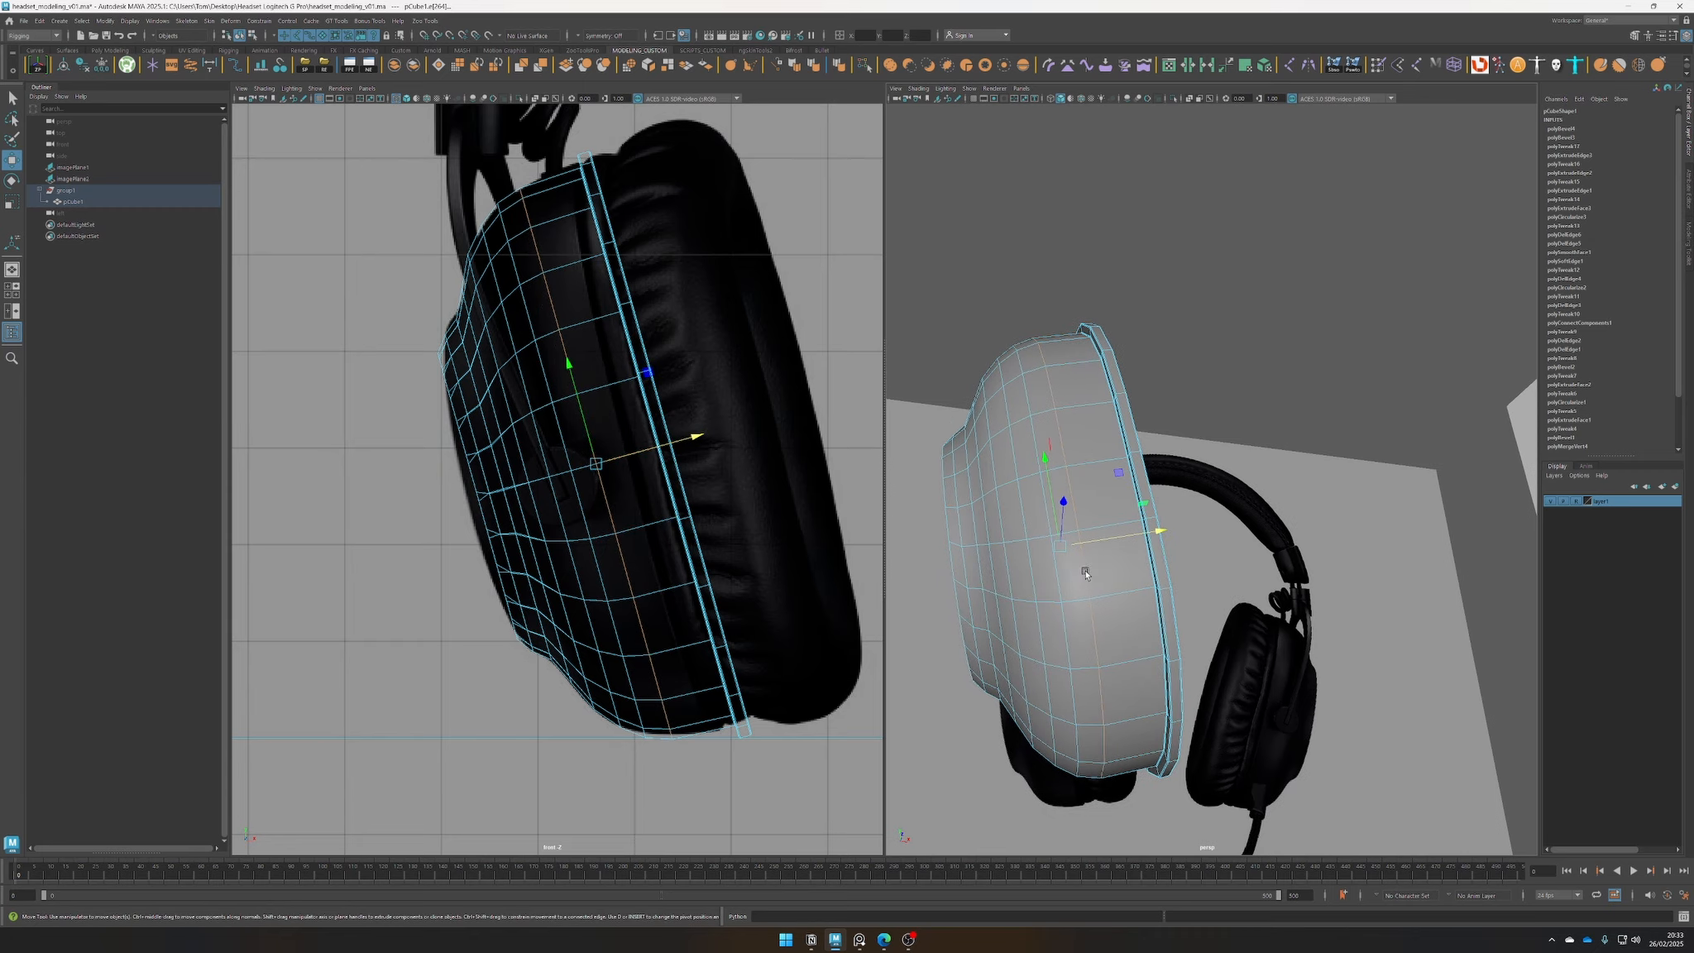
{"action": "key", "text": "3"}
{"action": "left_click", "coordinate": [1247, 332]}
{"action": "mouse_move", "coordinate": [1024, 519]}
{"action": "left_mouse_down", "text": "alt"}
{"action": "mouse_move", "coordinate": [1092, 523]}
{"action": "mouse_move", "coordinate": [1069, 545]}
{"action": "mouse_move", "coordinate": [1055, 521]}
{"action": "left_mouse_up", "text": "alt"}
{"action": "right_click_drag", "start_coordinate": [1055, 521], "coordinate": [1096, 494]}
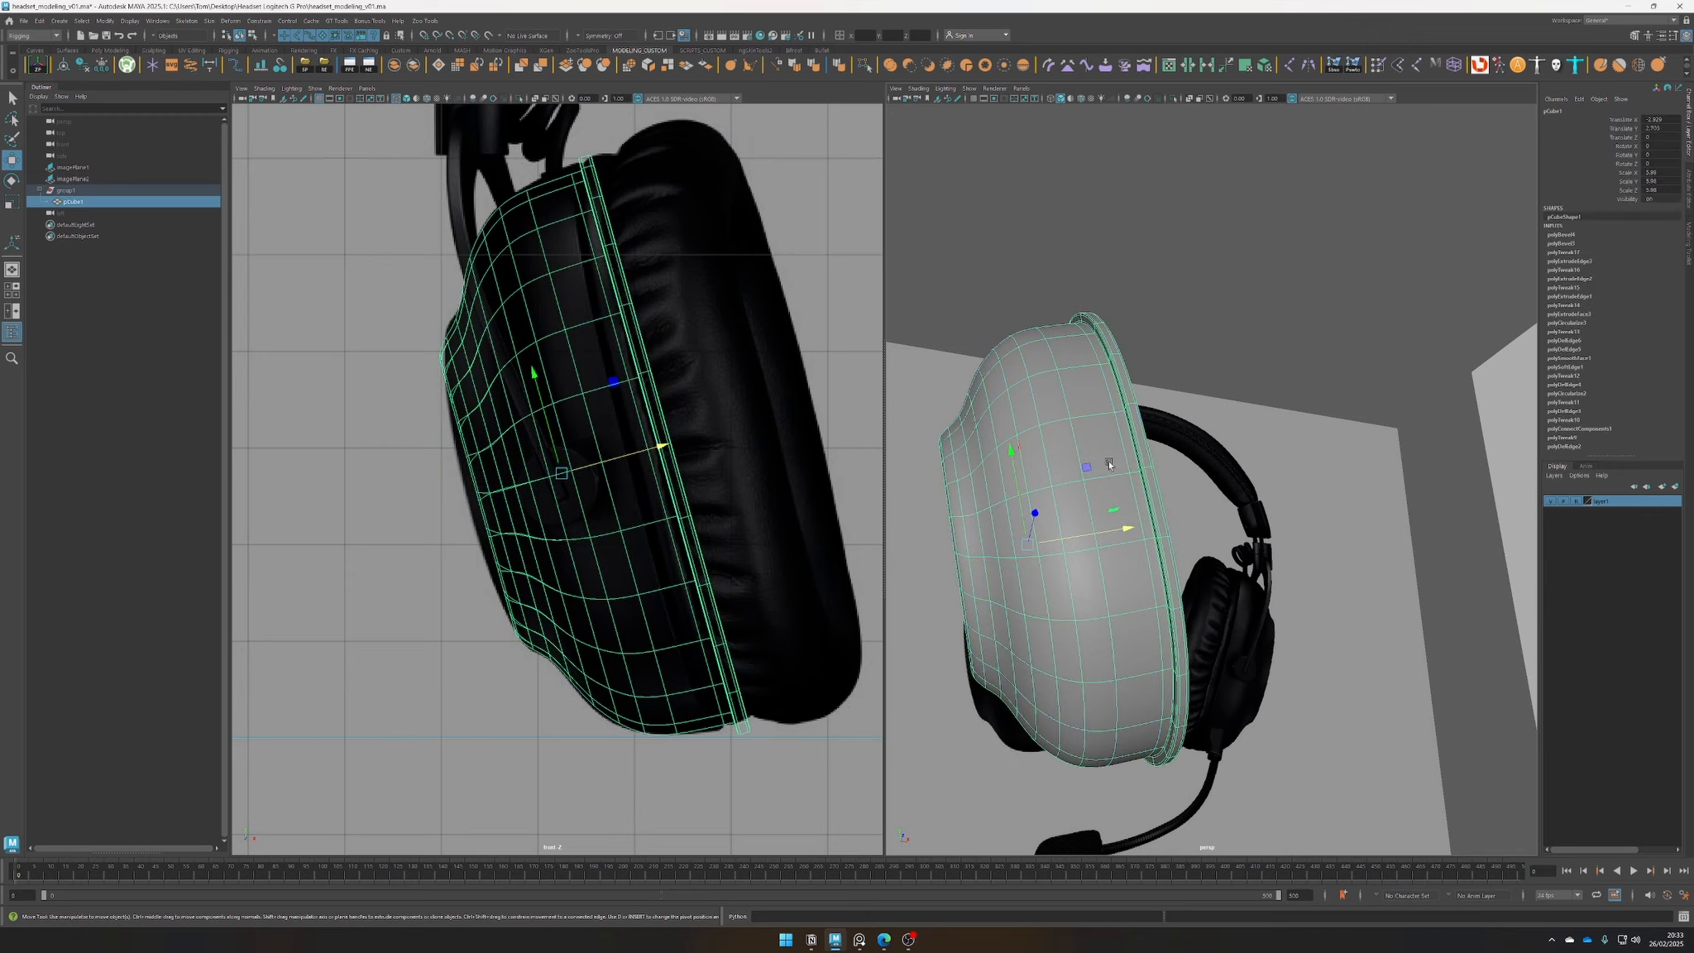
{"action": "left_click", "coordinate": [1288, 447]}
Bevel the edge loop around the circular disc with a fraction of about 0.32 and 2 segments, and check the smoothed edge
{"action": "left_click_drag", "start_coordinate": [1288, 448], "coordinate": [1012, 532], "text": "alt"}
{"action": "scroll", "coordinate": [1094, 544], "scroll_direction": "up", "scroll_amount": 5}
{"action": "left_click", "coordinate": [1090, 541]}
{"action": "right_click_drag", "start_coordinate": [1085, 519], "coordinate": [1087, 501]}
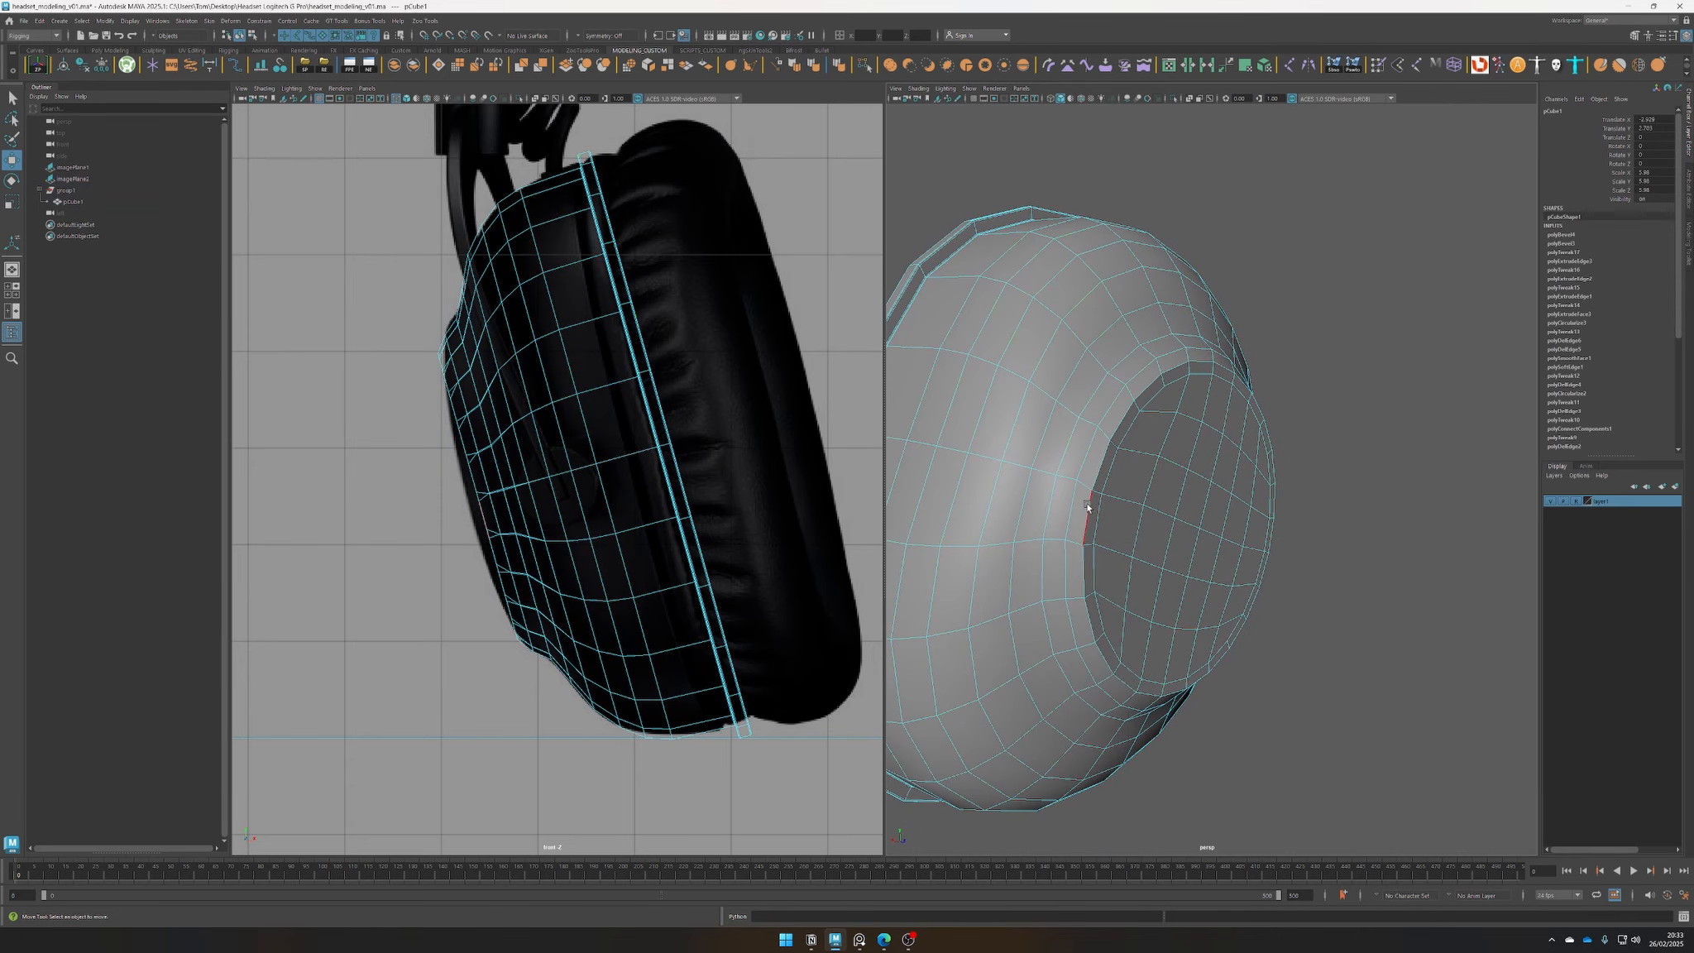
{"action": "double_click", "coordinate": [1086, 523]}
{"action": "key", "text": "ctrl+b"}
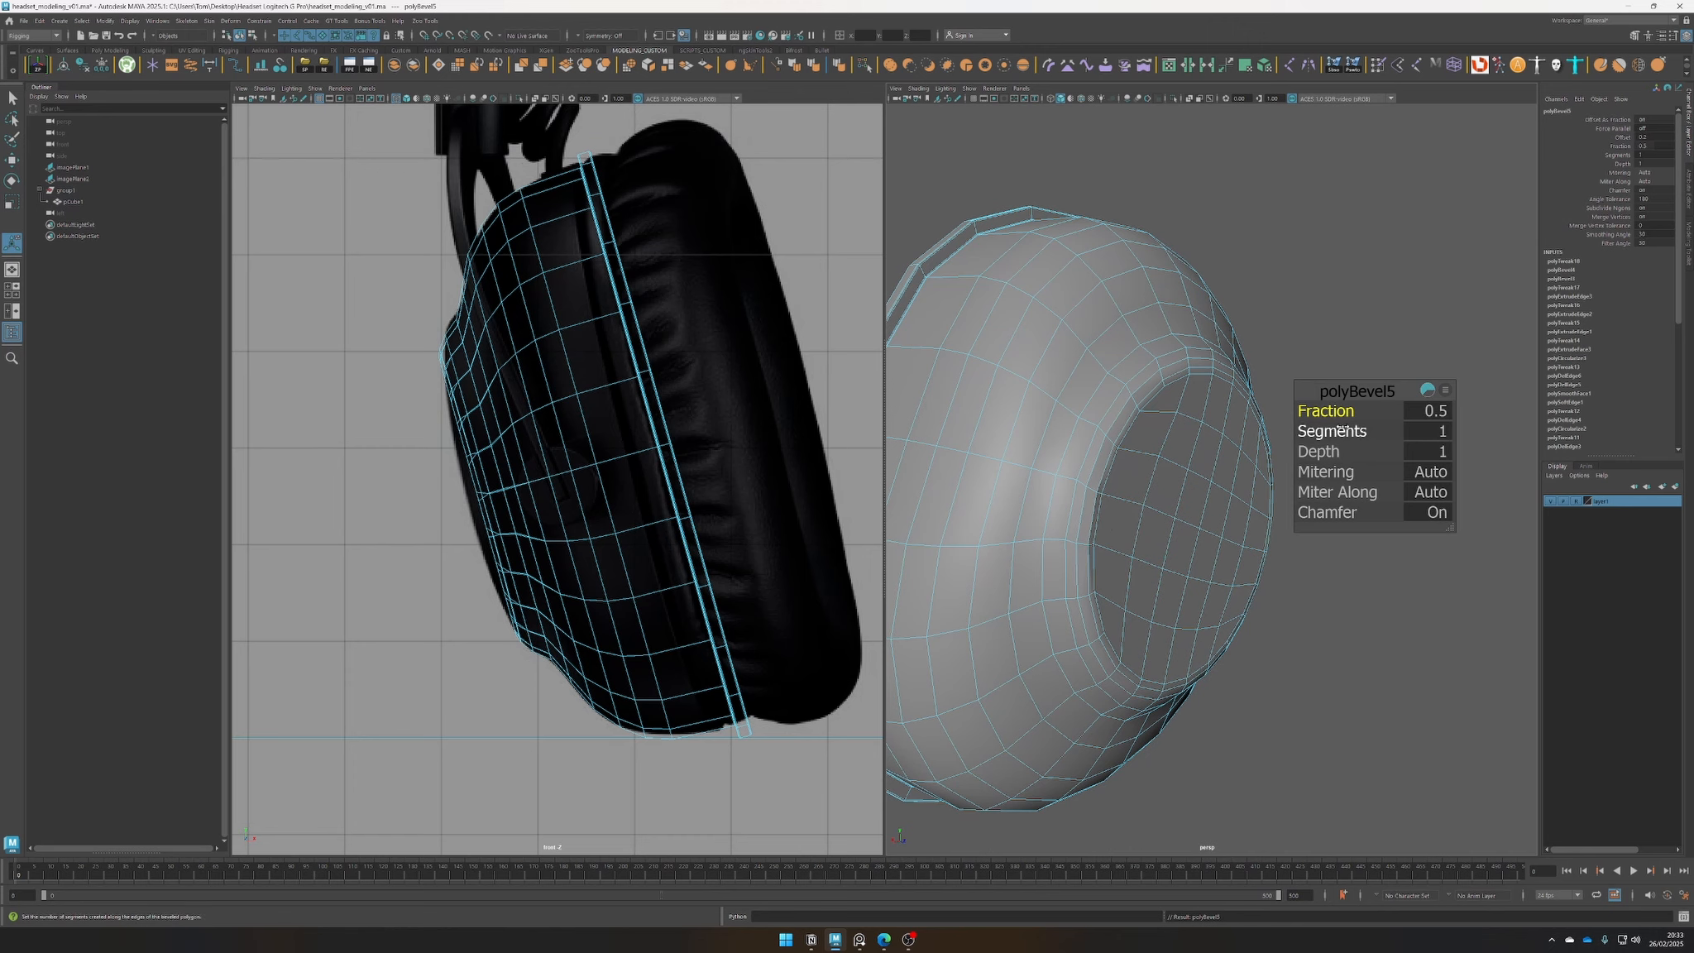
{"action": "left_click_drag", "start_coordinate": [1341, 430], "coordinate": [1351, 431]}
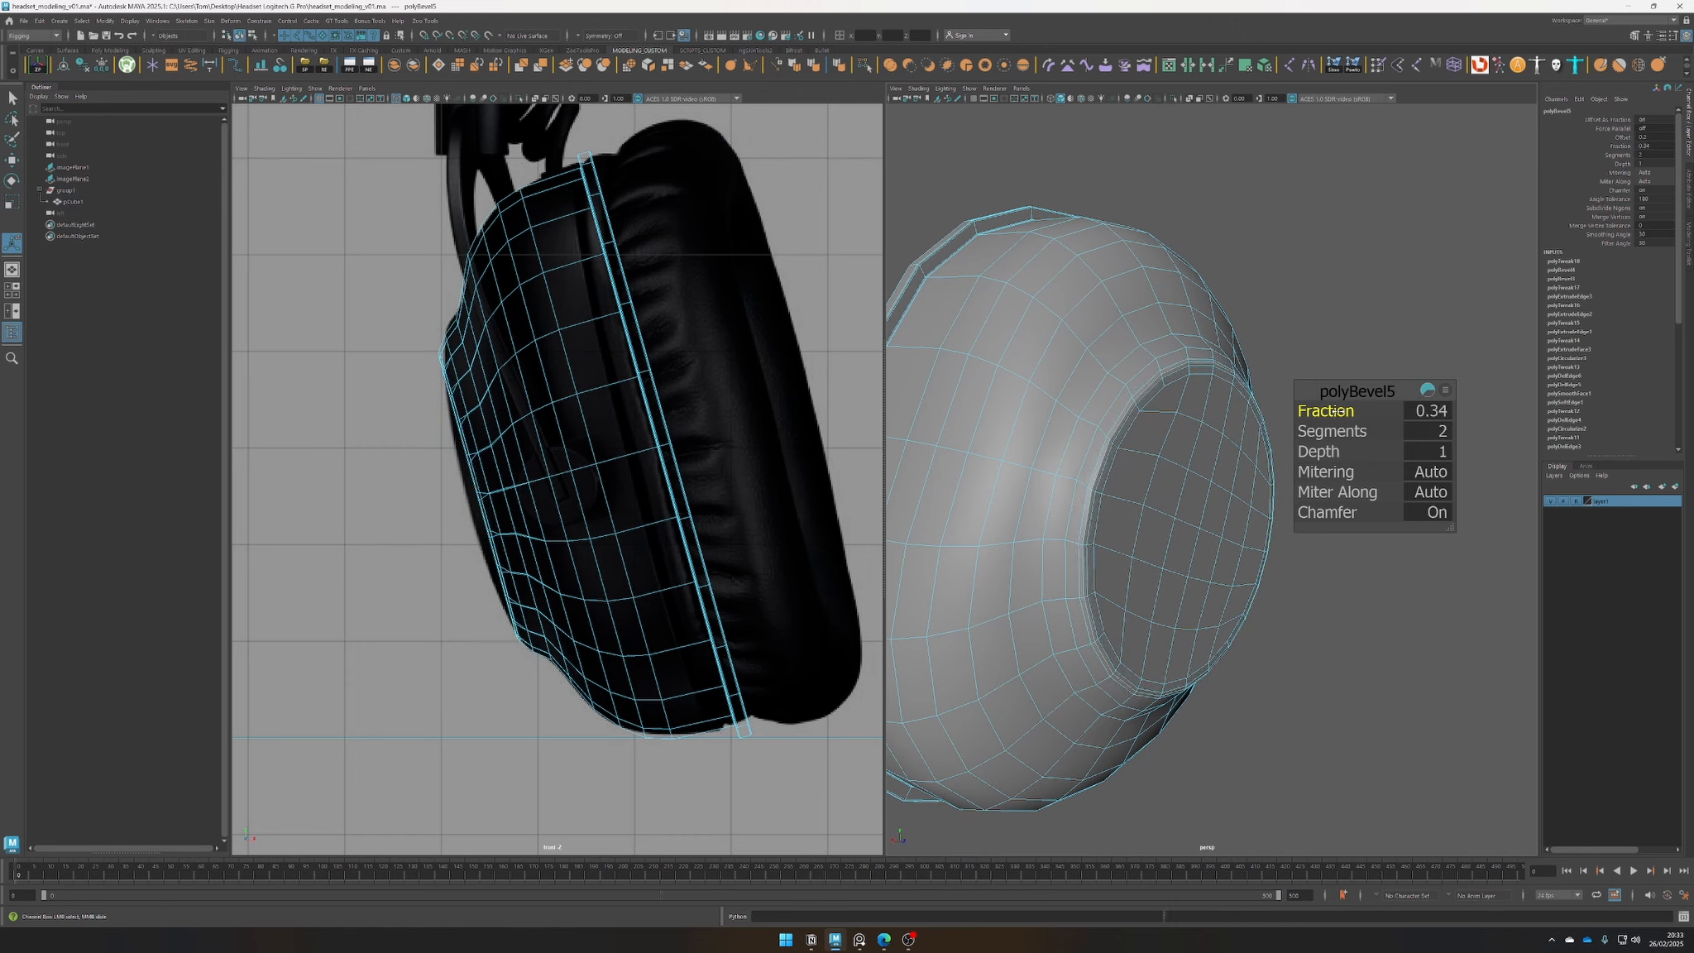
{"action": "key", "text": "3"}
{"action": "left_click_drag", "start_coordinate": [1189, 540], "coordinate": [1117, 621], "text": "alt"}
{"action": "right_click_drag", "start_coordinate": [1119, 518], "coordinate": [1307, 463], "text": "alt"}
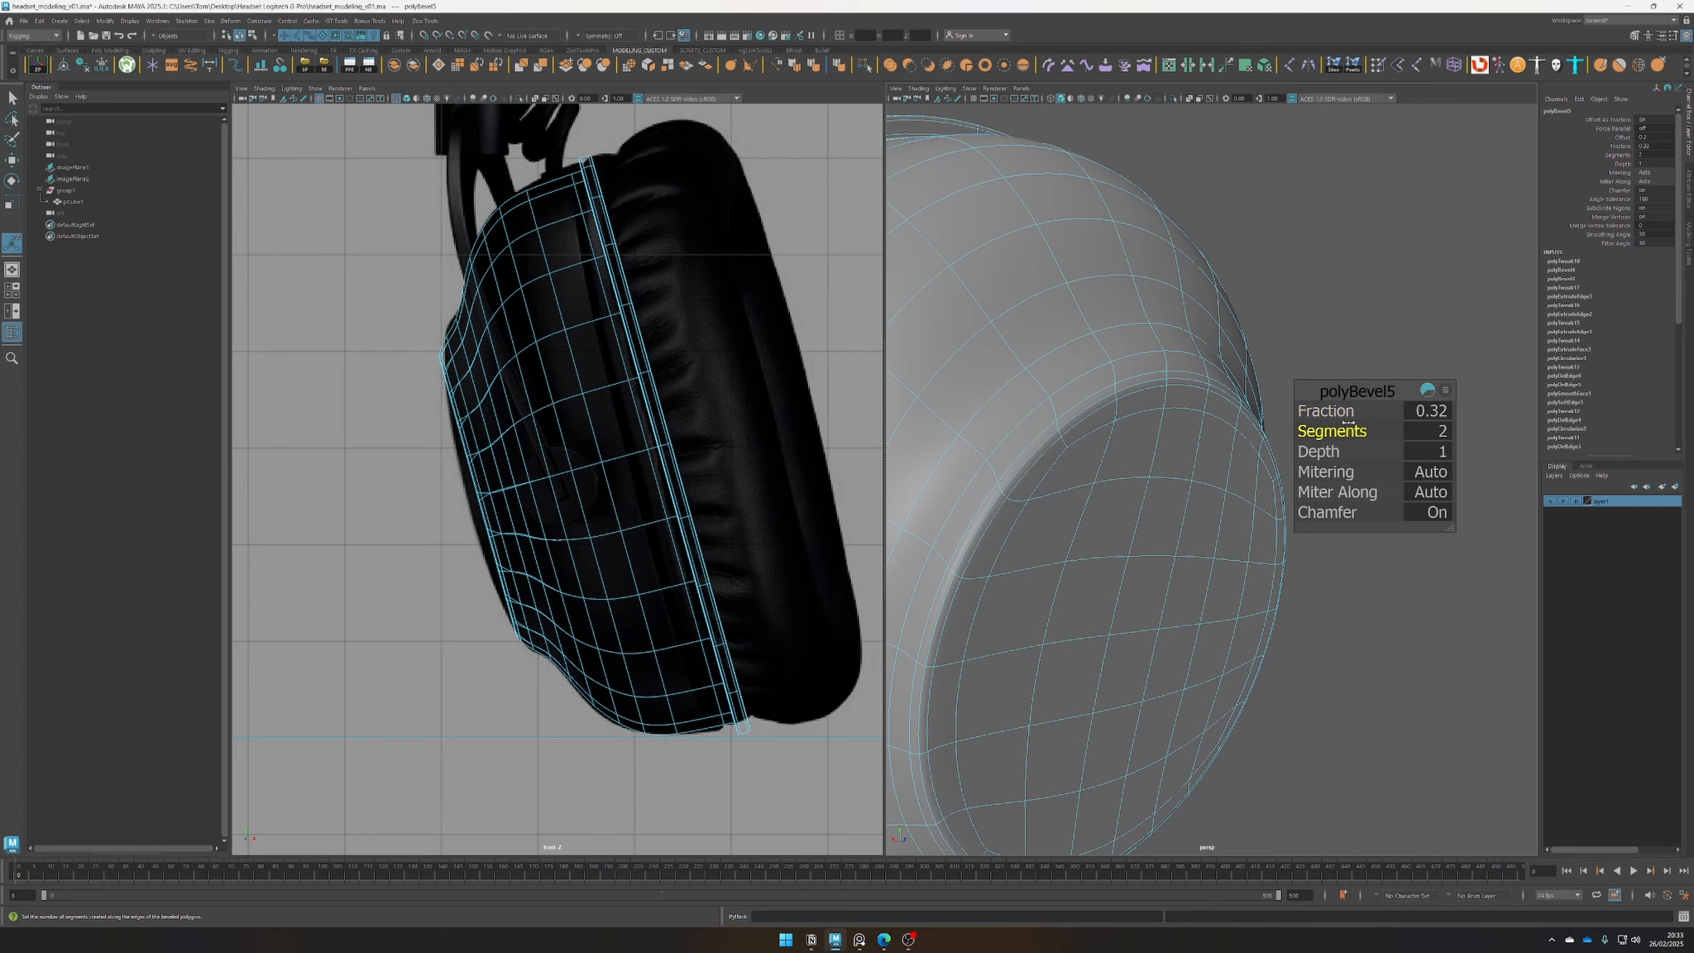
{"action": "left_click_drag", "start_coordinate": [1334, 407], "coordinate": [1331, 409]}
{"action": "right_click_drag", "start_coordinate": [1229, 449], "coordinate": [1209, 487], "text": "alt"}
Examine the whole smoothed ear cup against the headset references from several angles
{"action": "key", "text": "q"}
{"action": "left_click", "coordinate": [1345, 614]}
{"action": "right_click_drag", "start_coordinate": [1345, 614], "coordinate": [1252, 693], "text": "alt"}
{"action": "left_click_drag", "start_coordinate": [1252, 695], "coordinate": [1202, 532], "text": "alt"}
{"action": "left_click", "coordinate": [1095, 507]}
{"action": "mouse_move", "coordinate": [1096, 503]}
{"action": "left_mouse_down", "text": "alt"}
{"action": "mouse_move", "coordinate": [1033, 479]}
{"action": "mouse_move", "coordinate": [1087, 527]}
{"action": "left_mouse_up", "text": "alt"}
{"action": "left_click", "coordinate": [1112, 721]}
{"action": "mouse_move", "coordinate": [1112, 717]}
{"action": "left_mouse_down", "text": "alt"}
{"action": "mouse_move", "coordinate": [1163, 756]}
{"action": "mouse_move", "coordinate": [1134, 700]}
{"action": "mouse_move", "coordinate": [1100, 693]}
{"action": "left_mouse_up", "text": "alt"}
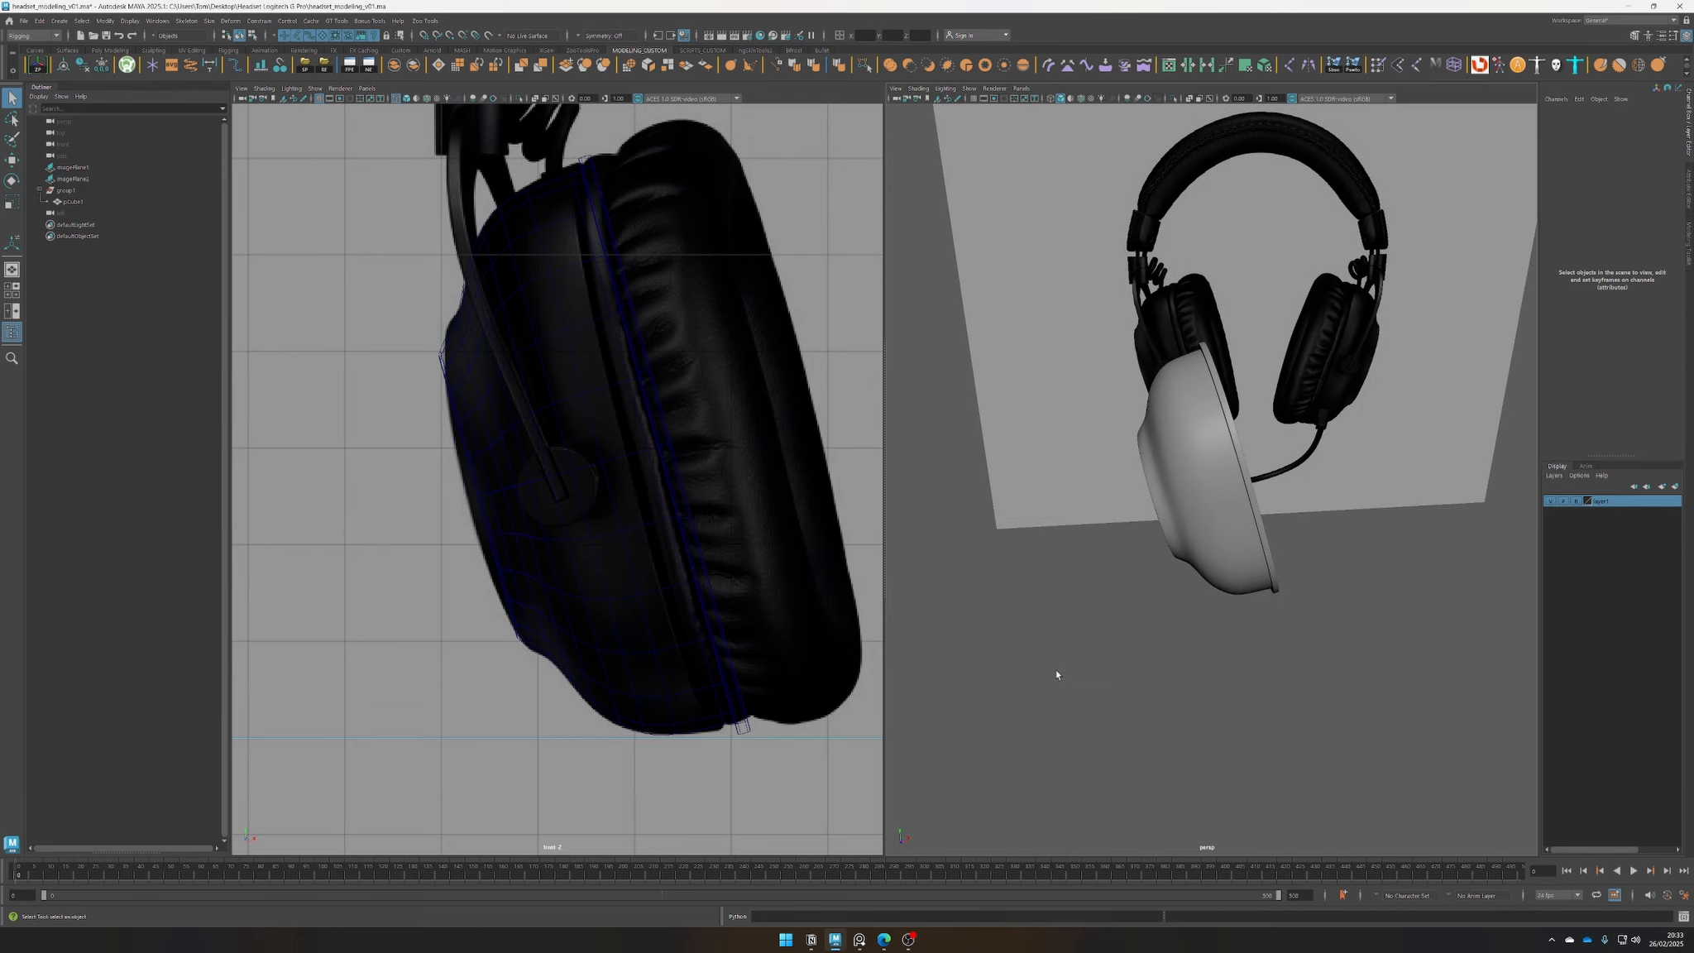
Set the ear cup group's Rotate Z to 0 so the cup stands upright, and save the scene
{"action": "left_click", "coordinate": [61, 192]}
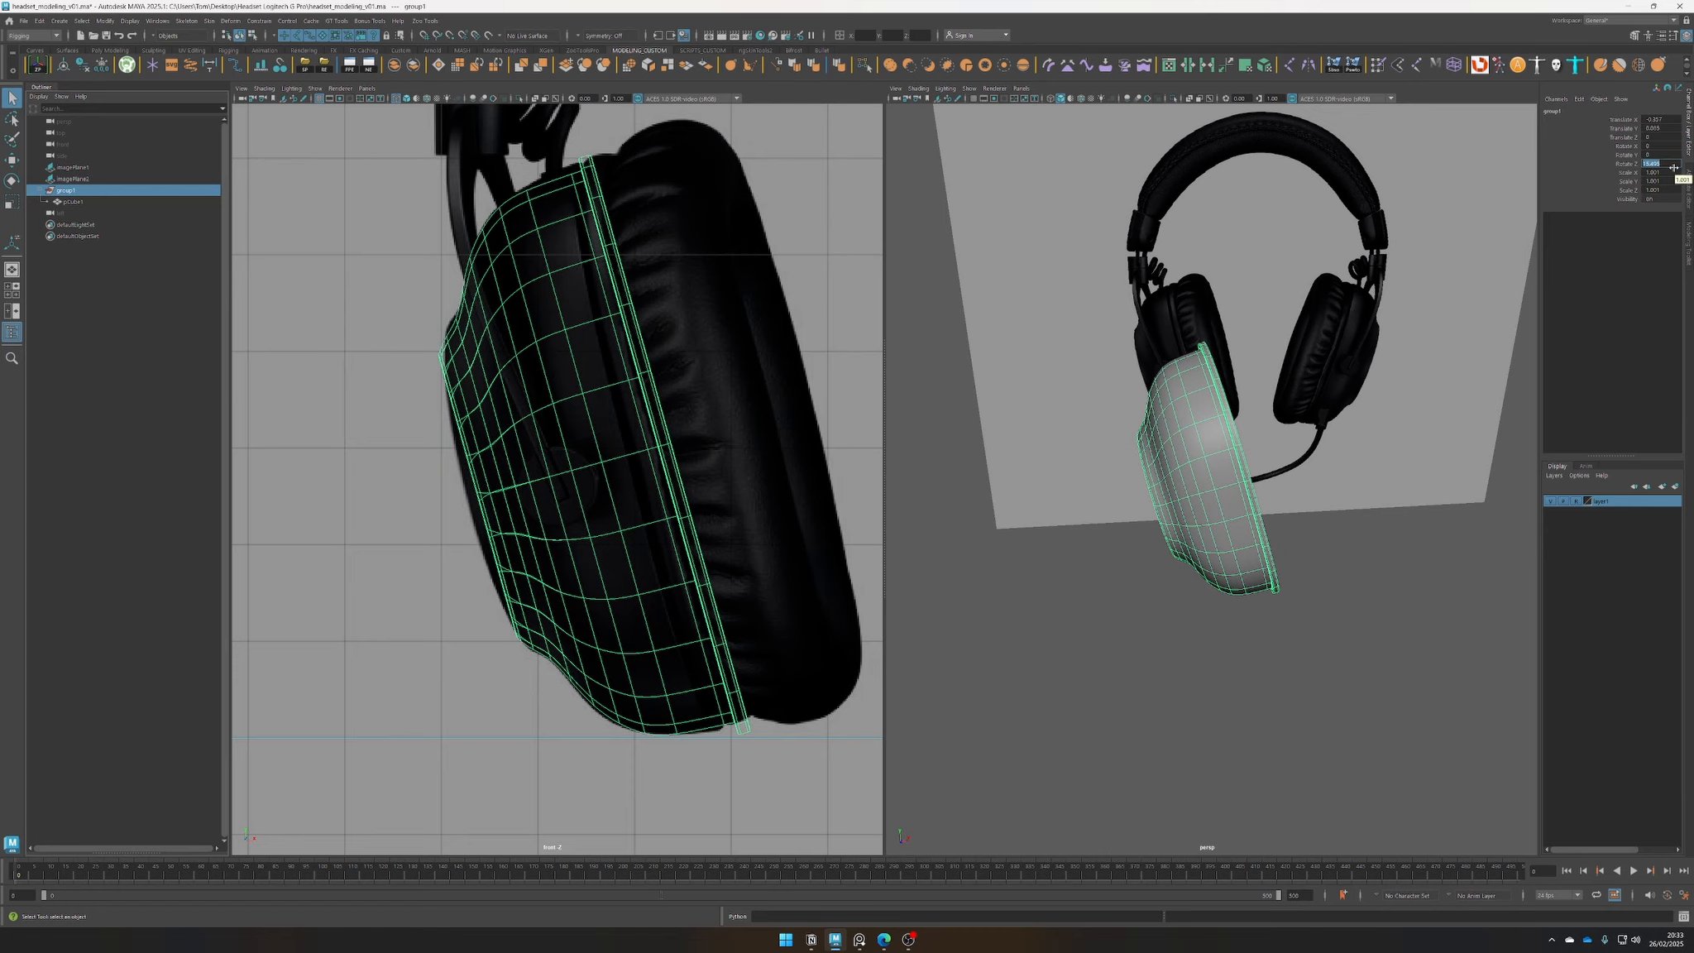
{"action": "key", "text": "Return"}
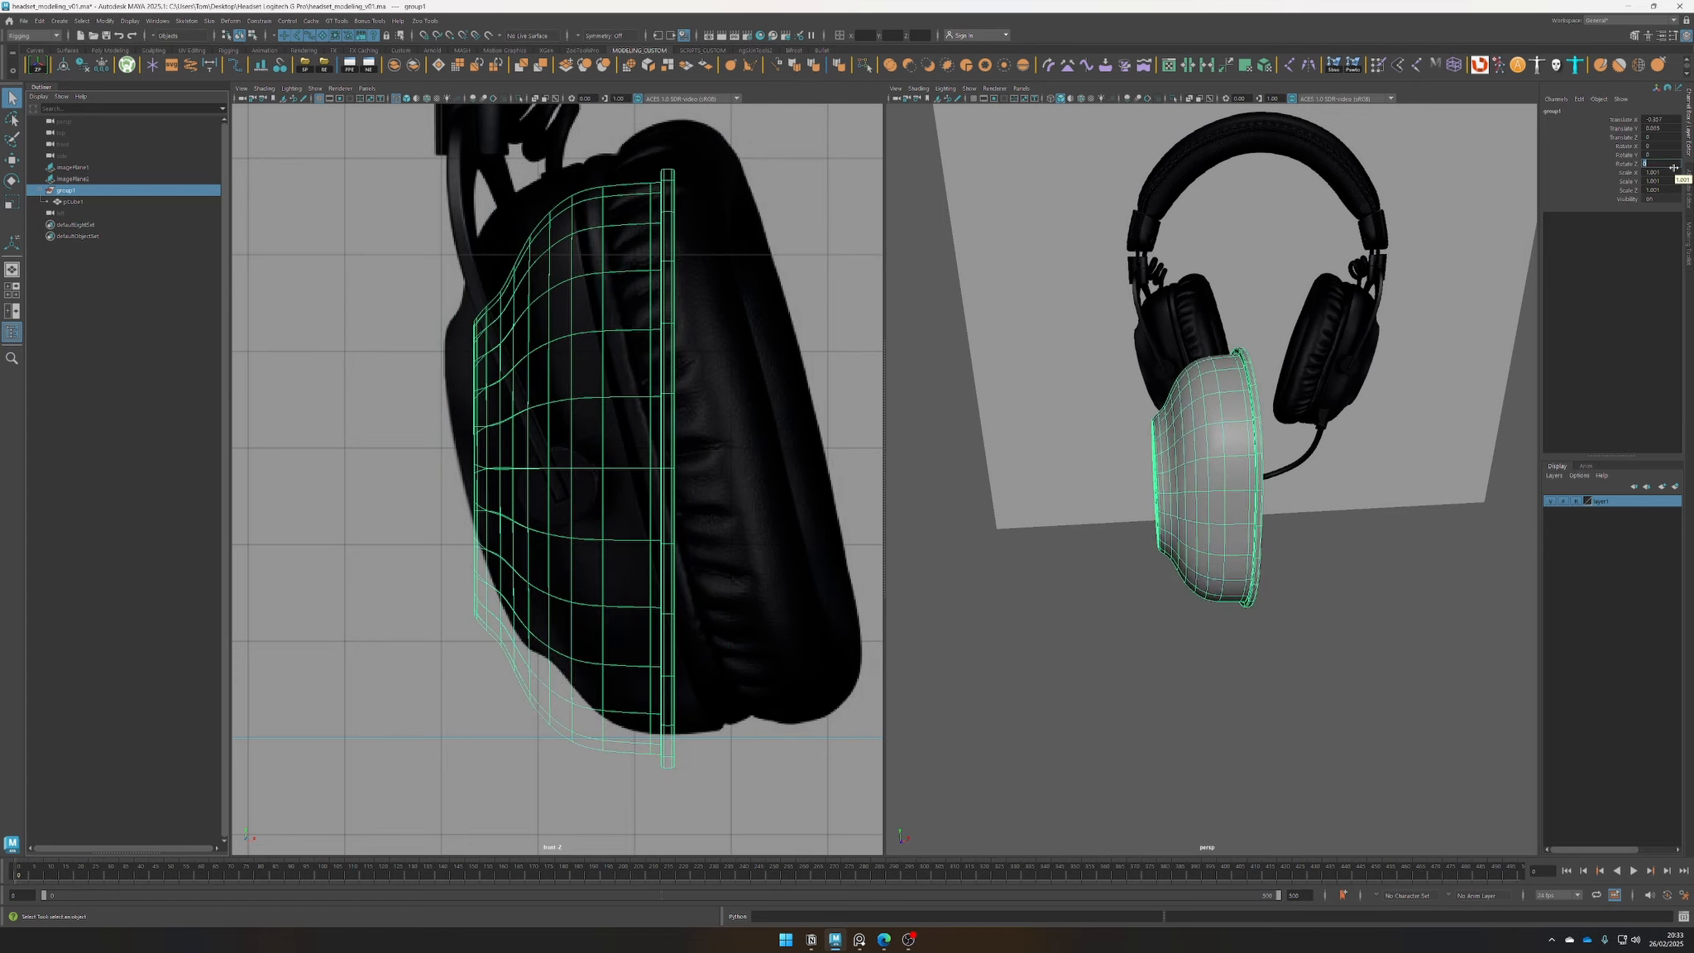
{"action": "left_click", "coordinate": [1440, 569]}
{"action": "left_click_drag", "start_coordinate": [1216, 704], "coordinate": [1239, 677], "text": "alt"}
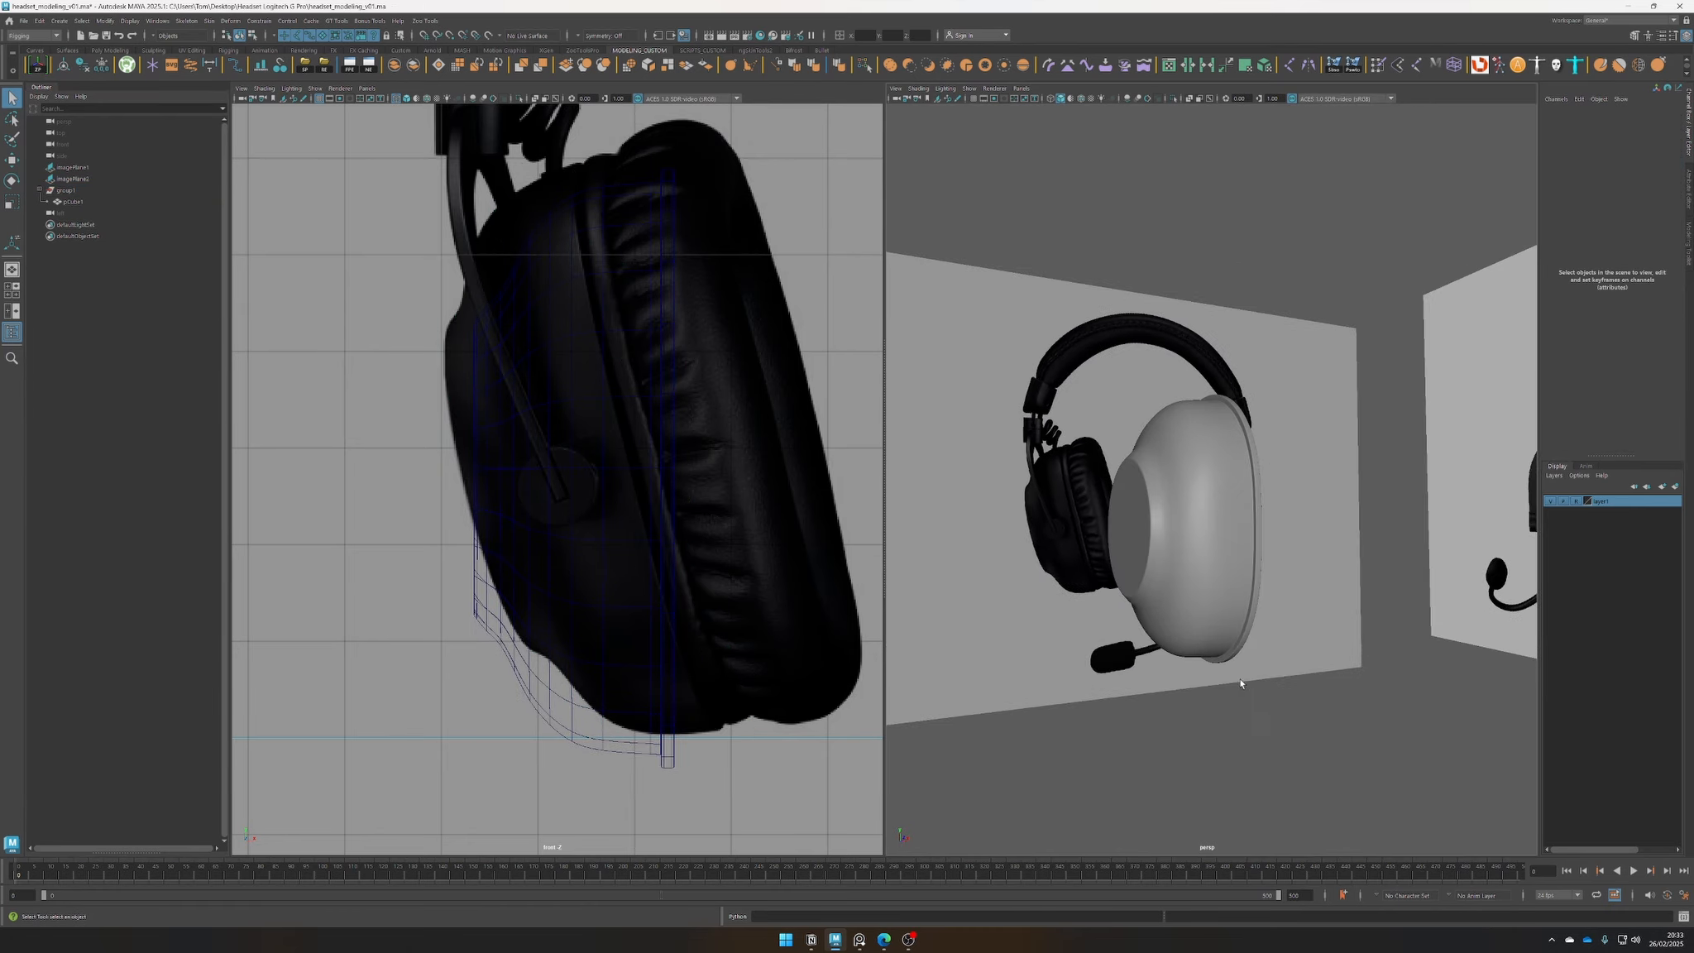
{"action": "key", "text": "ctrl+s"}
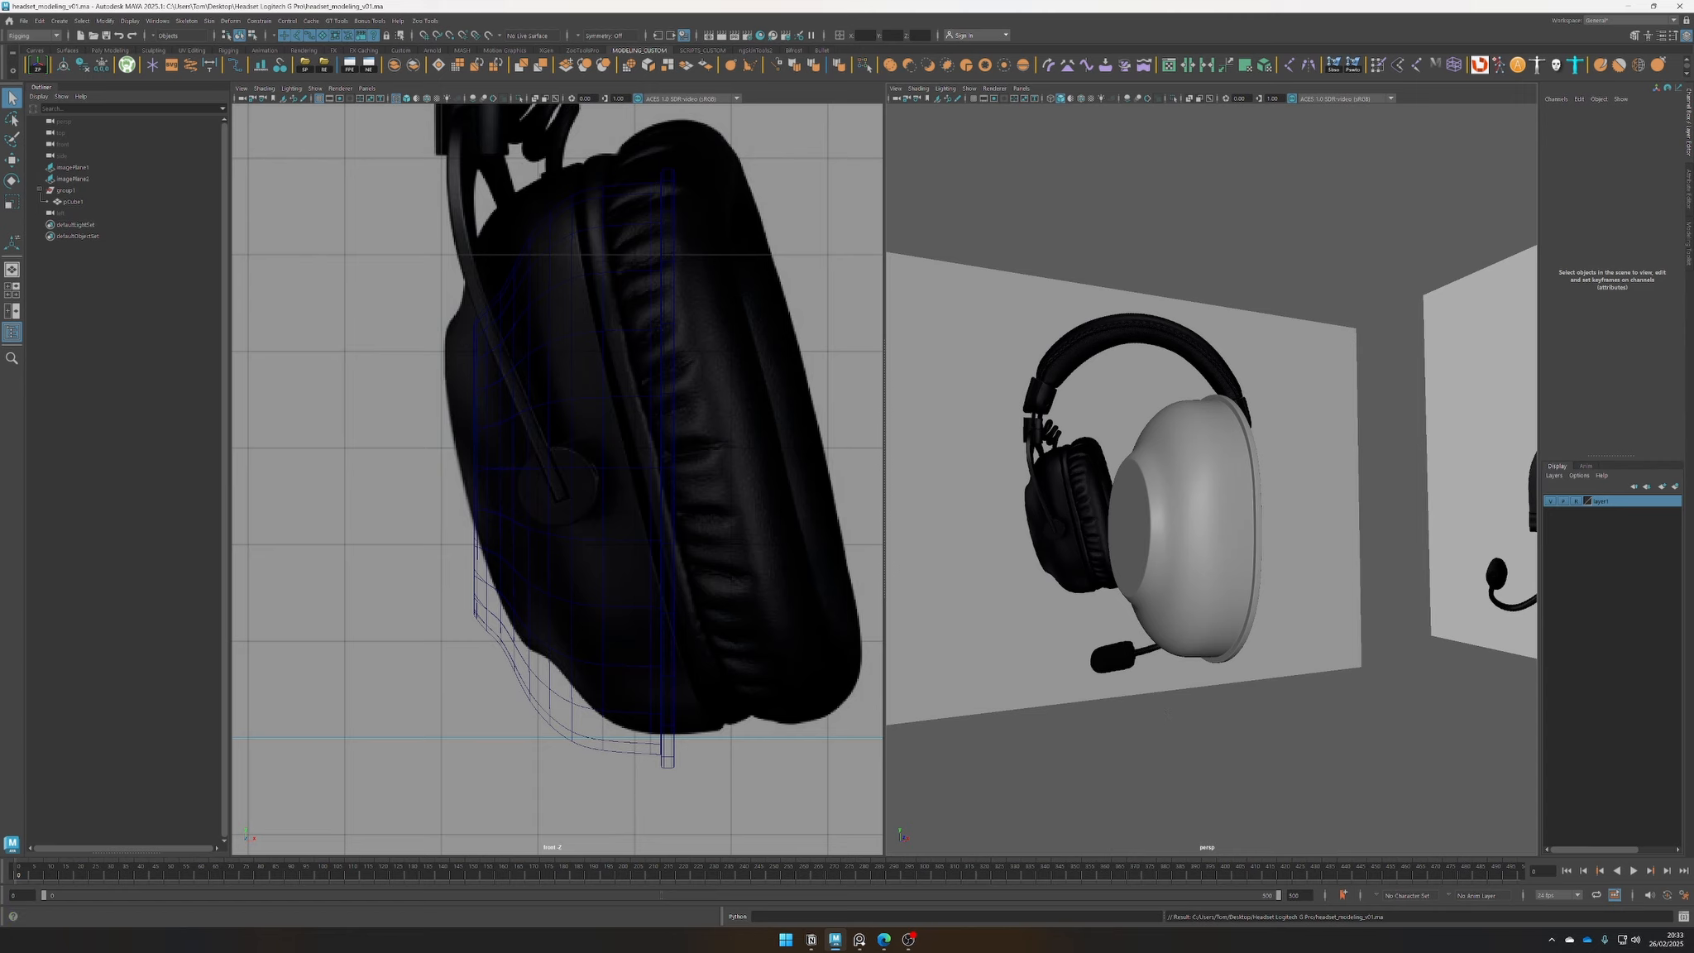
Bring up the reference image board and examine the metal disc and its bevelled edge in the ear cup photo
{"action": "right_click_drag", "start_coordinate": [0, 273], "coordinate": [428, 318]}
{"action": "scroll", "coordinate": [428, 317], "scroll_direction": "up", "scroll_amount": 2}
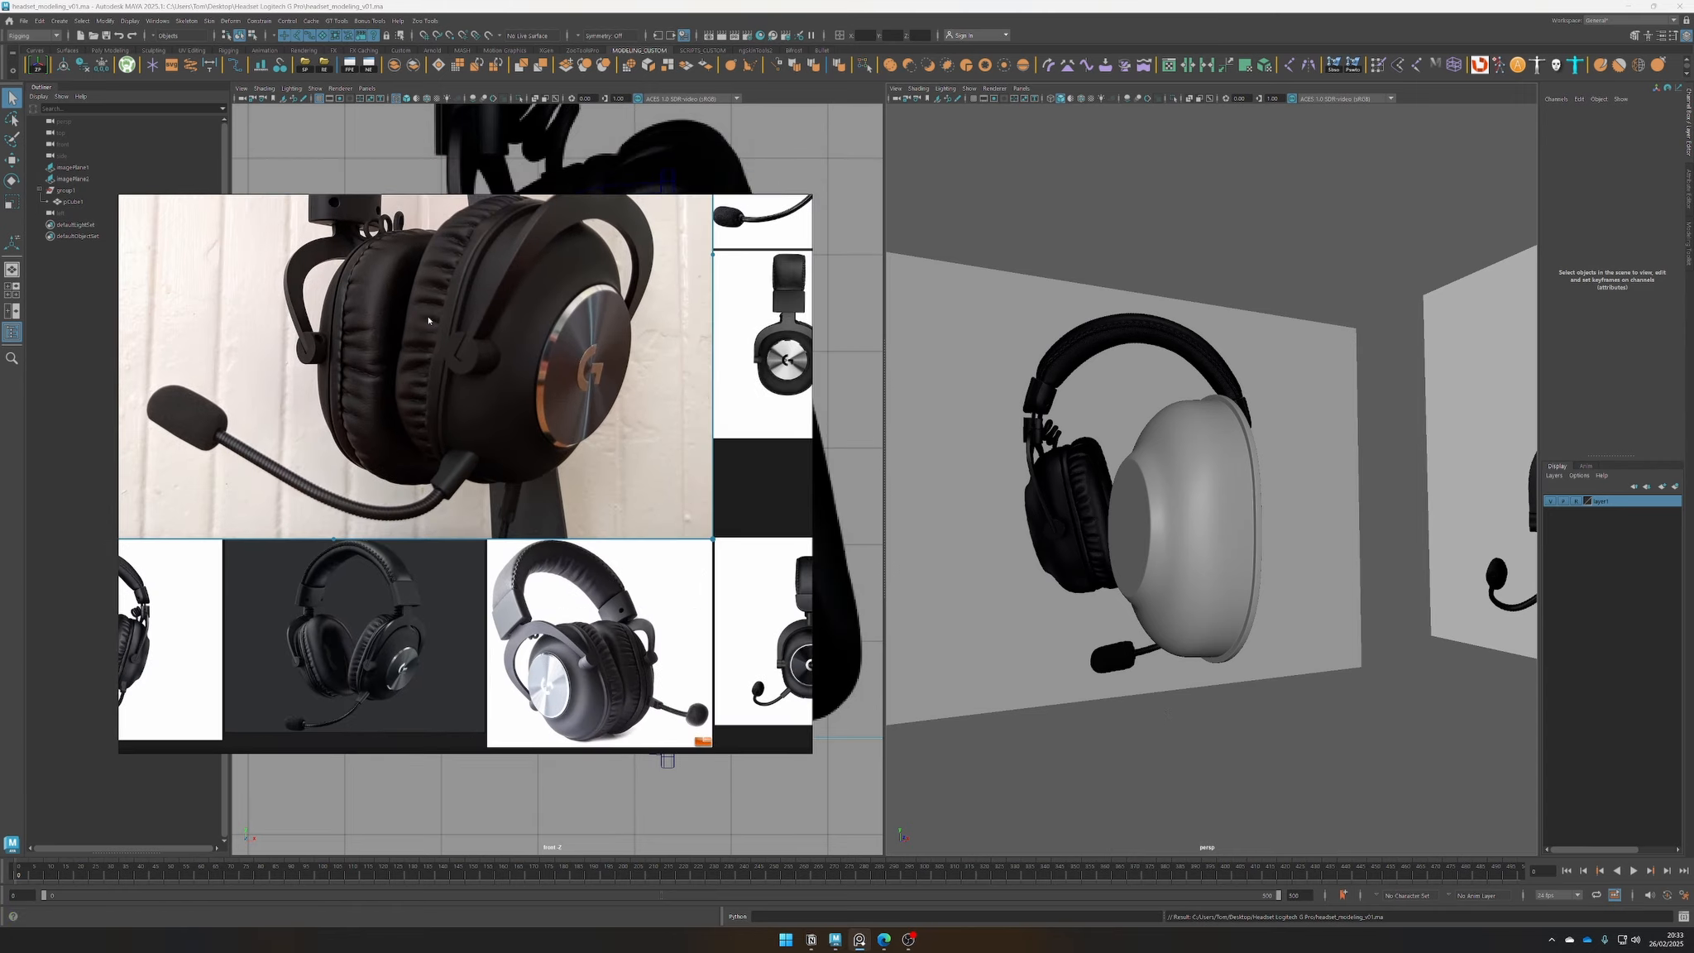
{"action": "scroll", "coordinate": [428, 320], "scroll_direction": "up", "scroll_amount": 2}
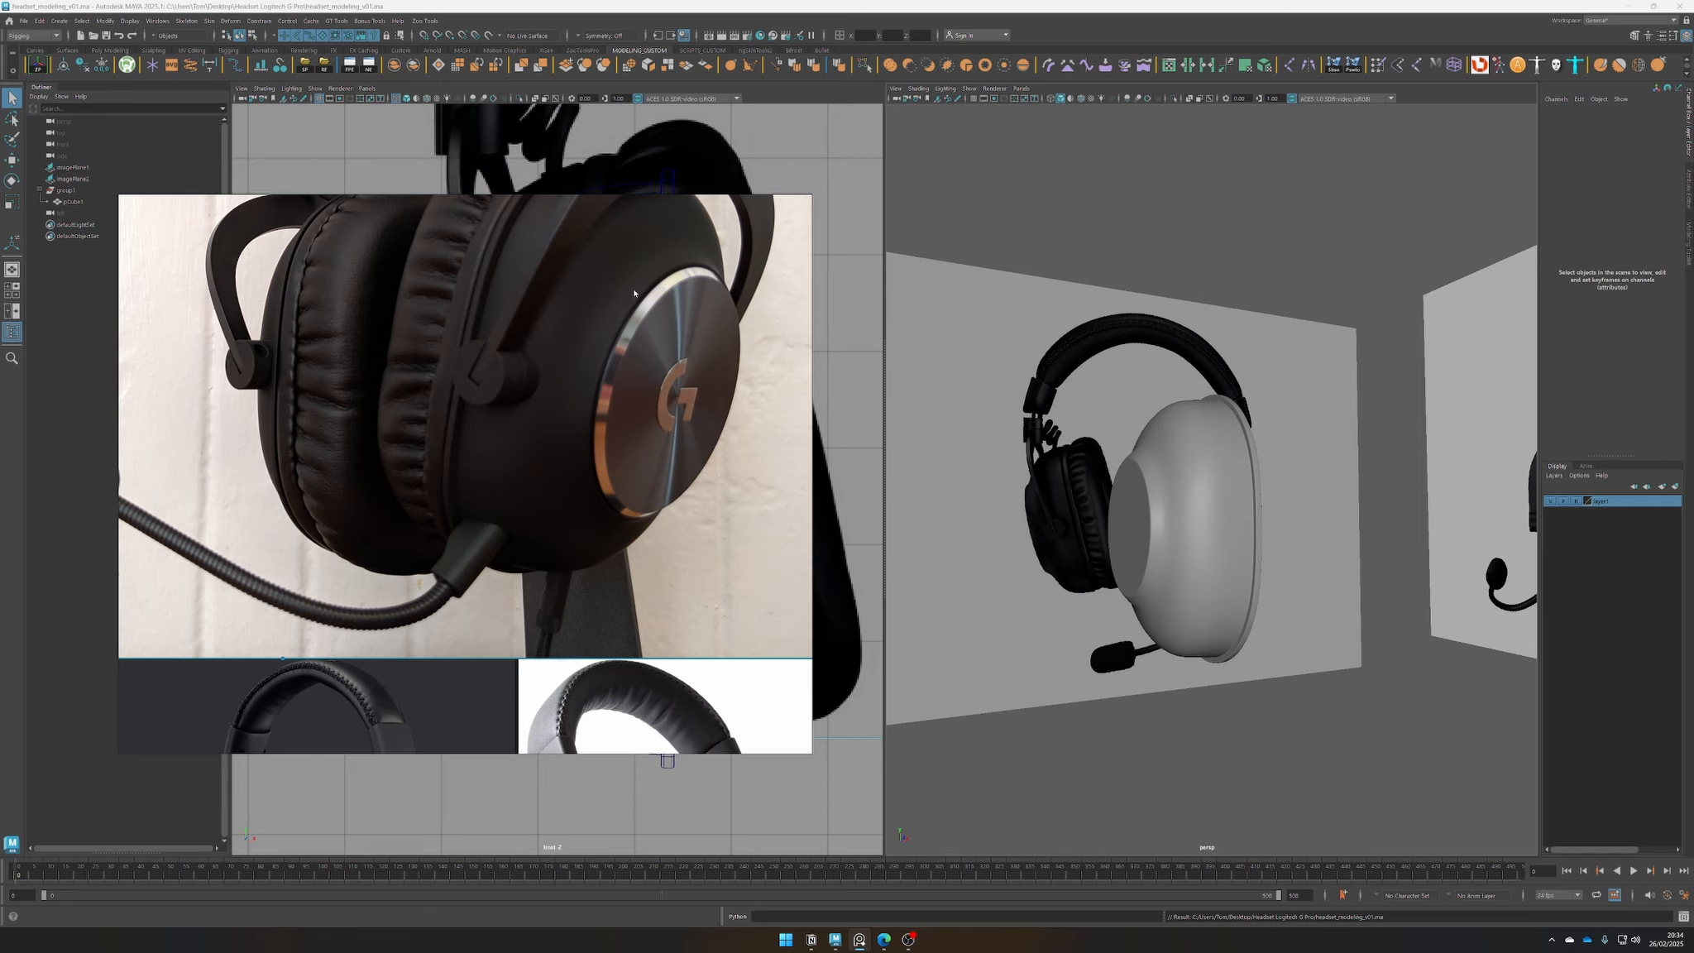
{"action": "scroll", "coordinate": [623, 360], "scroll_direction": "up", "scroll_amount": 3}
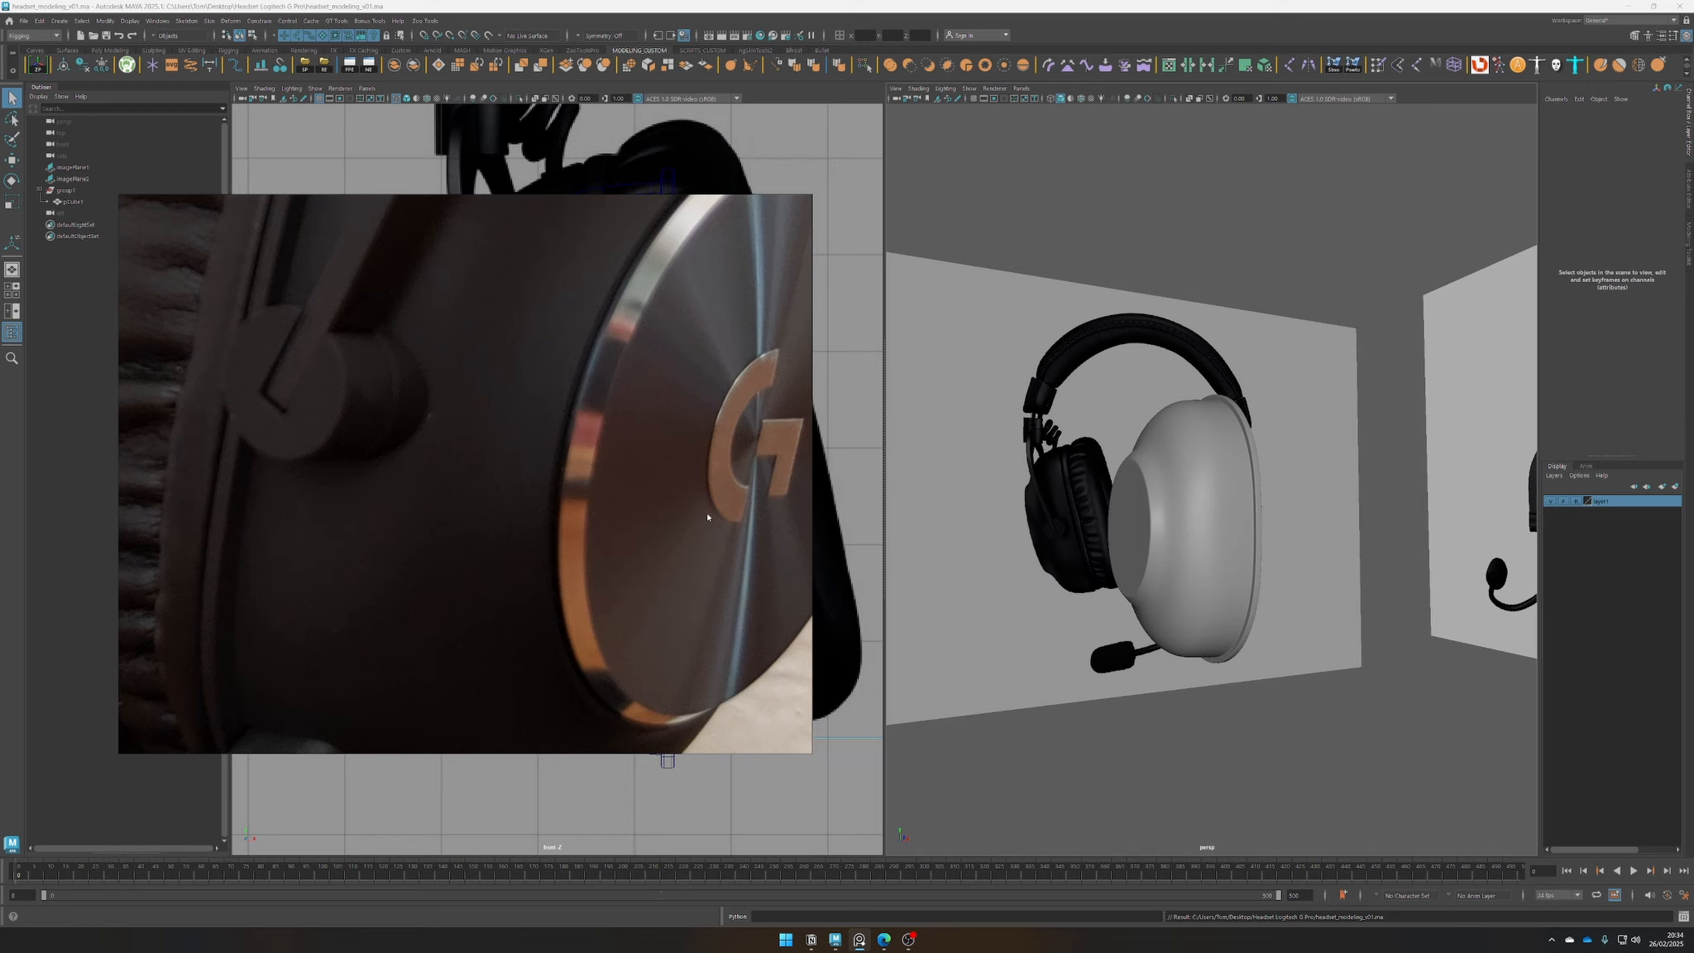
{"action": "scroll", "coordinate": [707, 517], "scroll_direction": "down", "scroll_amount": 2}
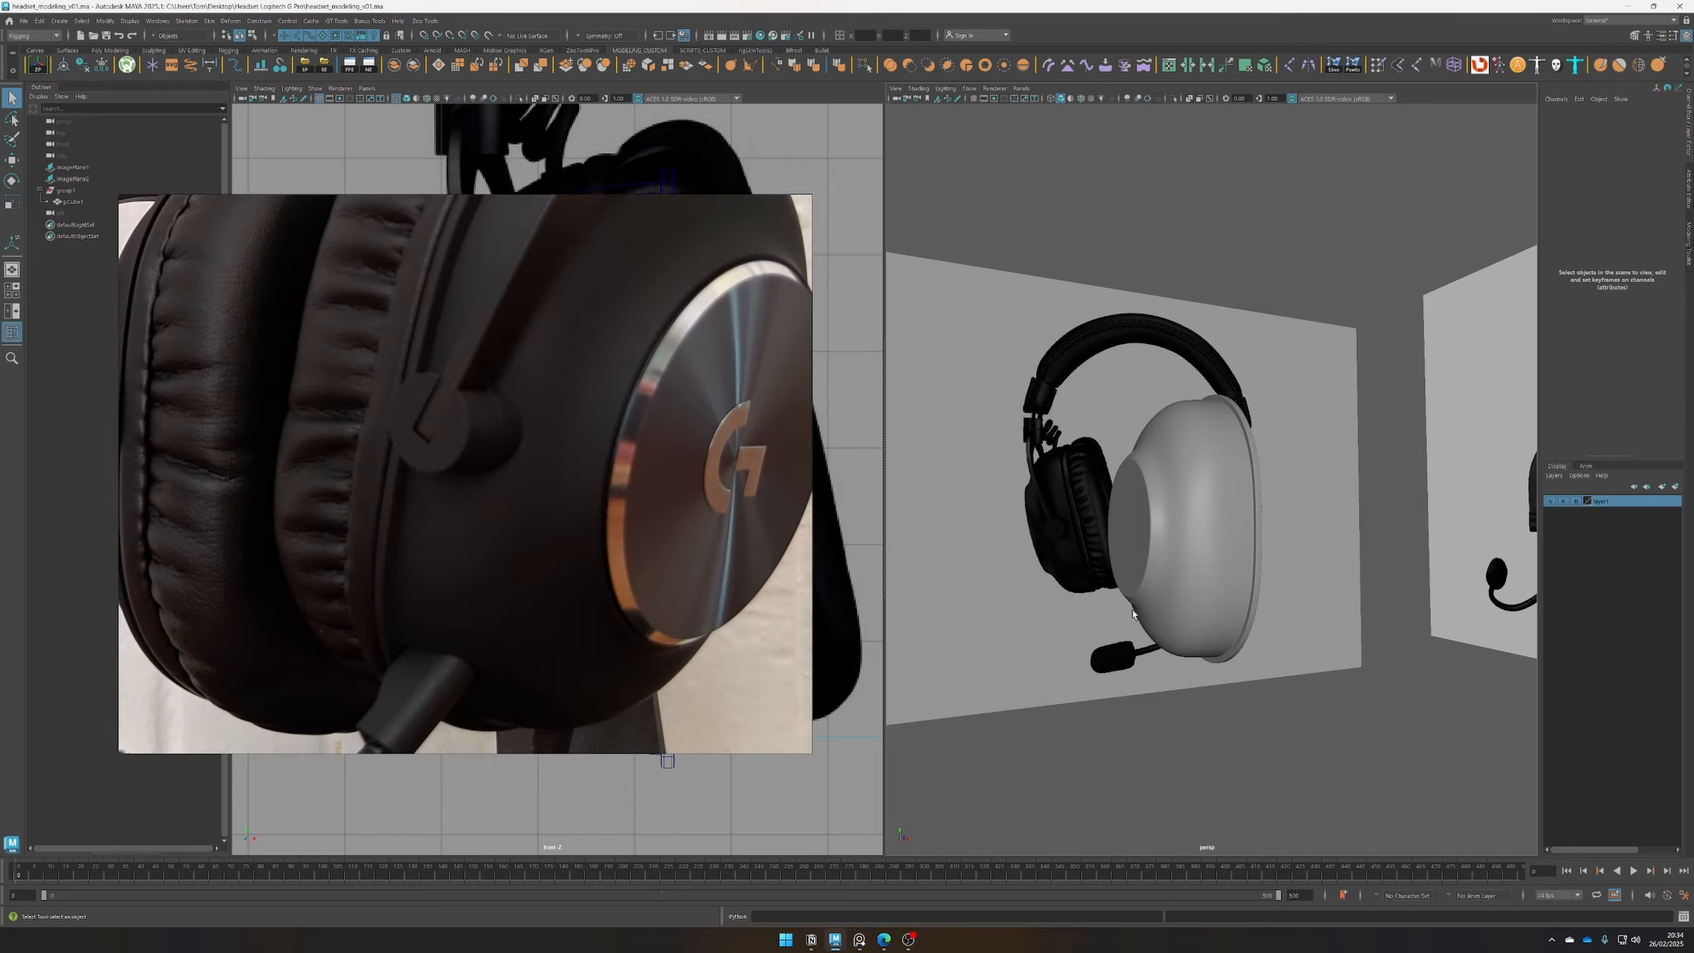
Select the centre faces of the ear cup's circular disc and grow the selection until it covers the disc
{"action": "right_click_drag", "start_coordinate": [1123, 790], "coordinate": [1286, 609], "text": "alt"}
{"action": "left_click_drag", "start_coordinate": [1286, 609], "coordinate": [1208, 425], "text": "alt"}
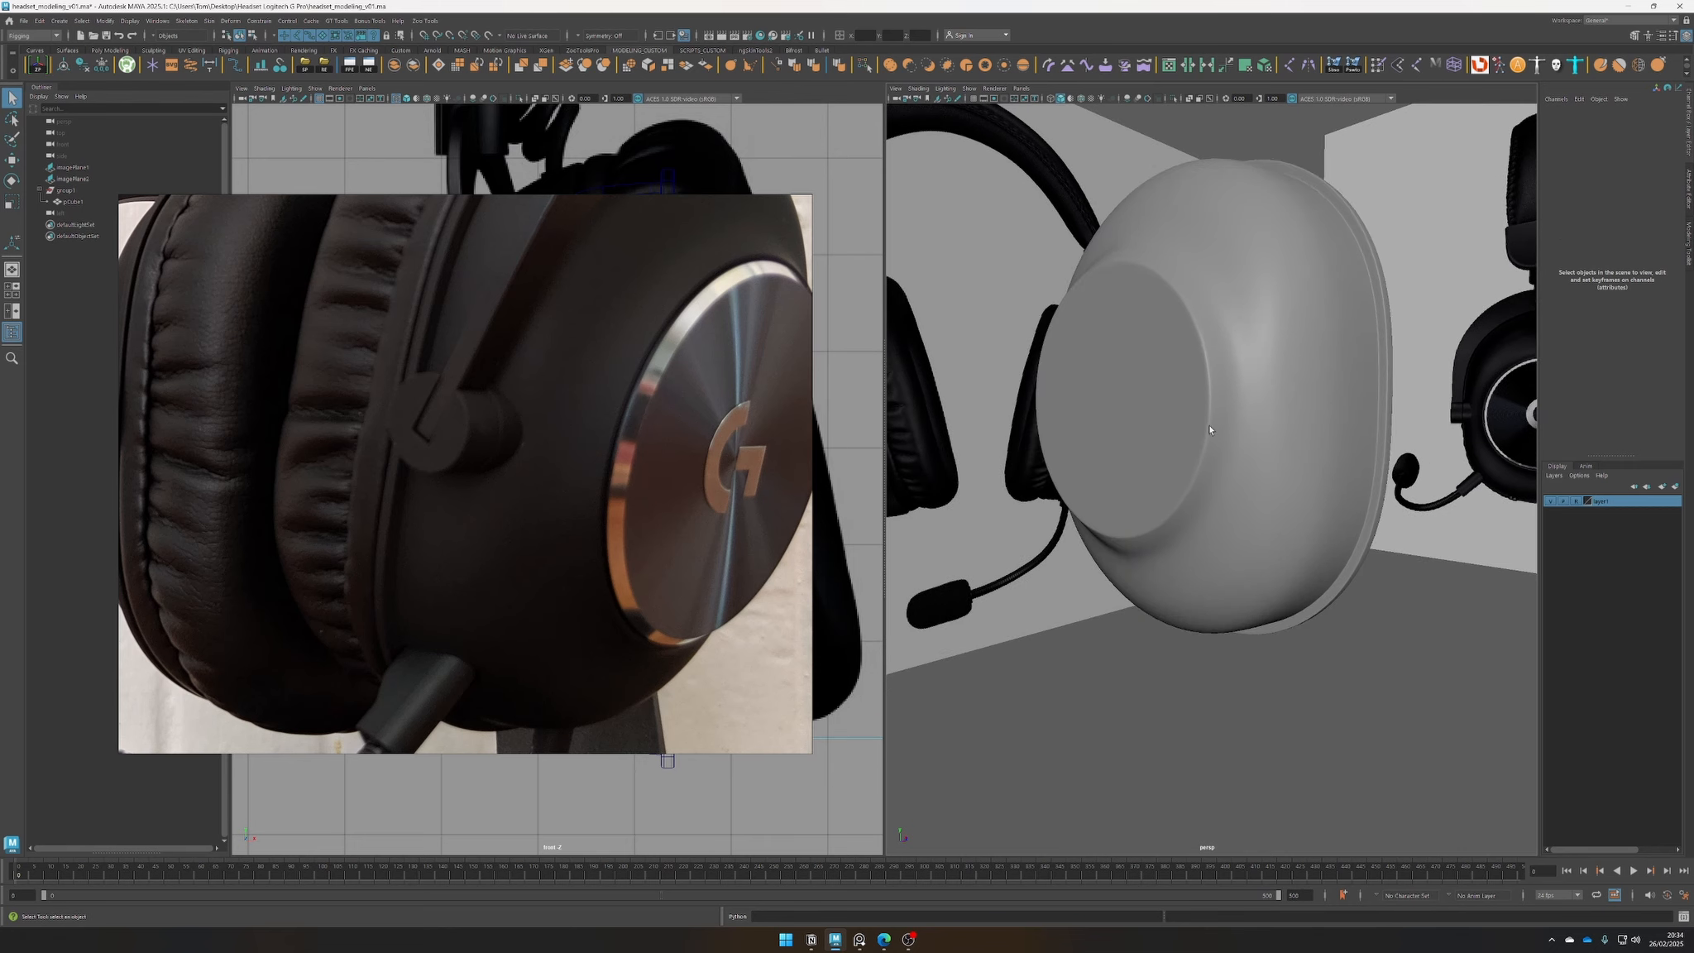
{"action": "left_click", "coordinate": [1208, 425]}
{"action": "scroll", "coordinate": [1214, 434], "scroll_direction": "up", "scroll_amount": 3}
{"action": "scroll", "coordinate": [1215, 434], "scroll_direction": "up", "scroll_amount": 4}
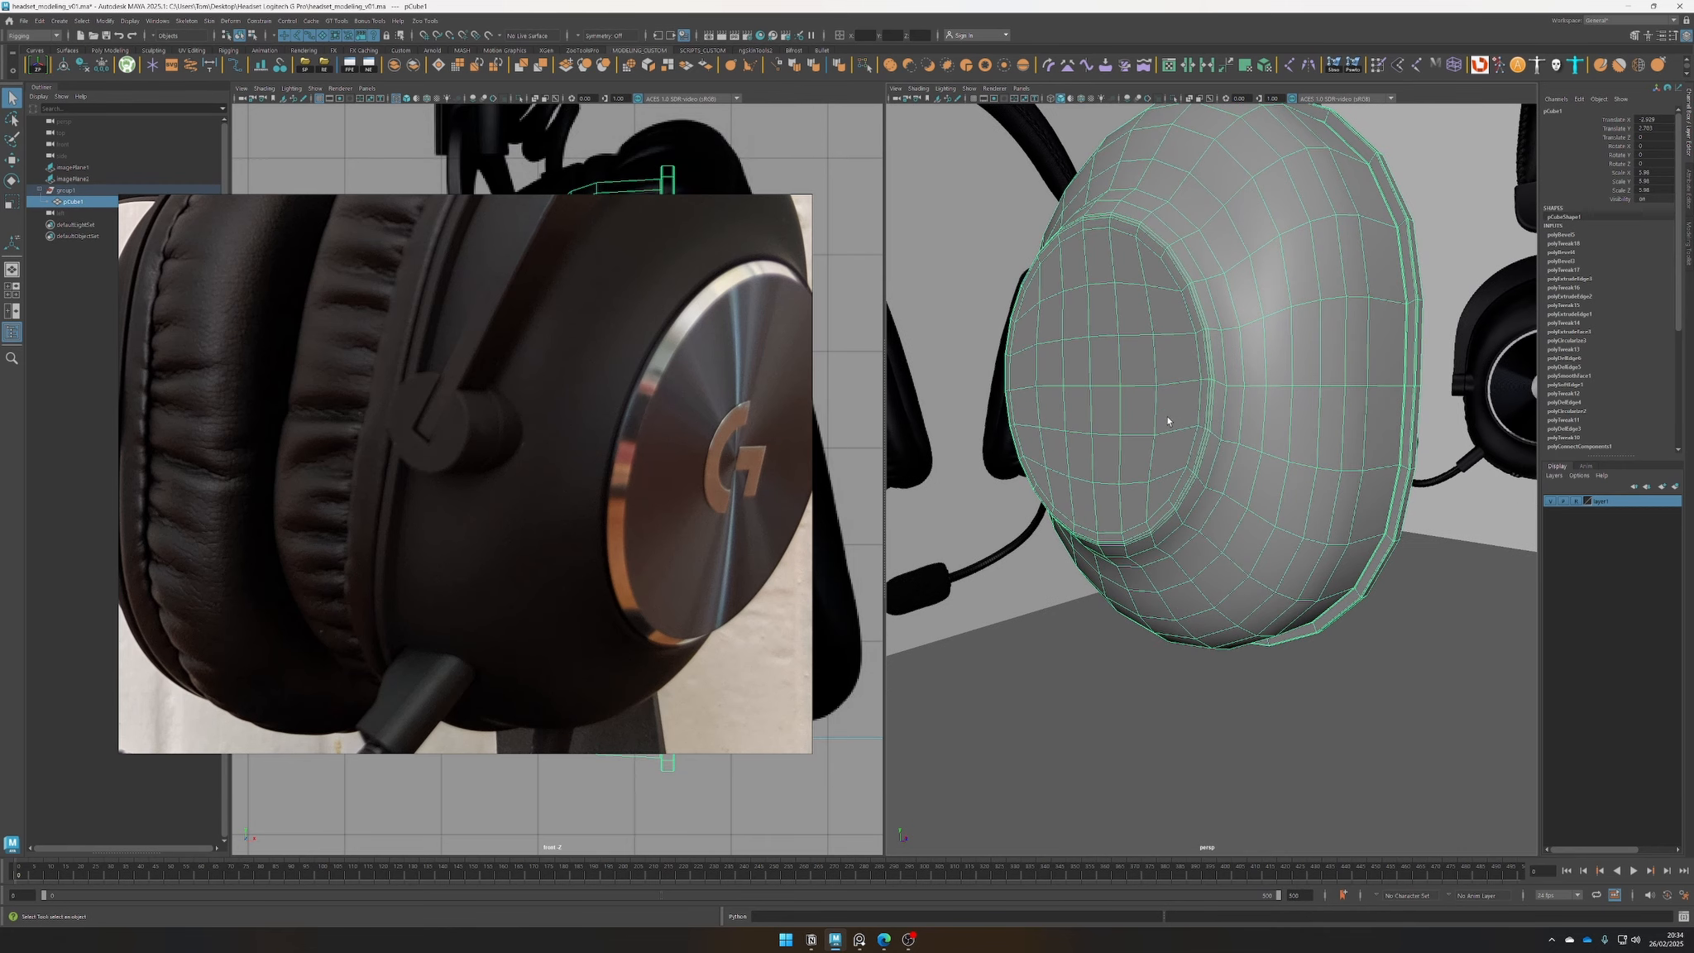
{"action": "right_click_drag", "start_coordinate": [1153, 406], "coordinate": [1158, 430]}
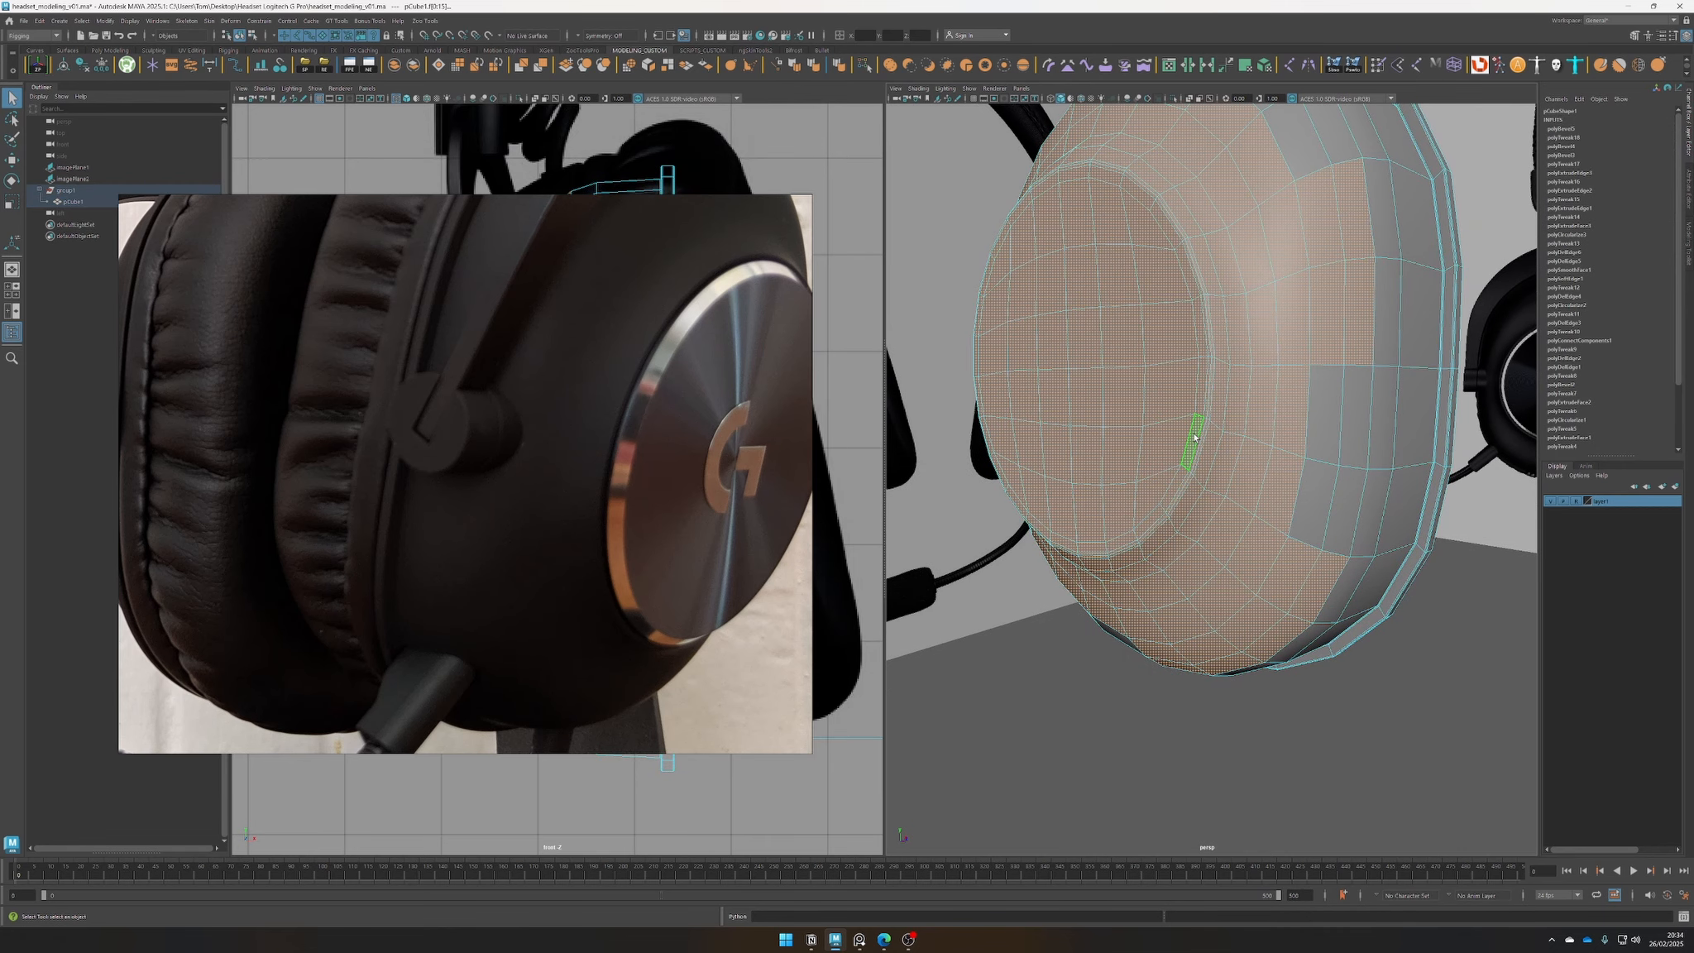
{"action": "left_click", "coordinate": [1070, 396]}
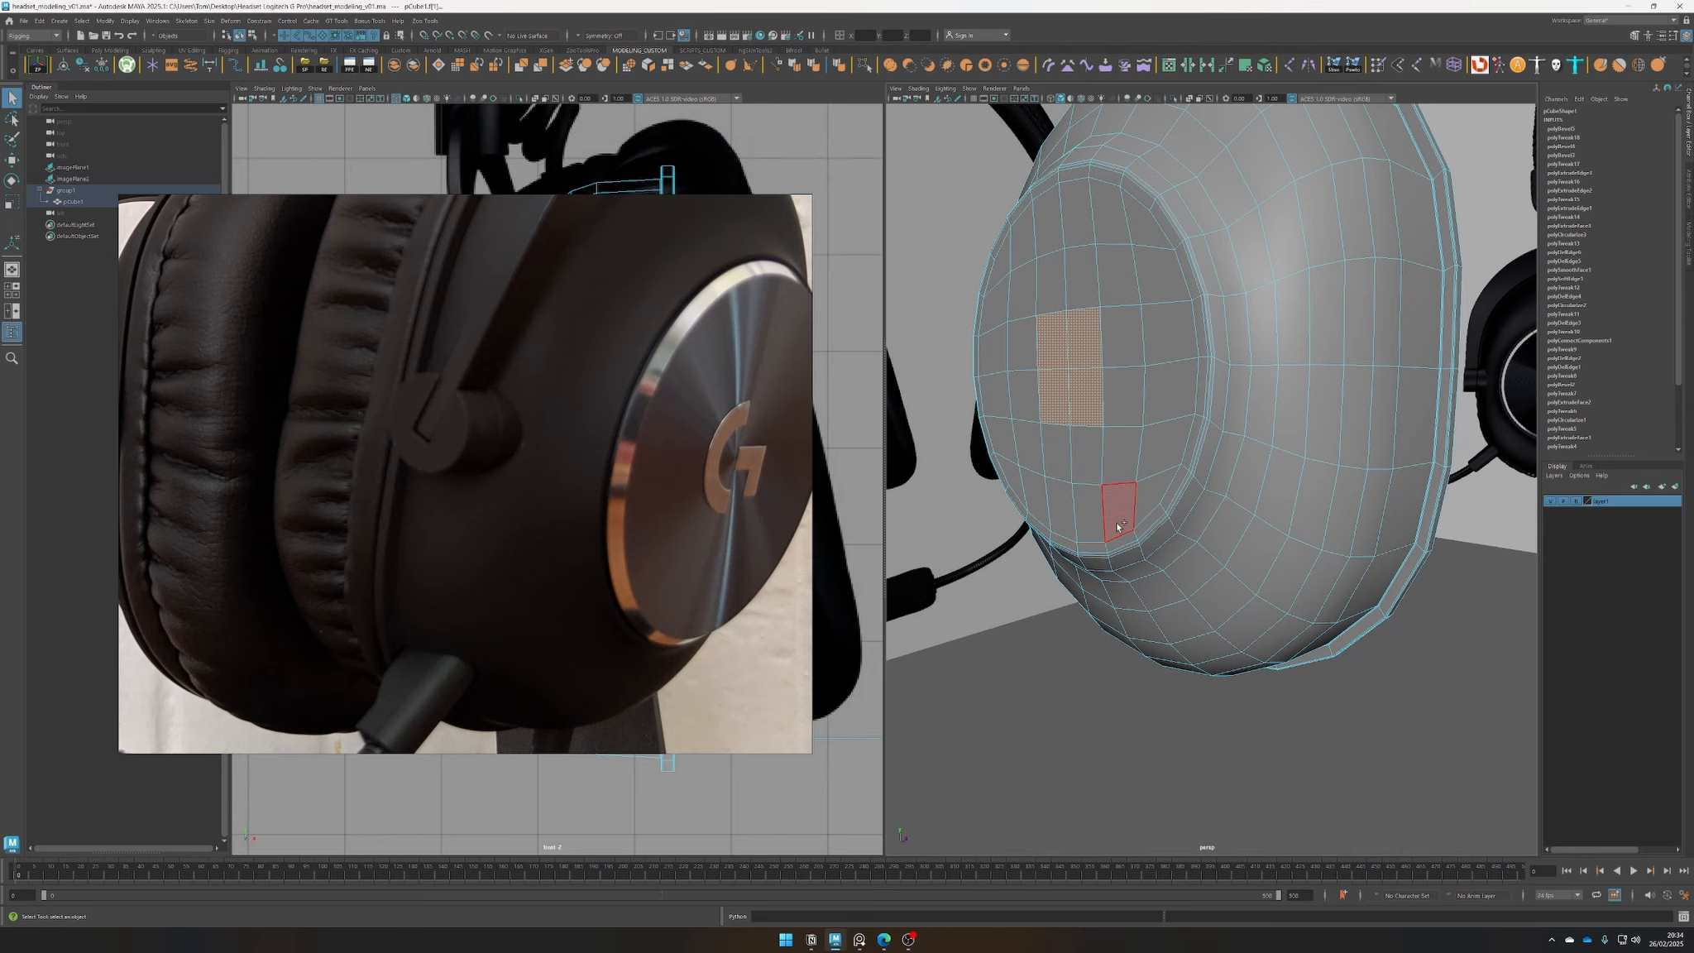
{"action": "key", "text": "shift+period"}
{"action": "key", "text": "shift+period"}
{"action": "key", "text": "shift+period"}
{"action": "key", "text": "shift+period"}
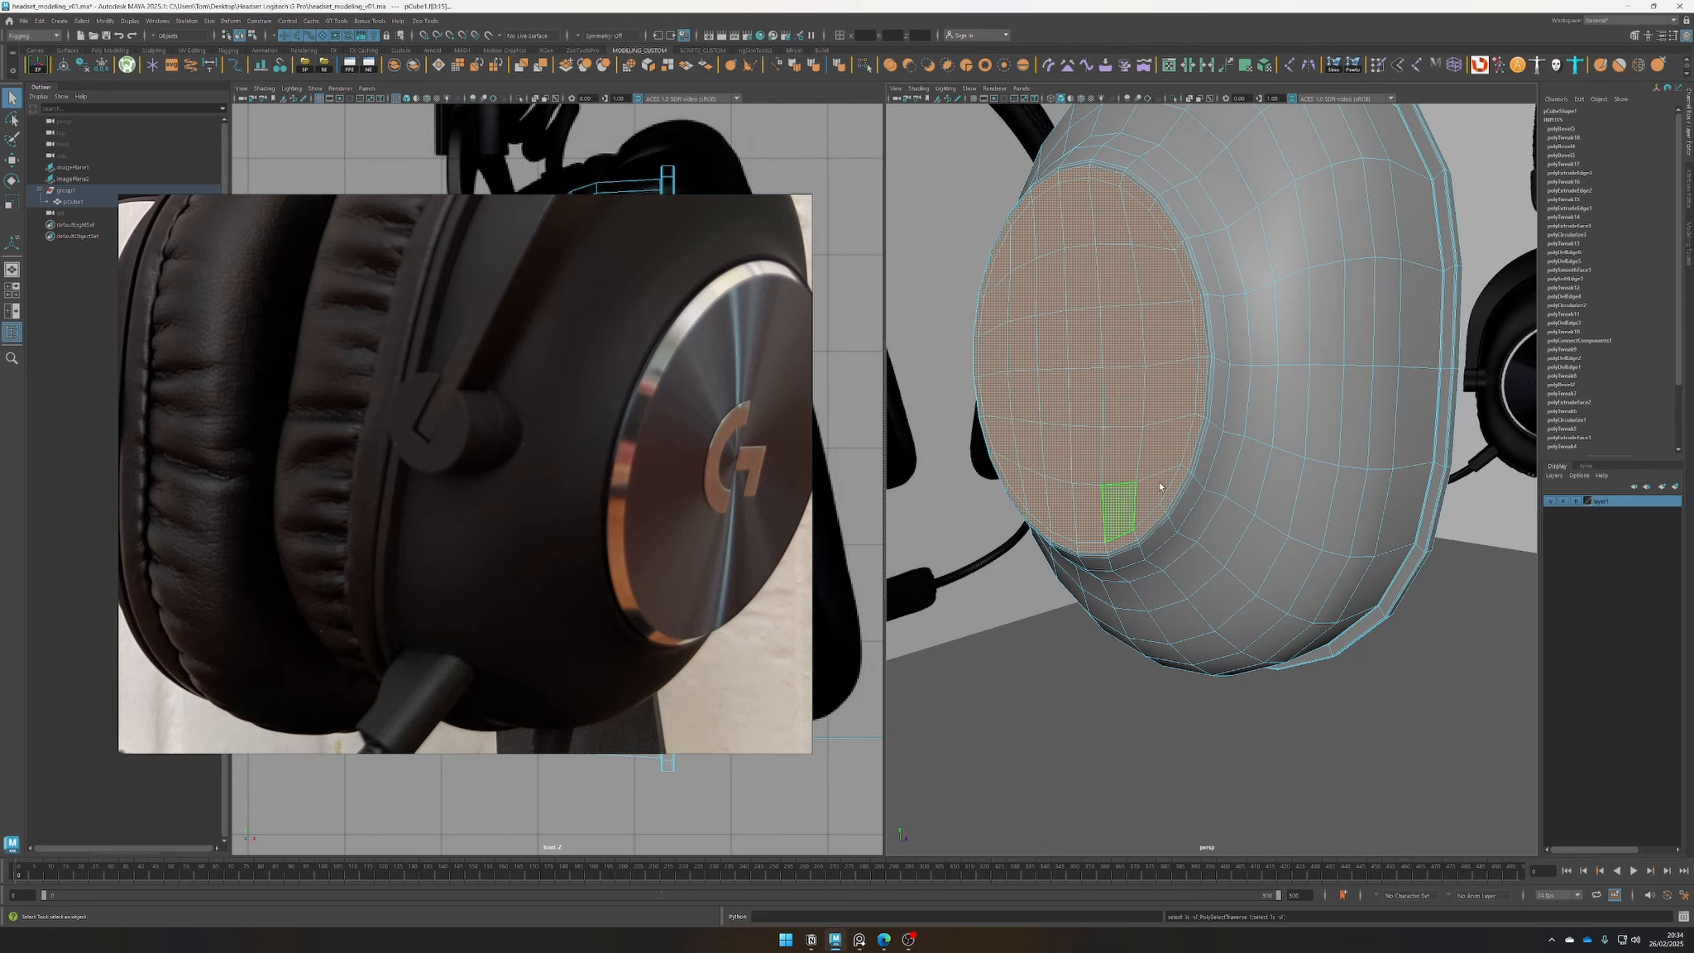
Enlarge the perspective view, extract the selected disc faces from the housing as a separate object, and delete the history
{"action": "left_click_drag", "start_coordinate": [1161, 487], "coordinate": [1147, 415], "text": "alt"}
{"action": "right_click_drag", "start_coordinate": [1148, 415], "coordinate": [1094, 353], "text": "alt"}
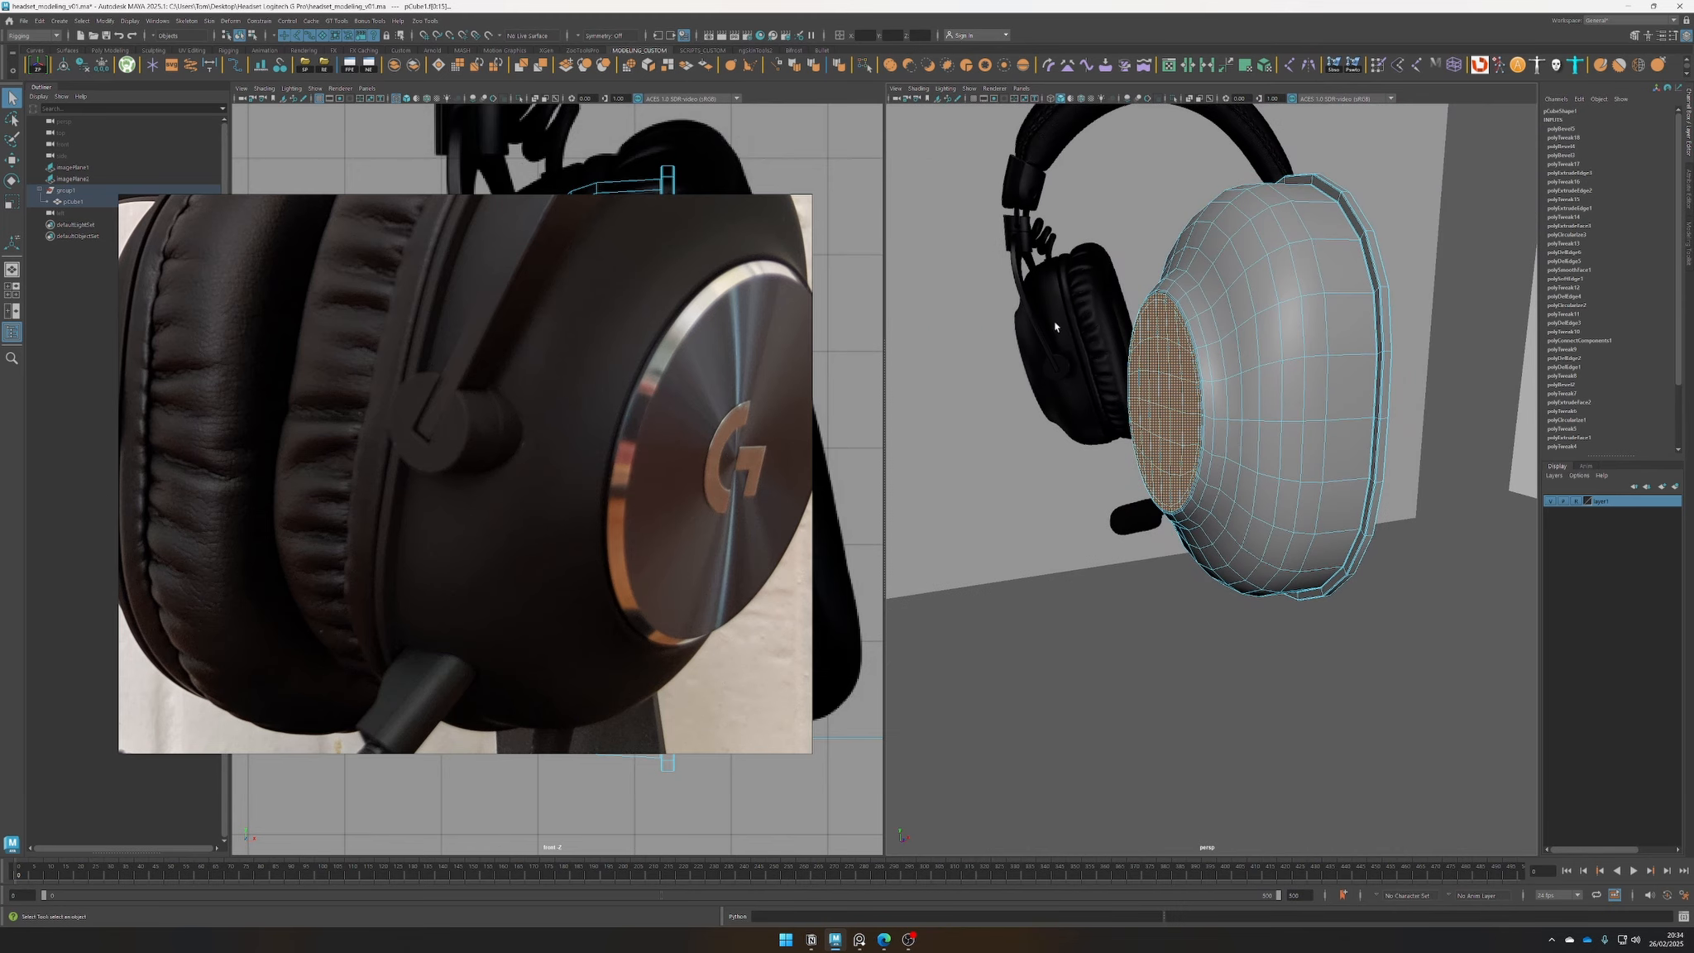
{"action": "key", "text": "space"}
{"action": "left_click_drag", "start_coordinate": [1022, 453], "coordinate": [1055, 422], "text": "alt"}
{"action": "middle_click_drag", "start_coordinate": [1054, 422], "coordinate": [1224, 443], "text": "alt"}
{"action": "right_click_drag", "start_coordinate": [1224, 443], "coordinate": [1113, 446], "text": "alt"}
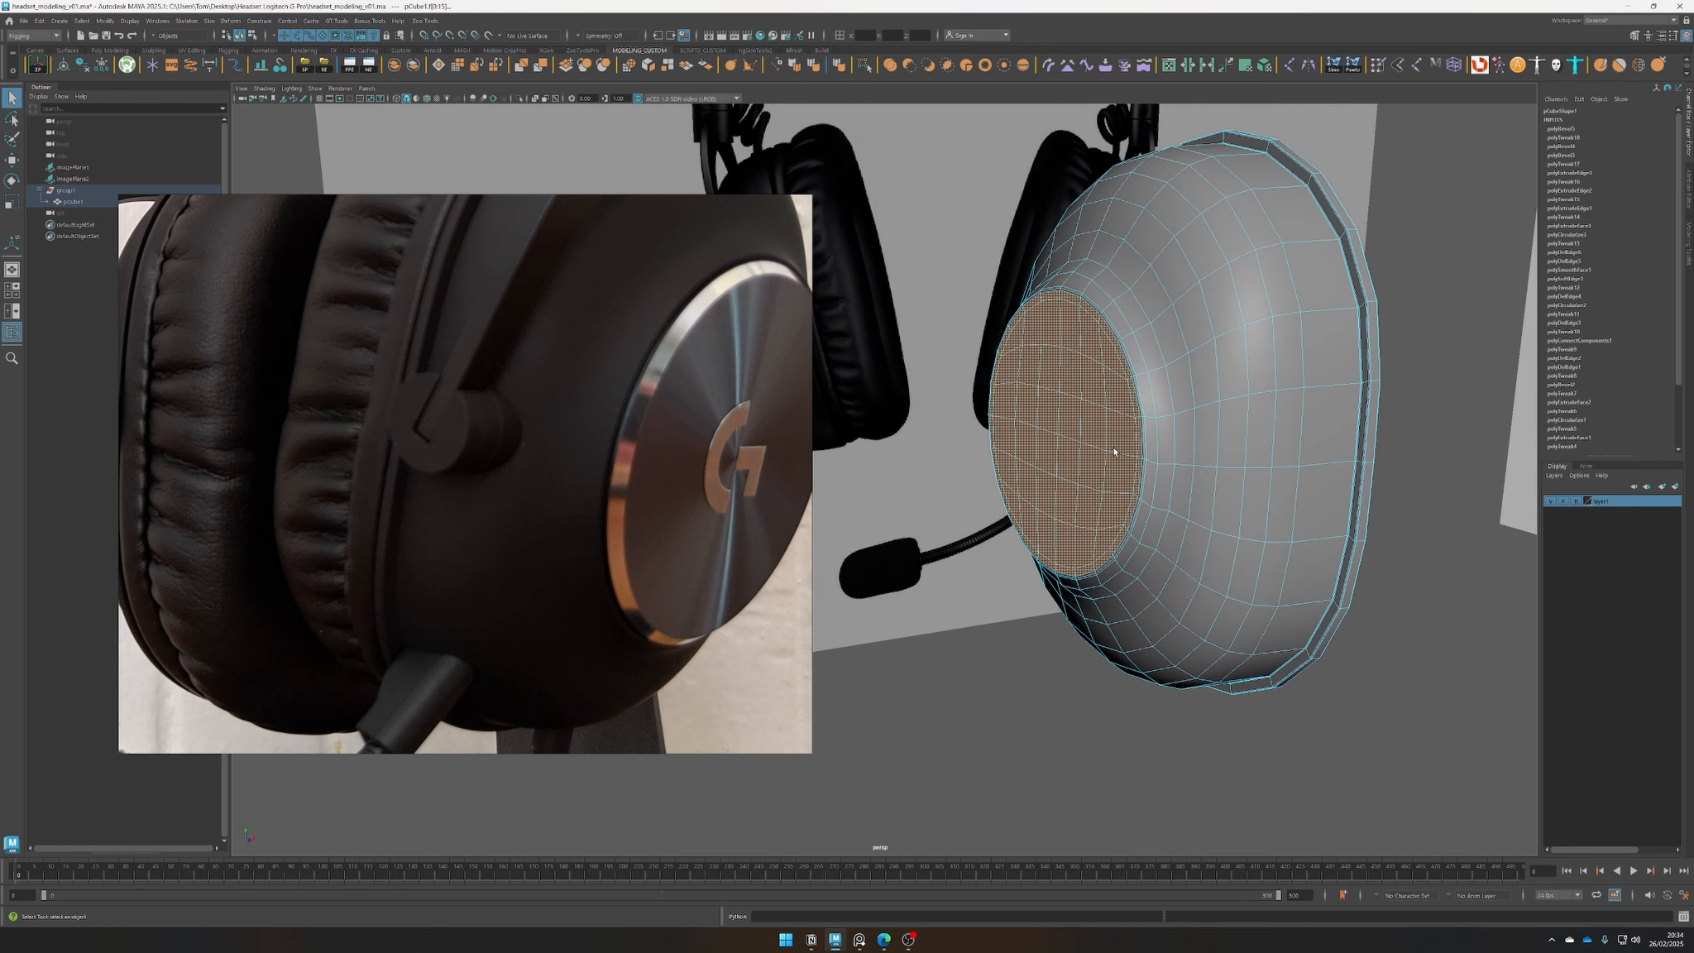
{"action": "left_click", "coordinate": [685, 66]}
{"action": "key", "text": "q"}
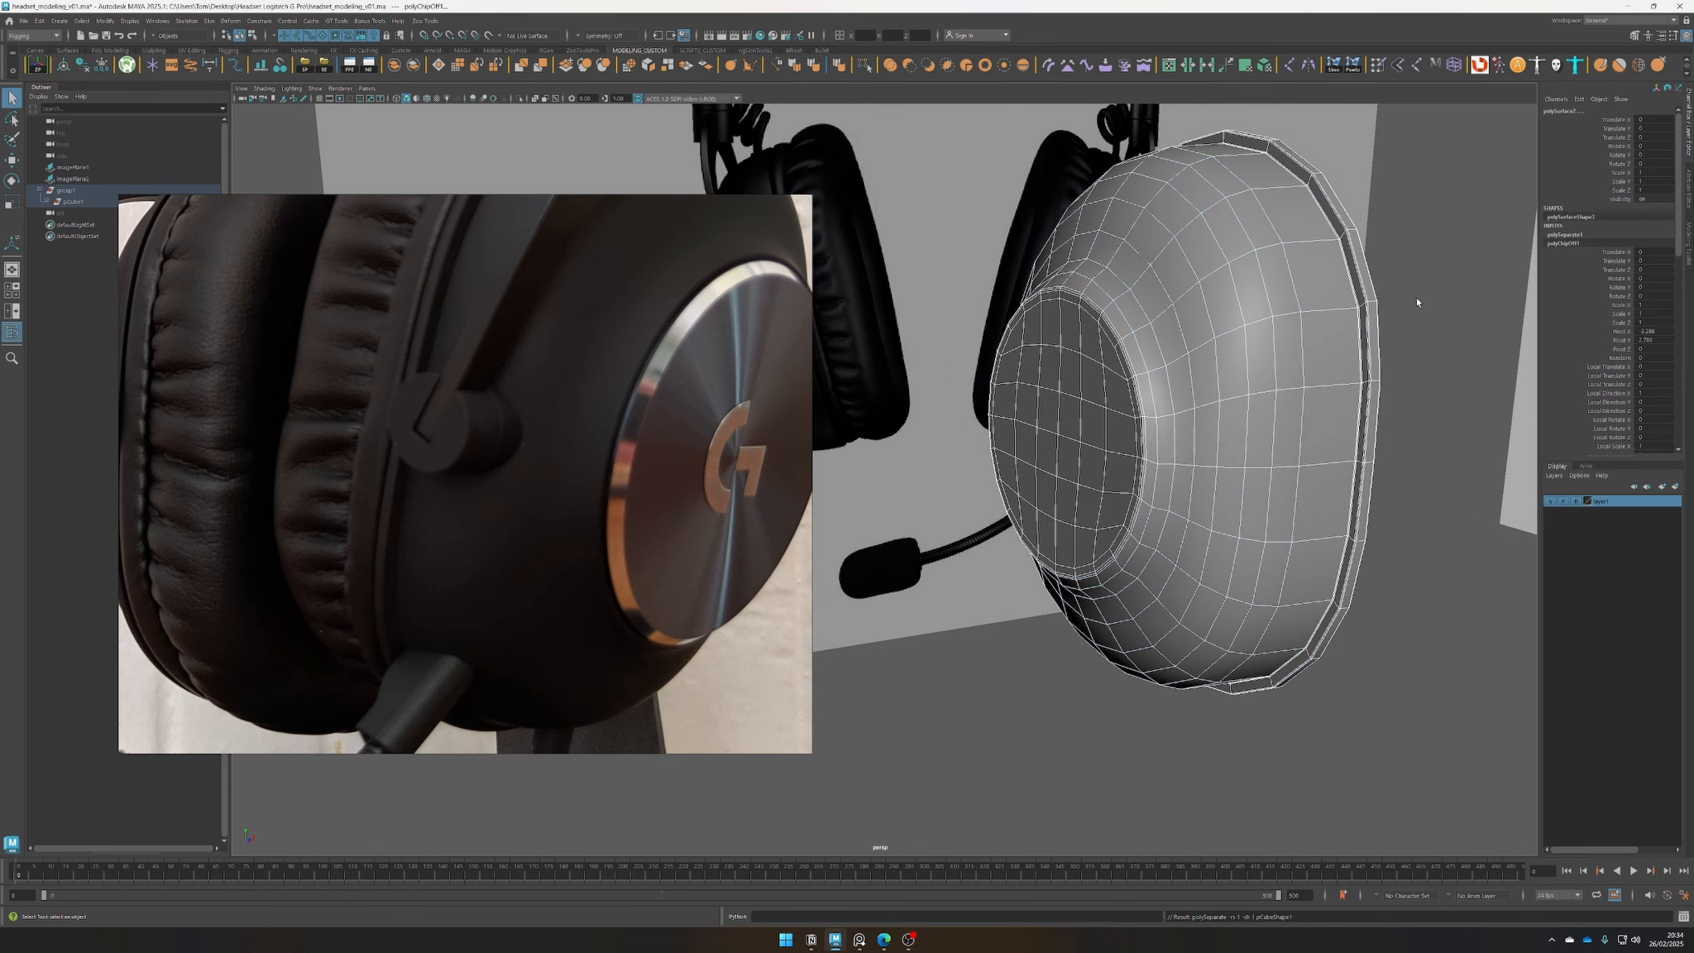
{"action": "key", "text": "alt+shift+d"}
Select the extracted disc and centre its pivot
{"action": "left_click_drag", "start_coordinate": [1065, 753], "coordinate": [1205, 641], "text": "ctrl"}
{"action": "scroll", "coordinate": [951, 662], "scroll_direction": "up", "scroll_amount": 3}
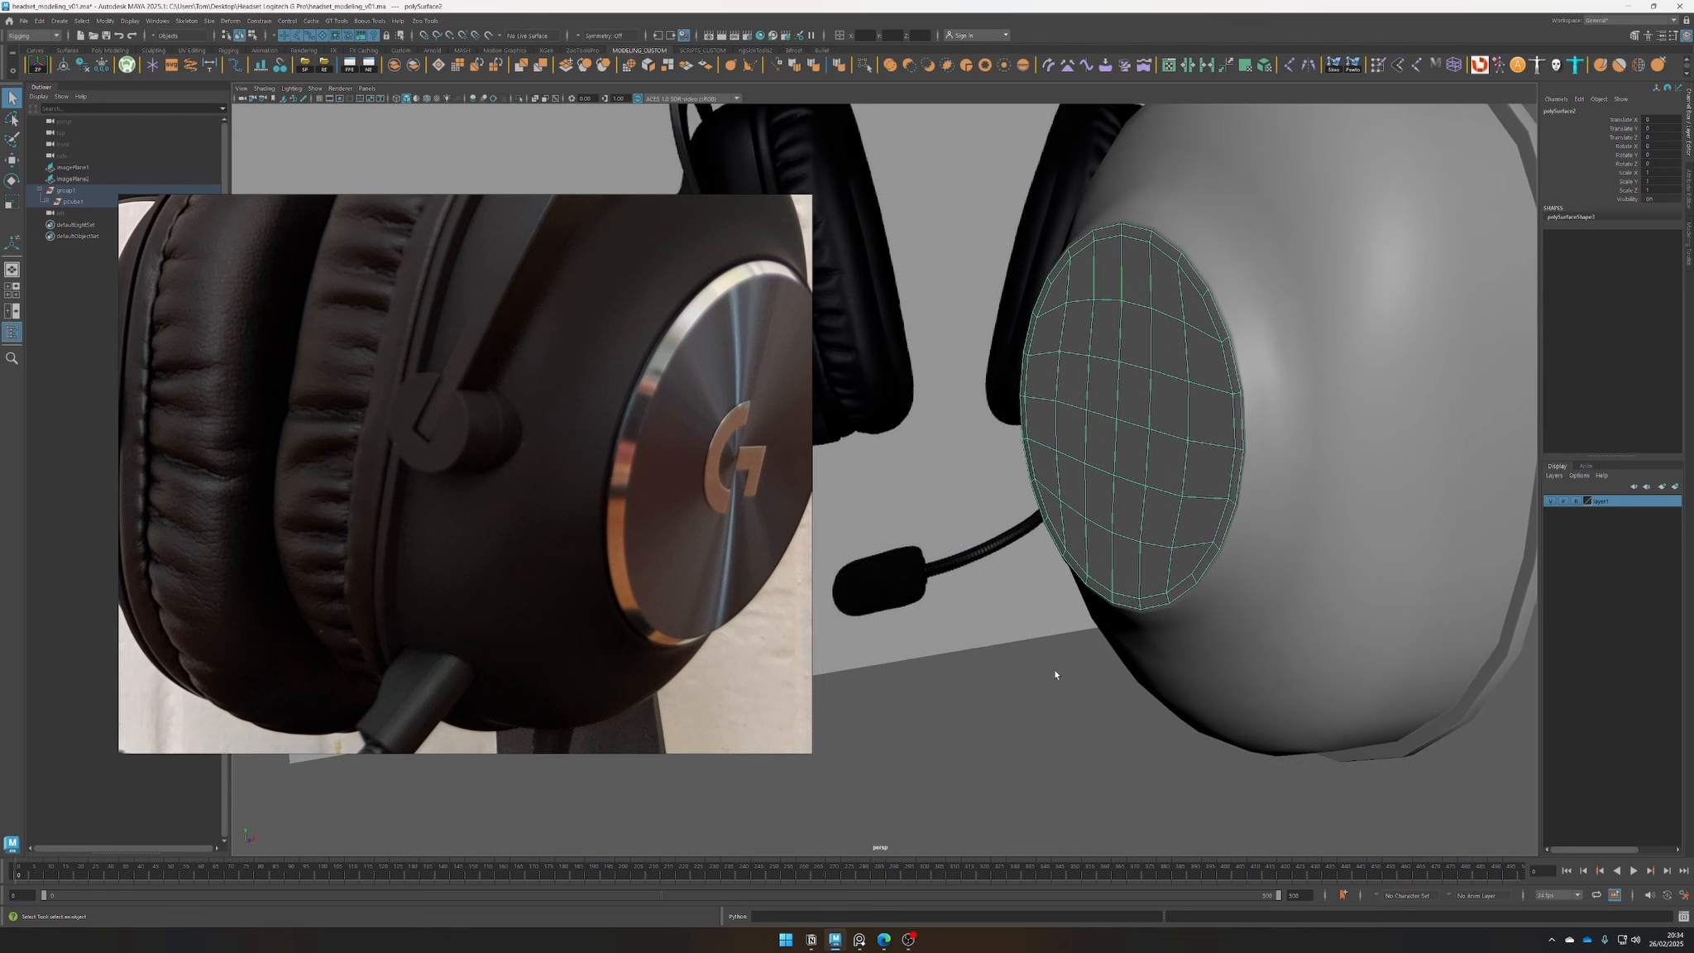
{"action": "key", "text": "w"}
{"action": "scroll", "coordinate": [1129, 456], "scroll_direction": "up", "scroll_amount": 2}
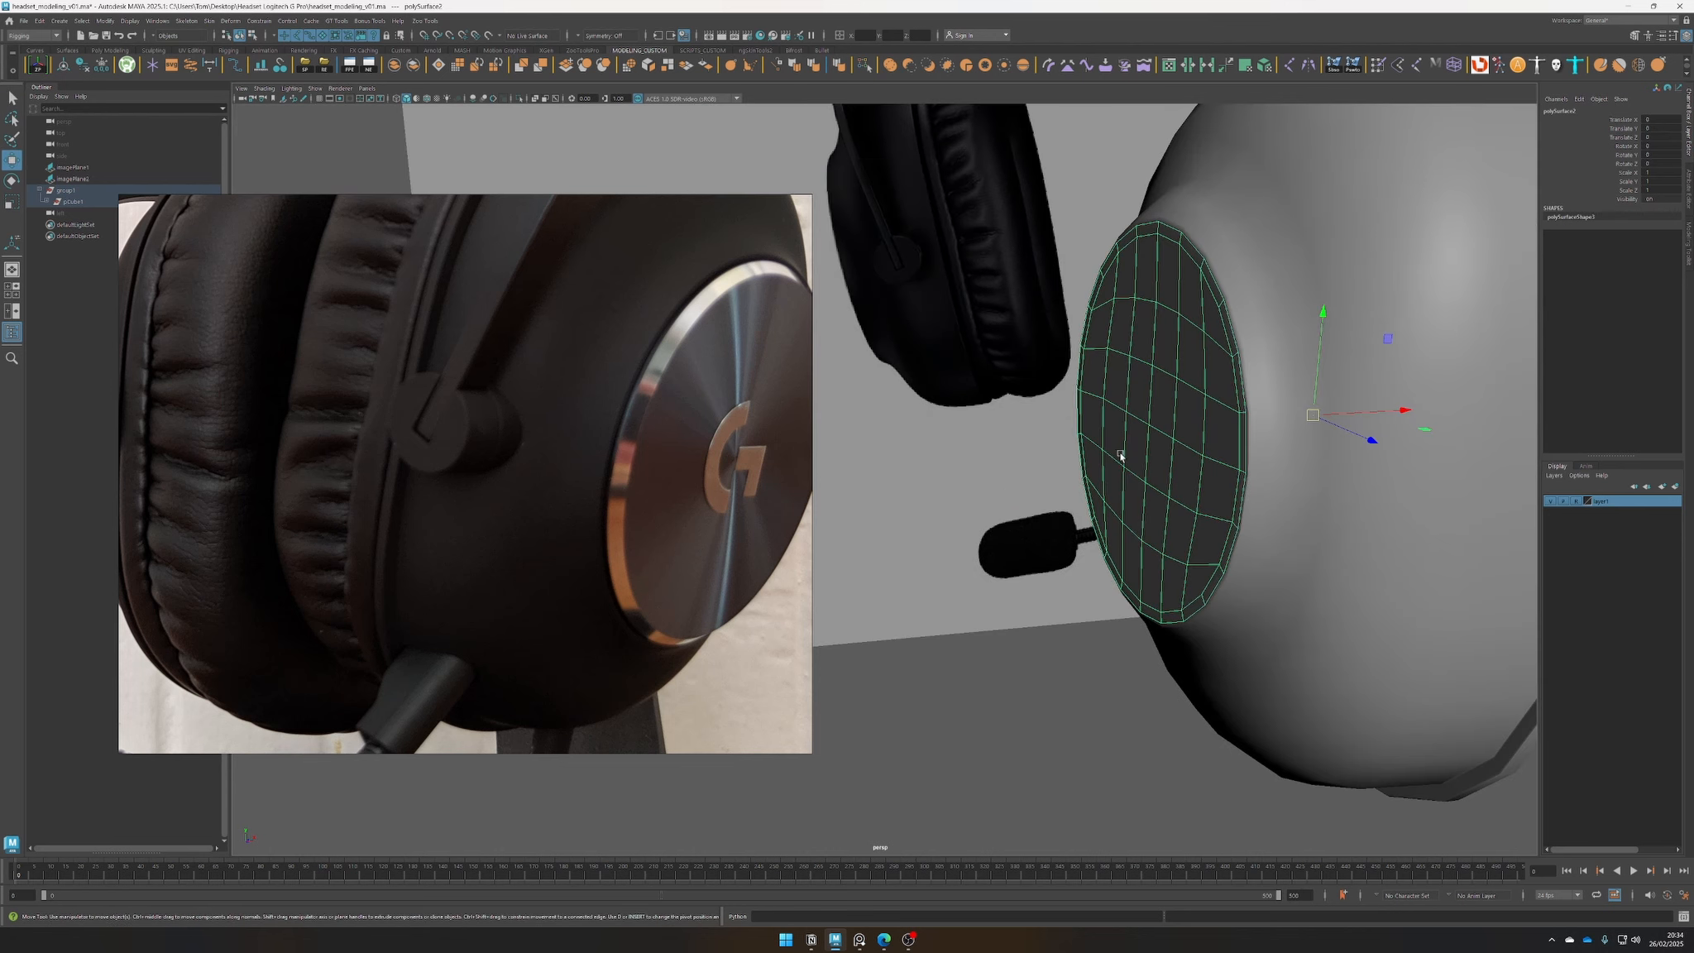
{"action": "left_click", "coordinate": [63, 65]}
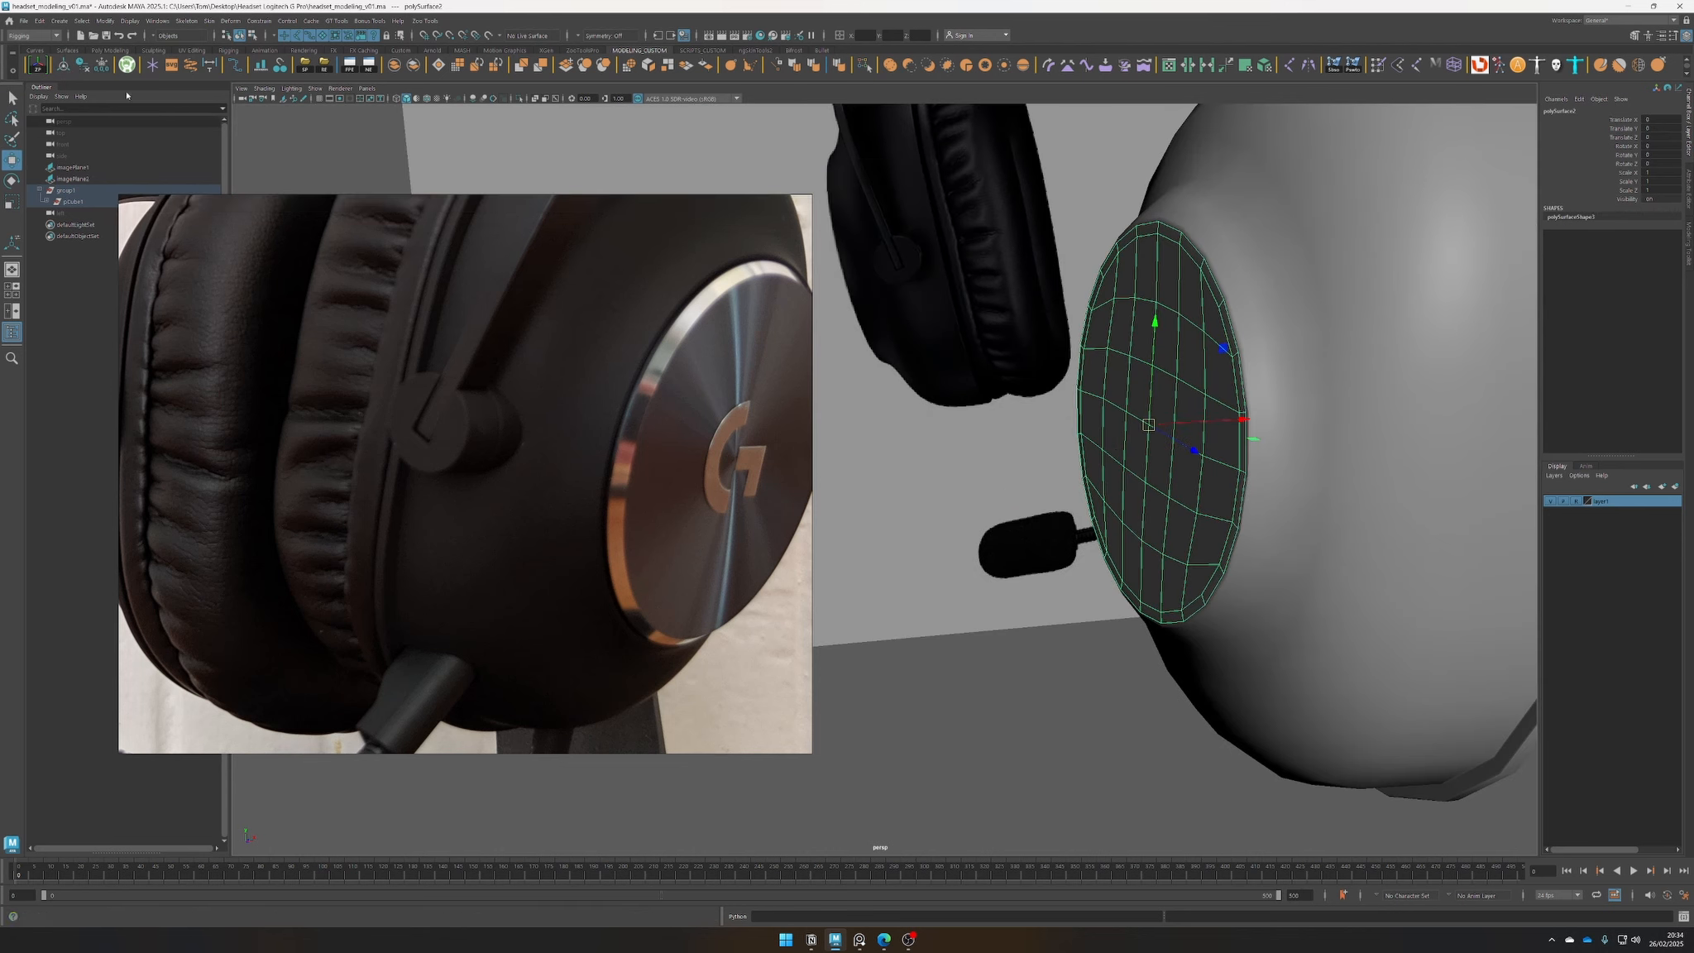
{"action": "right_click_drag", "start_coordinate": [1151, 463], "coordinate": [1199, 460], "text": "alt"}
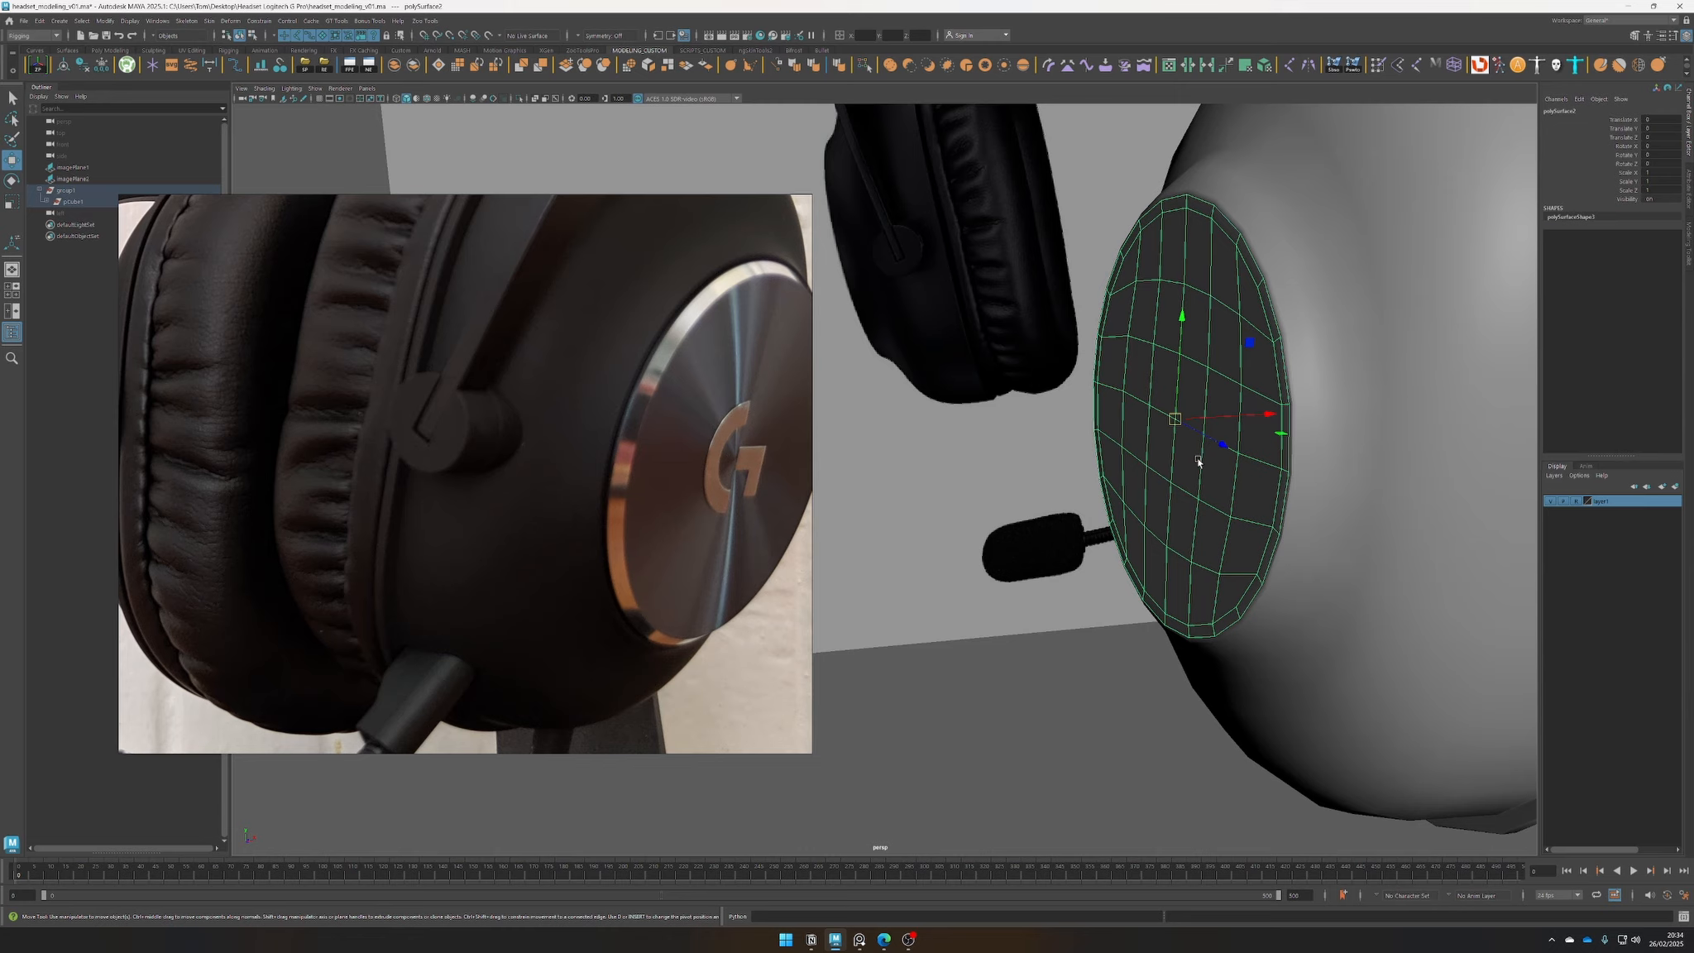
Extrude the extracted disc's faces with a thickness of 0.08 and pull them back along local Z to -0.057
{"action": "key", "text": "ctrl+e"}
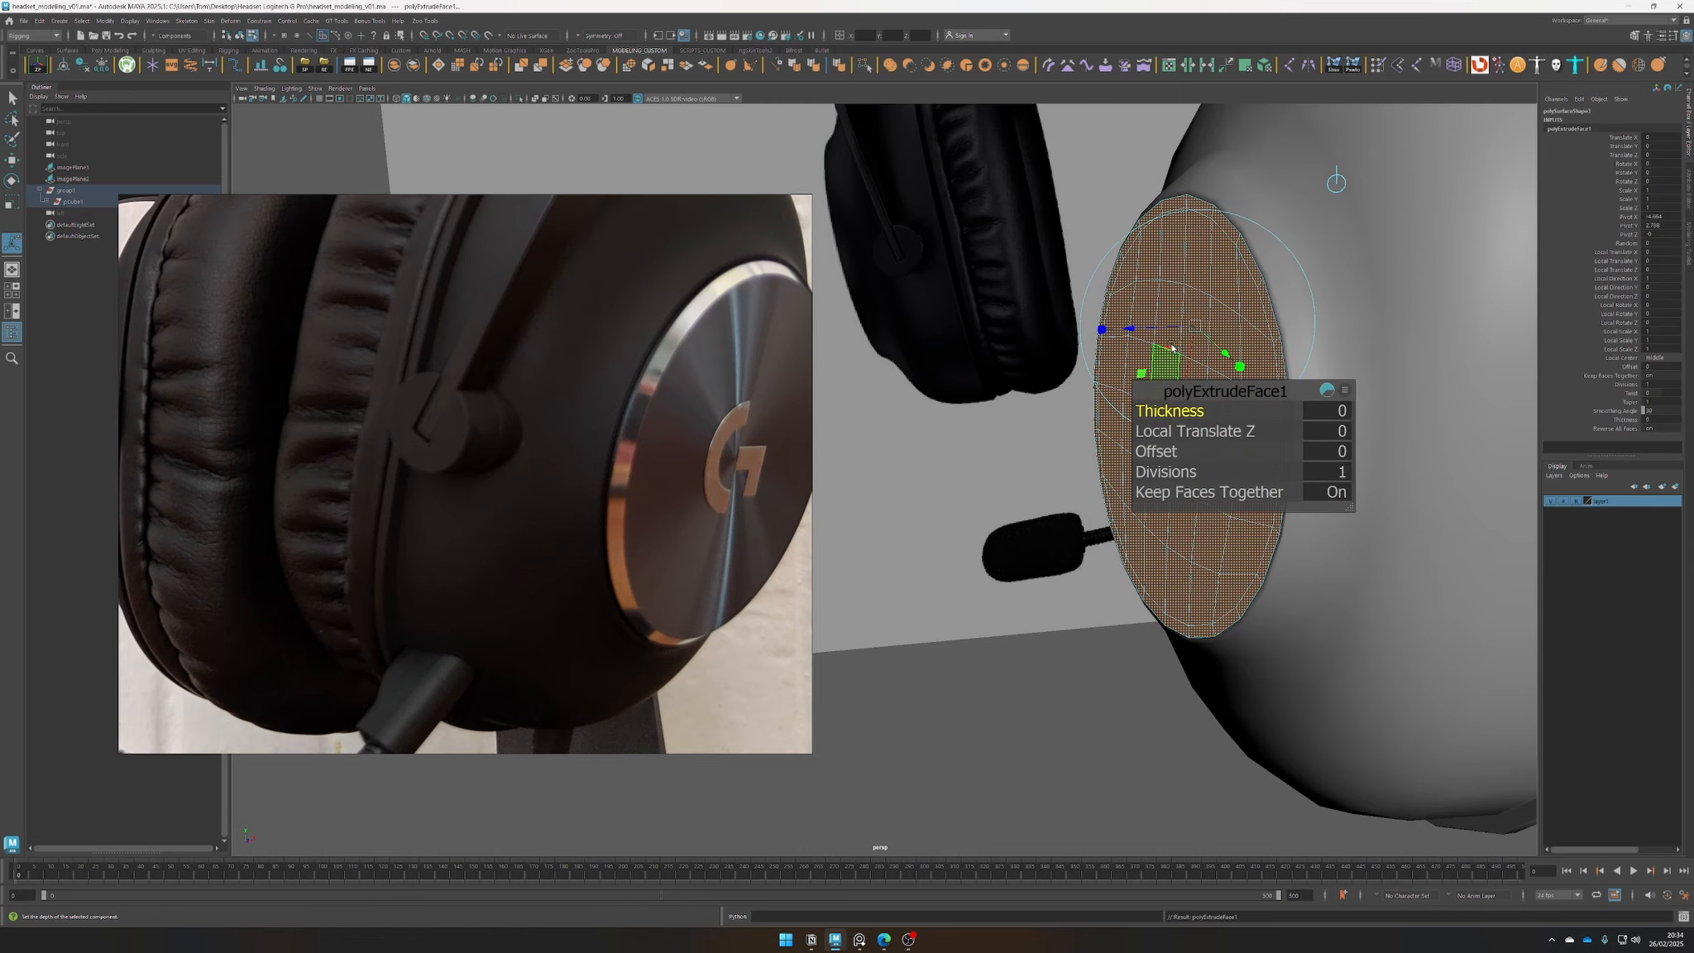
{"action": "left_click_drag", "start_coordinate": [1223, 341], "coordinate": [1165, 314], "text": "alt"}
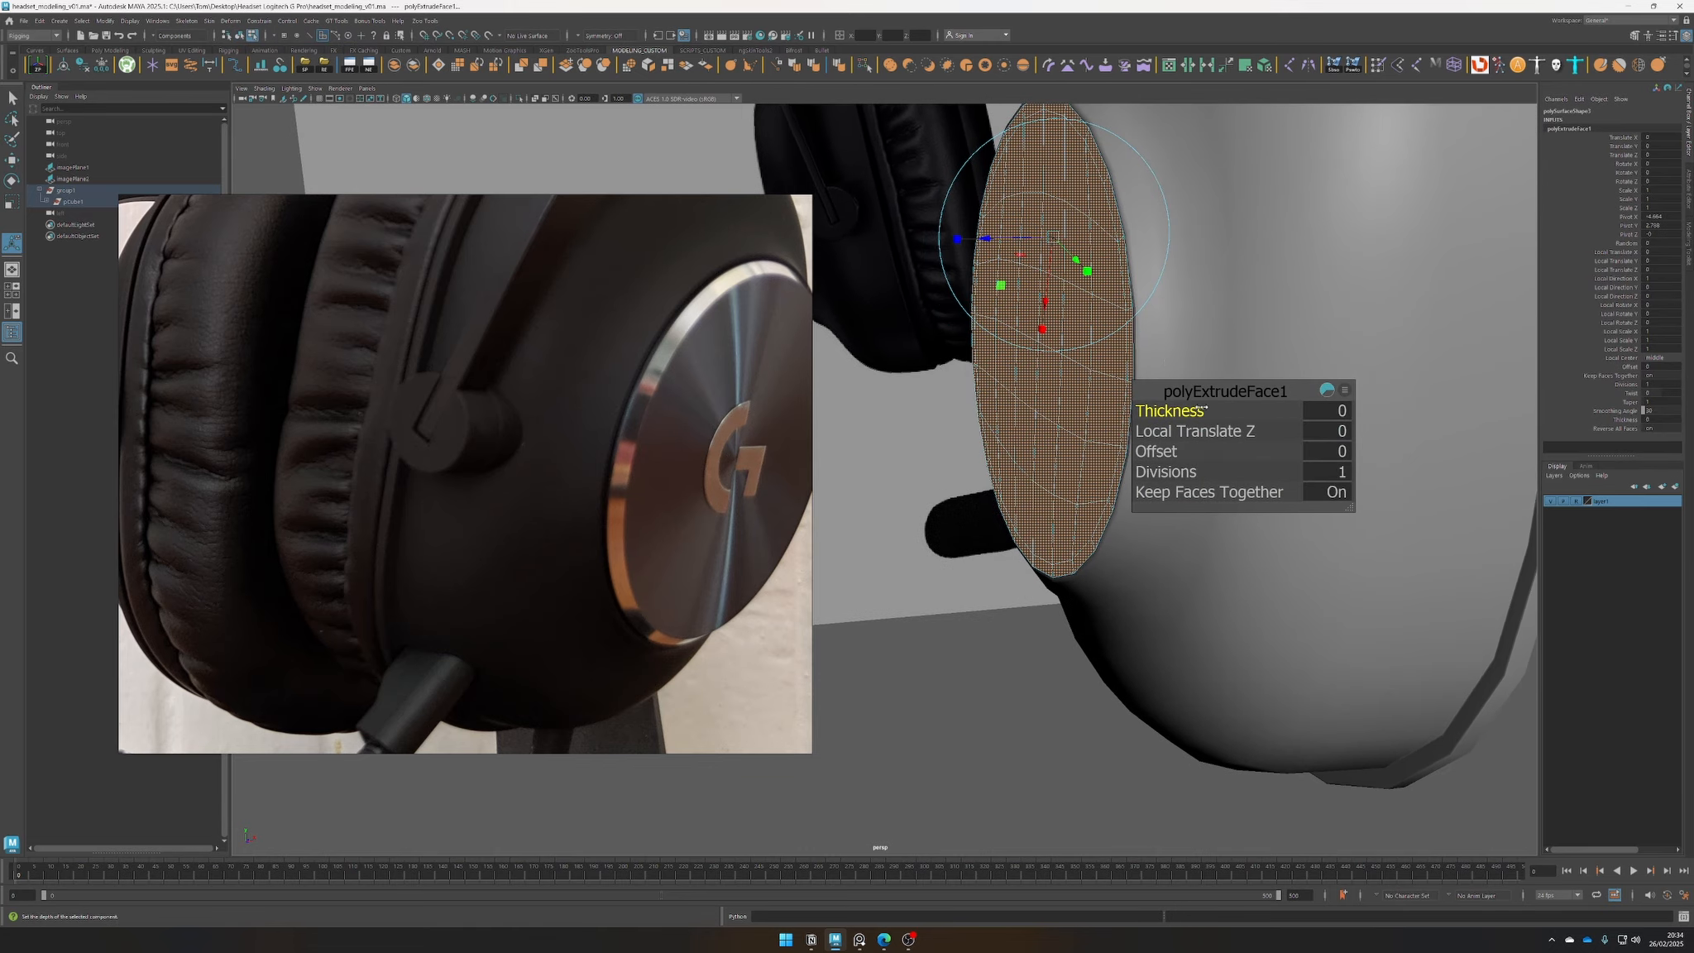
{"action": "left_click_drag", "start_coordinate": [1201, 409], "coordinate": [1207, 407]}
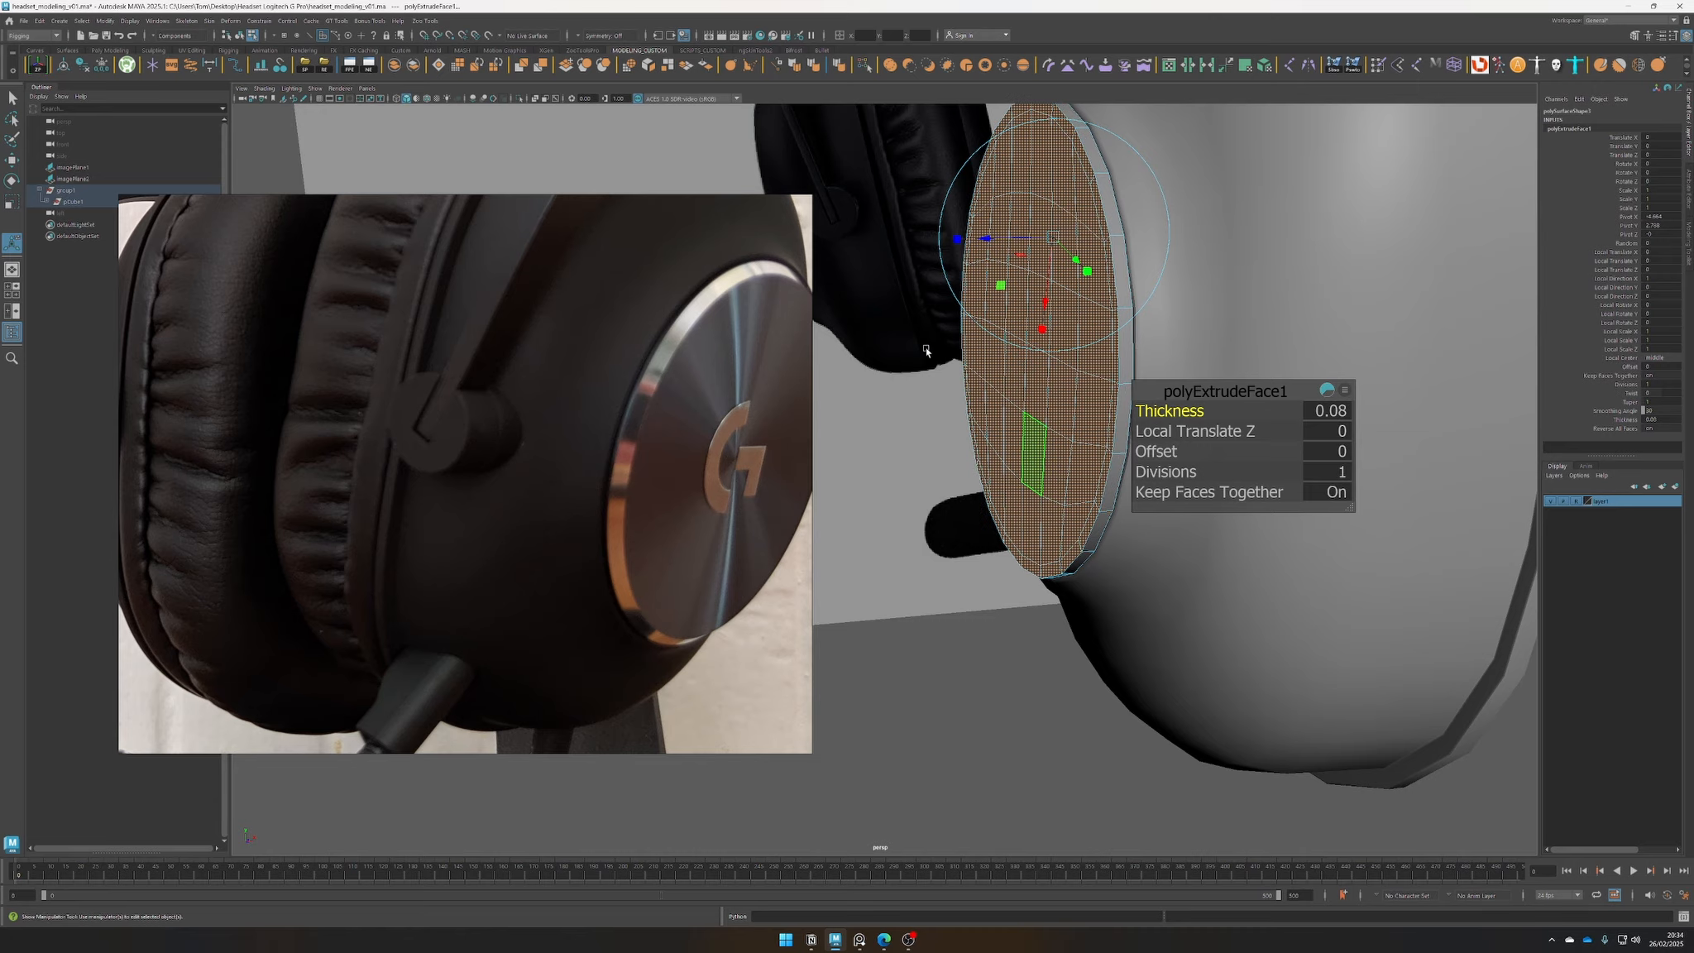
{"action": "scroll", "coordinate": [1120, 386], "scroll_direction": "up", "scroll_amount": 3}
{"action": "left_click_drag", "start_coordinate": [1119, 385], "coordinate": [1033, 314], "text": "alt"}
{"action": "left_click_drag", "start_coordinate": [979, 242], "coordinate": [984, 247]}
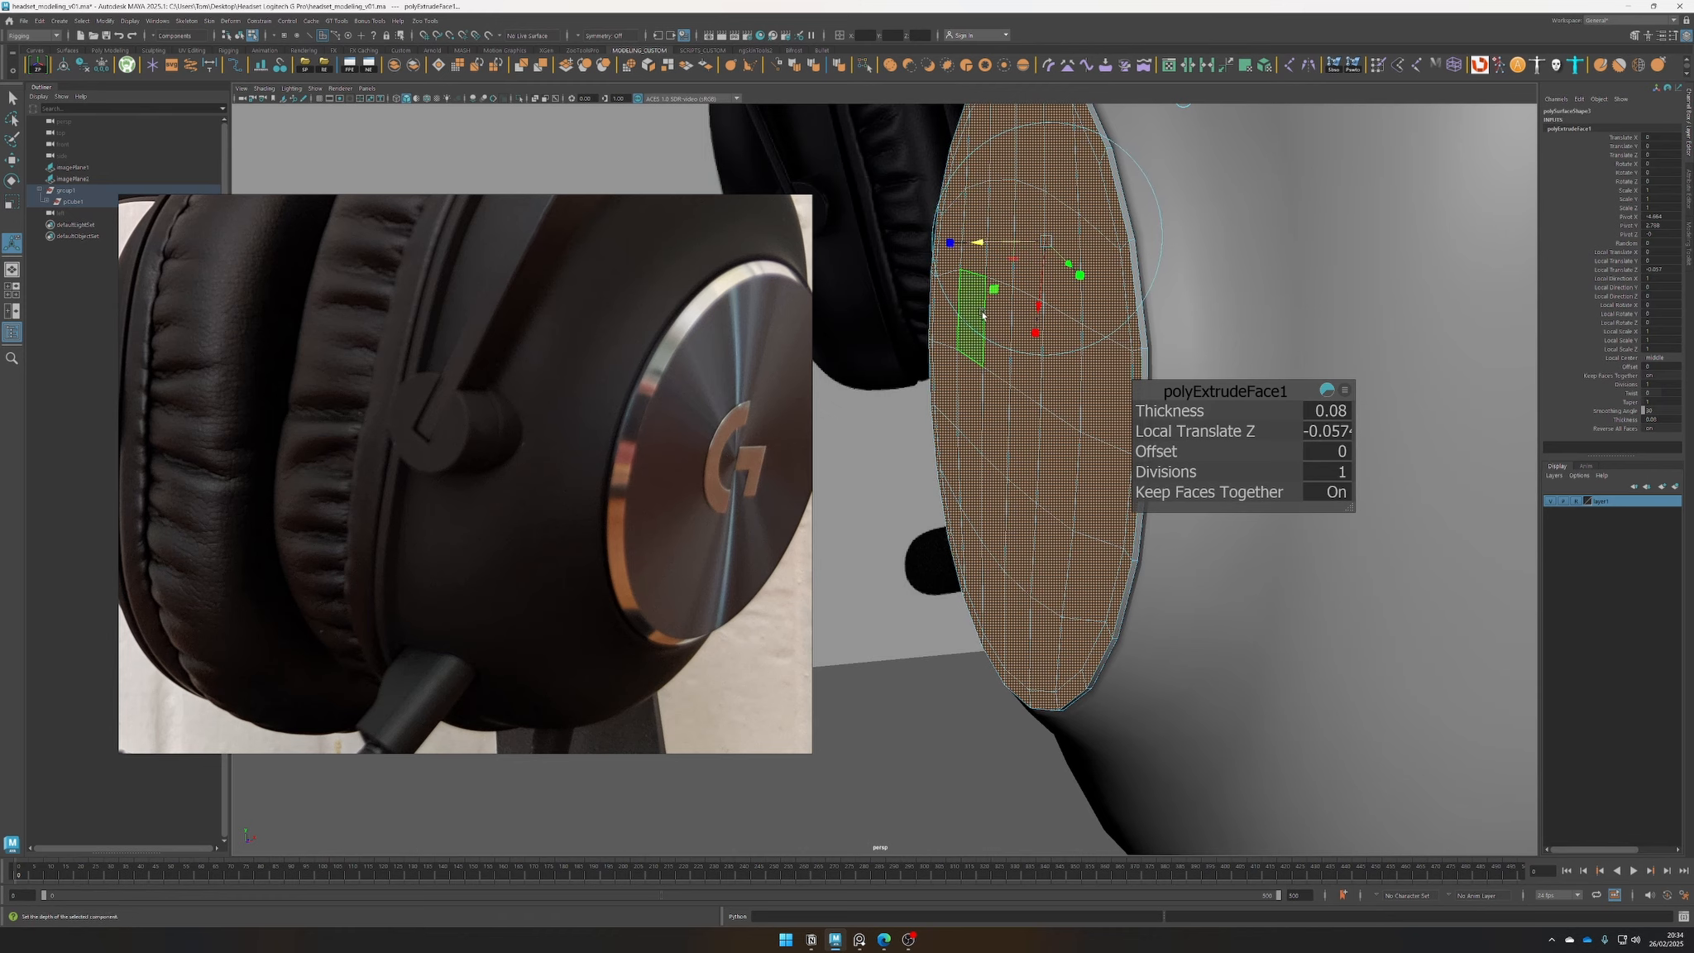
Isolate the disc, select its hidden back faces inside the rim strip, delete them, and bring the full scene back
{"action": "right_click_drag", "start_coordinate": [1033, 418], "coordinate": [1046, 389]}
{"action": "key", "text": "ctrl+1"}
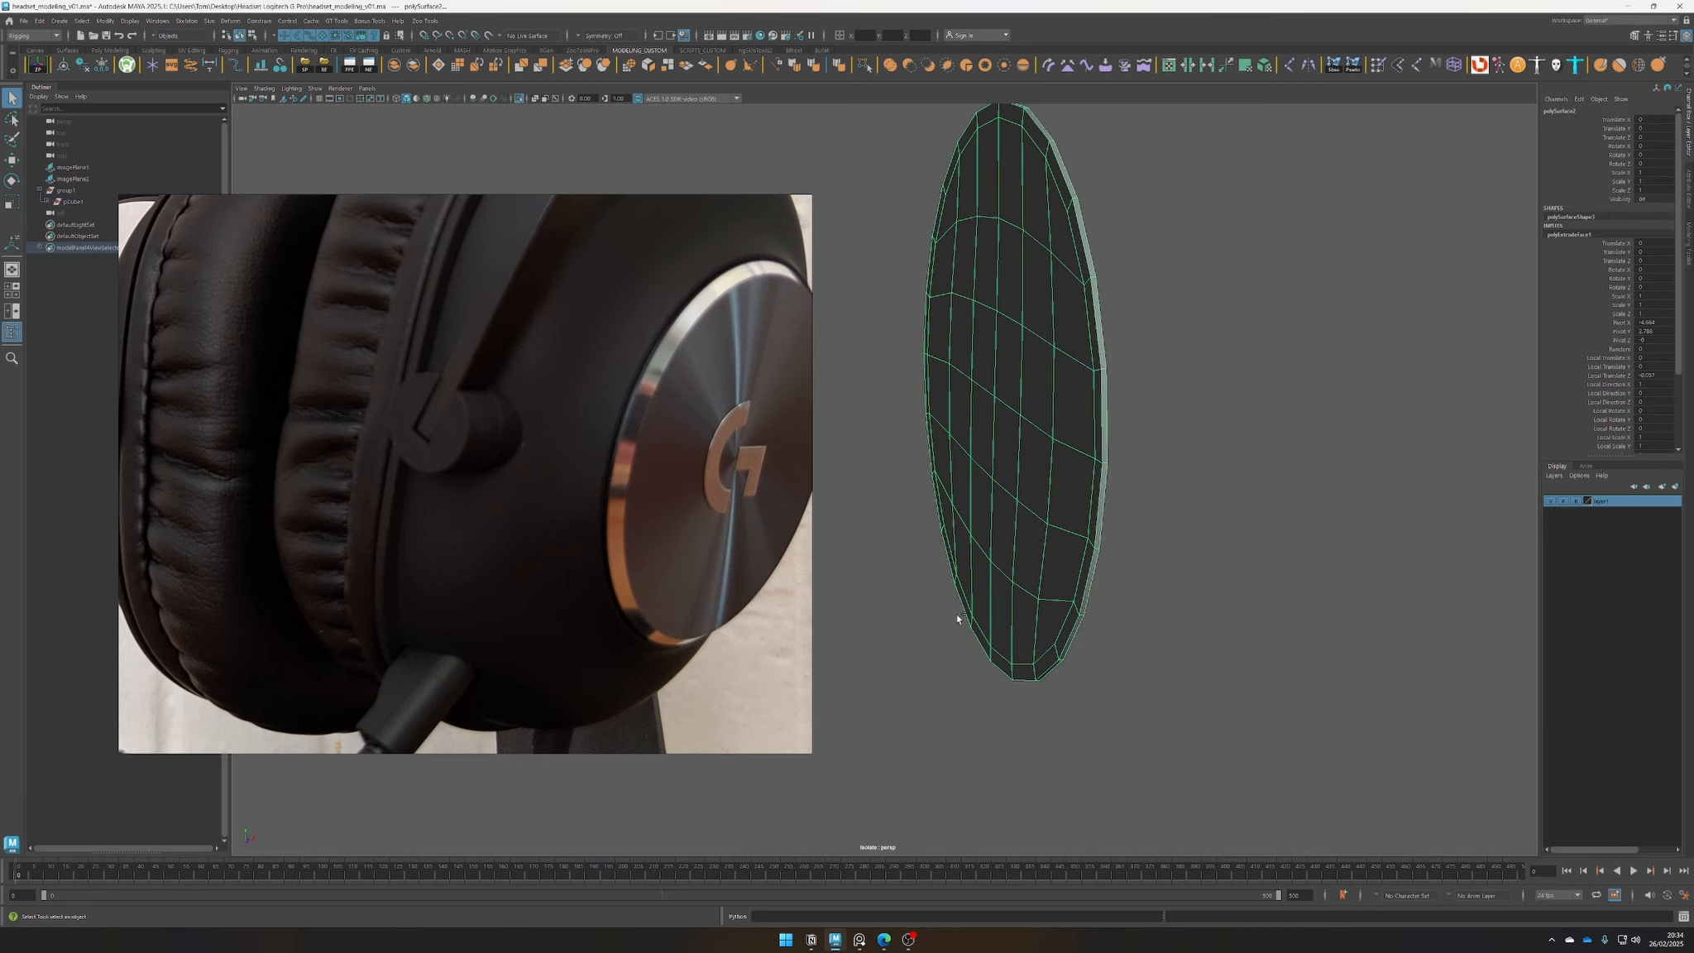
{"action": "left_click_drag", "start_coordinate": [955, 613], "coordinate": [1220, 598], "text": "alt"}
{"action": "right_click_drag", "start_coordinate": [1231, 616], "coordinate": [1218, 661]}
{"action": "left_click_drag", "start_coordinate": [1180, 668], "coordinate": [1100, 496], "text": "alt"}
{"action": "mouse_move", "coordinate": [1094, 472]}
{"action": "left_mouse_down"}
{"action": "mouse_move", "coordinate": [1094, 434]}
{"action": "mouse_move", "coordinate": [1042, 380]}
{"action": "mouse_move", "coordinate": [1042, 496]}
{"action": "left_mouse_up"}
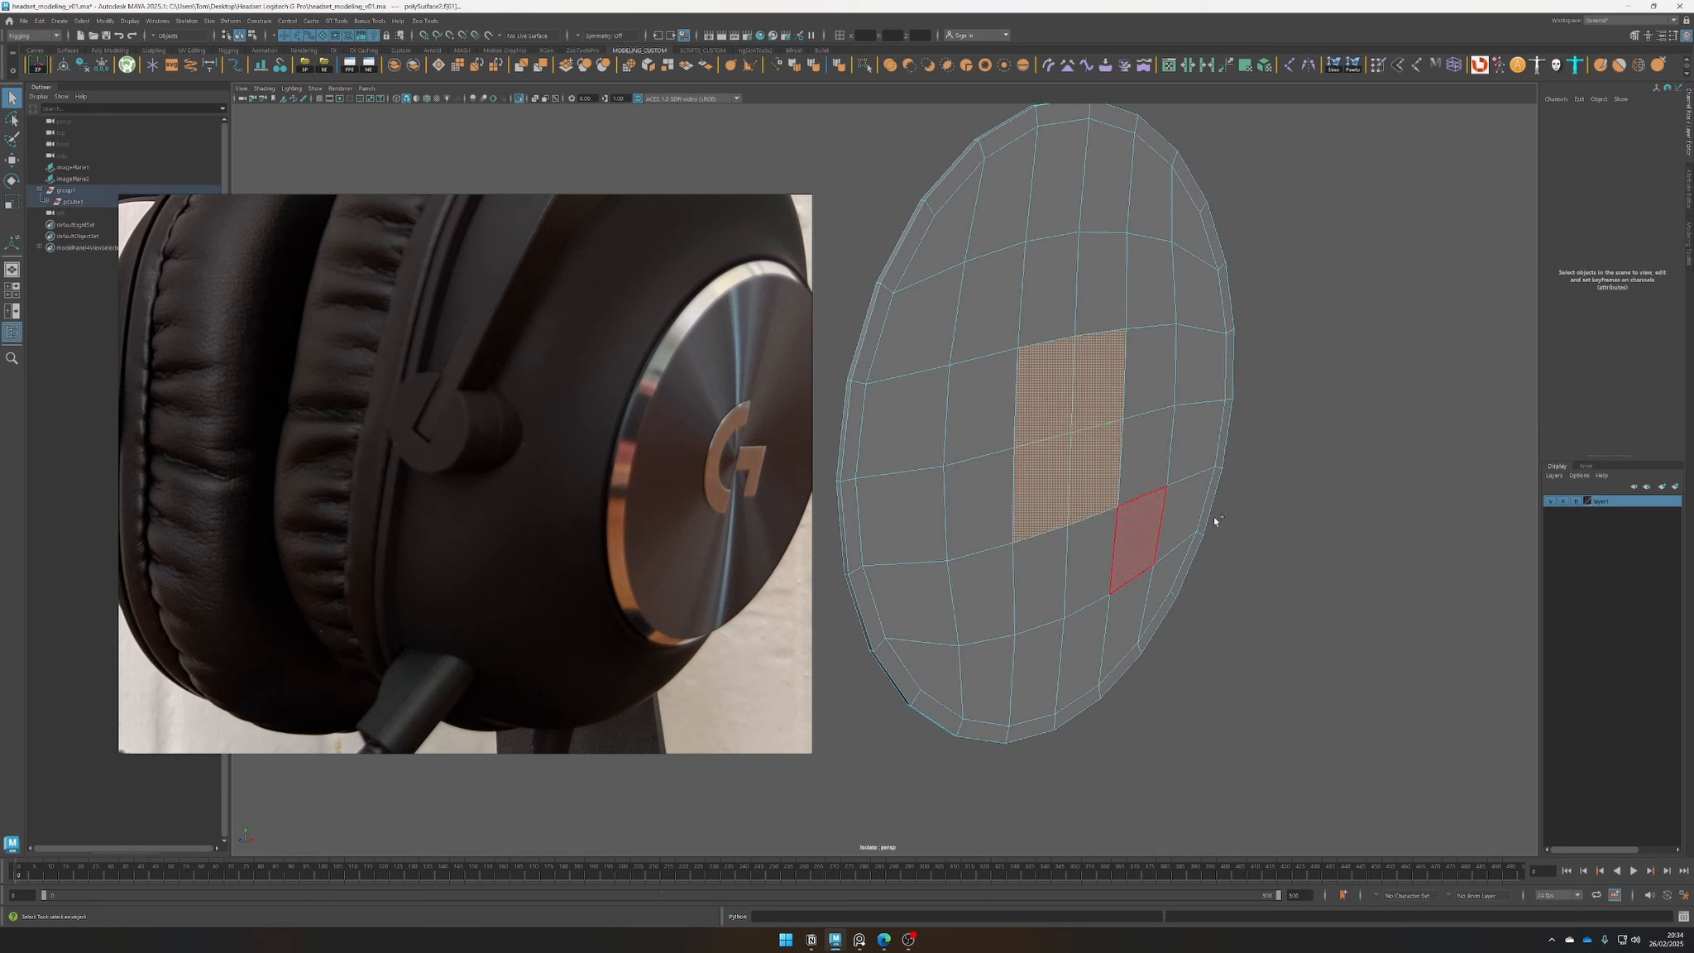
{"action": "key", "text": "shift+period"}
{"action": "key", "text": "shift+period"}
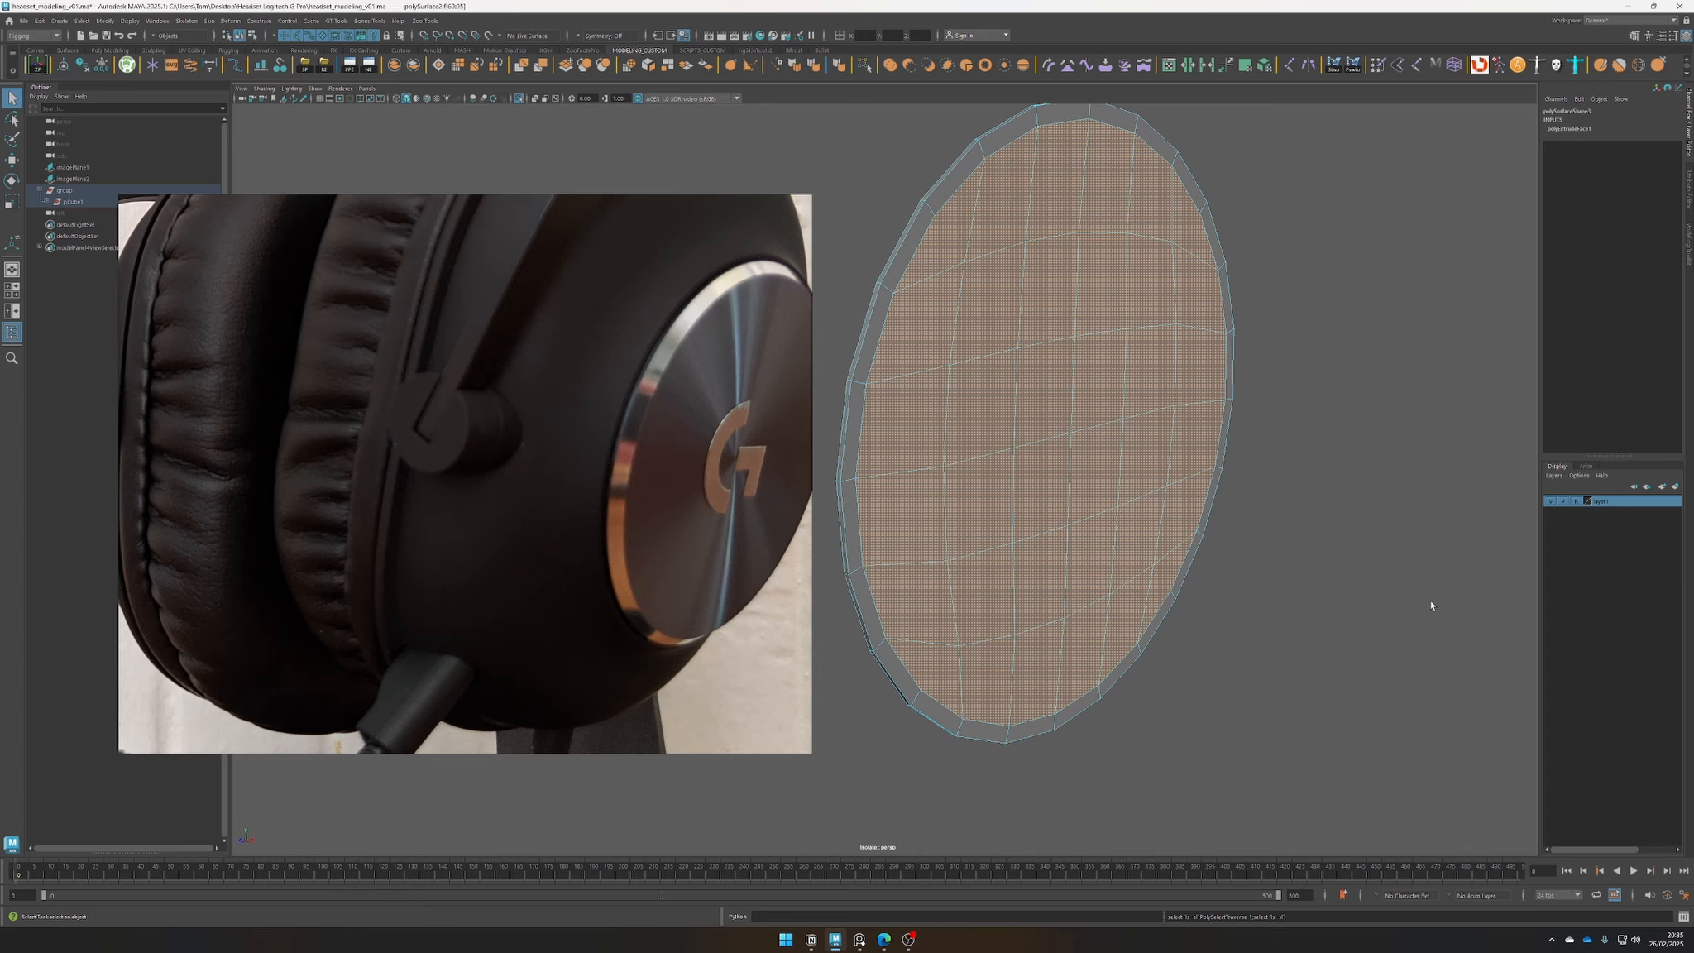
{"action": "key", "text": "Delete"}
{"action": "right_click", "coordinate": [1282, 292]}
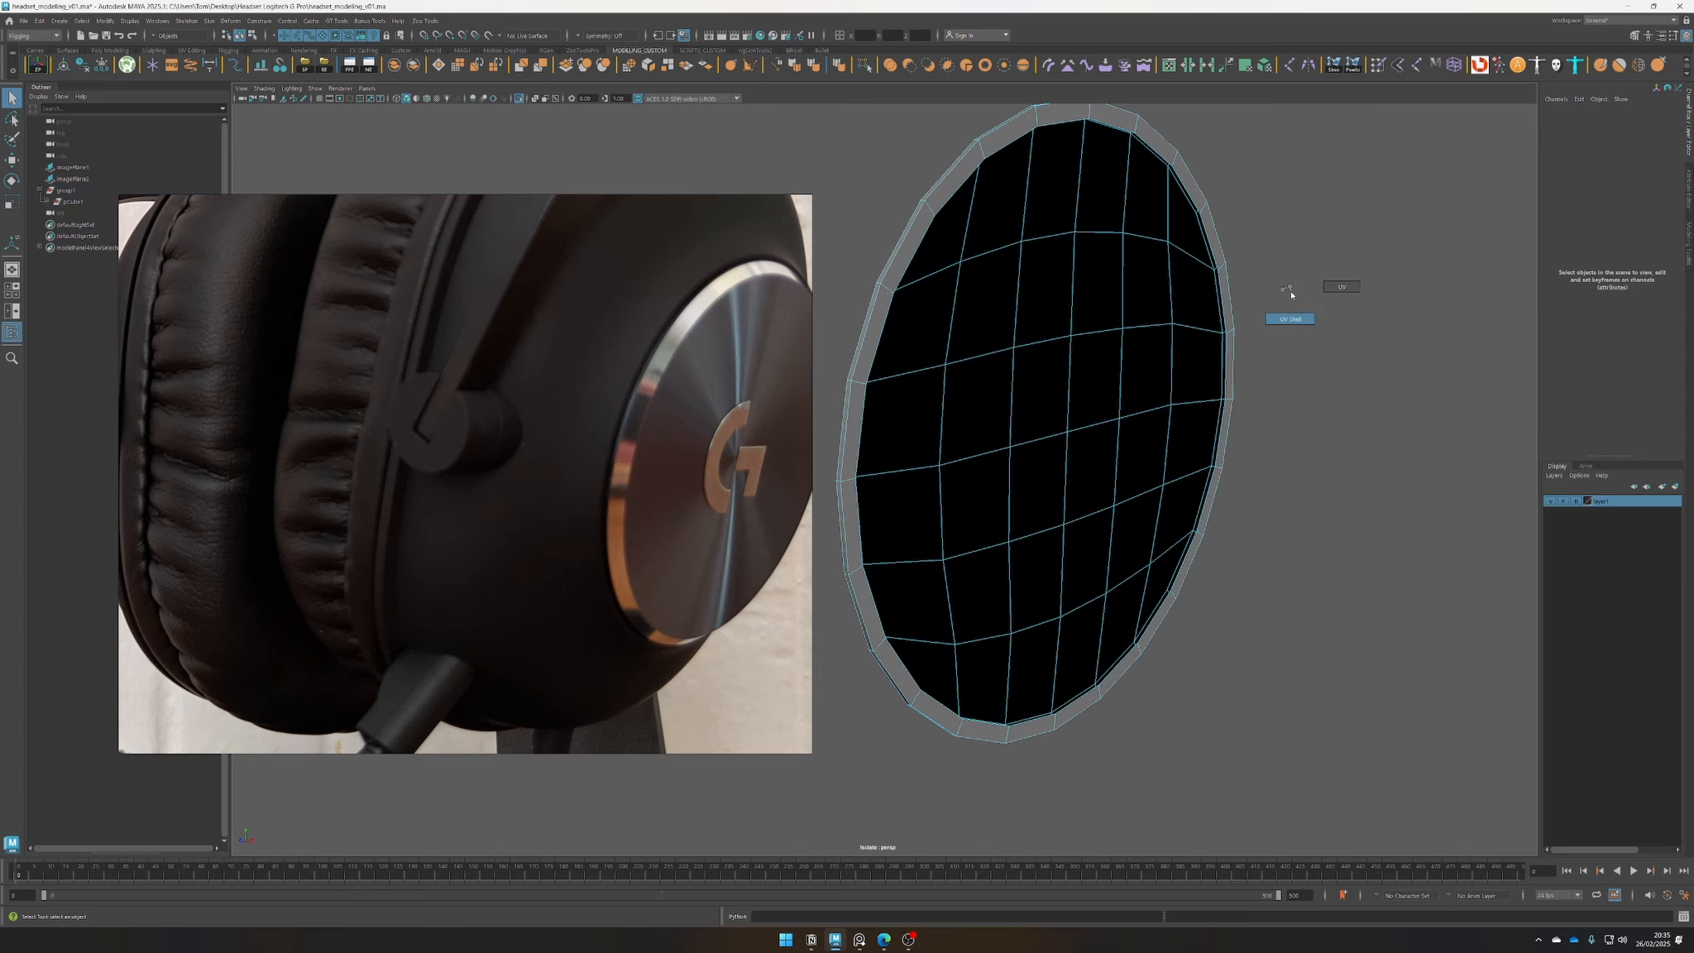
{"action": "right_click_drag", "start_coordinate": [1285, 291], "coordinate": [1324, 277]}
{"action": "key", "text": "ctrl+1"}
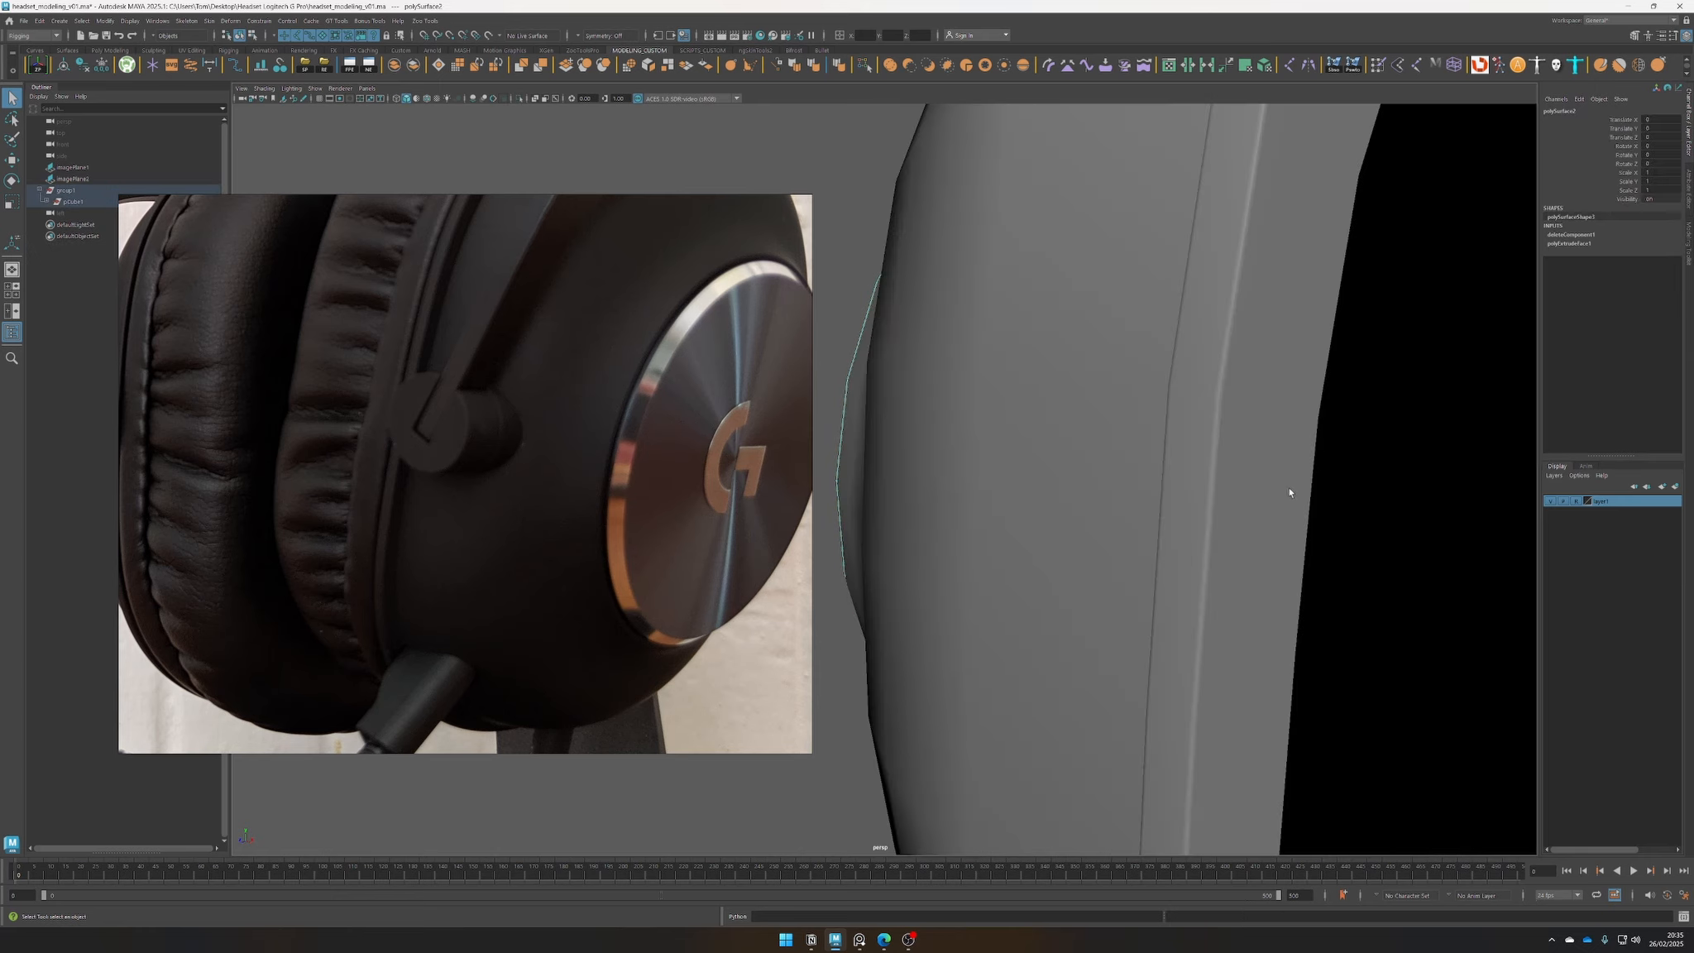
Select the disc's front faces, extrude them outward from the ear cup, and scale them down to taper the plate's edge
{"action": "left_click_drag", "start_coordinate": [1288, 488], "coordinate": [1186, 562], "text": "alt"}
{"action": "right_click_drag", "start_coordinate": [1186, 562], "coordinate": [1092, 553], "text": "alt"}
{"action": "left_click_drag", "start_coordinate": [1092, 552], "coordinate": [1328, 593], "text": "alt"}
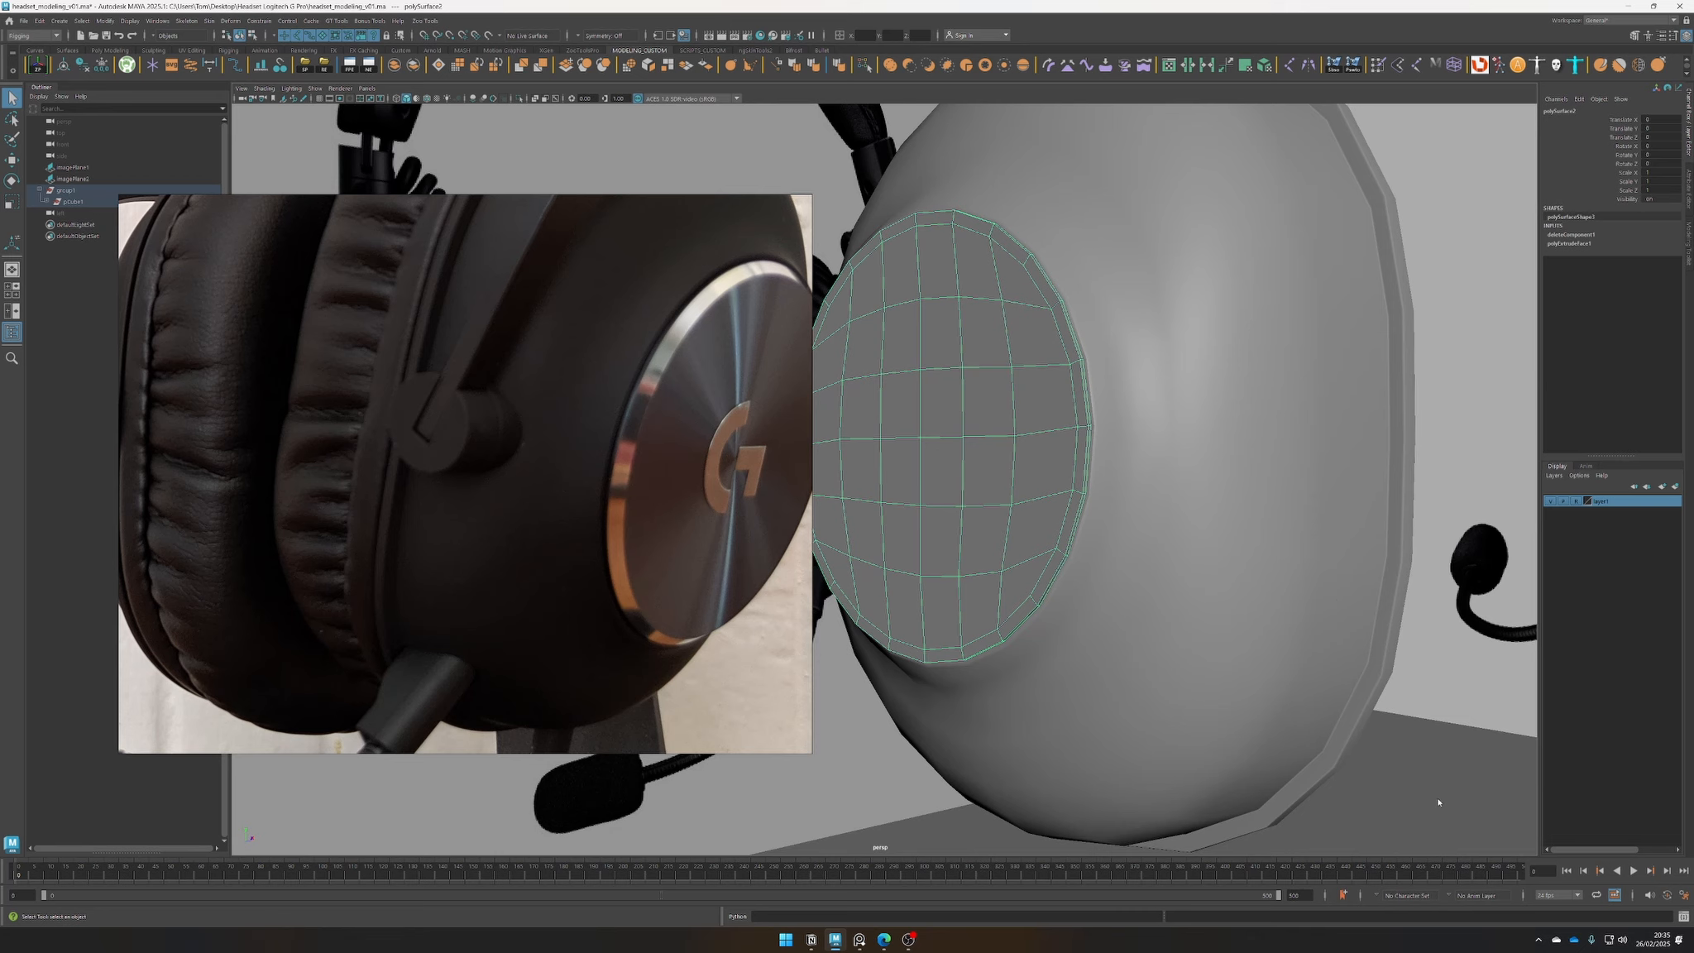
{"action": "mouse_move", "coordinate": [1437, 601]}
{"action": "right_mouse_down"}
{"action": "mouse_move", "coordinate": [1419, 721]}
{"action": "mouse_move", "coordinate": [1435, 634]}
{"action": "right_mouse_up"}
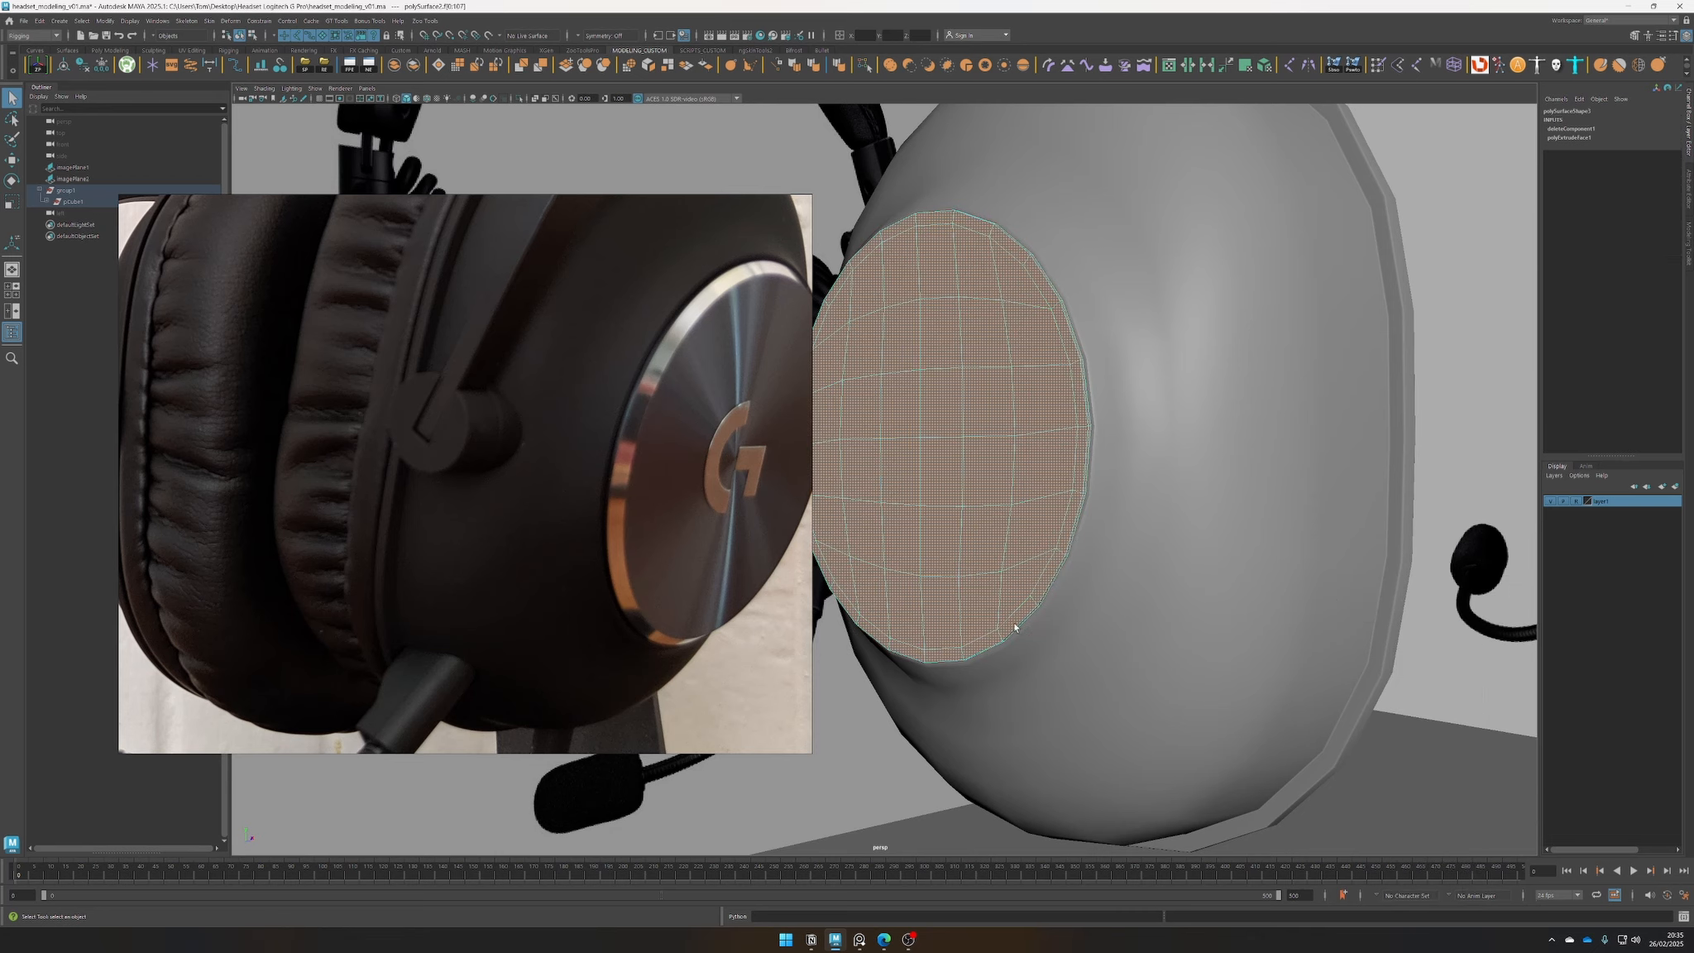
{"action": "left_click_drag", "start_coordinate": [1019, 624], "coordinate": [1058, 660], "text": "alt"}
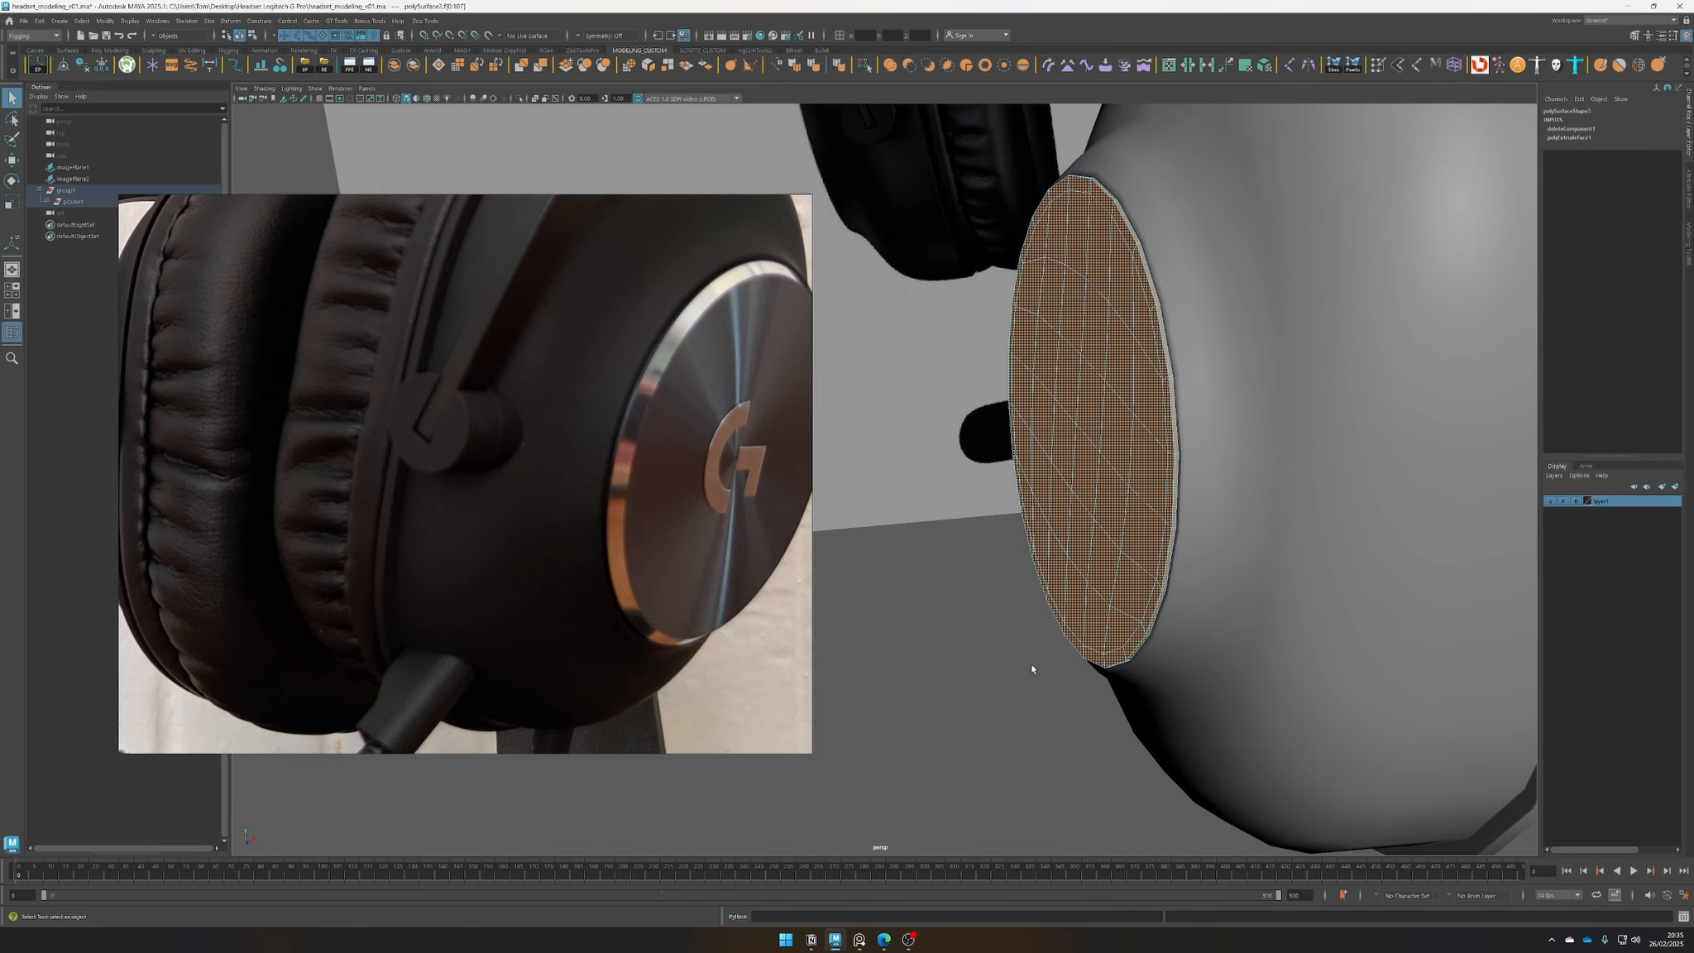
{"action": "key", "text": "ctrl+less"}
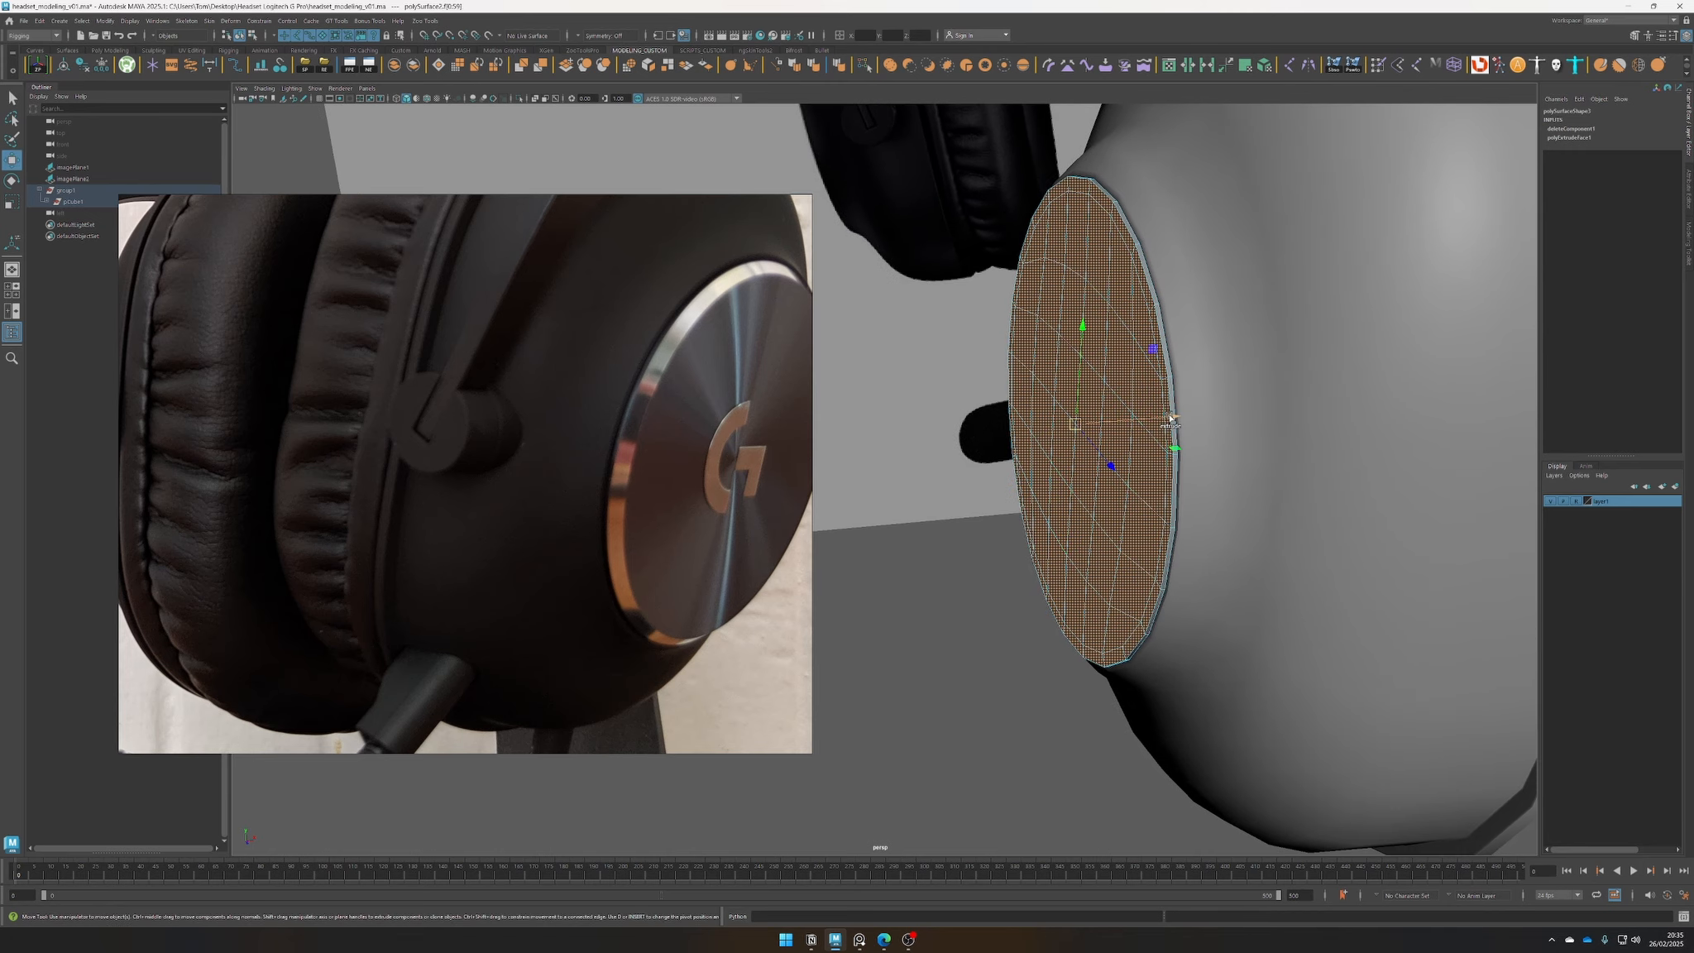
{"action": "key", "text": "ctrl+e"}
{"action": "left_click_drag", "start_coordinate": [1159, 424], "coordinate": [1154, 425]}
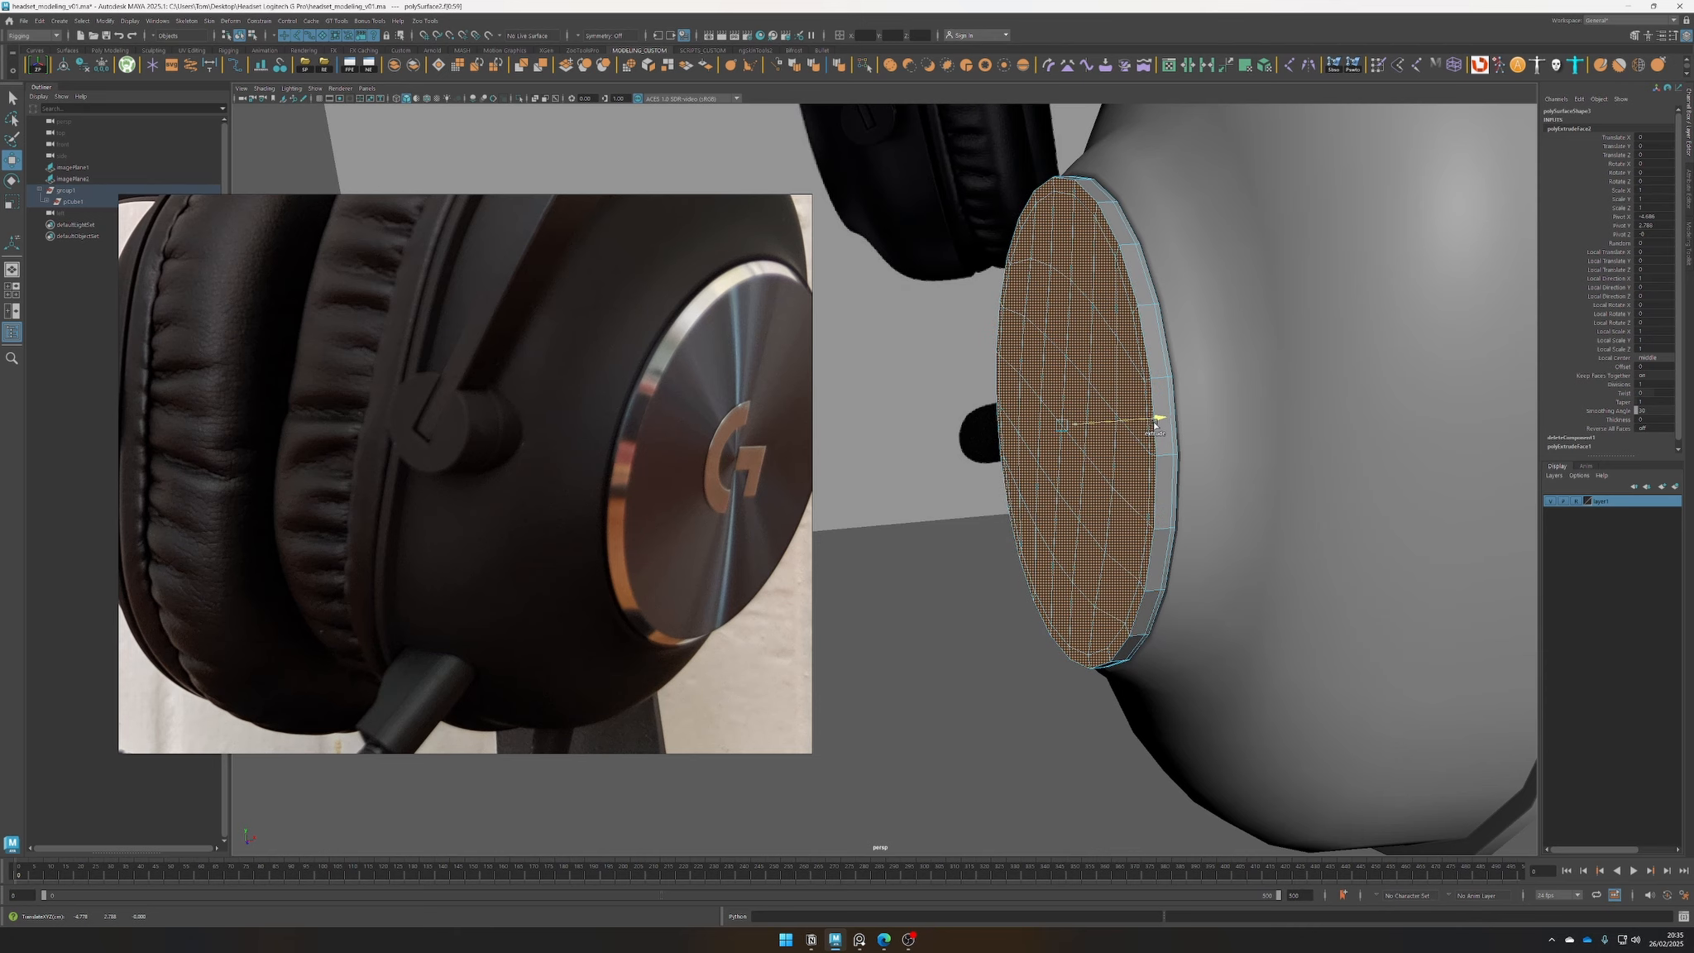
{"action": "key", "text": "r"}
{"action": "left_click_drag", "start_coordinate": [1063, 426], "coordinate": [1045, 441]}
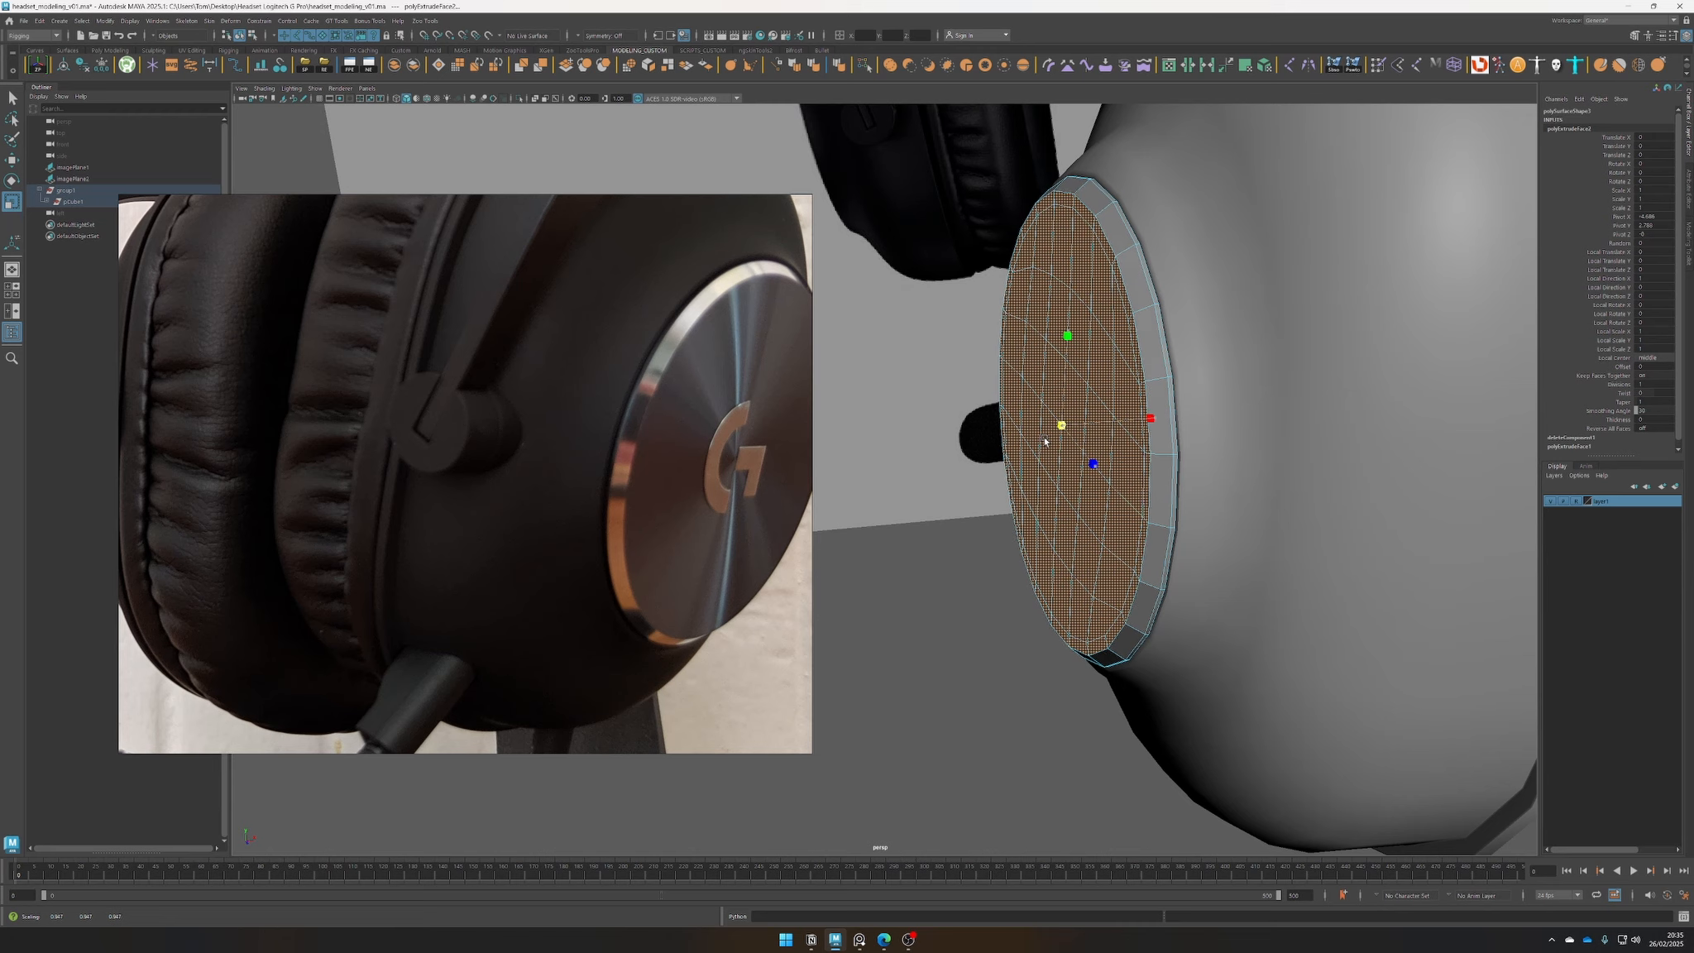
Bevel the edge loop around the disc's front face with a fraction of 0.29 and 2 segments
{"action": "left_click", "coordinate": [961, 646]}
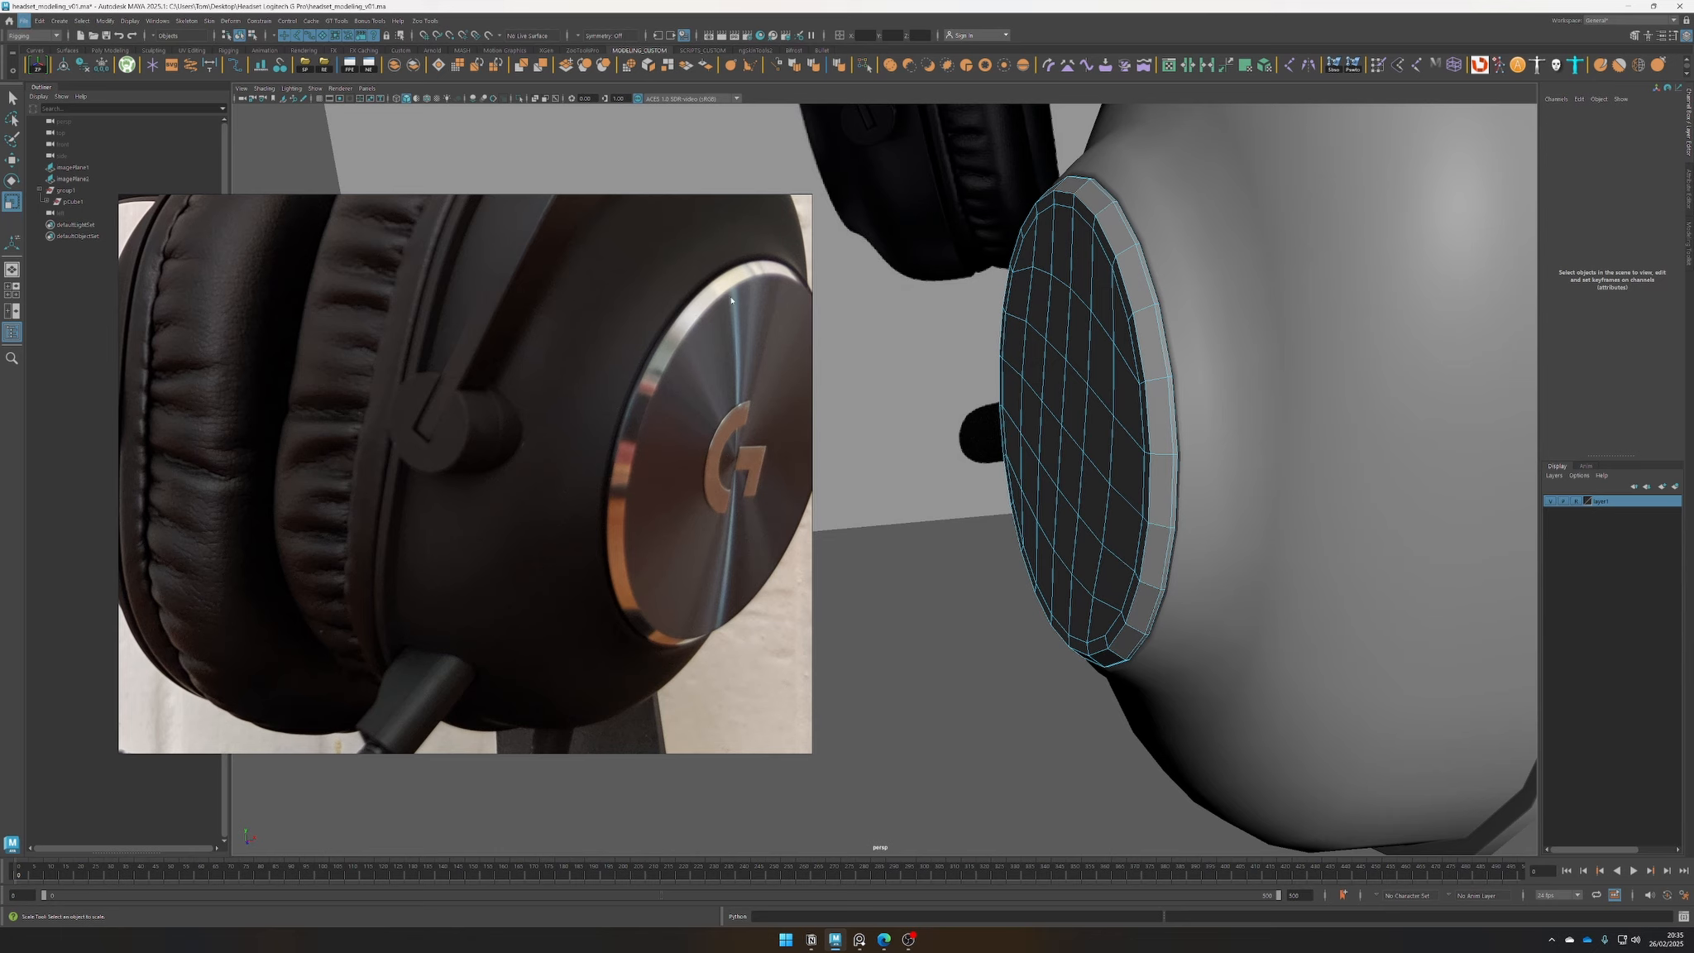
{"action": "double_click", "coordinate": [1148, 413]}
{"action": "key", "text": "ctrl+b"}
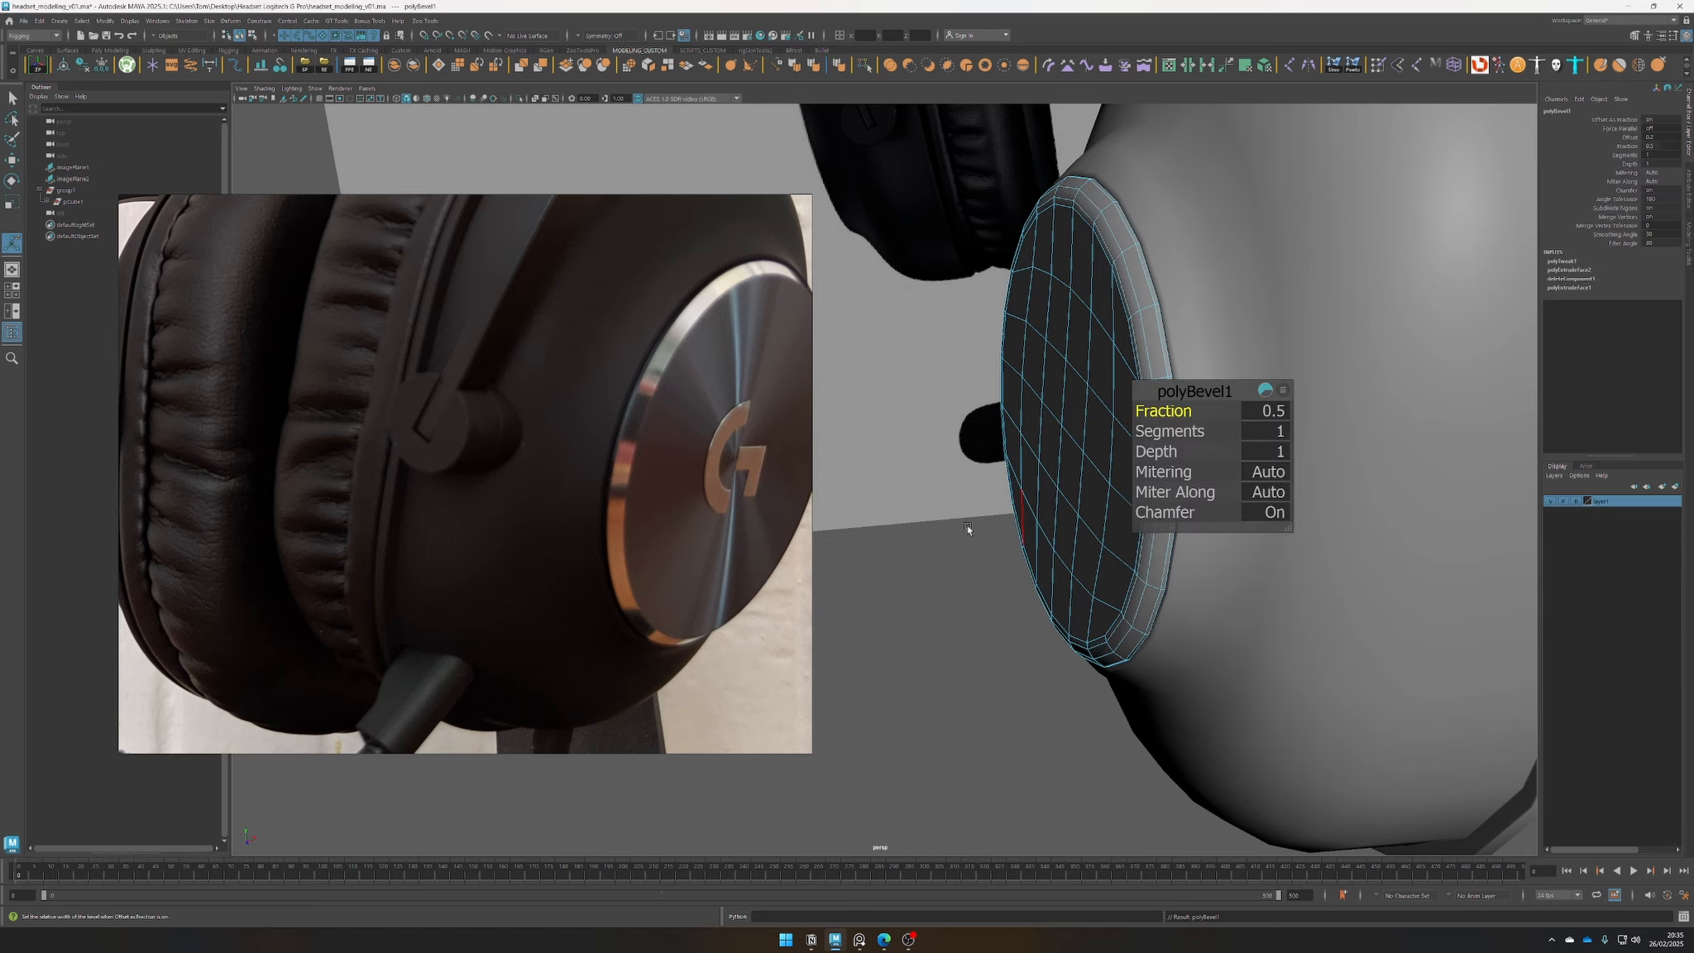
{"action": "right_click_drag", "start_coordinate": [967, 529], "coordinate": [1050, 521], "text": "alt"}
{"action": "left_click_drag", "start_coordinate": [1170, 431], "coordinate": [1162, 411]}
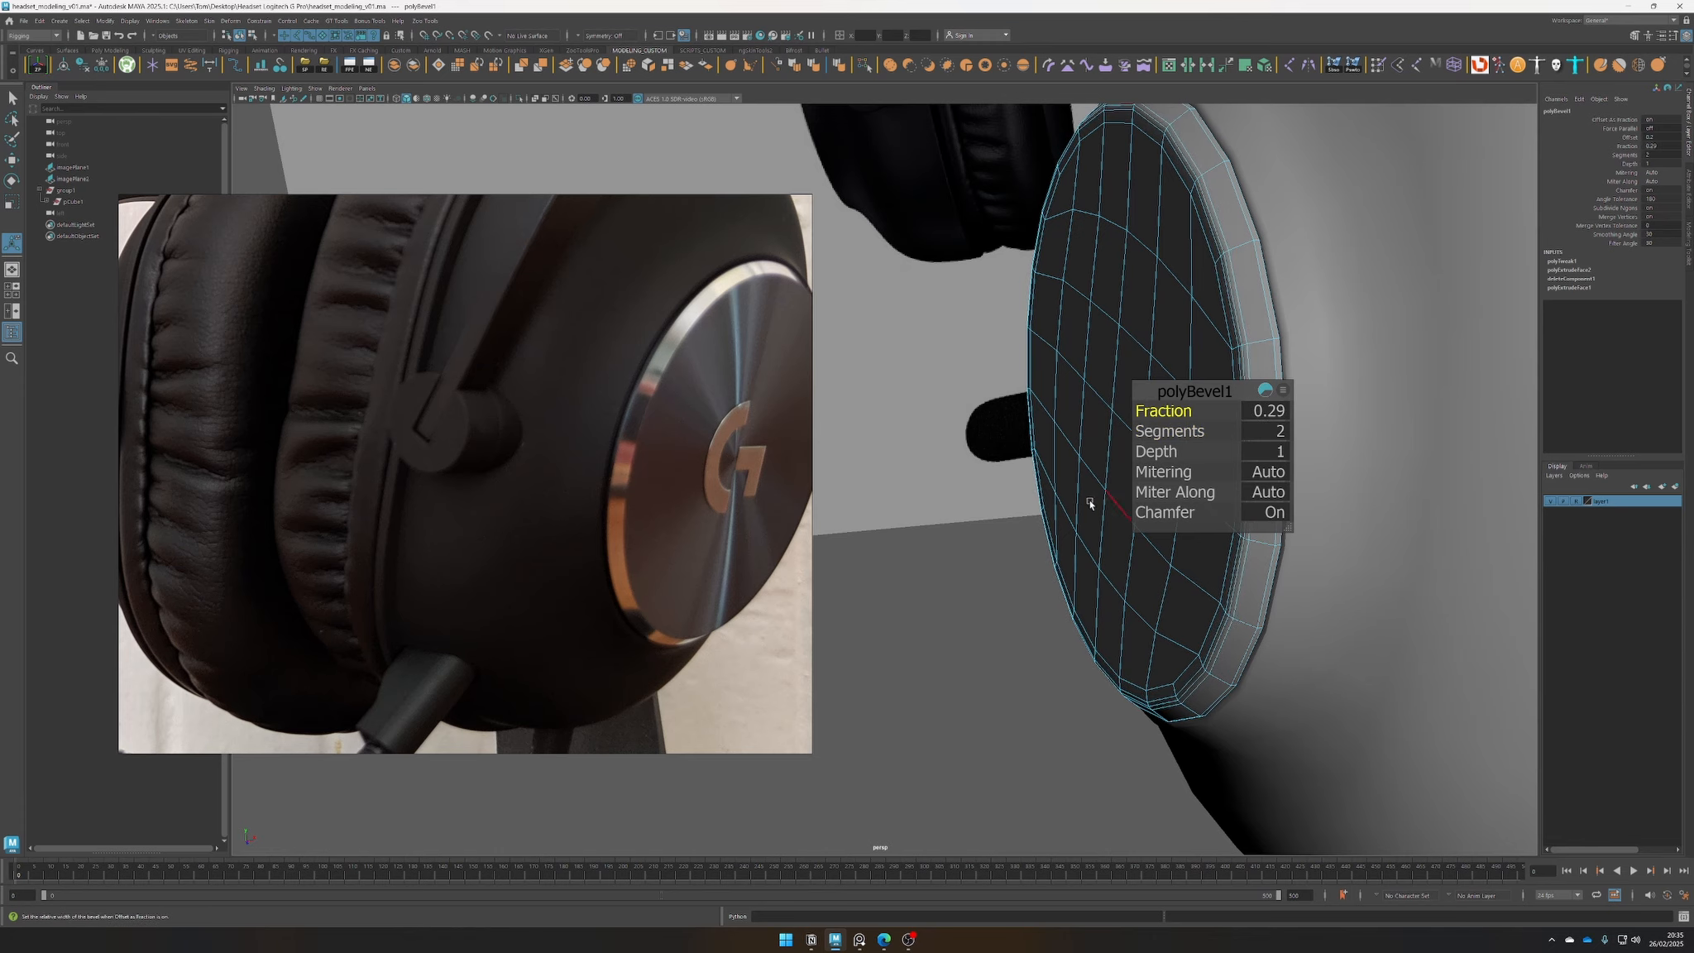
Bevel the edge loop at the disc's outer rim near the housing with a fraction of 0.39 and 2 segments
{"action": "left_click_drag", "start_coordinate": [1089, 501], "coordinate": [1097, 441], "text": "alt"}
{"action": "left_click", "coordinate": [1097, 441]}
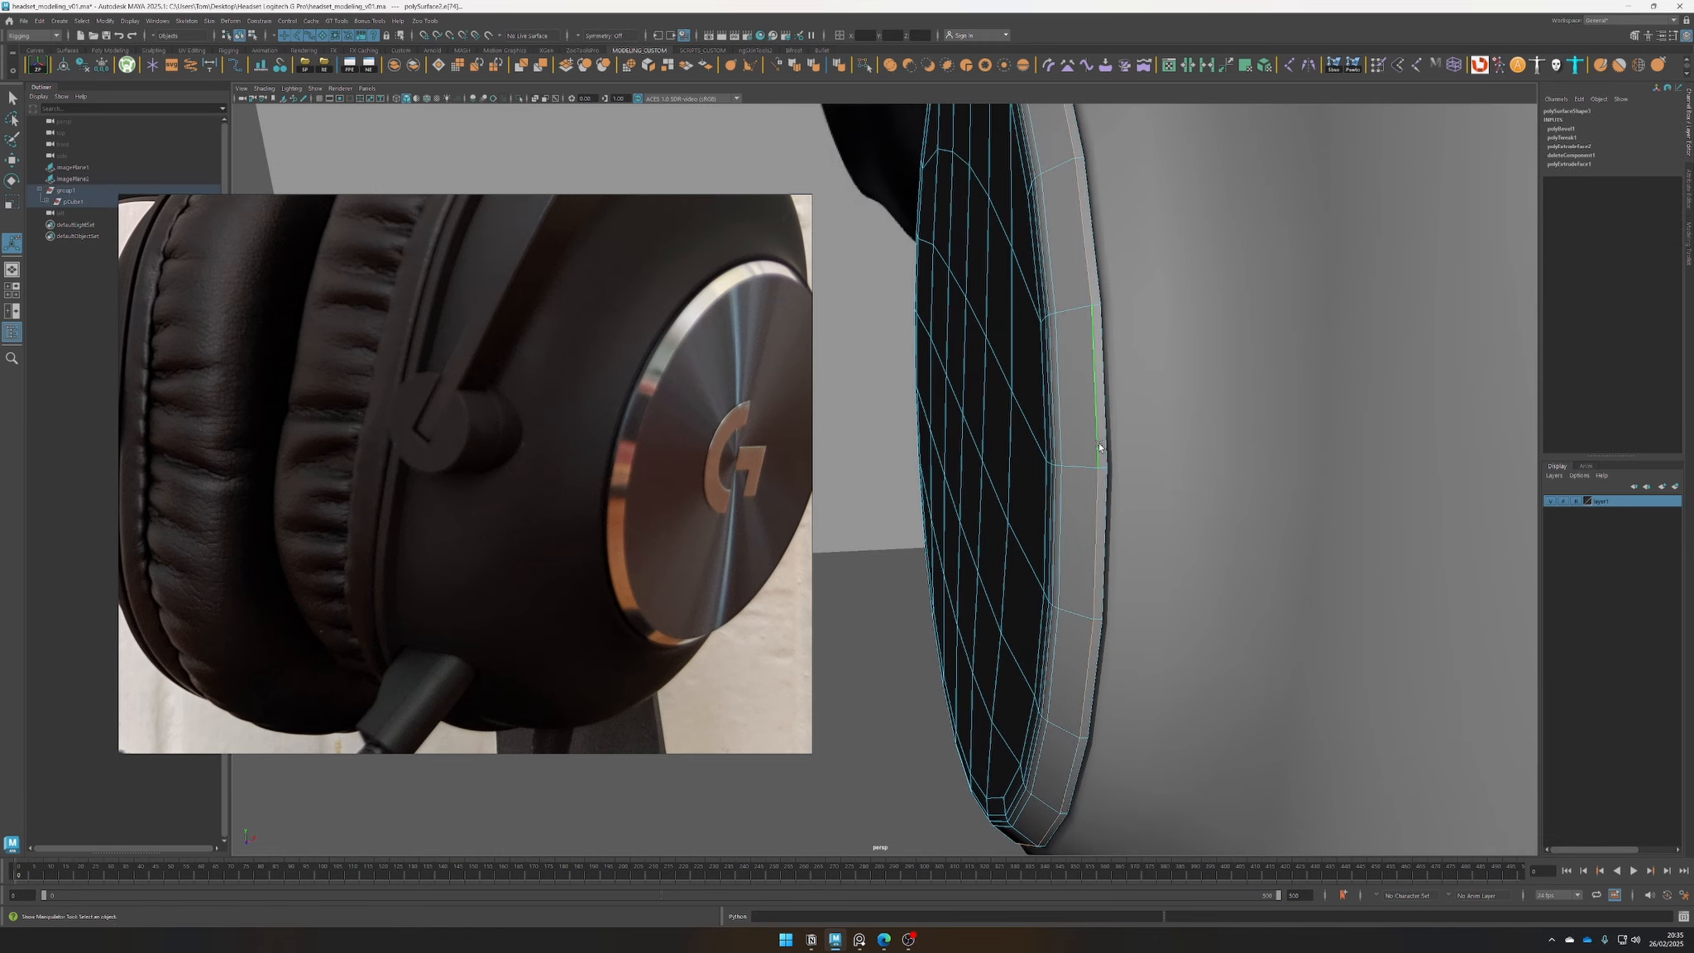
{"action": "left_click", "coordinate": [1106, 448]}
{"action": "key", "text": "ctrl+b"}
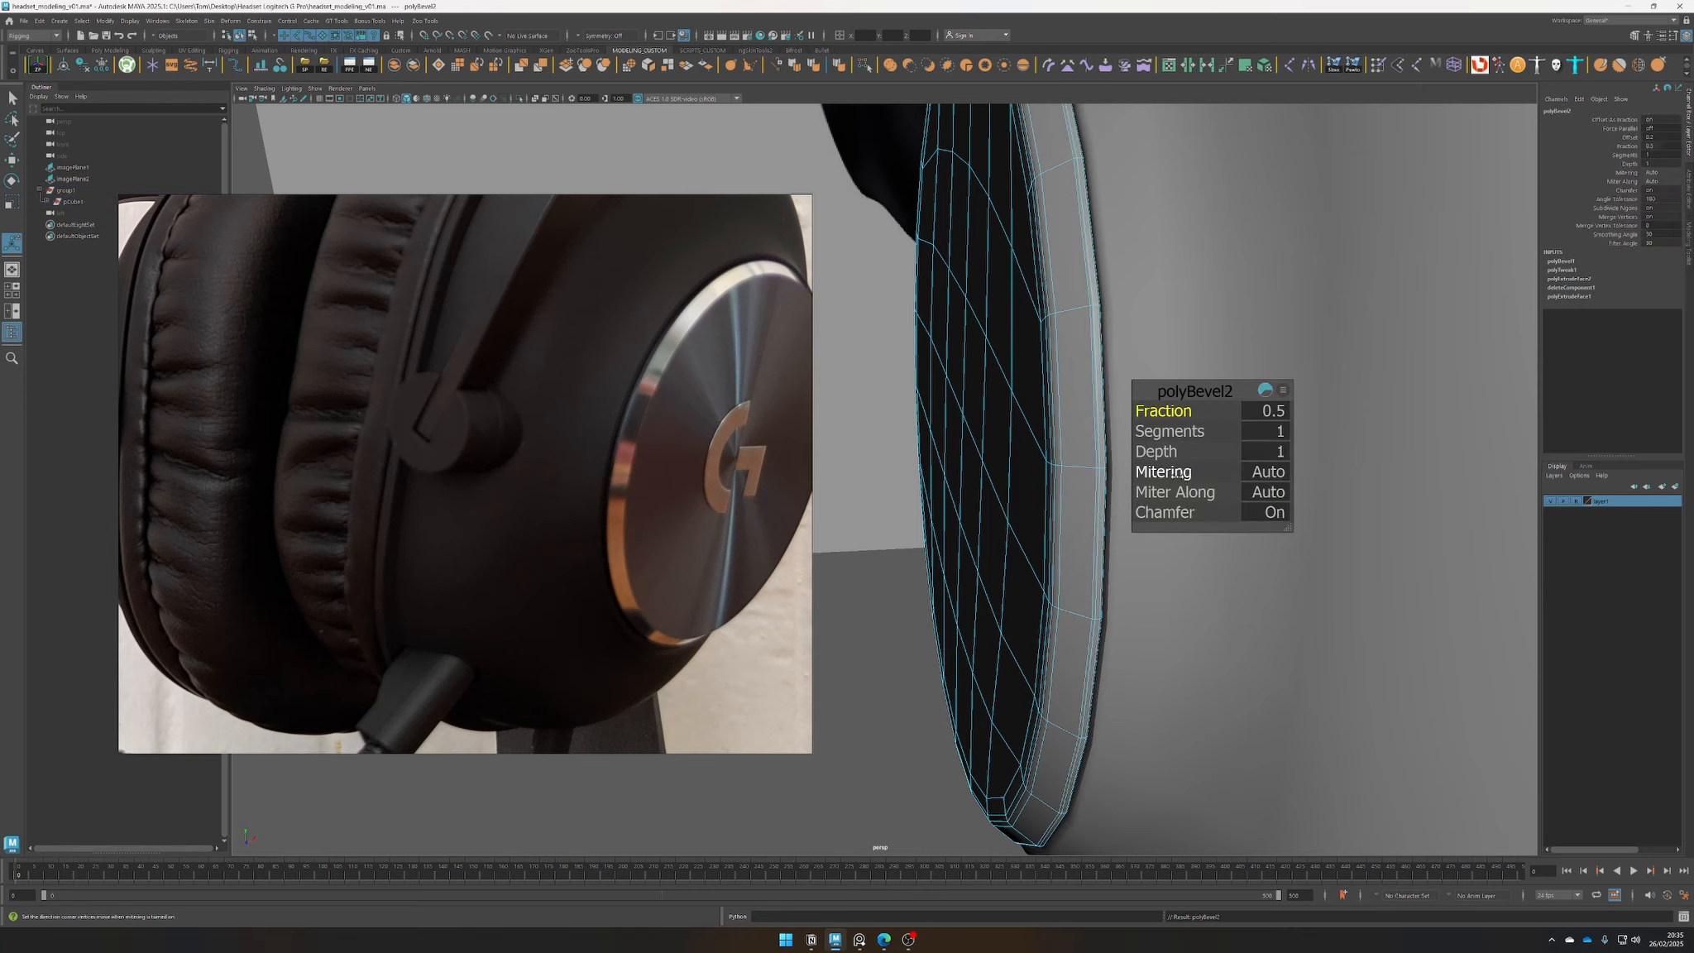
{"action": "left_click_drag", "start_coordinate": [1181, 411], "coordinate": [1173, 412]}
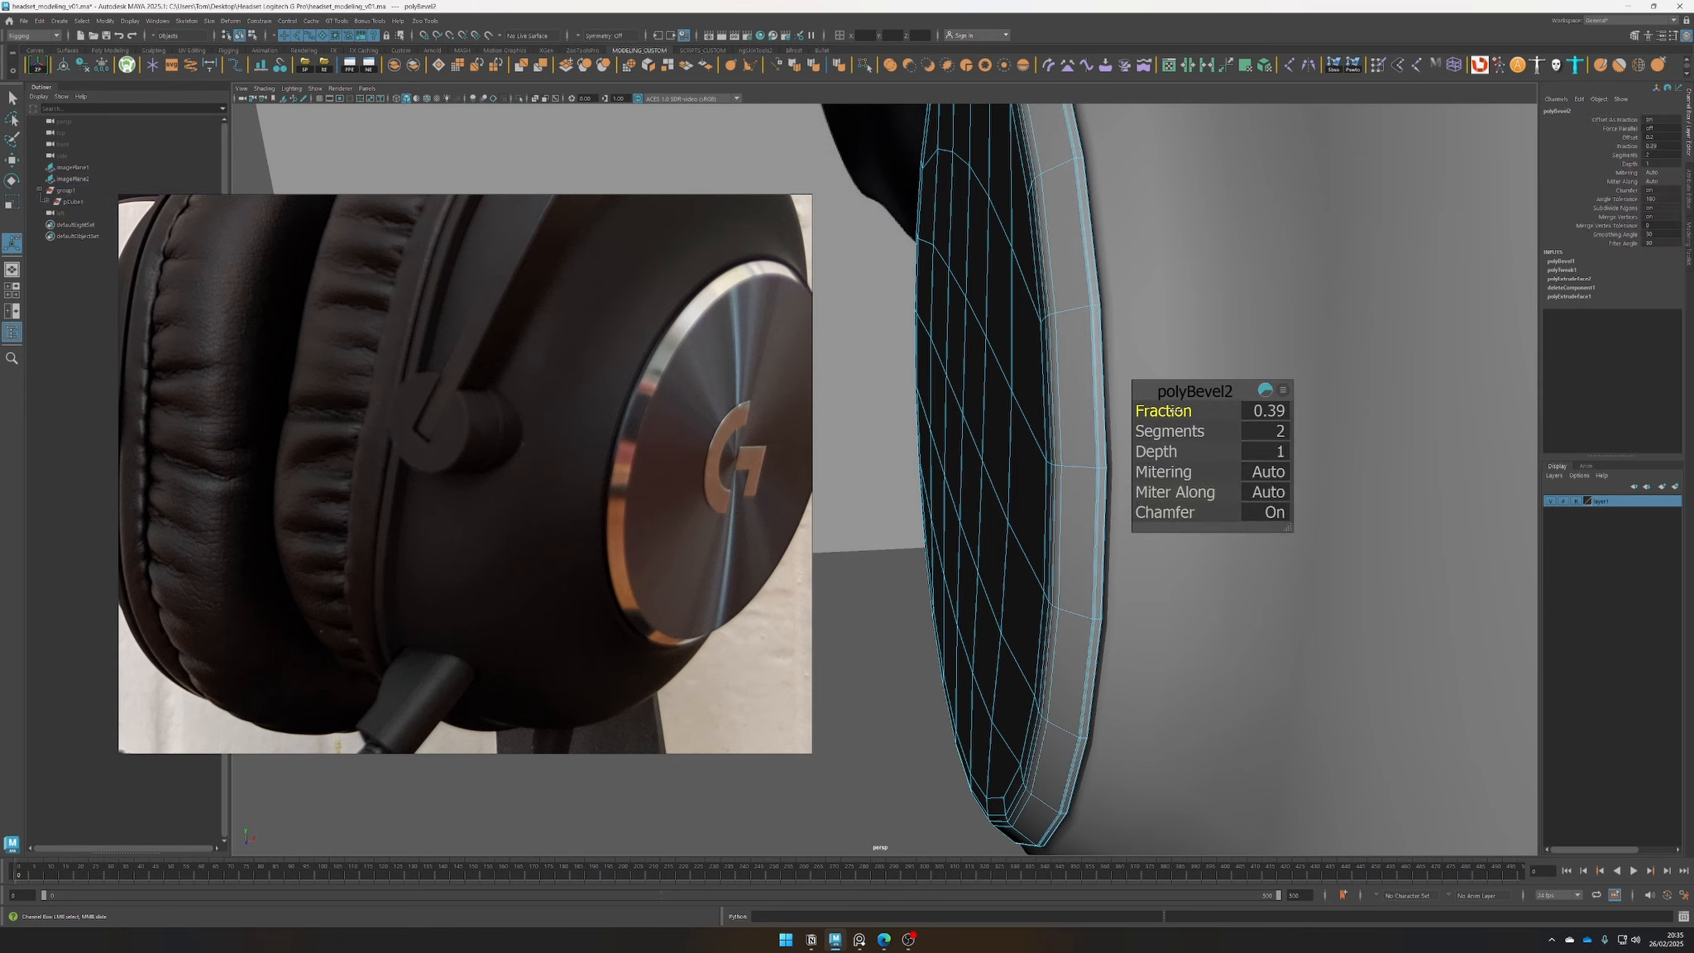
Return to object selection, select the disc, and move it along X to adjust its depth against the ear cup
{"action": "left_click_drag", "start_coordinate": [1063, 503], "coordinate": [1034, 466], "text": "alt"}
{"action": "right_click_drag", "start_coordinate": [1028, 459], "coordinate": [1076, 441]}
{"action": "right_click_drag", "start_coordinate": [1059, 445], "coordinate": [882, 659], "text": "alt"}
{"action": "left_click", "coordinate": [888, 786]}
{"action": "left_click_drag", "start_coordinate": [888, 786], "coordinate": [960, 532], "text": "alt"}
{"action": "left_click_drag", "start_coordinate": [960, 455], "coordinate": [1003, 520], "text": "alt"}
{"action": "left_click", "coordinate": [983, 516]}
{"action": "key", "text": "w"}
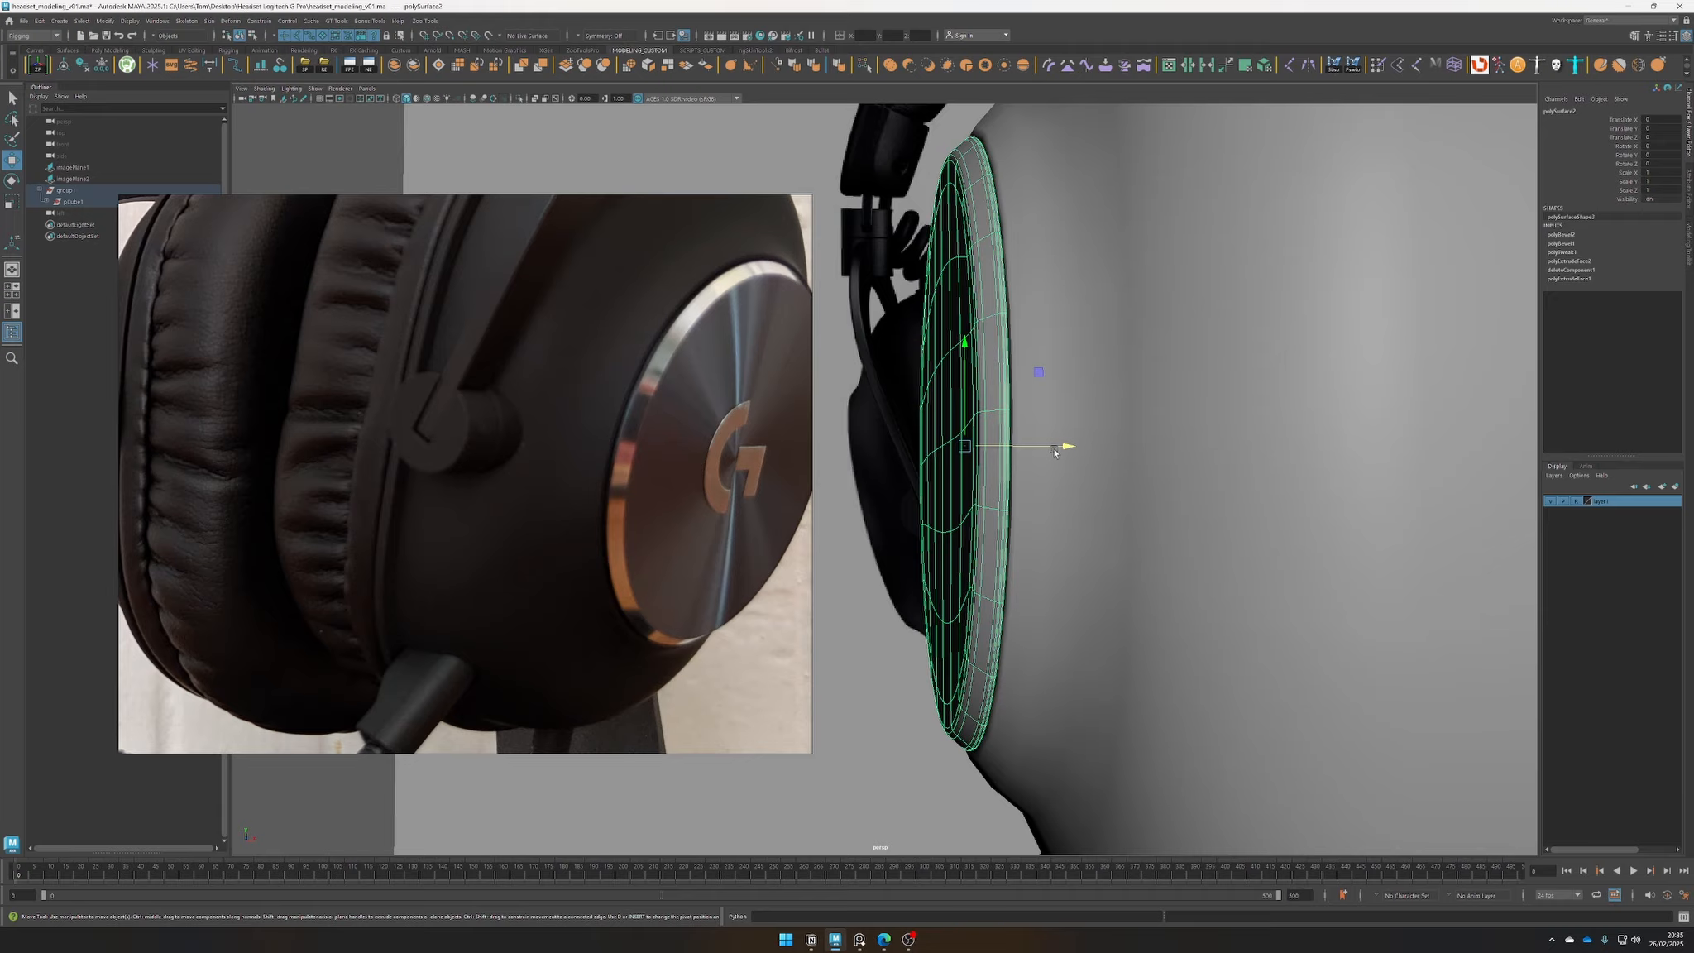
{"action": "left_click_drag", "start_coordinate": [1068, 447], "coordinate": [952, 538]}
Isolate the disc, select the face loop around its open back, and move it slightly along X to deepen the plate
{"action": "key", "text": "ctrl+1"}
{"action": "middle_click_drag", "start_coordinate": [952, 538], "coordinate": [1062, 510], "text": "alt"}
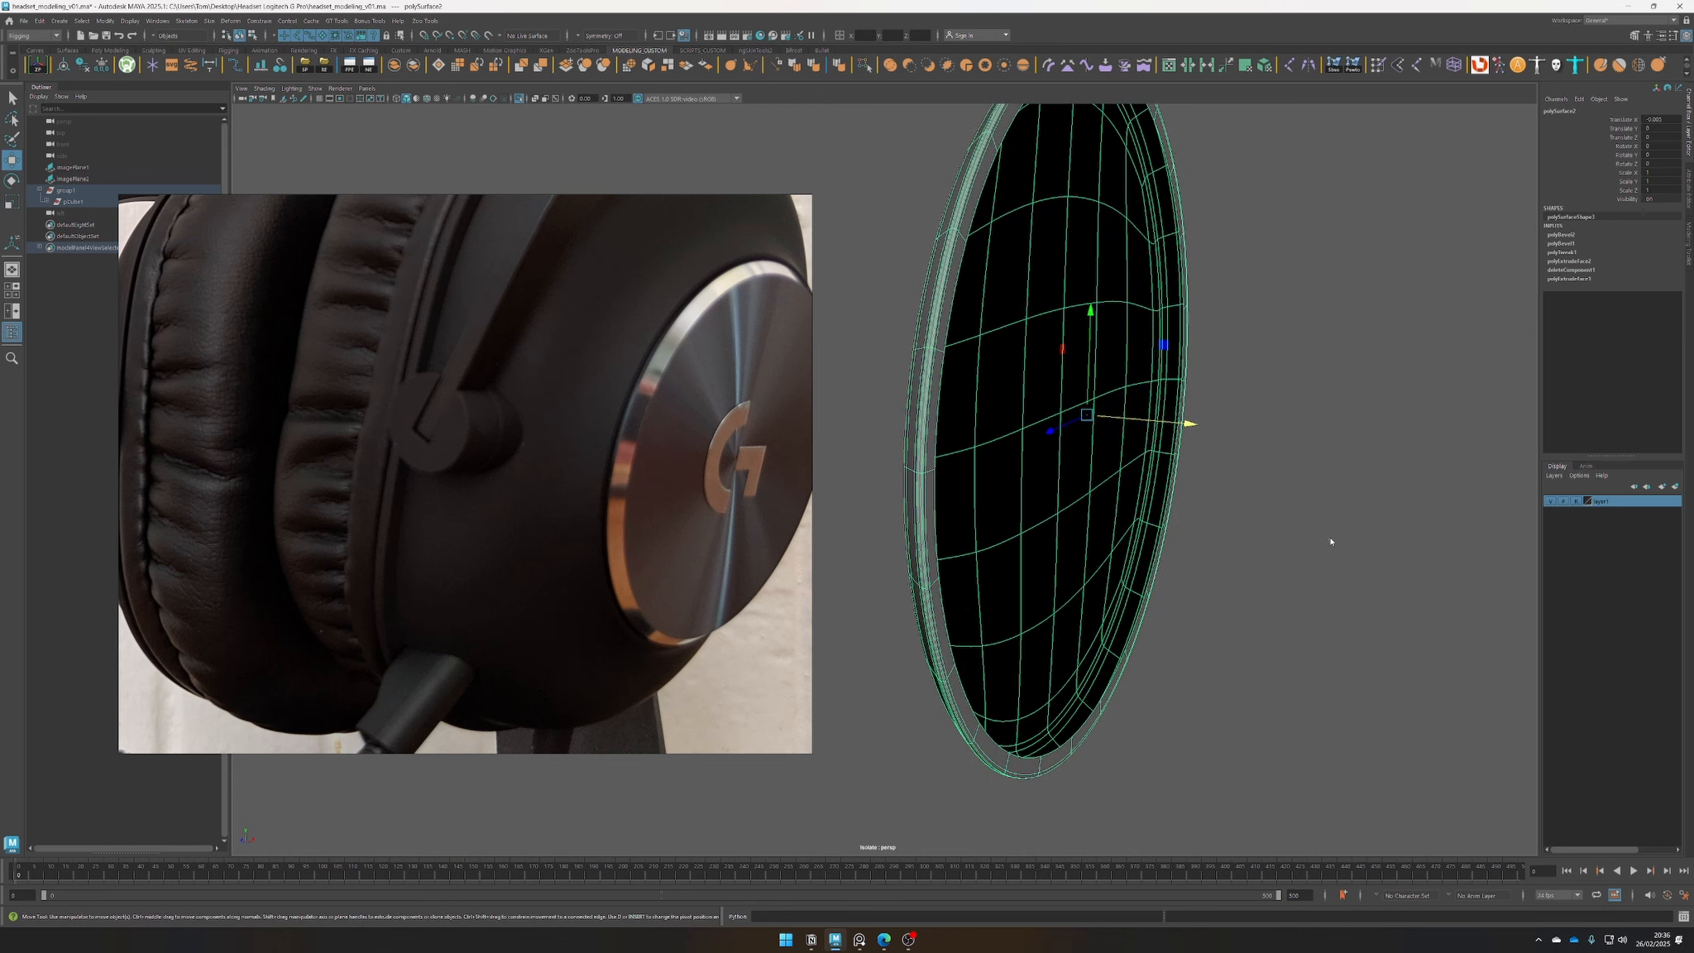
{"action": "right_click_drag", "start_coordinate": [1330, 541], "coordinate": [1335, 570]}
{"action": "left_click", "coordinate": [934, 563]}
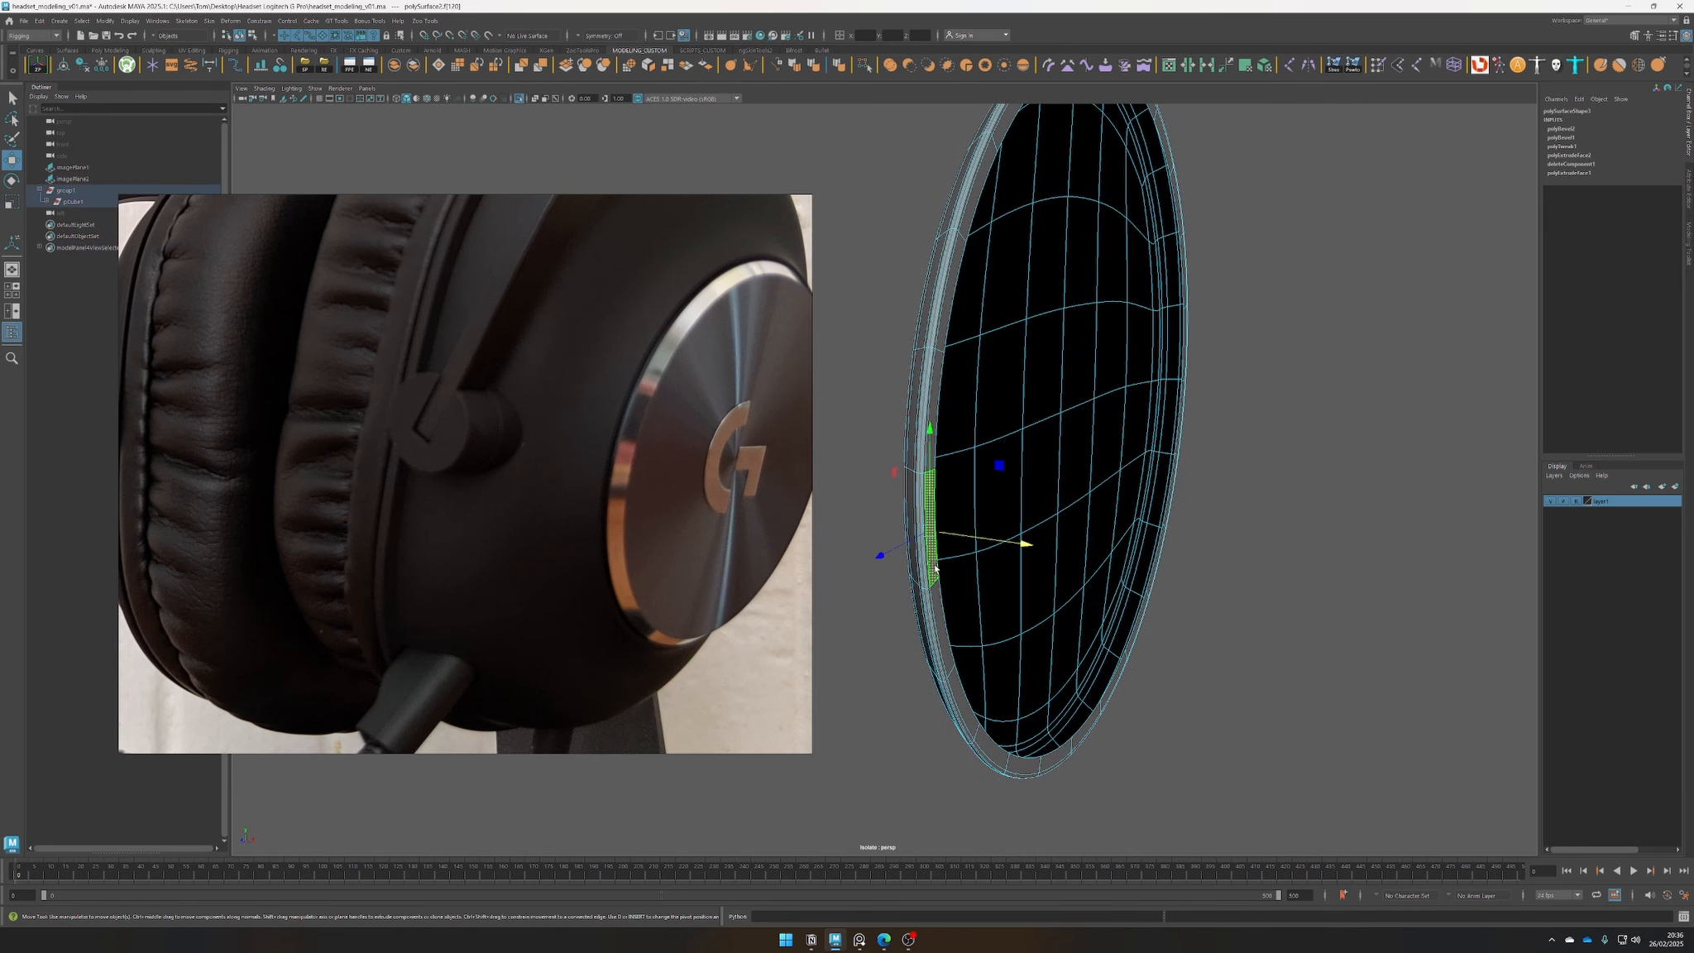
{"action": "double_click", "coordinate": [939, 595], "text": "shift"}
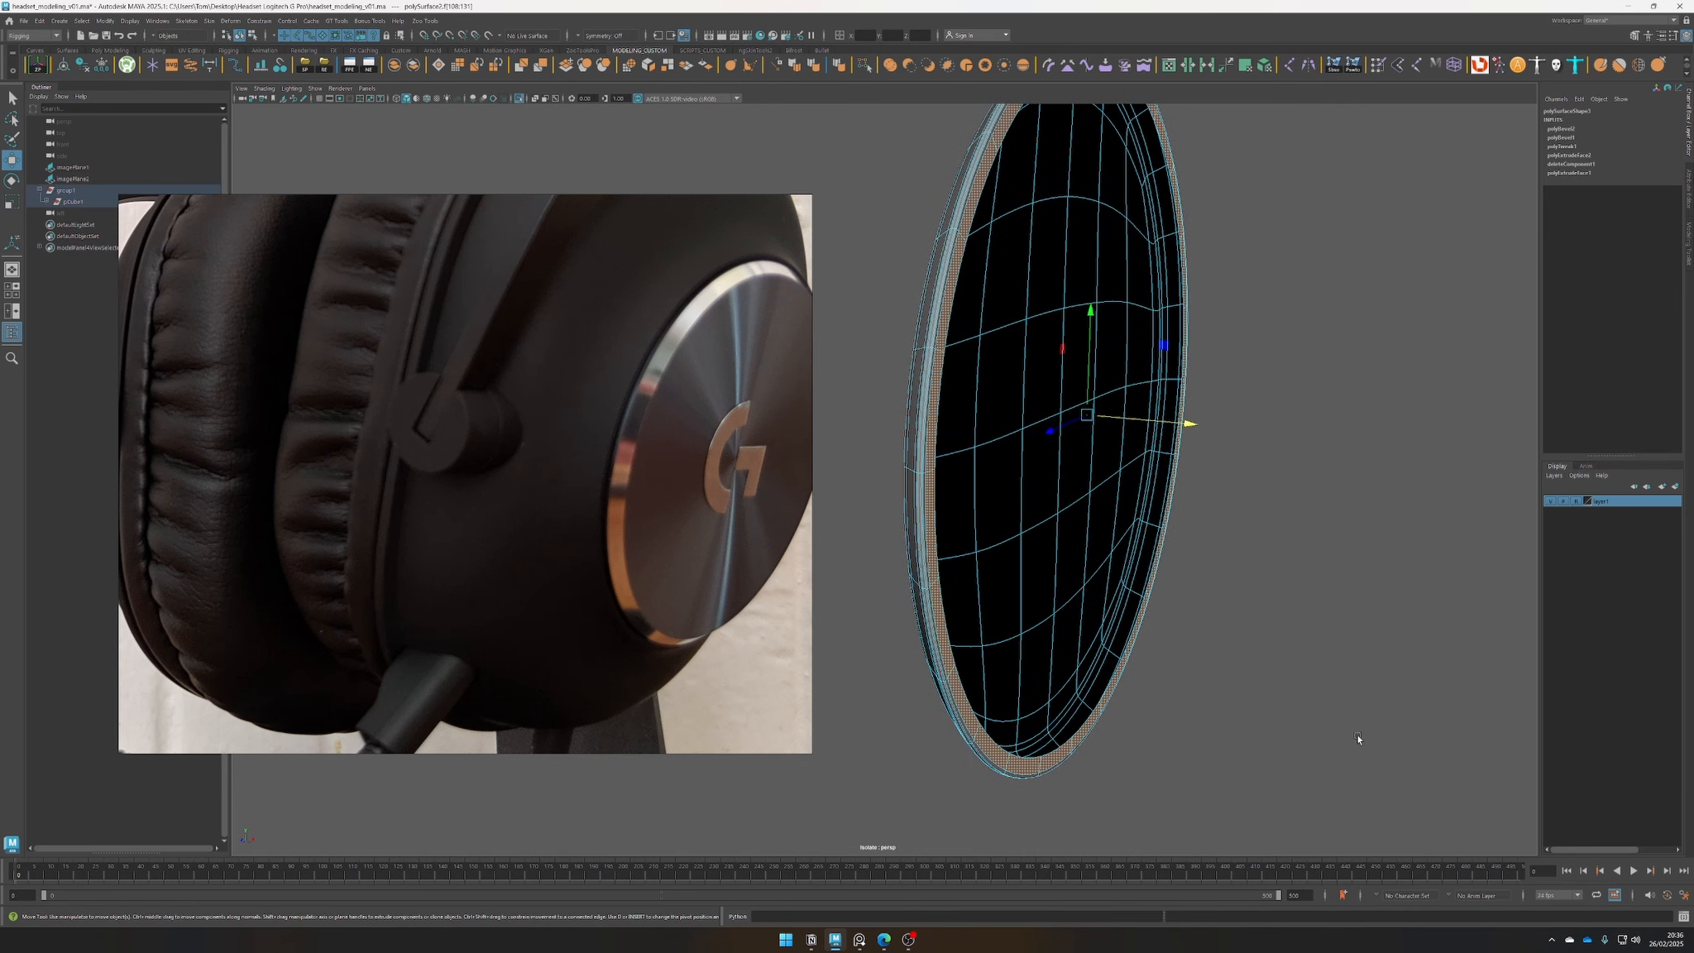
{"action": "key", "text": "shift+period"}
{"action": "left_click_drag", "start_coordinate": [1356, 733], "coordinate": [1231, 562], "text": "alt"}
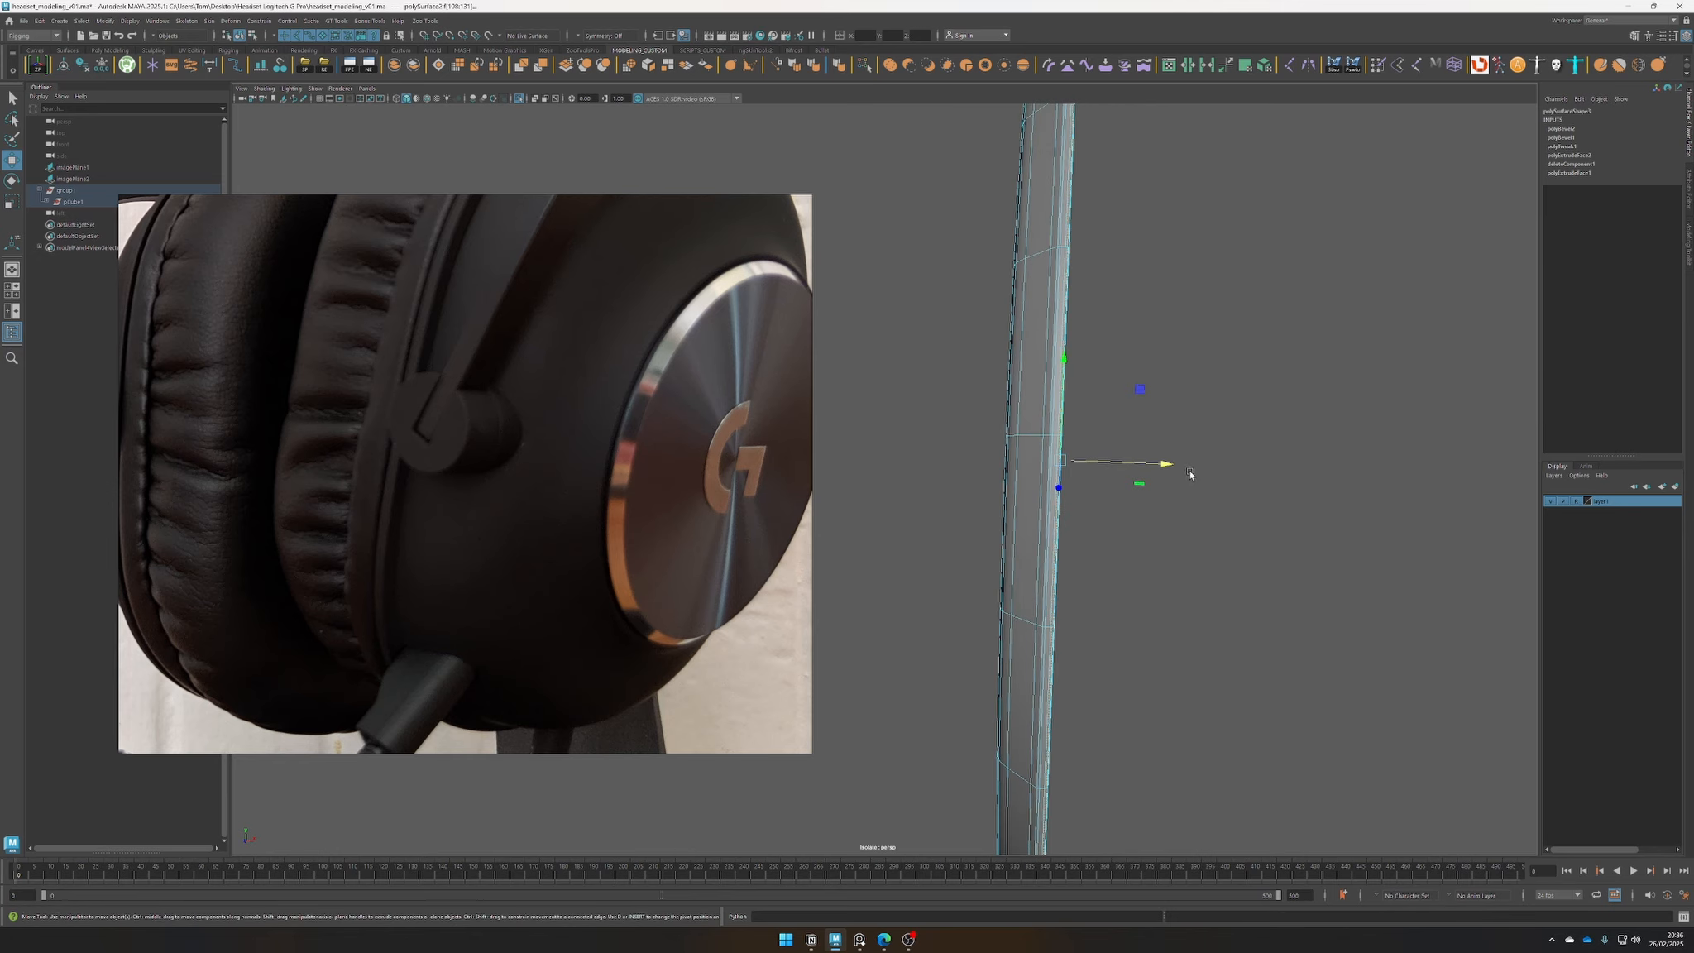
{"action": "left_click_drag", "start_coordinate": [1167, 461], "coordinate": [1171, 465]}
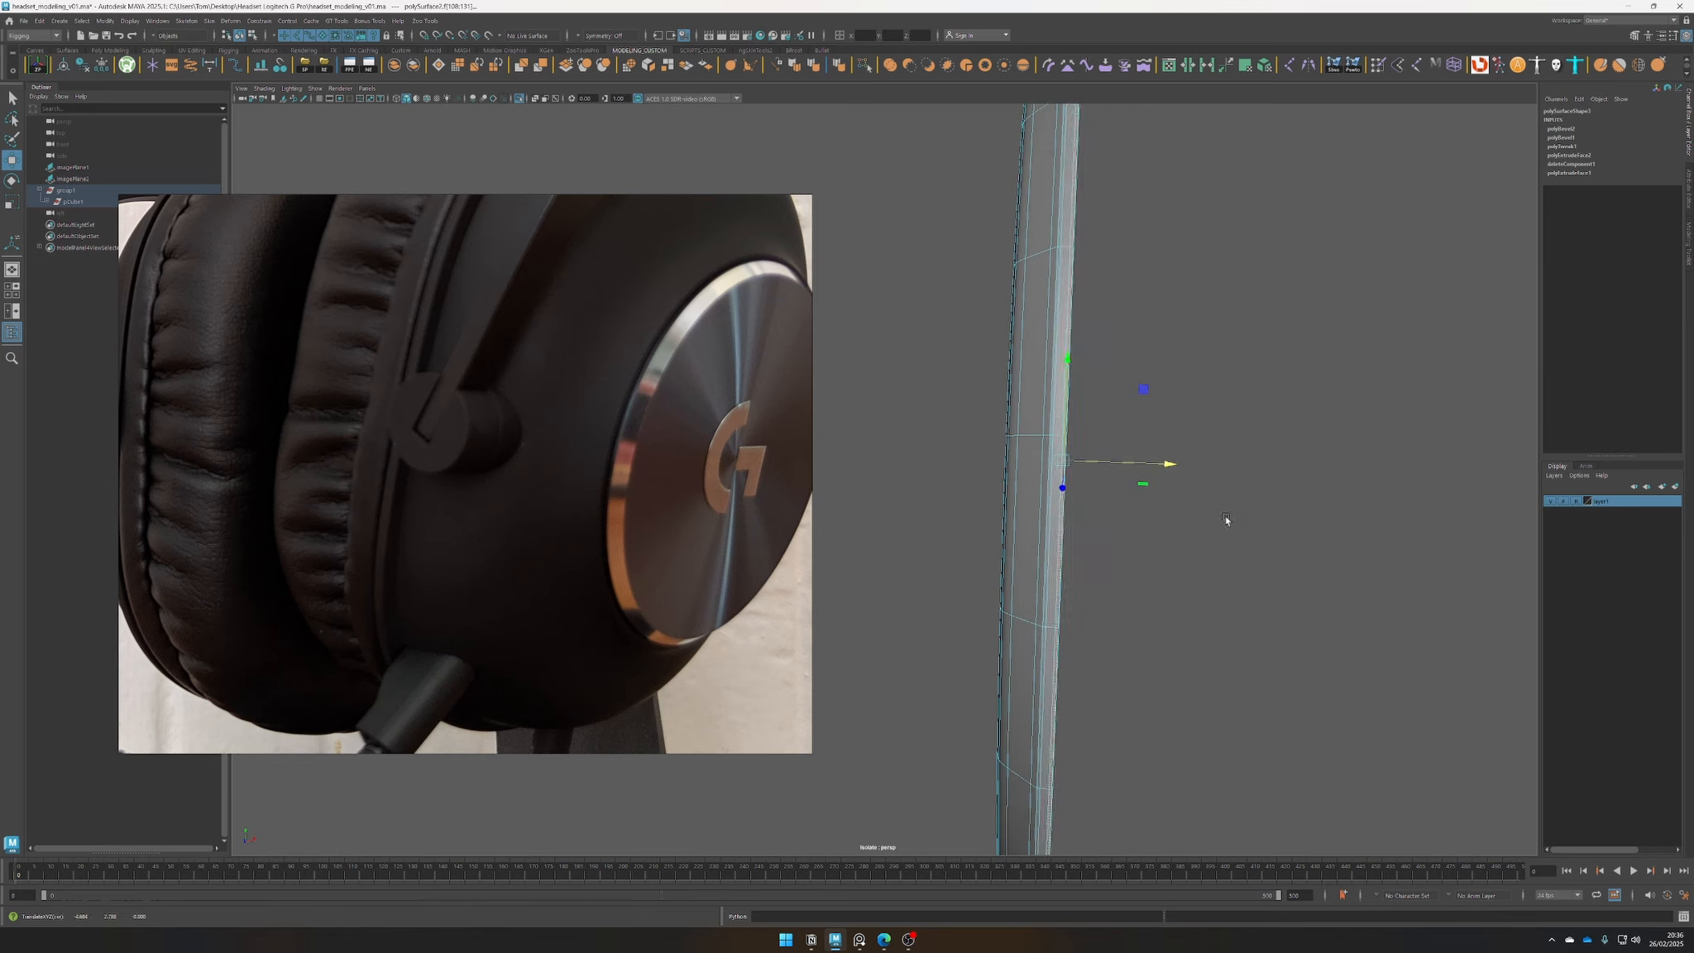
{"action": "left_click_drag", "start_coordinate": [1226, 514], "coordinate": [1183, 553], "text": "alt"}
{"action": "right_click_drag", "start_coordinate": [1191, 557], "coordinate": [1255, 530]}
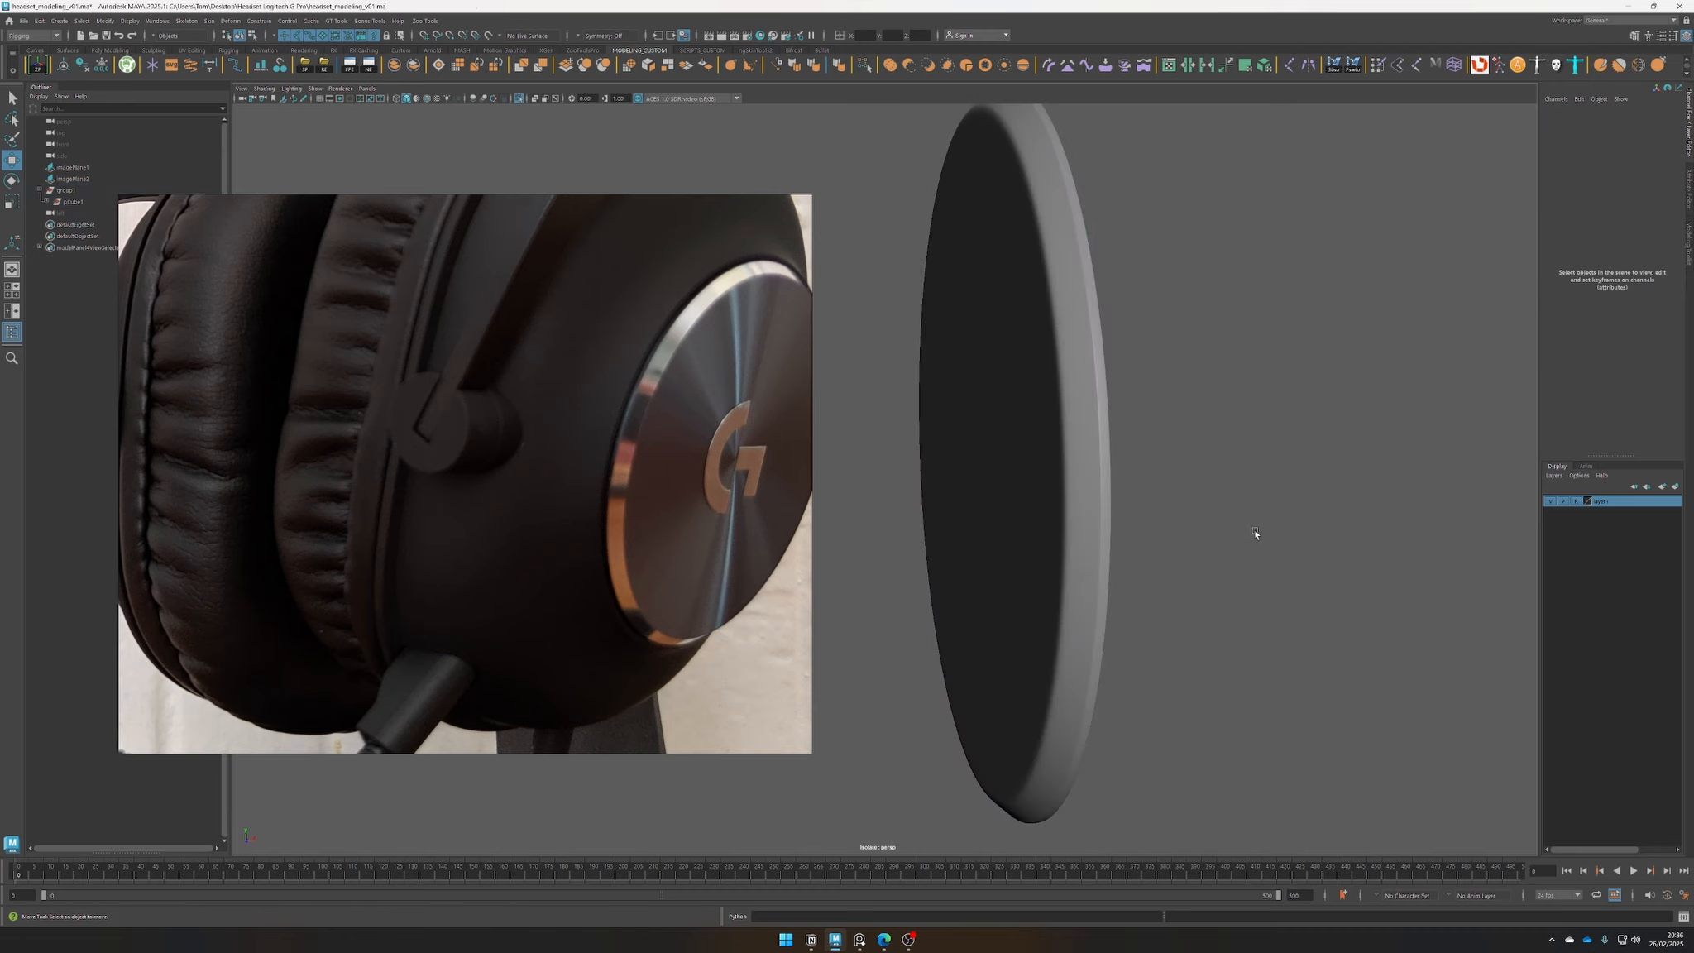
Show the full scene again, move the disc along X to seat it against the ear cup, and save the scene
{"action": "key", "text": "ctrl+1"}
{"action": "scroll", "coordinate": [1277, 661], "scroll_direction": "down", "scroll_amount": 2}
{"action": "left_click", "coordinate": [1052, 563]}
{"action": "left_click_drag", "start_coordinate": [1054, 570], "coordinate": [1040, 538], "text": "alt"}
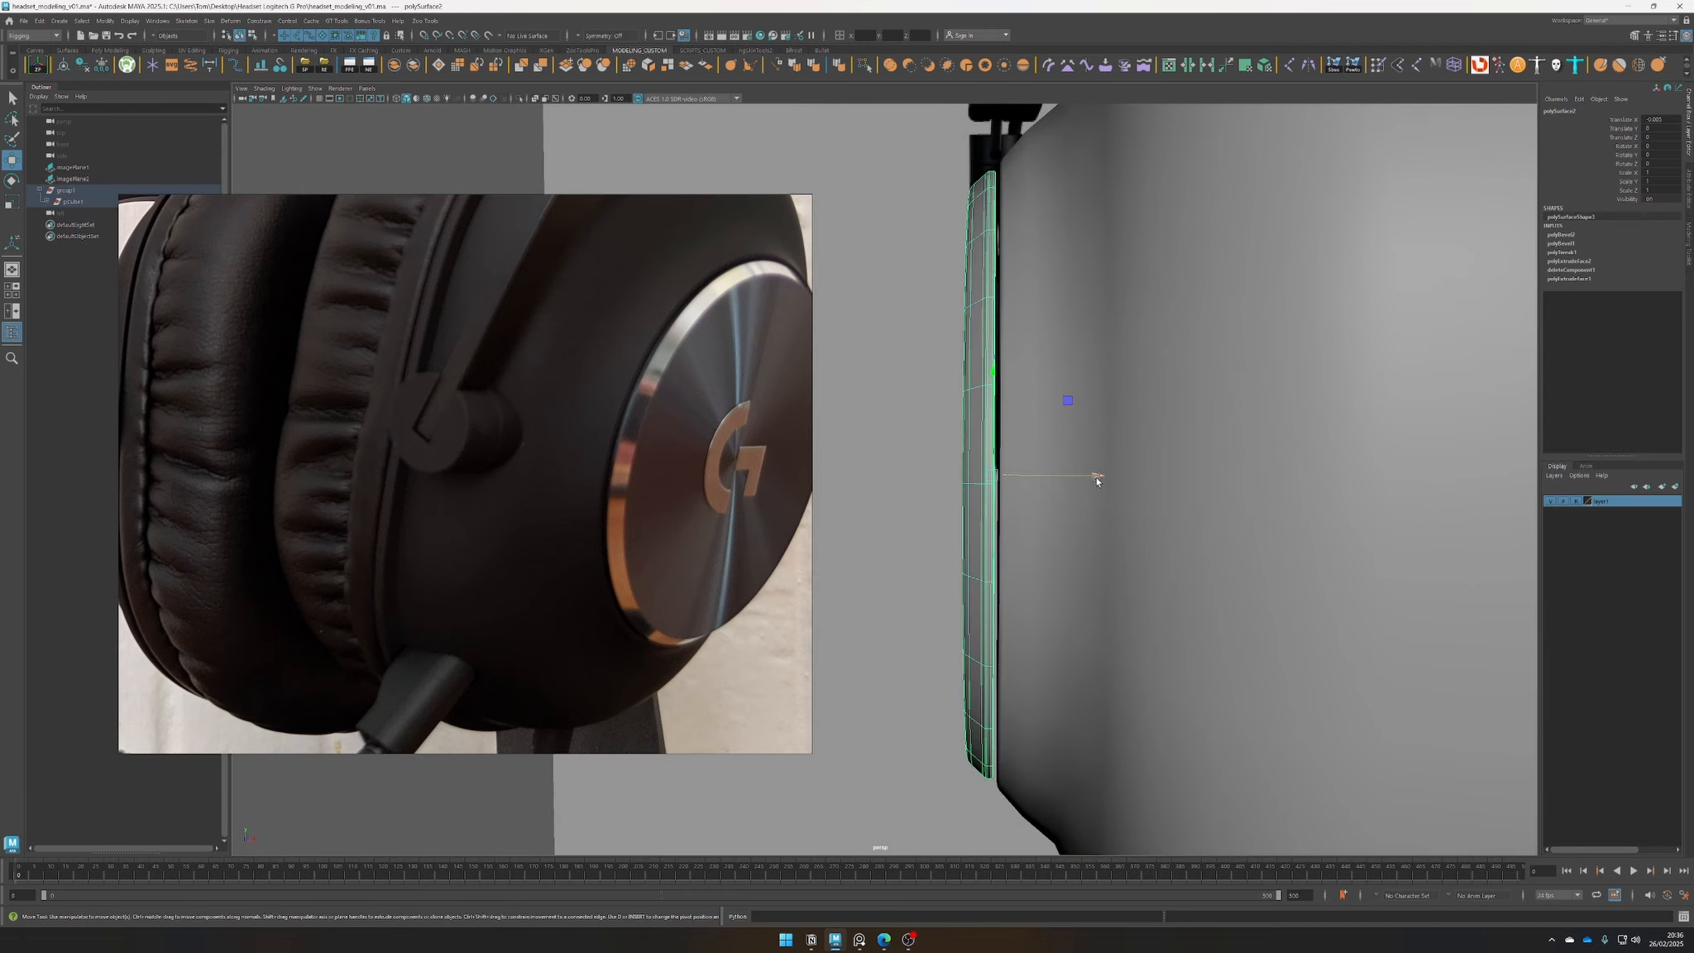
{"action": "left_click_drag", "start_coordinate": [1096, 481], "coordinate": [1043, 578]}
{"action": "left_click", "coordinate": [1100, 626]}
{"action": "left_click", "coordinate": [1459, 611]}
{"action": "mouse_move", "coordinate": [1044, 577]}
{"action": "right_mouse_down", "text": "alt"}
{"action": "mouse_move", "coordinate": [945, 584]}
{"action": "mouse_move", "coordinate": [1025, 597]}
{"action": "right_mouse_up", "text": "alt"}
{"action": "left_click_drag", "start_coordinate": [1026, 597], "coordinate": [931, 632], "text": "alt"}
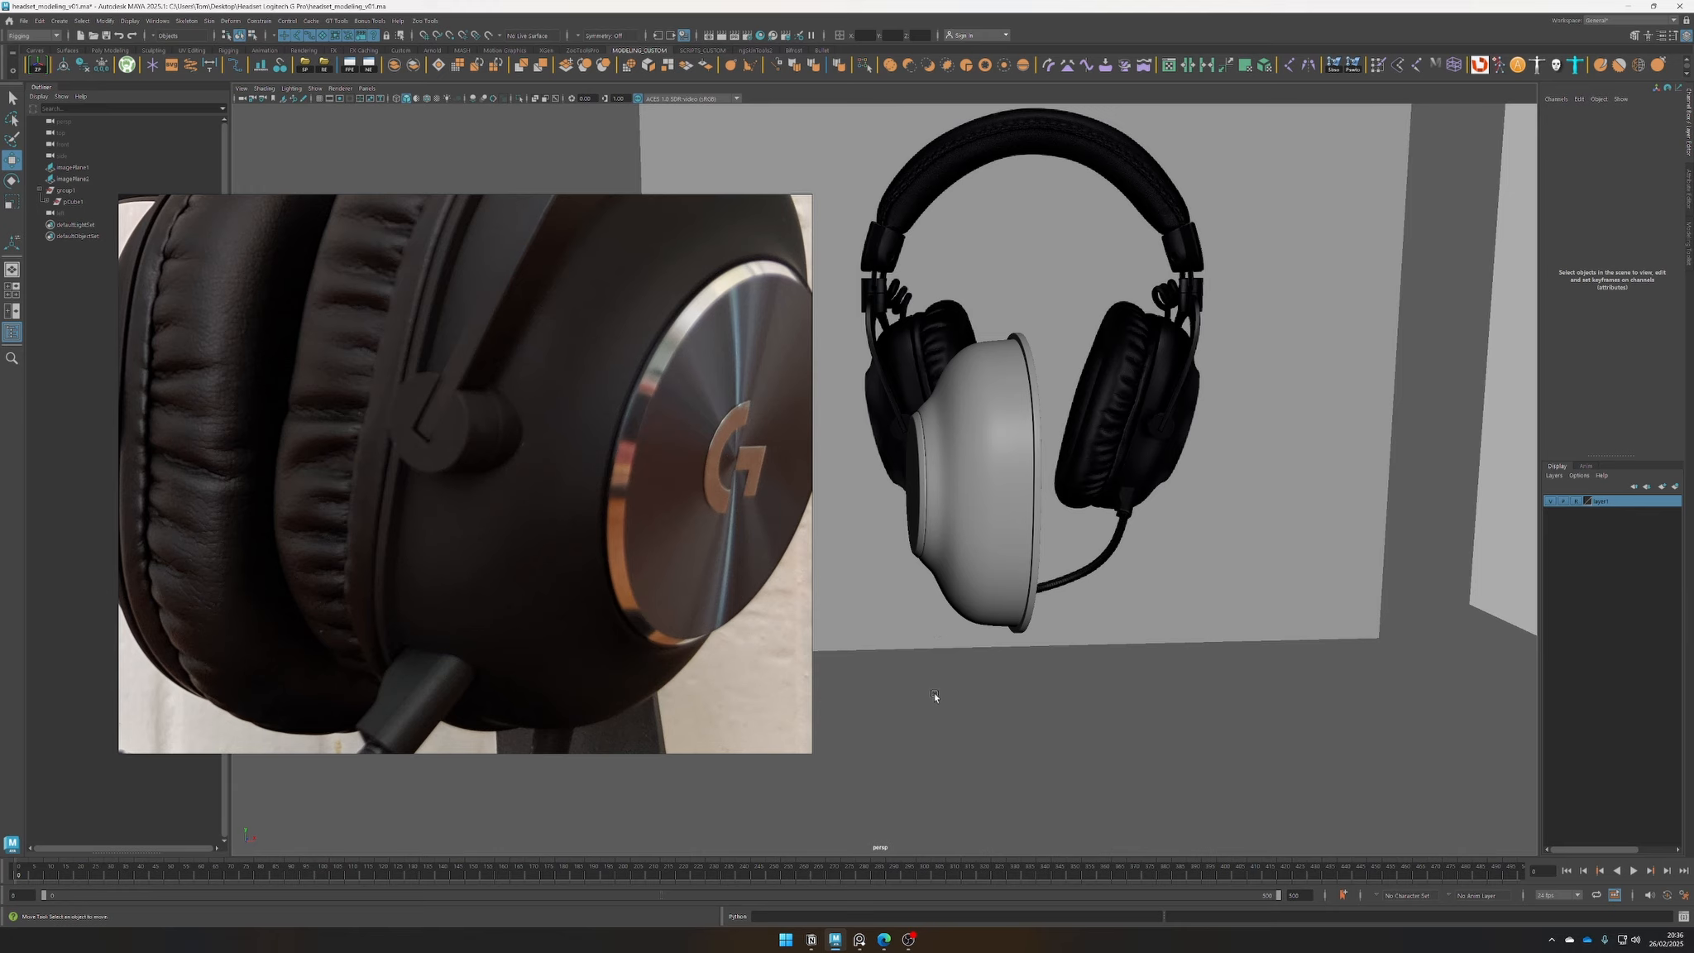
{"action": "key", "text": "ctrl+s"}
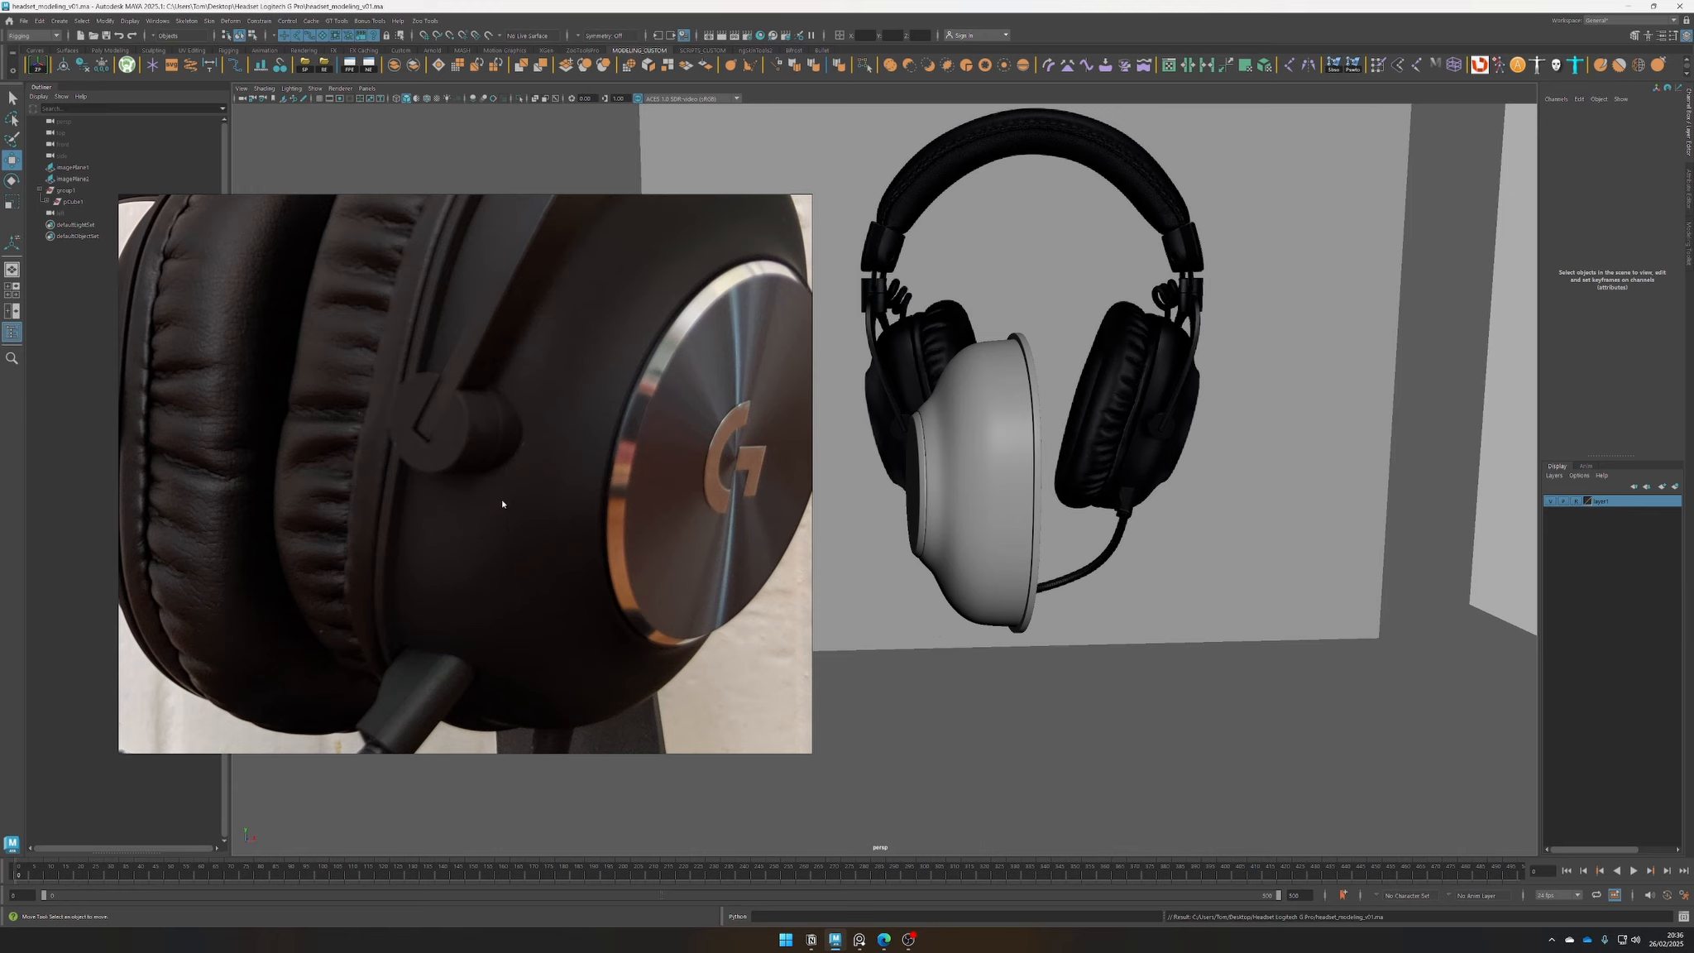
Examine the ear cup and its metal disc in the white-background headset photo on the reference board
{"action": "scroll", "coordinate": [502, 503], "scroll_direction": "down", "scroll_amount": 7}
{"action": "middle_click_drag", "start_coordinate": [650, 733], "coordinate": [652, 541]}
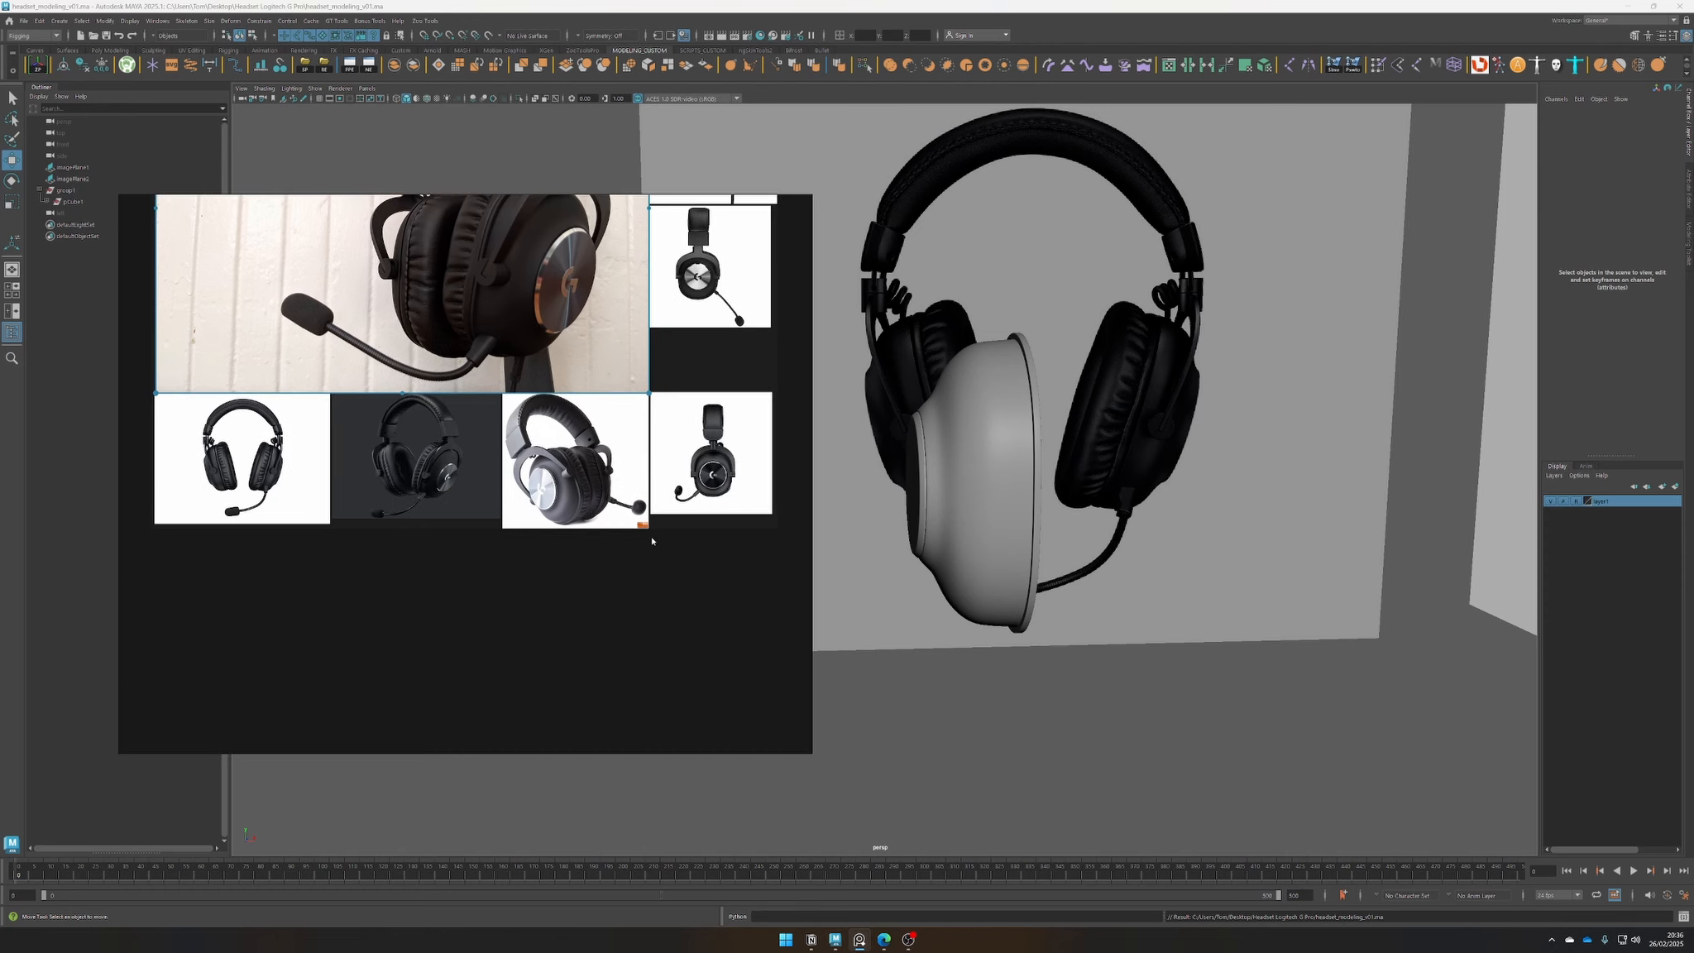
{"action": "scroll", "coordinate": [579, 488], "scroll_direction": "up", "scroll_amount": 5}
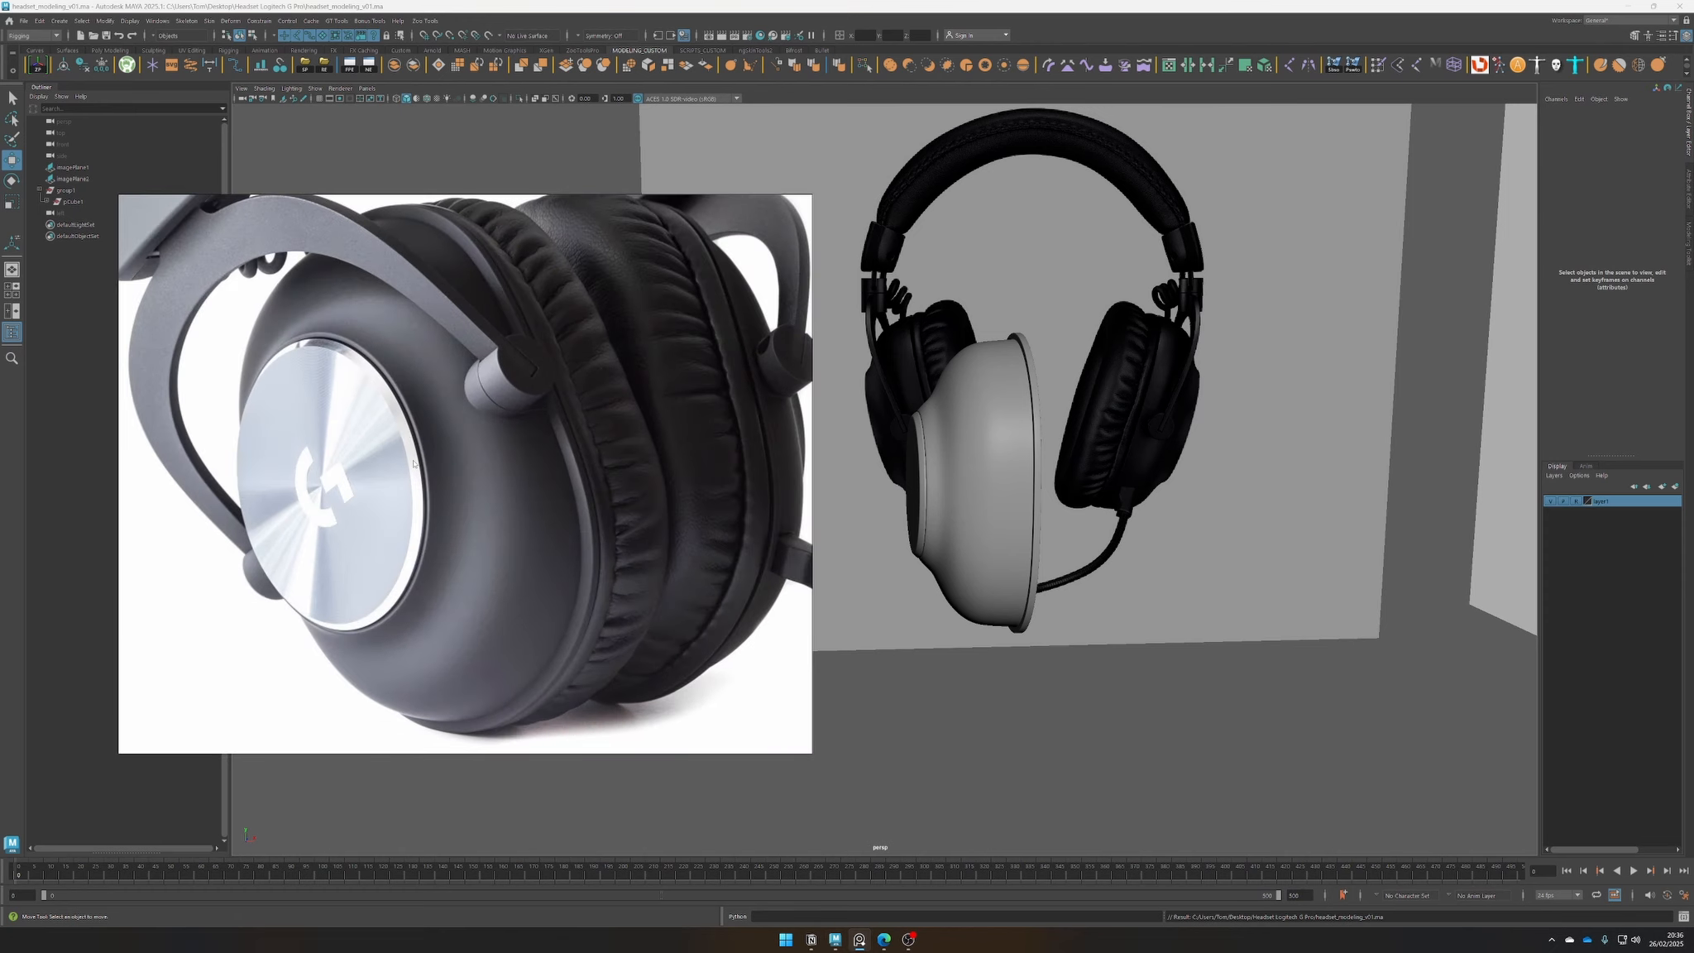
{"action": "scroll", "coordinate": [414, 463], "scroll_direction": "up", "scroll_amount": 3}
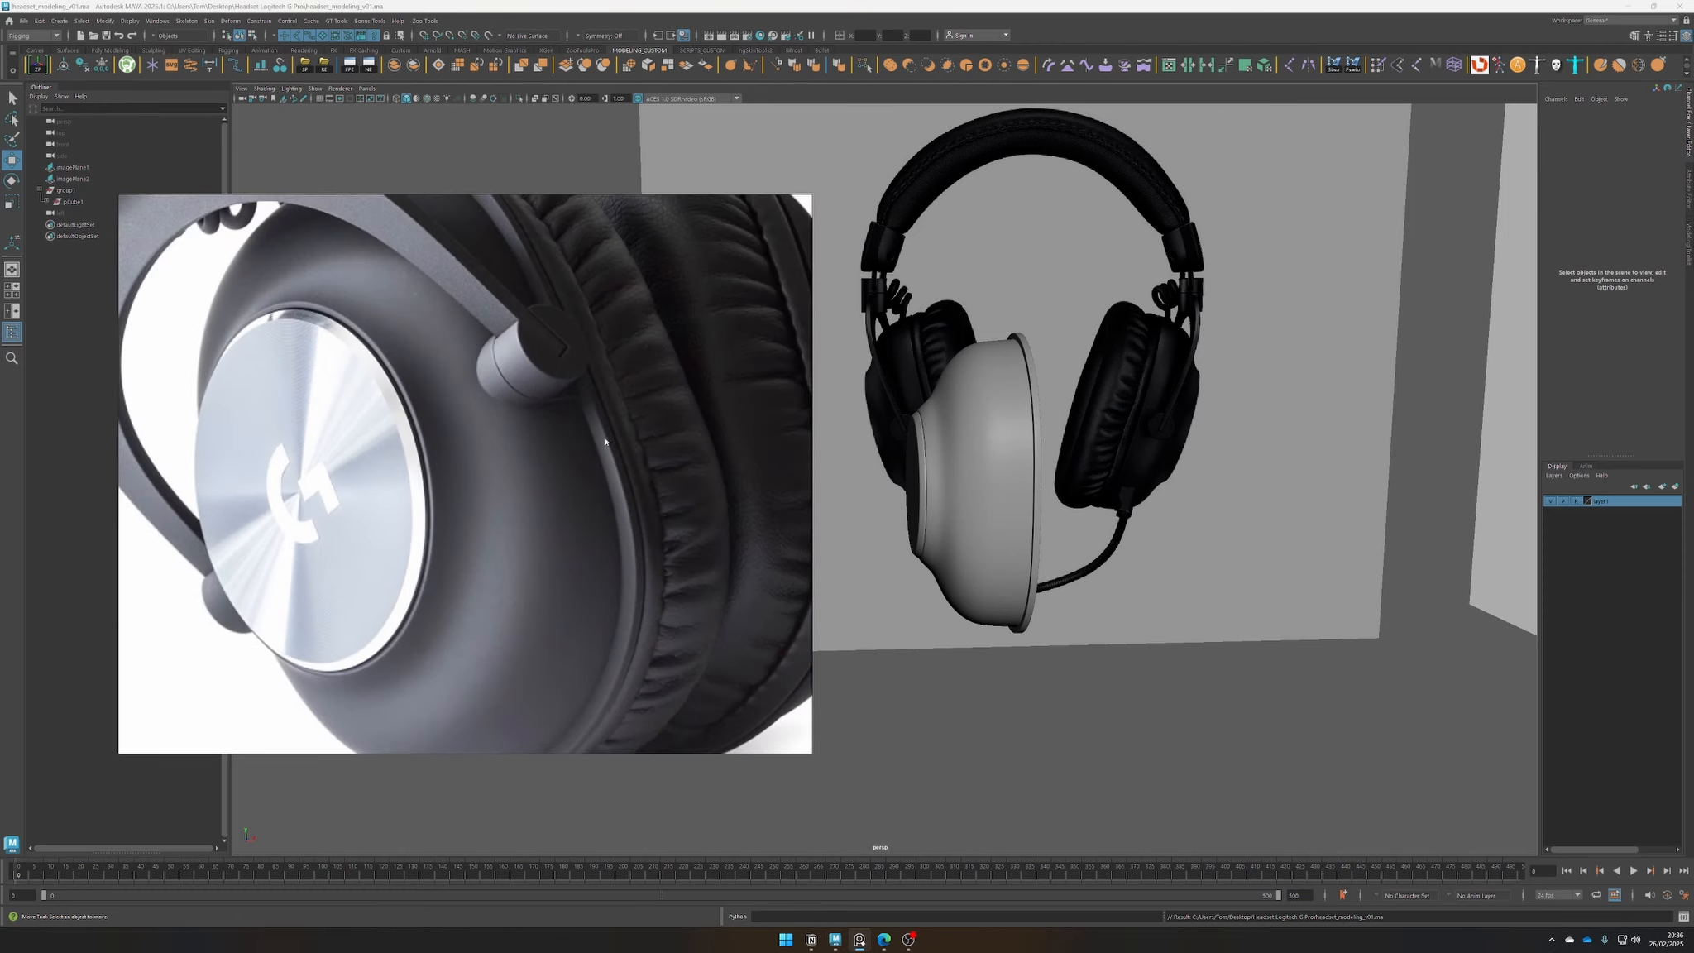
{"action": "scroll", "coordinate": [655, 511], "scroll_direction": "down", "scroll_amount": 2}
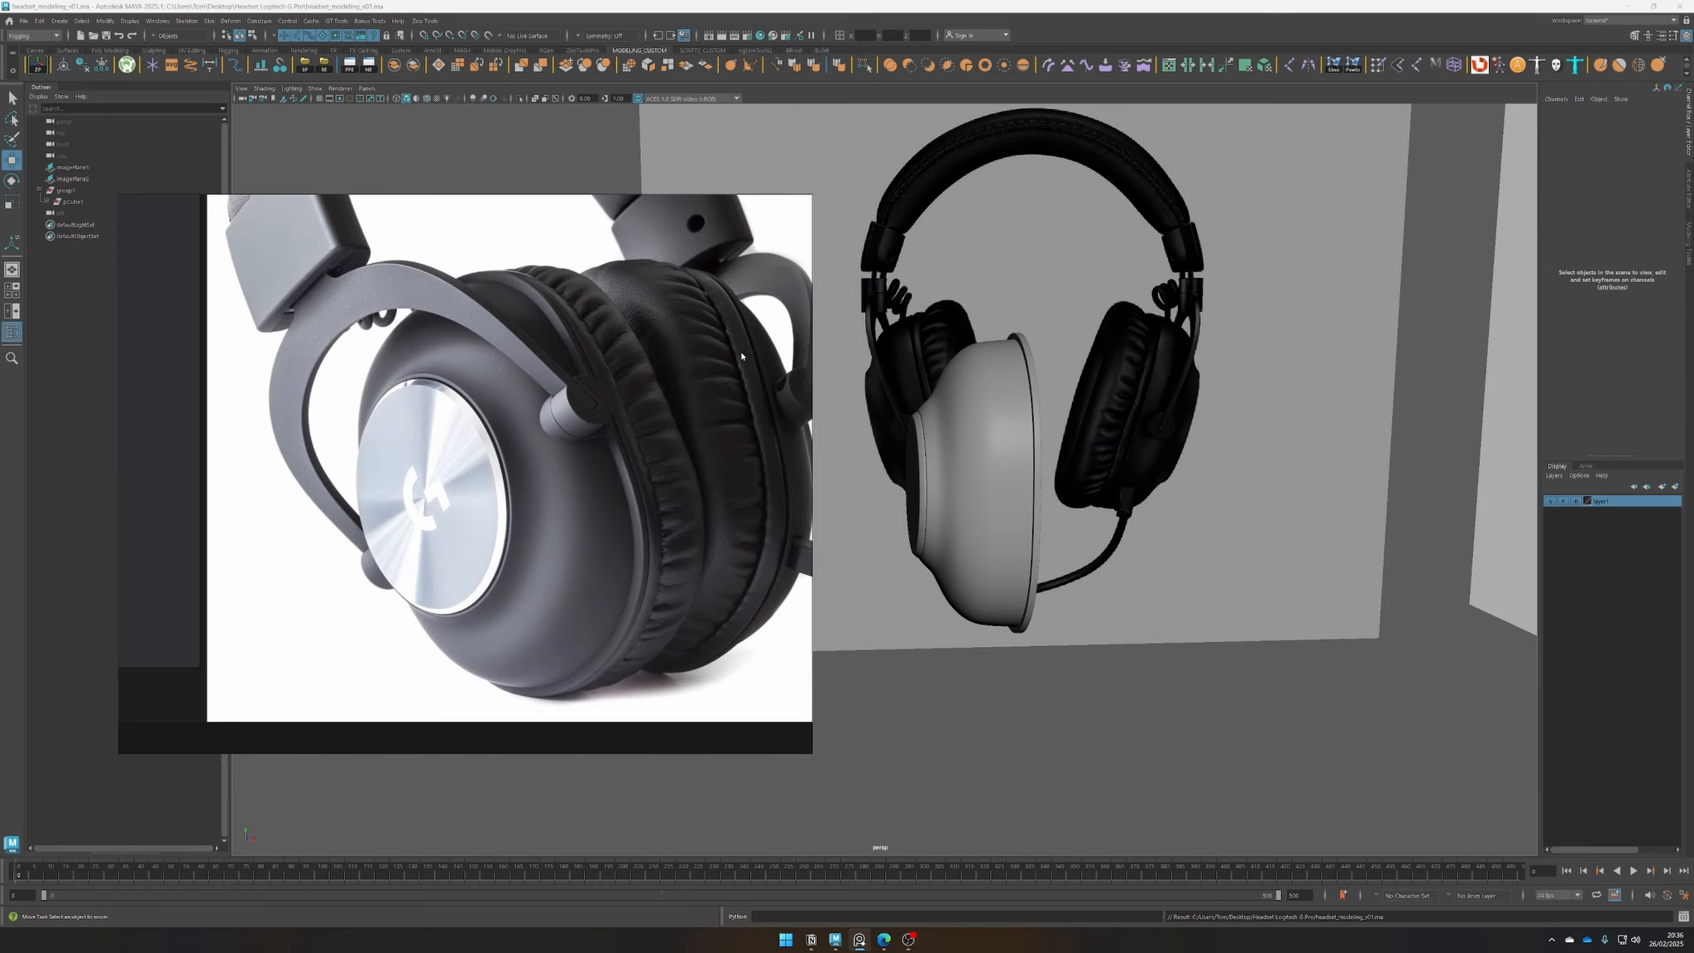
Select the face loop around the ear cup's outer rim and grow the selection to the neighbouring faces
{"action": "scroll", "coordinate": [644, 474], "scroll_direction": "up", "scroll_amount": 2}
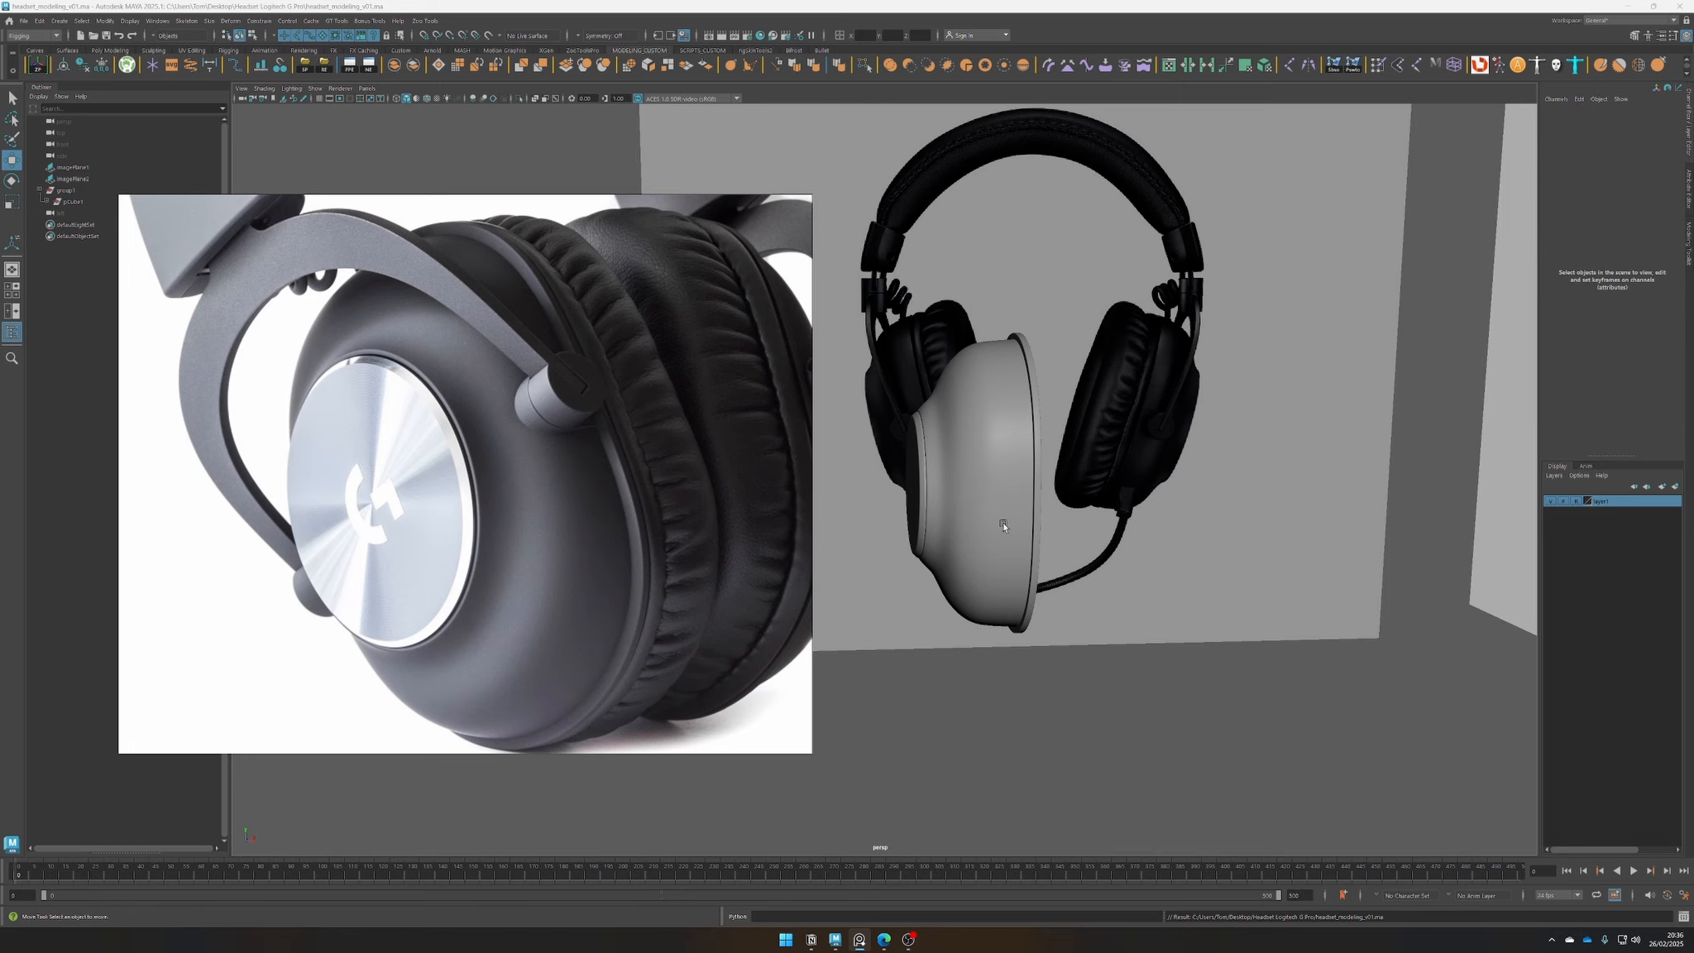
{"action": "left_click_drag", "start_coordinate": [1003, 525], "coordinate": [1100, 517], "text": "alt"}
{"action": "right_click_drag", "start_coordinate": [1133, 529], "coordinate": [1431, 661], "text": "alt"}
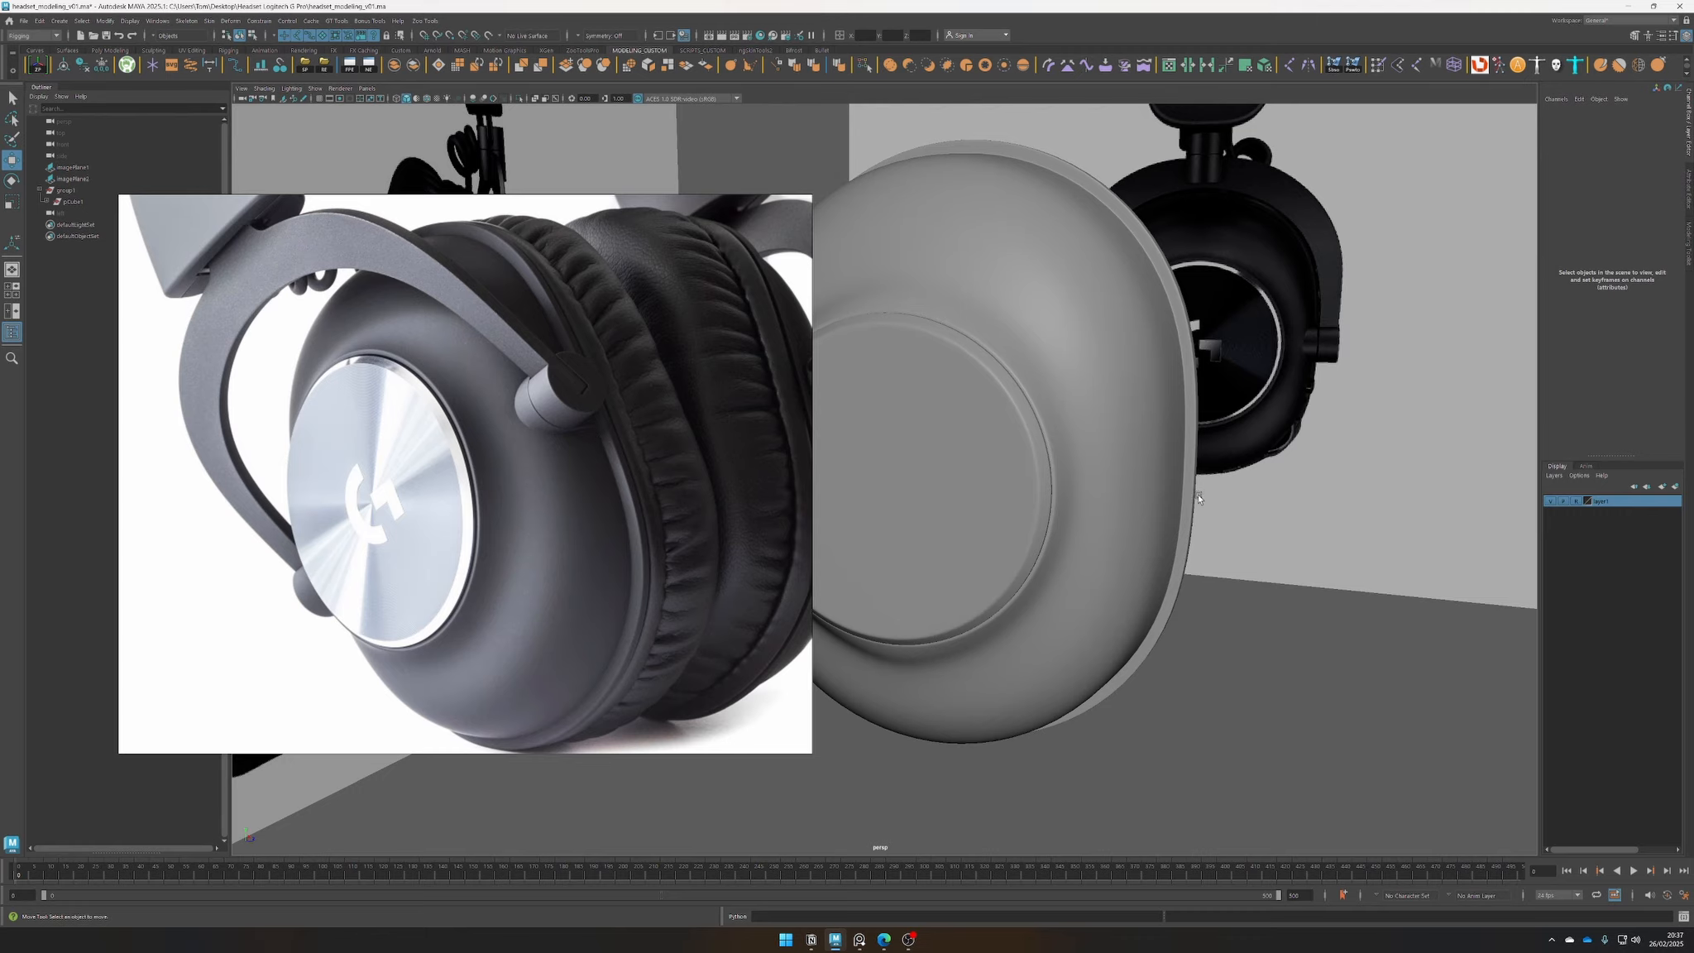
{"action": "left_click_drag", "start_coordinate": [1199, 498], "coordinate": [1113, 554], "text": "alt"}
{"action": "left_click", "coordinate": [1025, 487]}
{"action": "right_click_drag", "start_coordinate": [1142, 515], "coordinate": [1136, 536]}
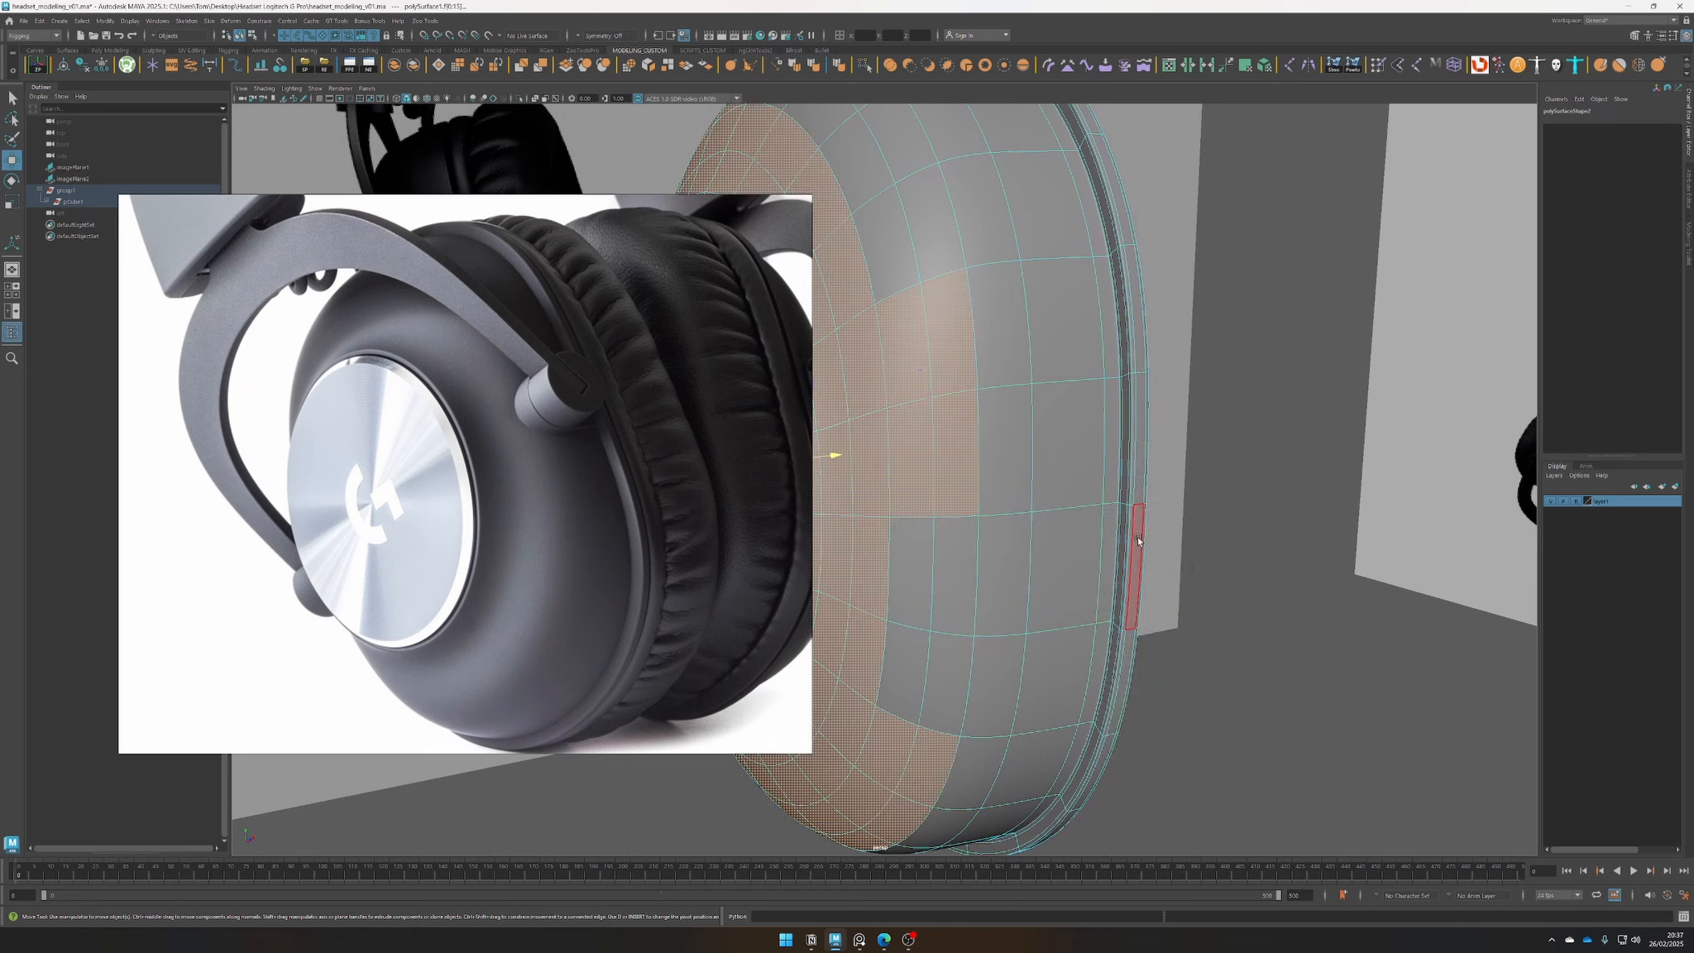
{"action": "left_click", "coordinate": [1136, 536]}
{"action": "double_click", "coordinate": [1140, 431]}
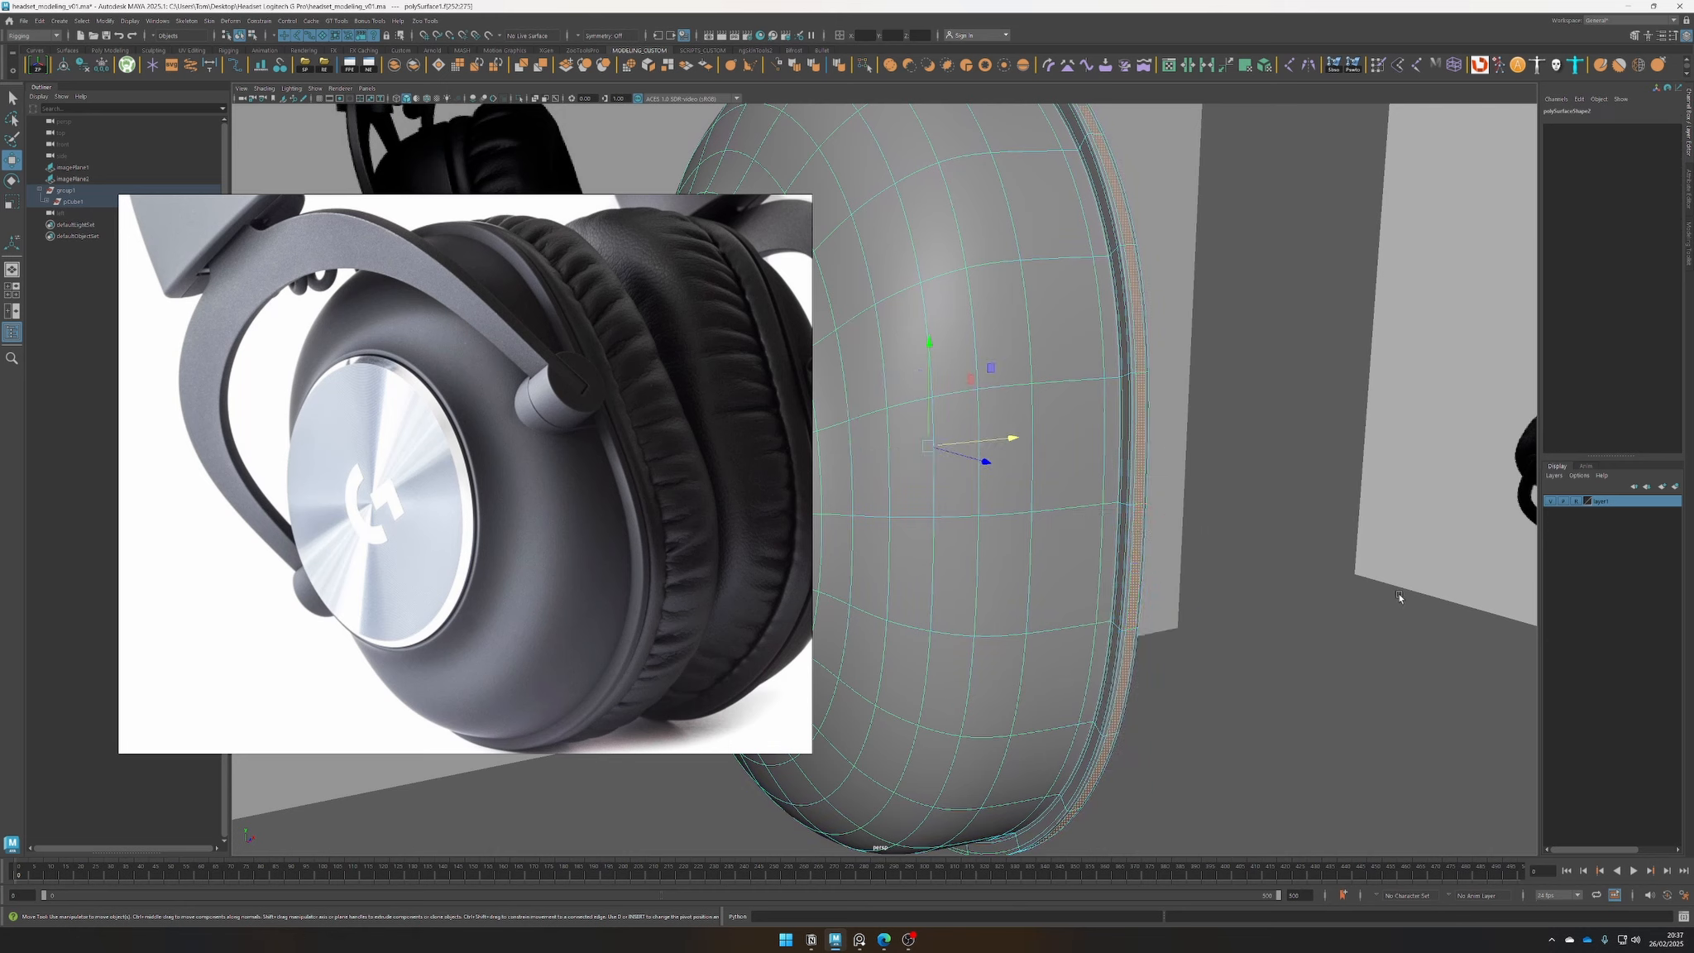
{"action": "key", "text": "shift+period"}
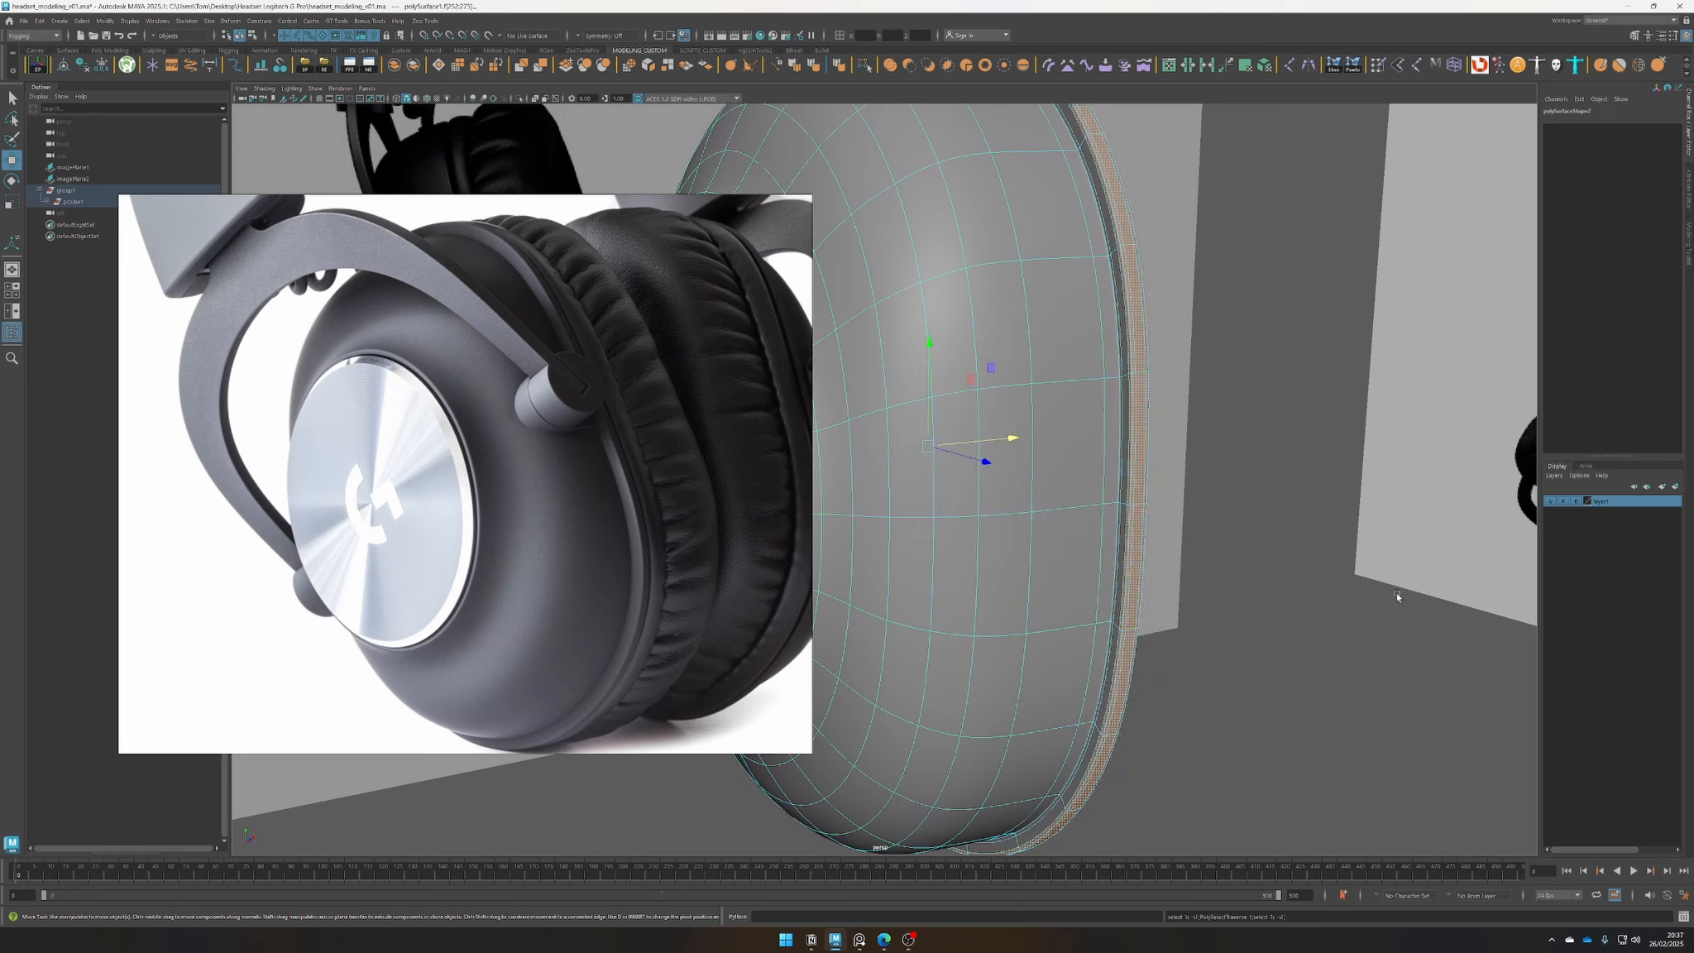
Enlarge the scale manipulator and scale the selected rim faces slightly in the YZ plane
{"action": "key", "text": "r"}
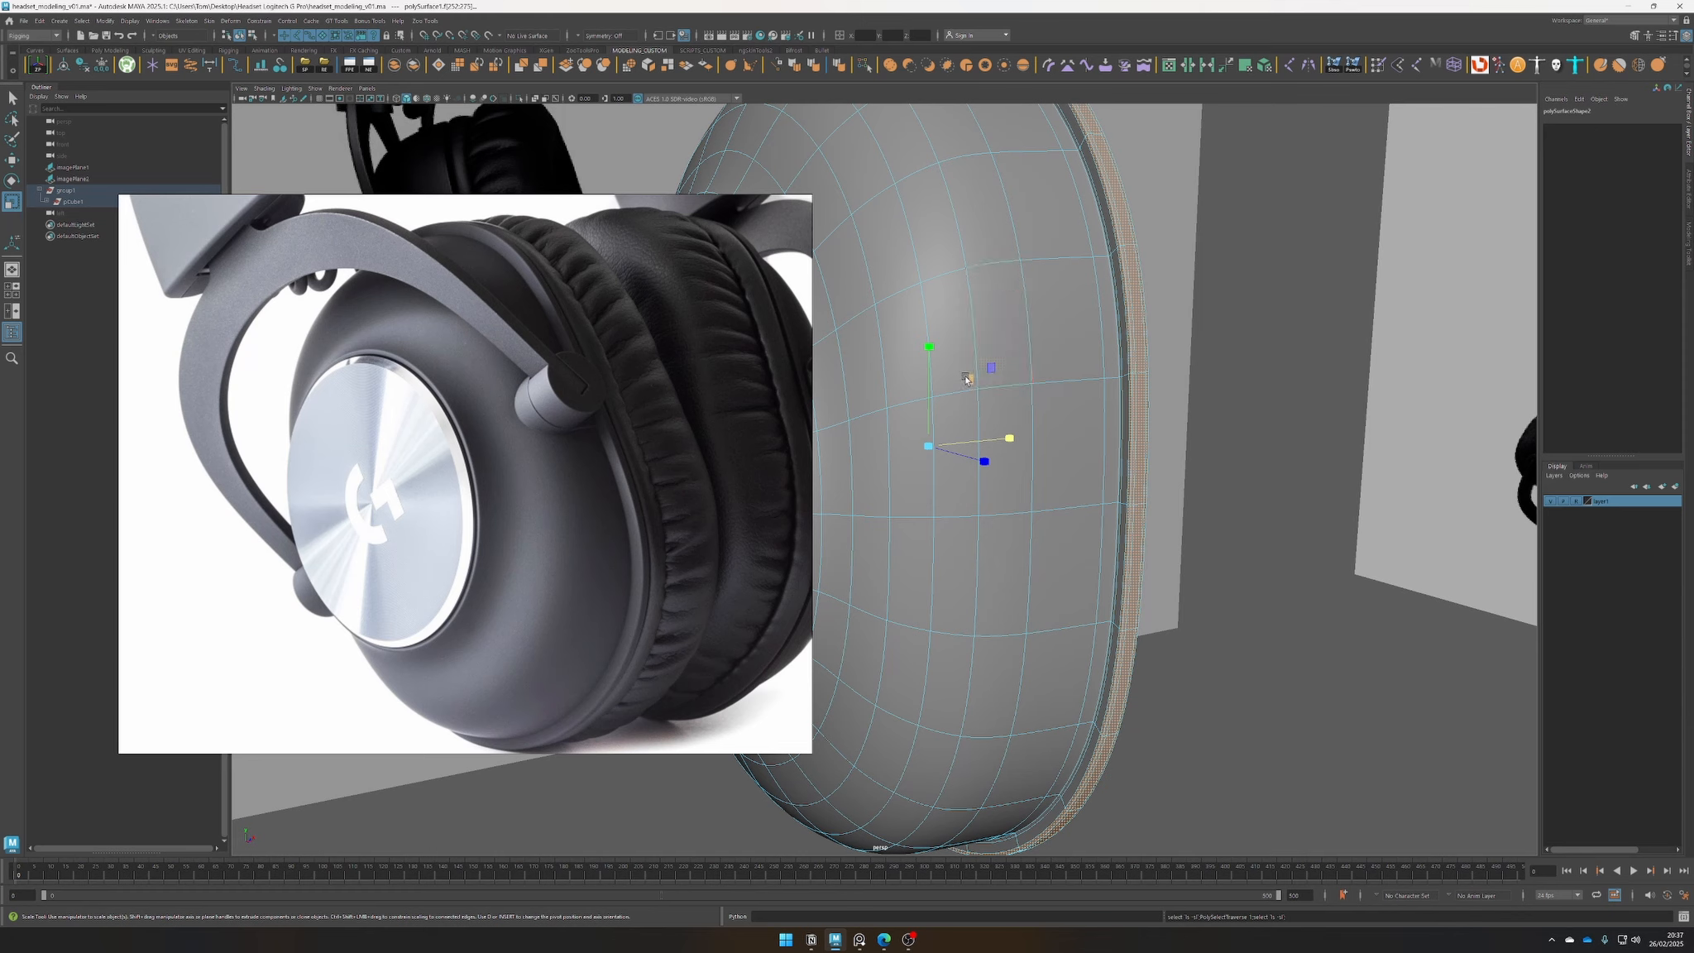
{"action": "left_click_drag", "start_coordinate": [969, 378], "coordinate": [972, 381]}
{"action": "key", "text": "ctrl+z"}
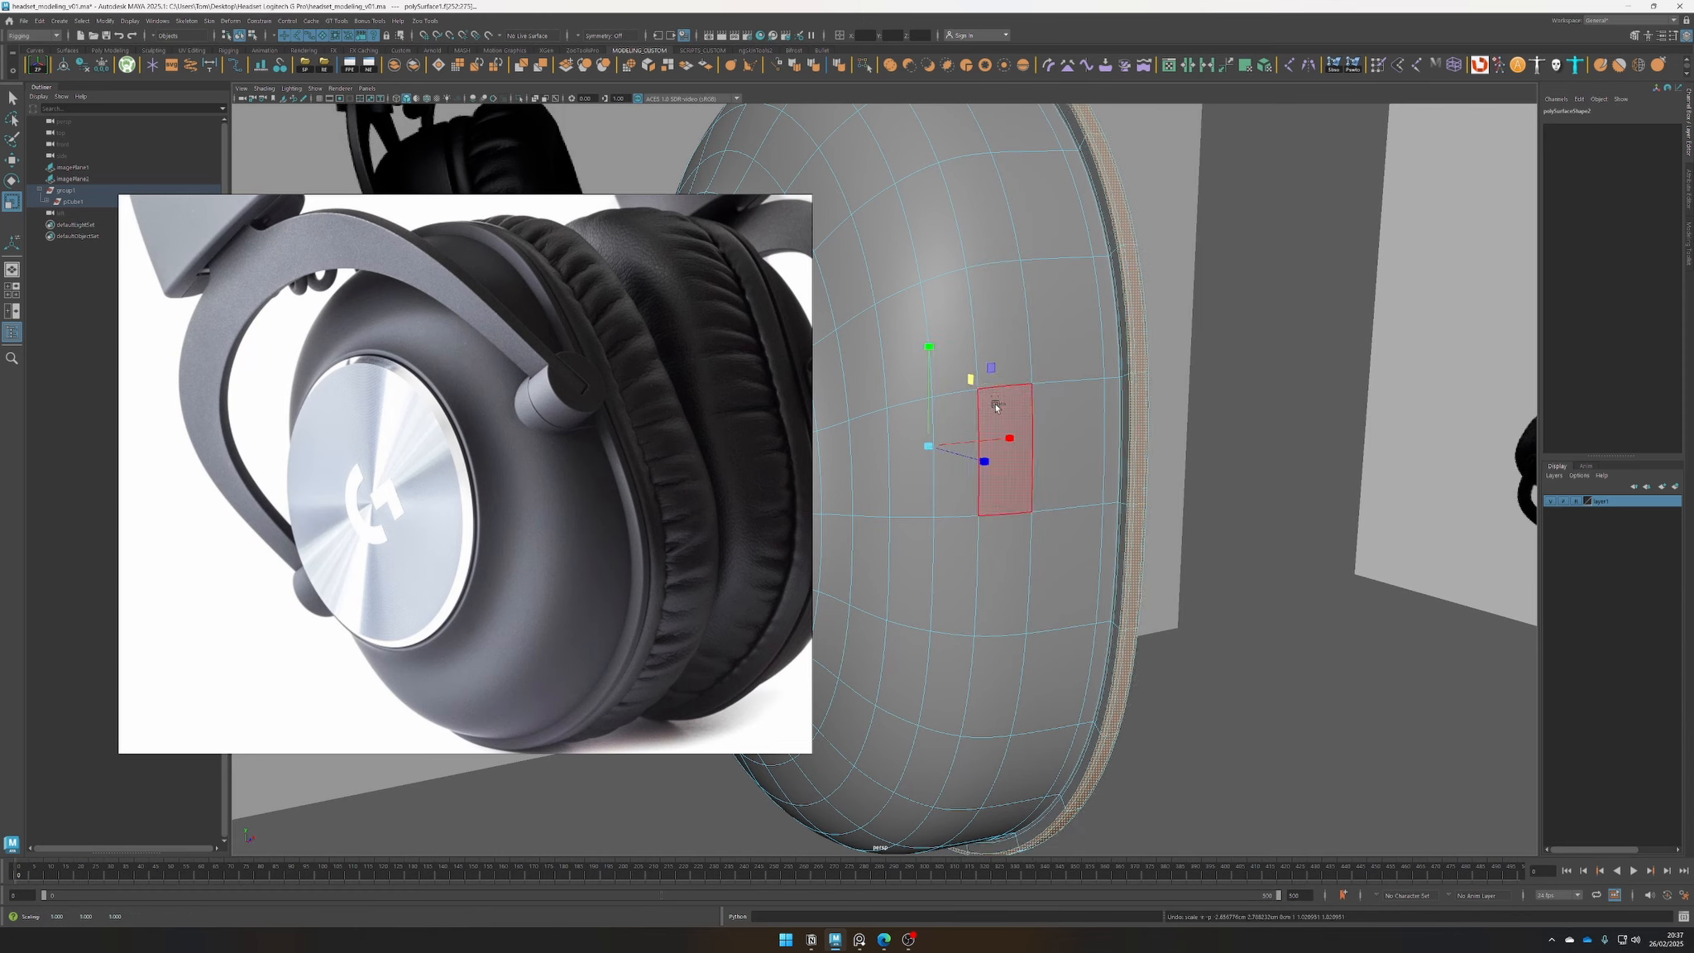
{"action": "key", "text": "plus"}
{"action": "key", "text": "plus"}
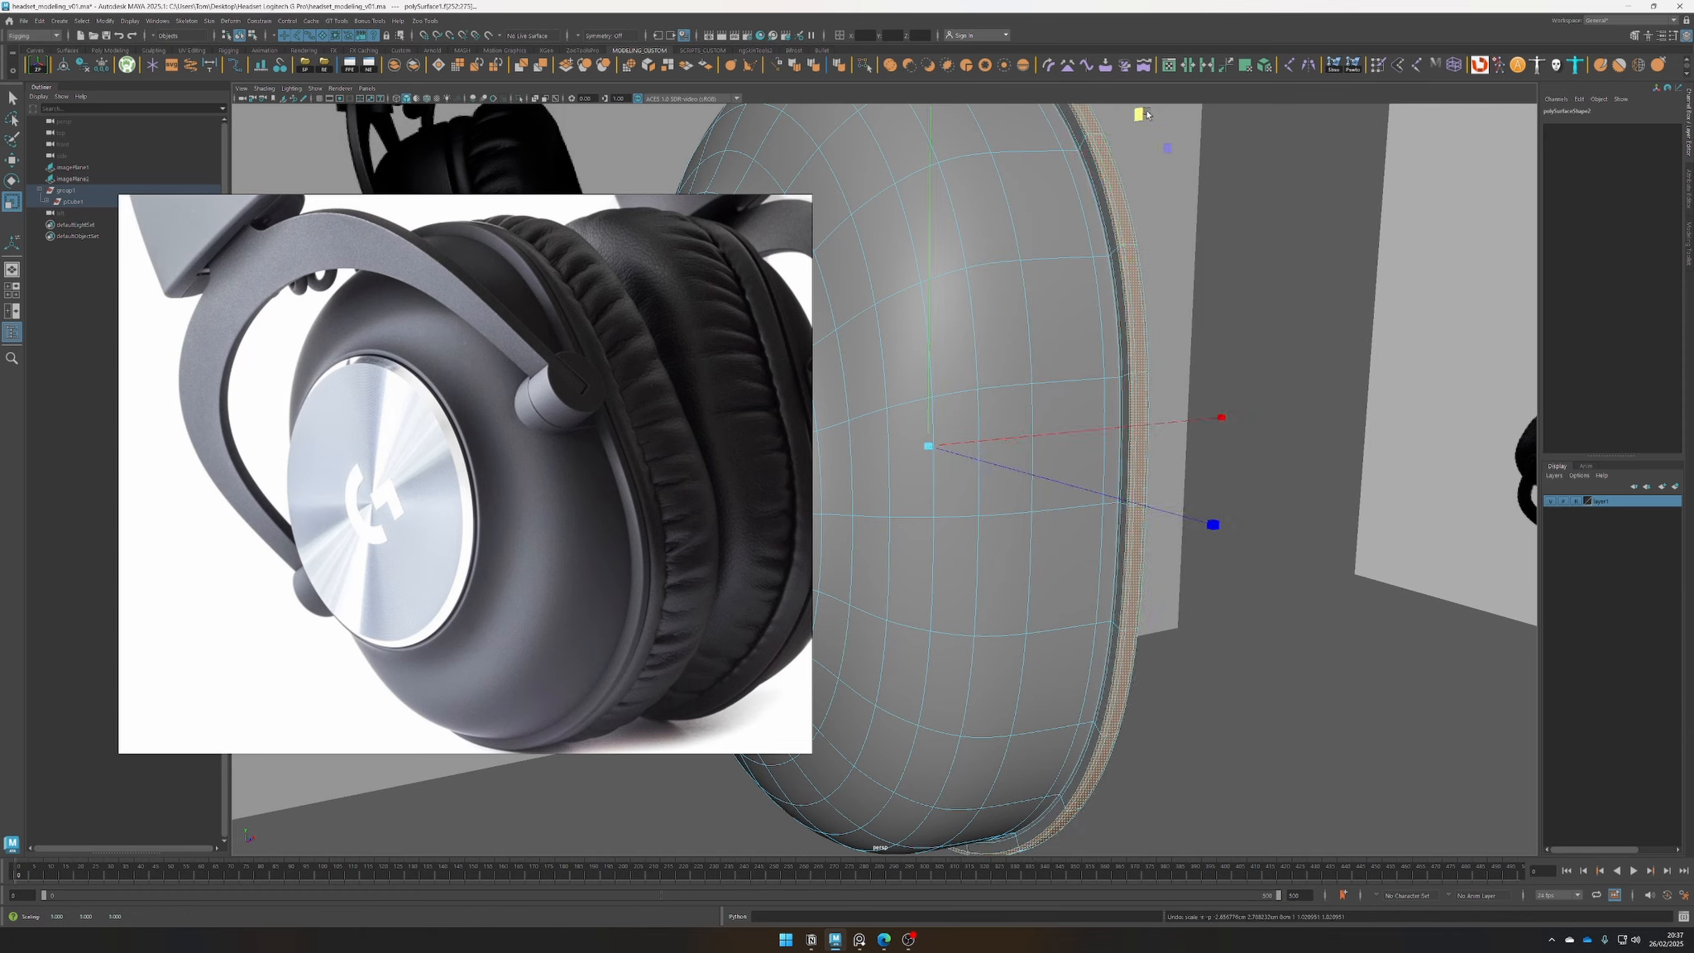
{"action": "left_click_drag", "start_coordinate": [1139, 114], "coordinate": [1247, 524]}
{"action": "middle_click_drag", "start_coordinate": [1216, 448], "coordinate": [1232, 499], "text": "alt"}
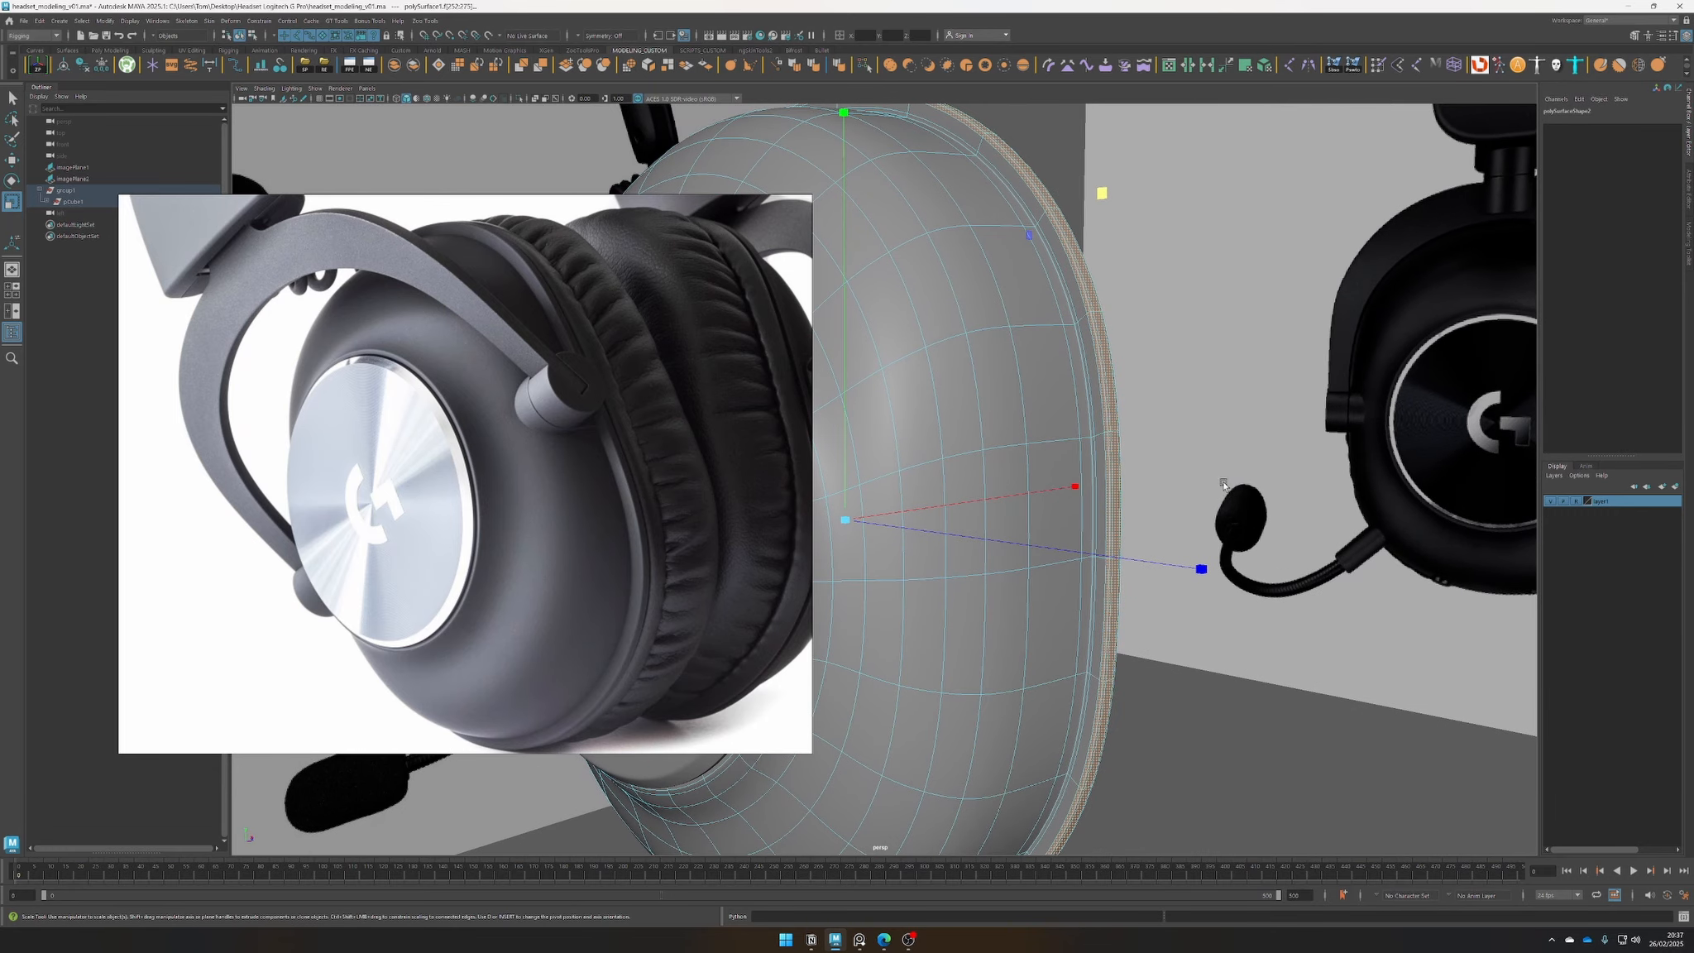
Compare the ear cup's rim without smoothing and in smooth preview, reduce the manipulator size, and clear the face selection
{"action": "key", "text": "1"}
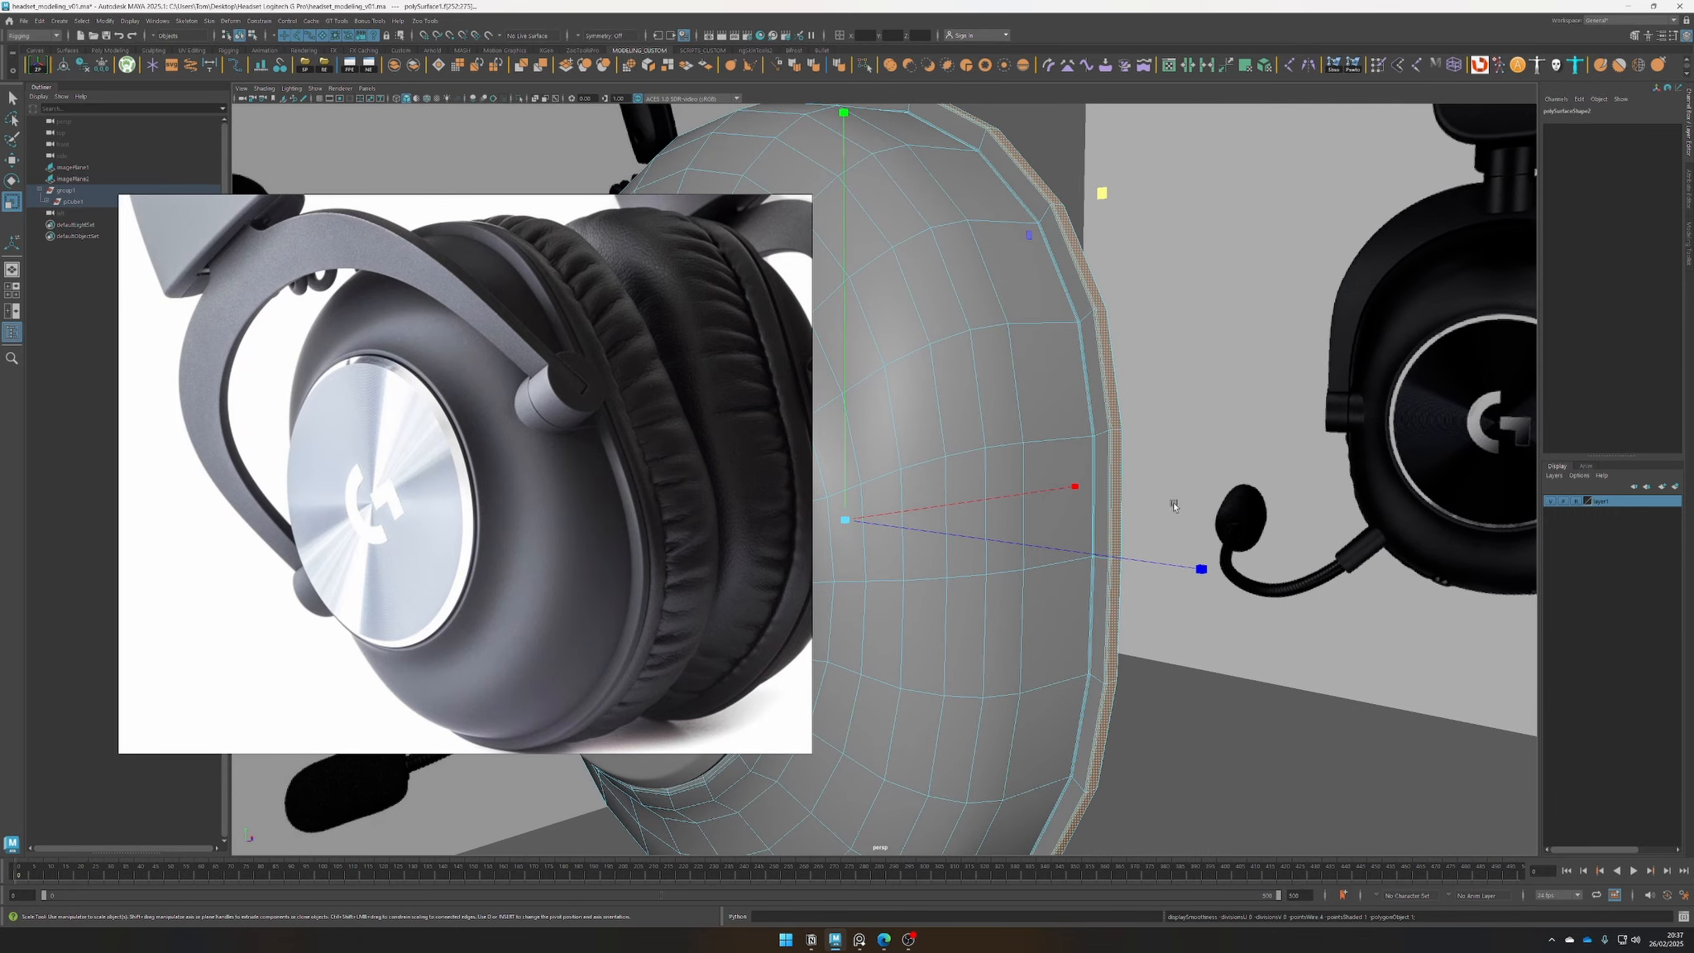
{"action": "key", "text": "3"}
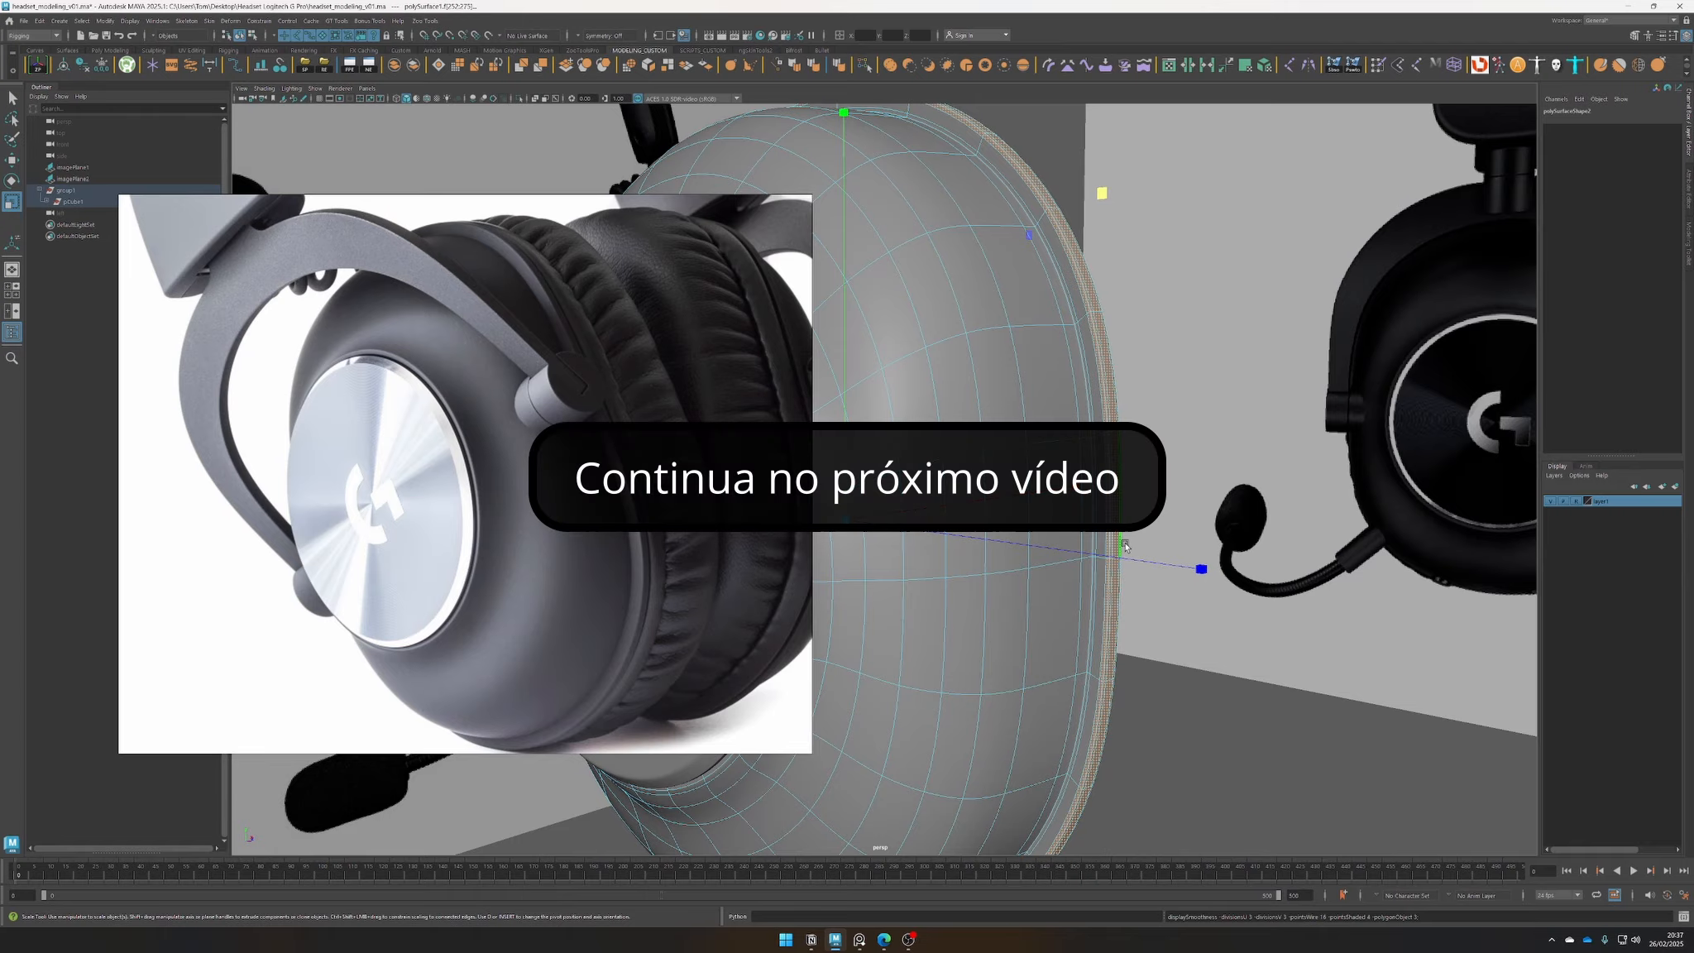
{"action": "key", "text": "minus"}
{"action": "key", "text": "minus"}
{"action": "key", "text": "minus"}
{"action": "key", "text": "minus"}
{"action": "key", "text": "minus"}
{"action": "key", "text": "minus"}
{"action": "left_click", "coordinate": [1193, 782]}
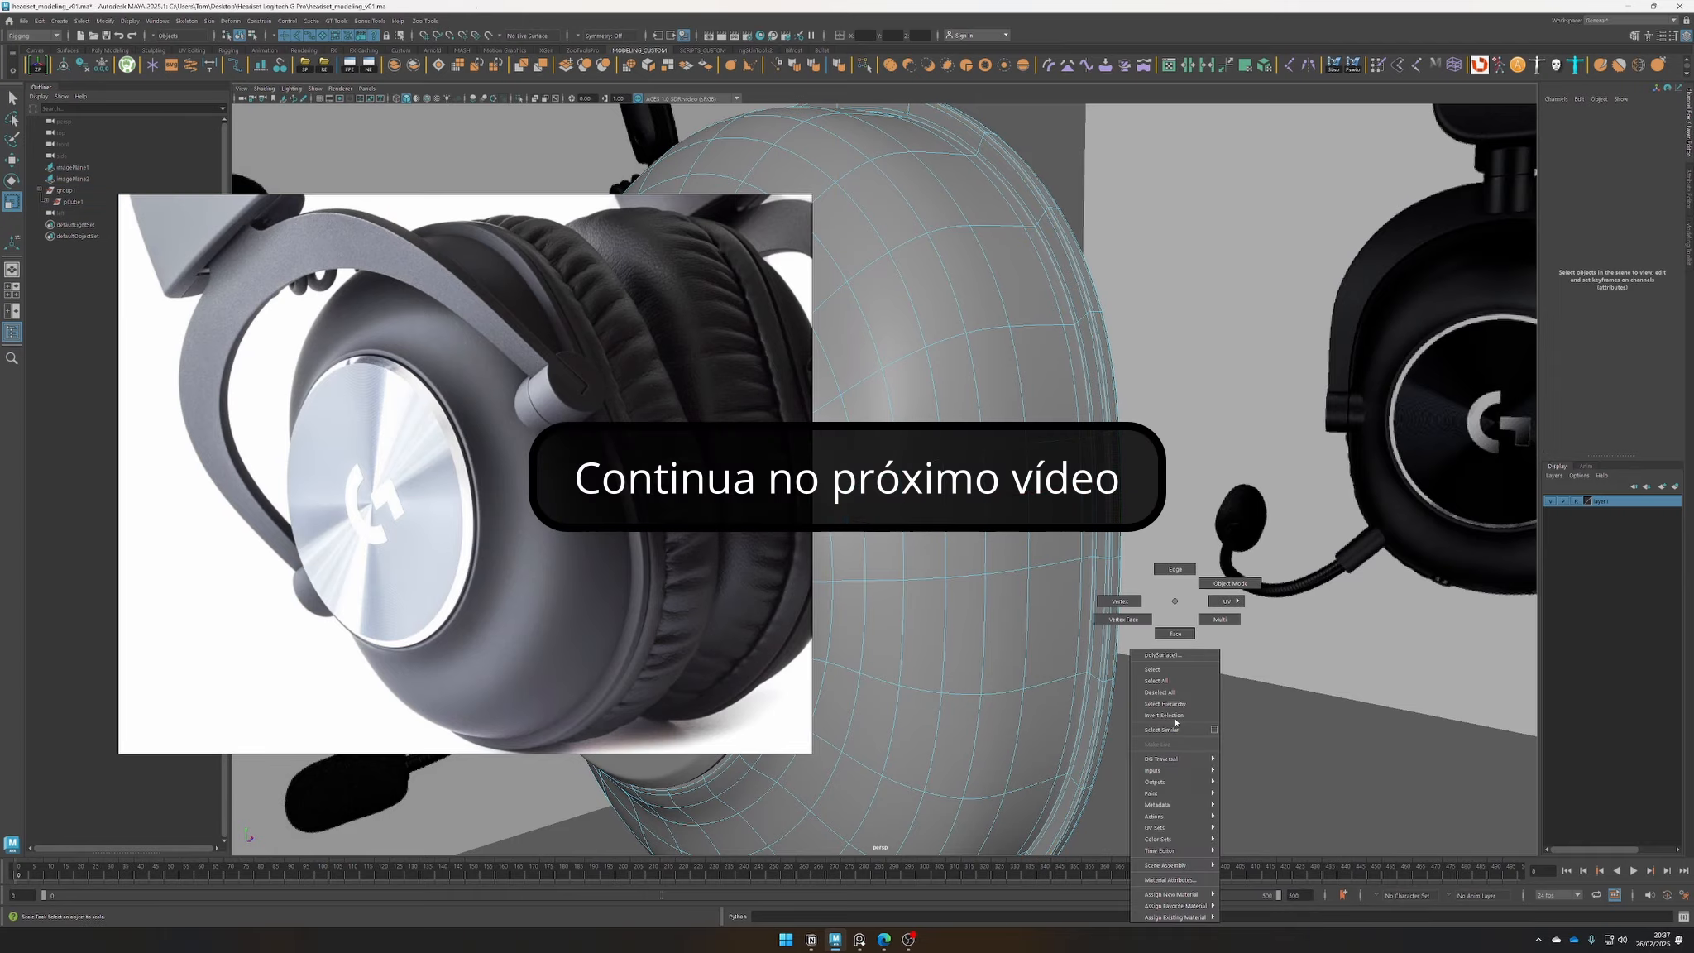